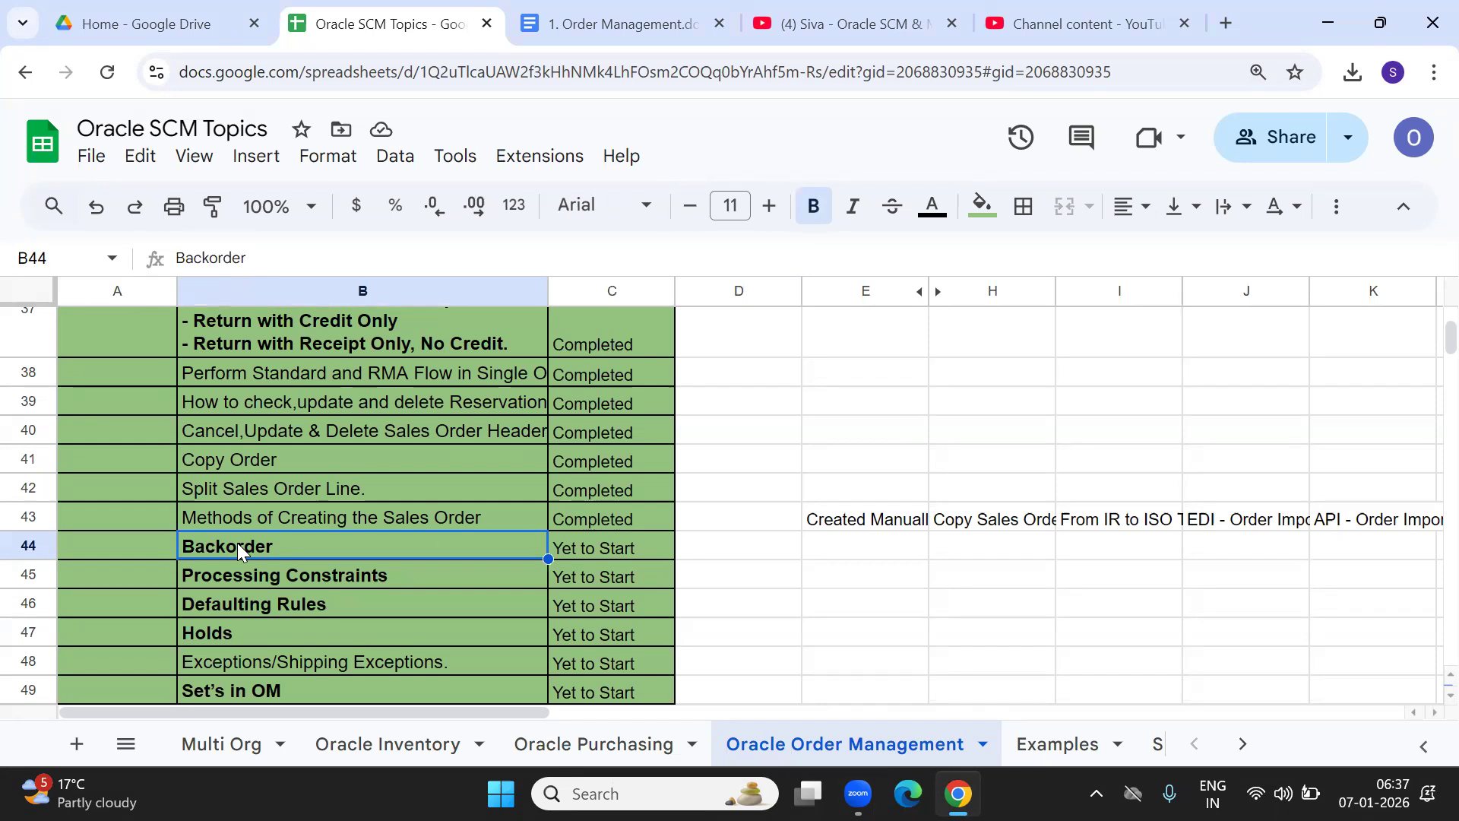
Enter A in E44 and Best in H44.
key(Right)
key(Right)
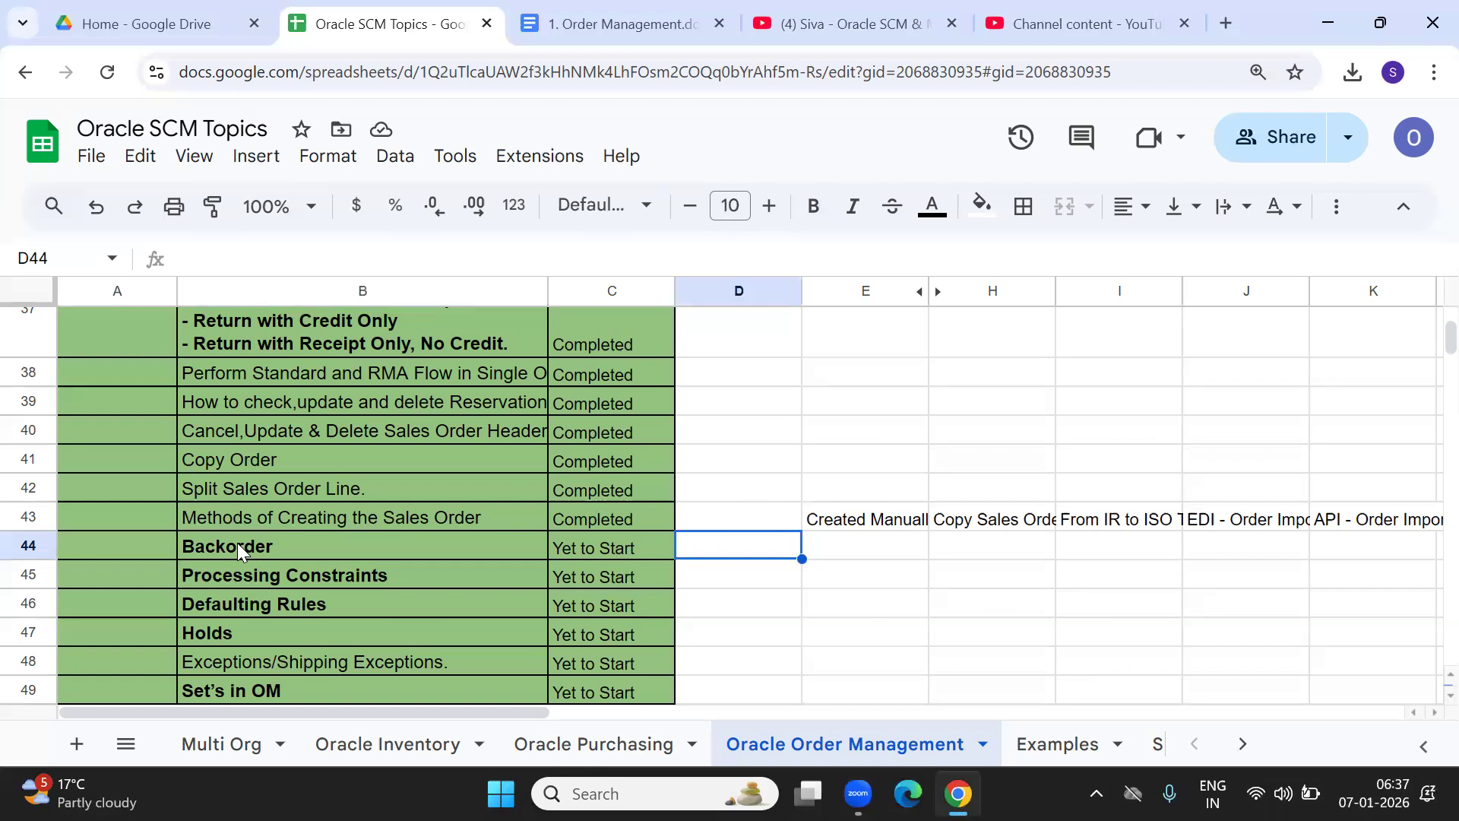
key(Right)
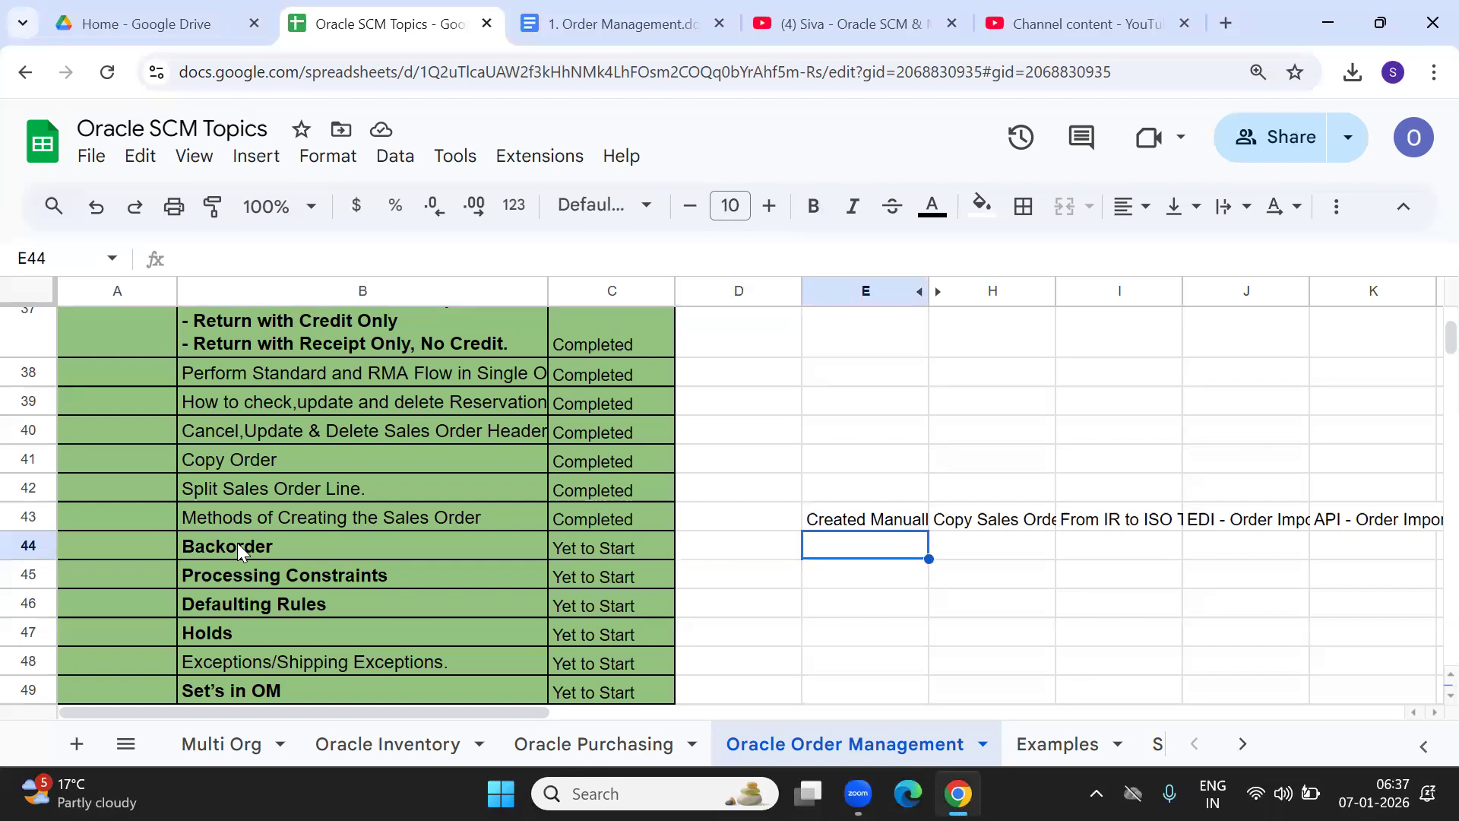
key(Left)
key(Right)
text(A)
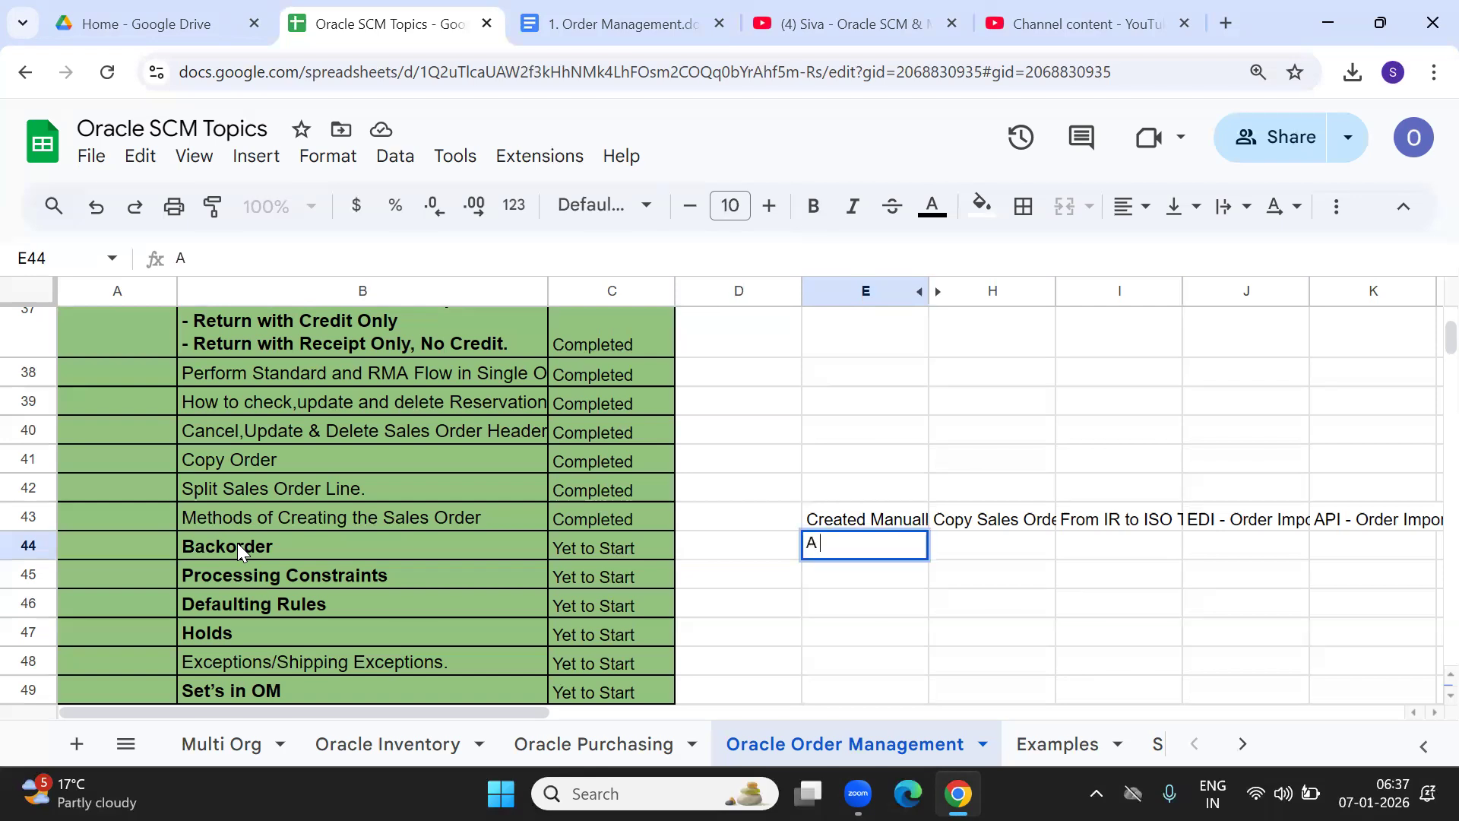
key(Tab)
text(Bes)
key(BackSpace)
text(st)
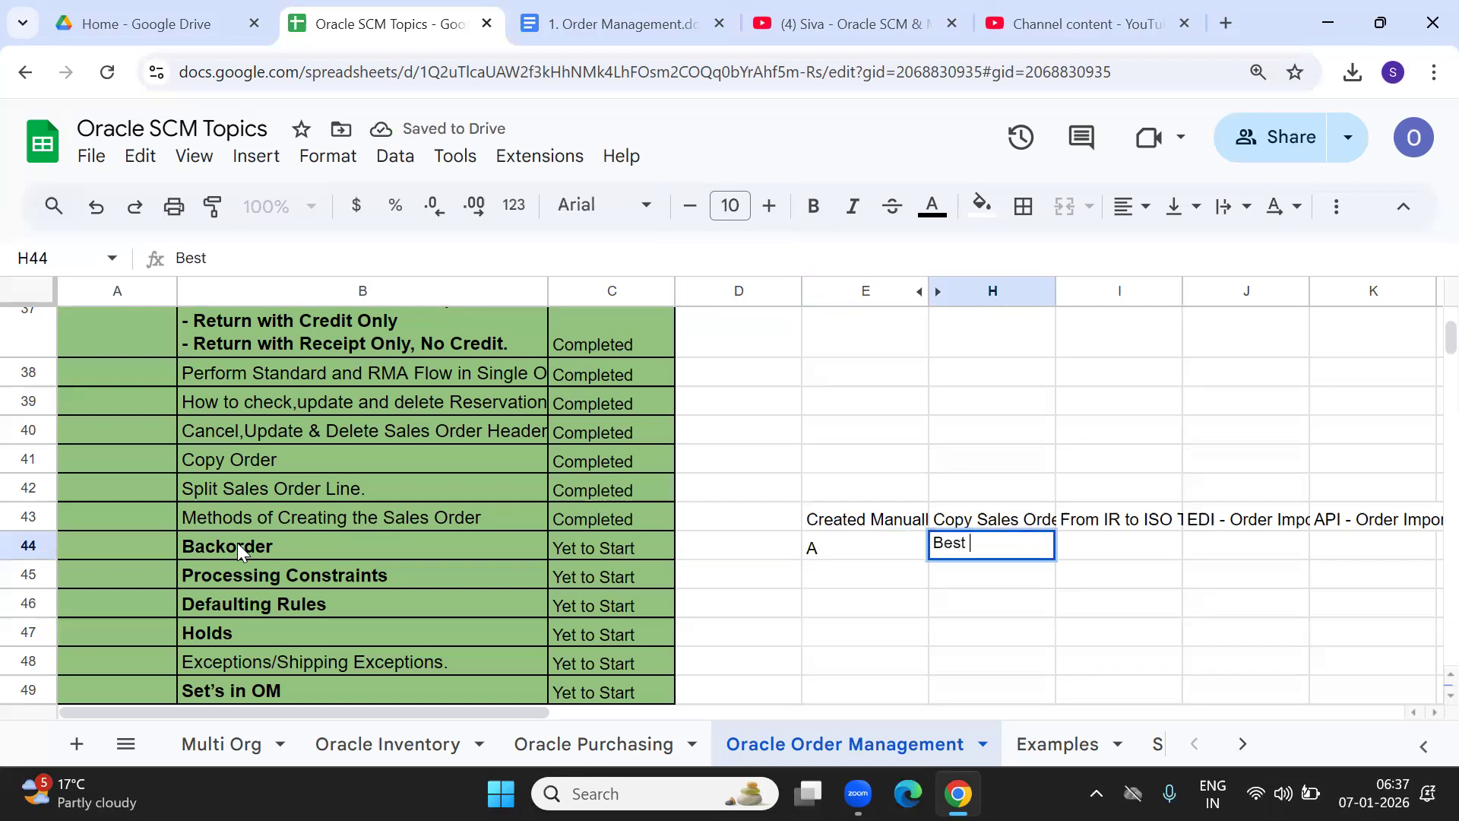
key(Return)
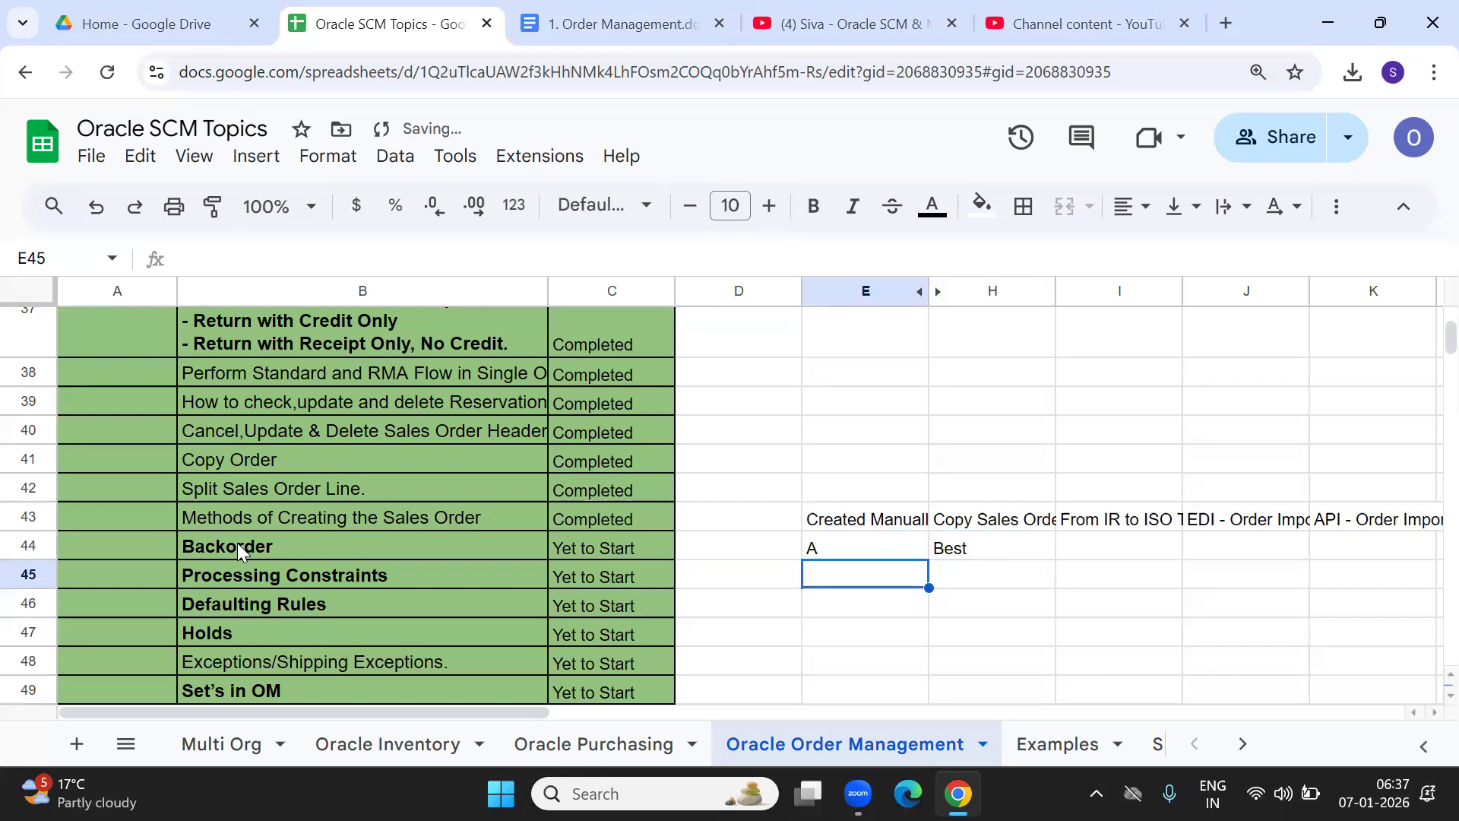
Enter B in E45 and Normal in H45.
text(2)
key(BackSpace)
text(b)
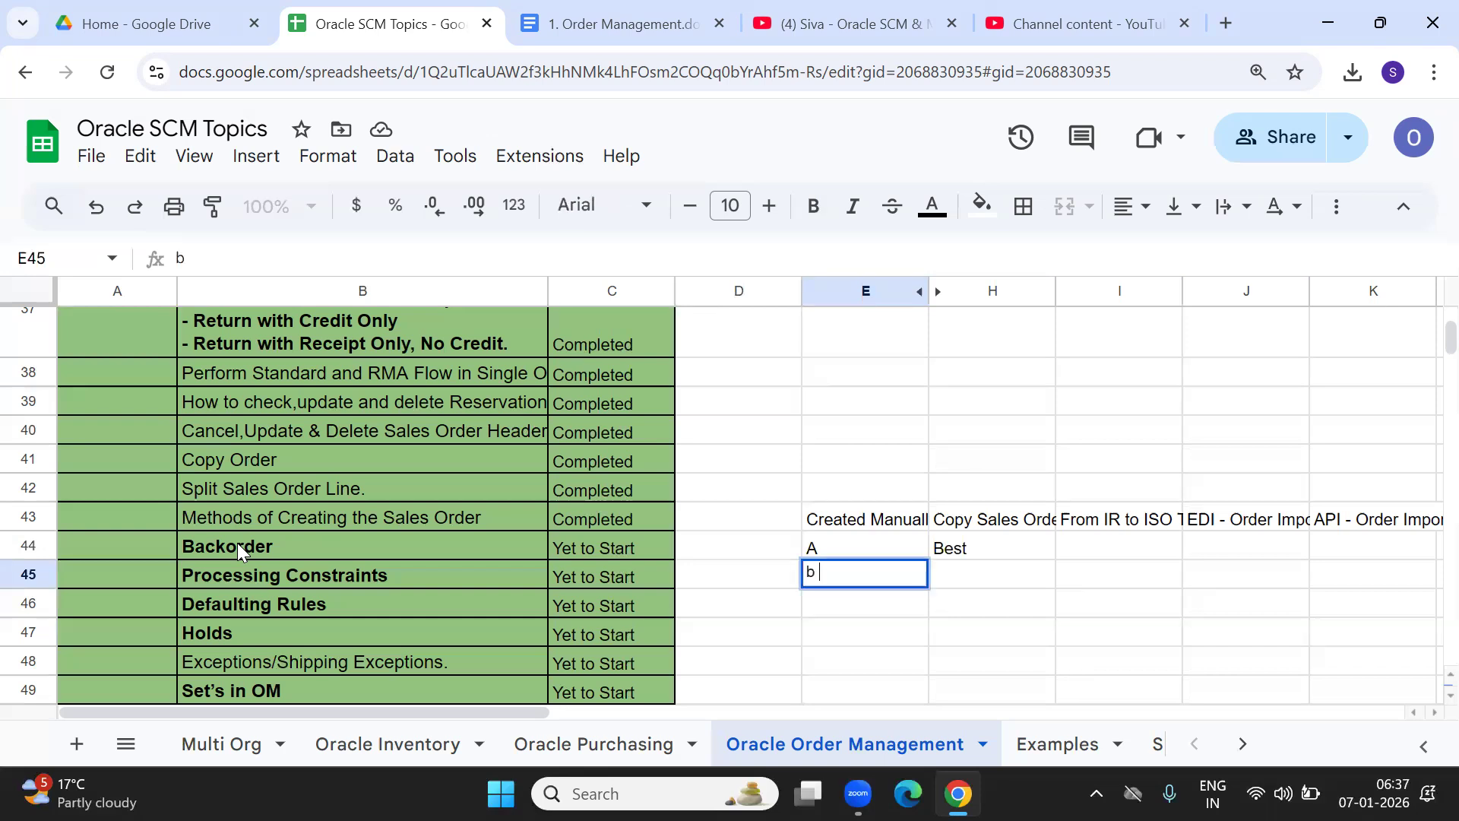
key(BackSpace)
text(B)
key(Tab)
text(Normal)
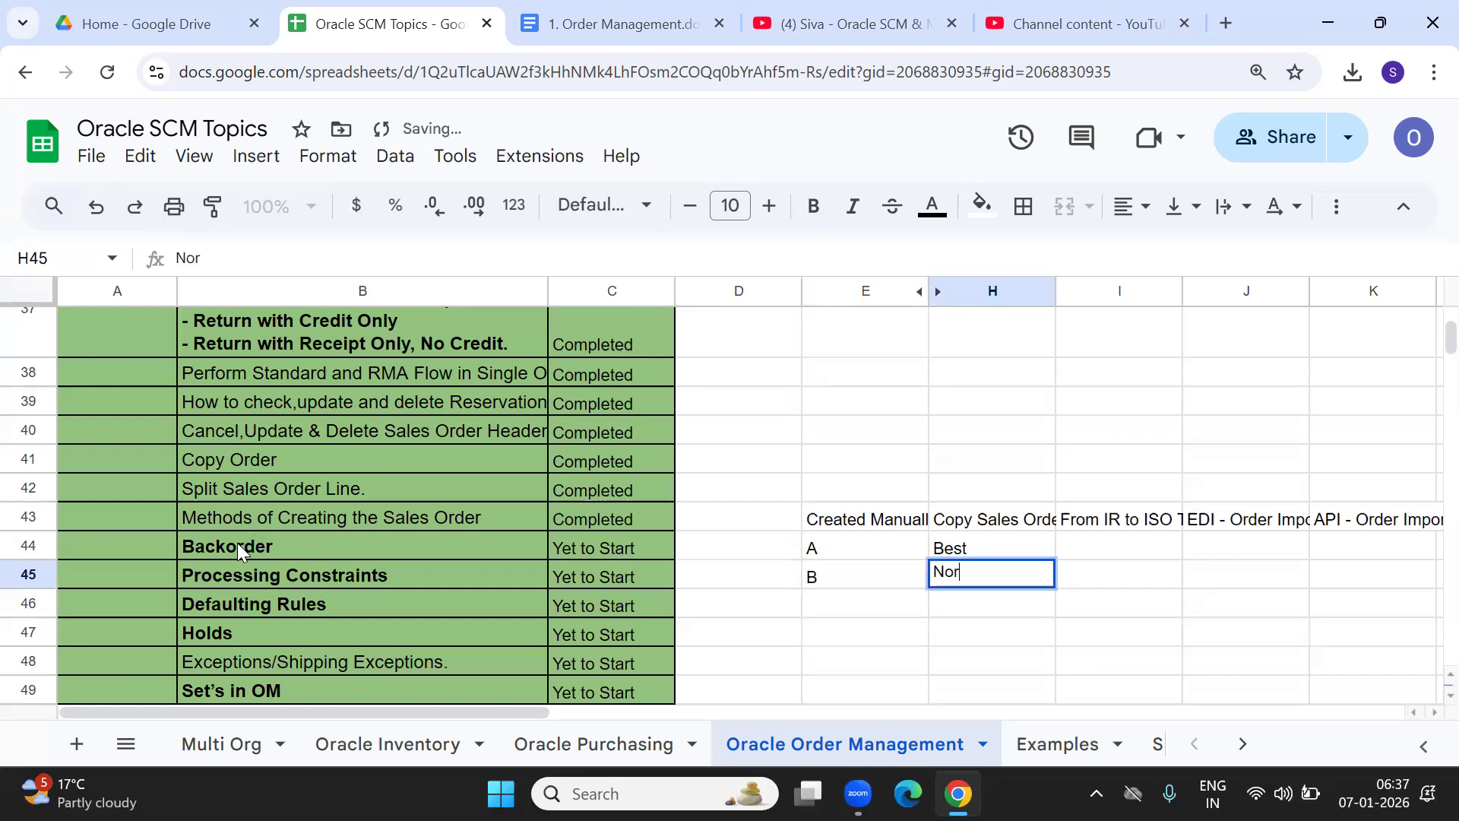
key(Tab)
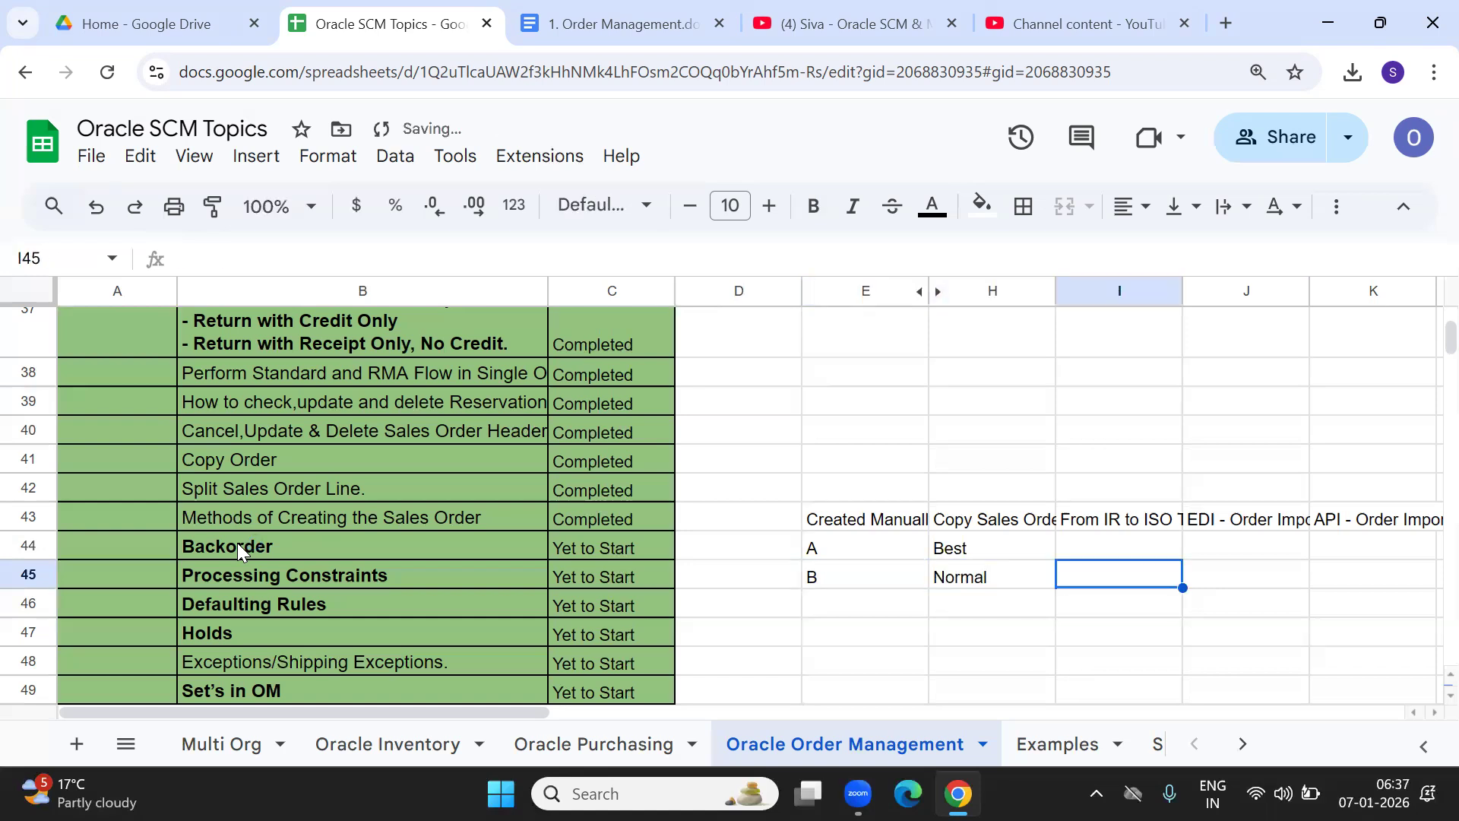
Complete H44 and H45 to read Best Customer and Normal Customer.
key(Left)
key(Up)
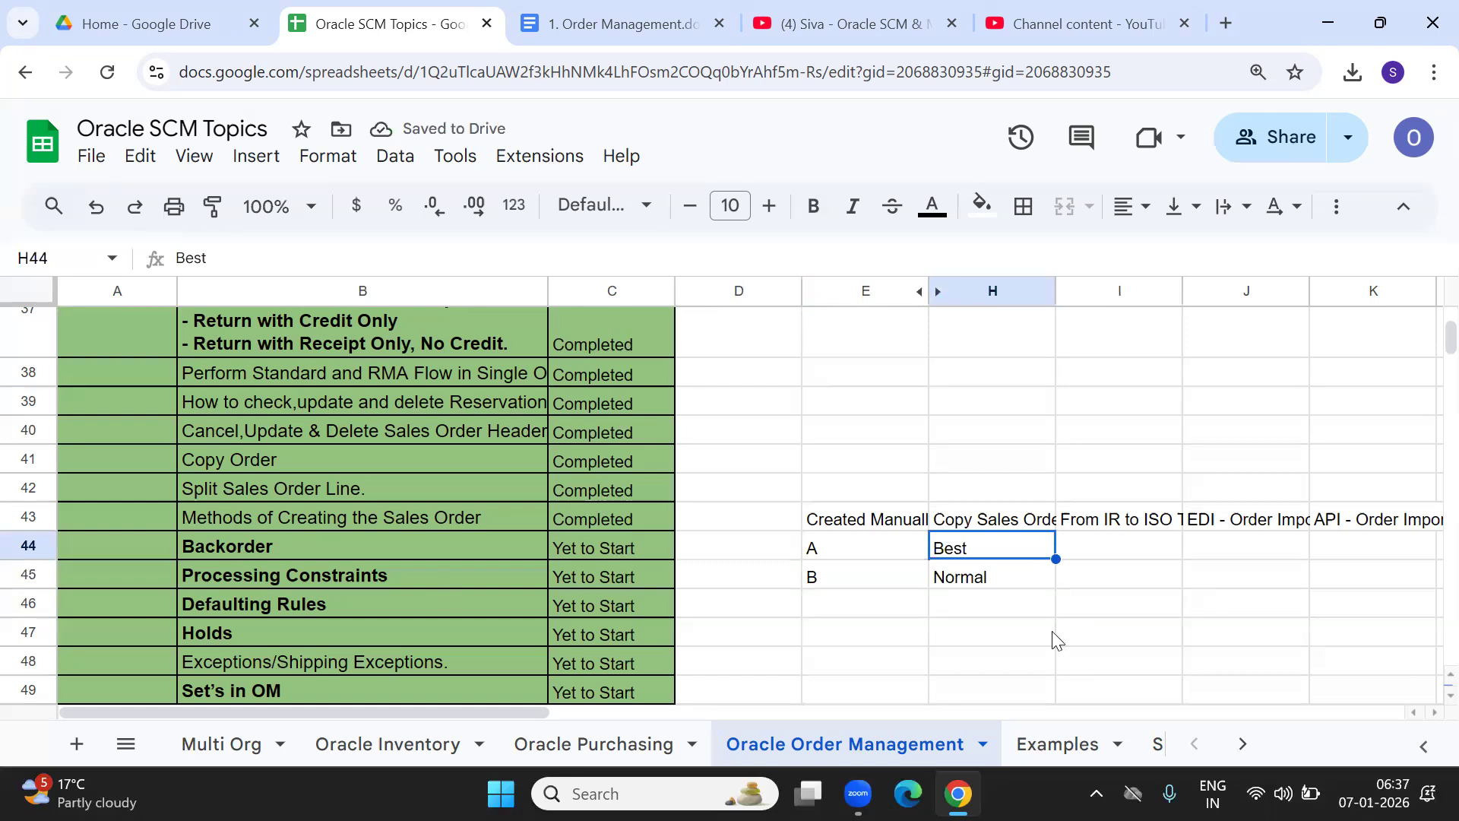
double_click(988, 541)
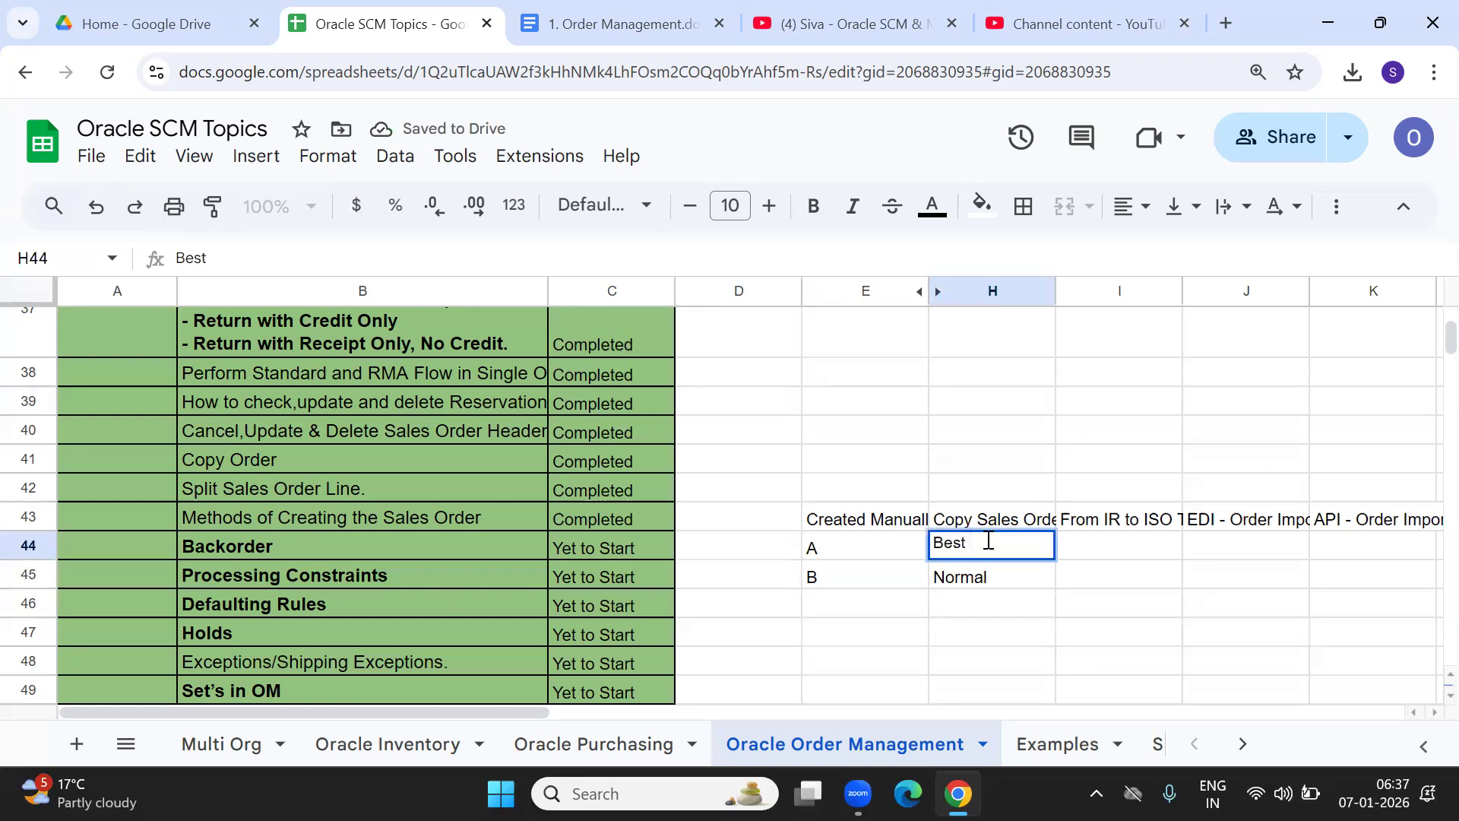
text(Customer)
key(Tab)
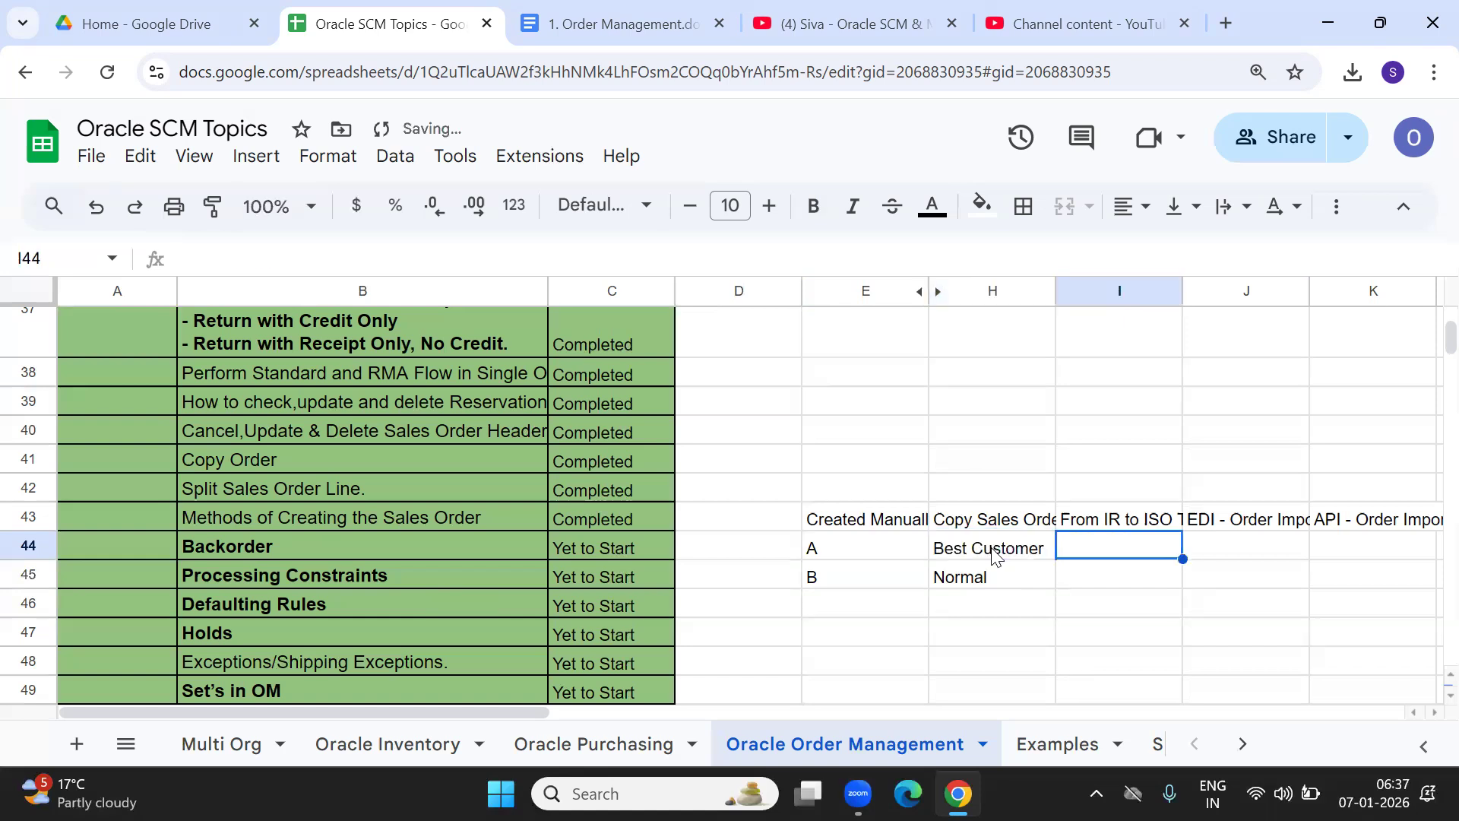
double_click(1011, 574)
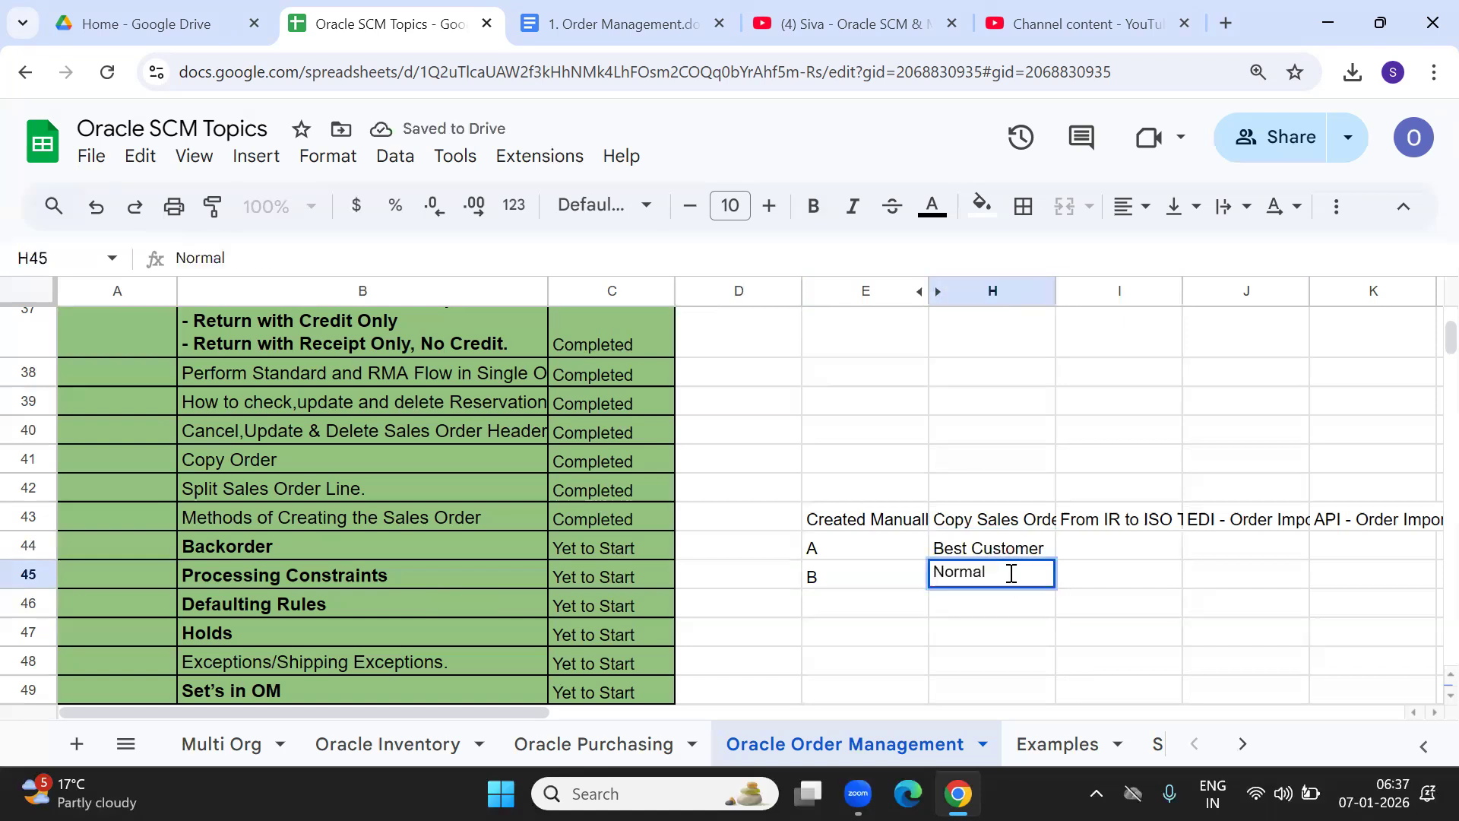
text(Customer)
key(Tab)
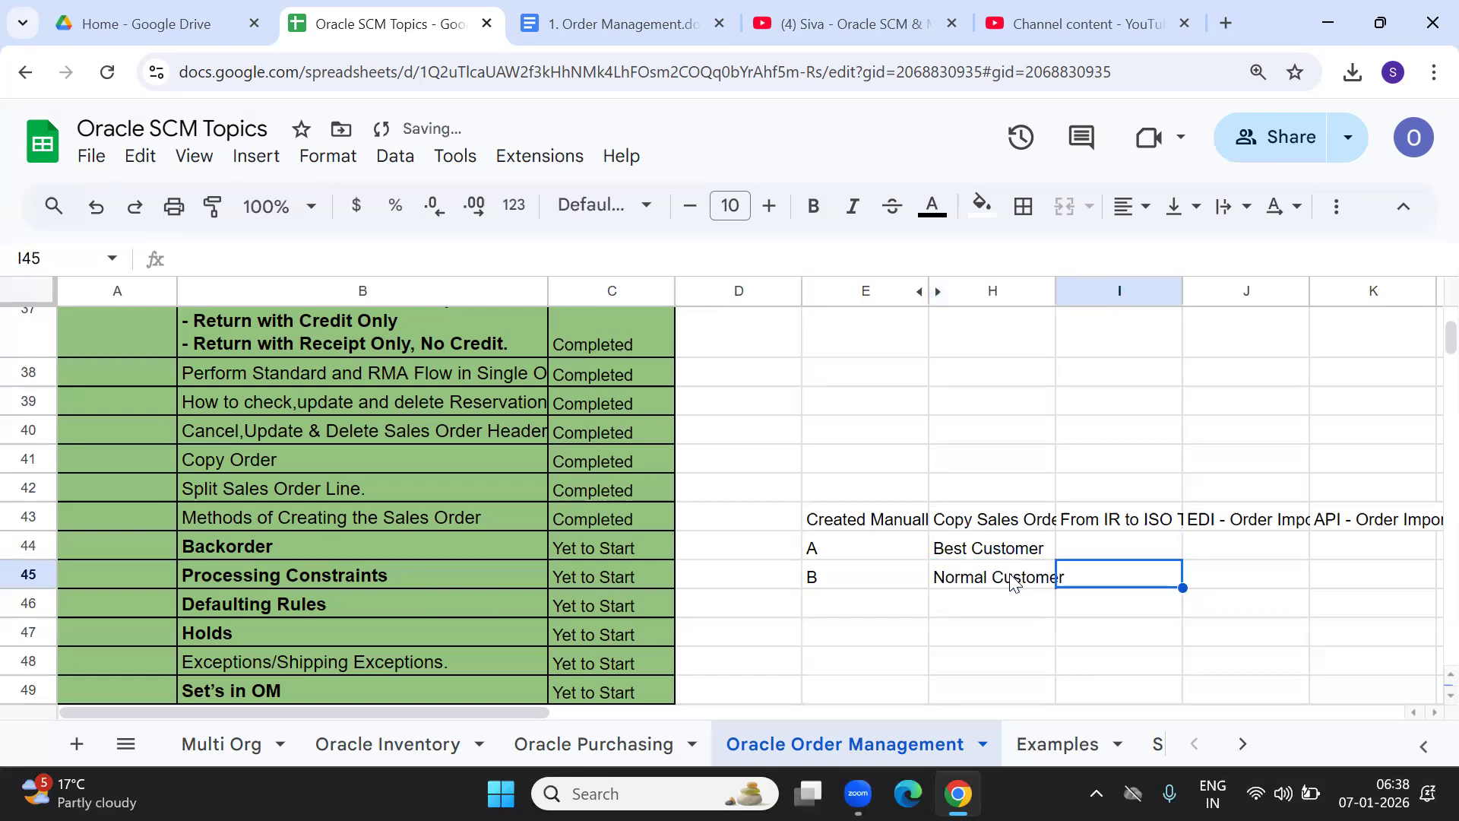
Auto-fit column H to its longest entry.
click(1040, 395)
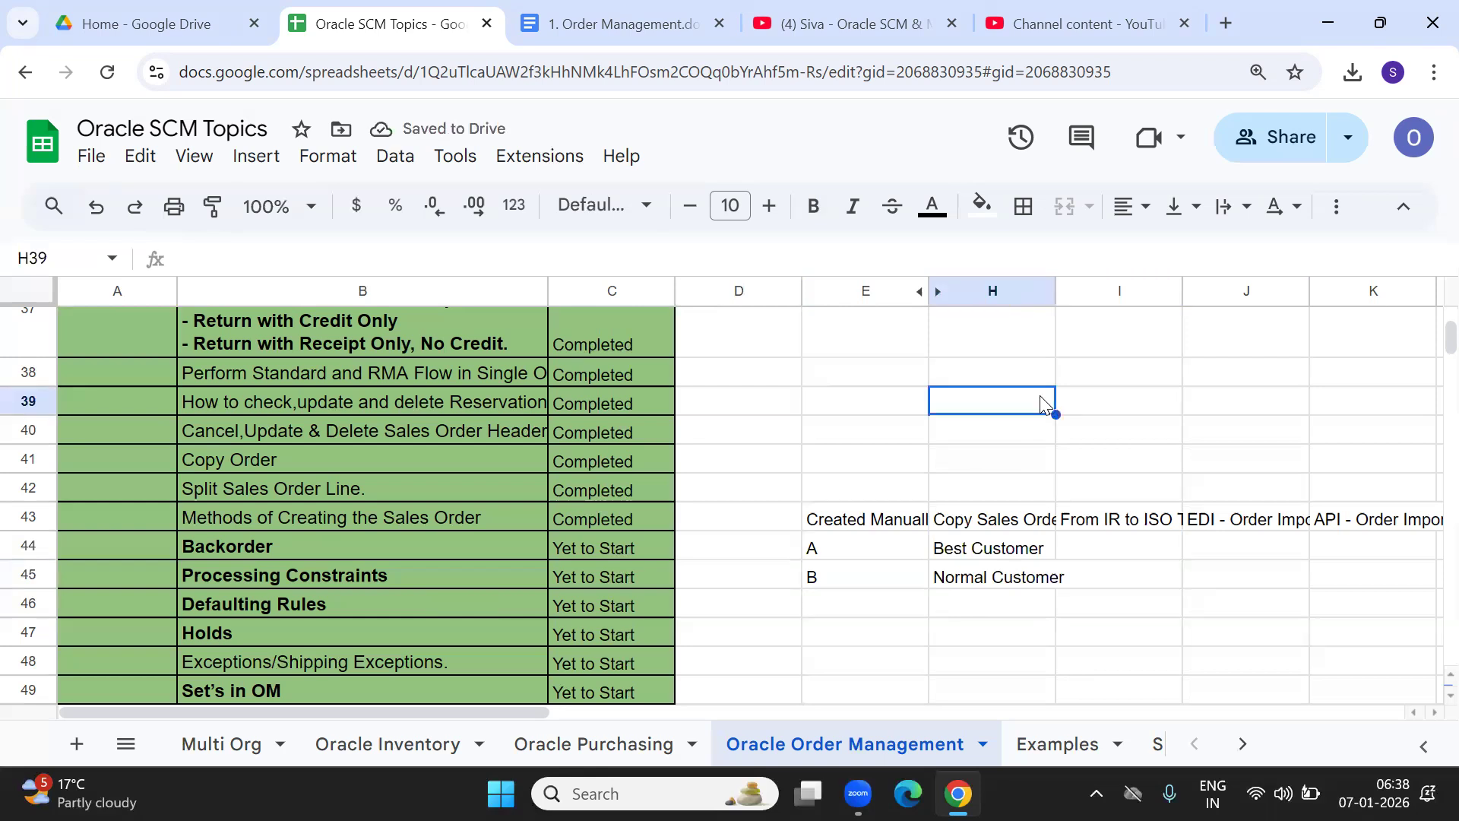
double_click(1056, 290)
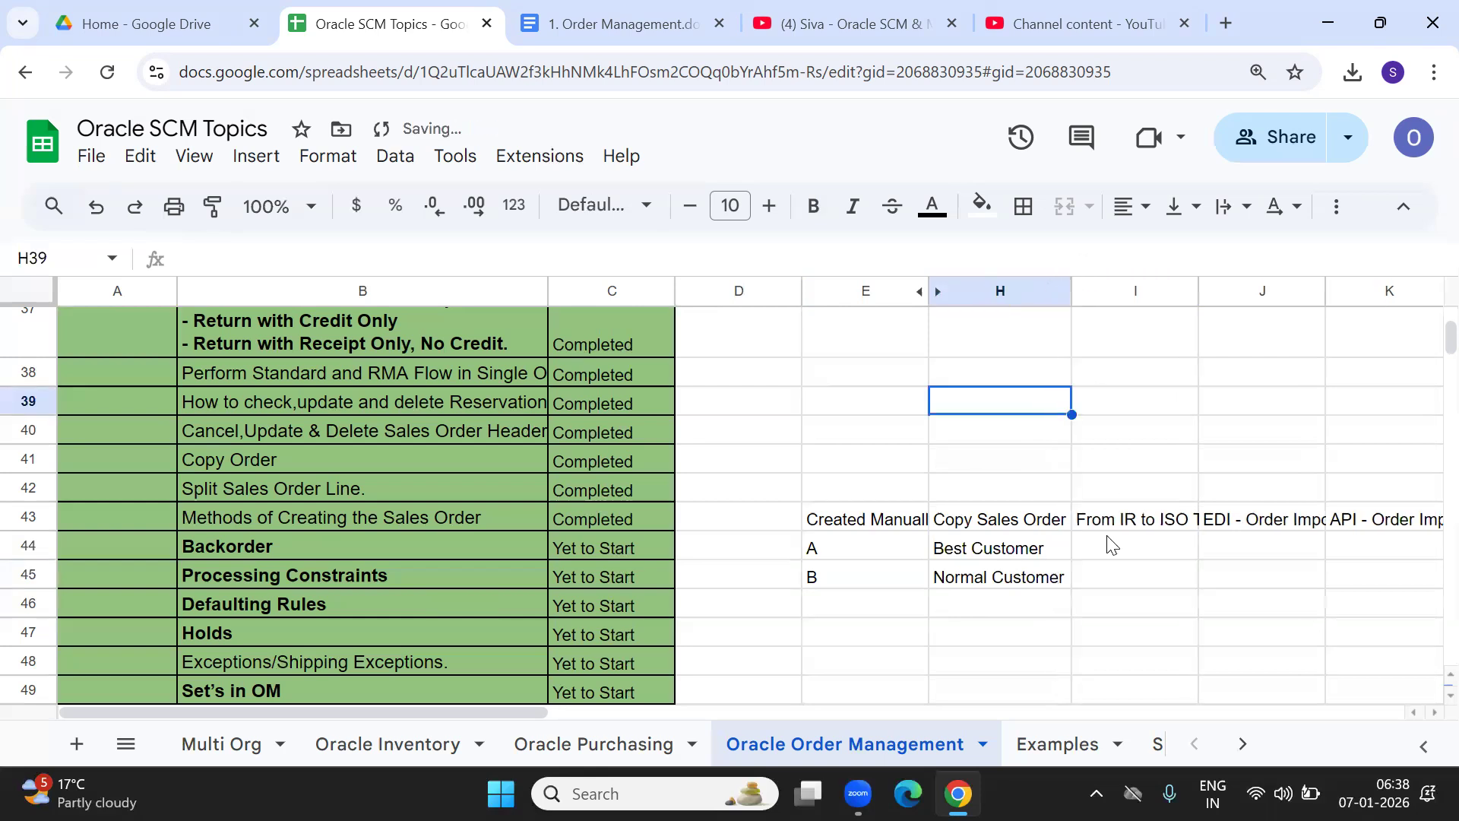
click(1012, 559)
click(1120, 582)
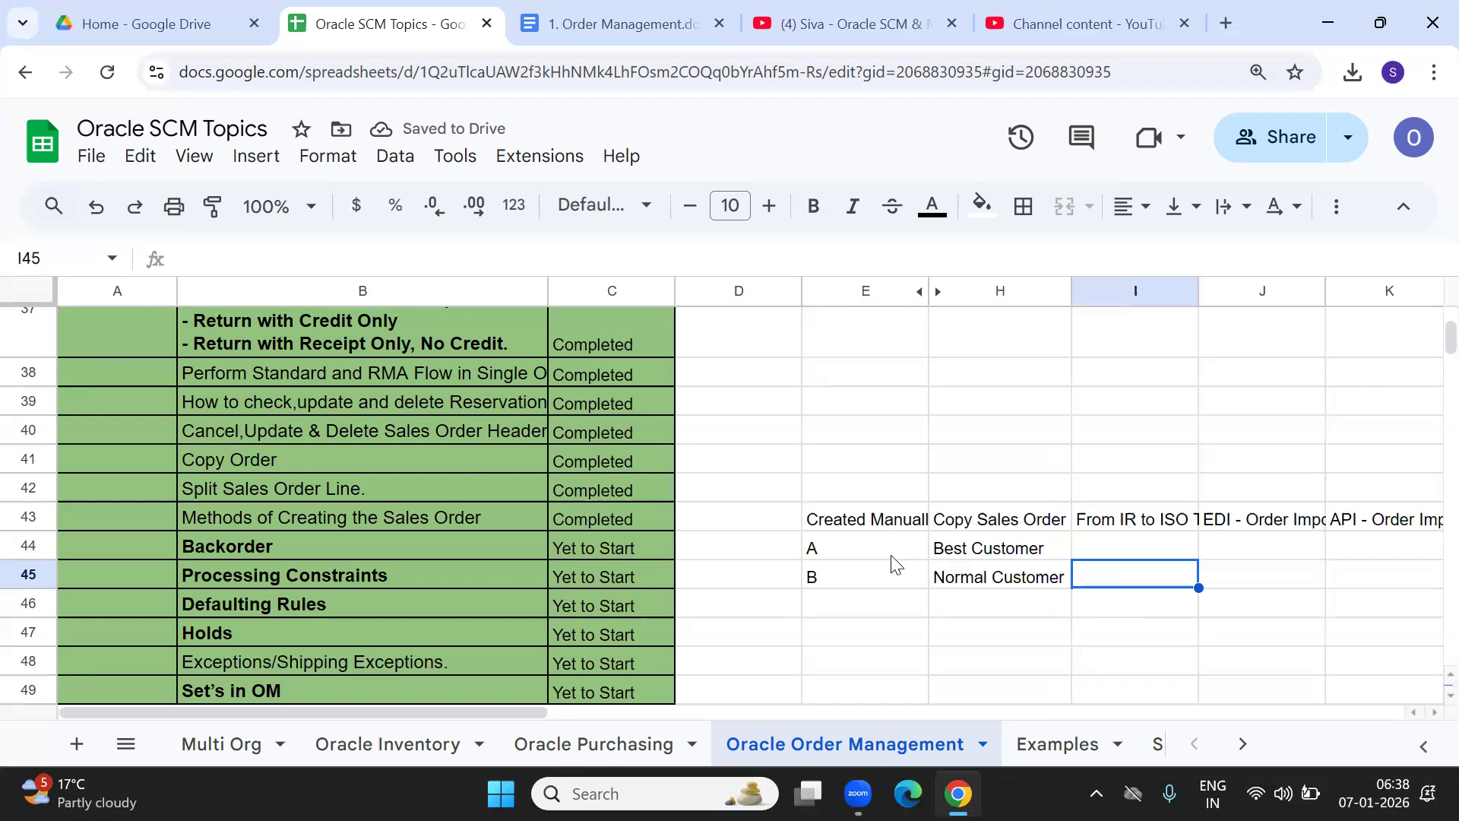
click(842, 556)
Move the A/B customer block down one row to start at E45.
drag(842, 556, 988, 579)
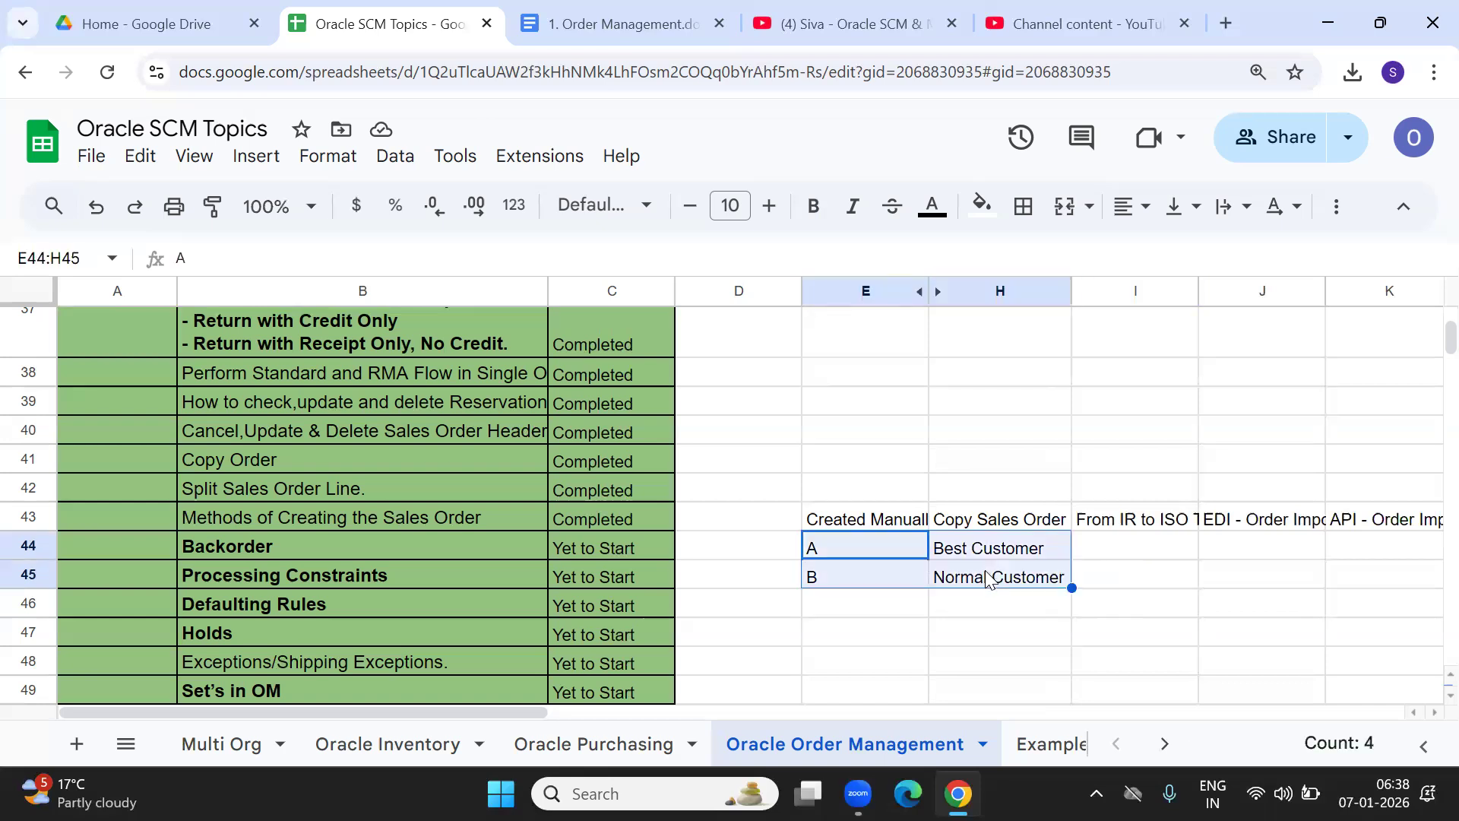
key(ctrl+c)
key(Down)
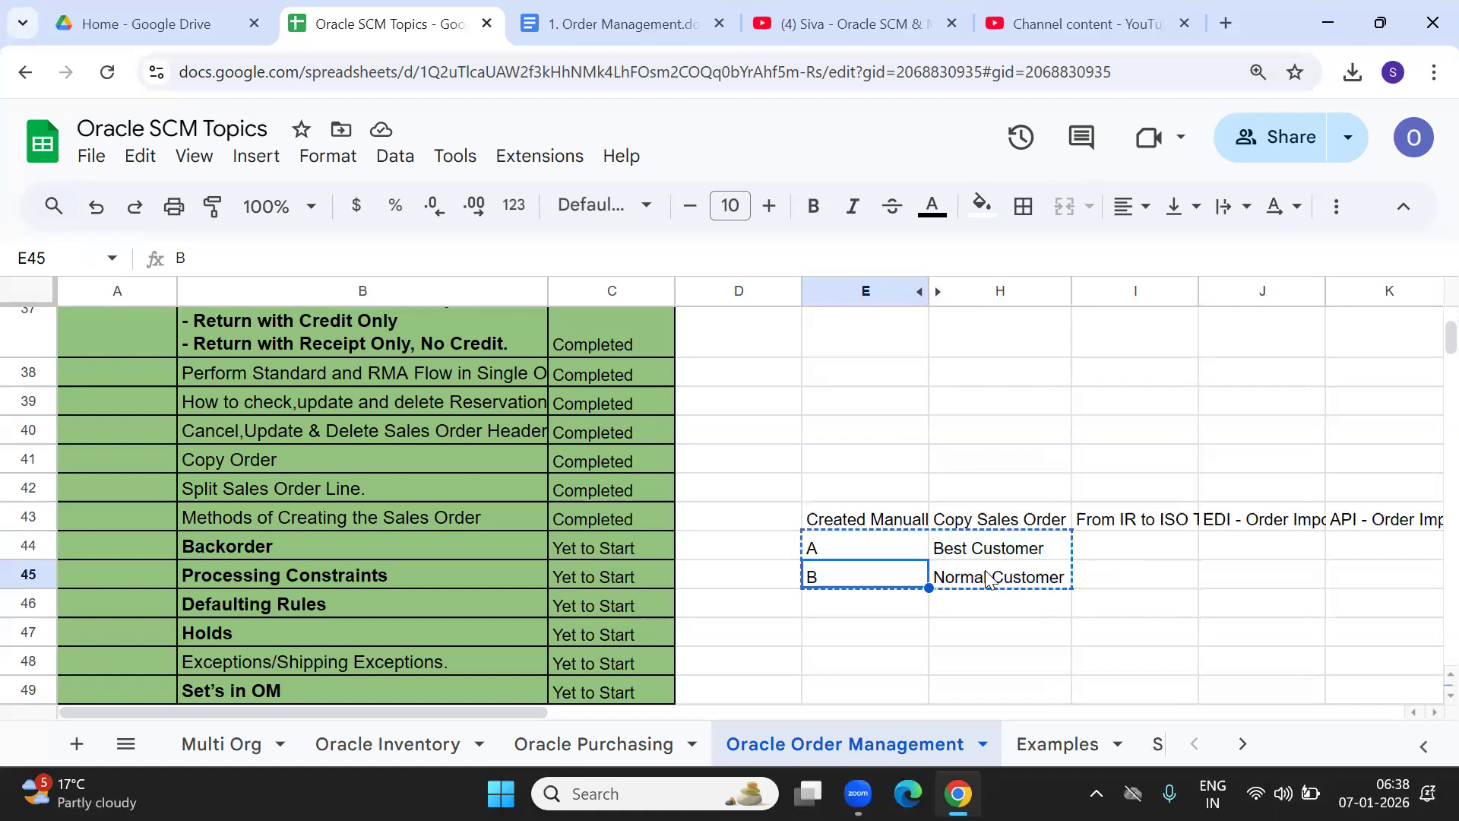
key(ctrl+v)
Head row 44 with Customer in E44 and Relationship in H44.
click(857, 551)
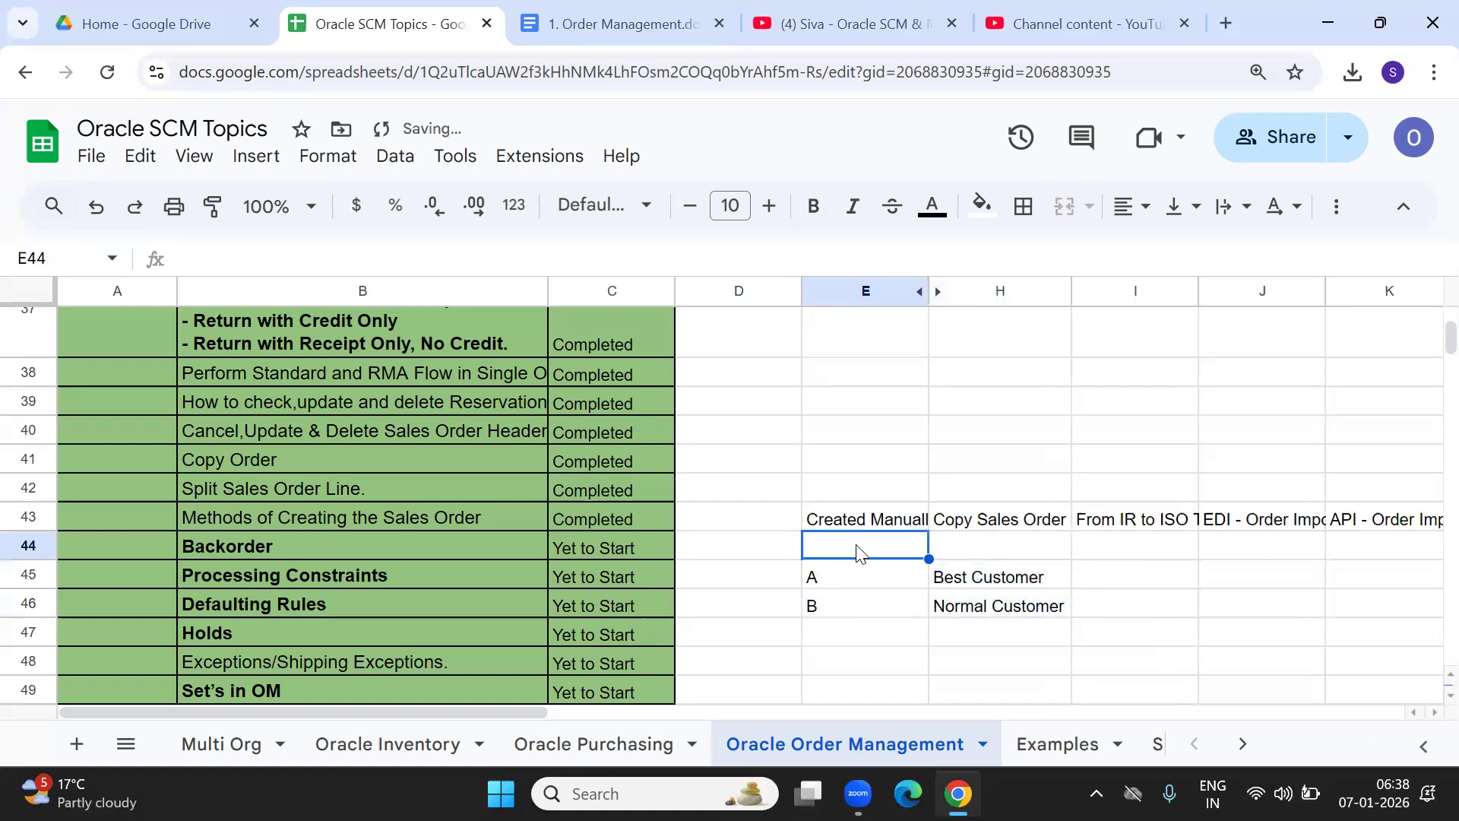
text(Cu)
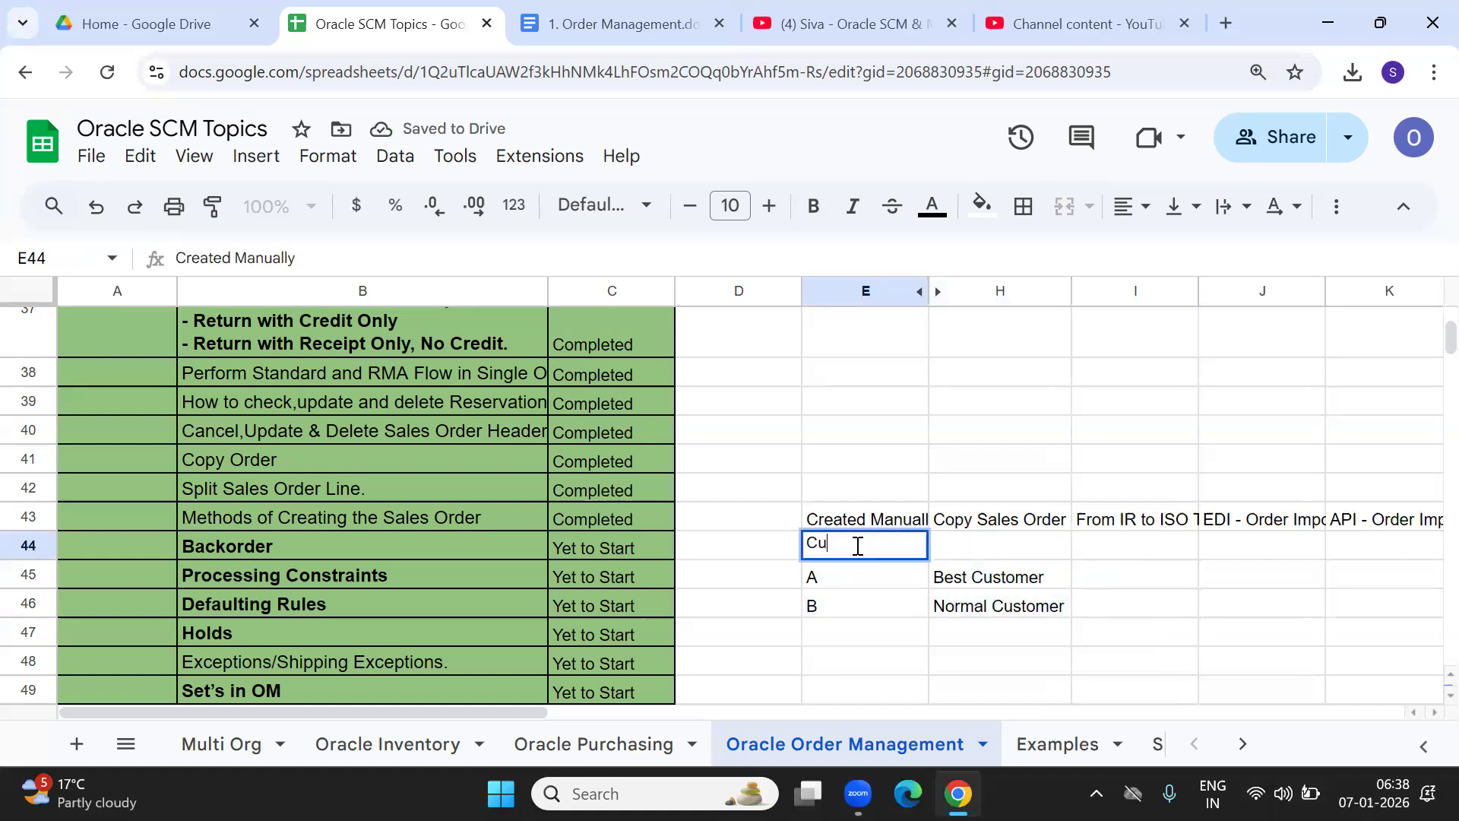
text(stomer)
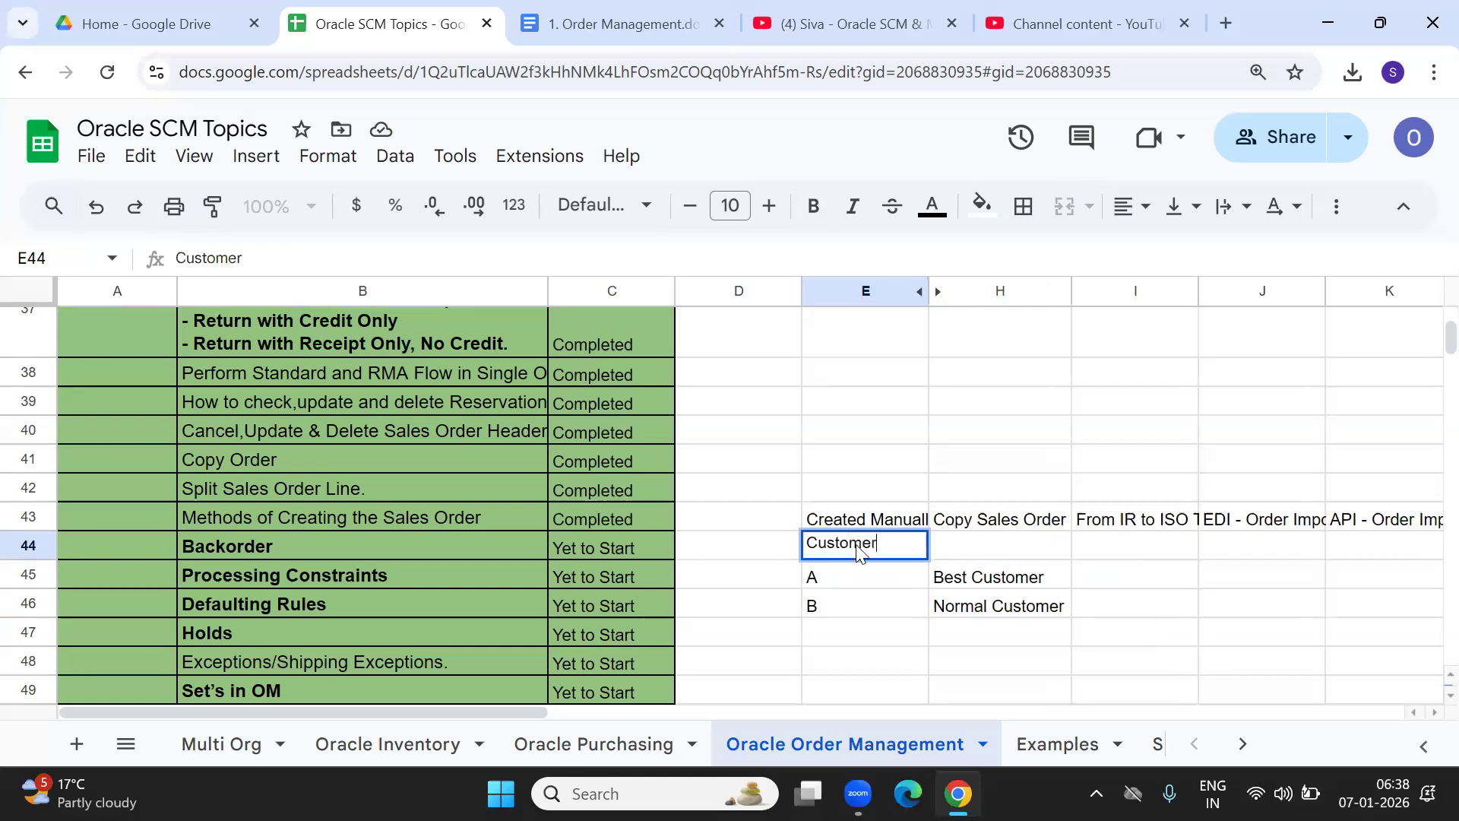
key(Tab)
text(Type)
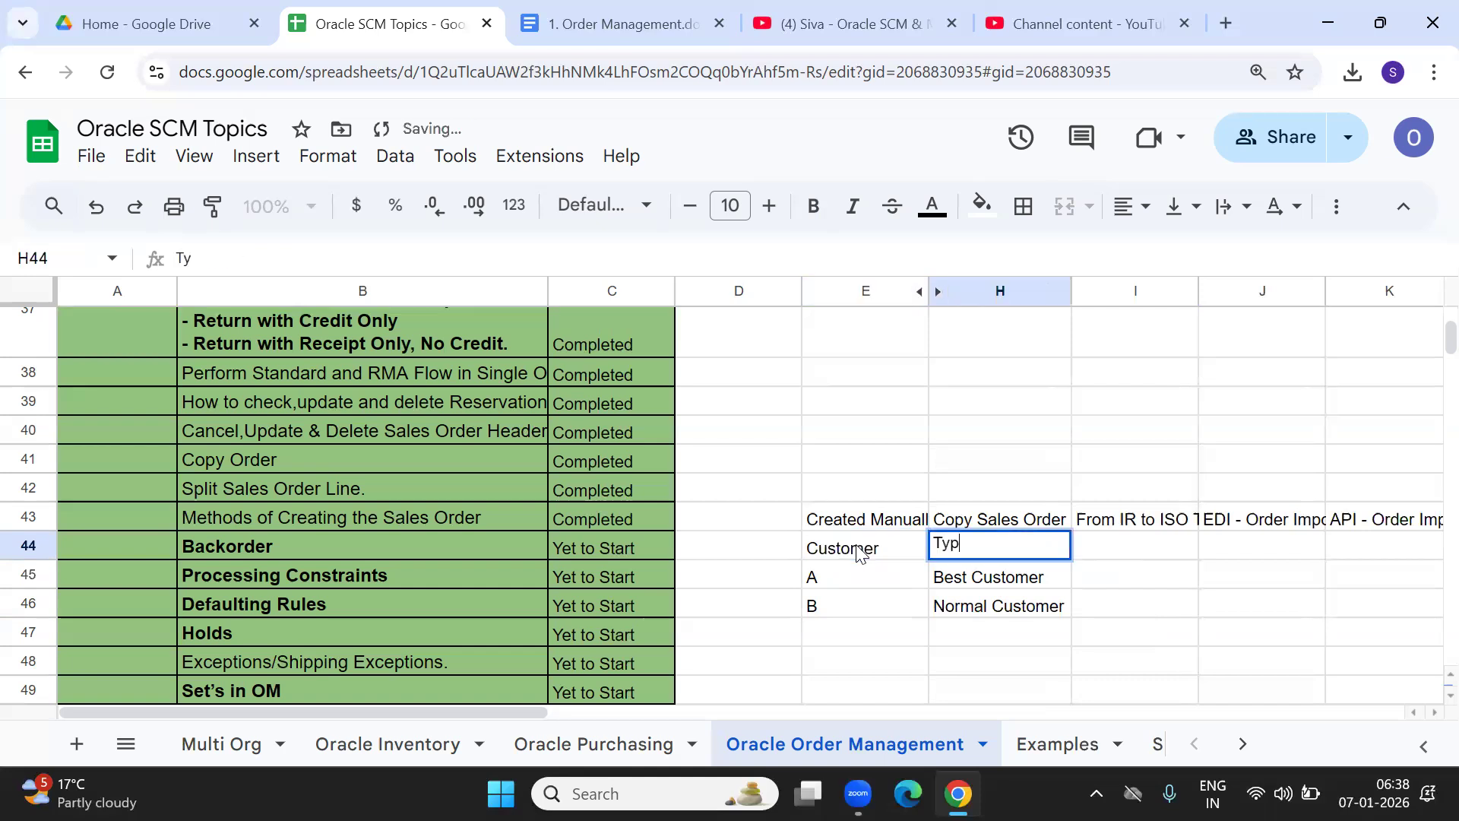
key(Tab)
click(954, 553)
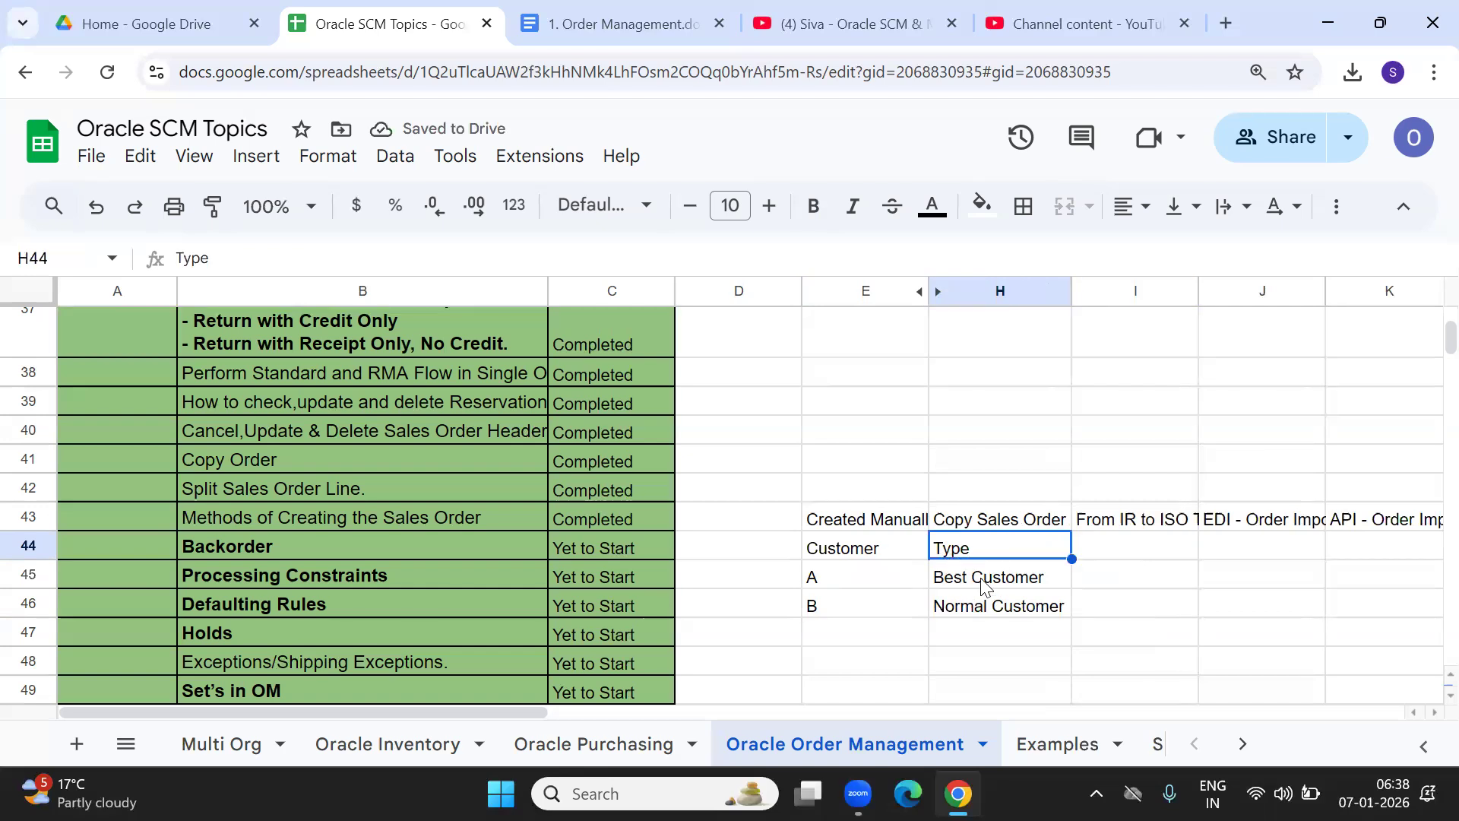
double_click(969, 545)
drag(993, 546, 836, 542)
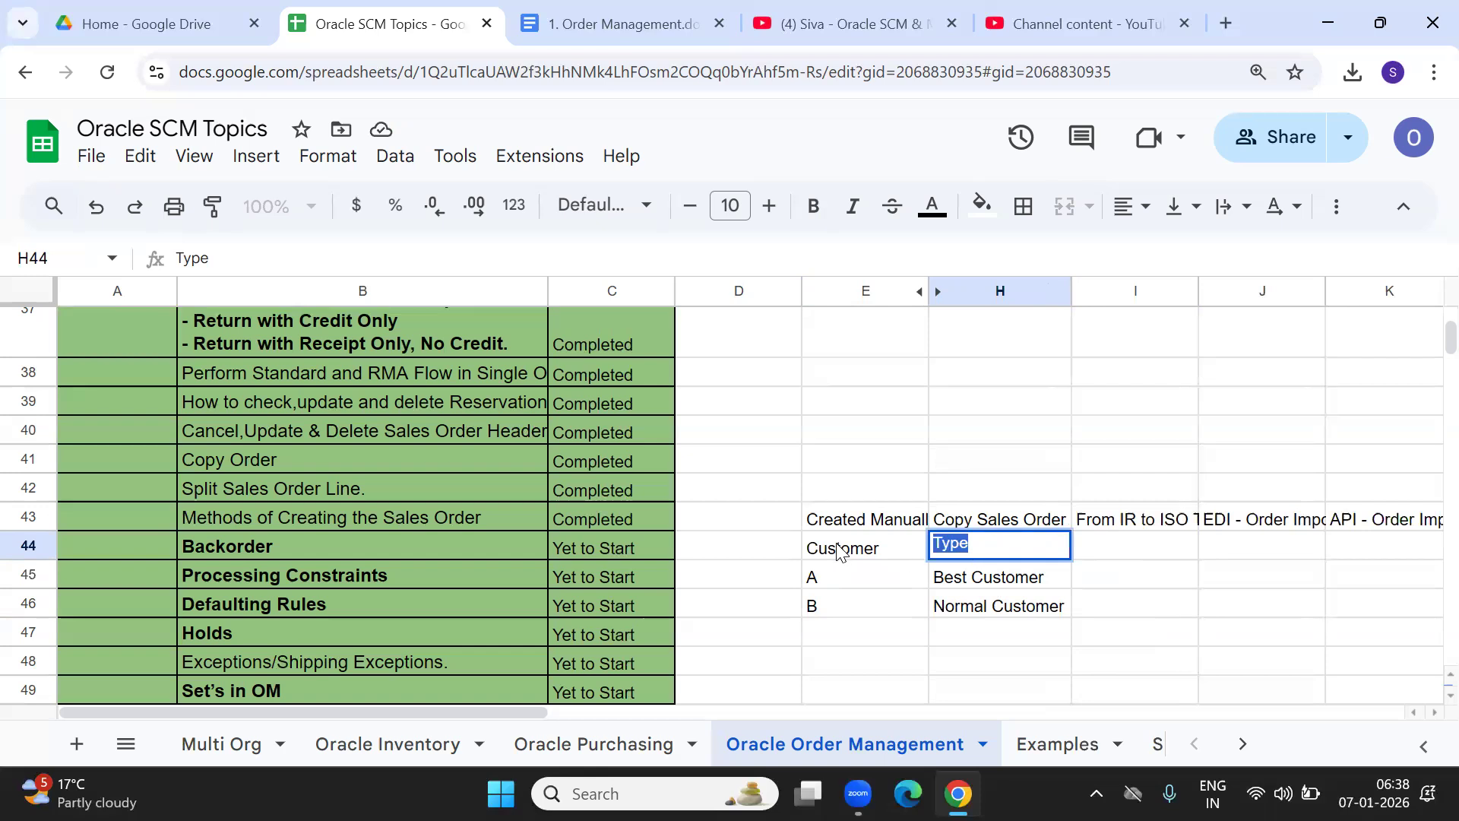
text(Relationship)
key(Tab)
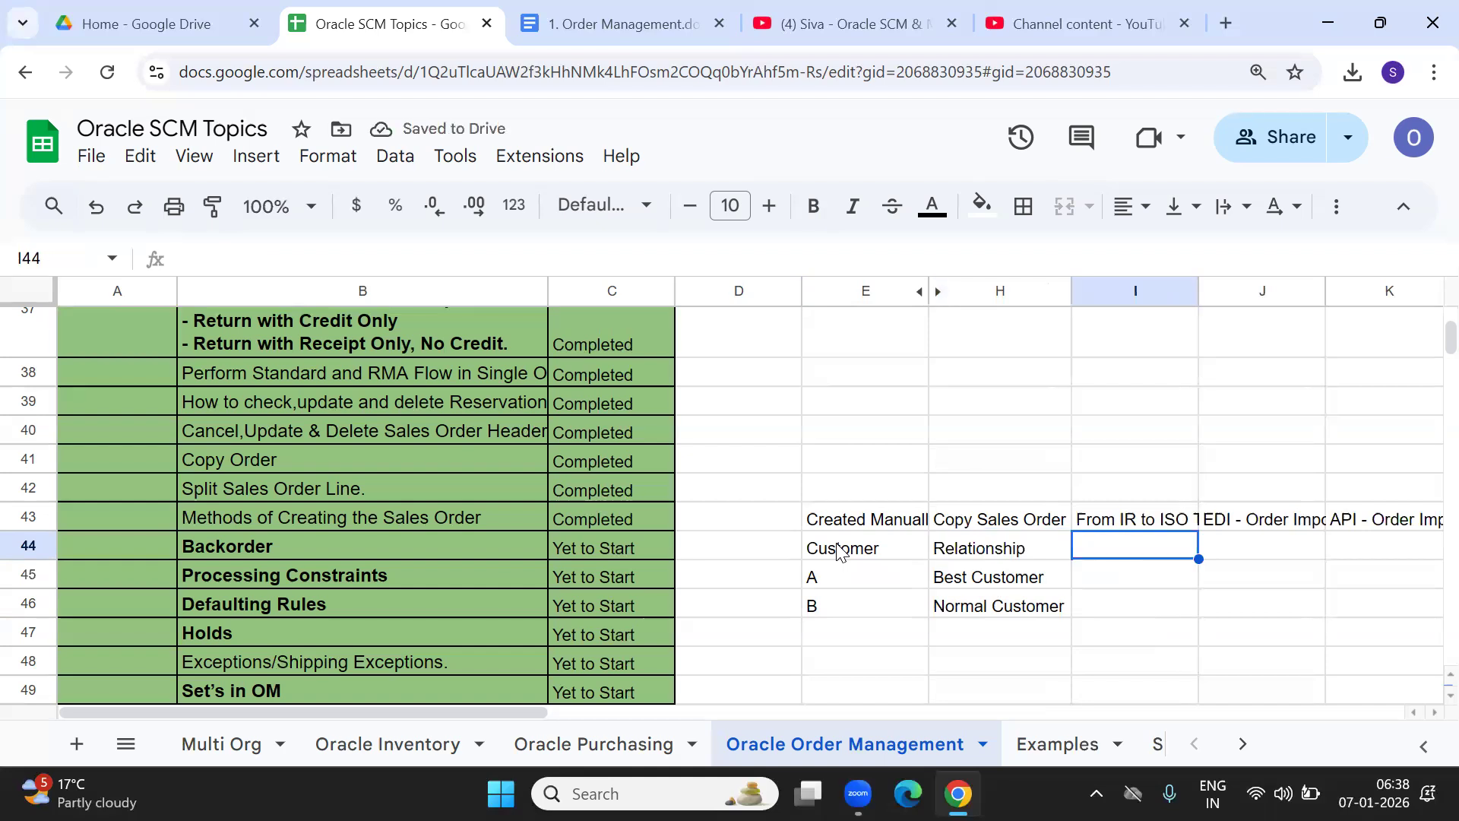
Add the Order date heading in I44.
text(Order date)
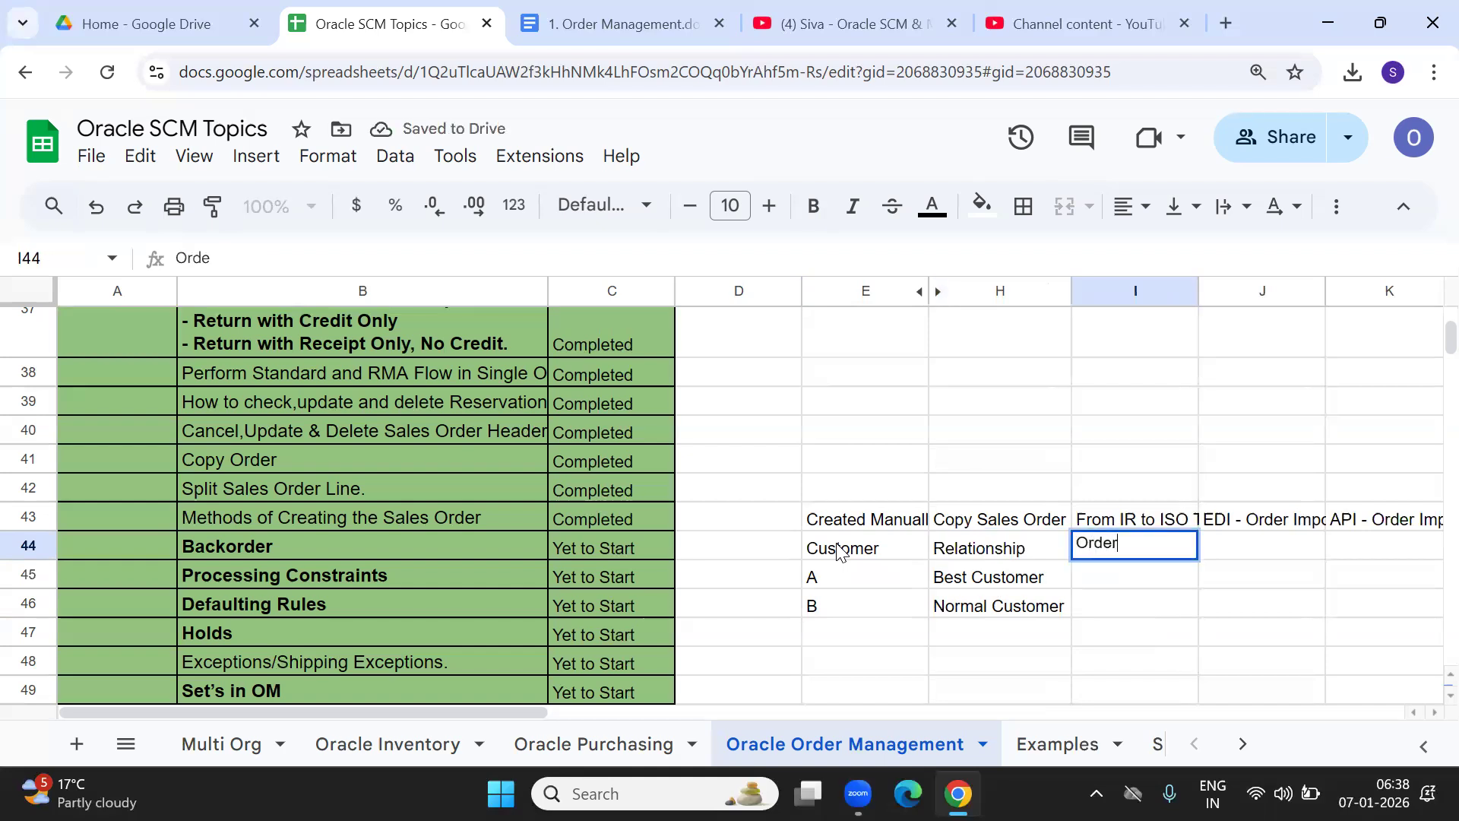
key(Tab)
key(Down)
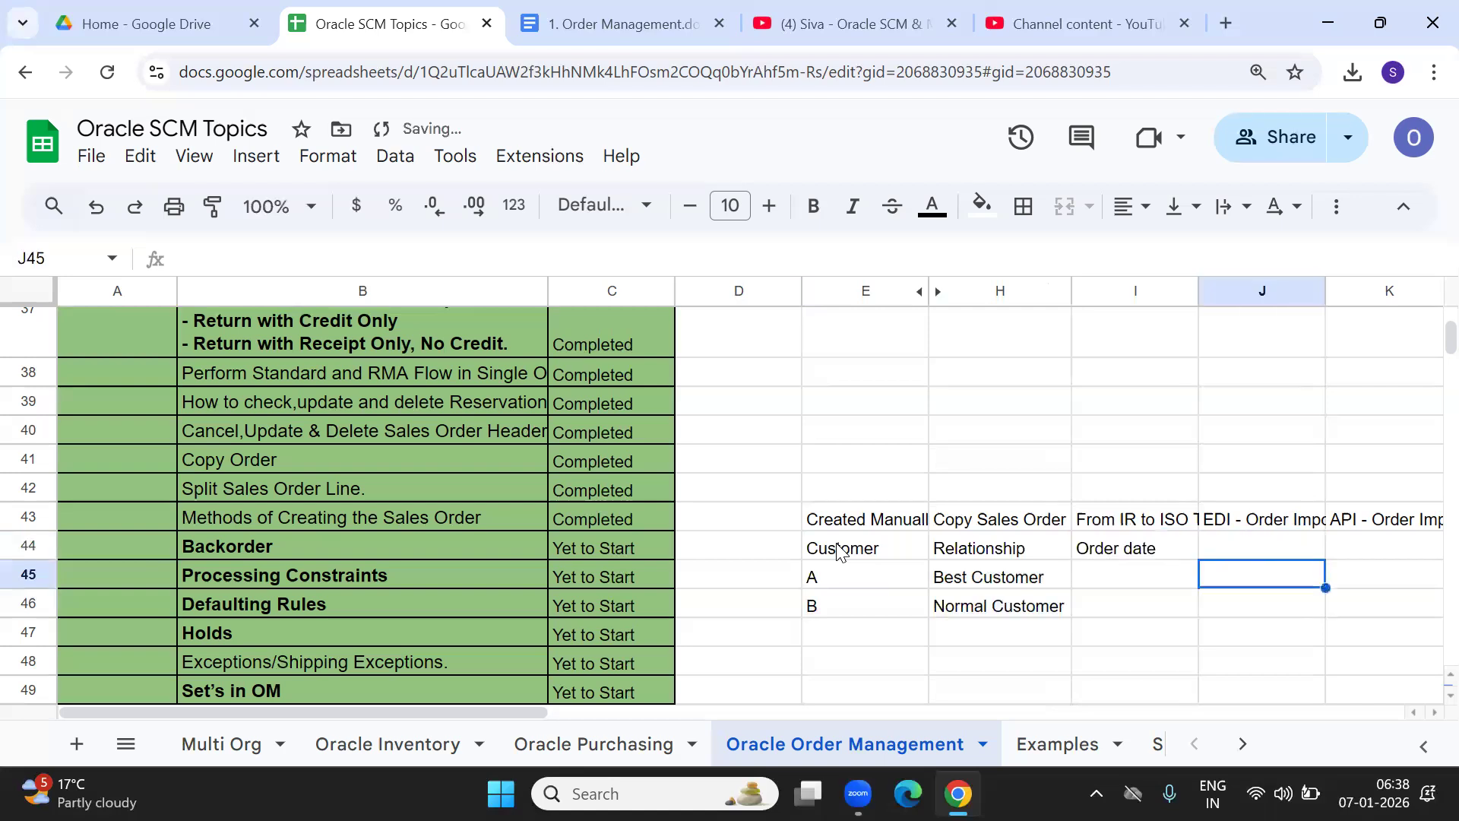
key(Left)
key(Down)
key(Up)
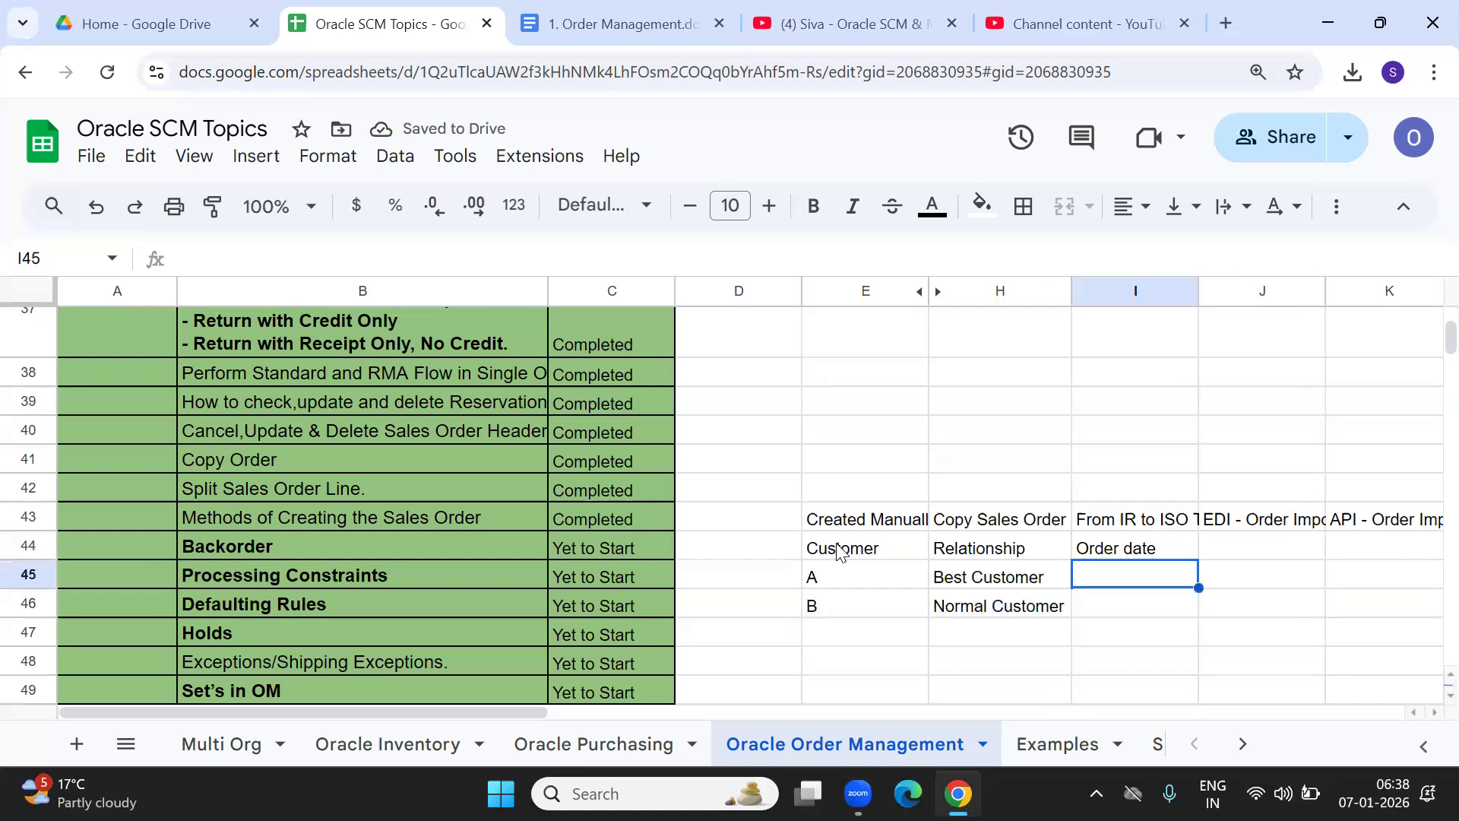
key(Left)
key(Left)
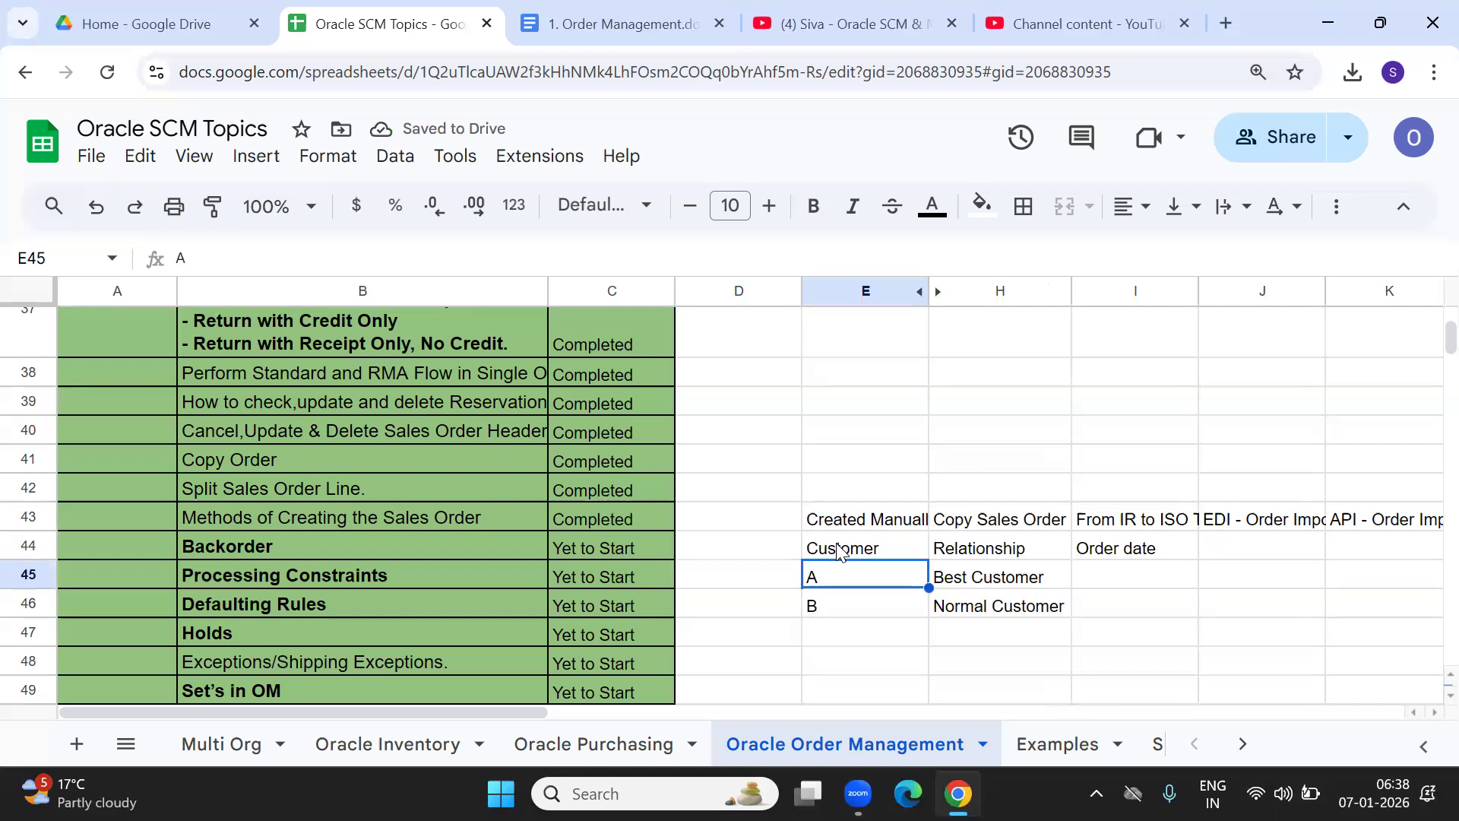
key(Down)
key(Right)
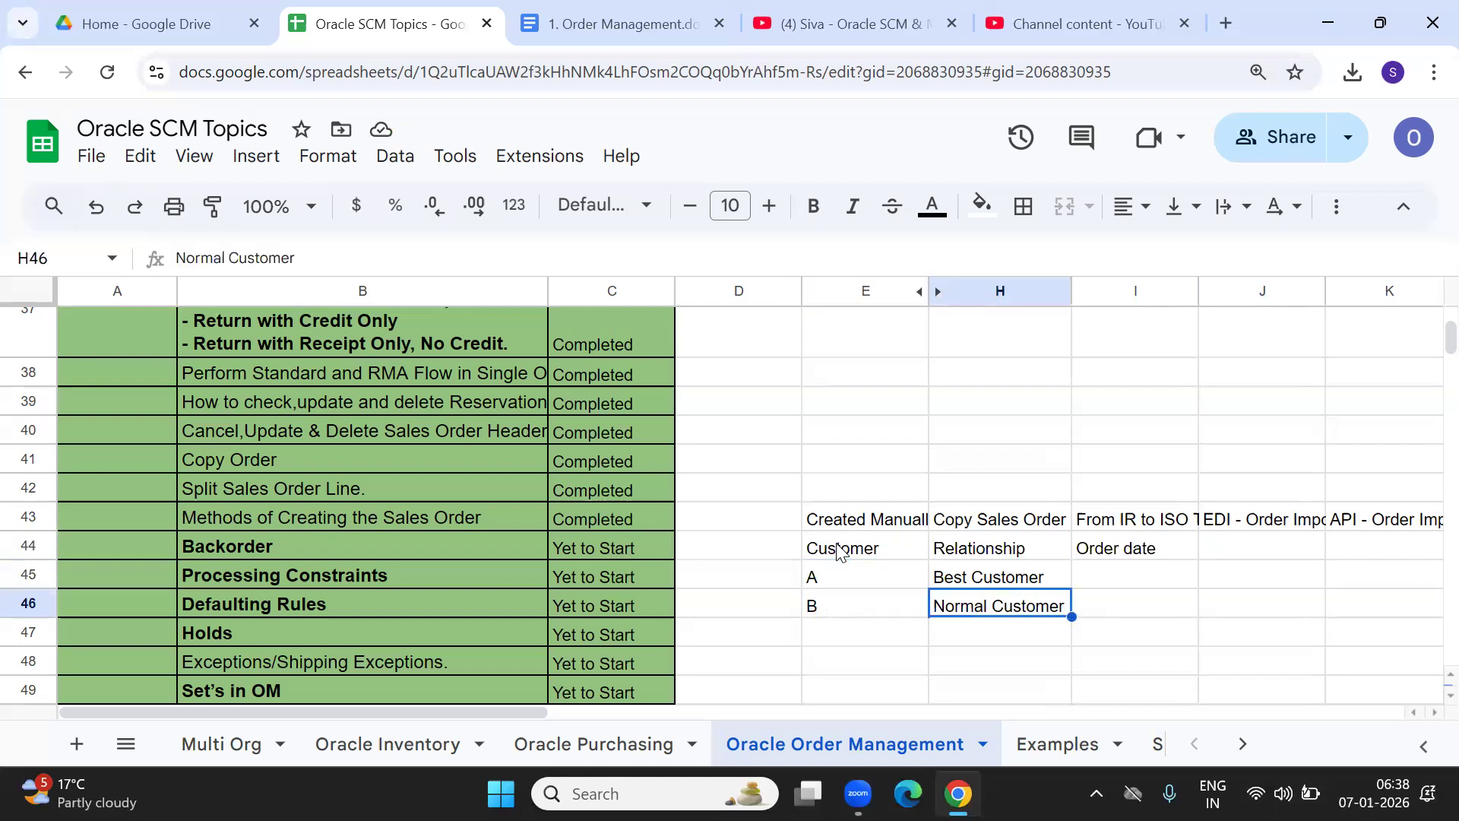
key(Right)
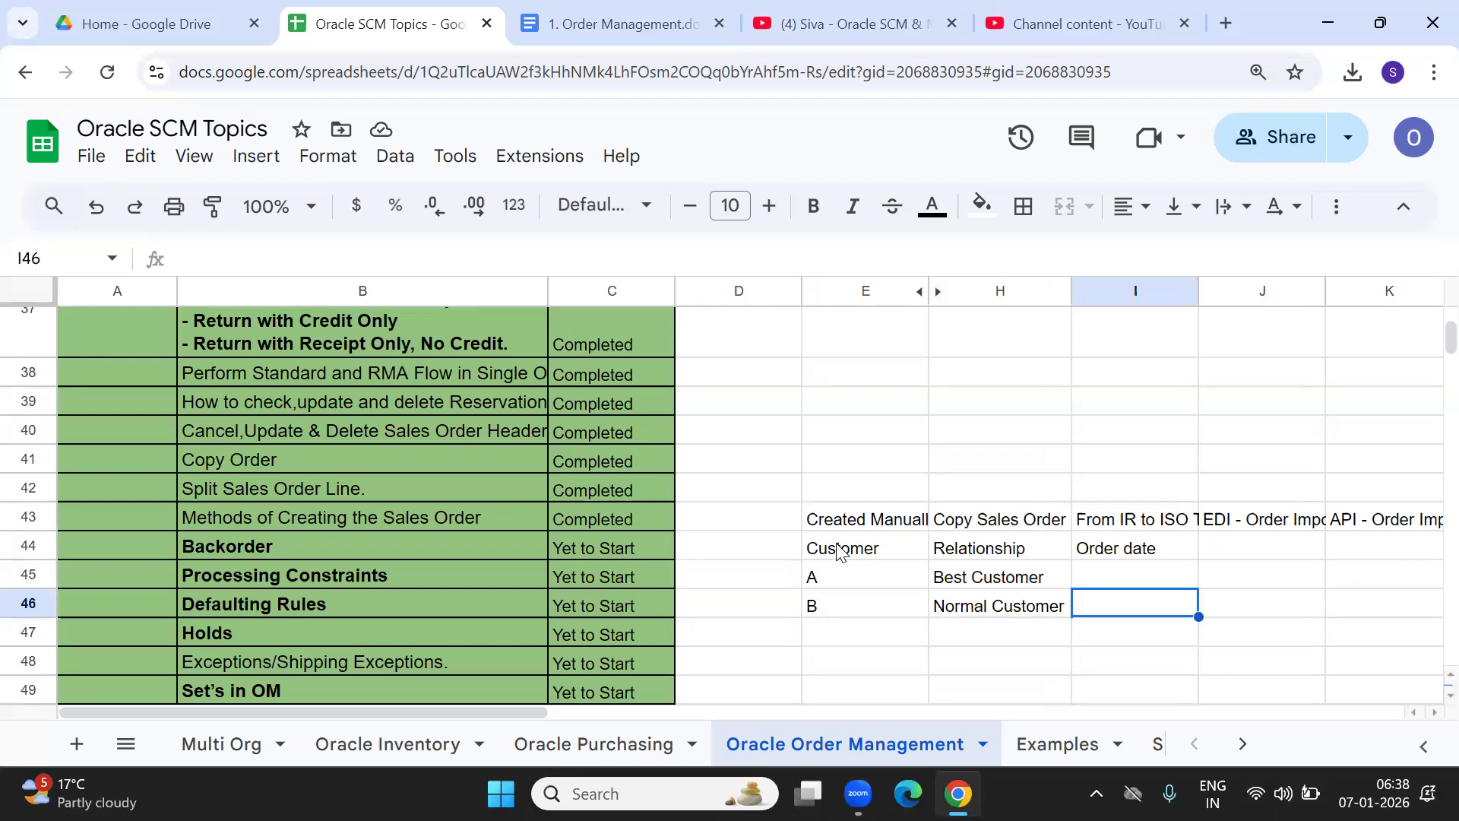
key(Left)
key(Left)
key(Right)
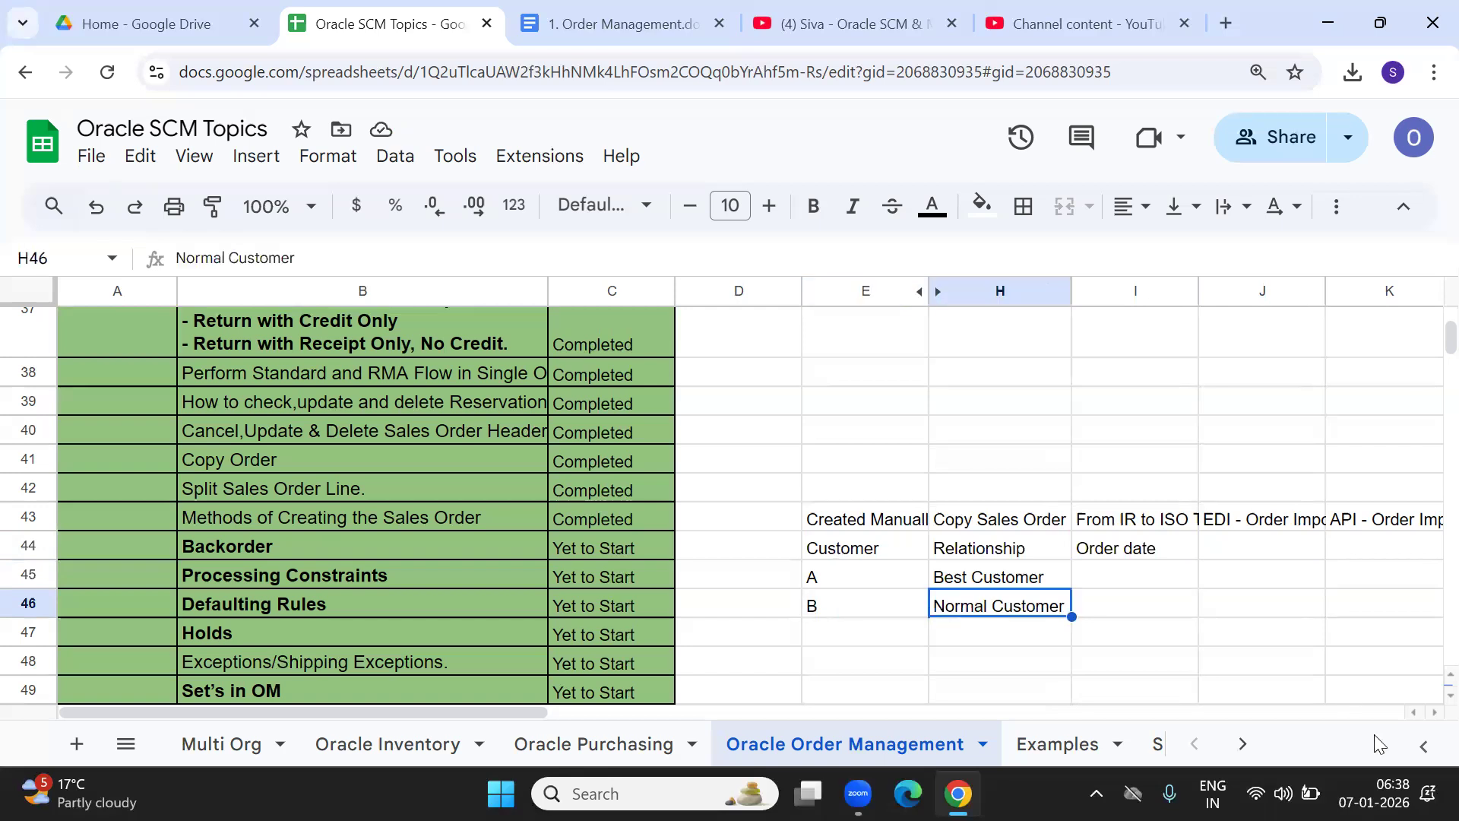
Enter 05-Jan-2026 as customer B's order date.
click(1374, 794)
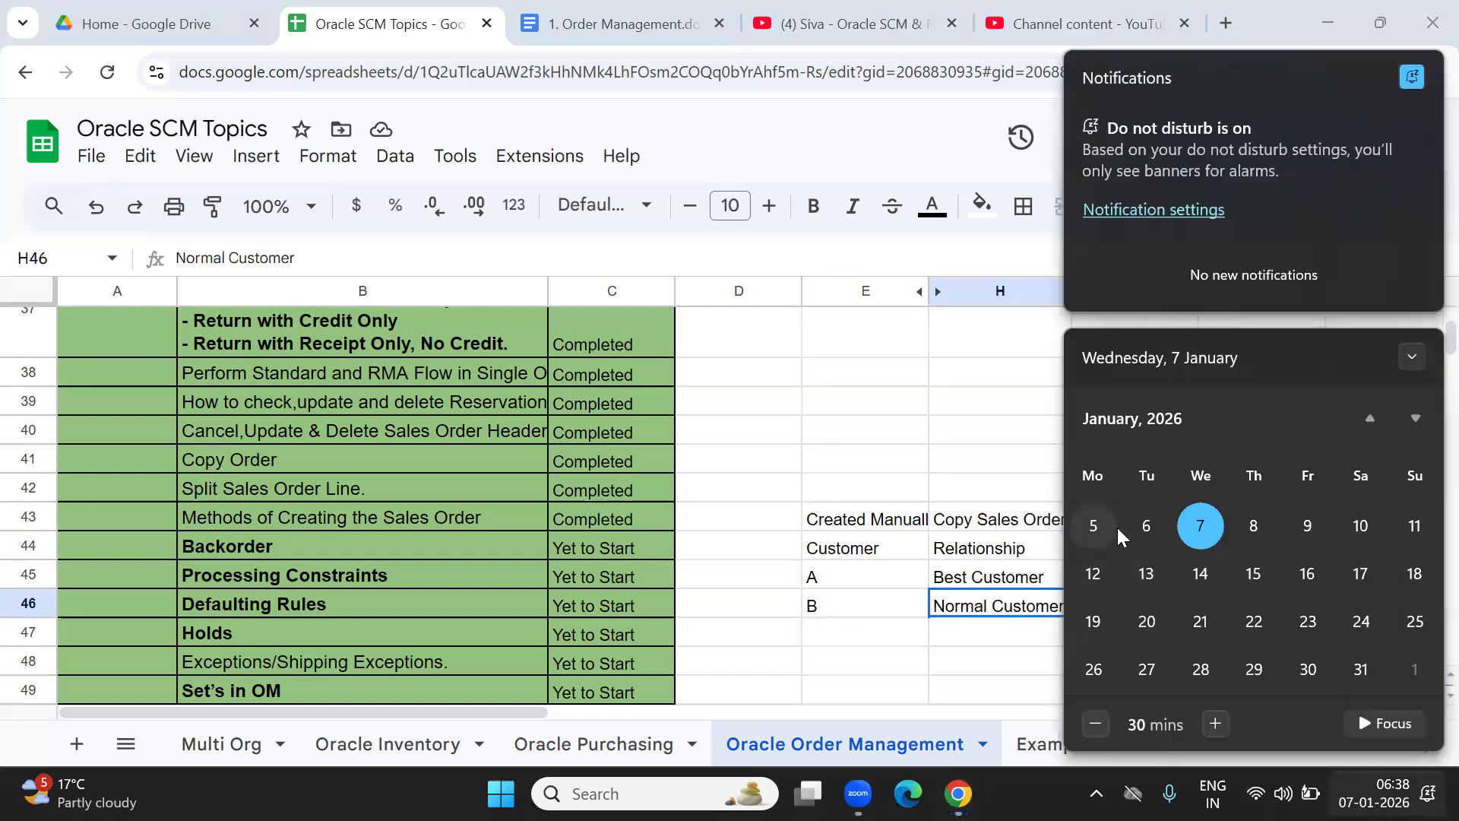
click(959, 613)
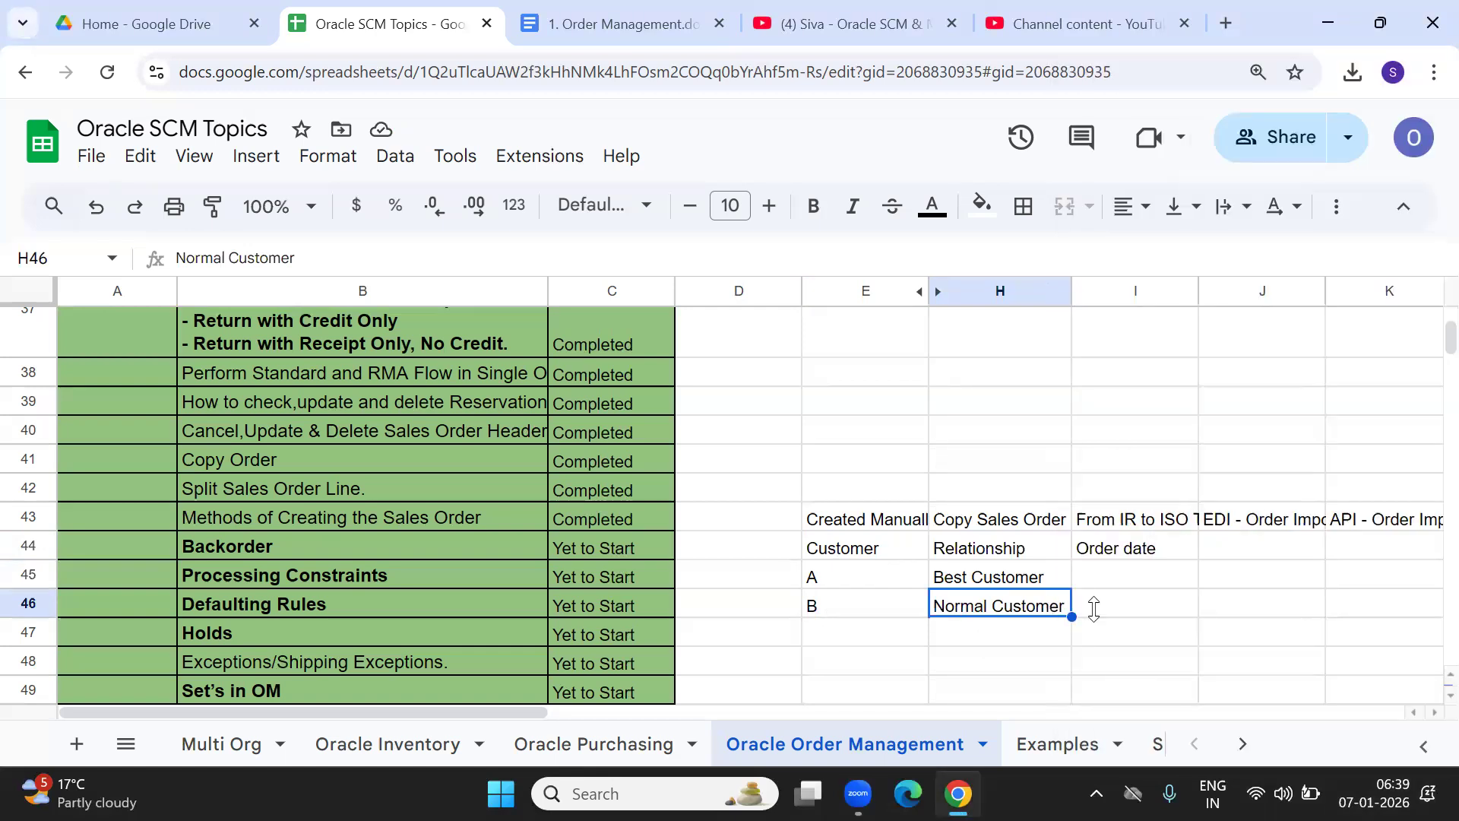
click(1116, 600)
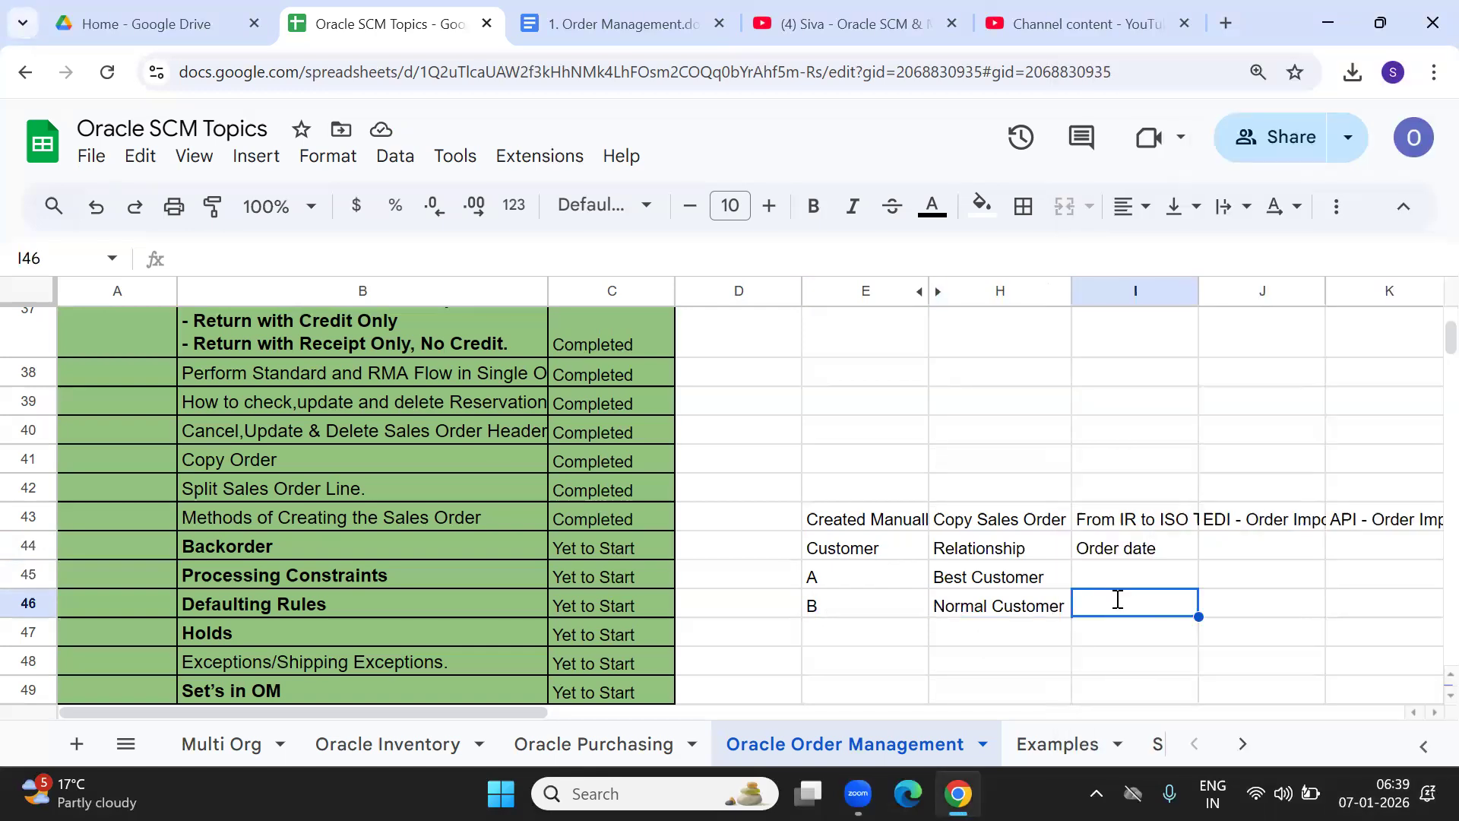
text(05-)
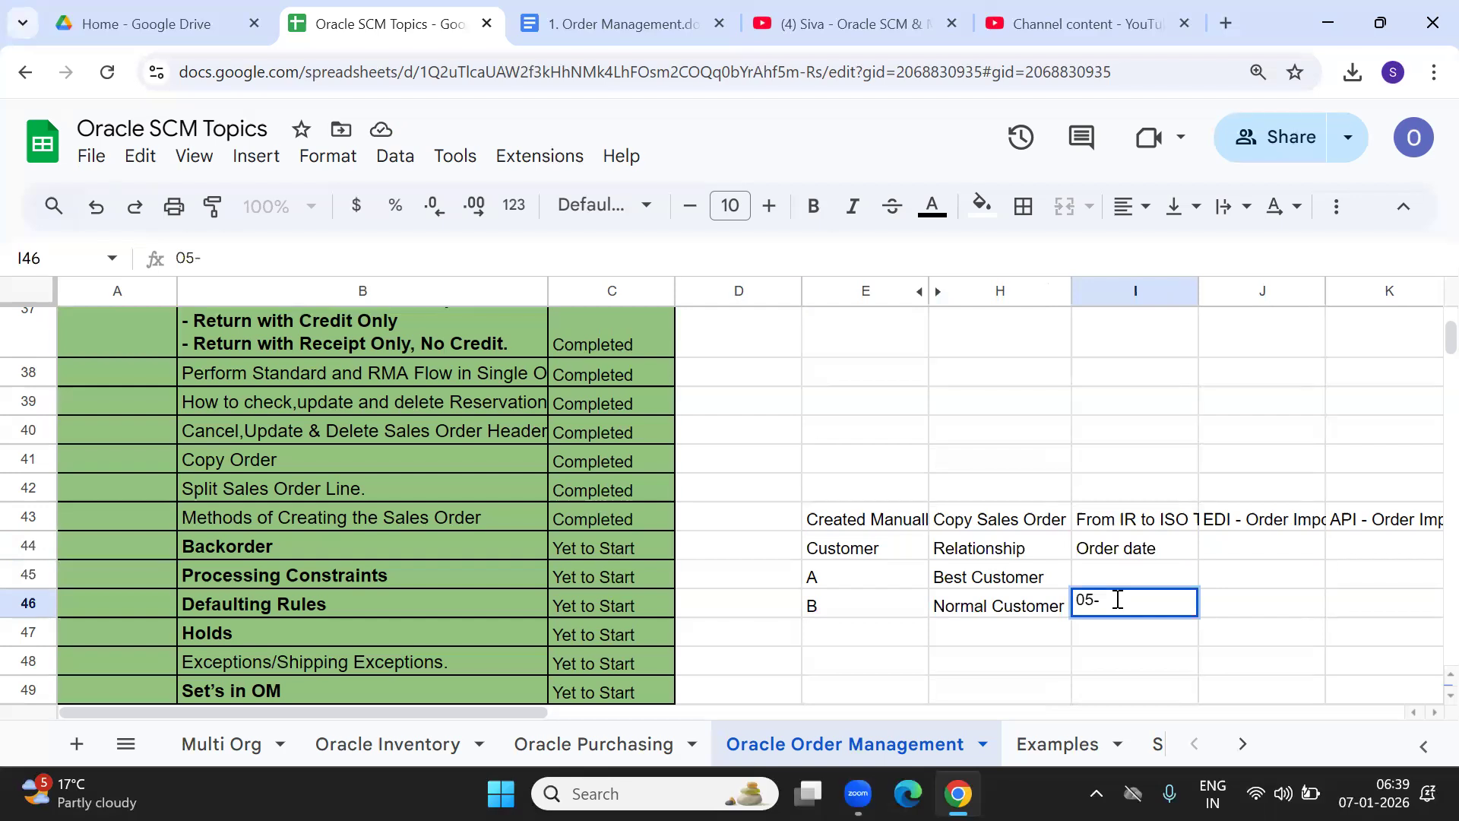
text(Jan-2026)
key(Tab)
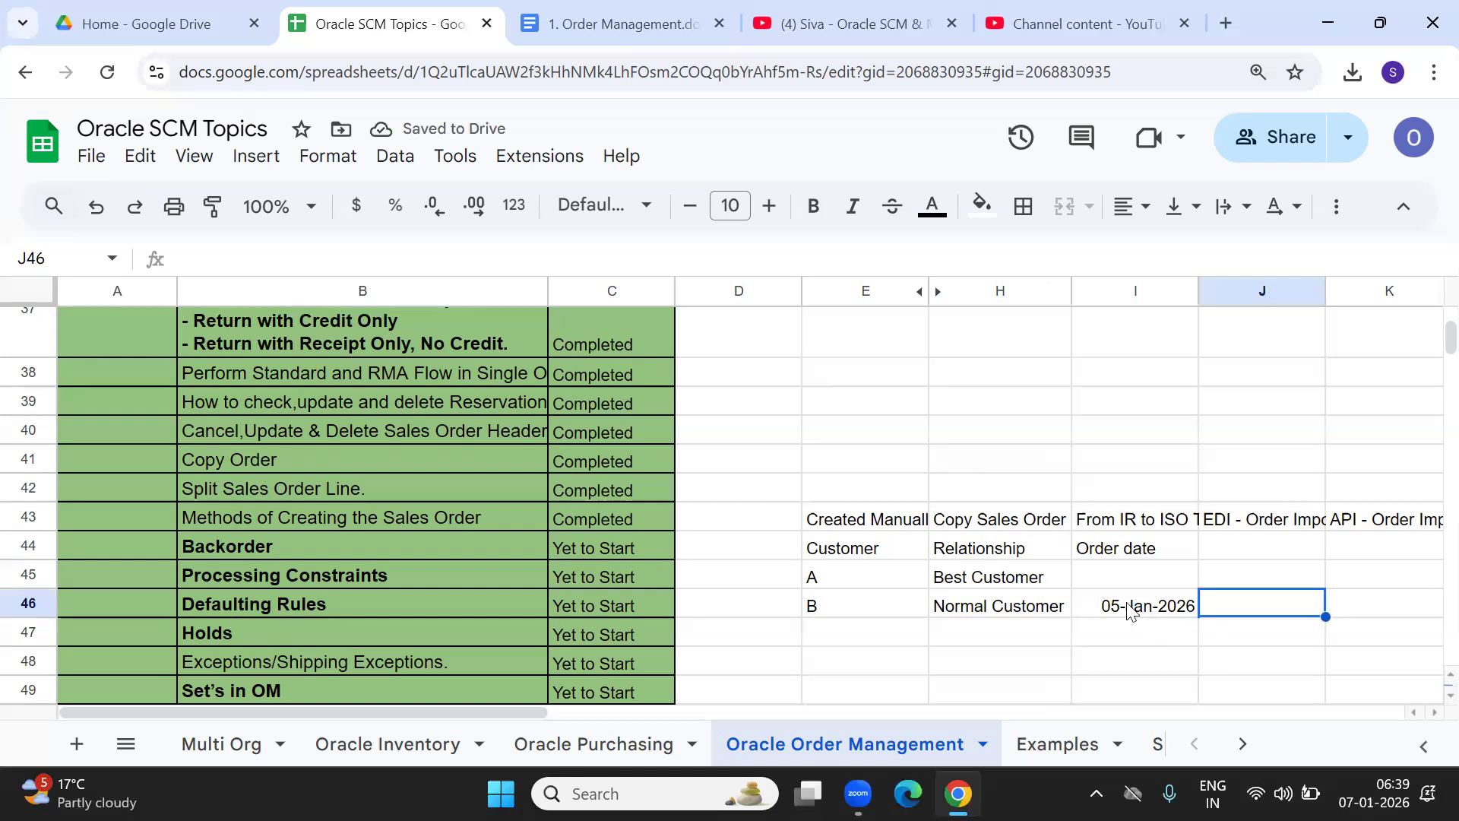
Enter 07-Jan-2025 as customer A's order date.
click(1112, 578)
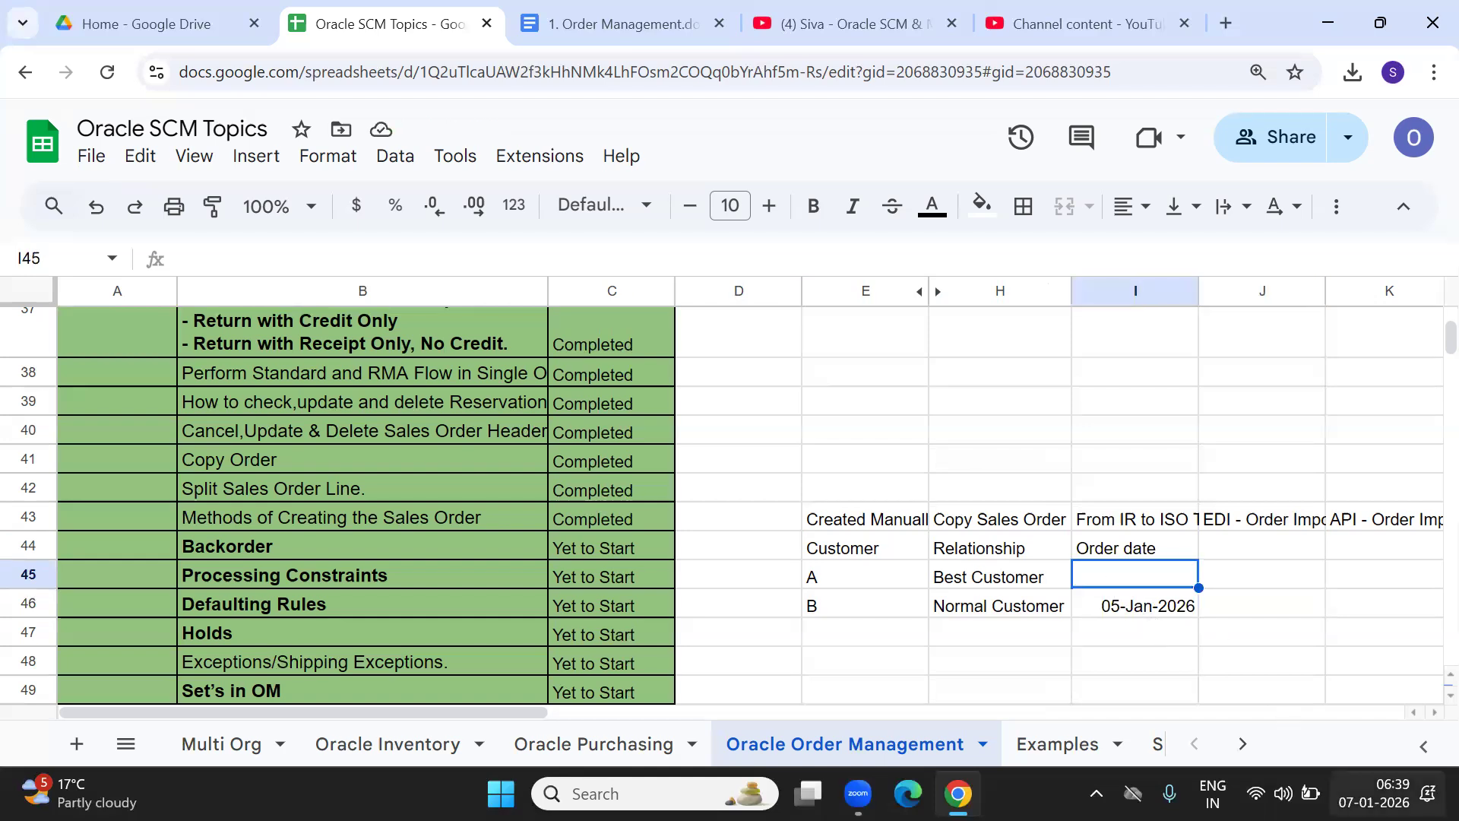
click(1374, 793)
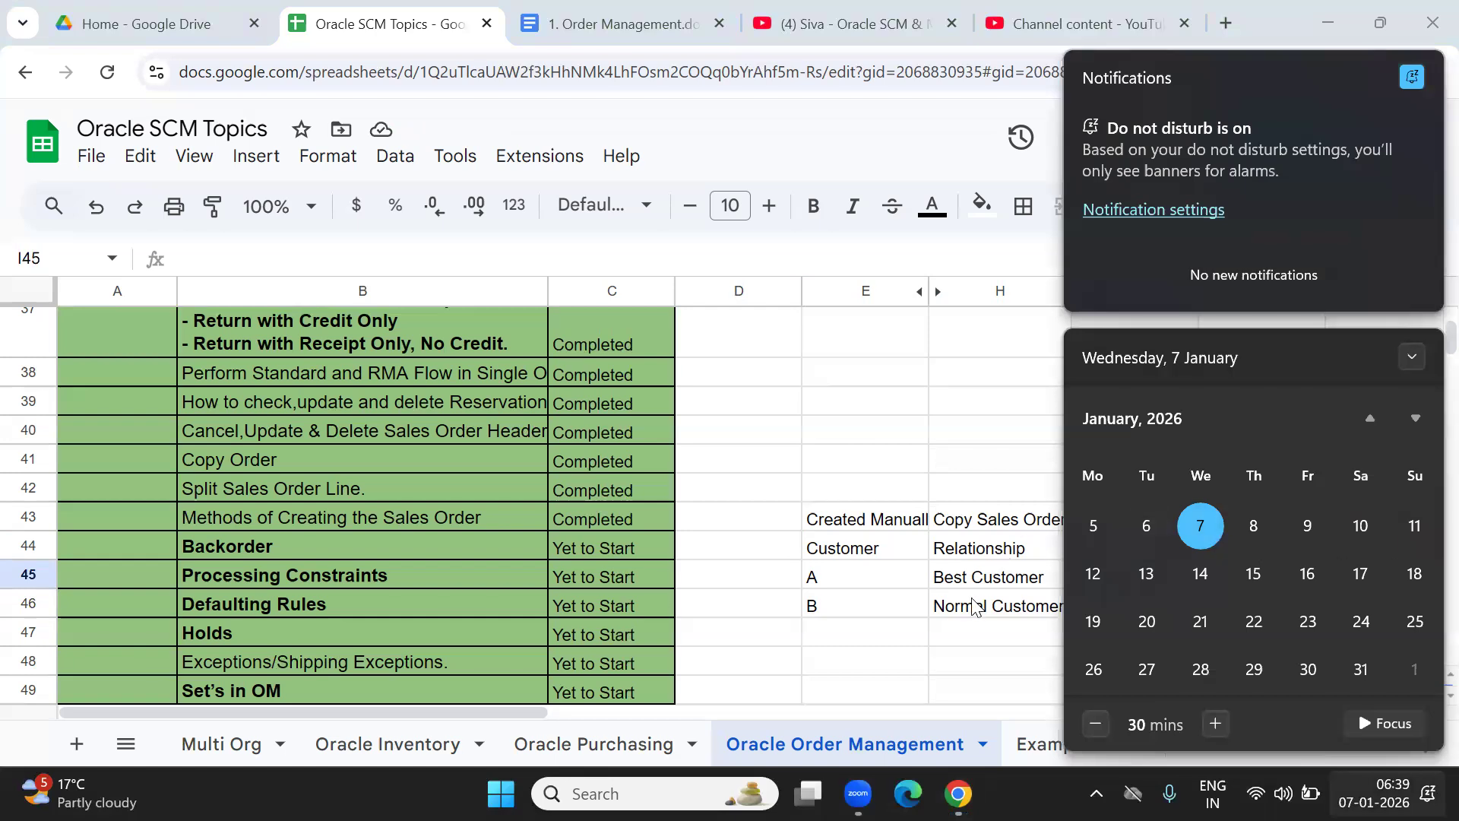
click(998, 605)
click(1106, 582)
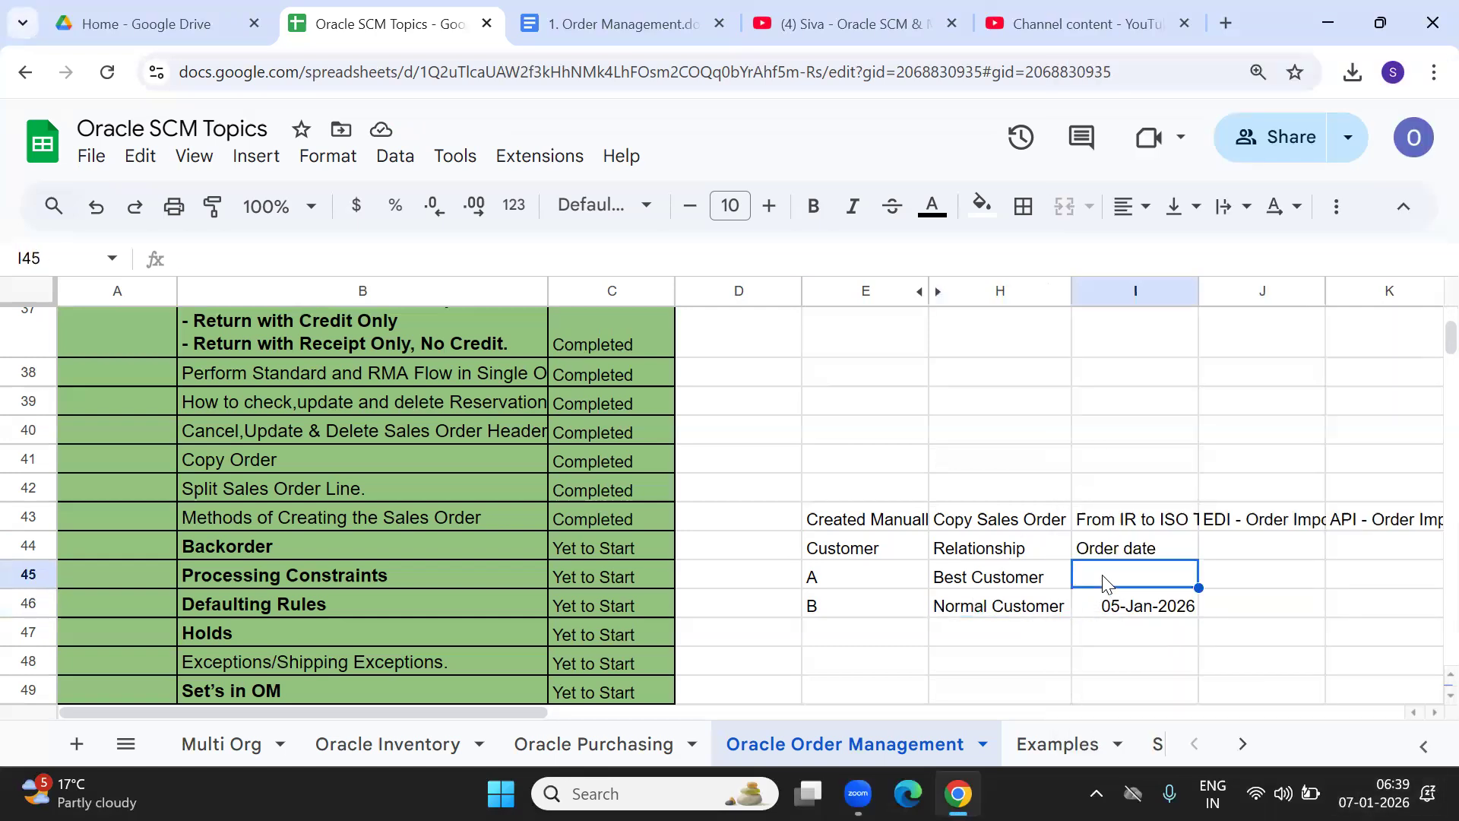
text(07-jan-)
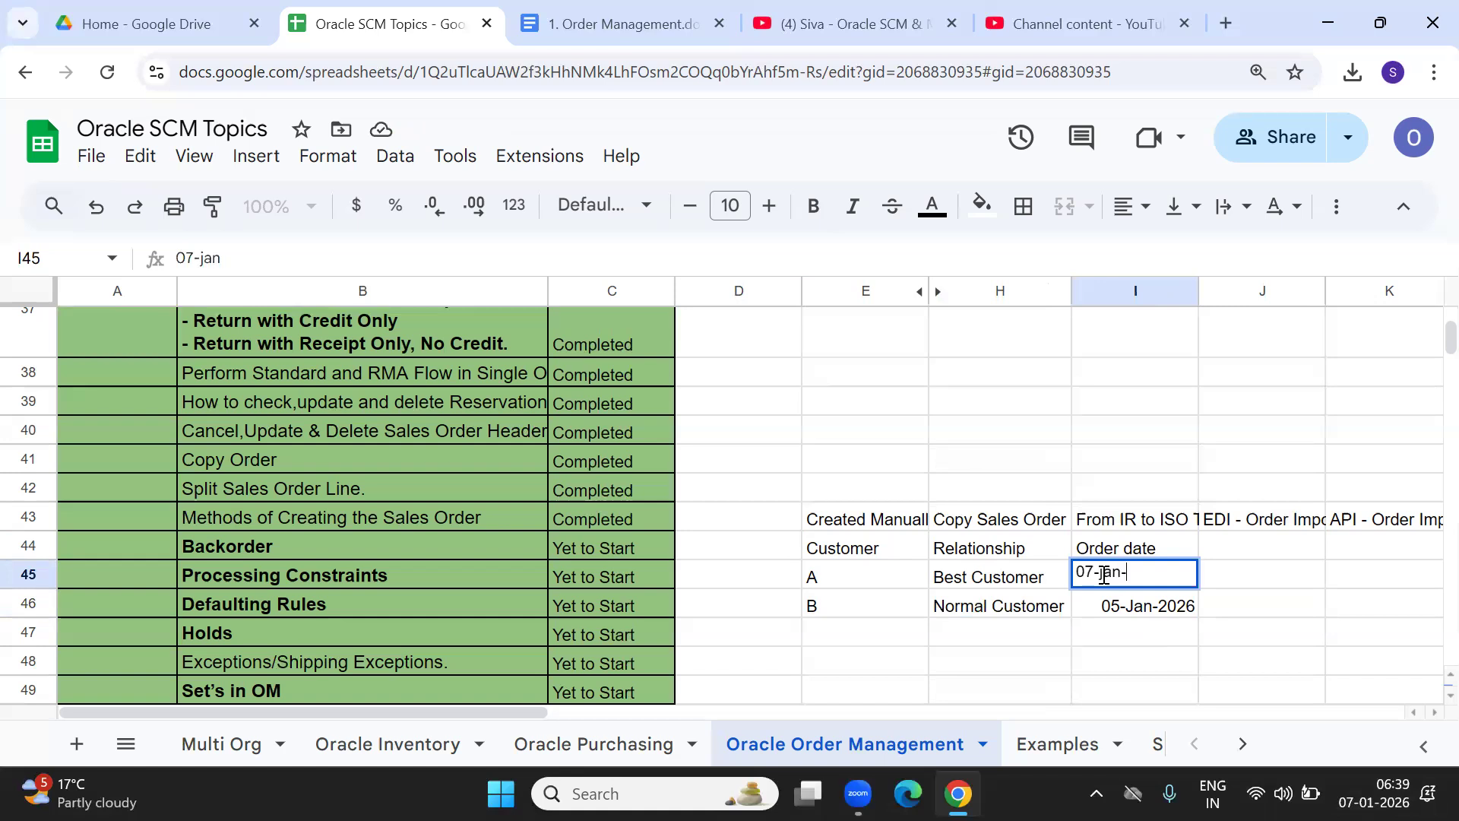
text(2025)
key(Tab)
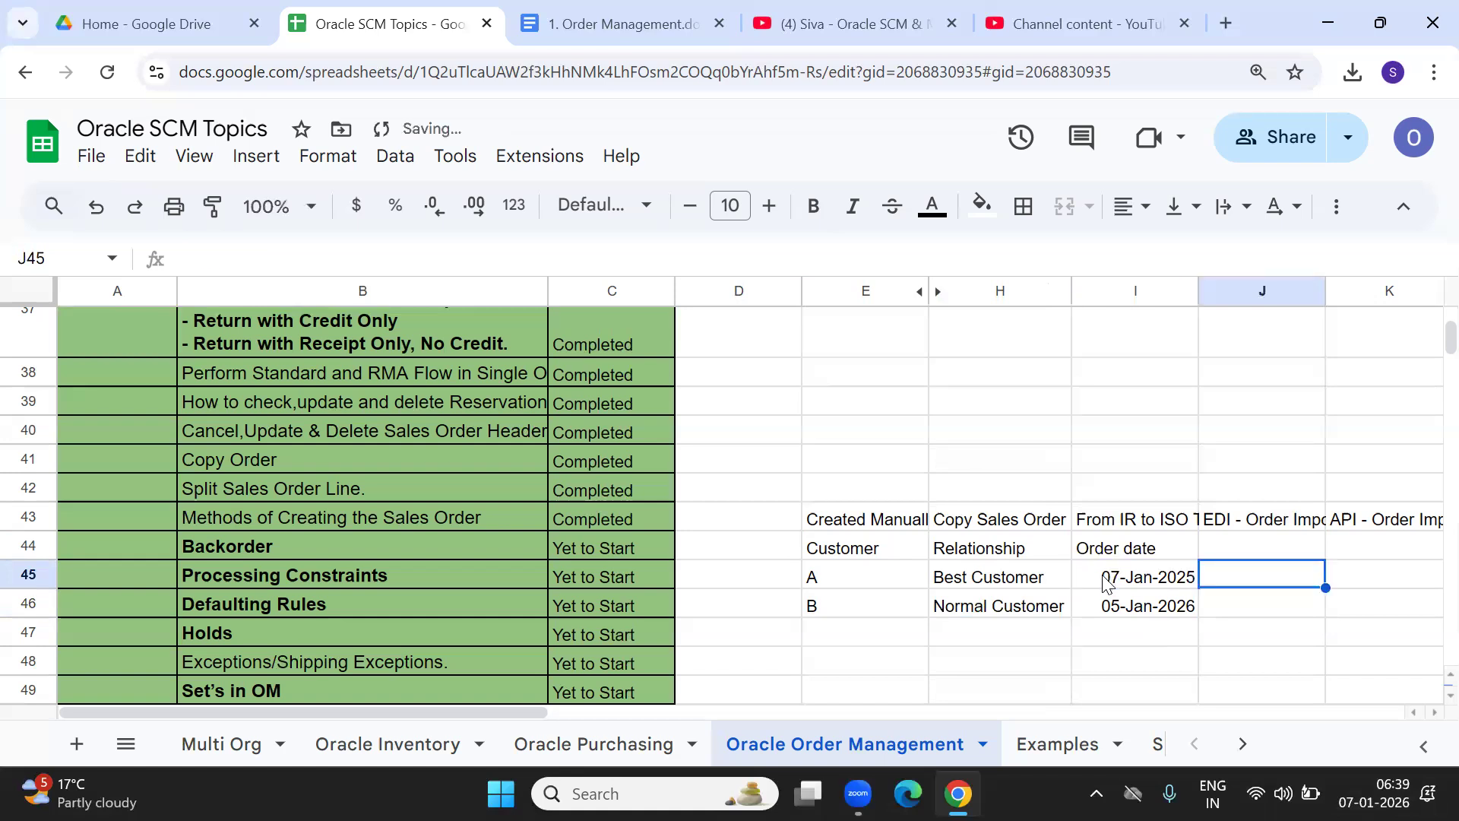
key(Up)
Add the Status of SO heading in J44.
text(Sta)
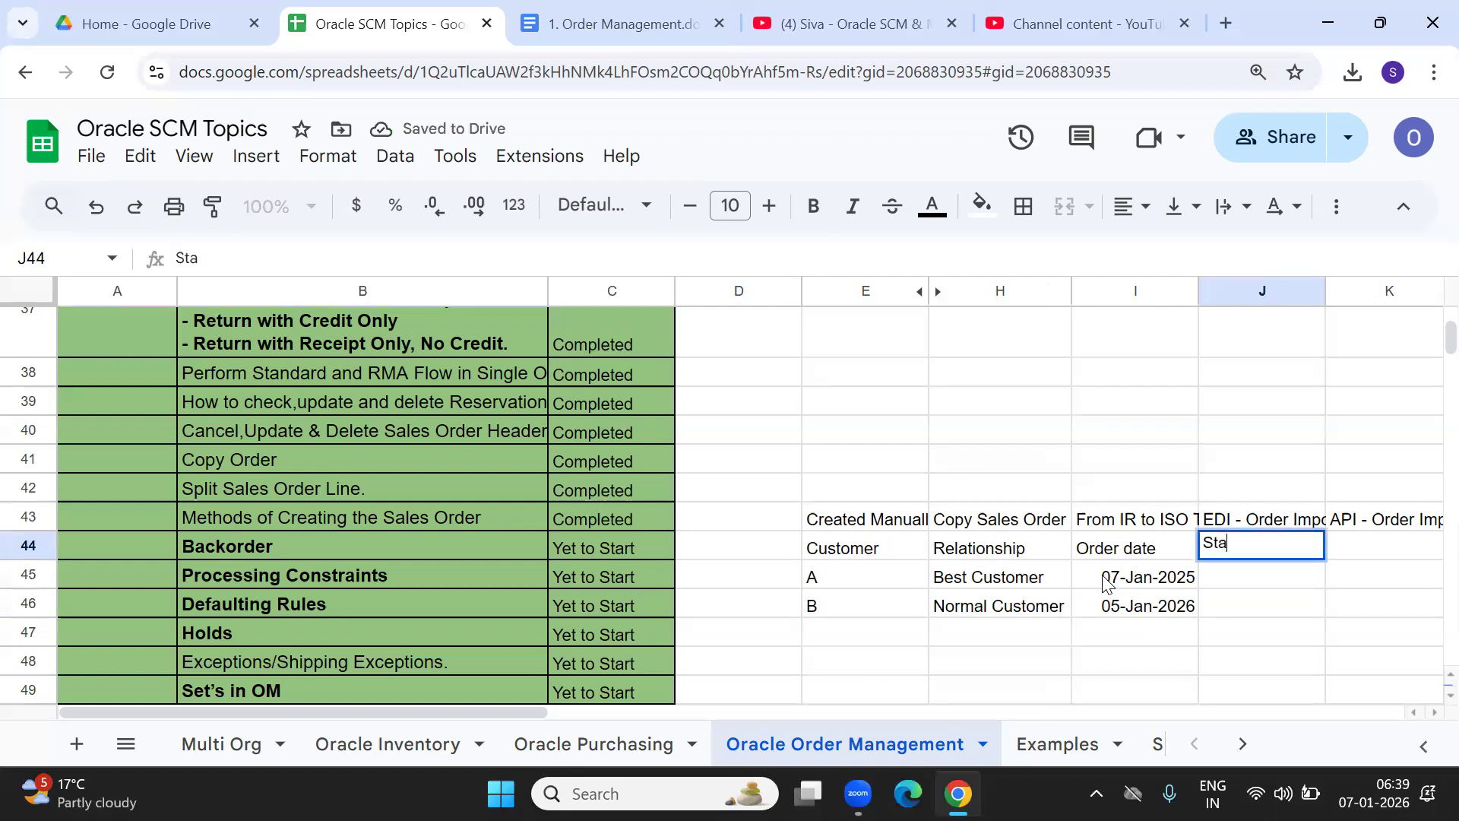
text(tus of SO)
key(Tab)
key(Down)
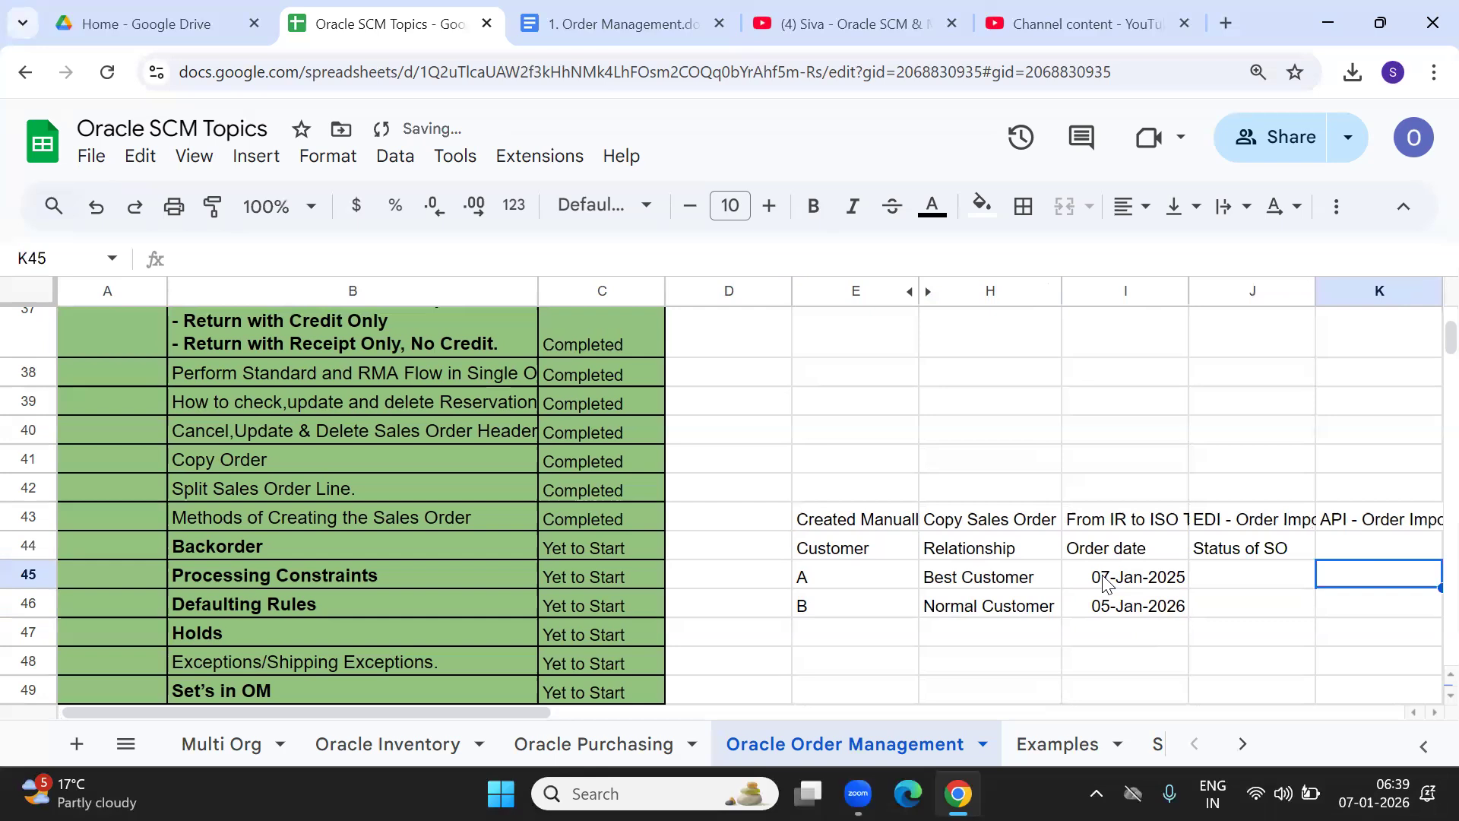
key(Left)
key(Down)
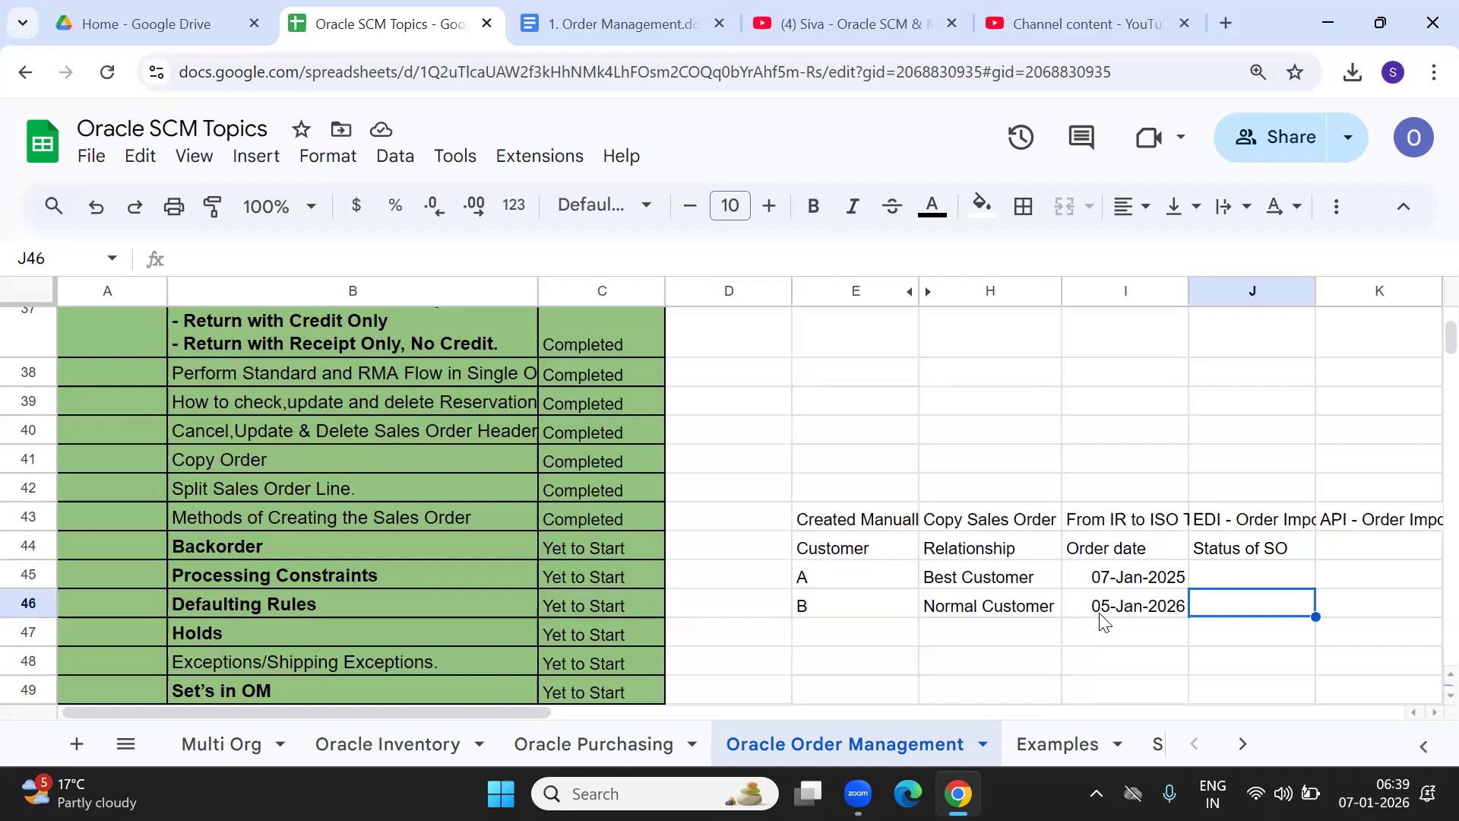
Set customer B's status to Picked and customer A's to Awaiting Shipping.
text(Picked)
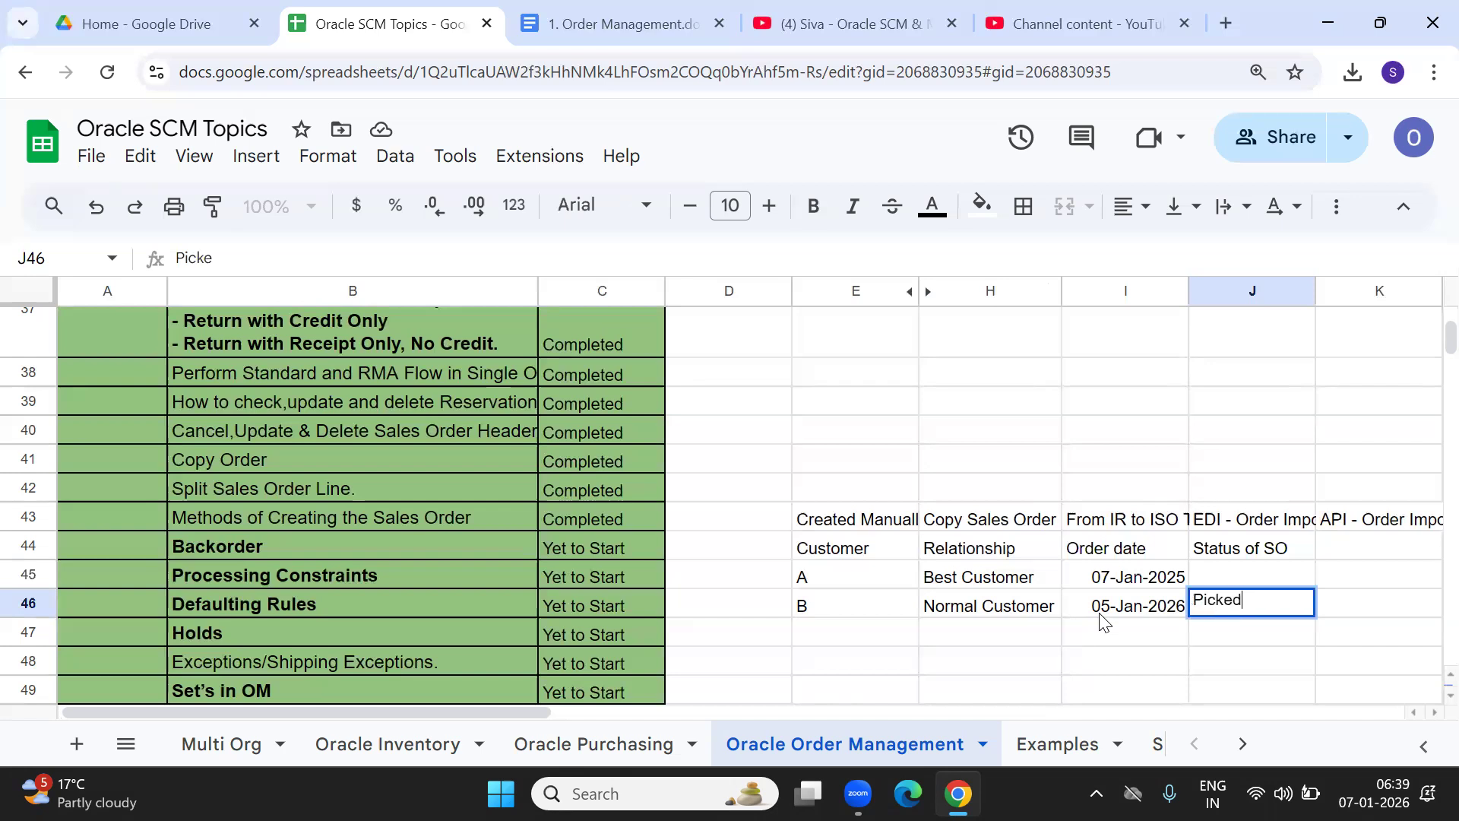
key(Up)
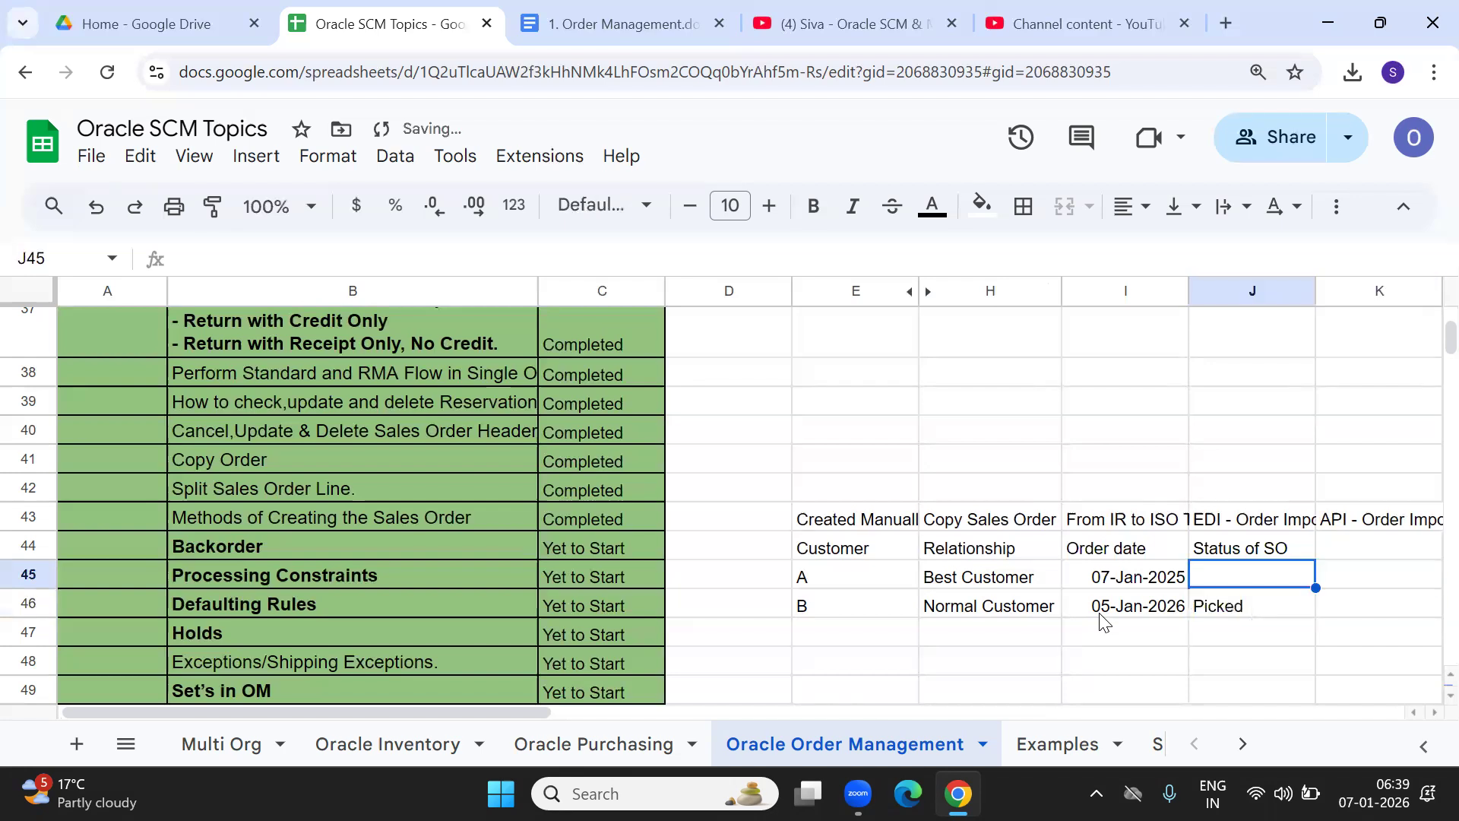
text(Awa)
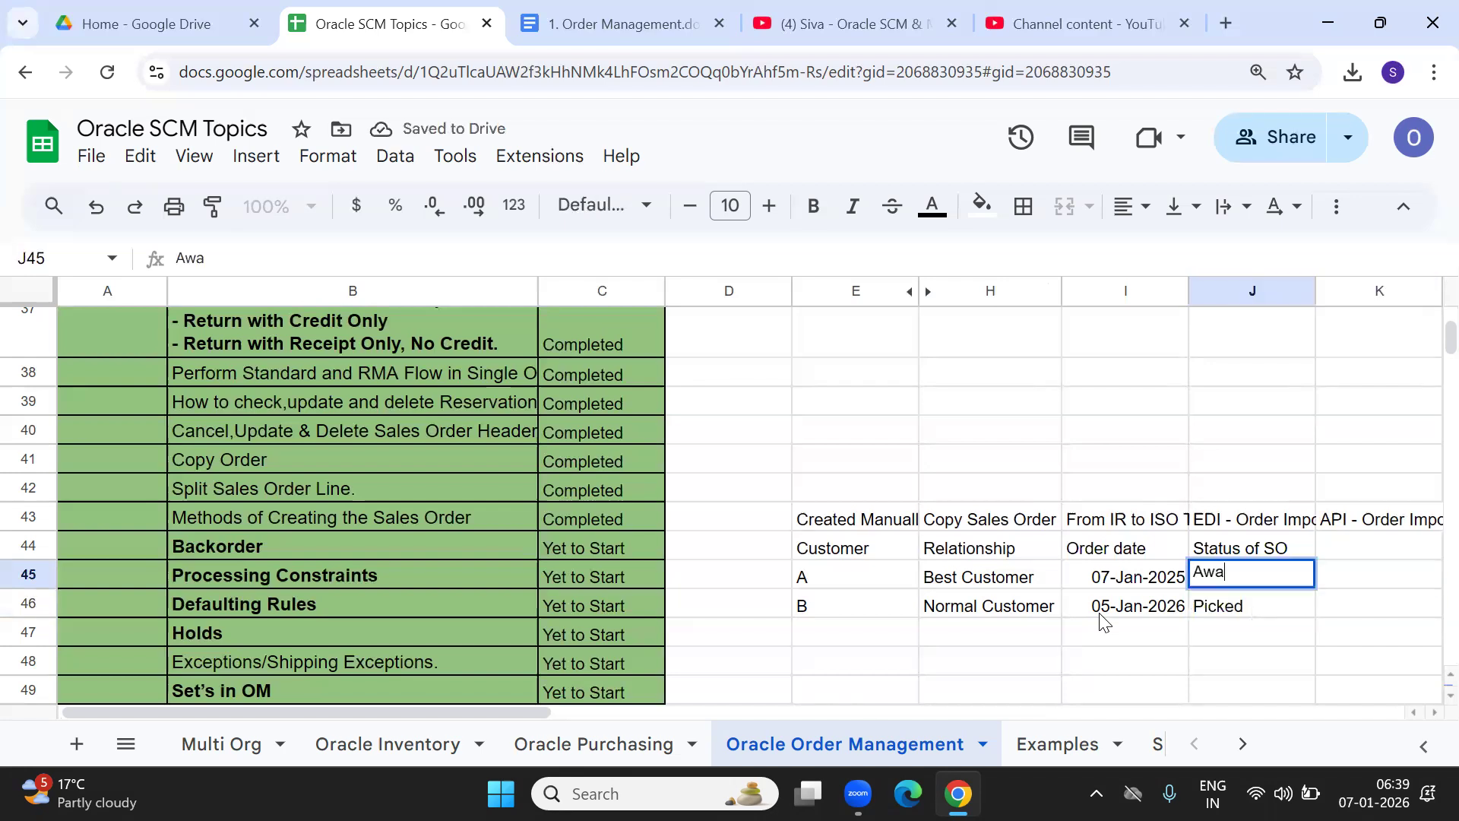
text(iting )
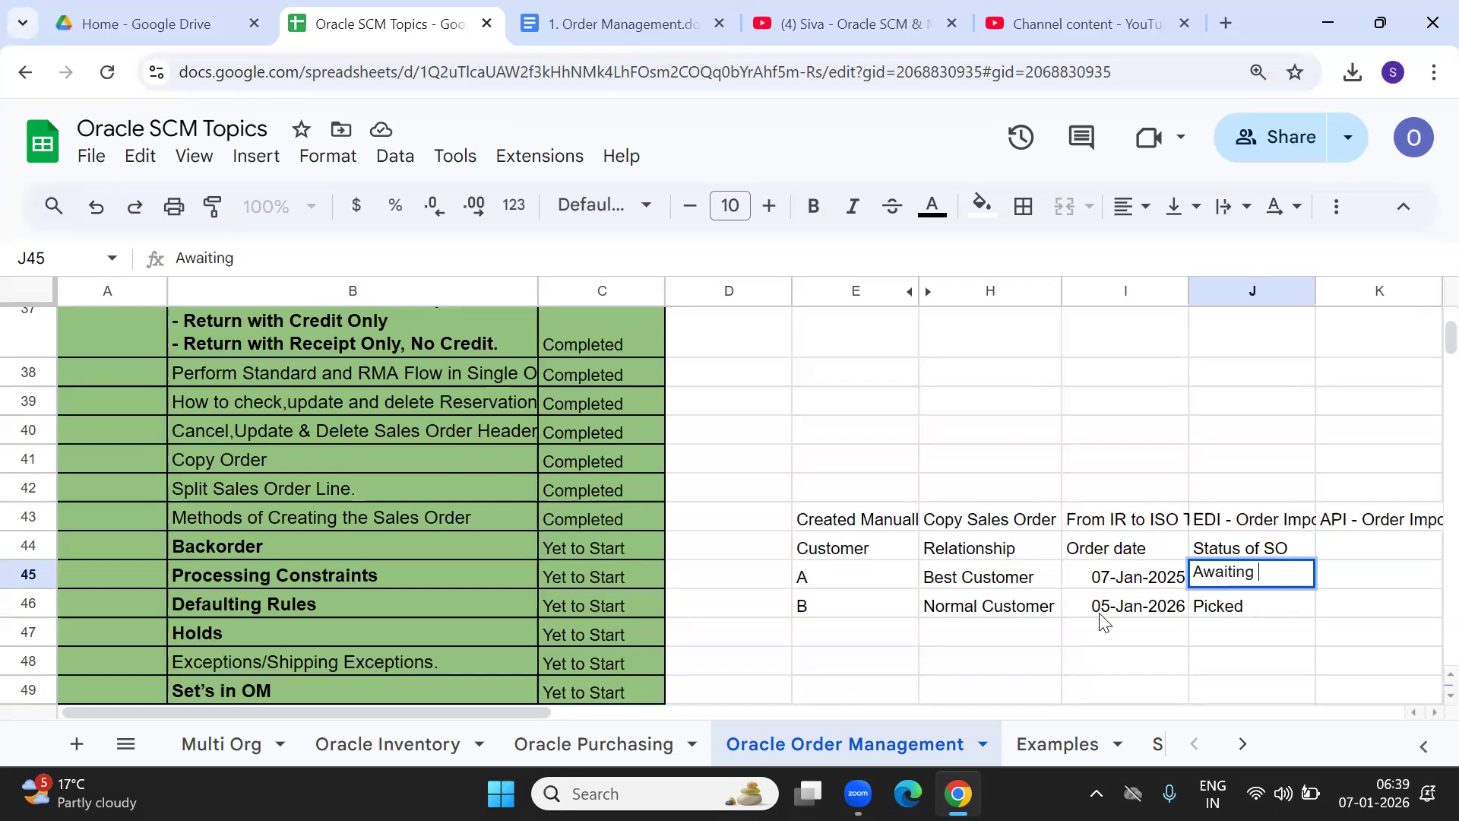
text(Shipping)
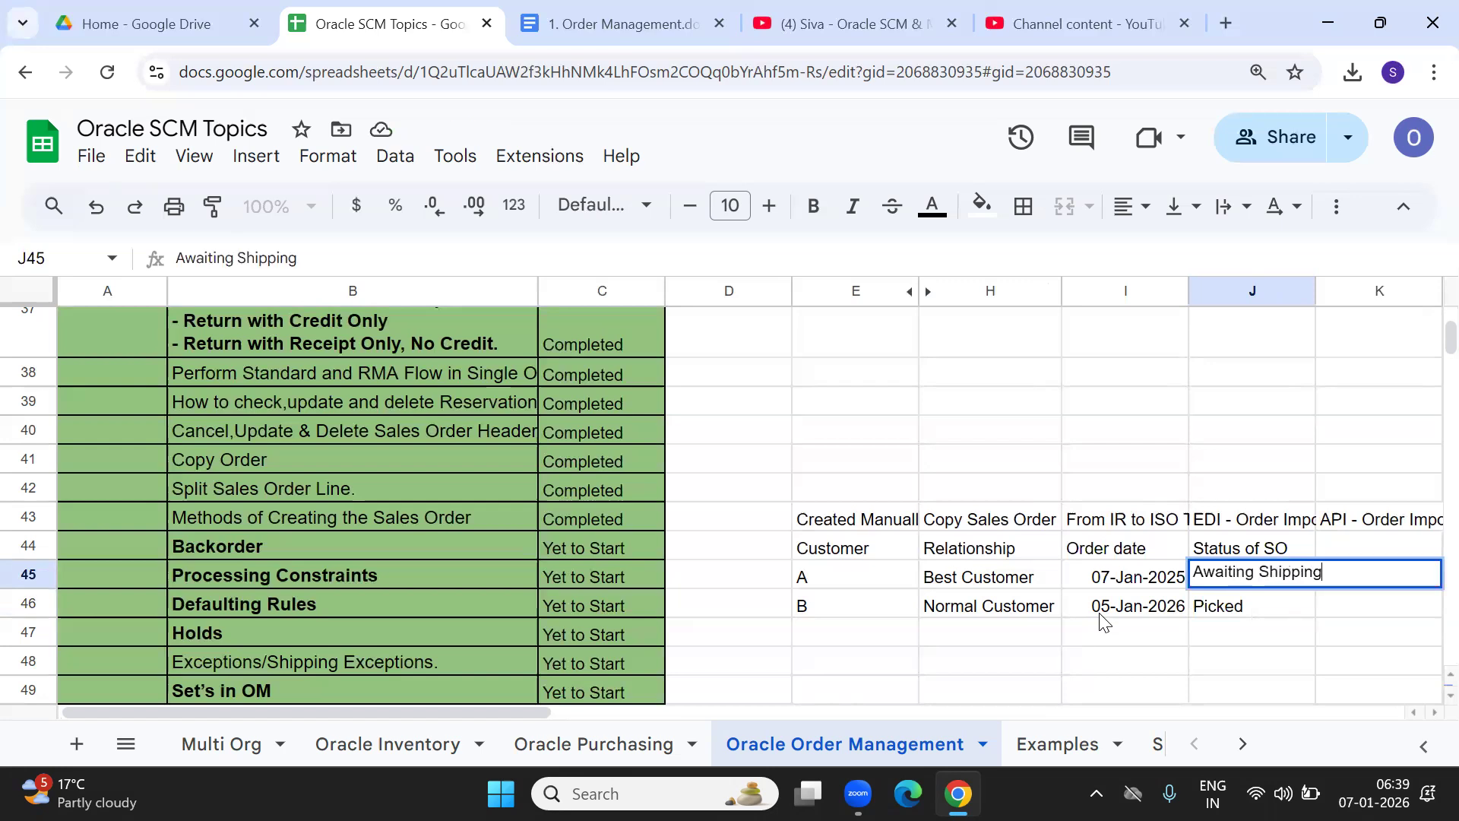
key(Tab)
Review the customer rows and the Best Customer cell's options.
key(Left)
key(Down)
key(Down)
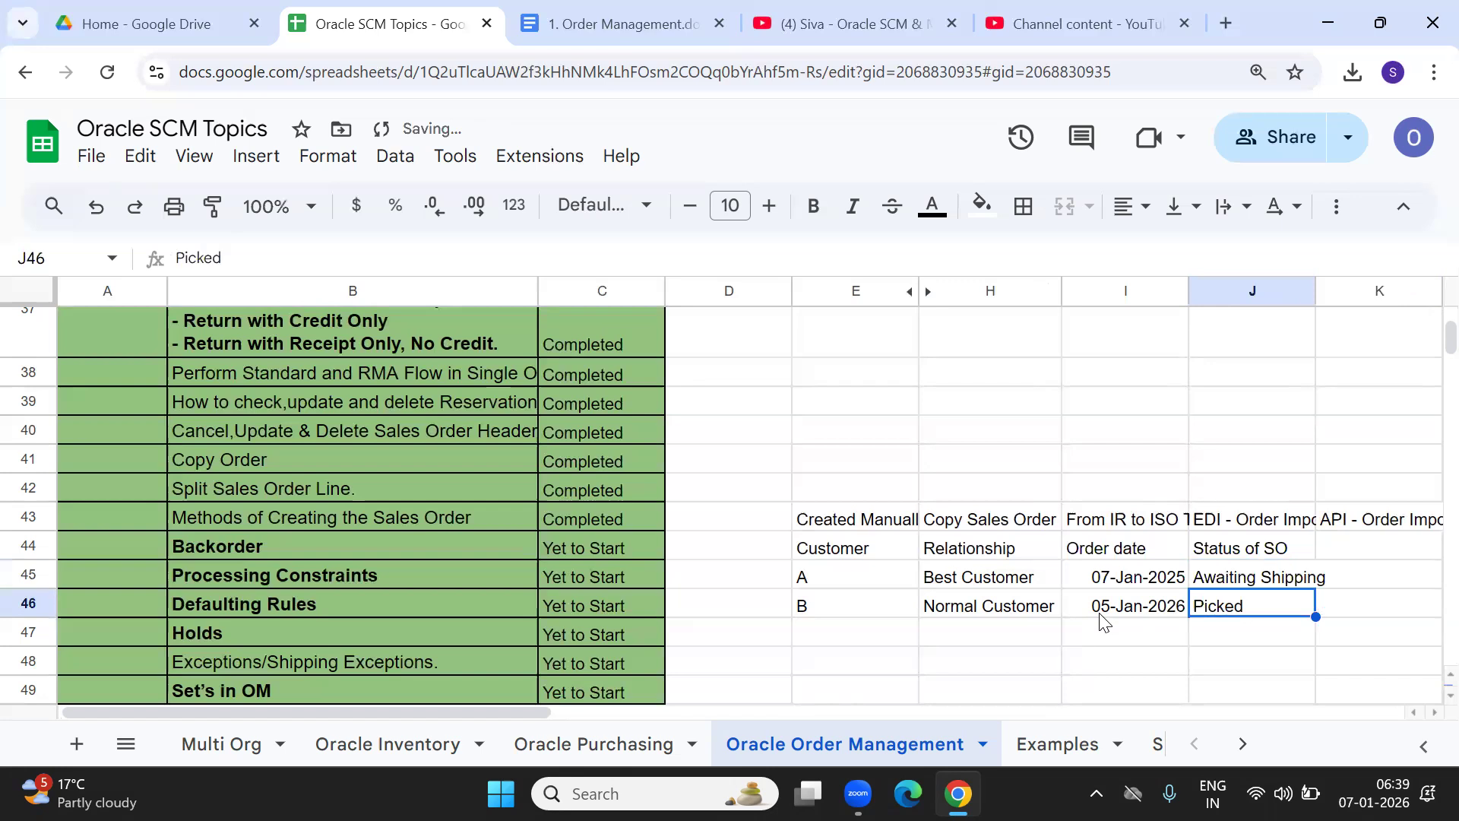
click(1273, 608)
click(956, 582)
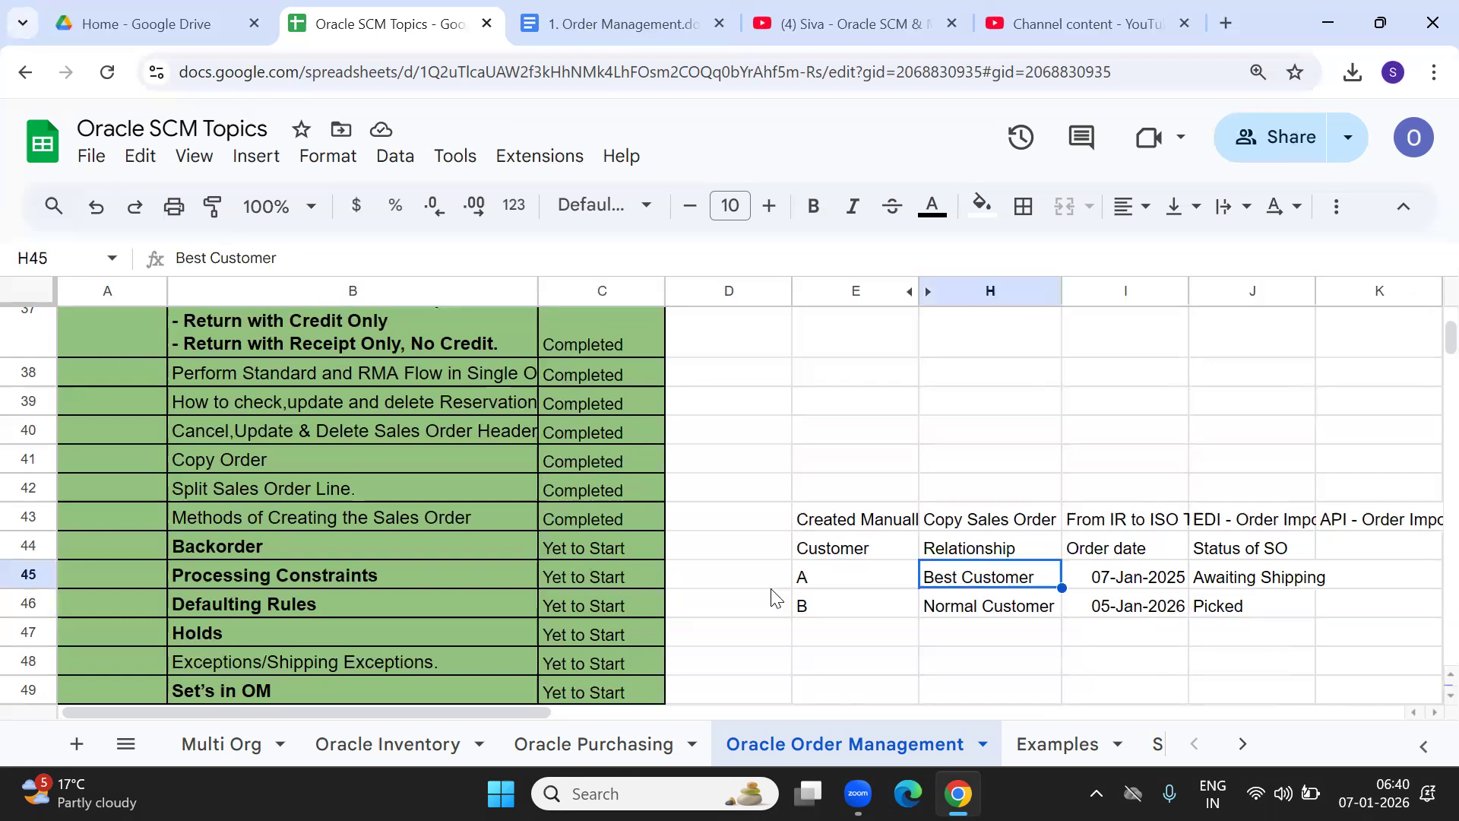
click(824, 587)
right_click(950, 581)
click(880, 588)
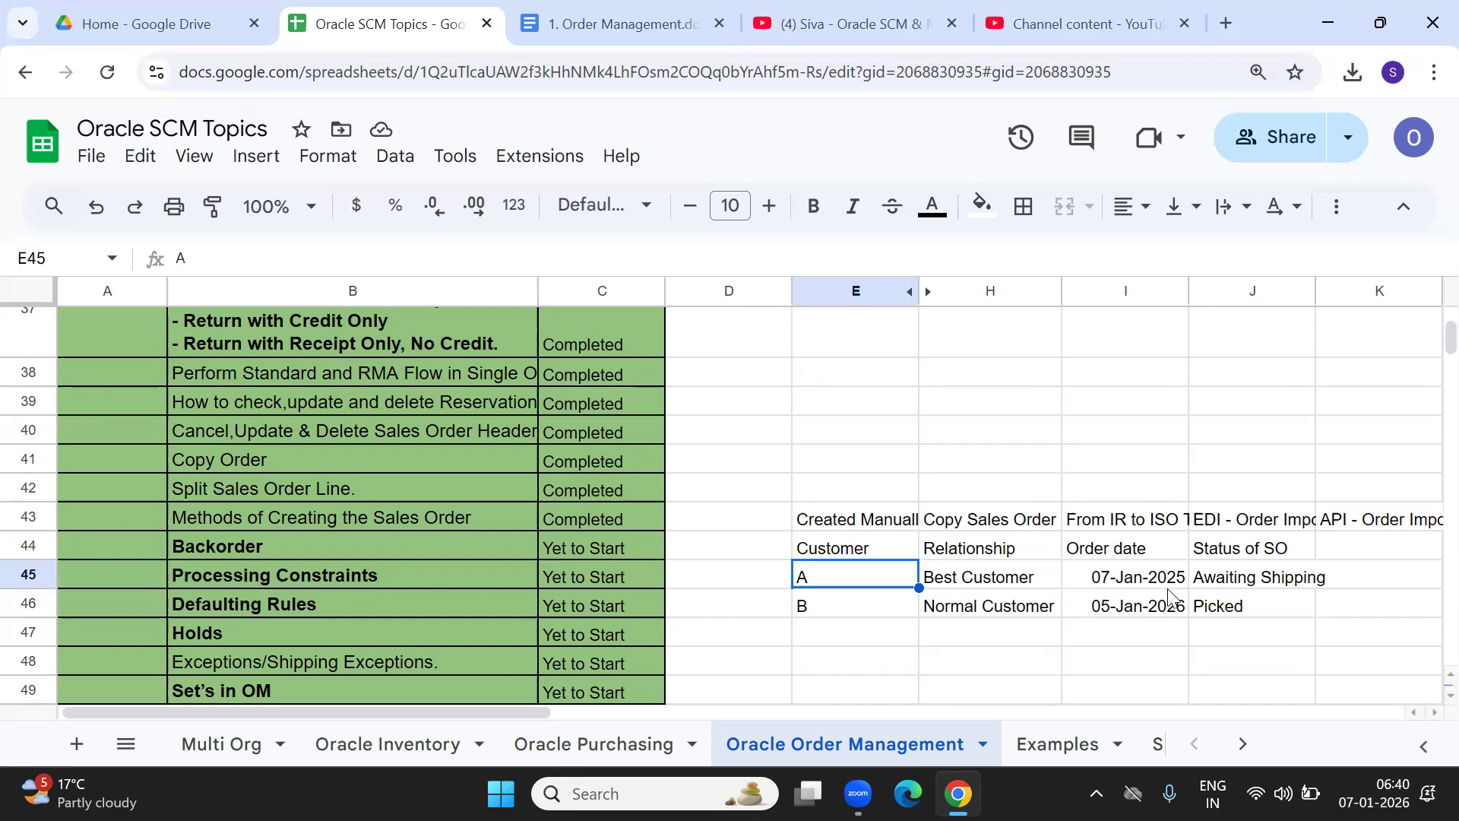
Add an order Qty column with 100 for both customers.
click(1356, 584)
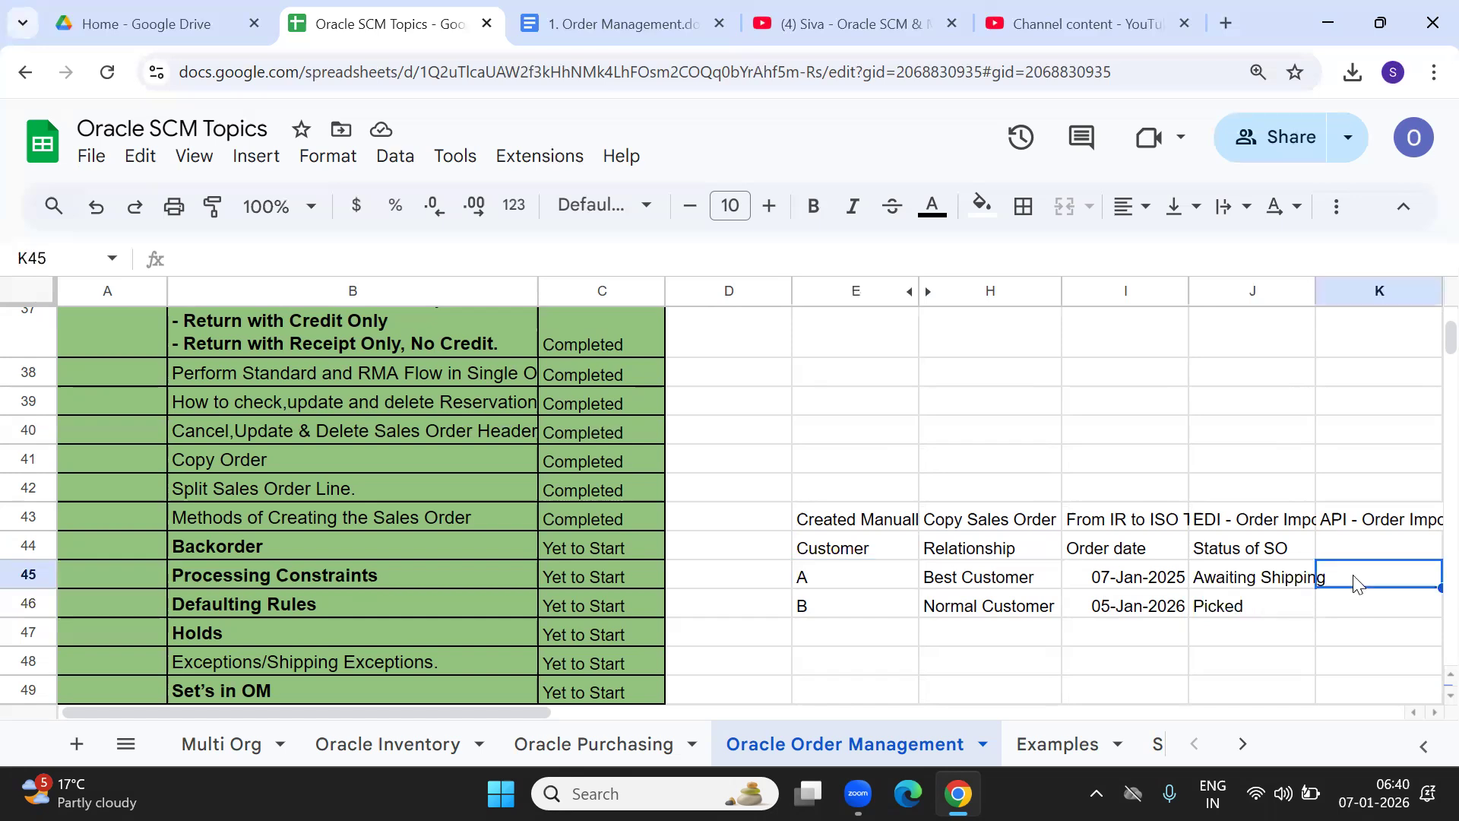
key(Up)
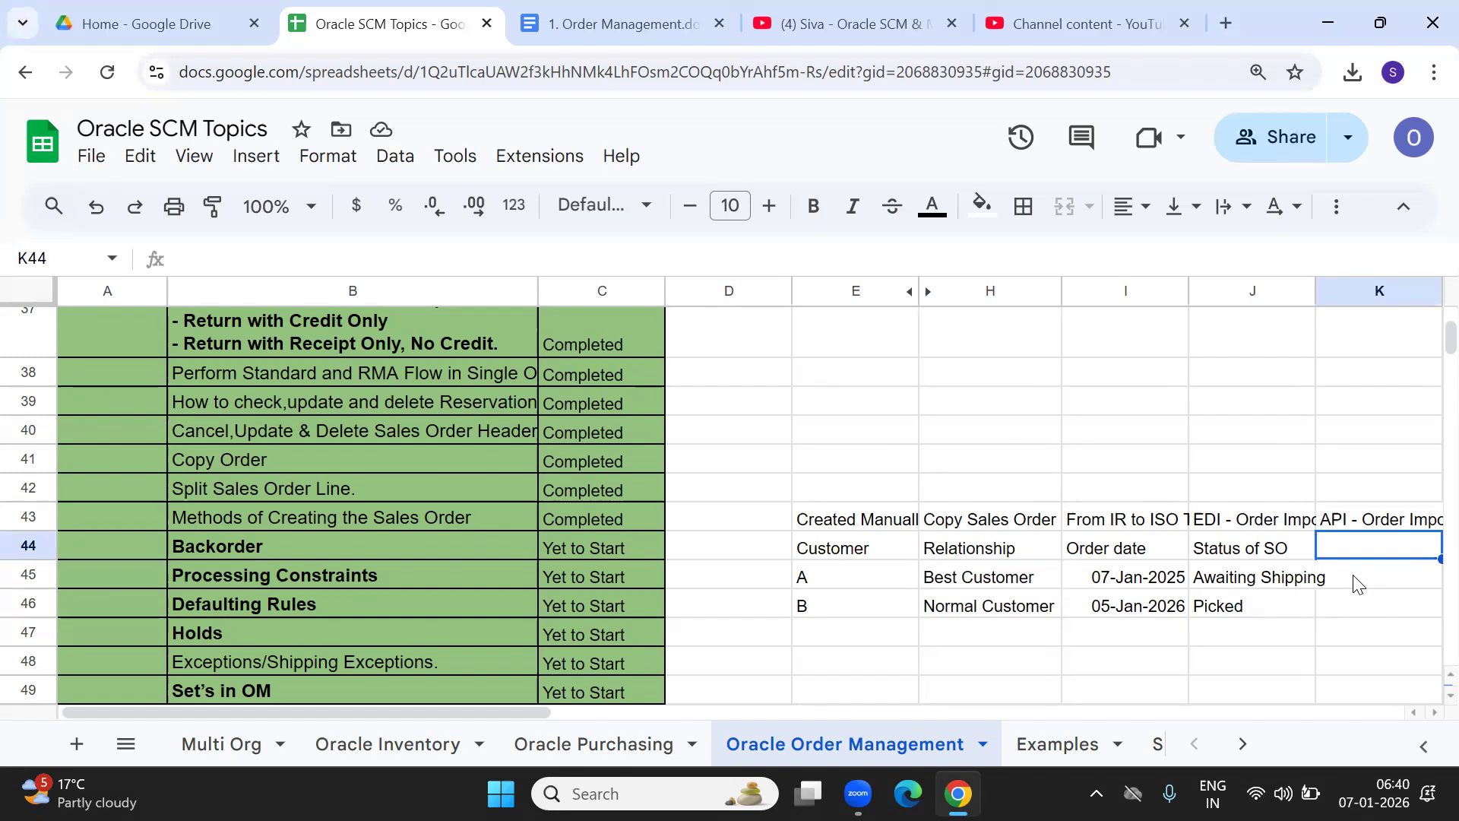
text(order Qty)
key(Tab)
key(Down)
key(Left)
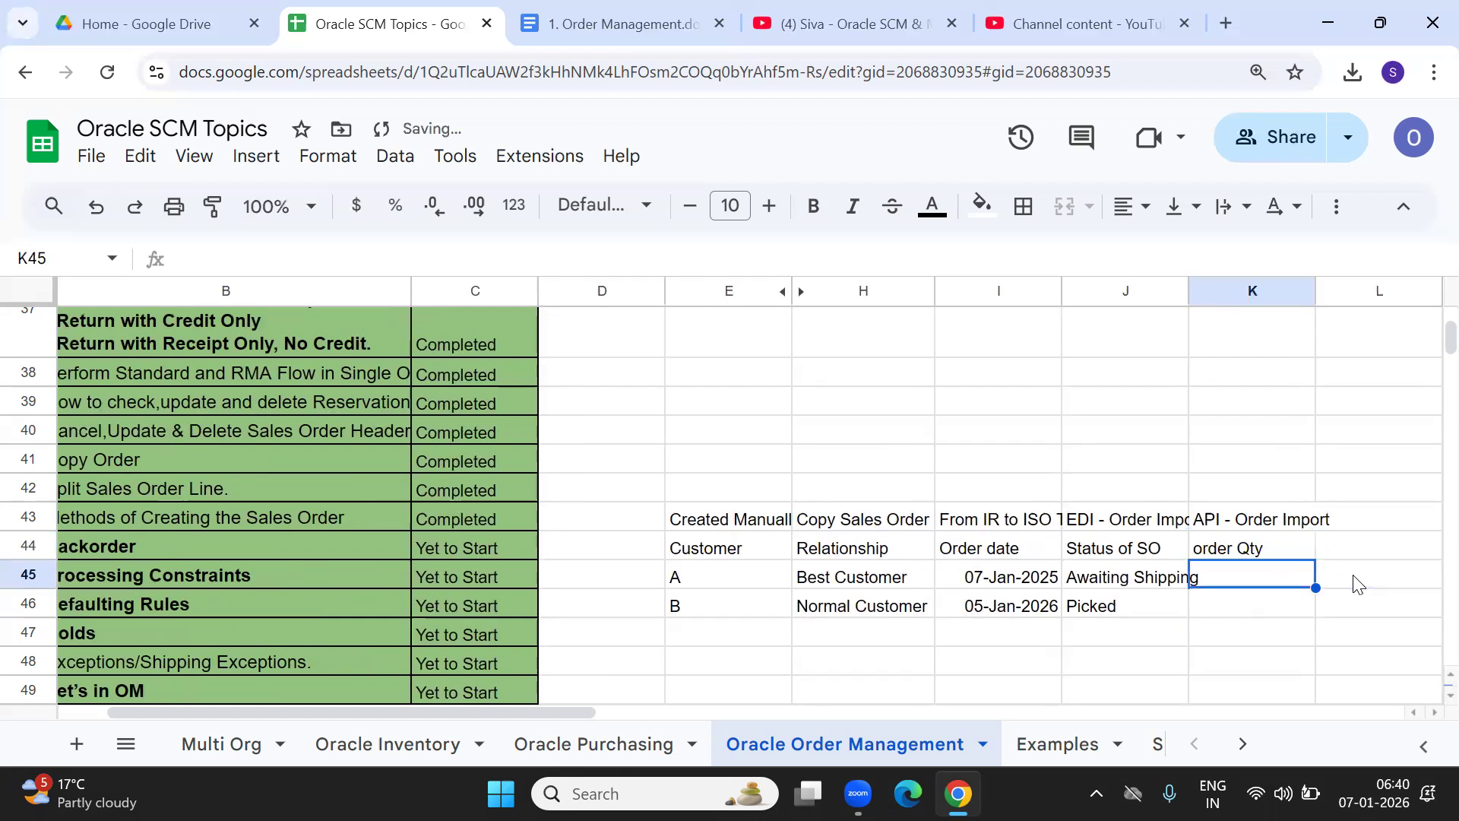
text(100)
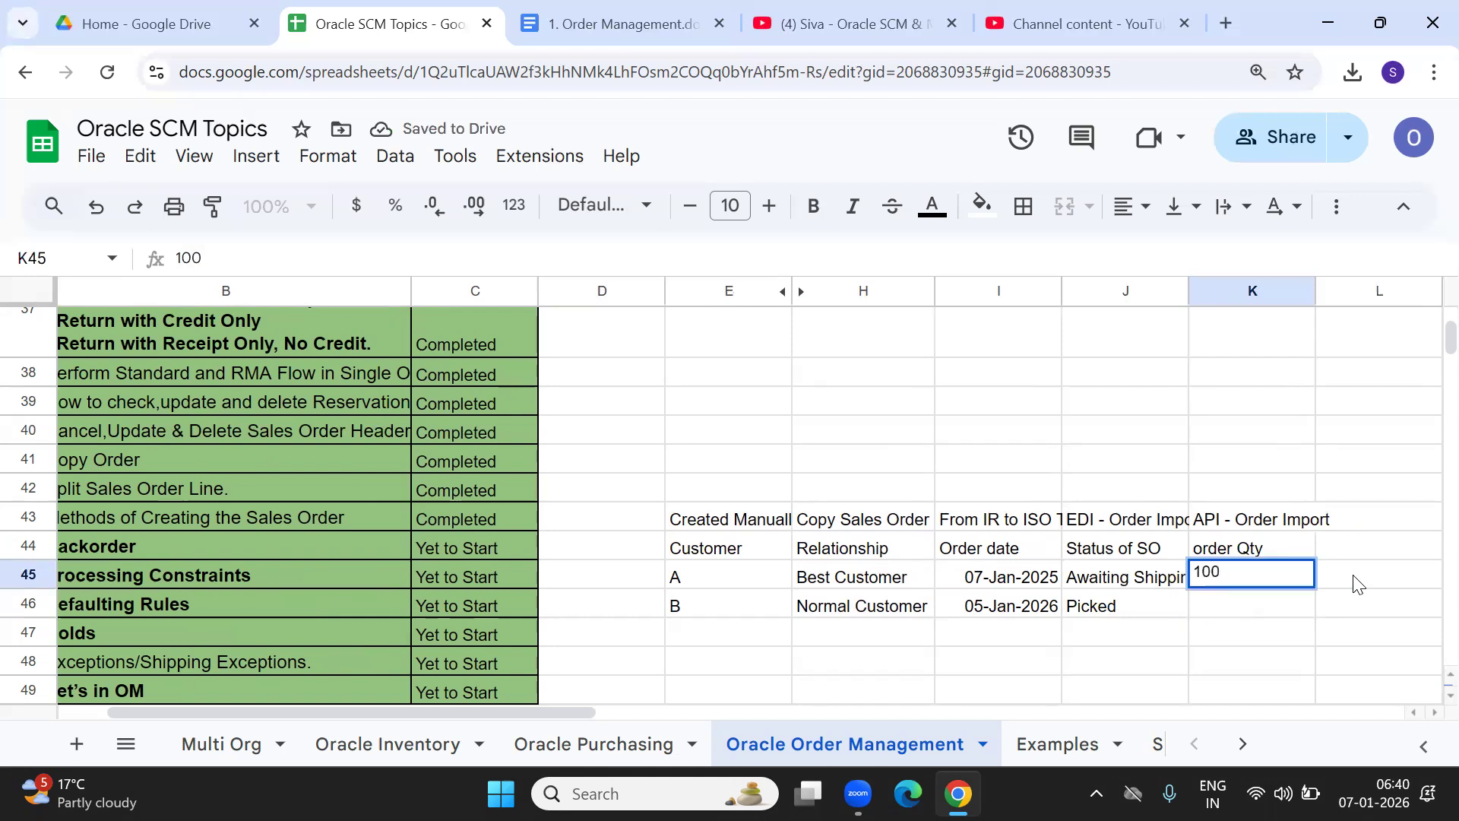
key(Return)
text(100)
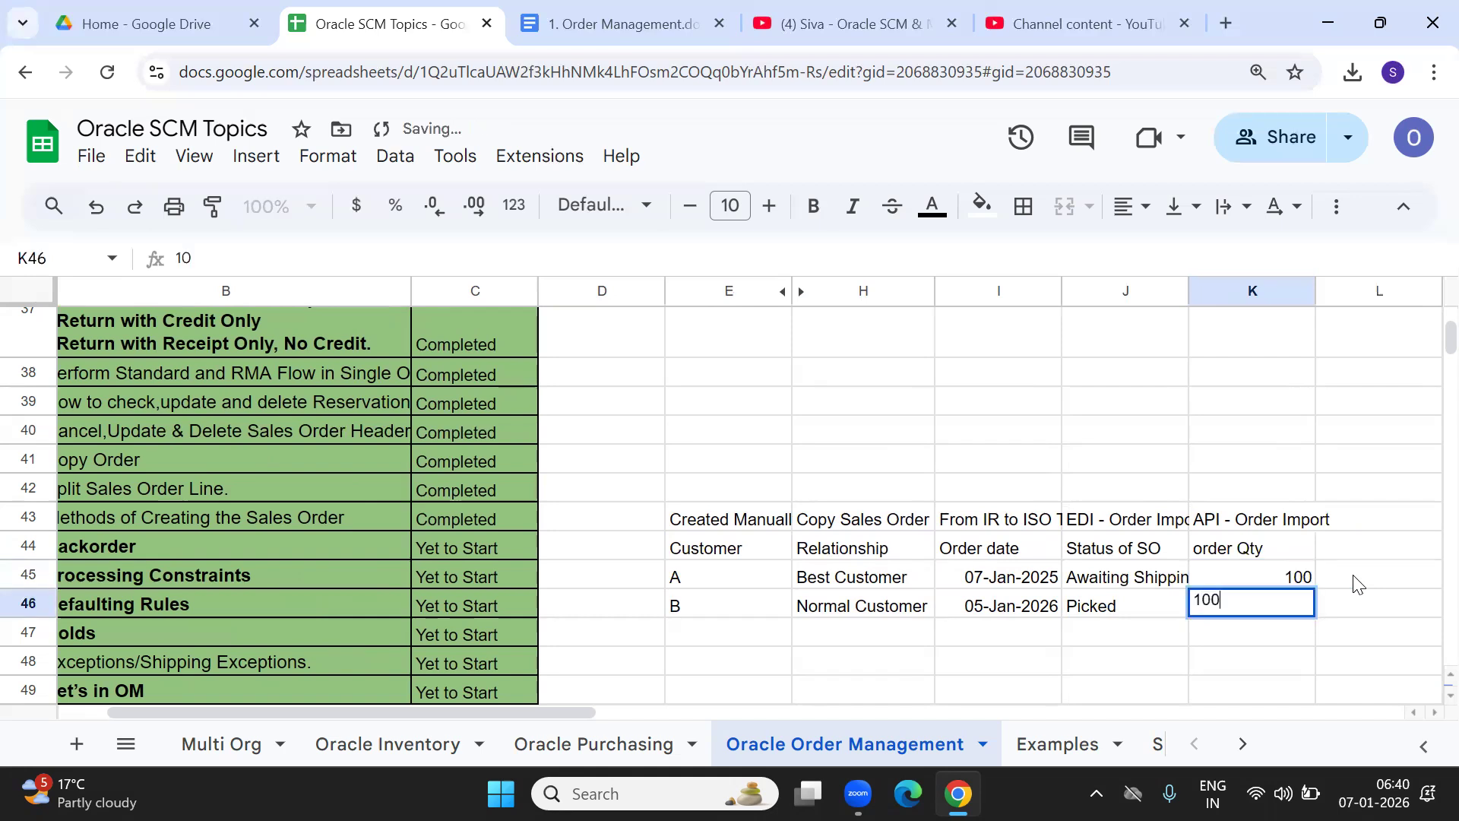
key(Tab)
Add an OHQ heading and merge its two order rows into one cell holding 100.
key(Up)
key(Up)
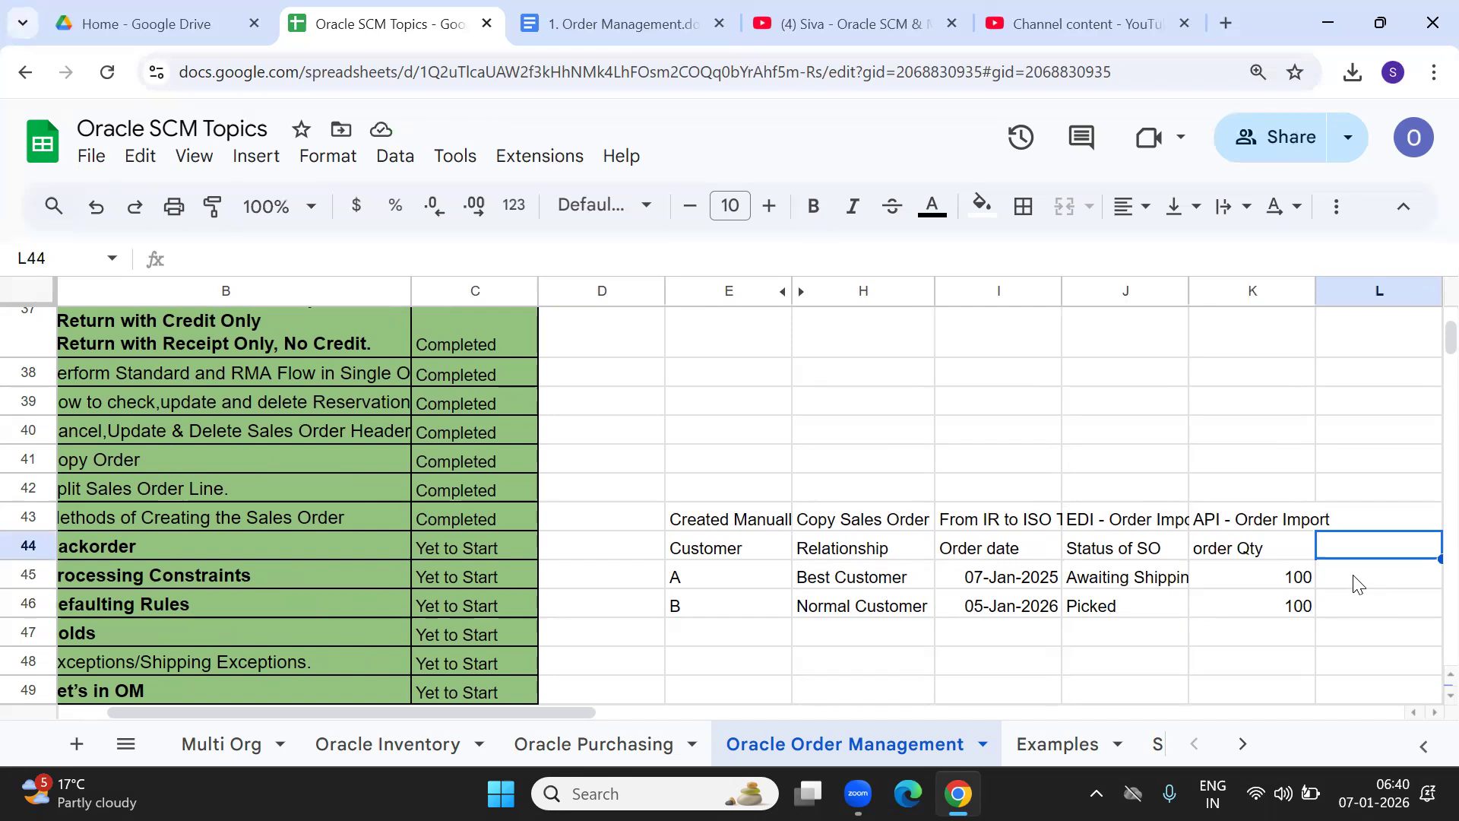
text(OhHQ)
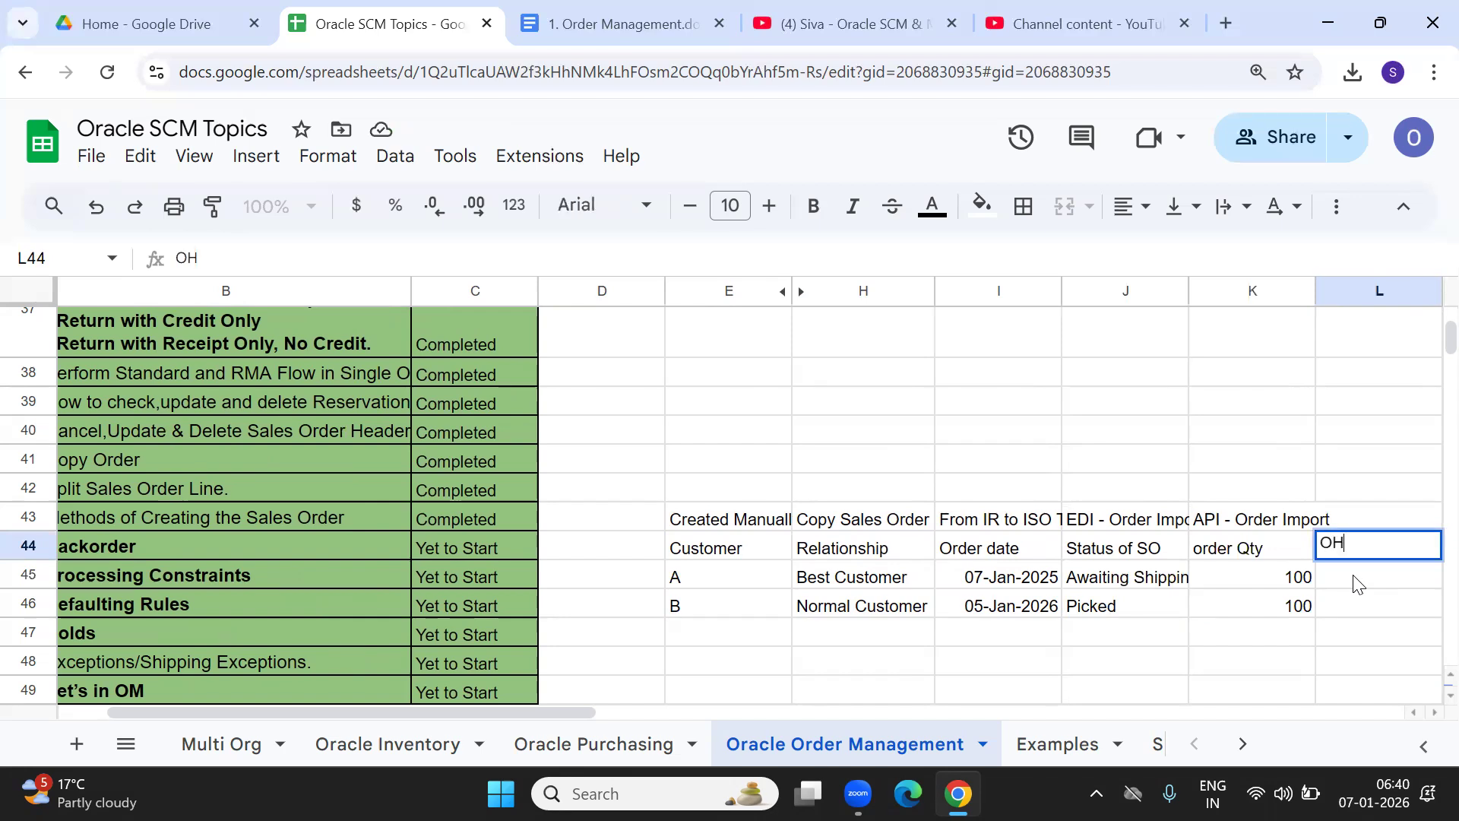
key(Right)
key(Down)
key(Left)
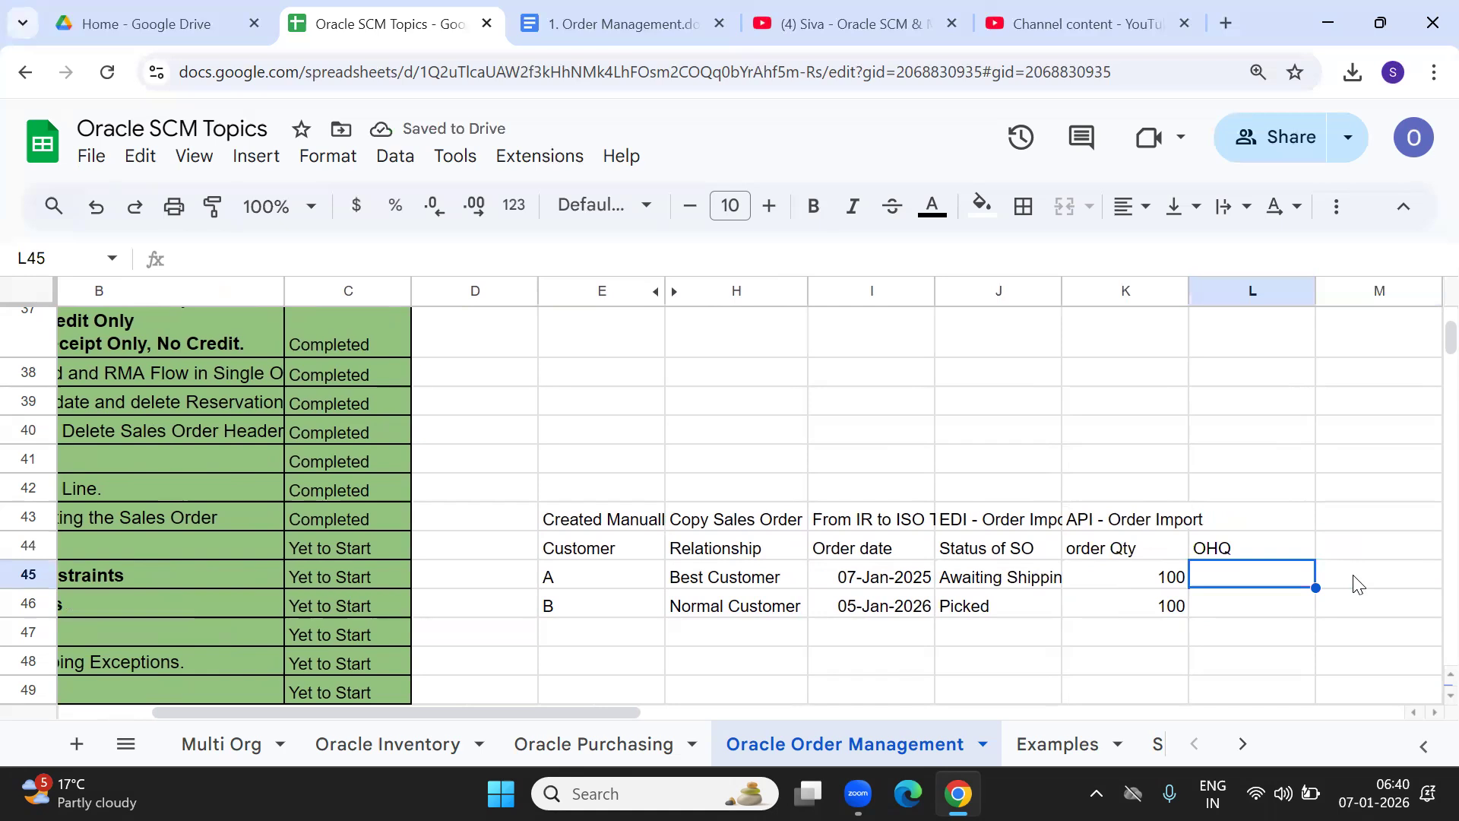
key(shift+Down)
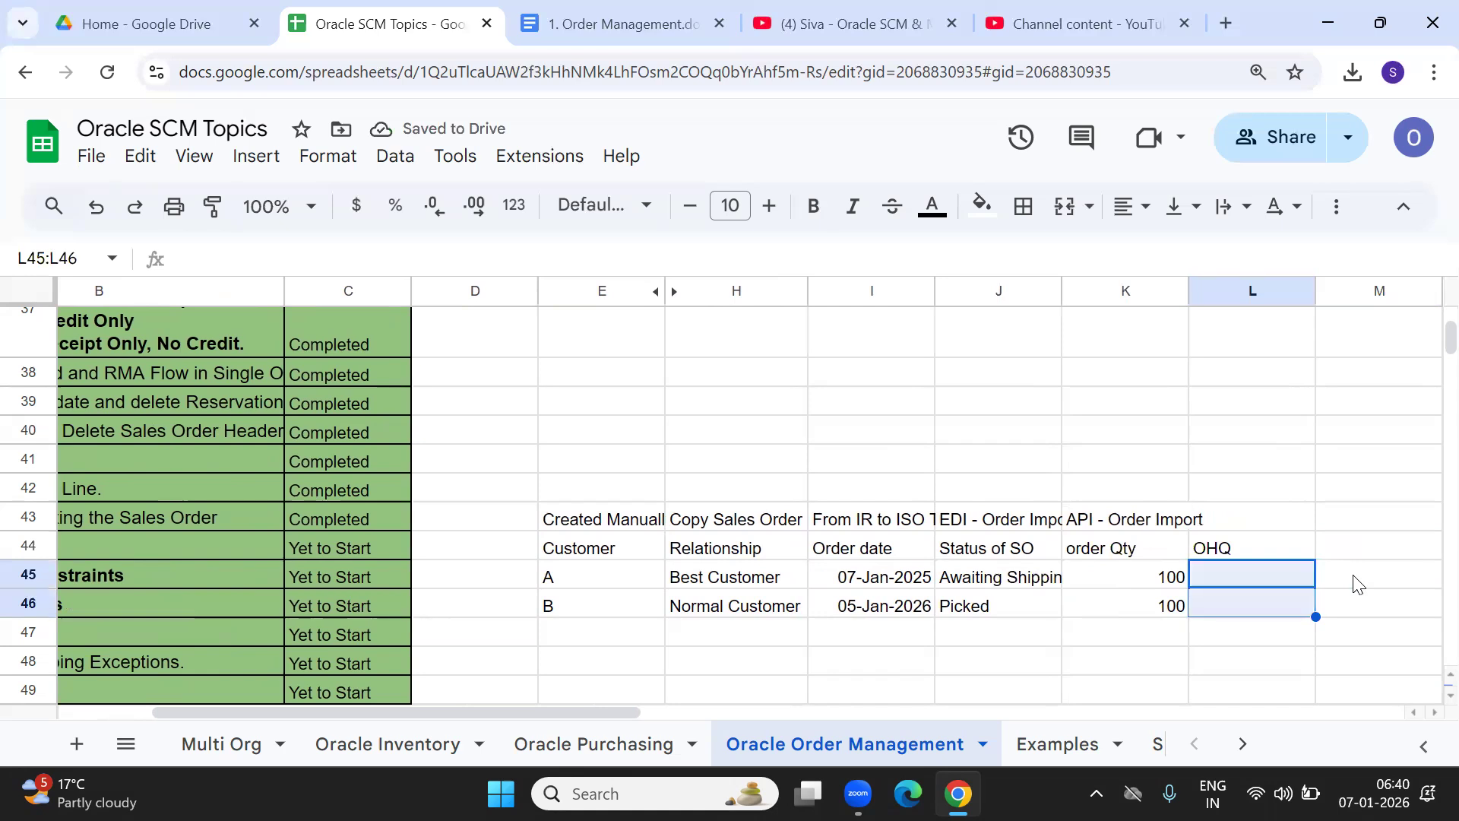
click(1062, 216)
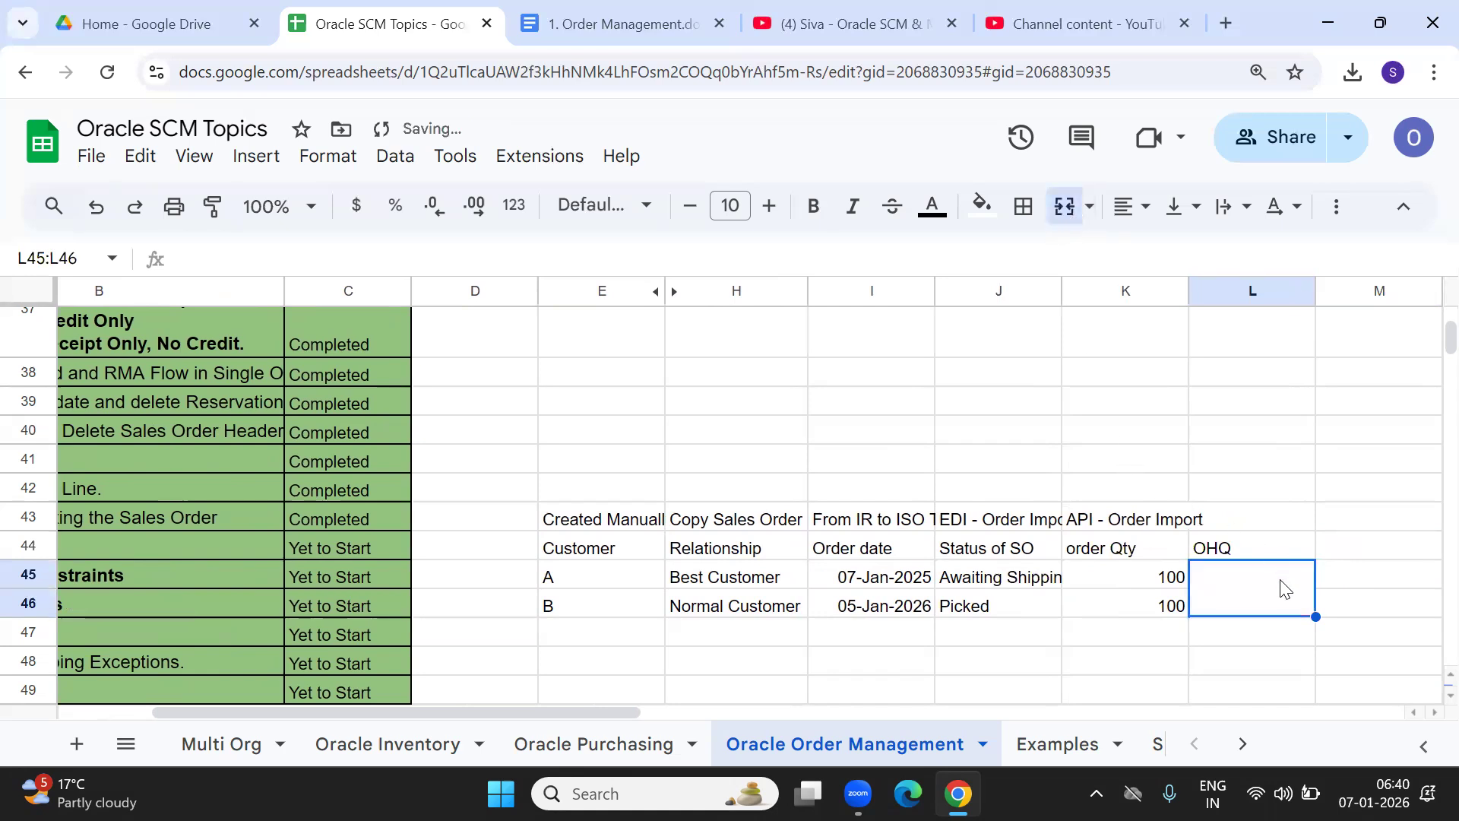
double_click(1257, 600)
text(100)
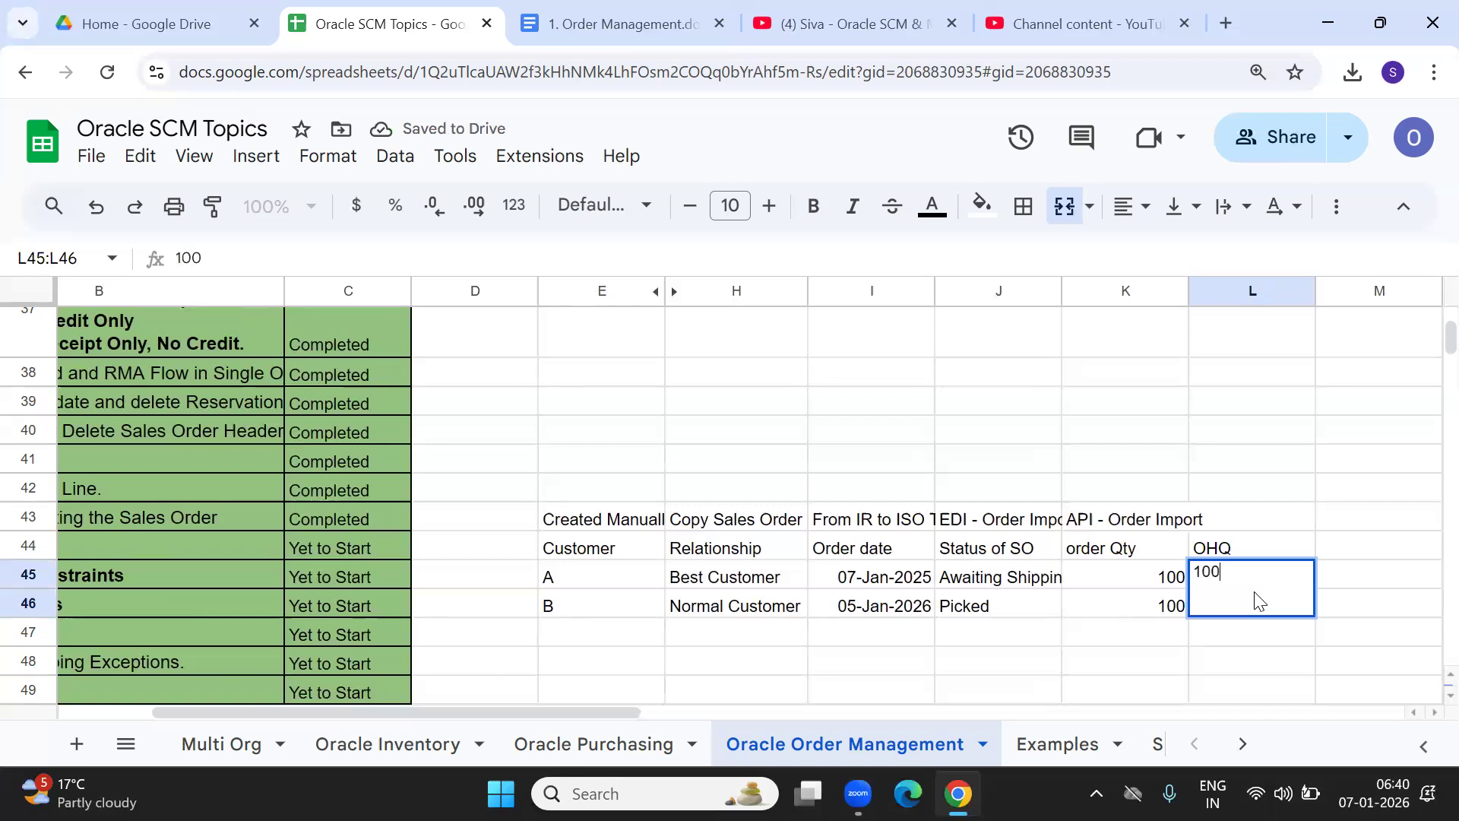
key(Tab)
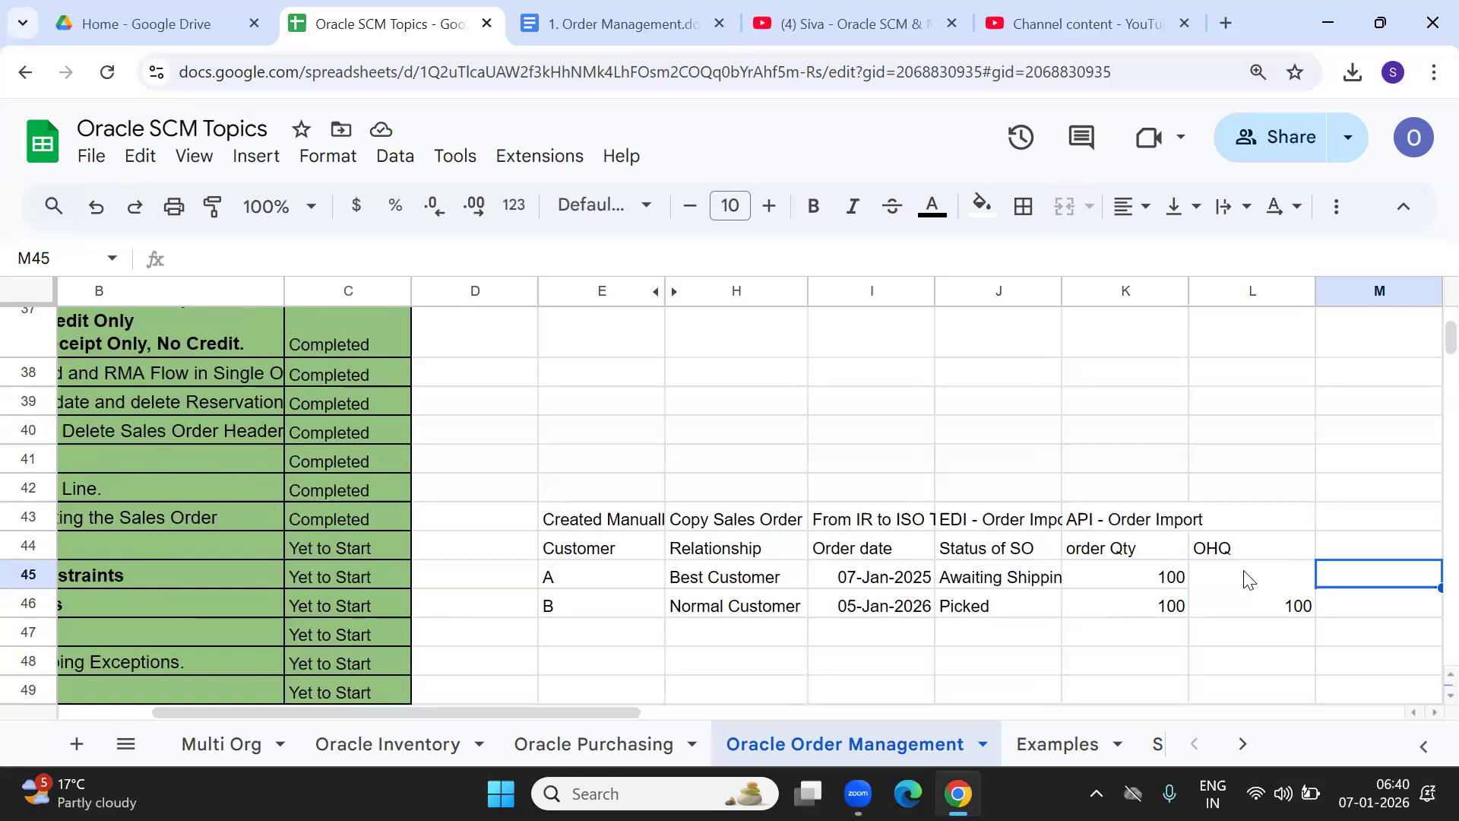
click(969, 589)
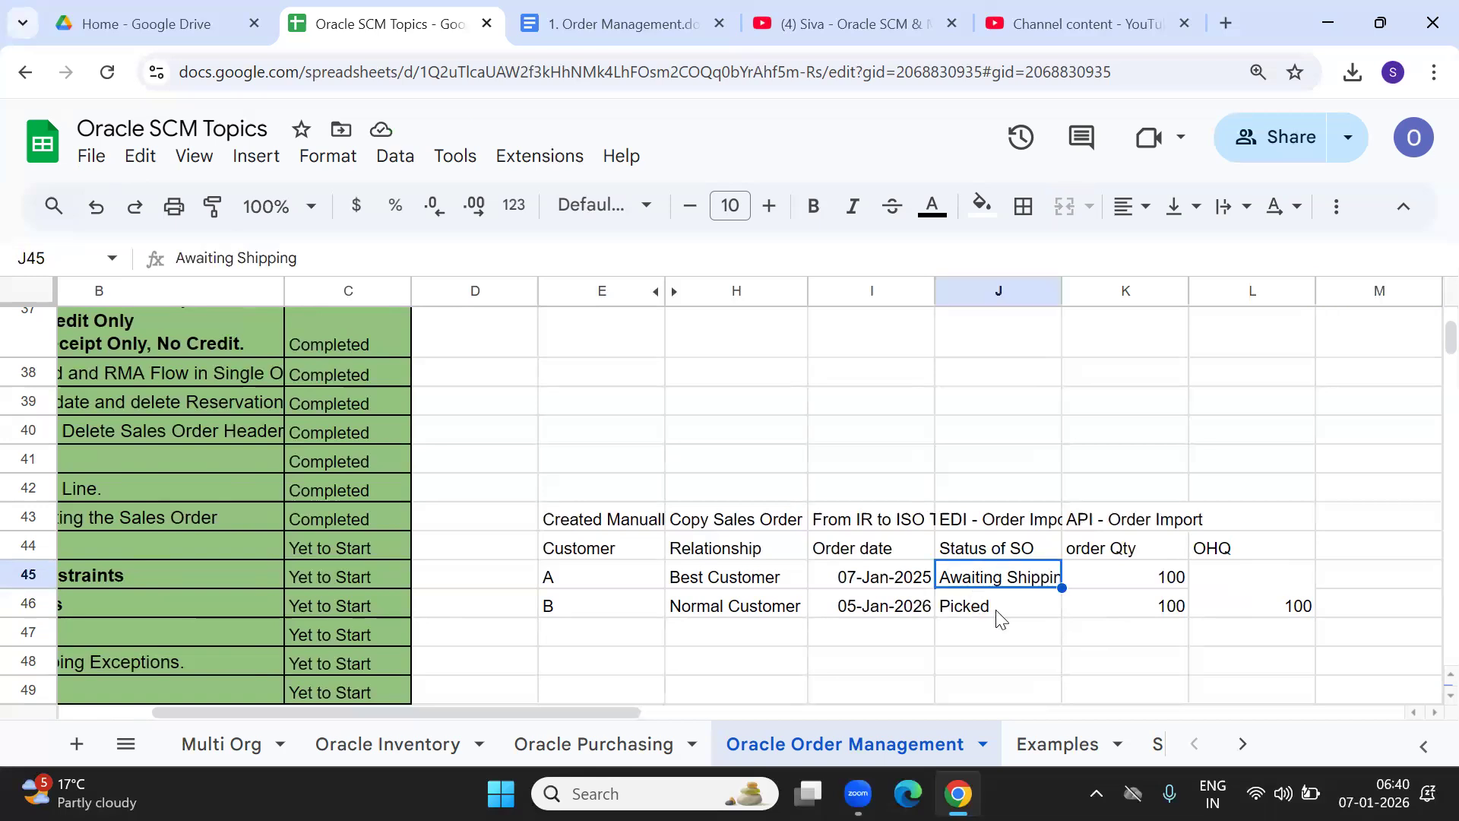
click(1000, 613)
click(1113, 608)
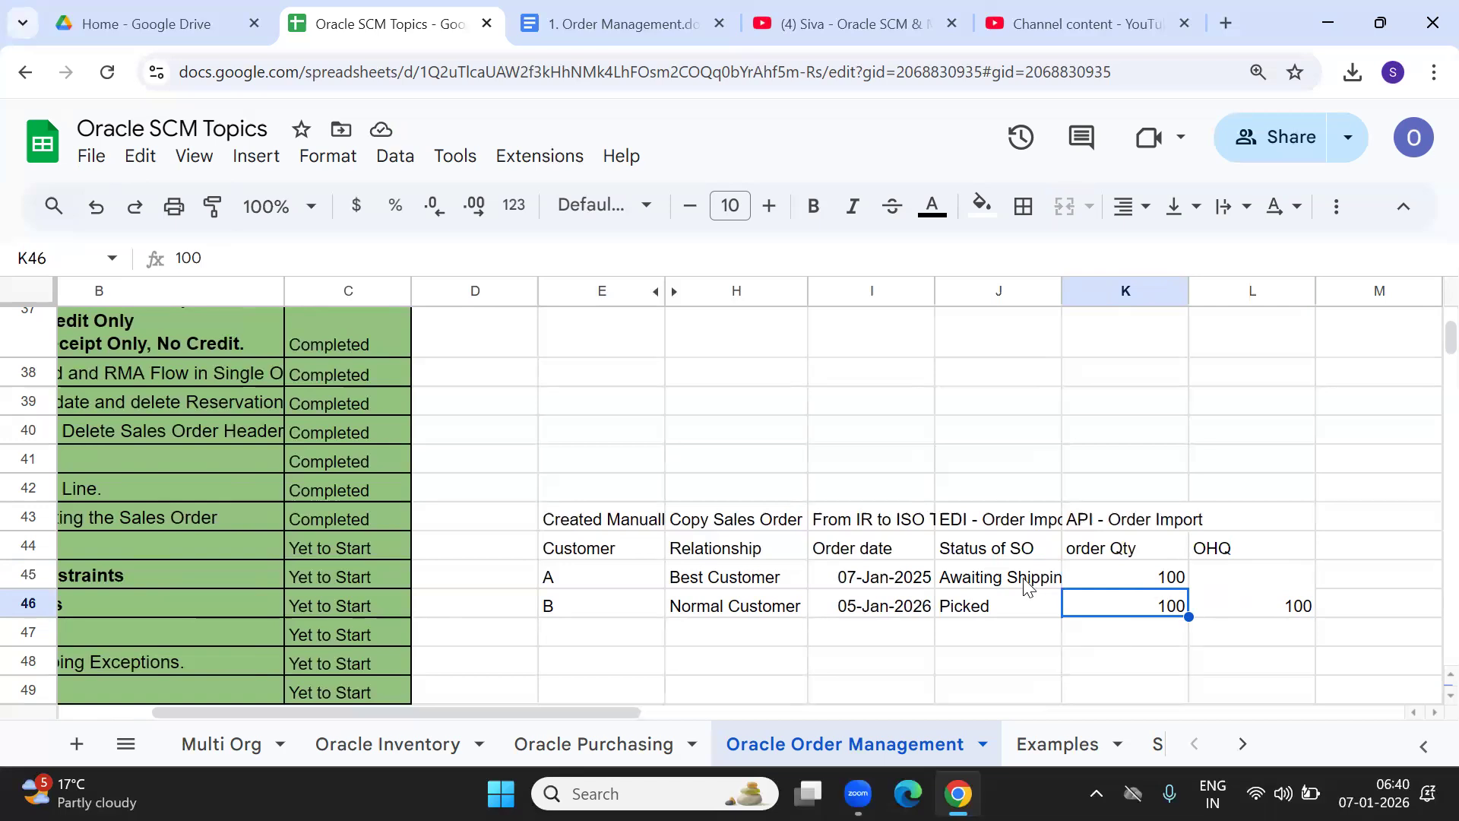
click(851, 583)
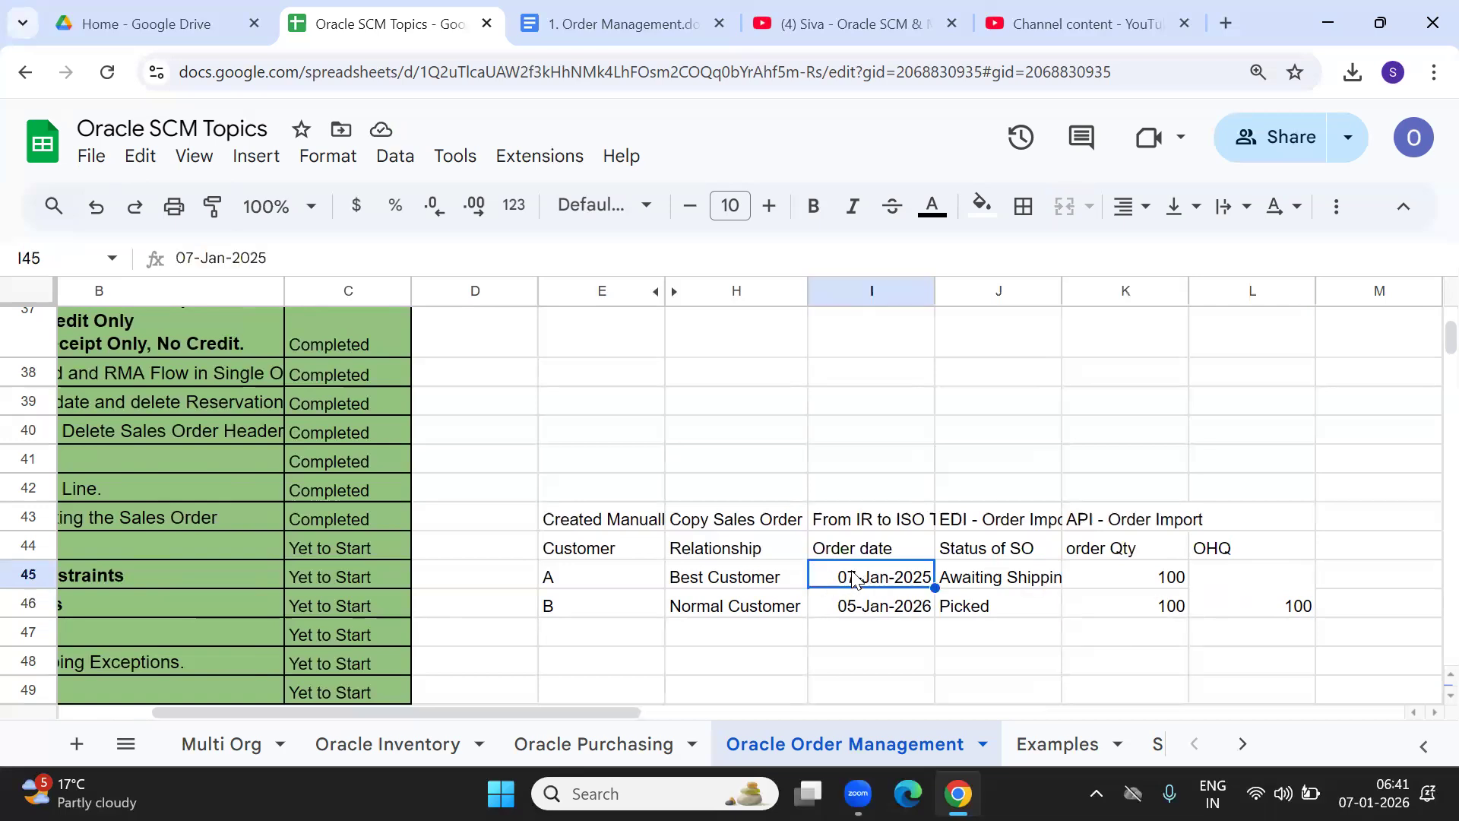
click(1017, 616)
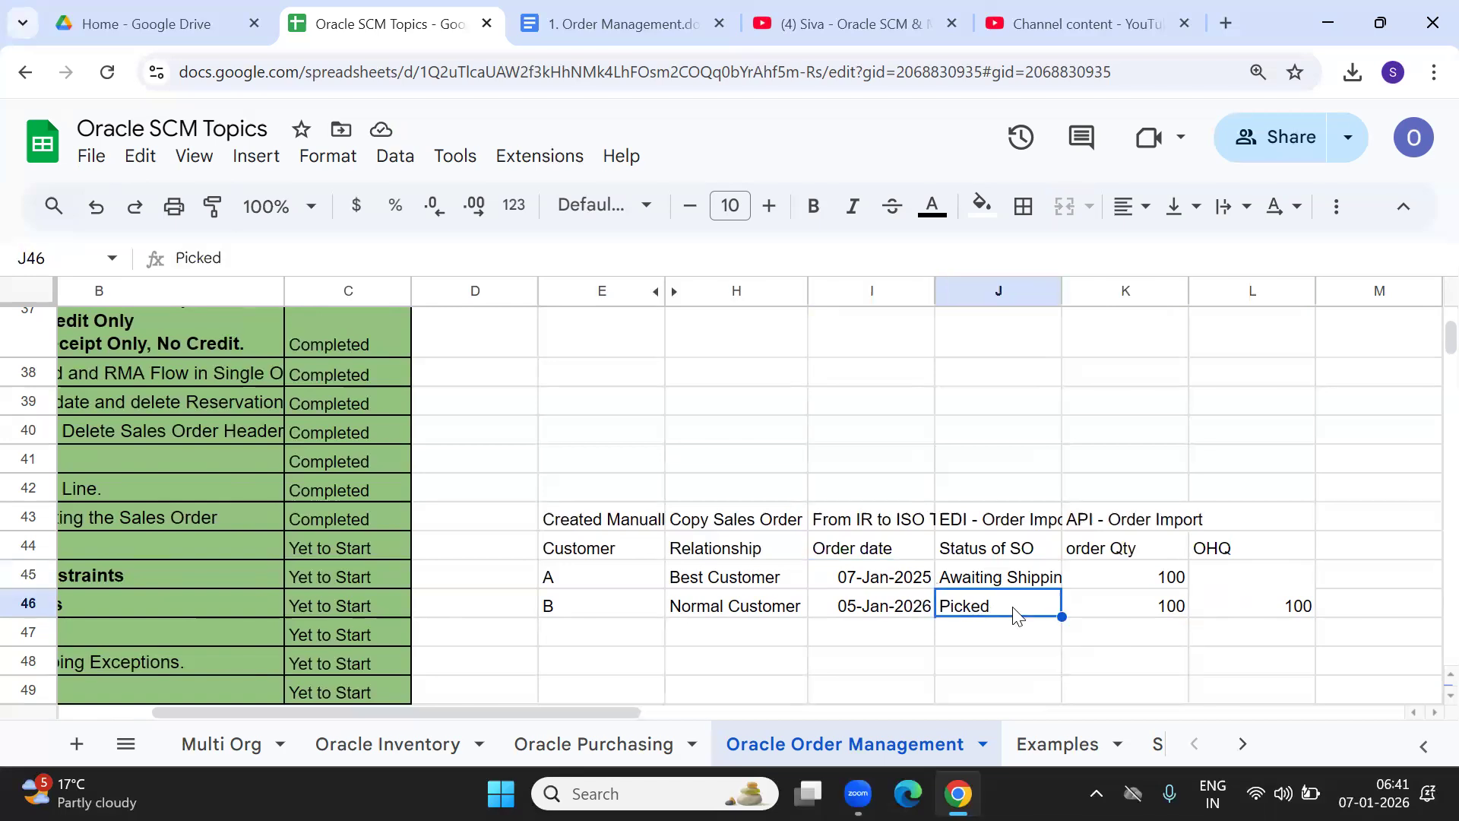
key(Up)
key(Up)
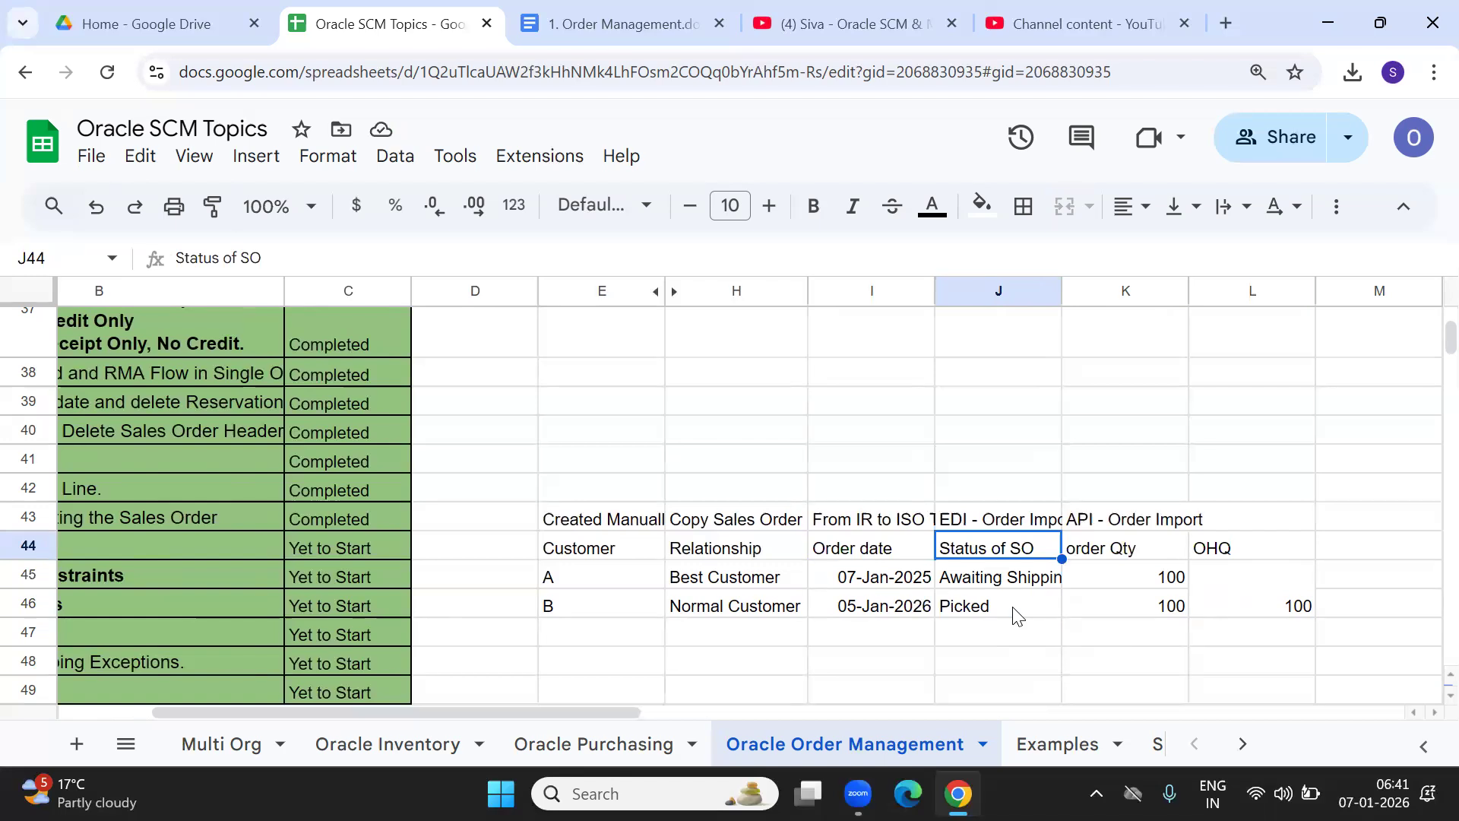
click(476, 590)
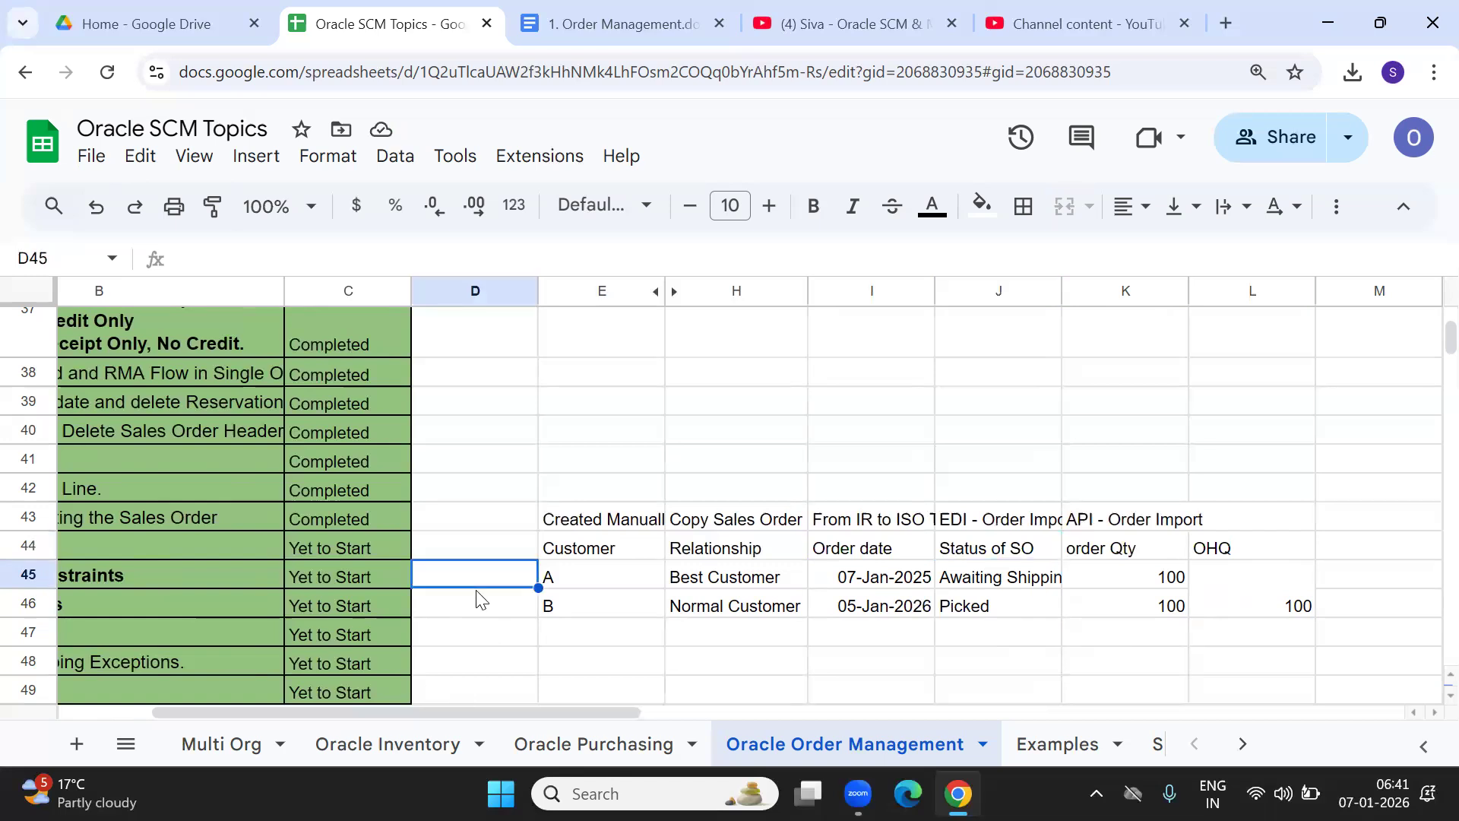
key(Home)
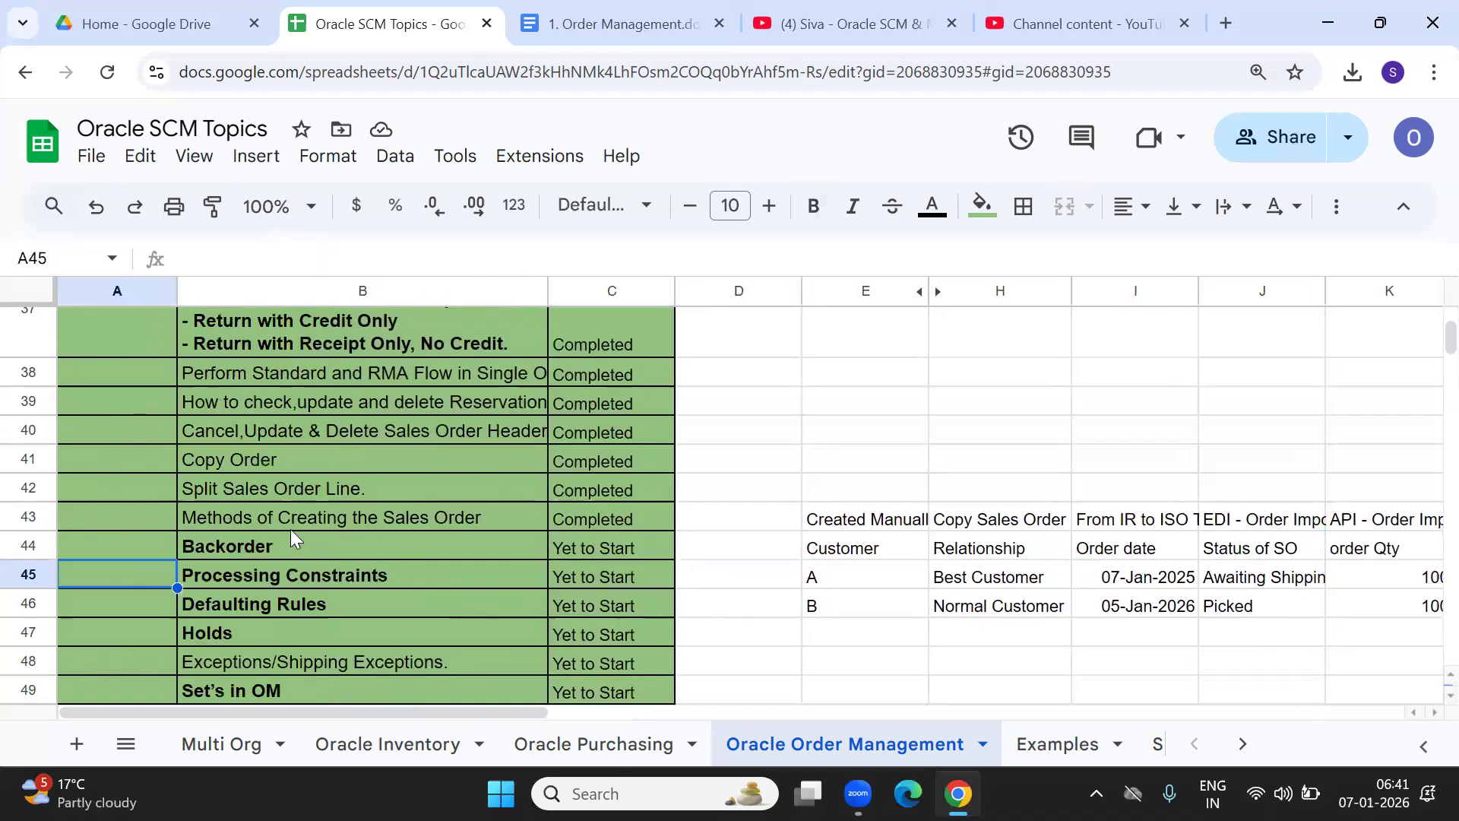
click(237, 543)
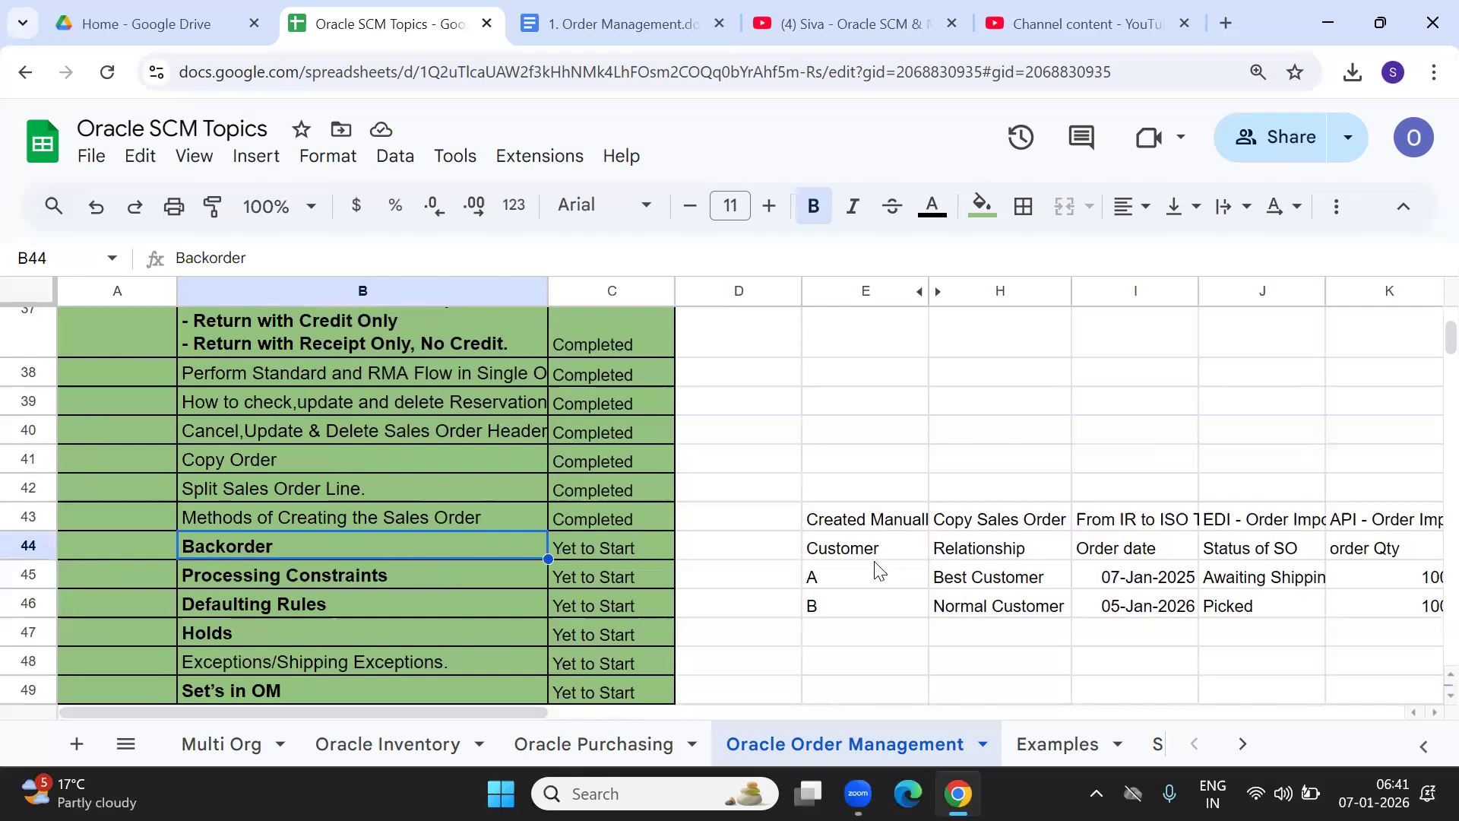
click(836, 555)
key(Right)
key(Right)
key(Right)
key(Right)
key(Right)
key(Right)
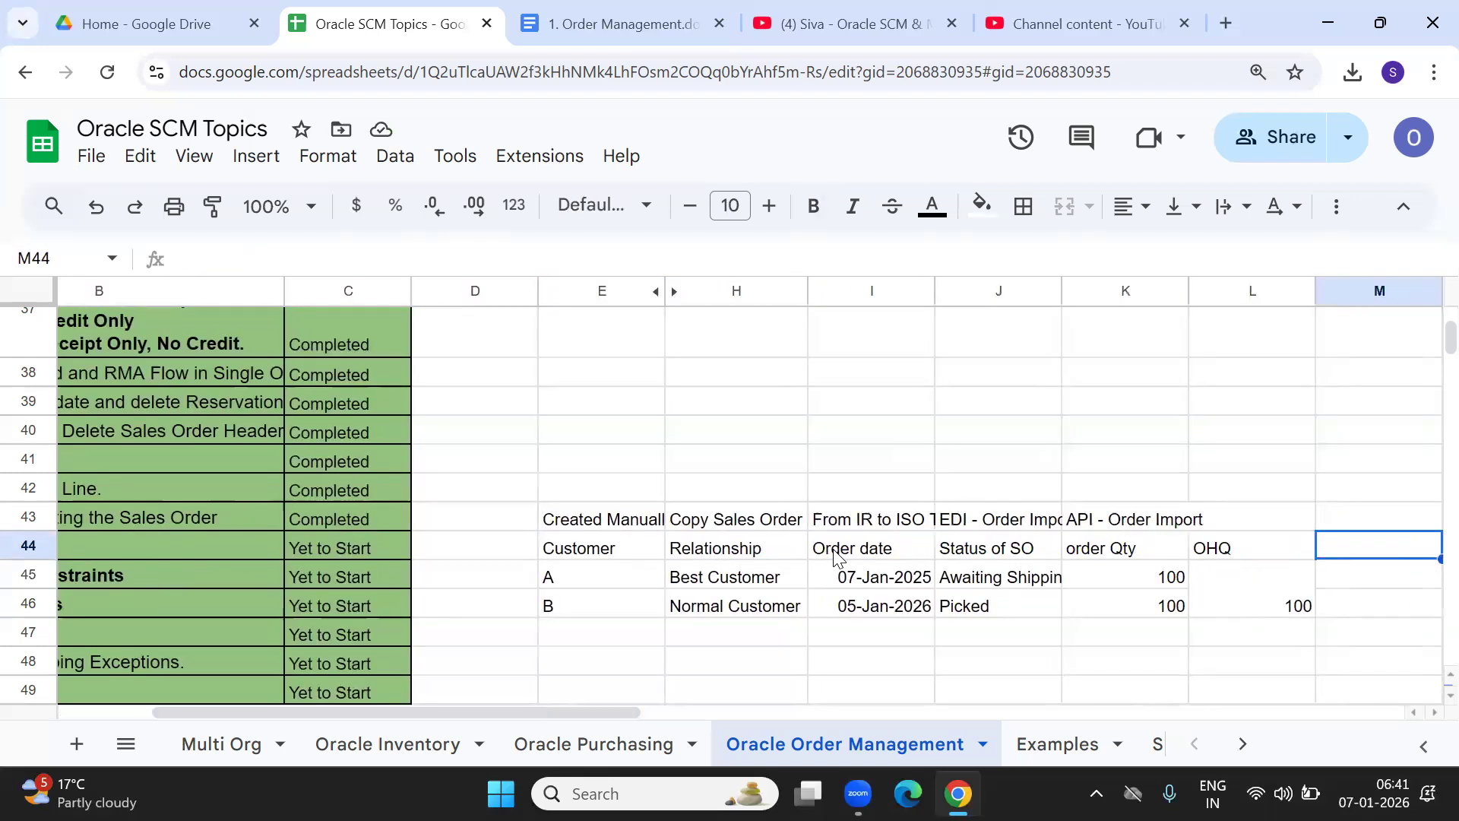
click(991, 608)
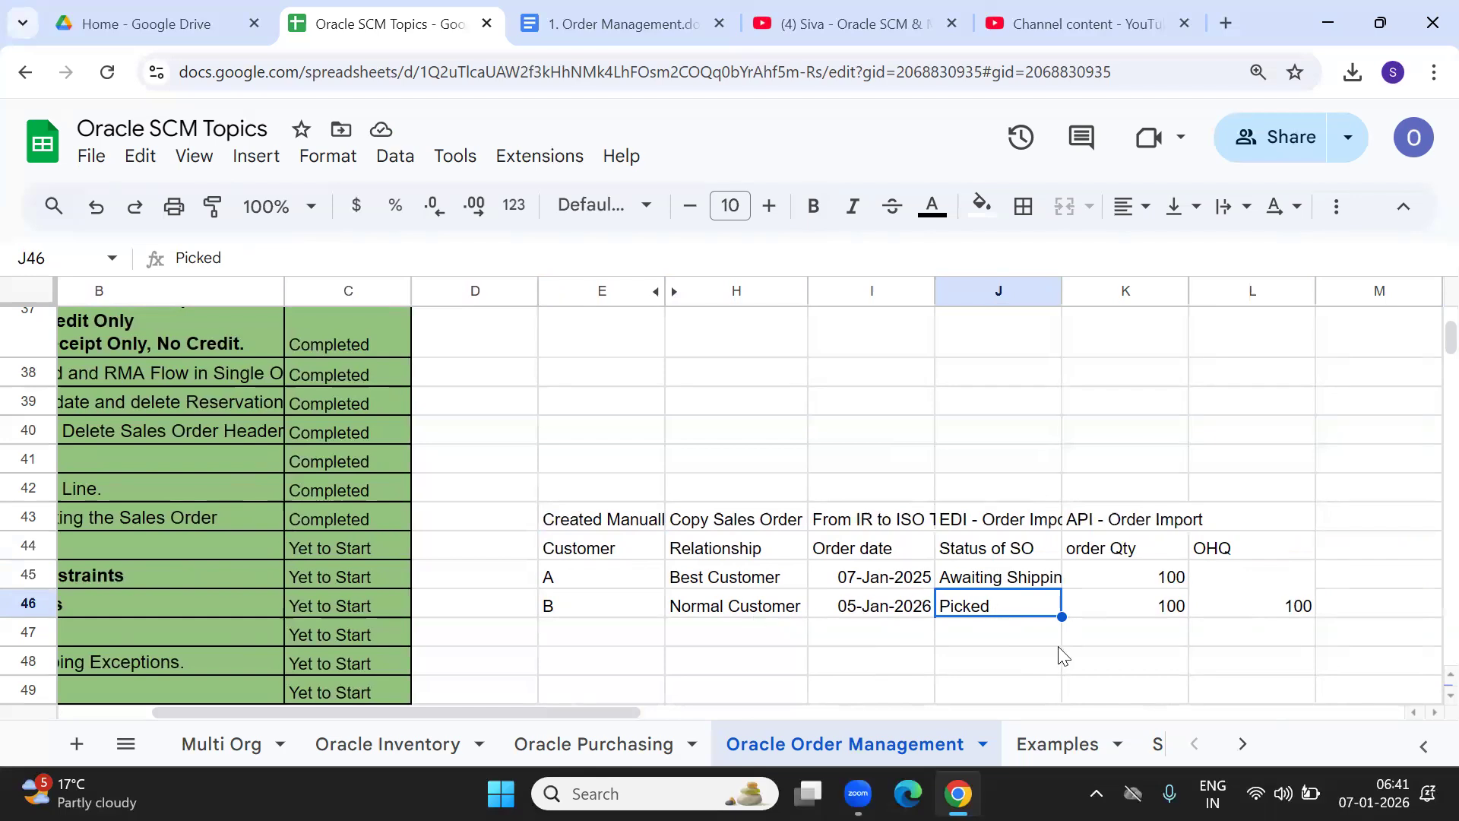
click(1148, 608)
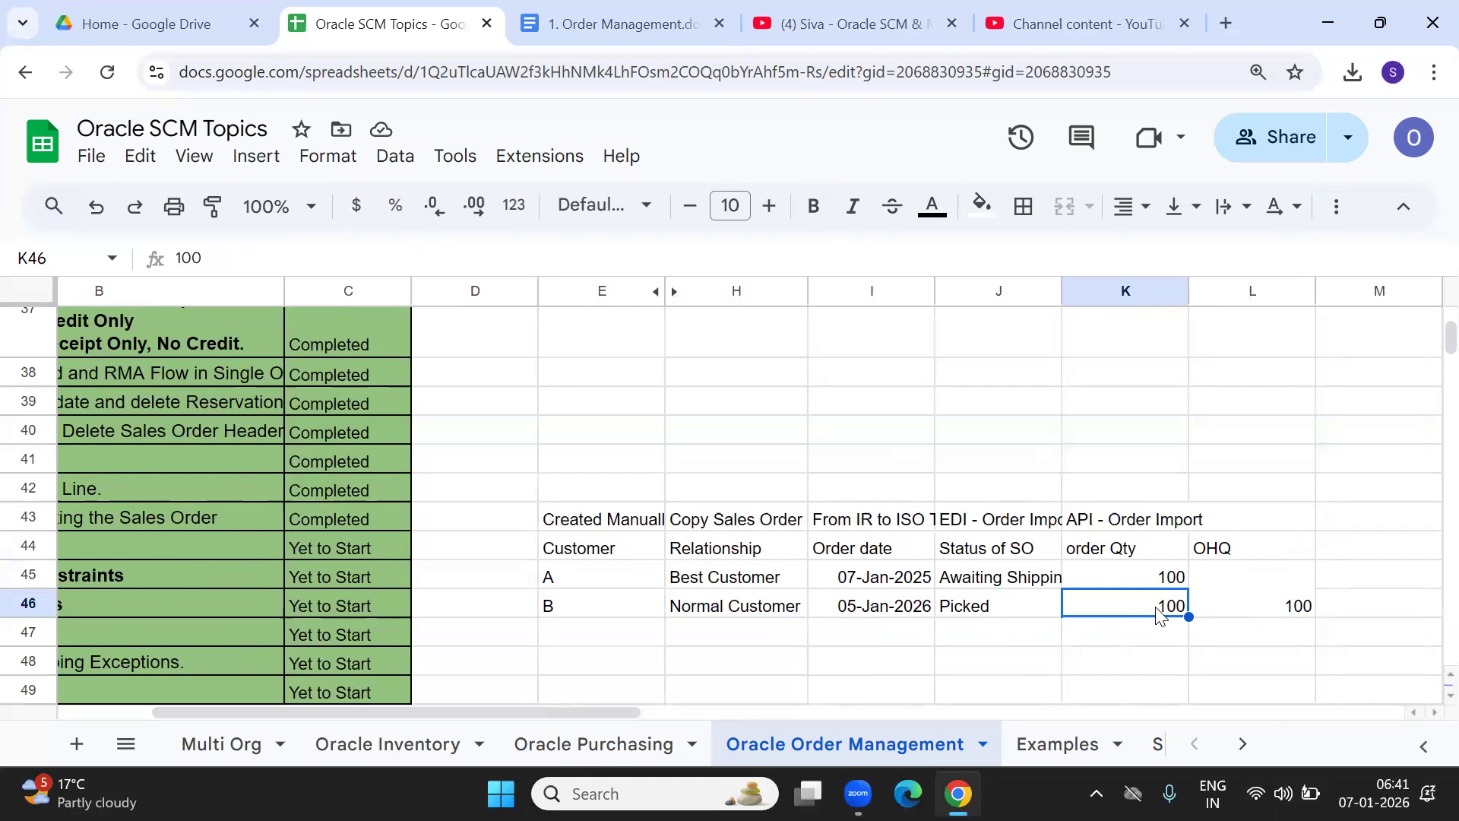
click(1002, 615)
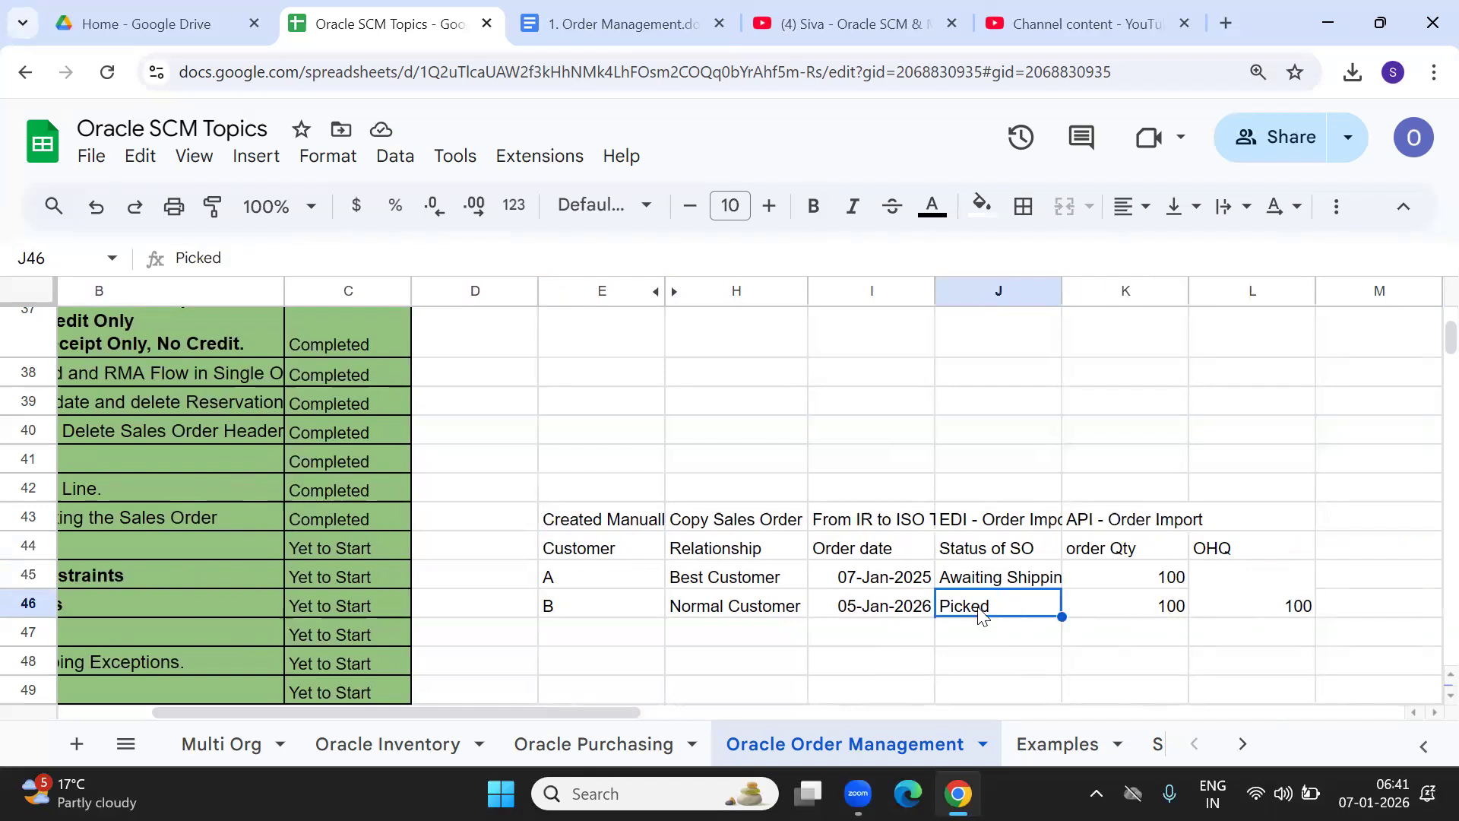
click(703, 619)
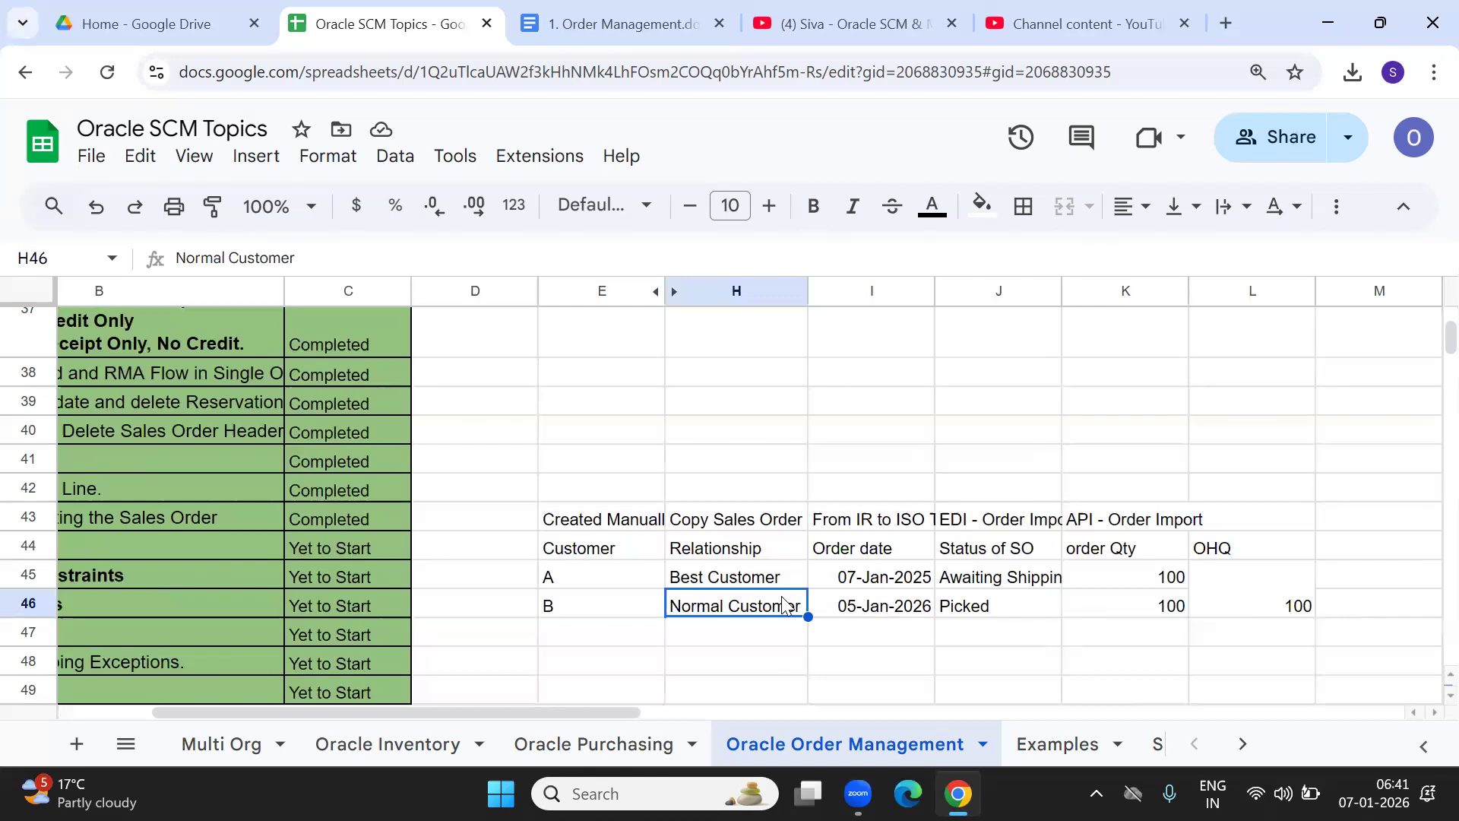
click(1374, 794)
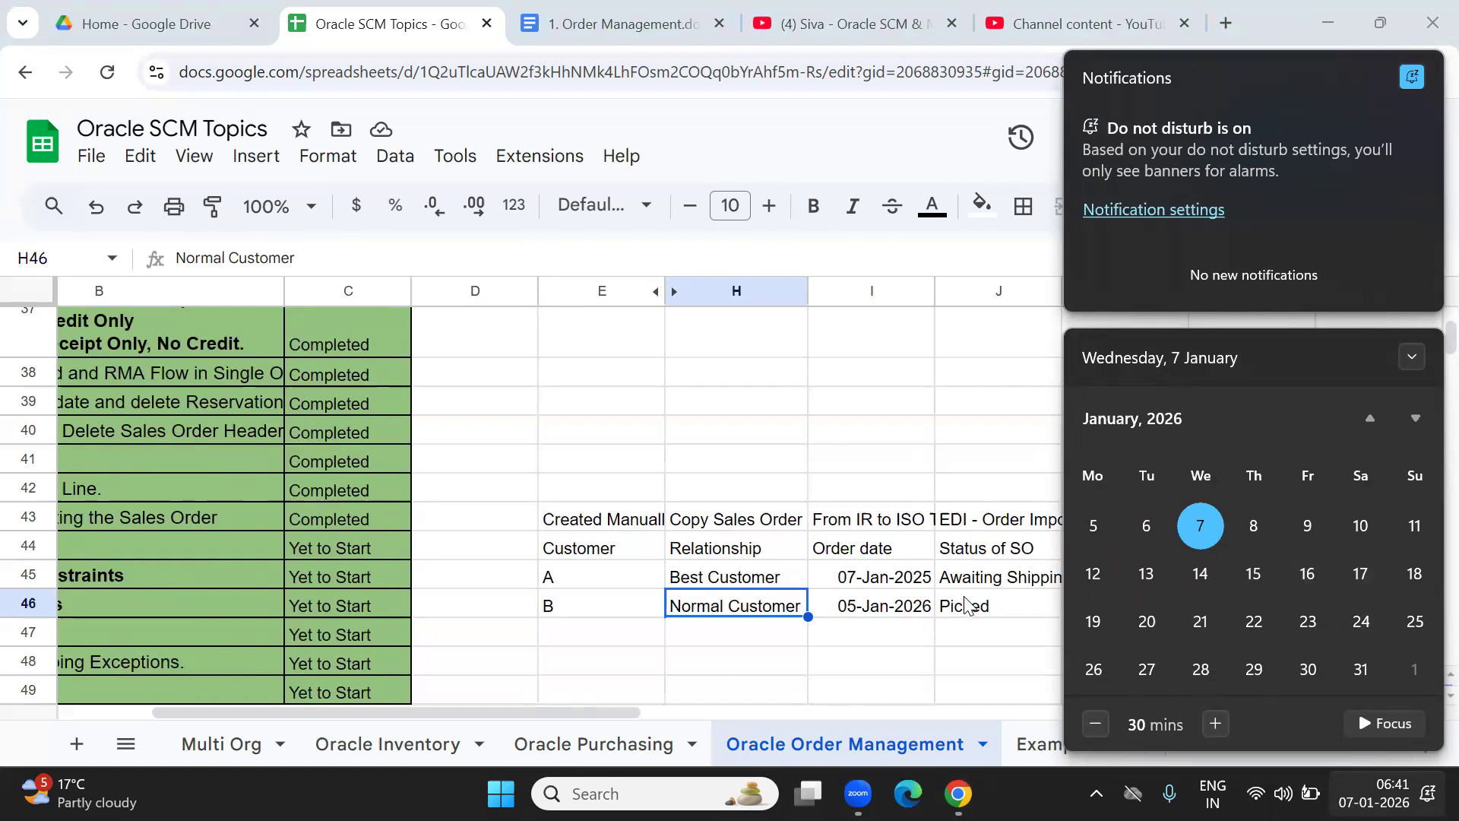
click(929, 612)
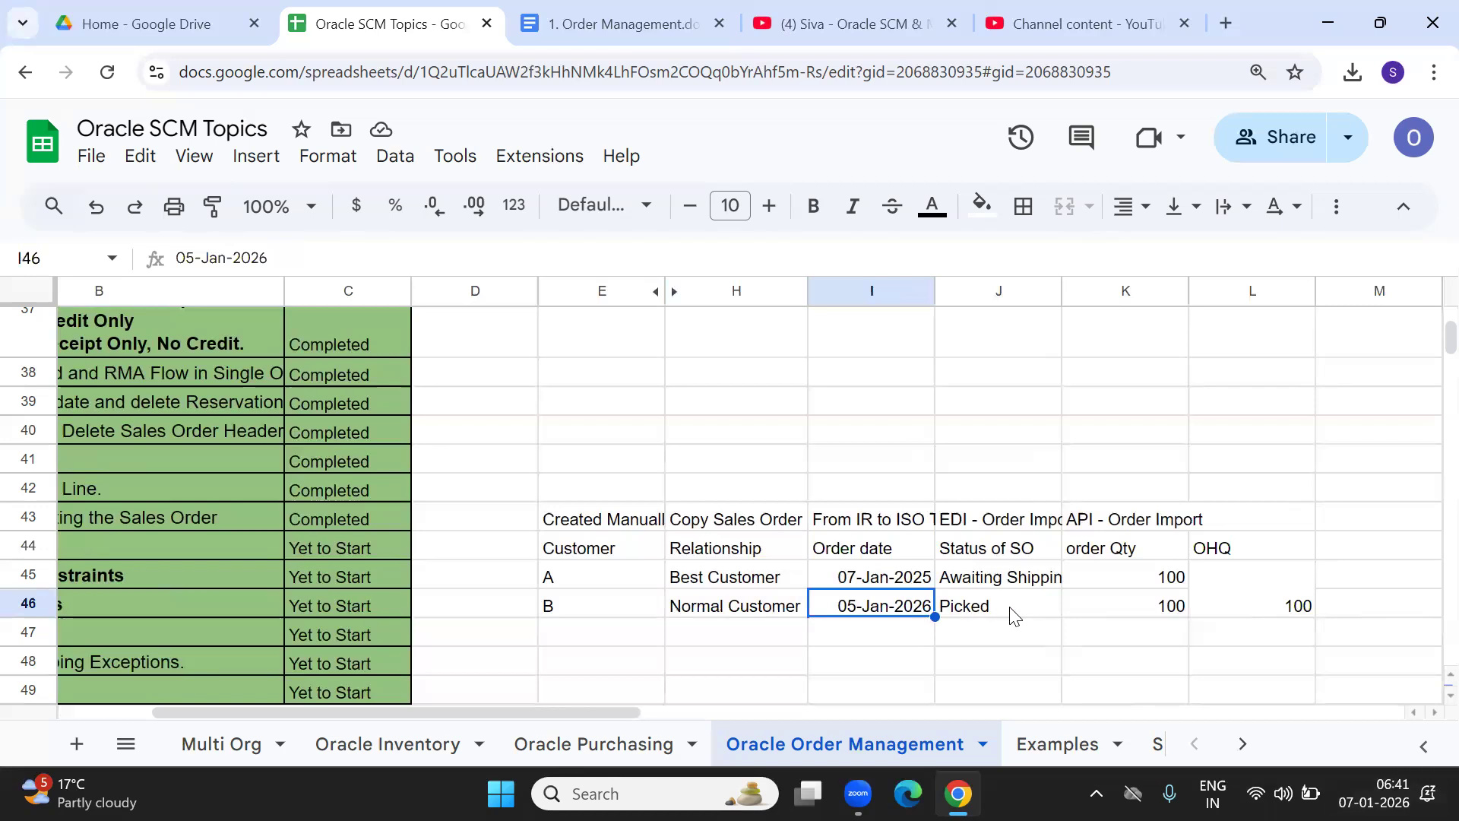
click(1010, 614)
click(1141, 608)
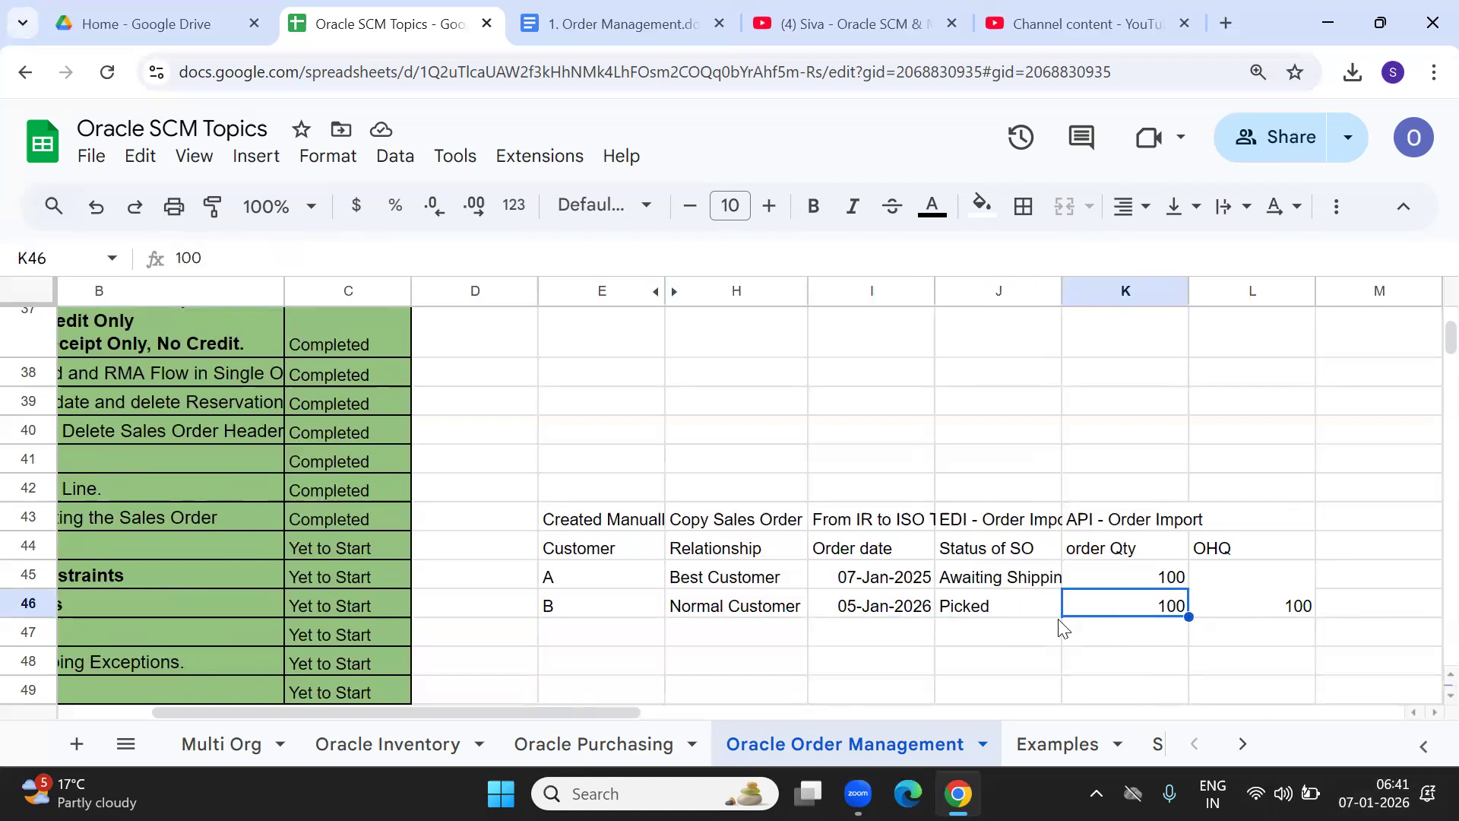
click(1013, 610)
click(1128, 611)
click(958, 612)
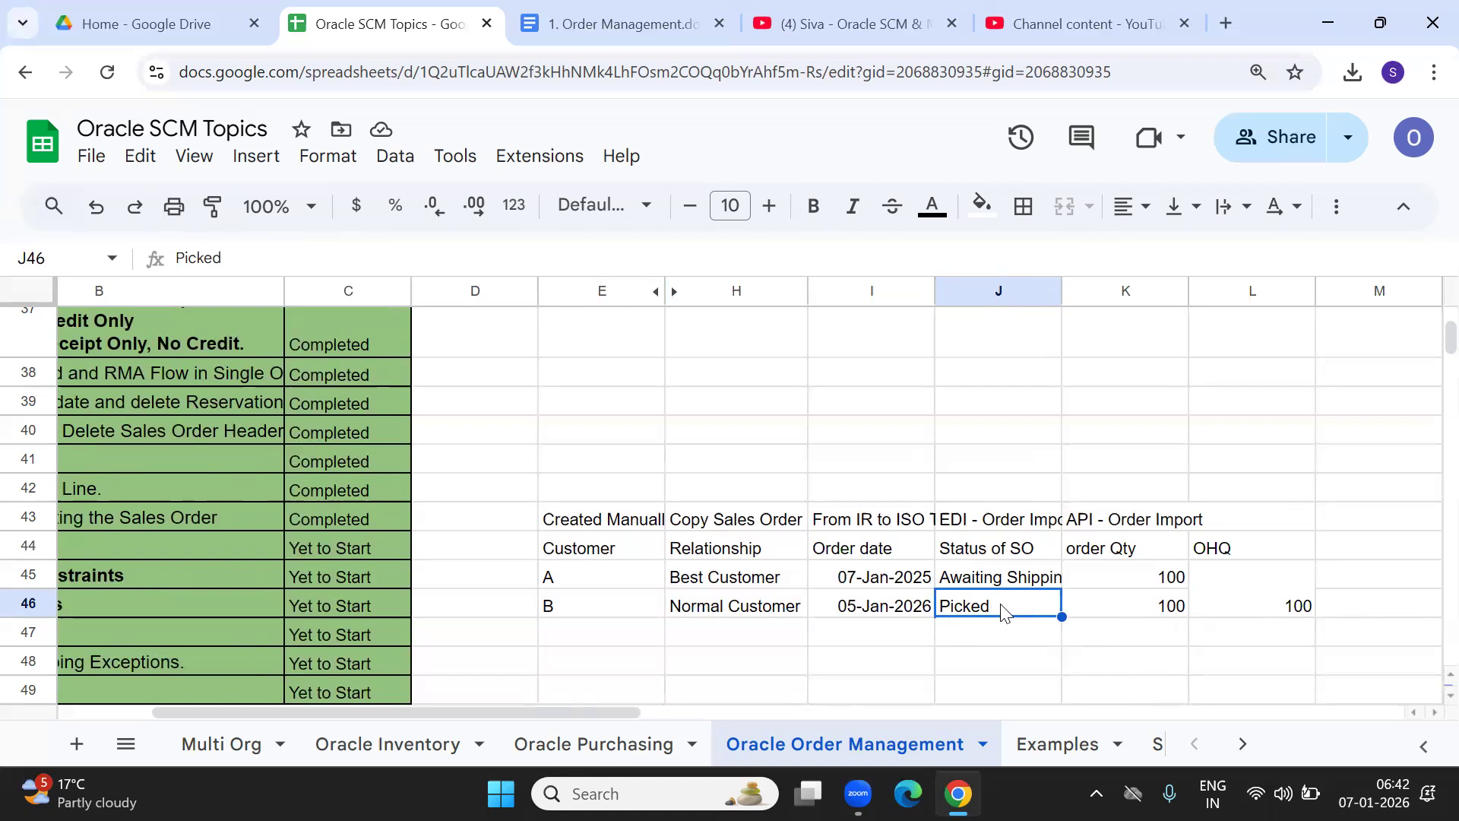
click(1144, 605)
click(950, 582)
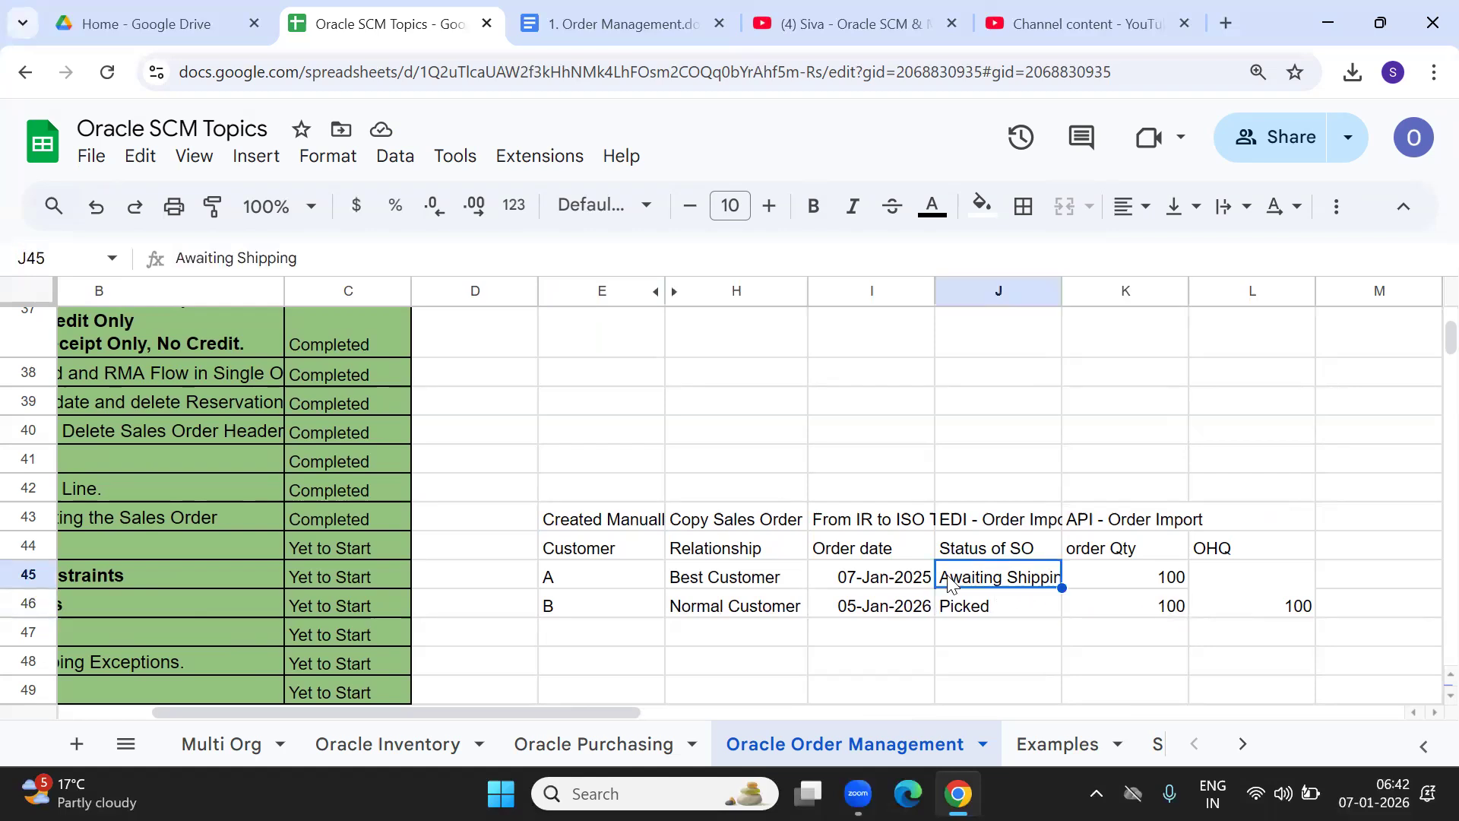
click(731, 578)
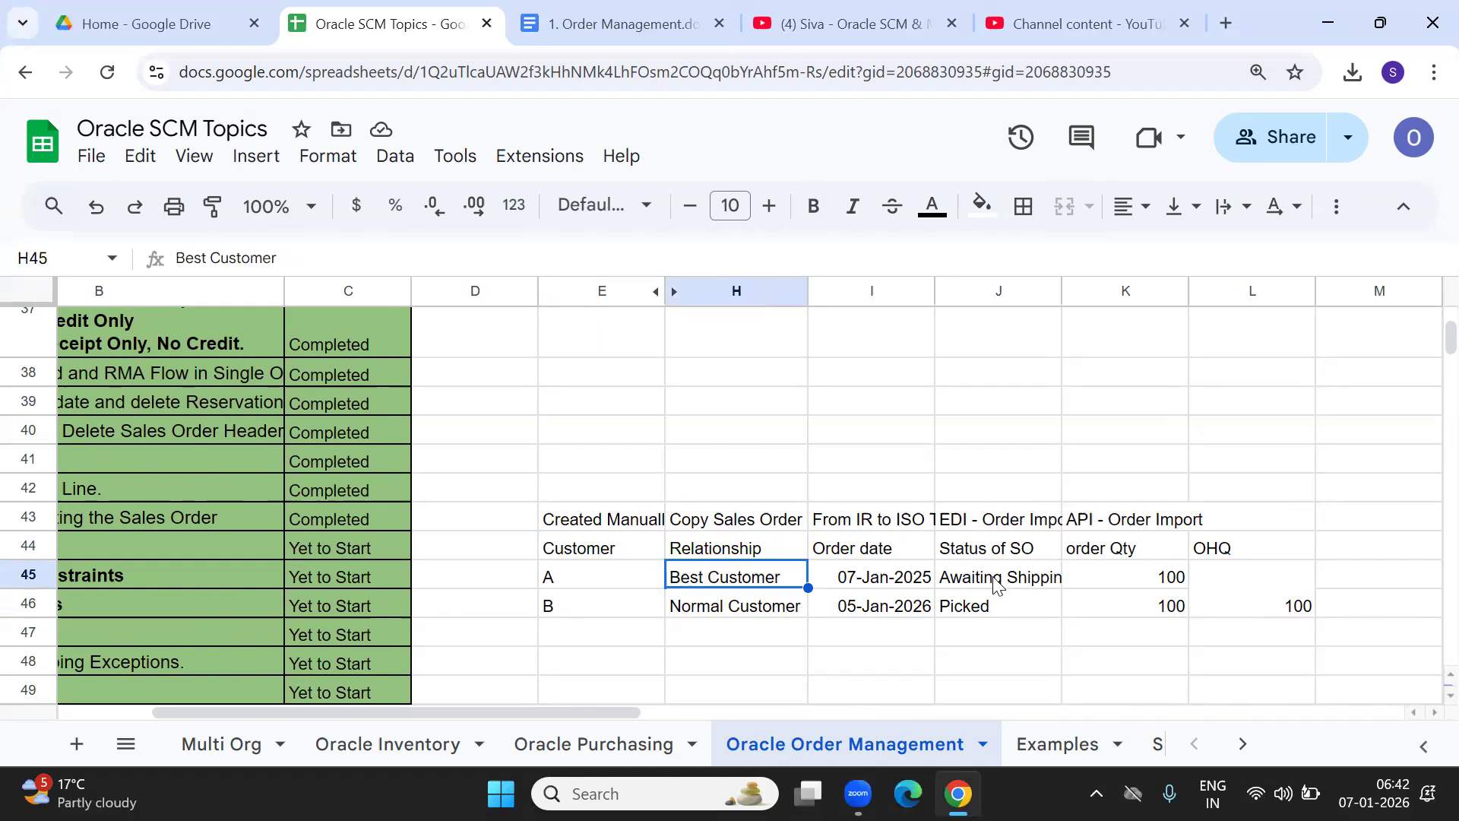
Apply All borders to E44:L46, from the Customer heading through the OHQ values.
drag(575, 559, 1298, 615)
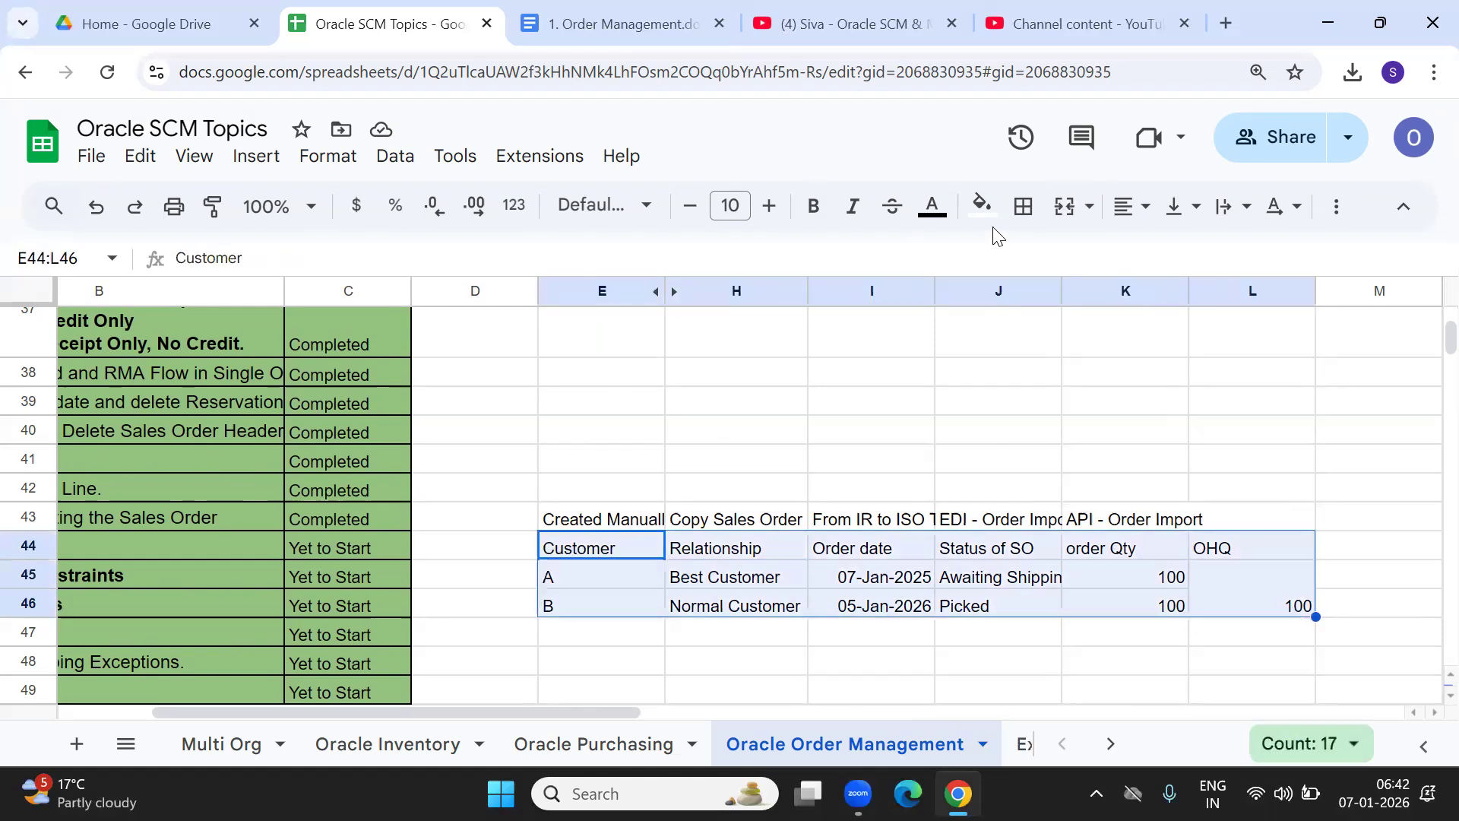
click(1023, 206)
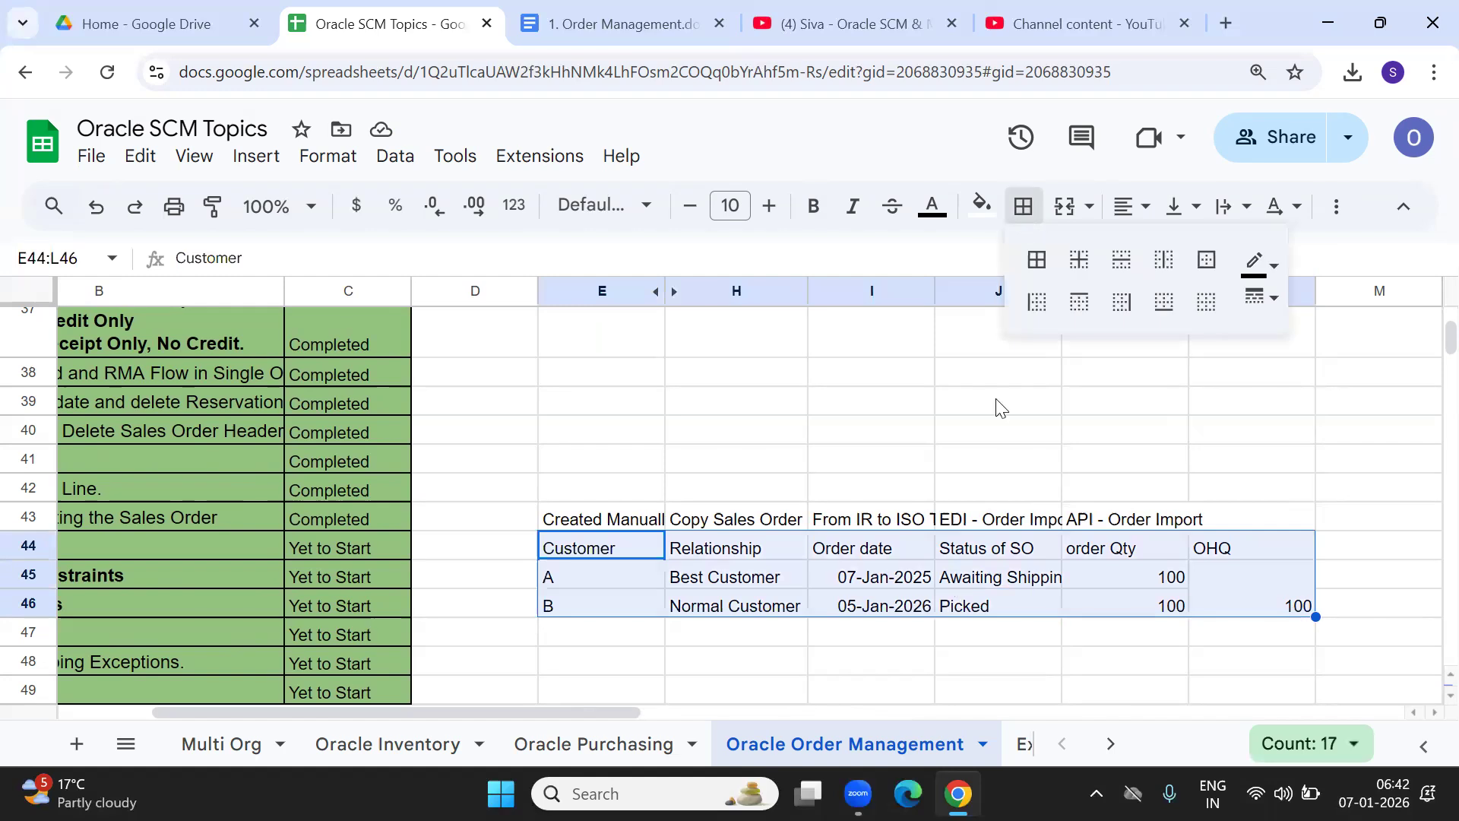
click(1036, 259)
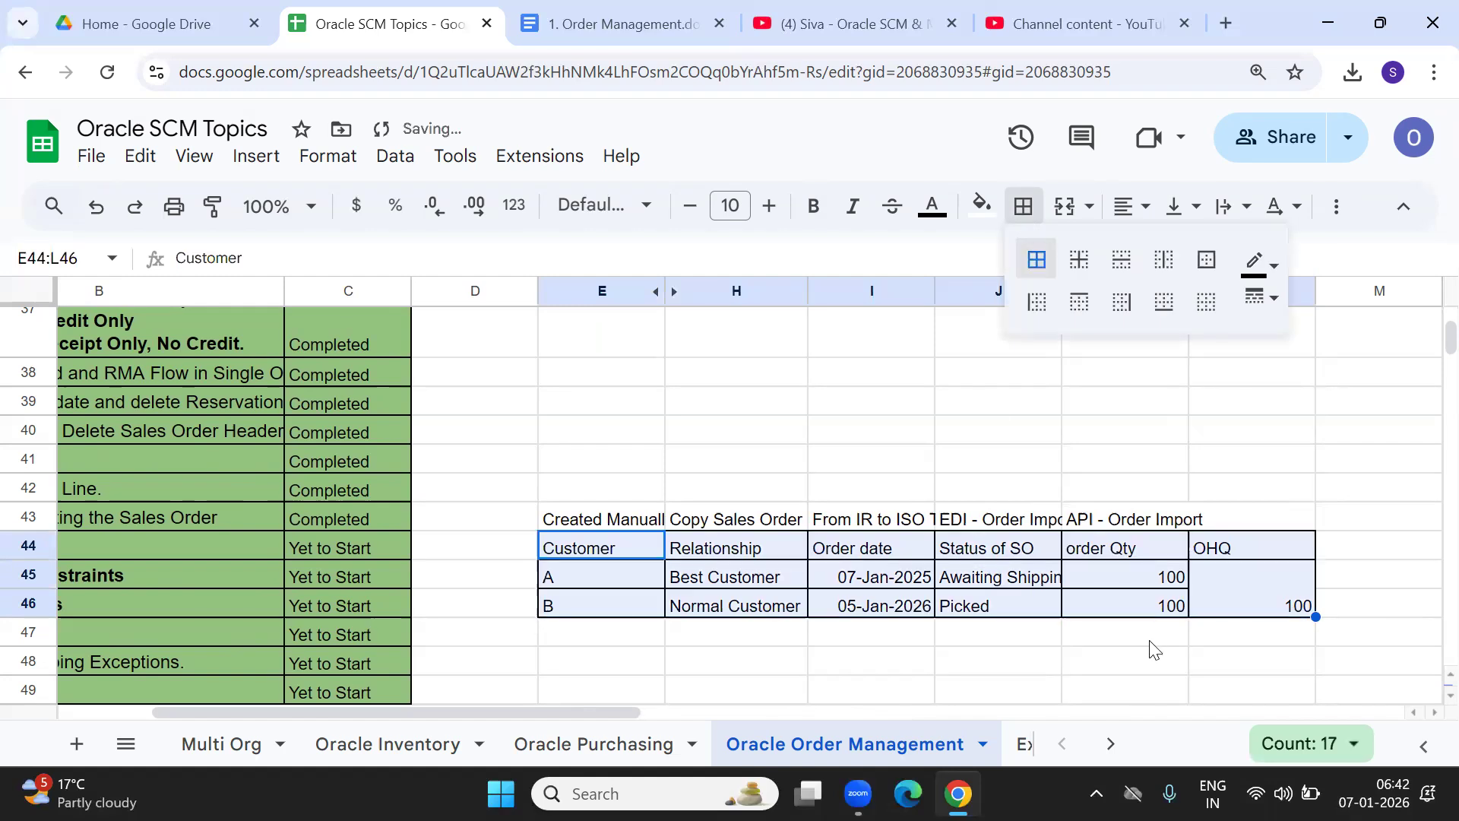
click(1367, 610)
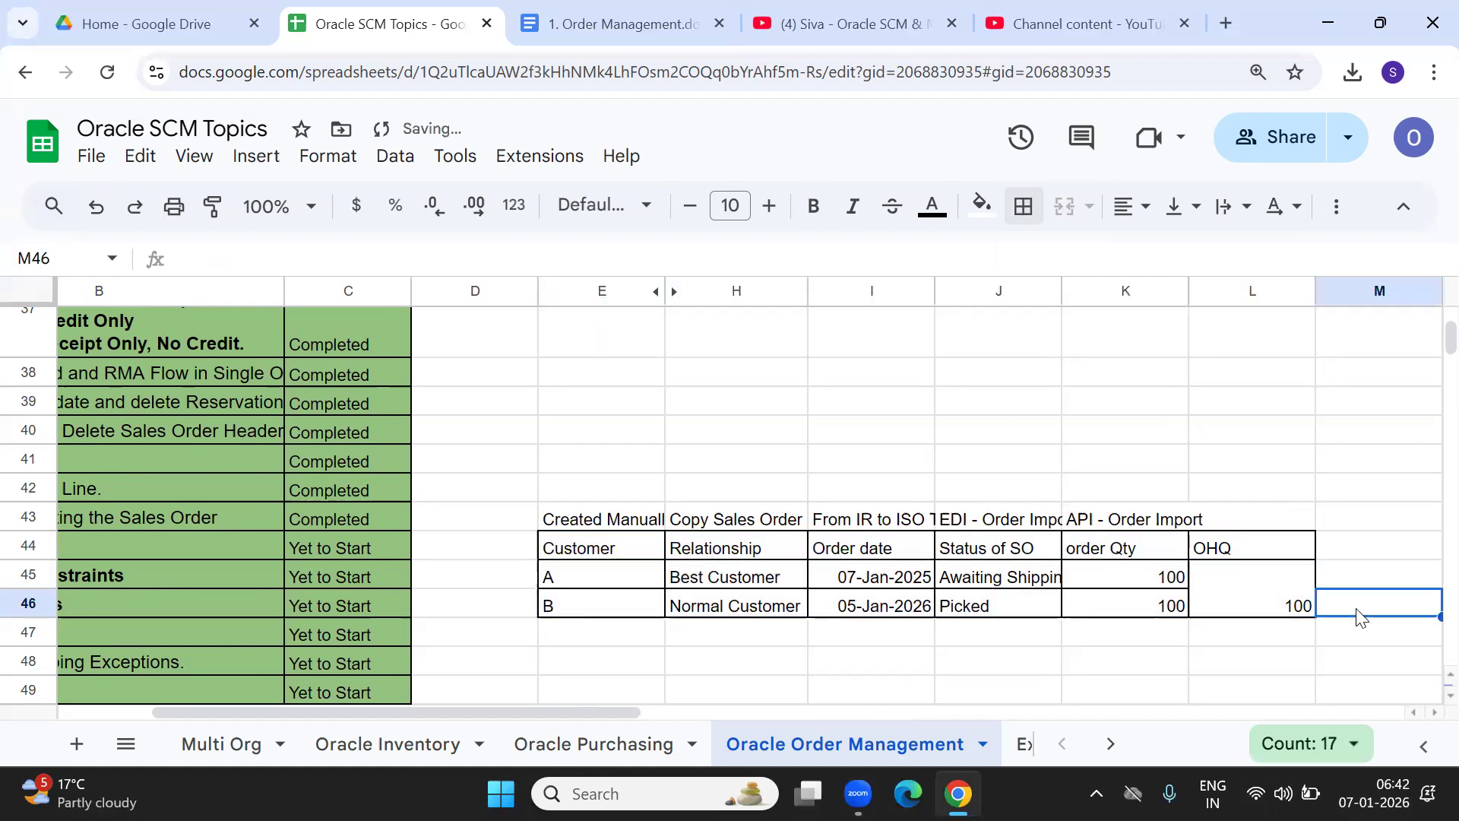
Add the Action heading and set customer B's action to 'Backorder at Ship Confirm stage'.
click(1337, 552)
text(A)
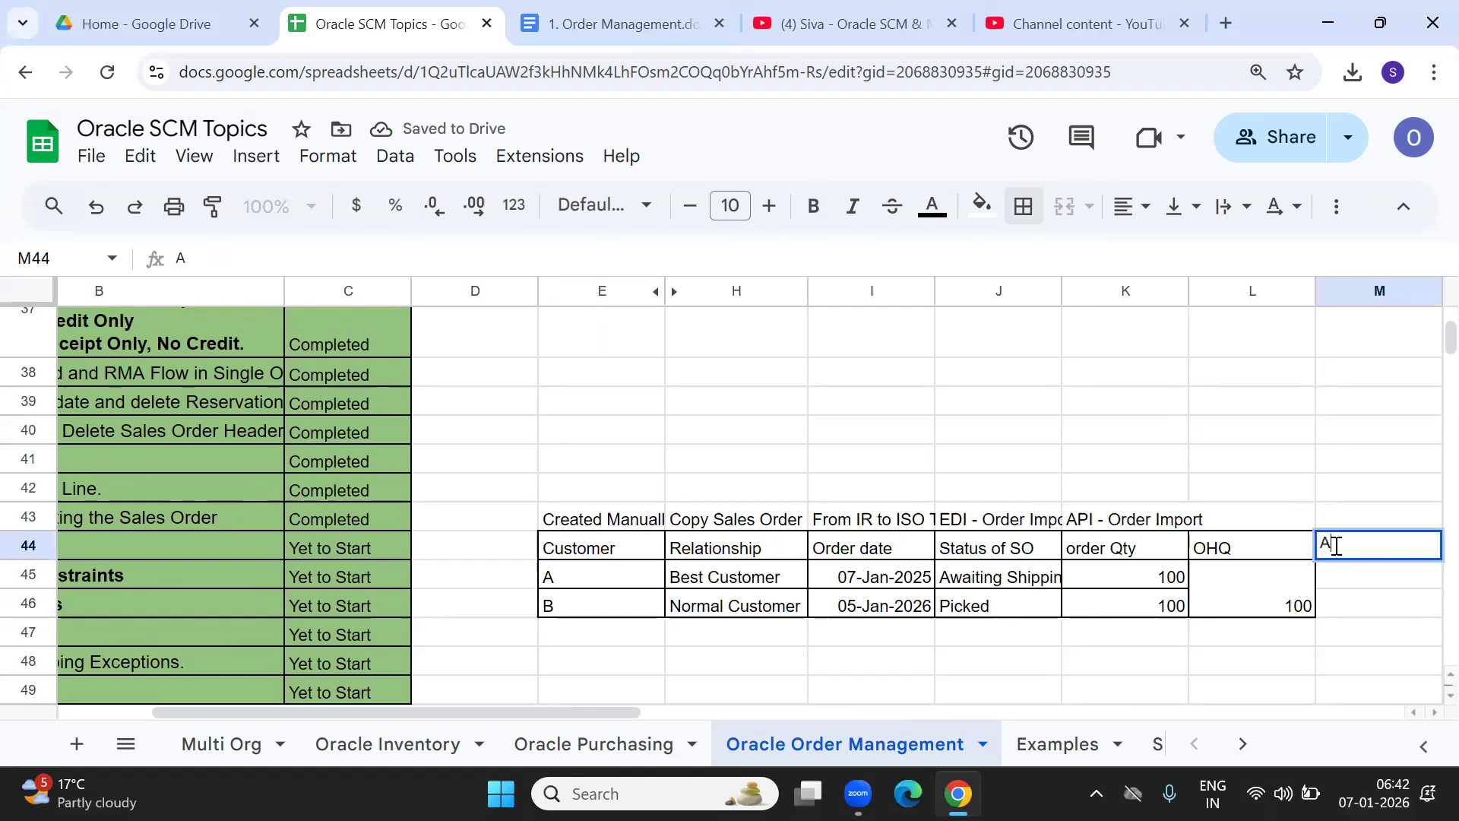
text(ction)
key(Tab)
key(Down)
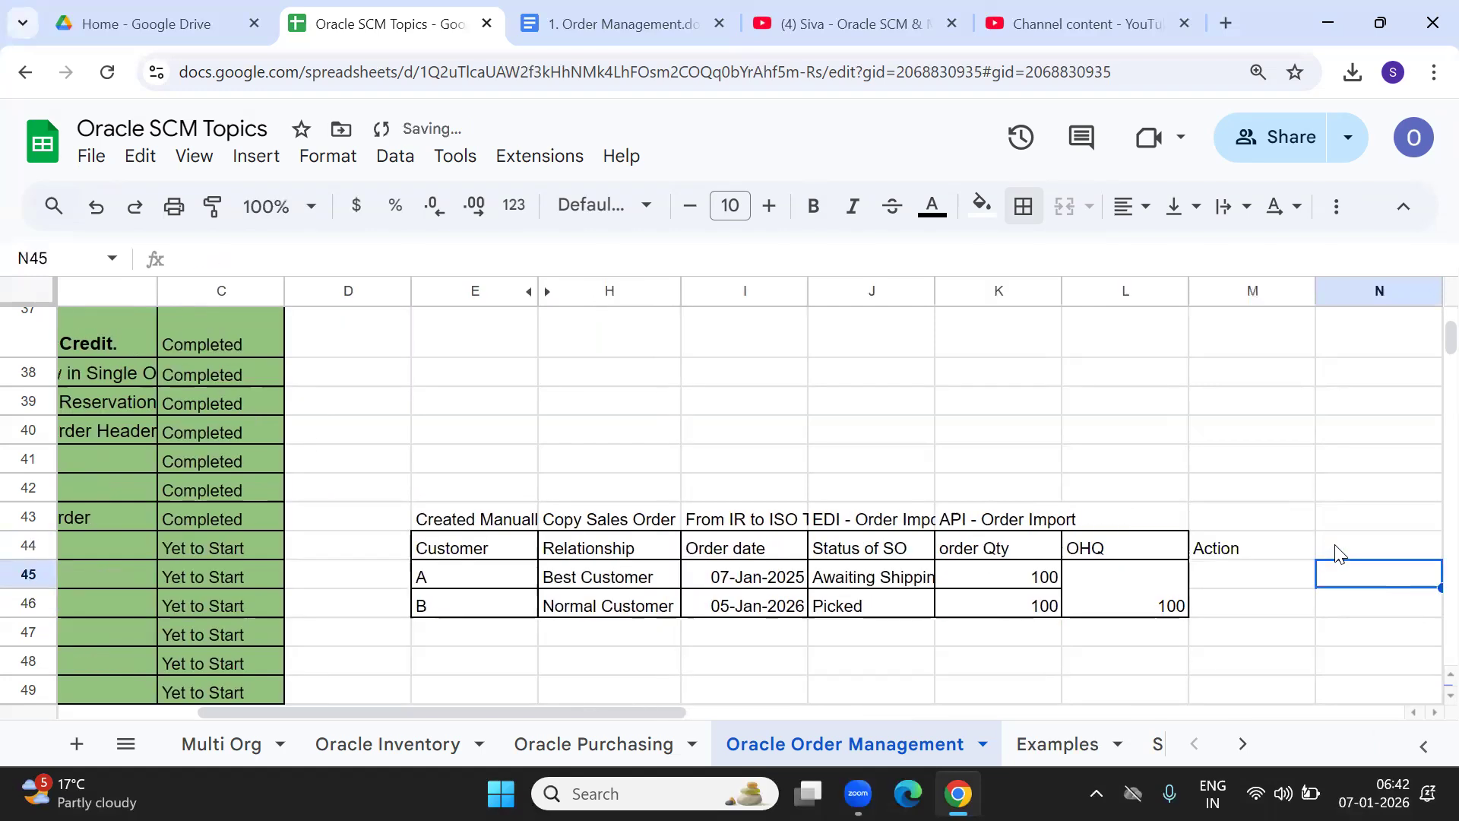
key(Left)
key(Down)
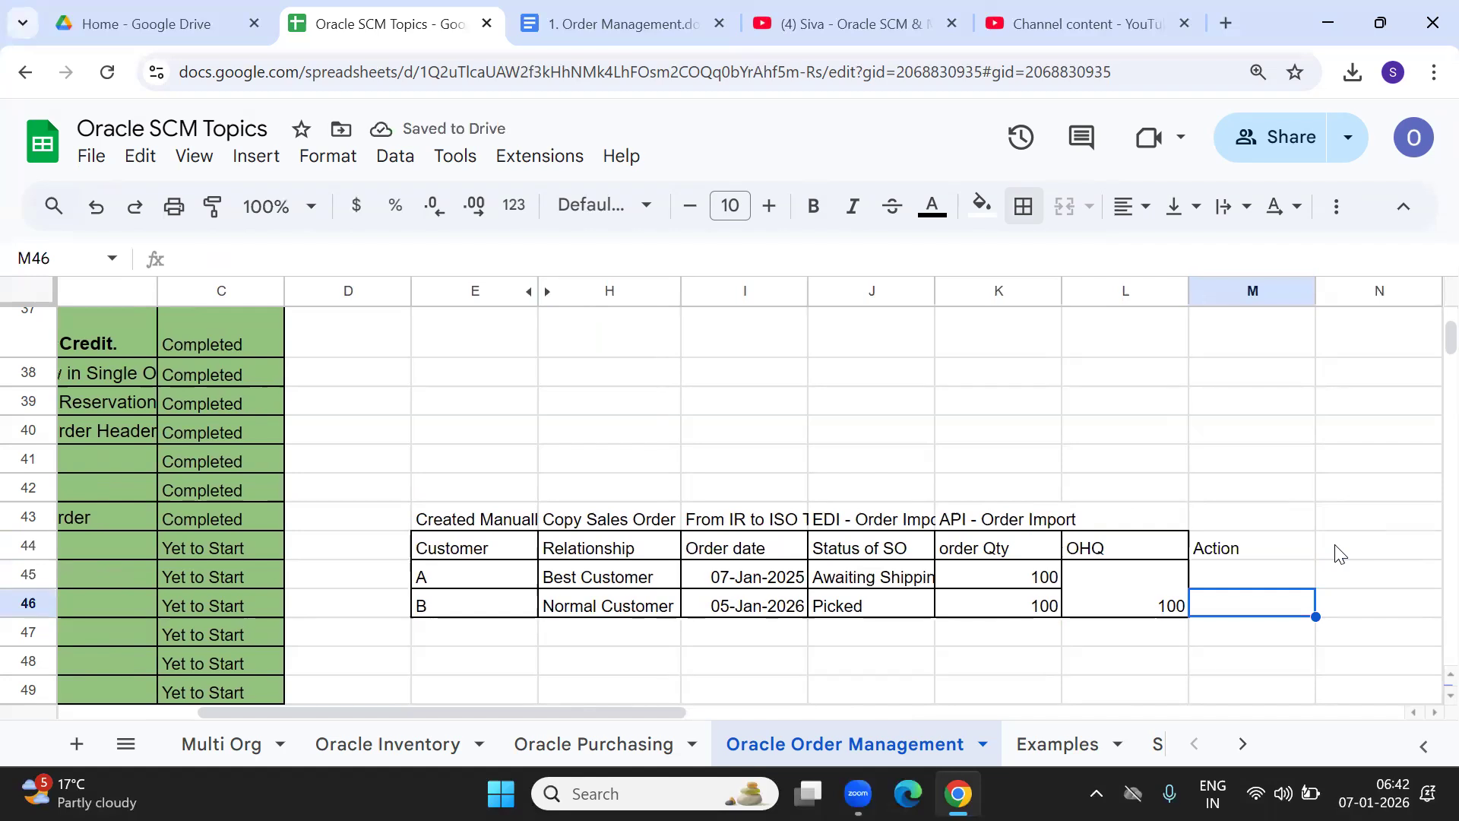
text(Backorder at Ship Confirm sat)
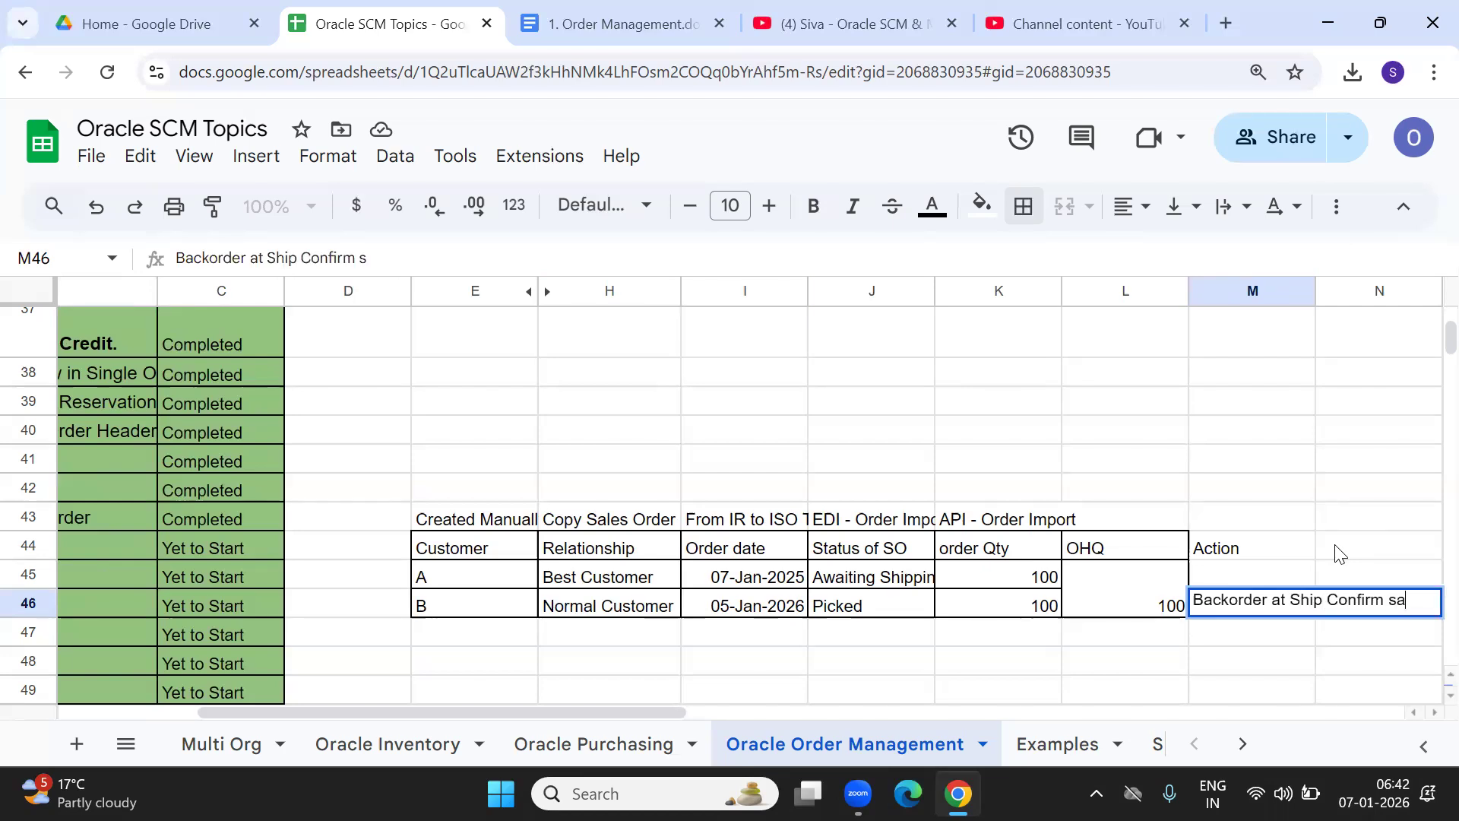
key(BackSpace)
key(BackSpace)
text(tage)
key(Tab)
Type 'Proceed to Pick and Ship' as customer A's action.
key(Up)
key(Left)
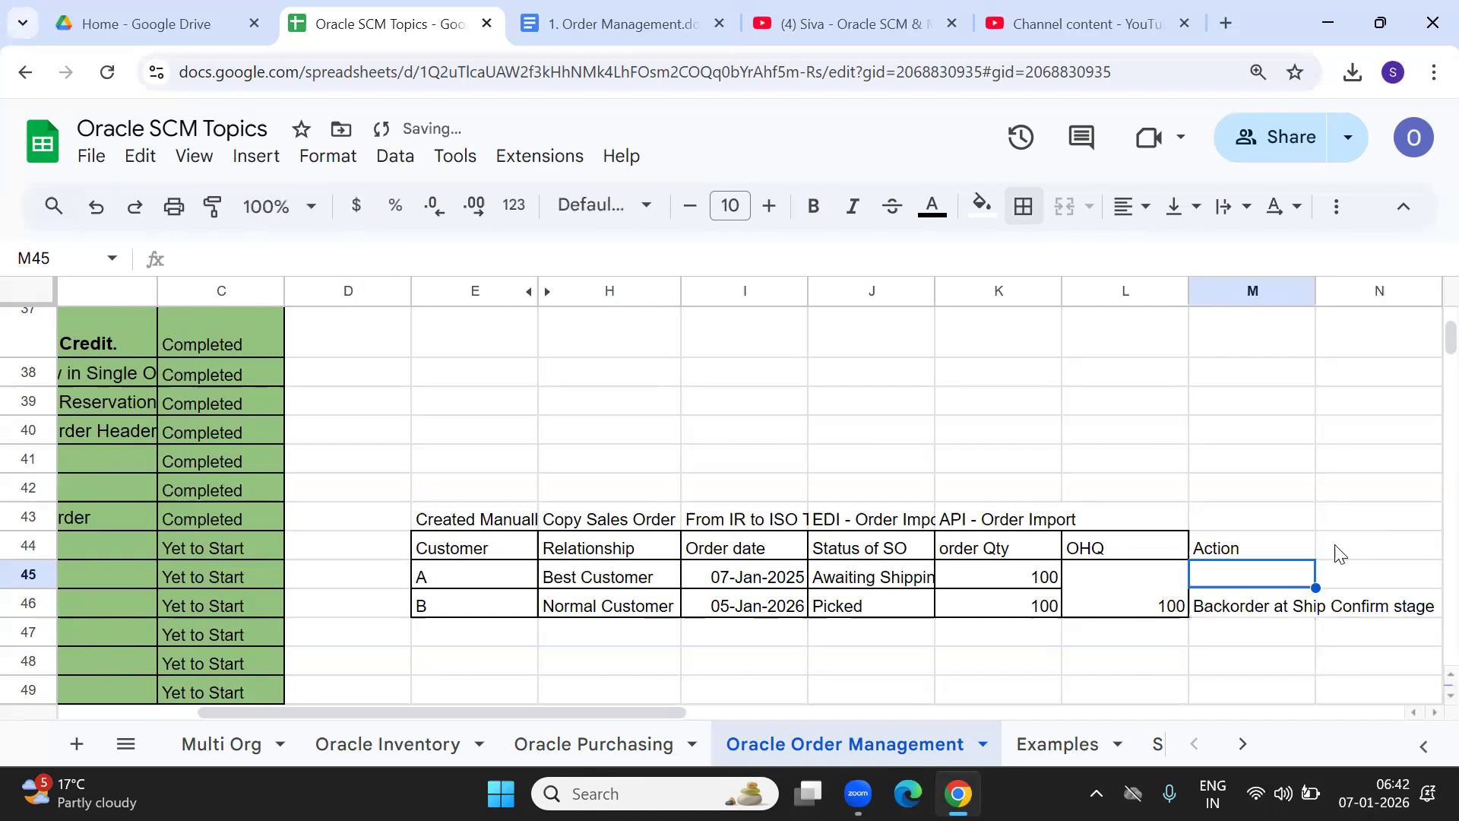
text(Proc)
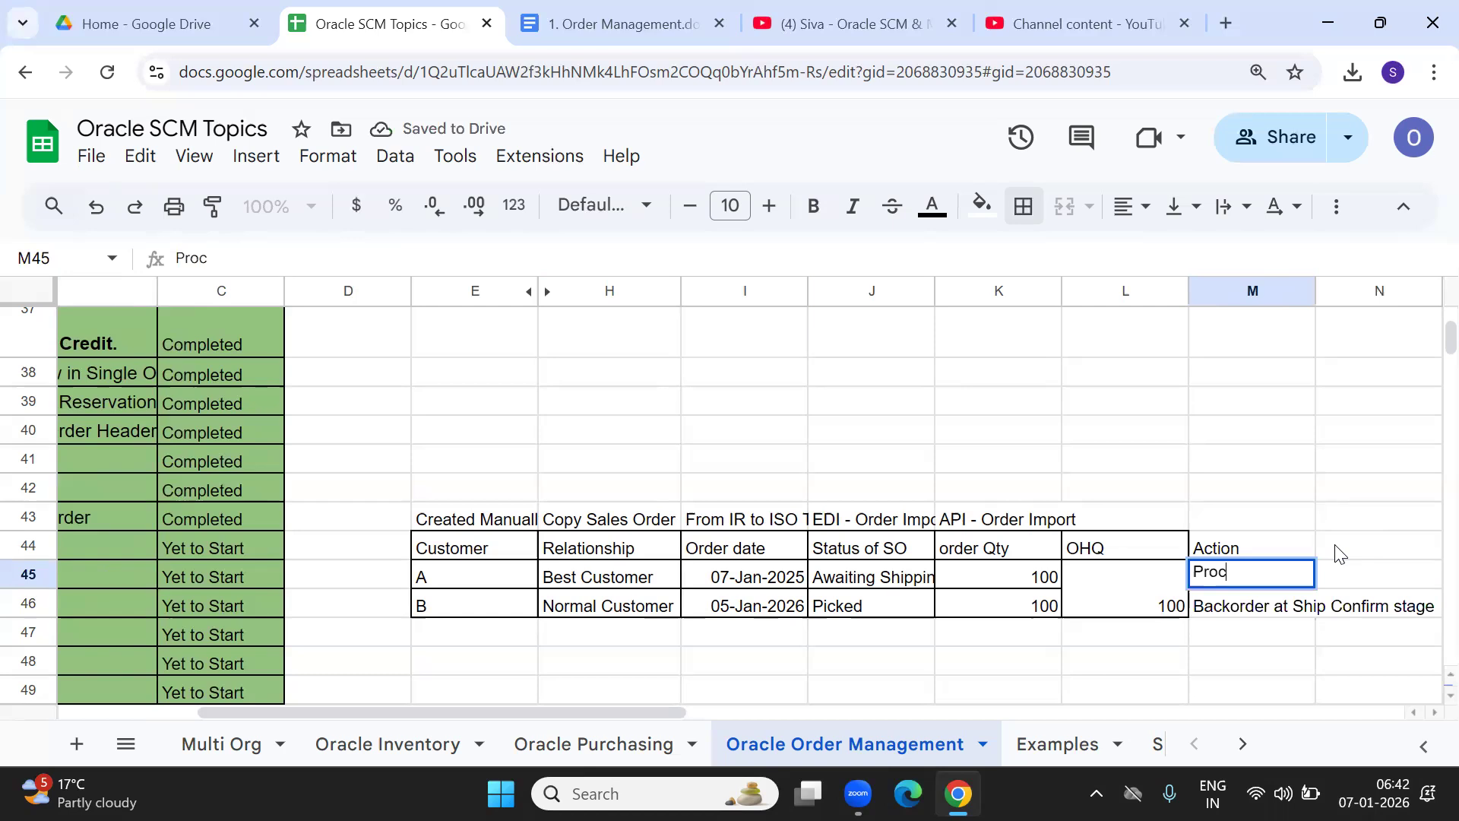
text(eed Send)
key(BackSpace)
key(BackSpace)
key(BackSpace)
key(BackSpace)
key(BackSpace)
text(to PICK)
key(BackSpace)
key(BackSpace)
key(BackSpace)
text(ic)
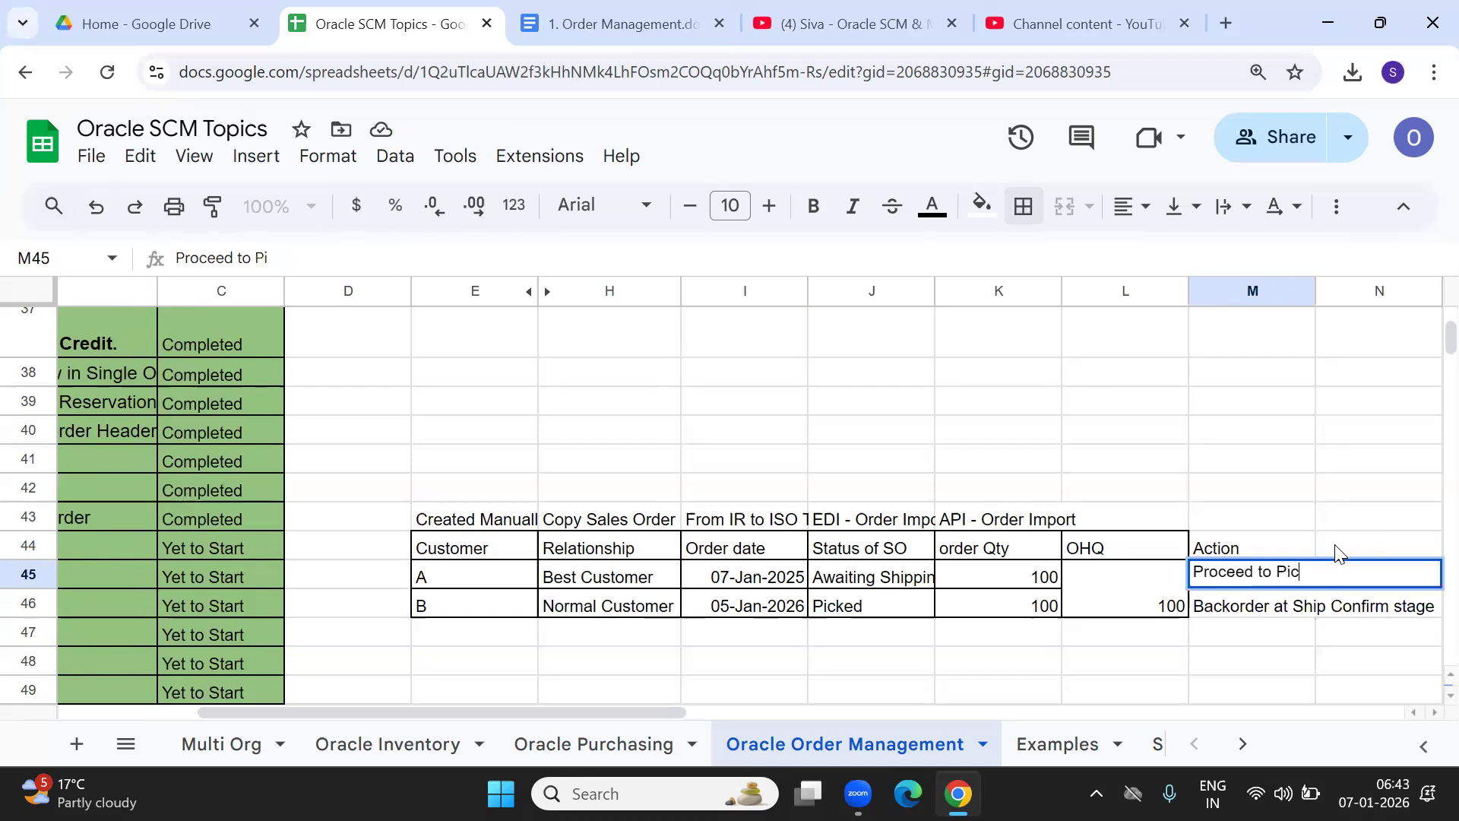
text(k and Shipp)
Commit the 'Proceed to Pick and Ship' note and put all borders on Action cells M44:M46.
key(Tab)
key(Left)
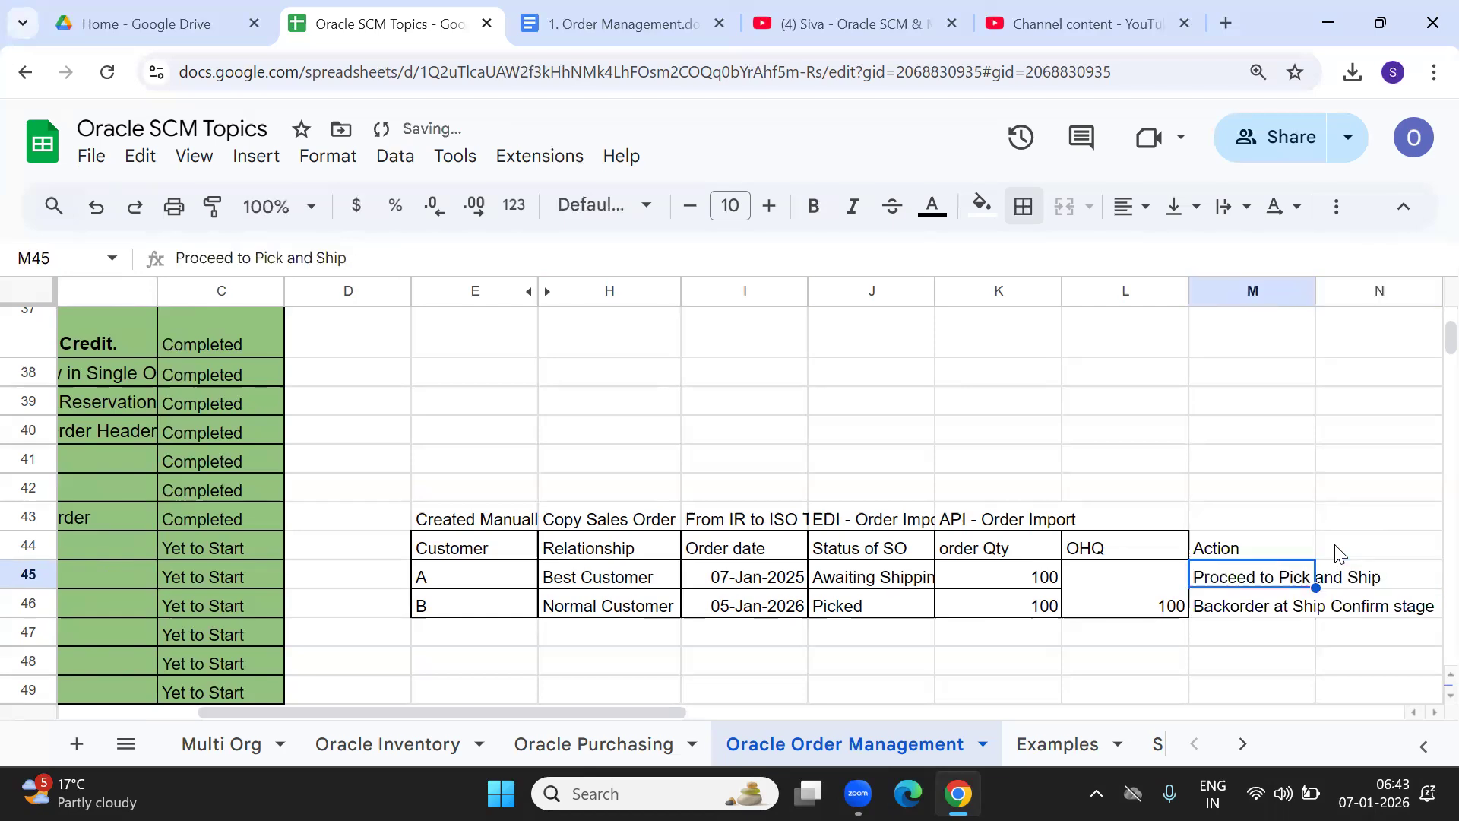
click(1225, 548)
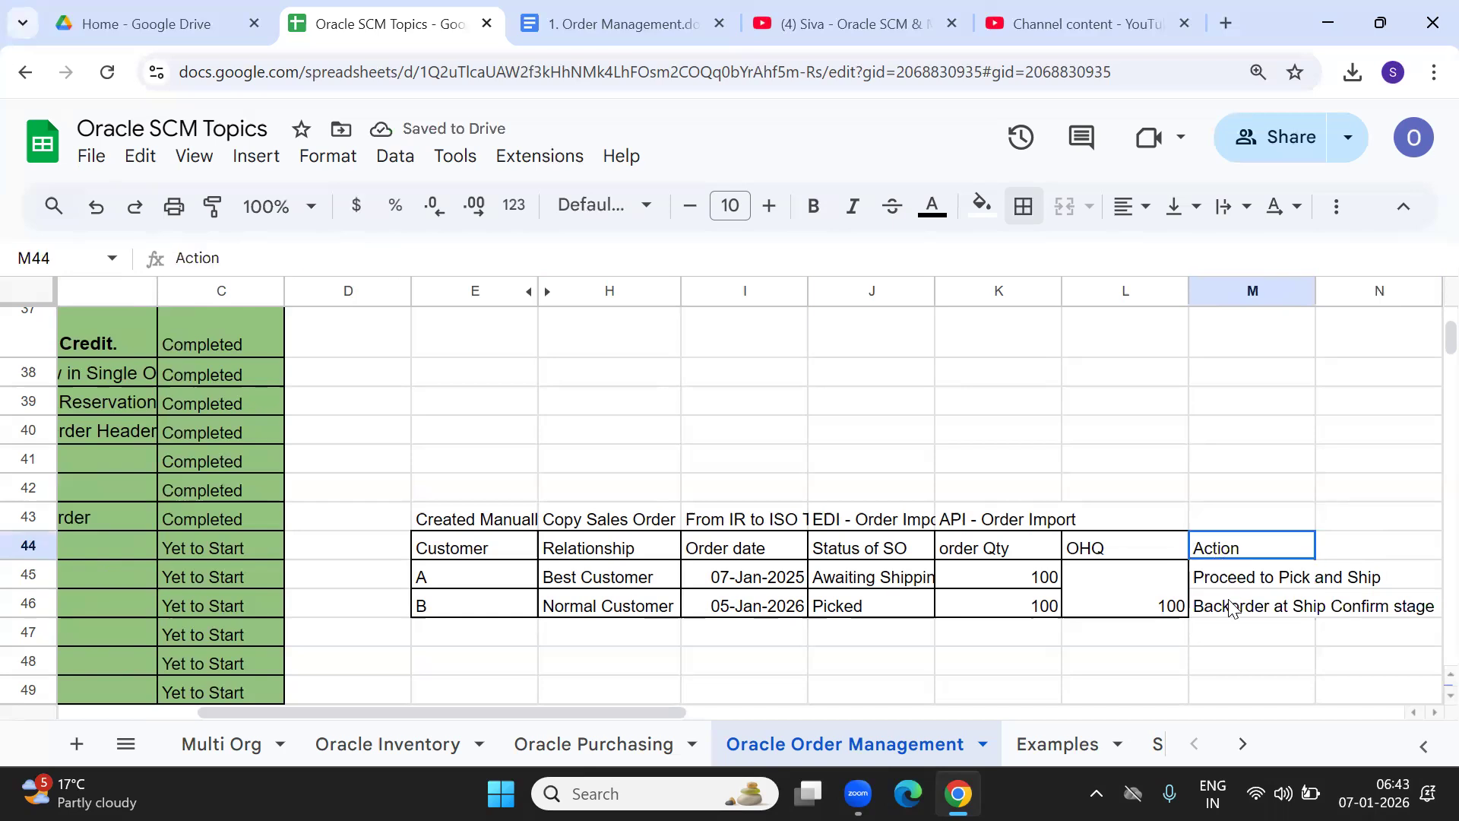
shift+click(1231, 608)
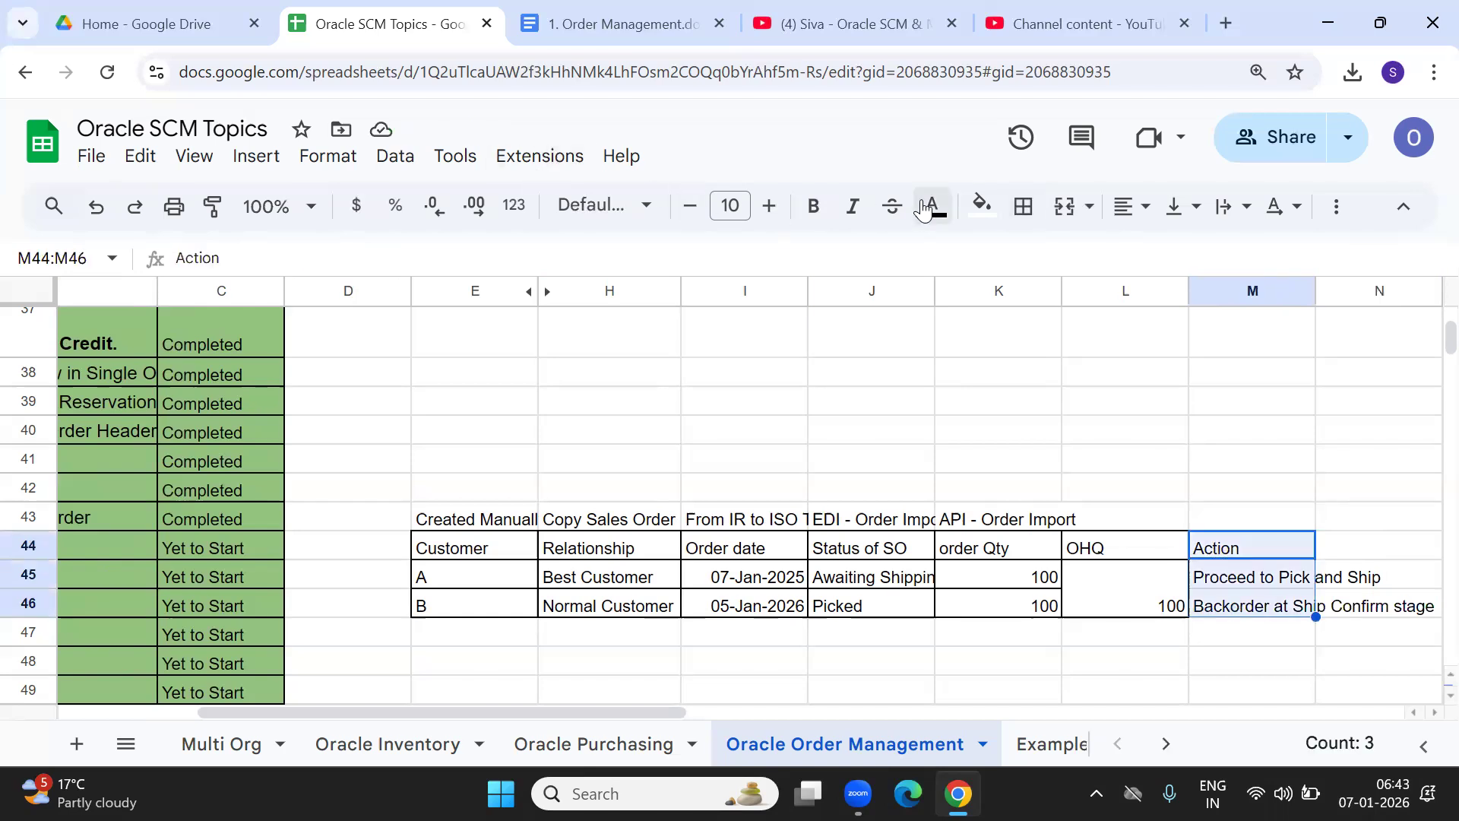
click(1023, 206)
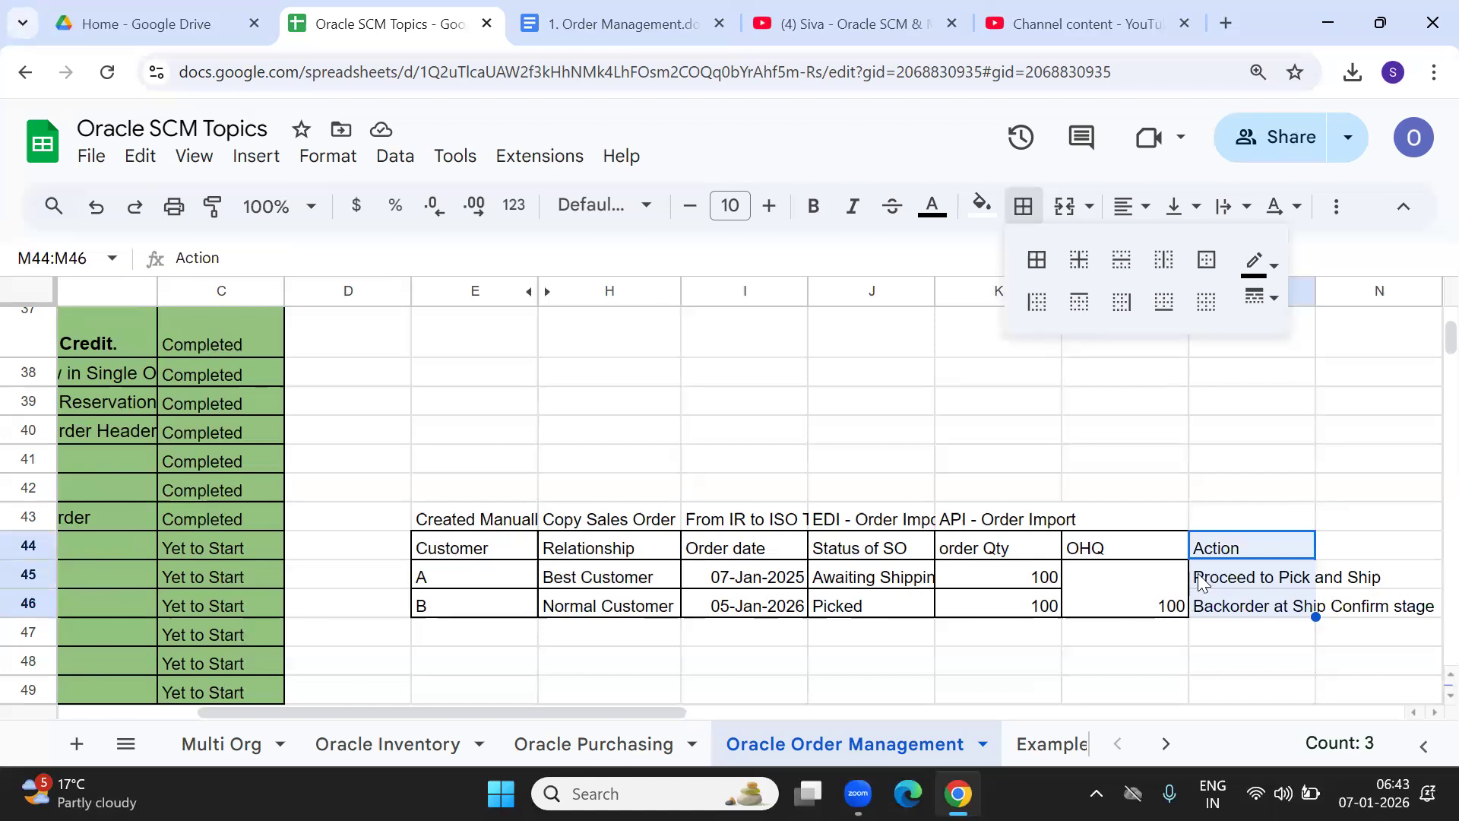
click(1040, 266)
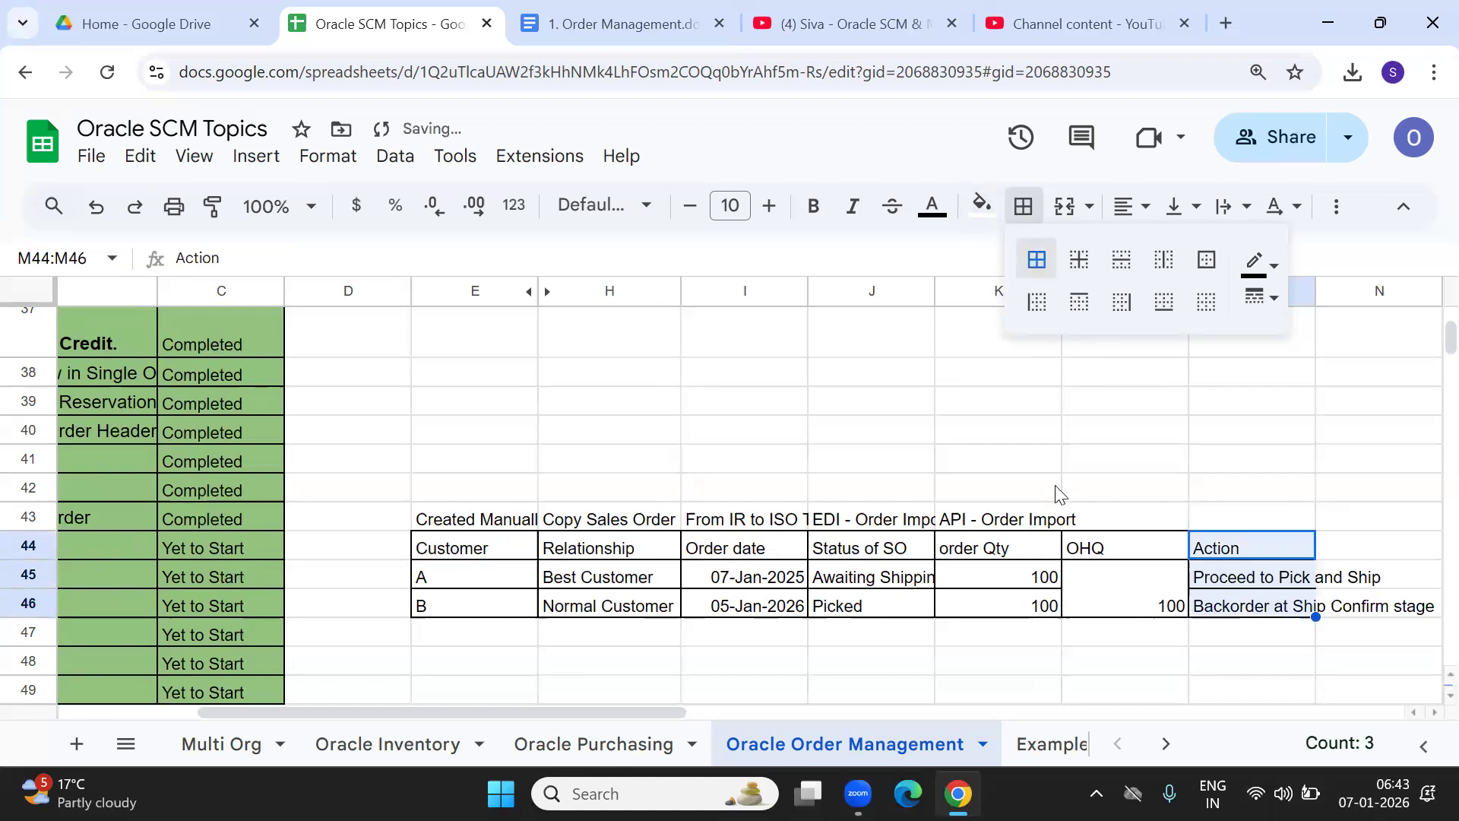
Auto-fit column M so both Action notes show fully, then review customers A and B rows.
click(1269, 581)
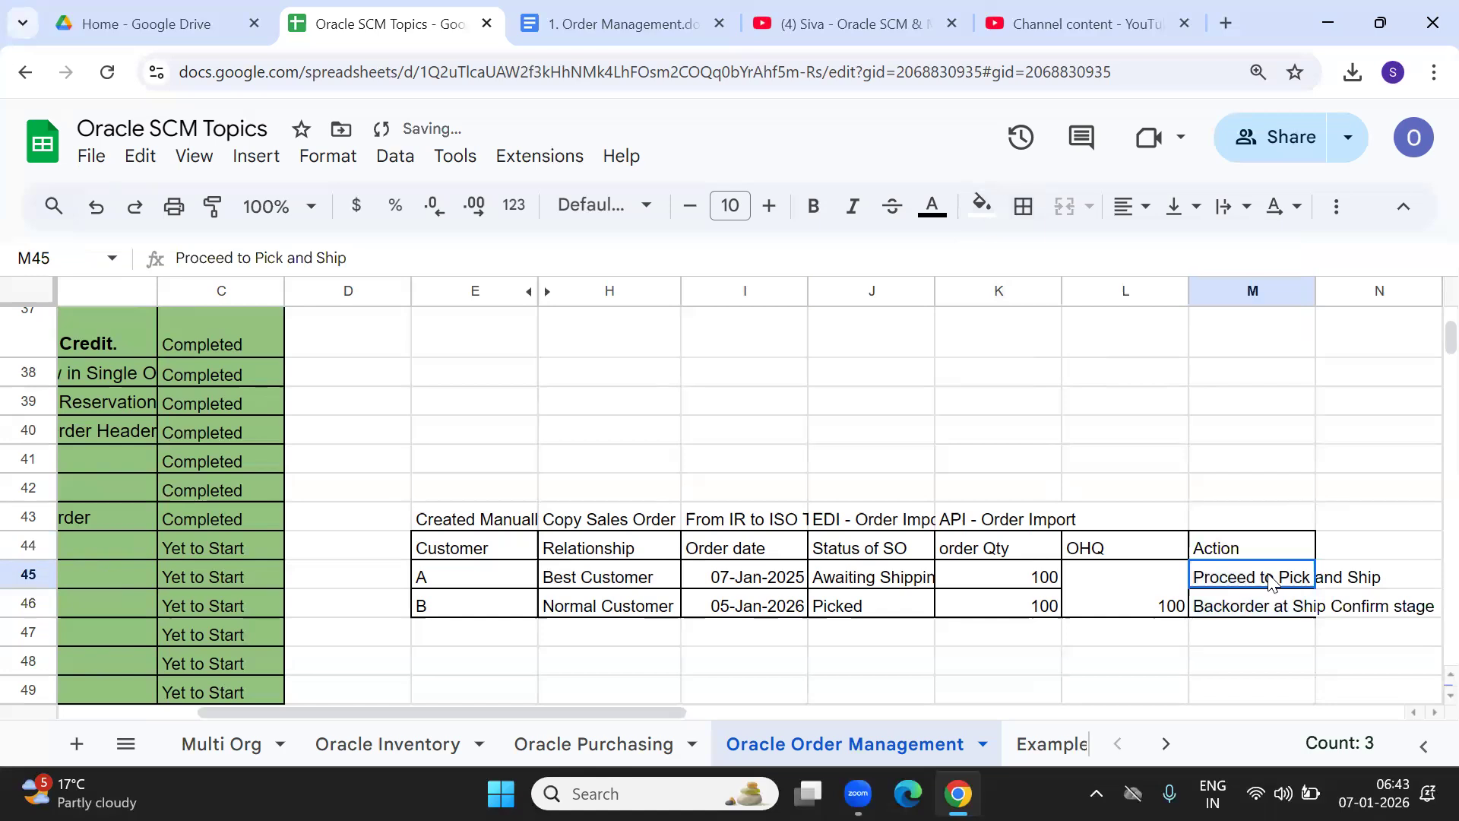
double_click(1313, 286)
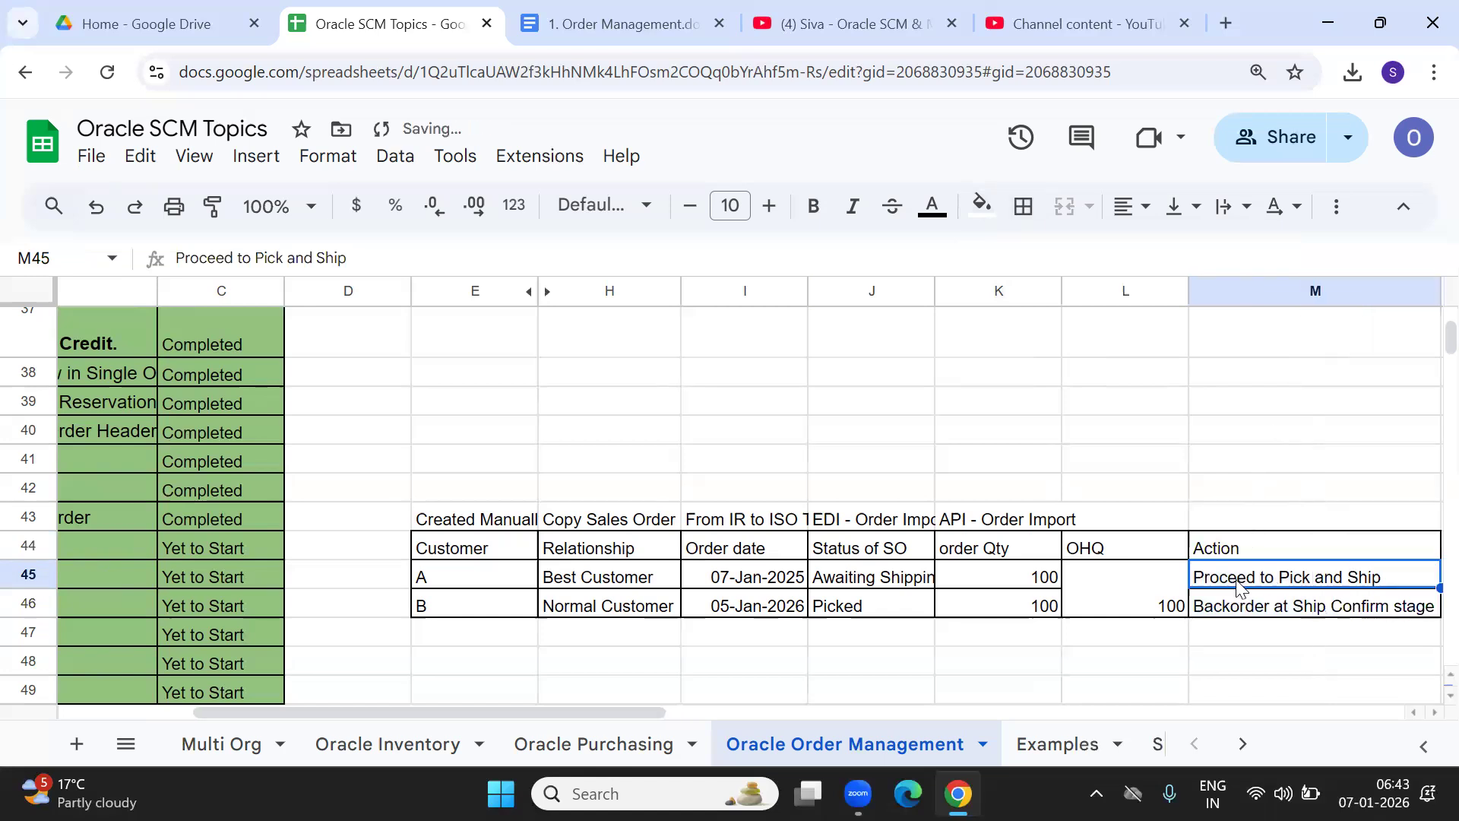
key(Left)
key(Left)
key(Left)
key(Left)
key(Left)
key(Left)
key(Left)
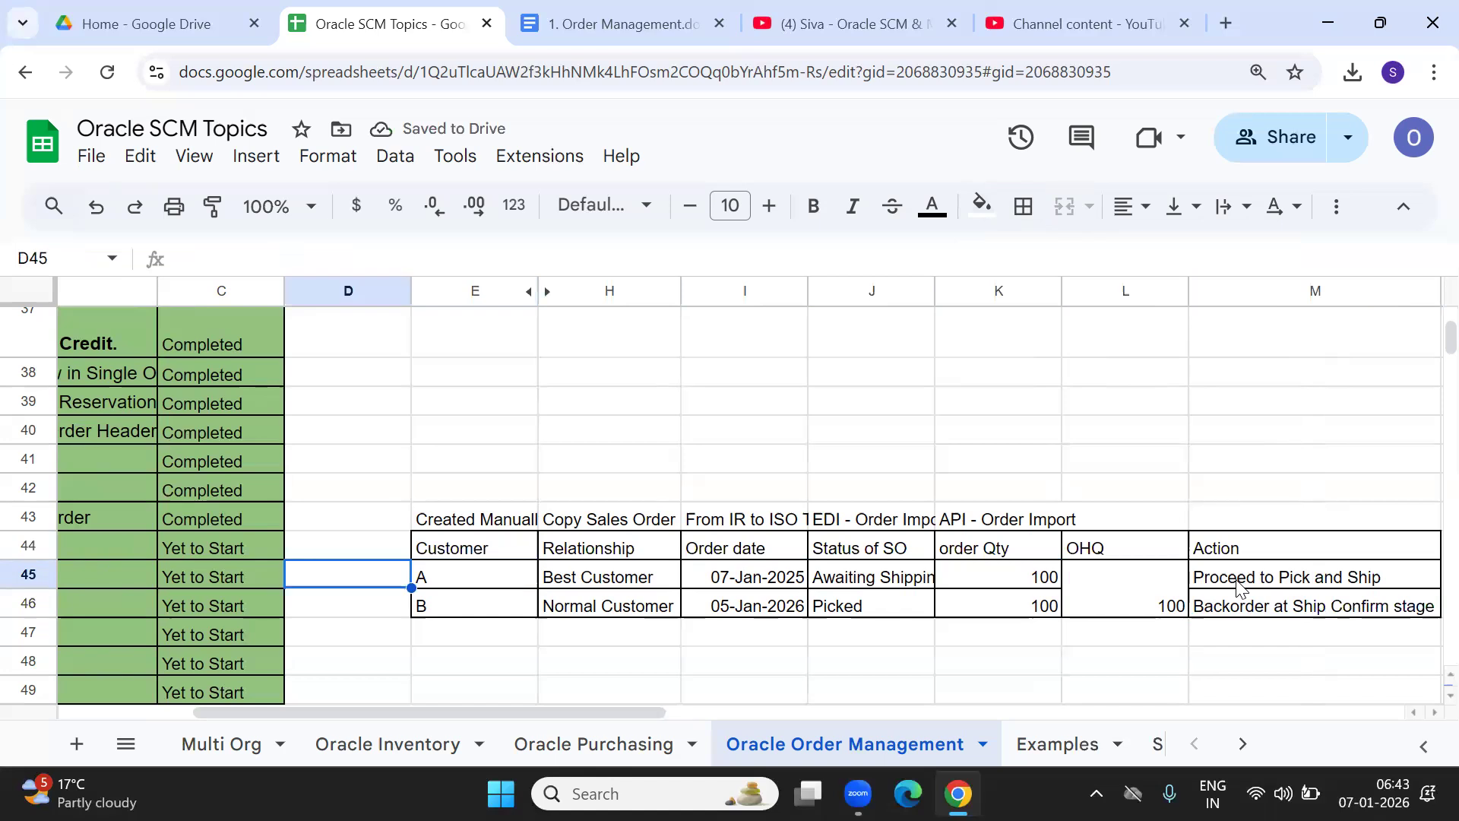
key(Right)
key(Right)
key(Right)
key(Right)
key(Right)
key(Right)
key(Right)
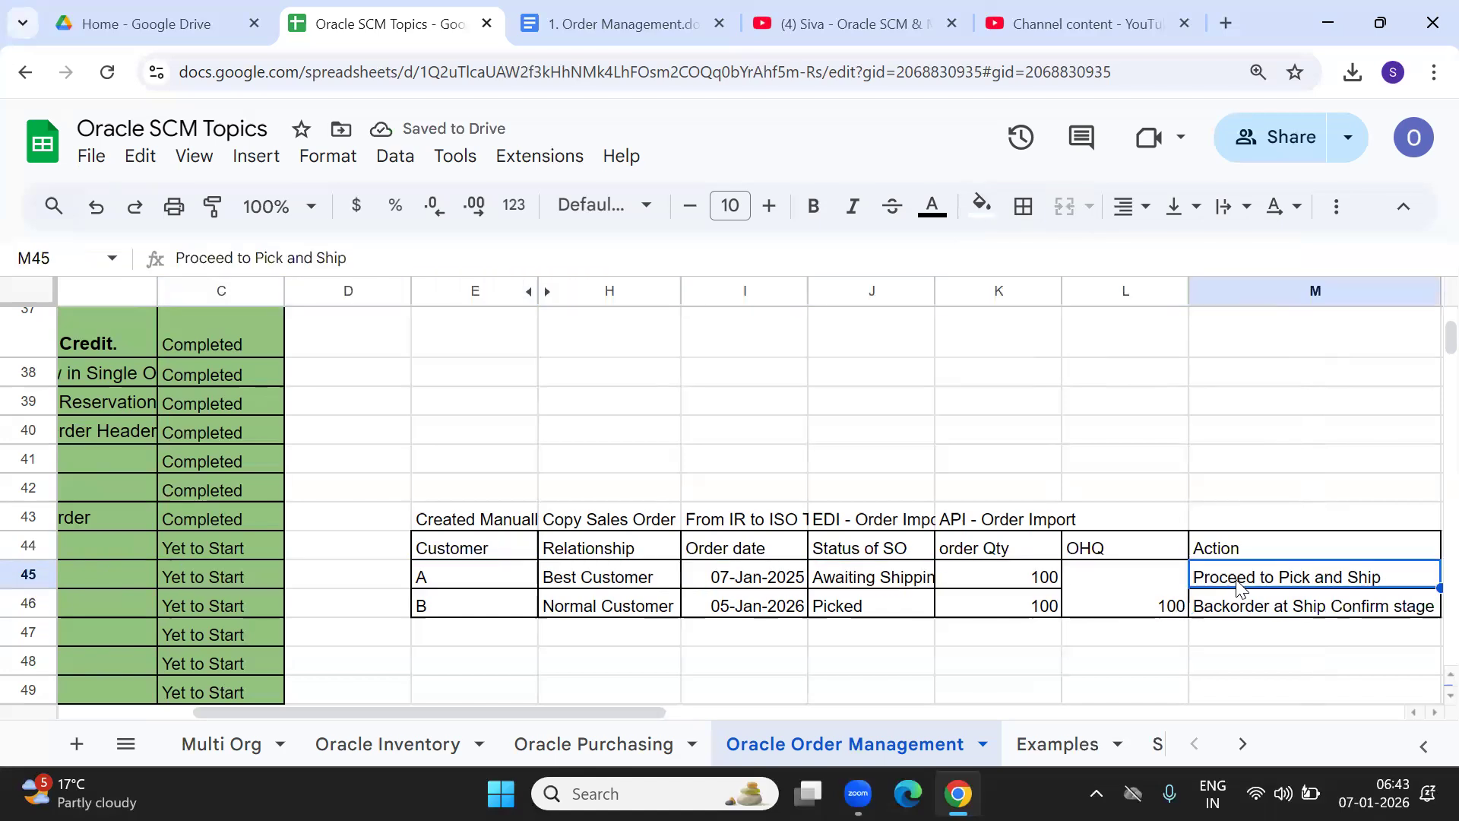
key(Down)
key(Down)
key(Up)
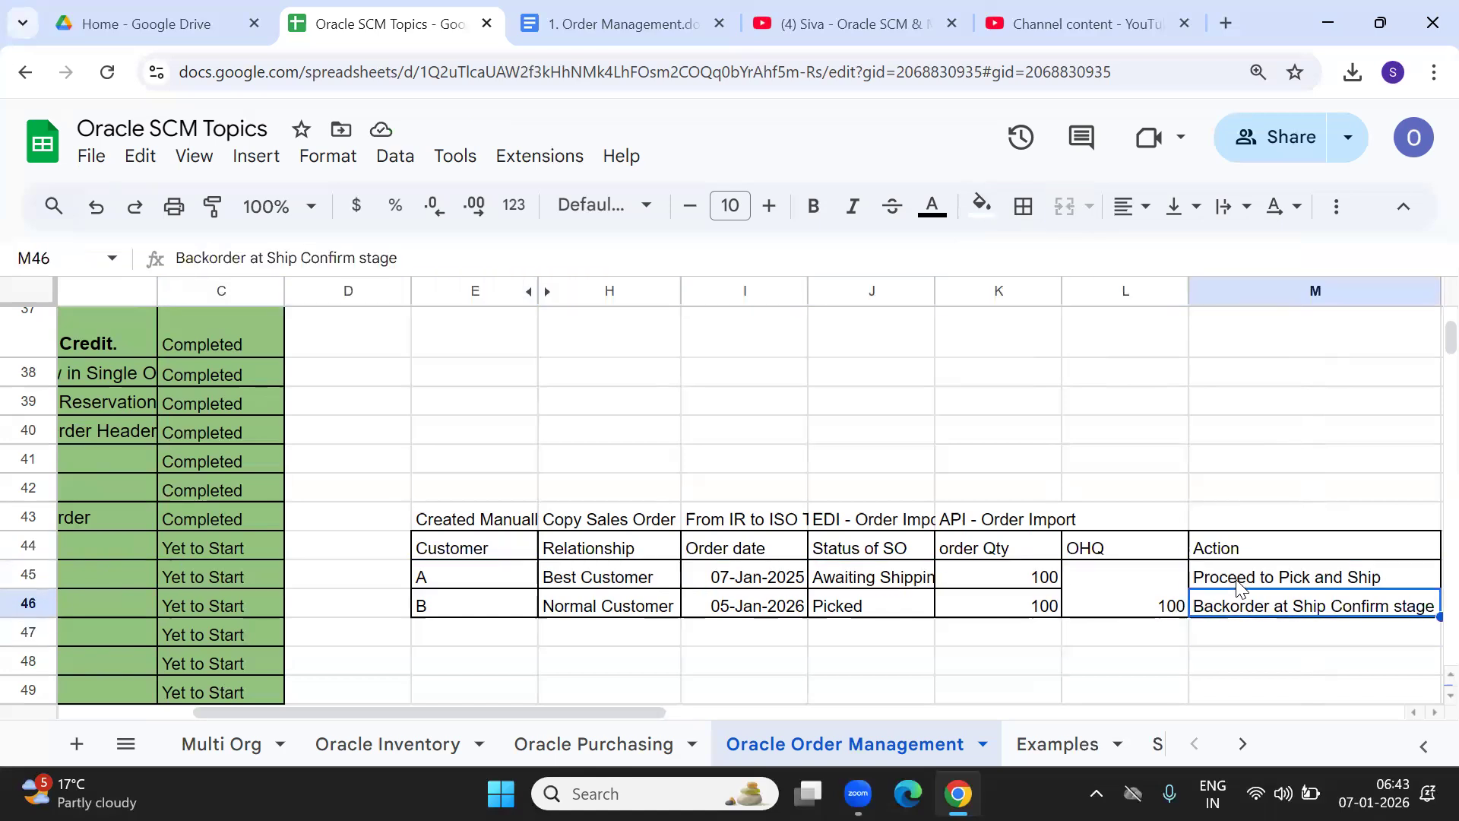
key(Left)
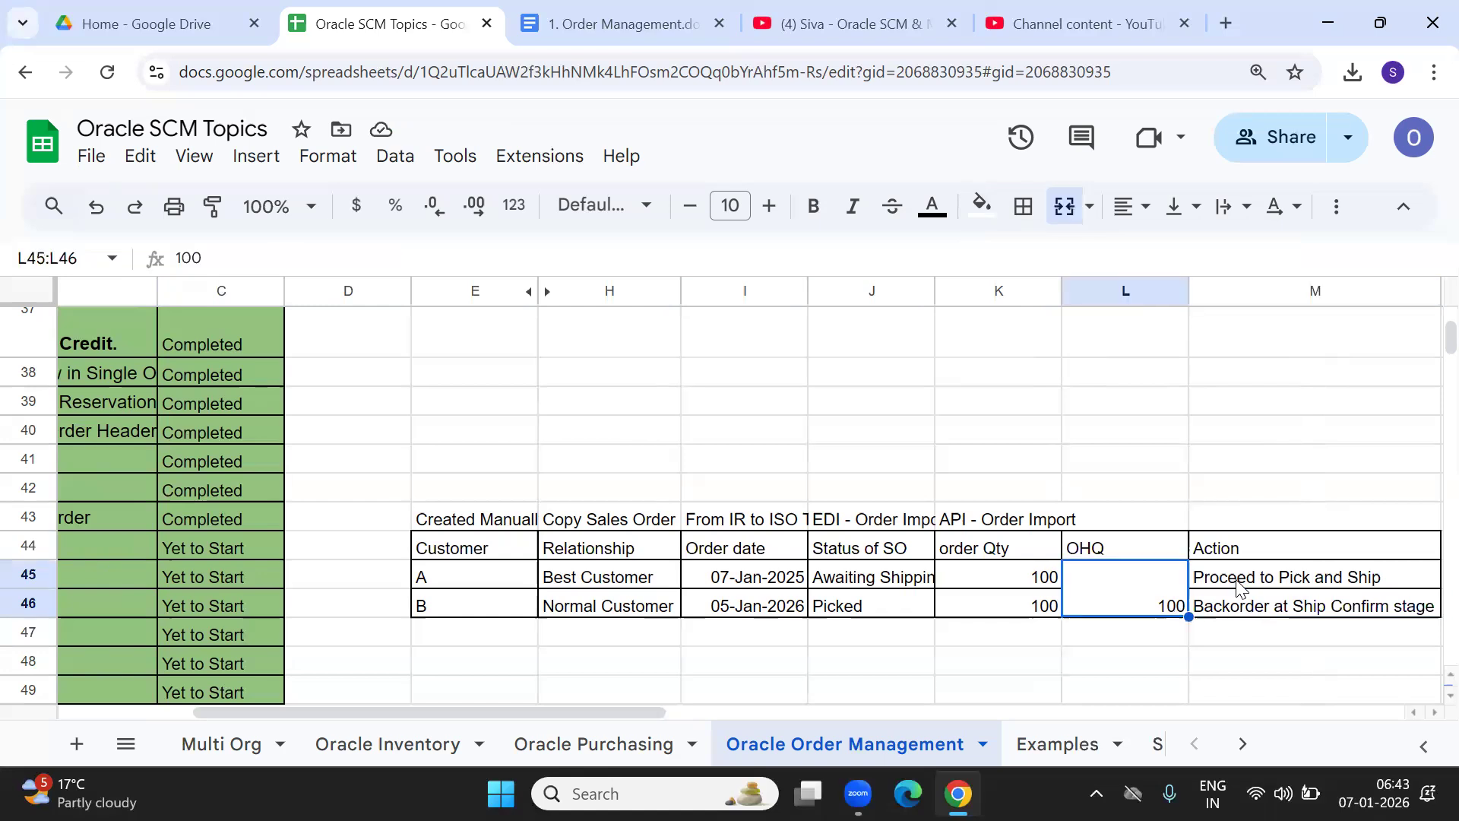
key(Right)
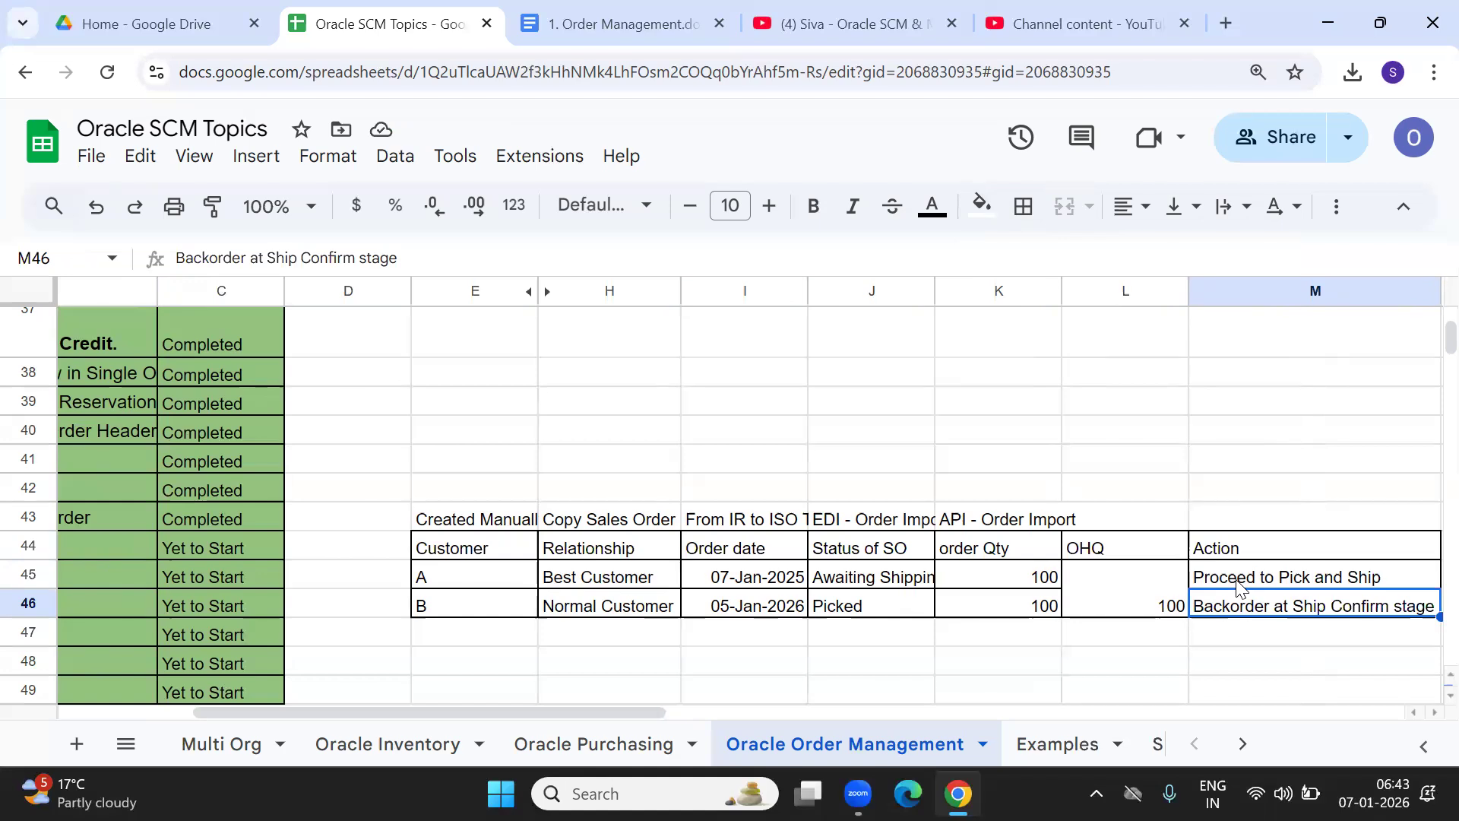
key(Left)
key(Left)
key(Left)
key(Left)
key(Left)
key(Left)
key(Left)
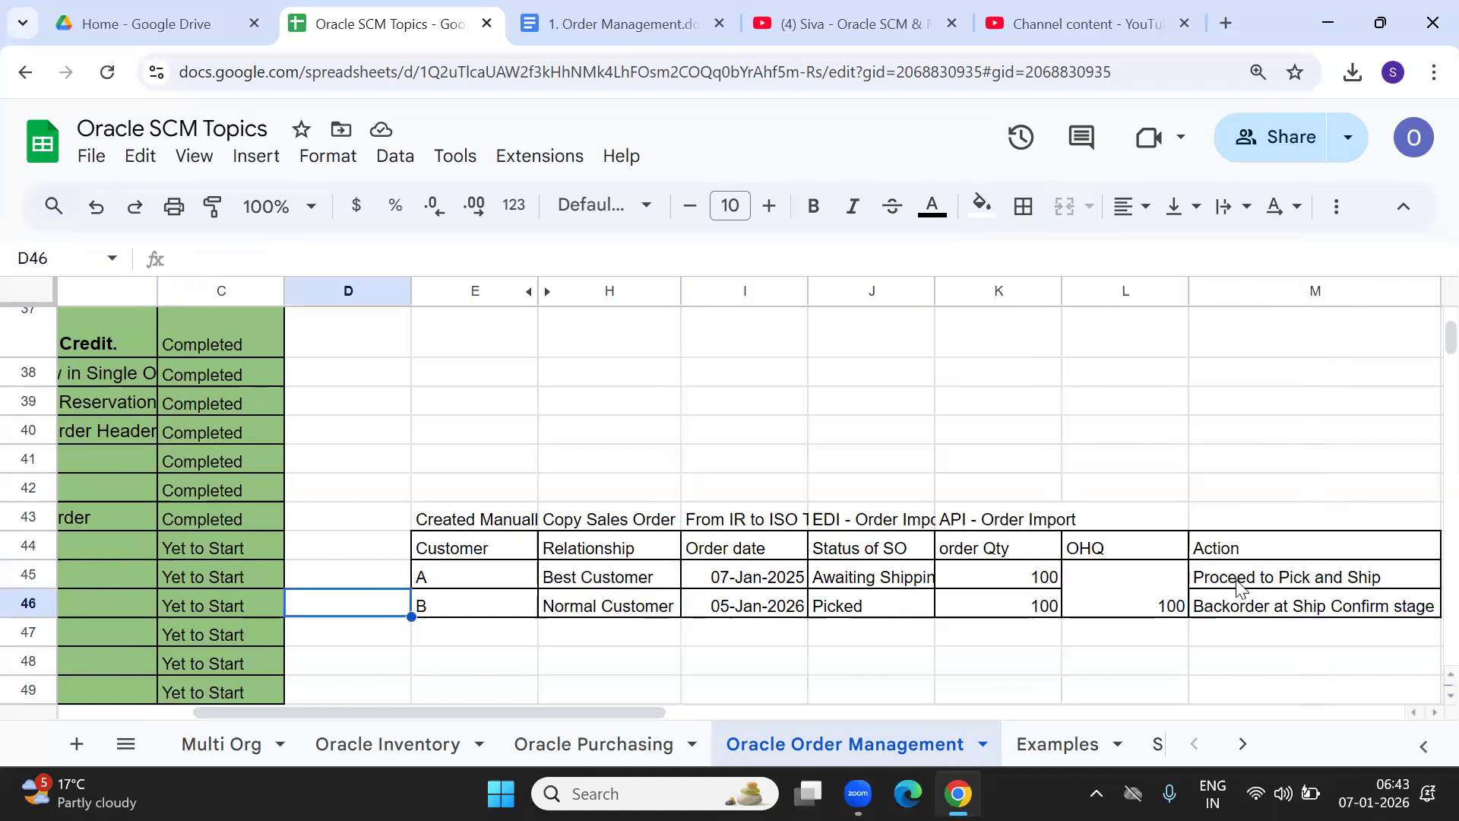
key(Down)
key(Down)
key(Down)
key(Down)
key(Down)
key(Down)
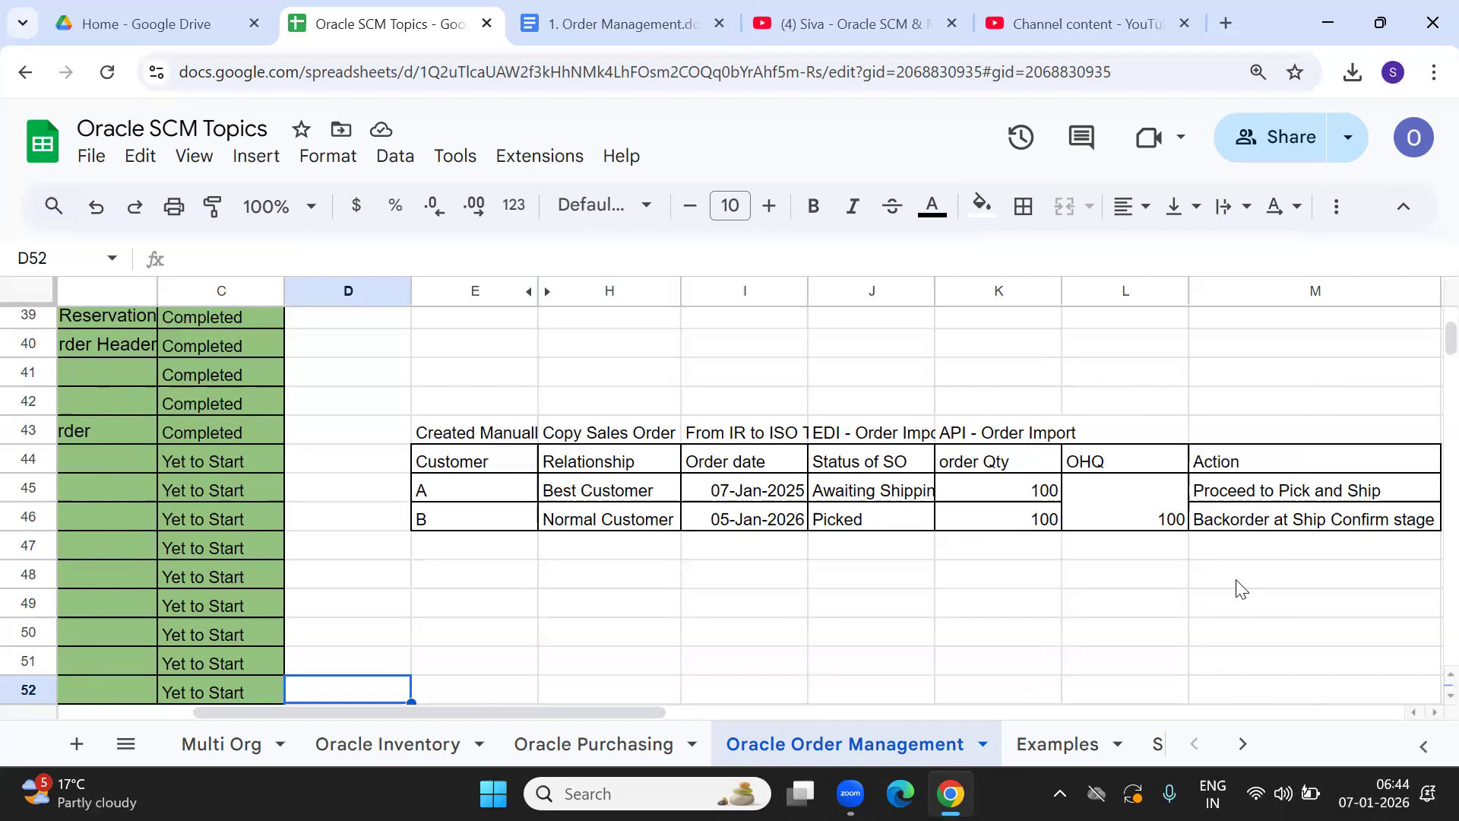
key(Up)
key(Up)
key(Up)
key(Up)
key(Up)
key(Up)
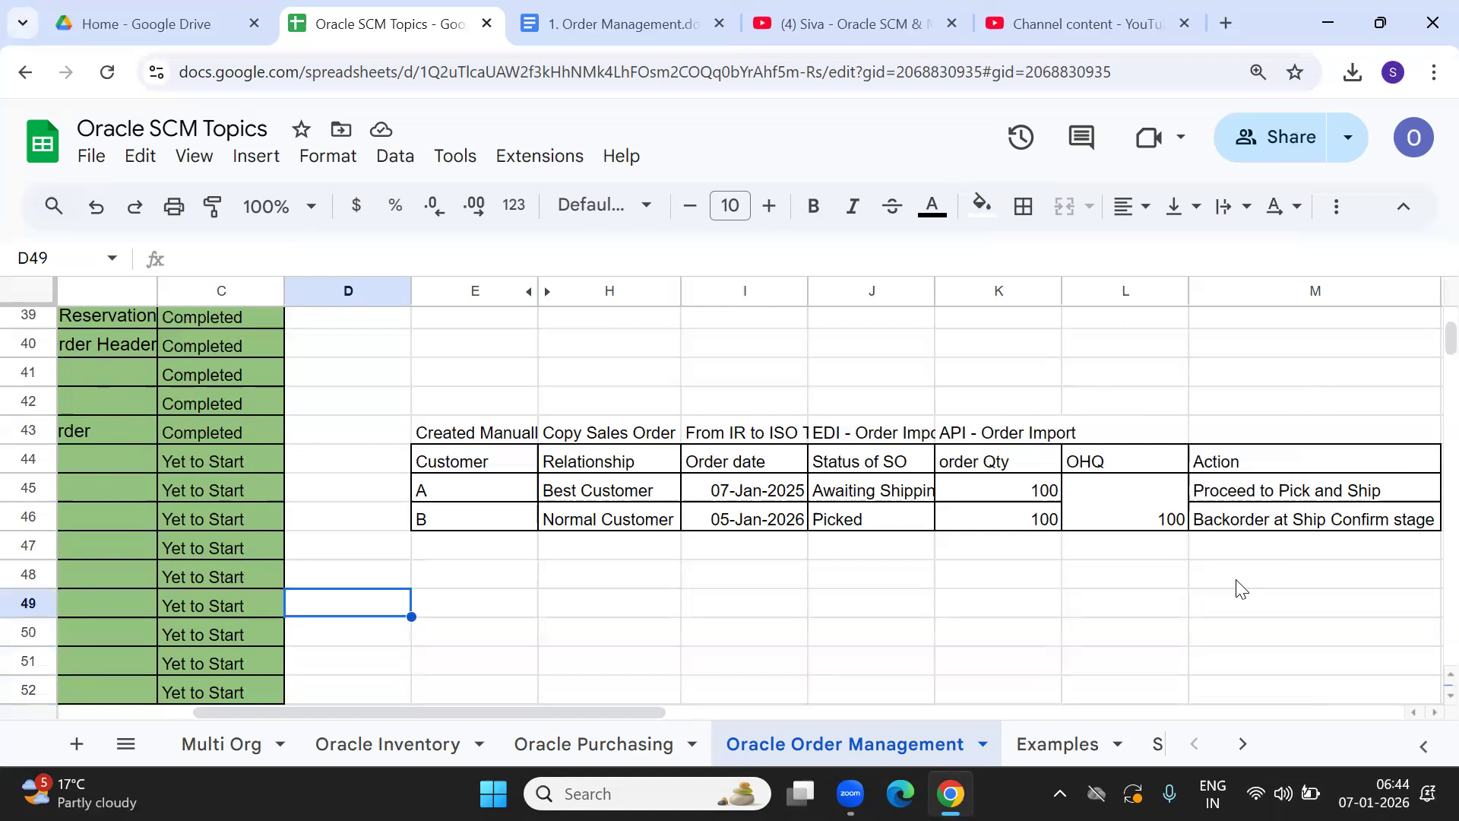
key(Right)
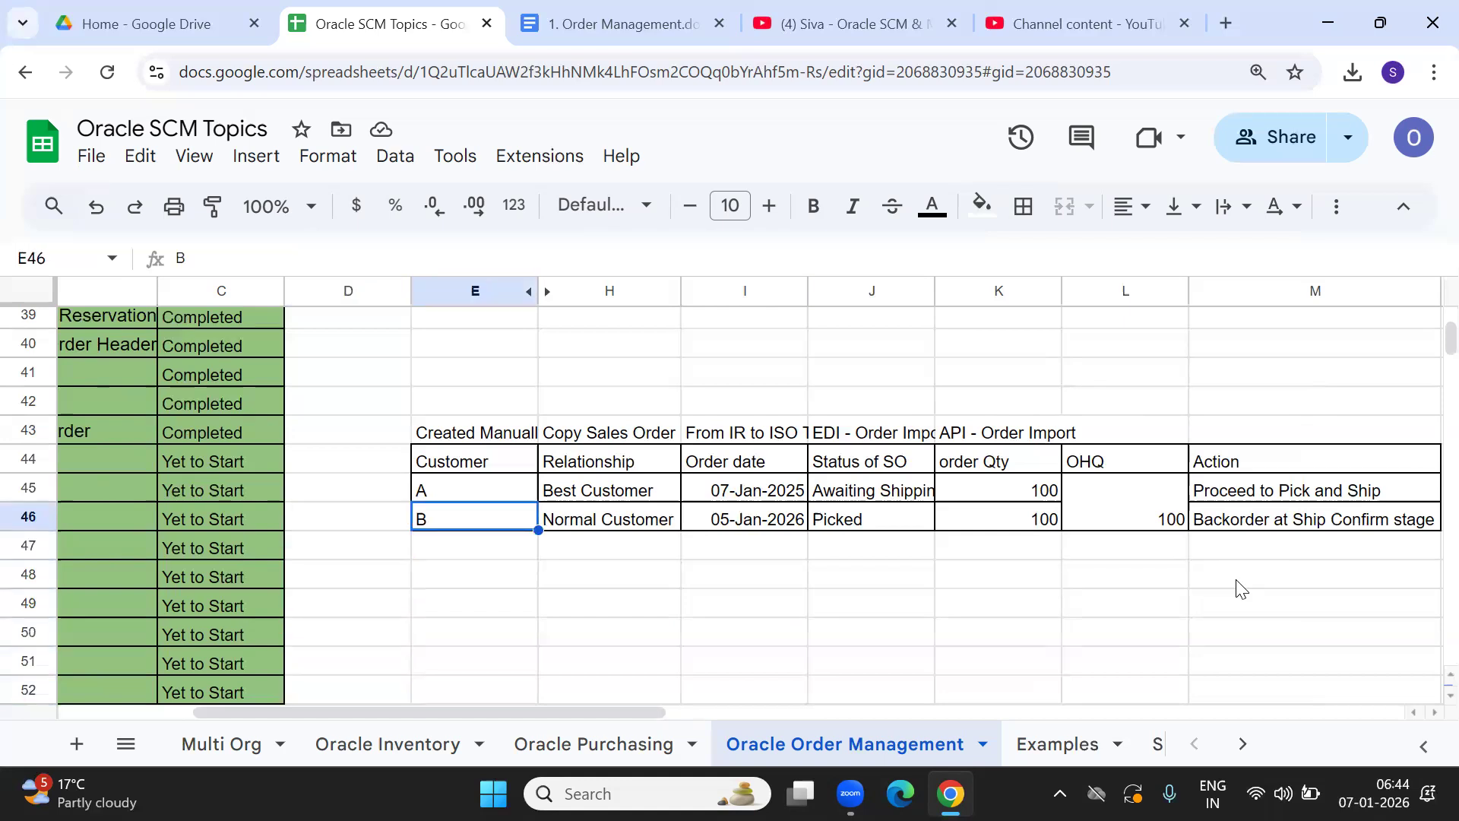
key(Down)
key(Down)
key(Down)
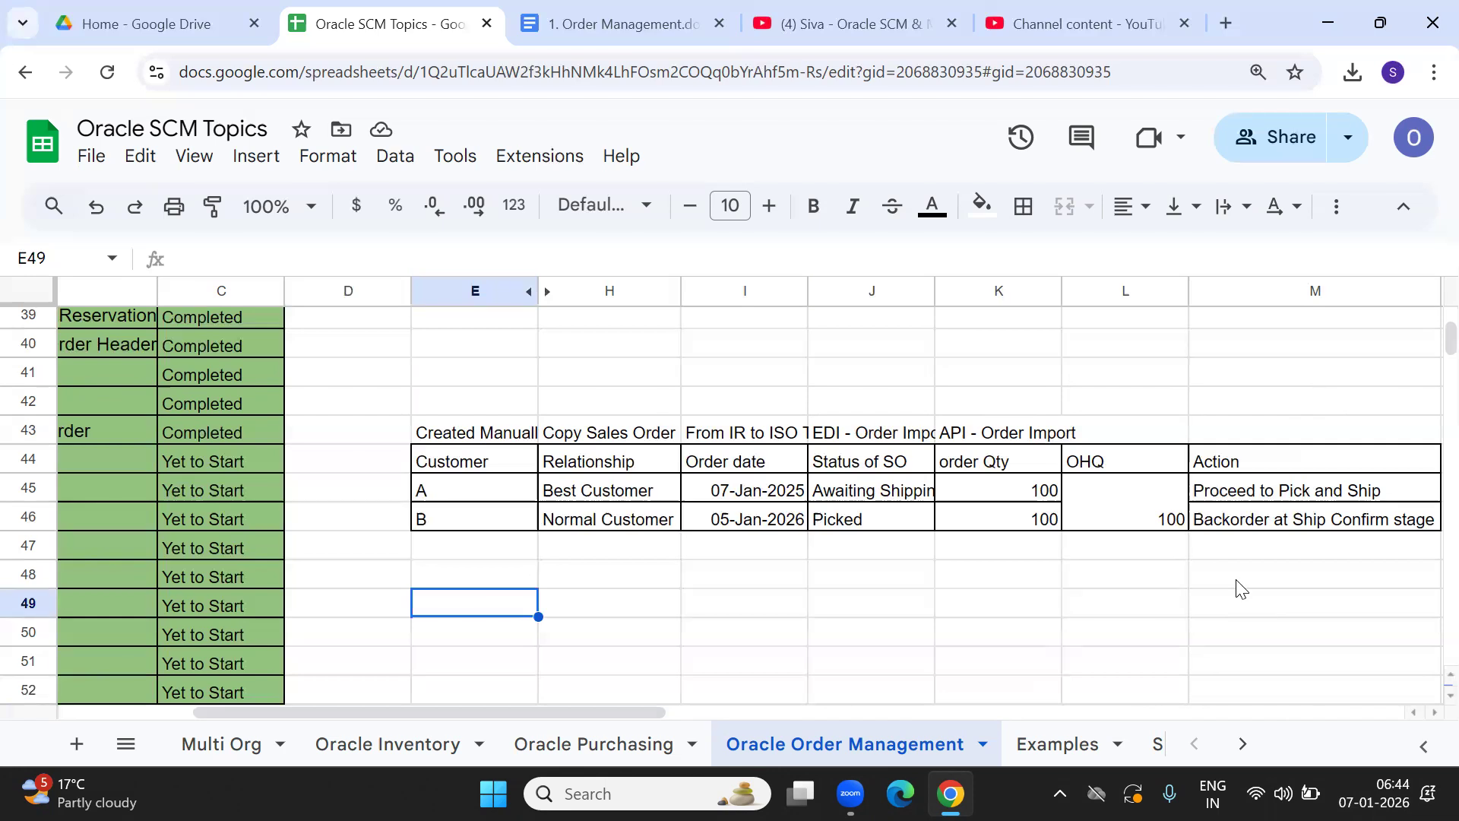
key(Up)
key(Up)
key(Up)
key(Right)
key(Right)
key(Right)
key(Right)
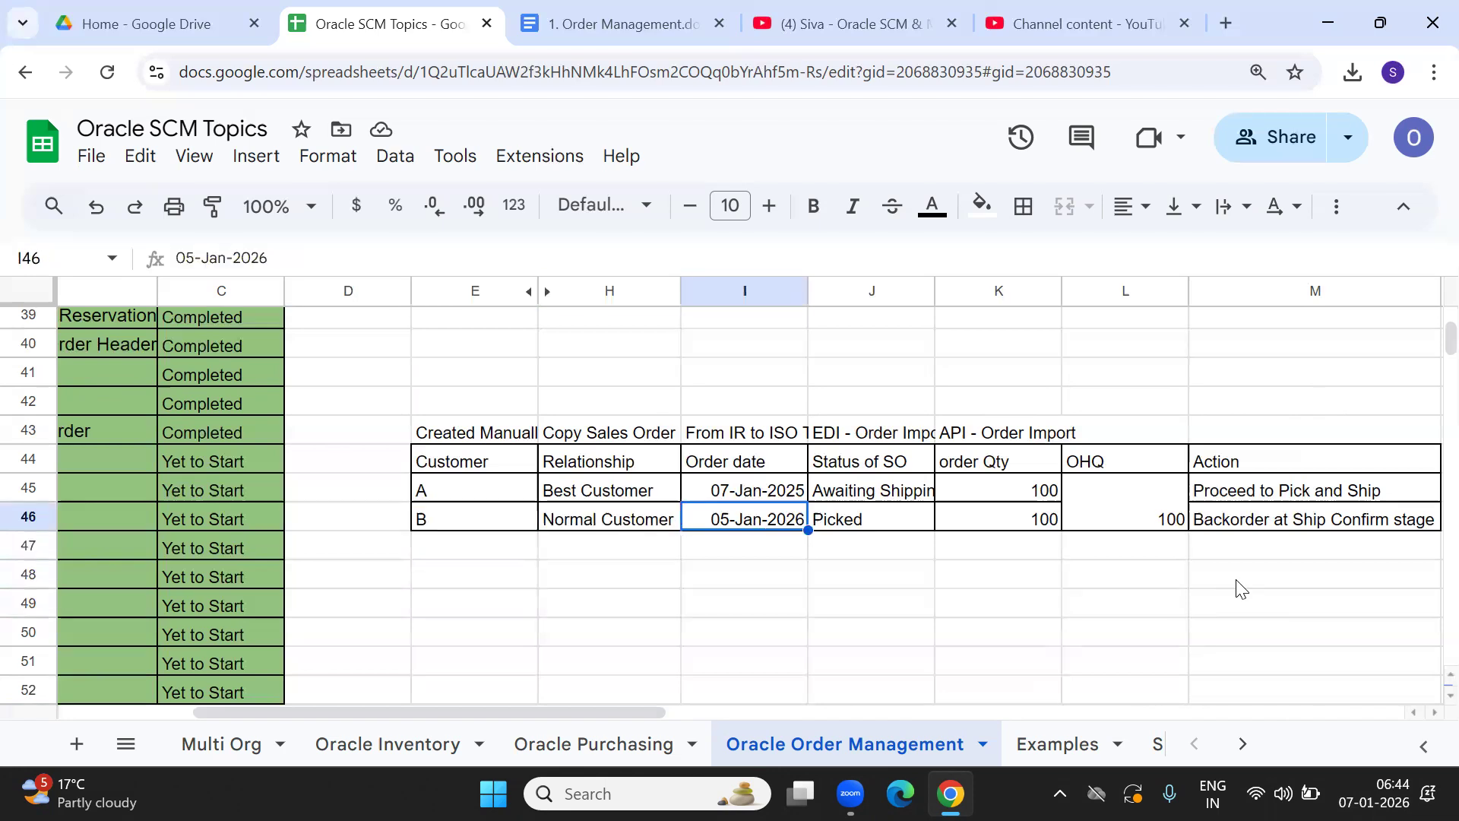
key(Right)
key(Right)
key(Right)
key(Left)
key(Left)
key(Left)
key(Left)
key(Left)
key(Left)
key(Left)
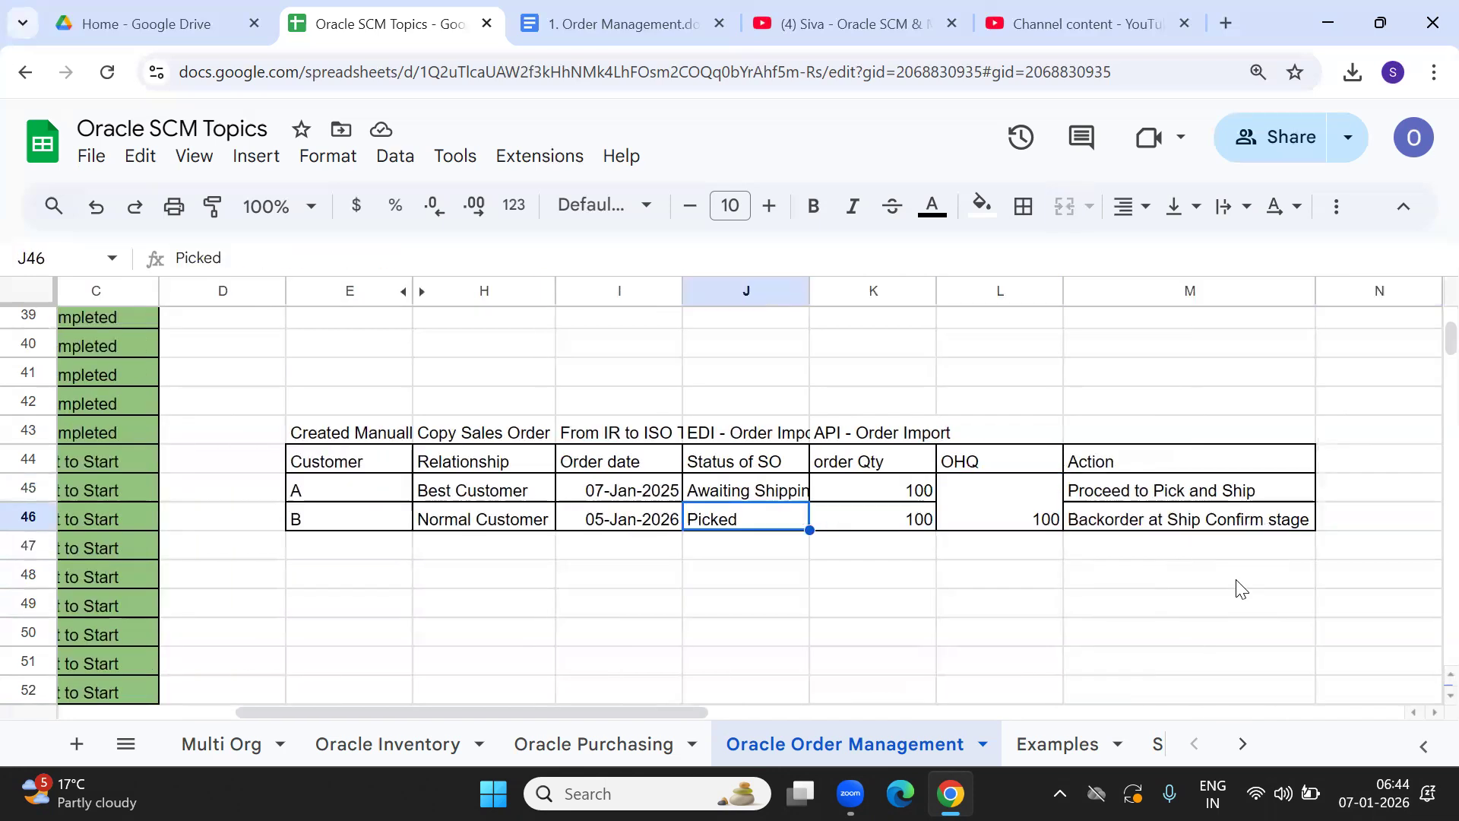
key(Left)
key(Left)
key(Left)
key(Left)
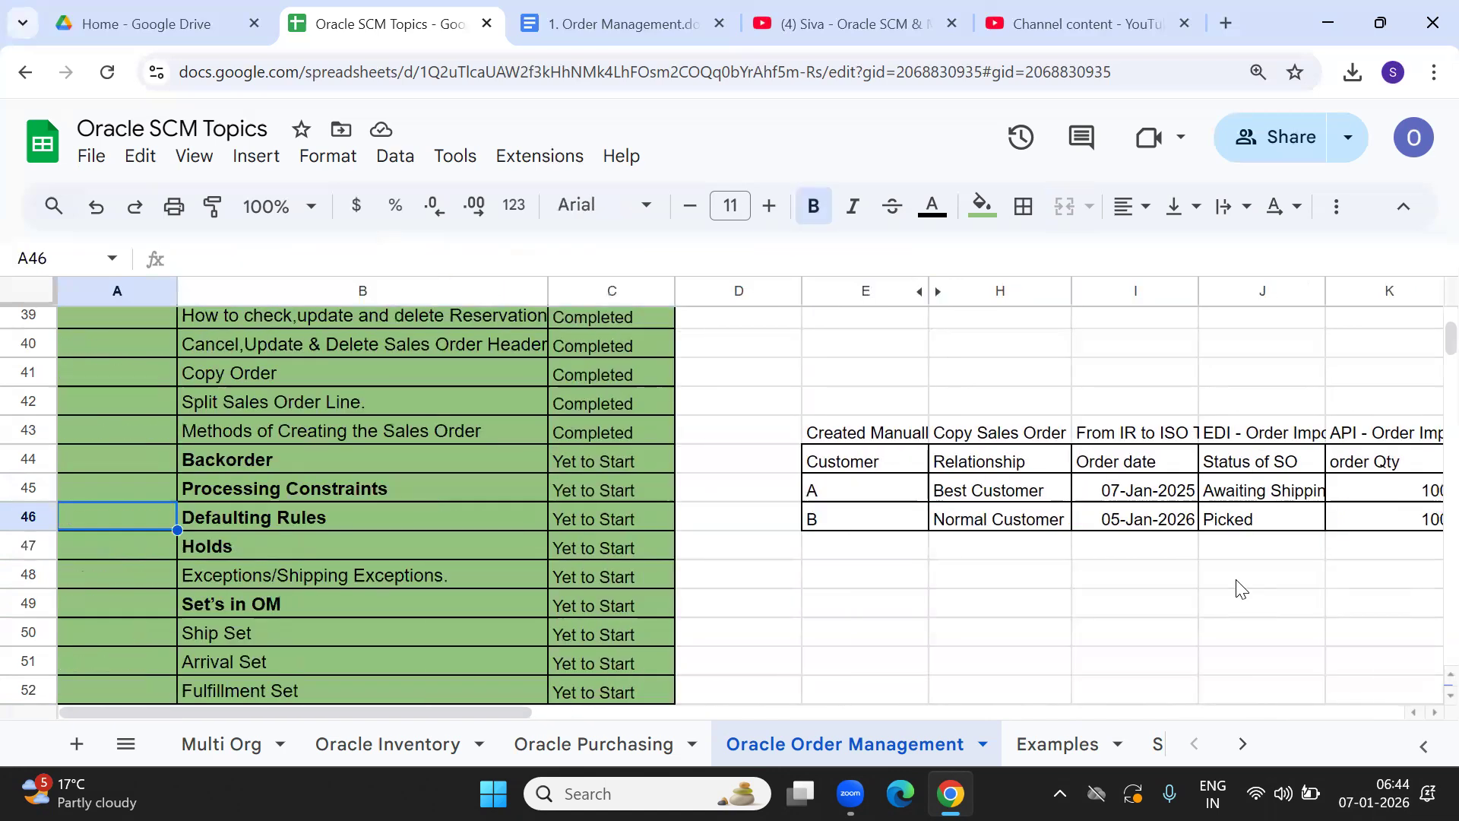
key(Right)
key(Right)
key(Right)
key(Right)
key(Right)
key(Right)
key(Right)
key(Right)
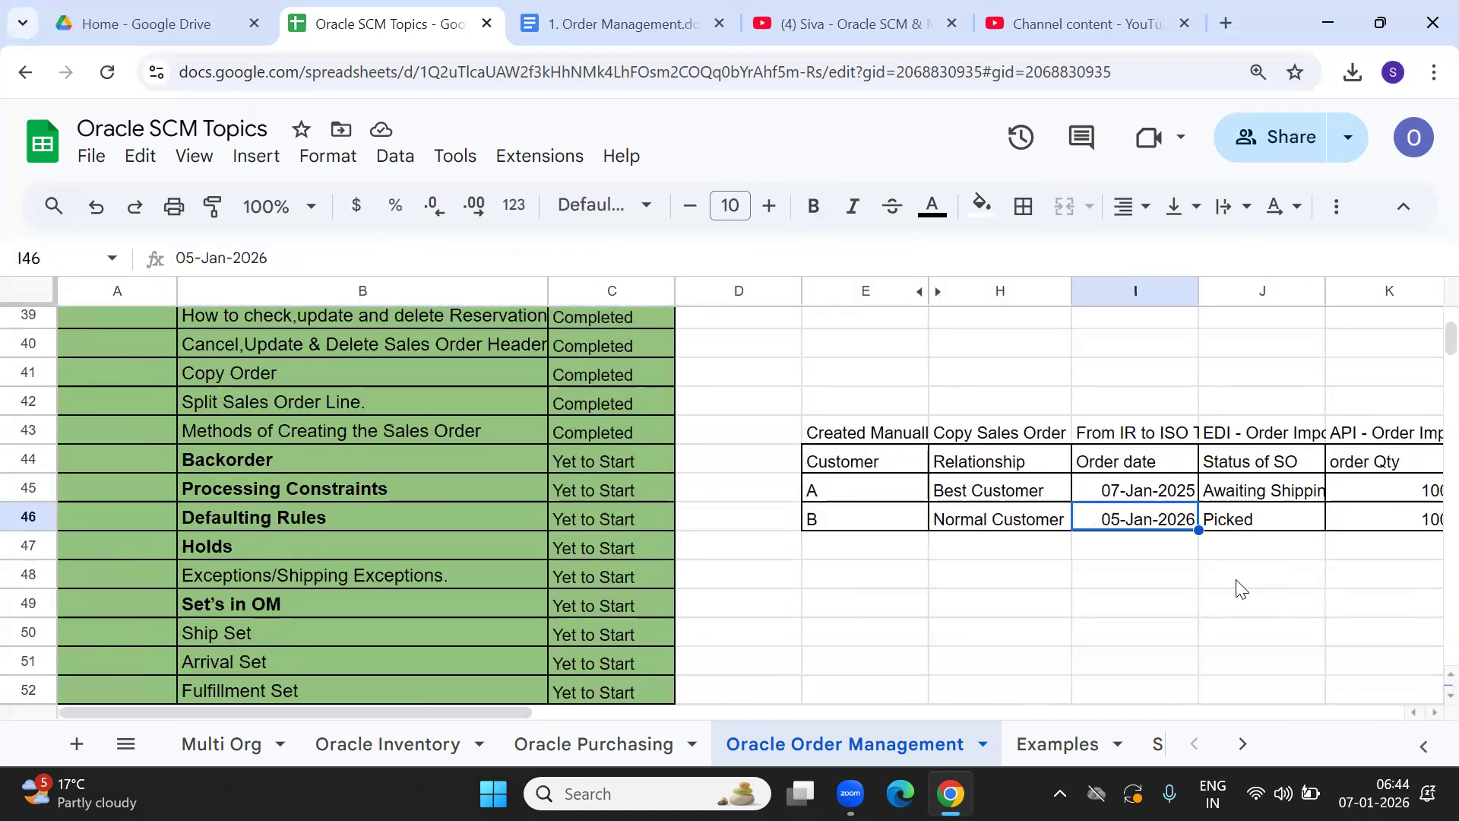
key(Right)
key(Right)
key(Right)
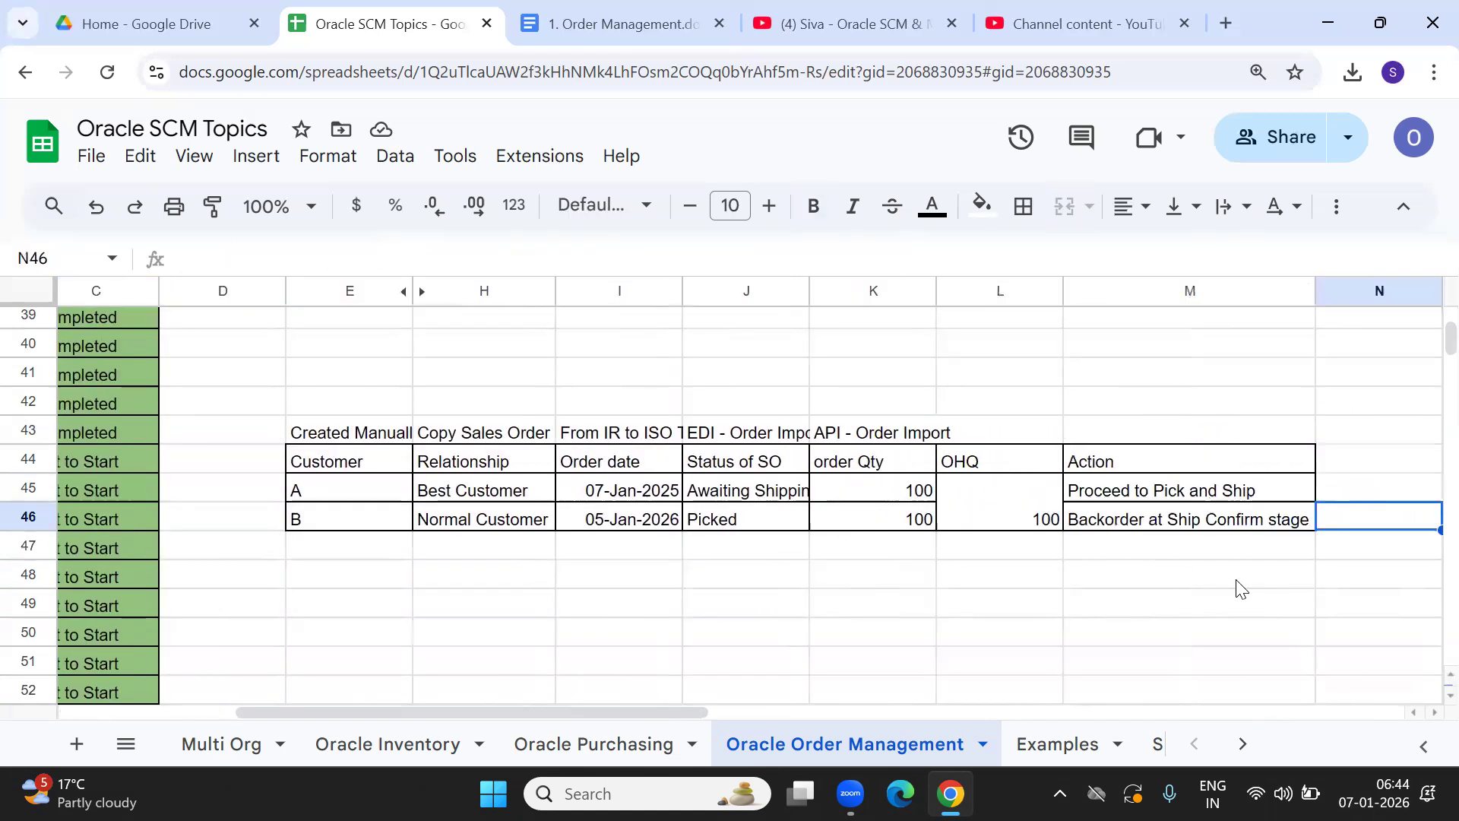
click(342, 445)
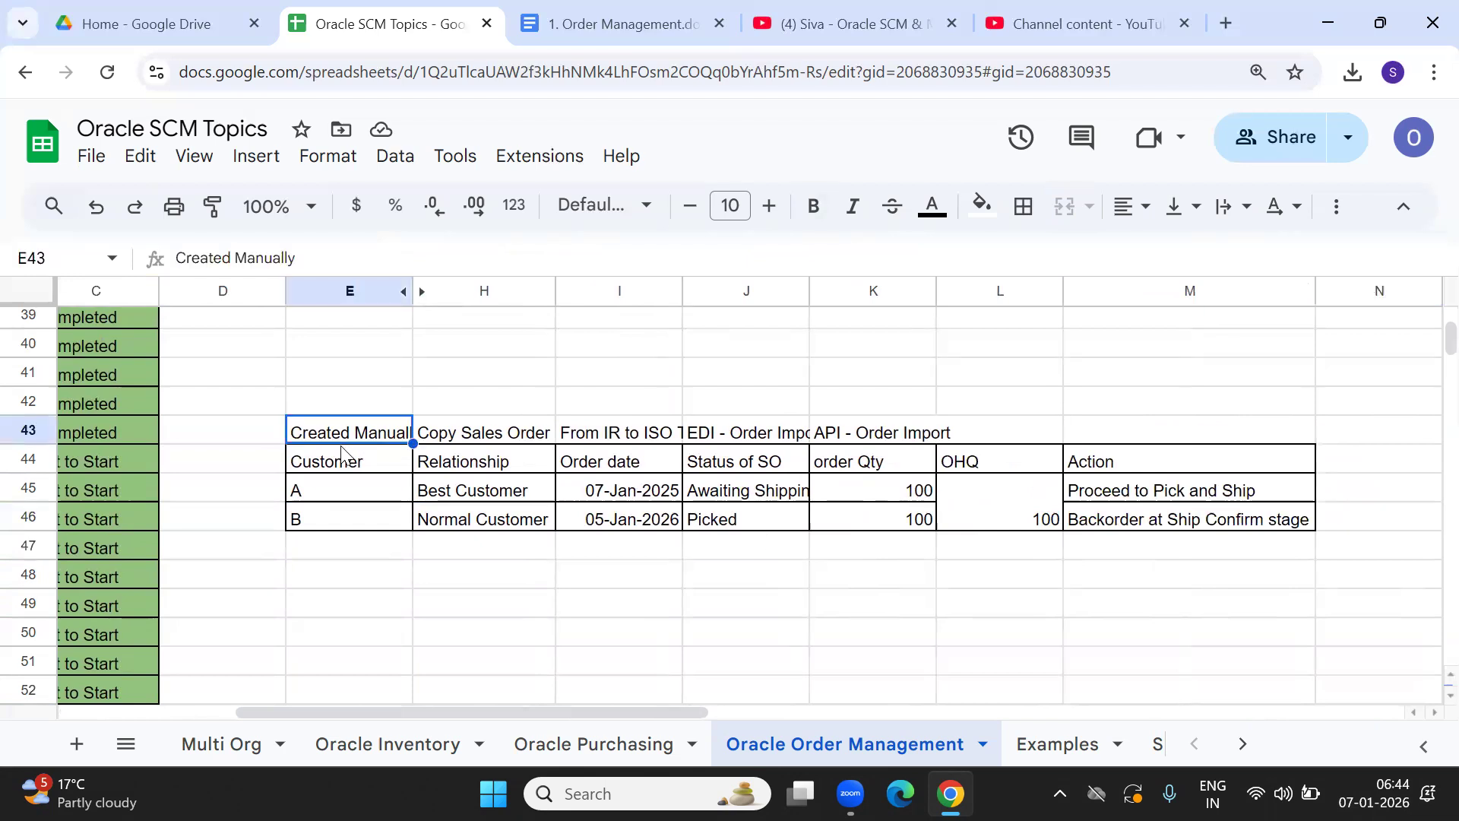
click(343, 459)
double_click(345, 463)
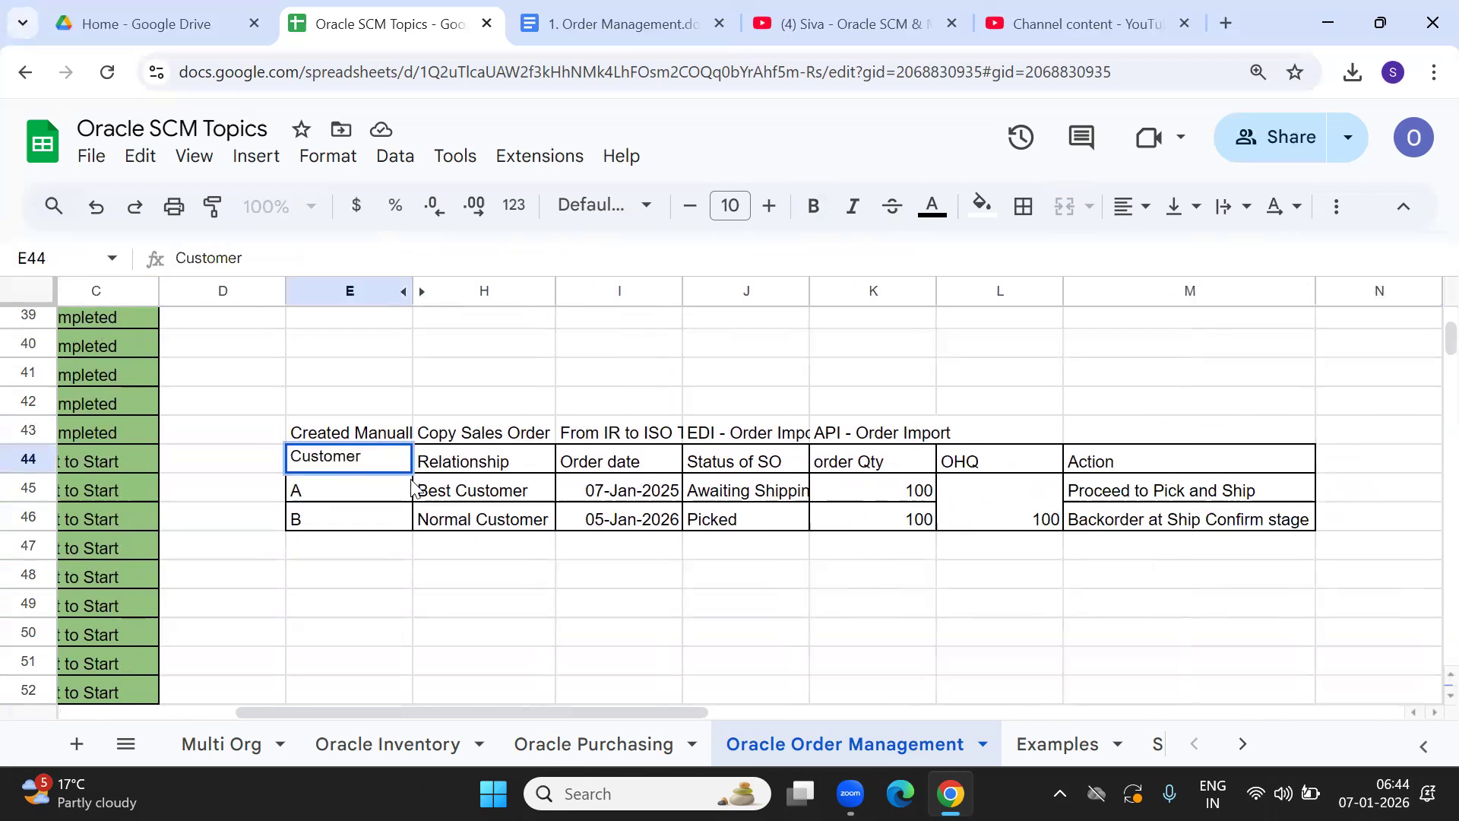
click(368, 567)
drag(368, 567, 495, 576)
click(619, 576)
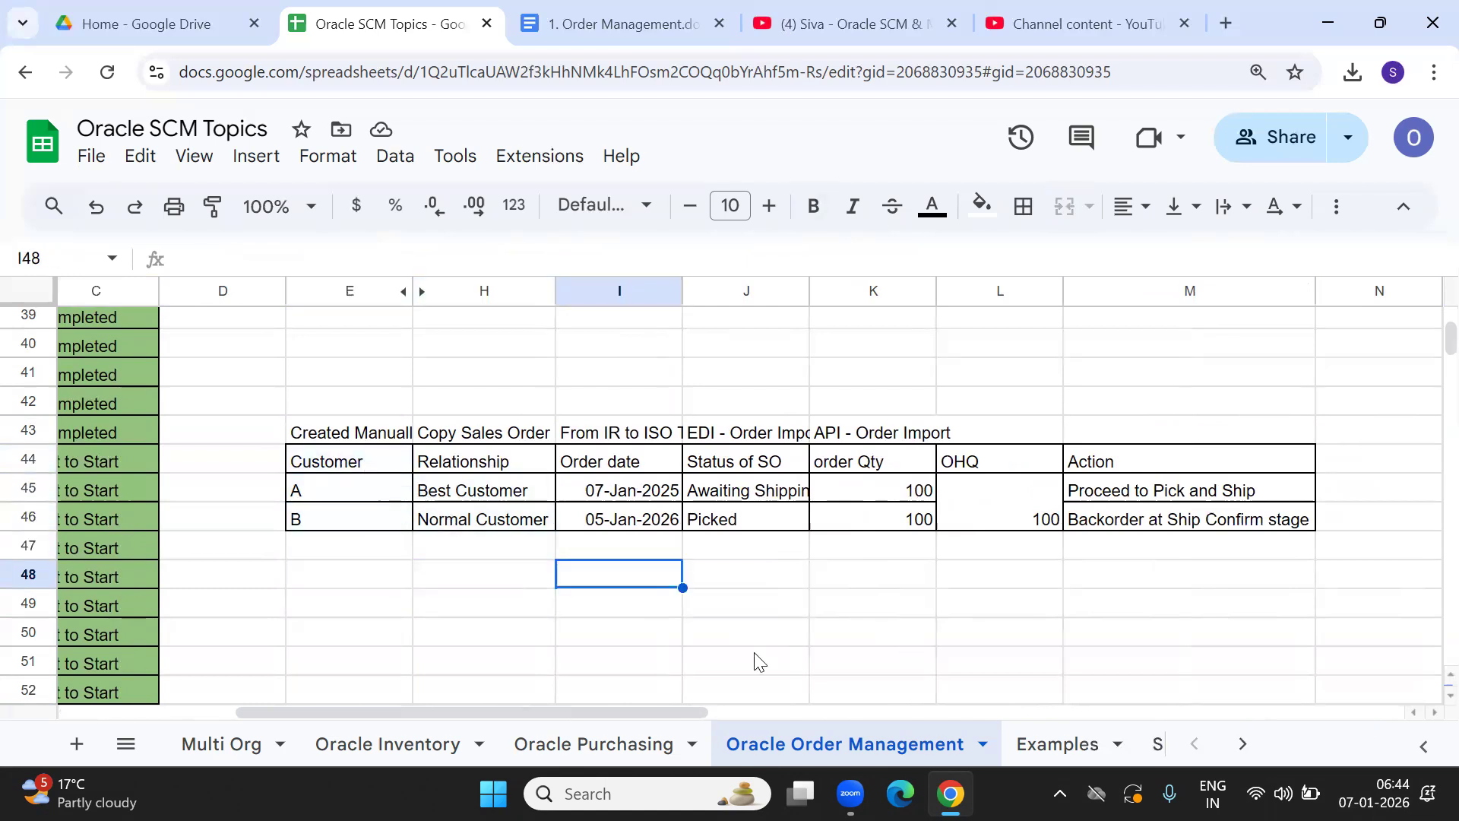
Launch the Remote Desktop client by running mstsc from the Run dialog.
key(super)
text(run)
key(Return)
text(msts)
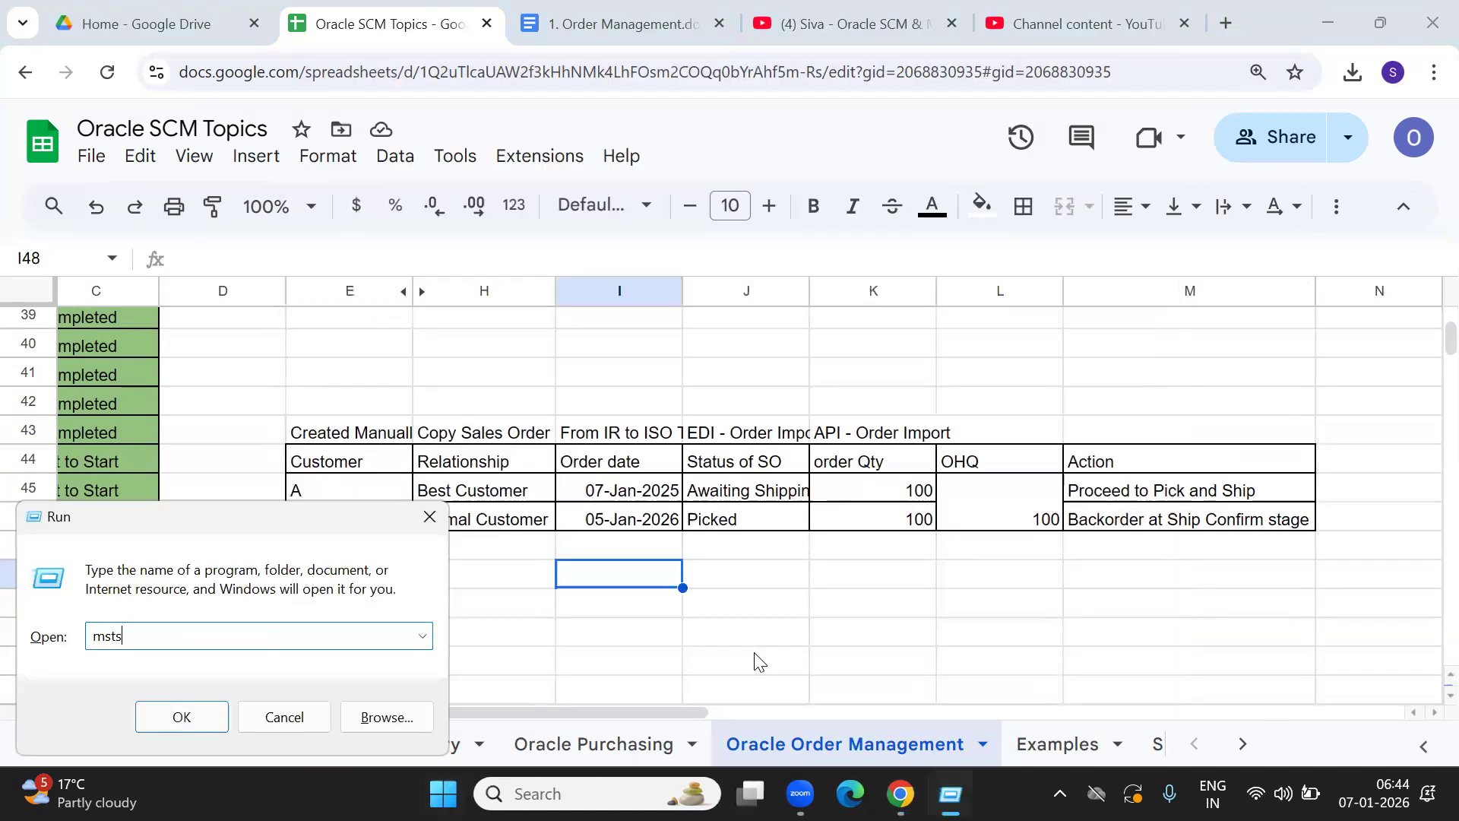
text(c)
key(Return)
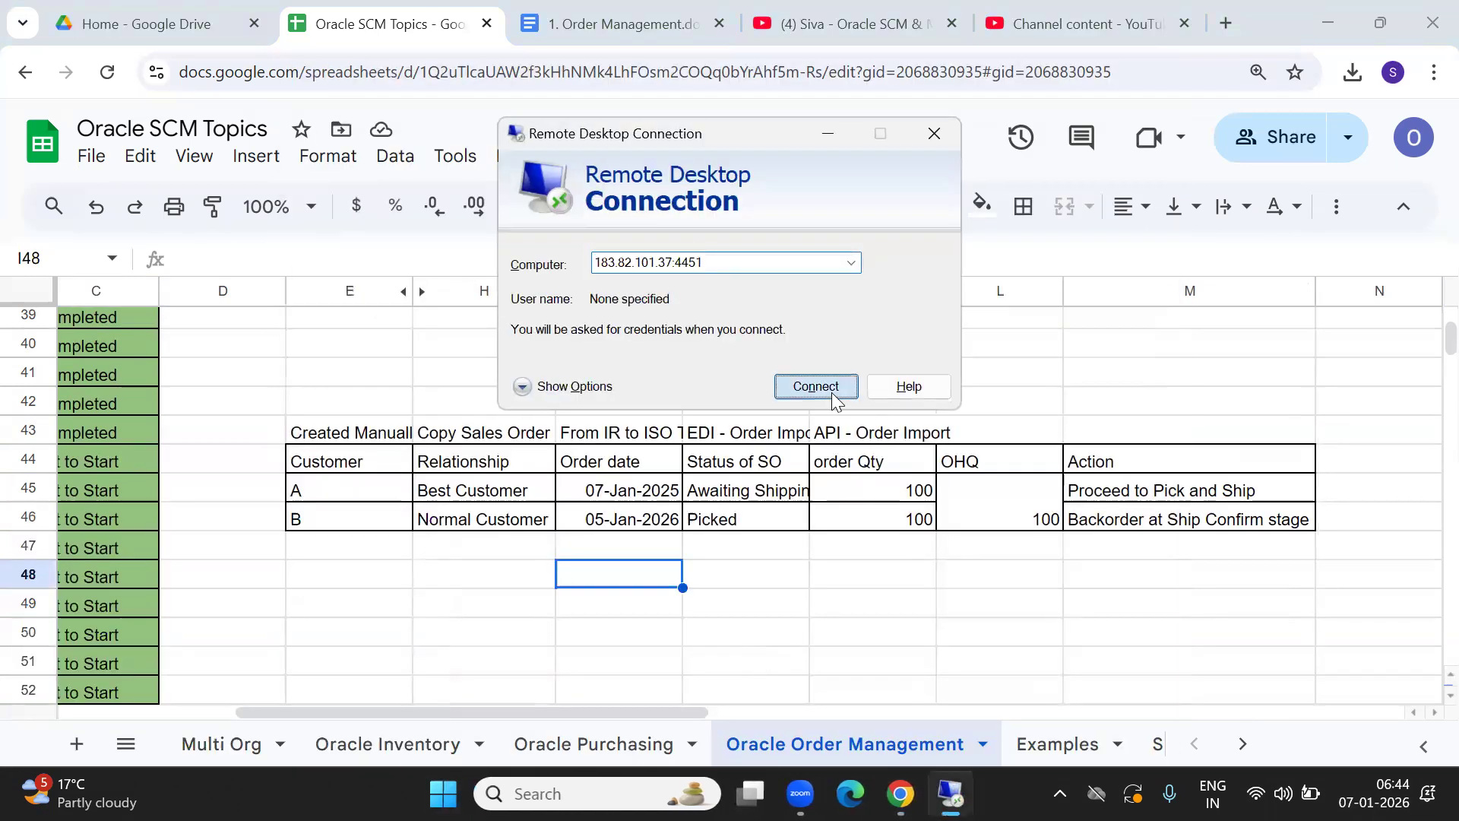
Connect to the server, log on with the server user name and password, and close Manage Your Server.
click(831, 392)
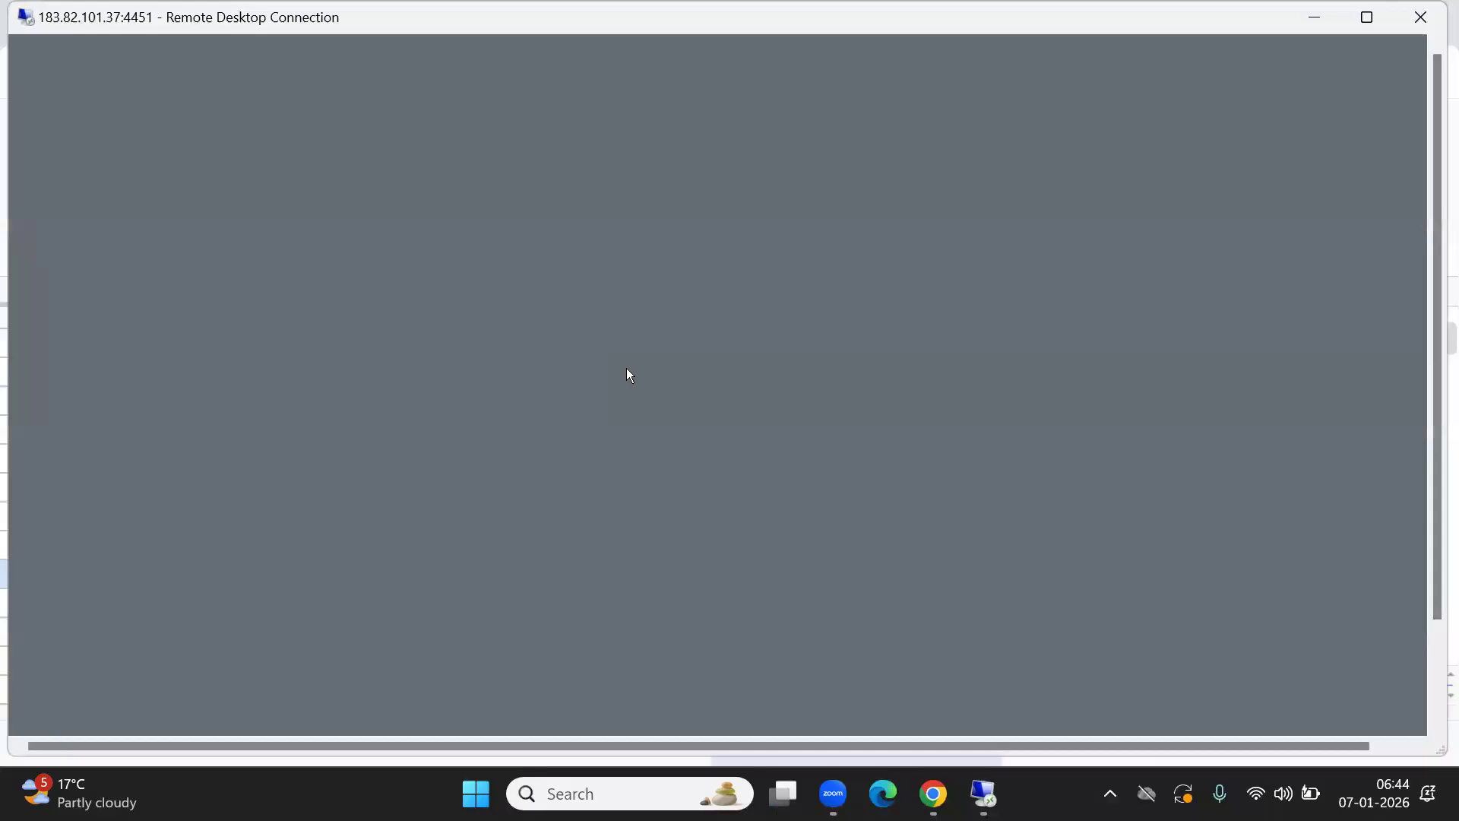
text(appsuser)
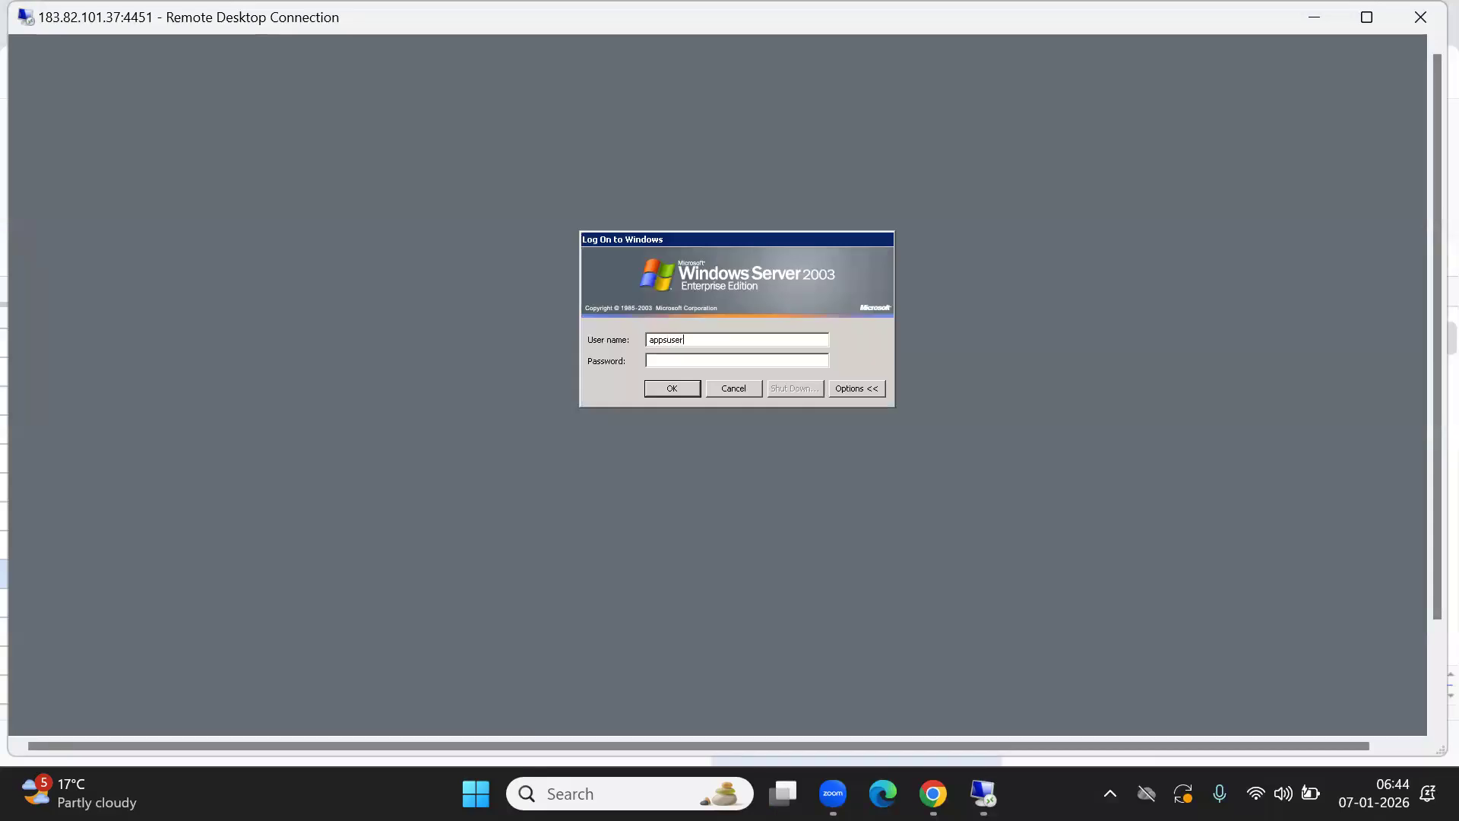
text(•••••••)
key(Return)
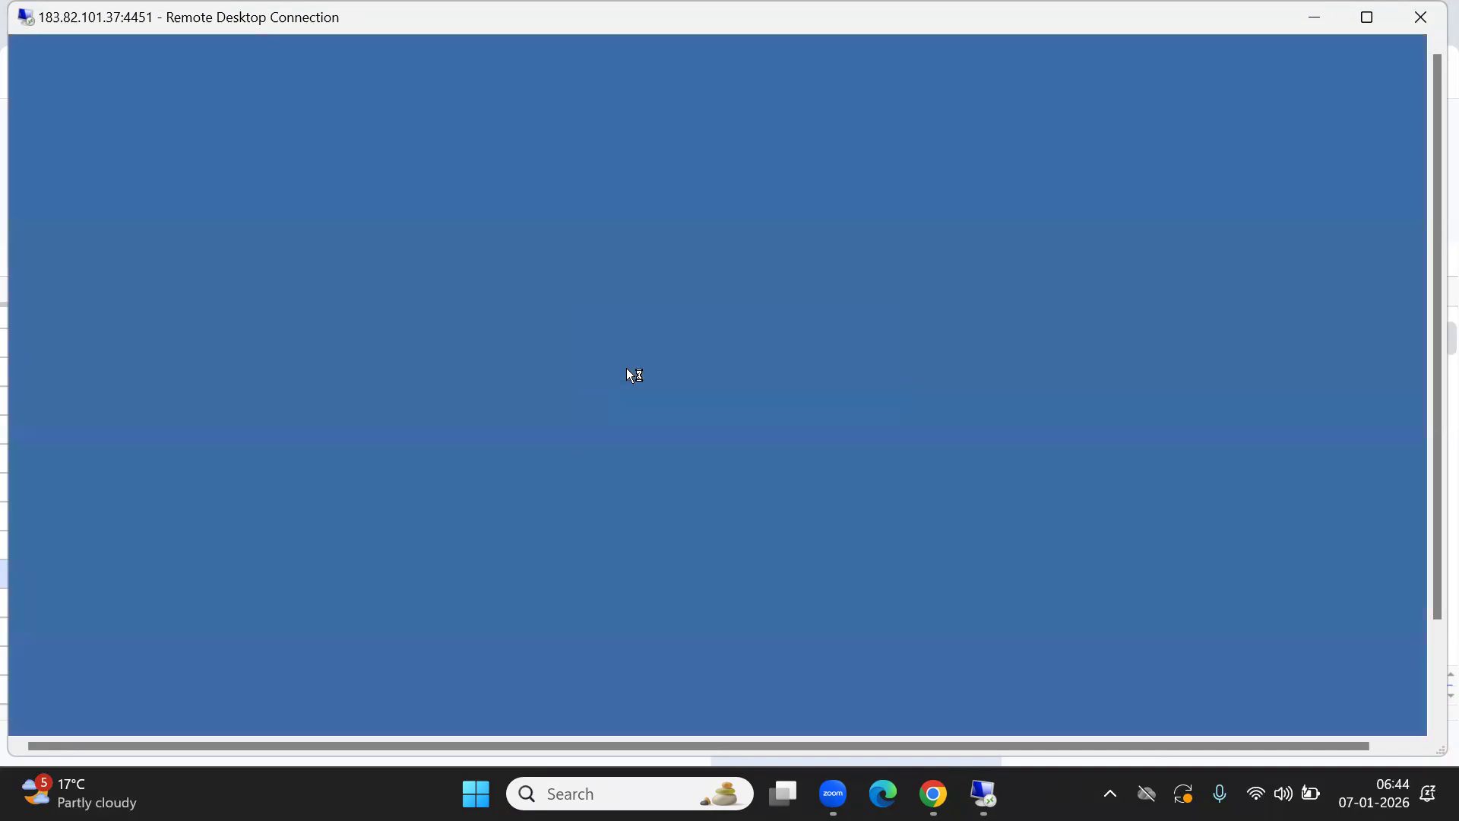
click(1030, 216)
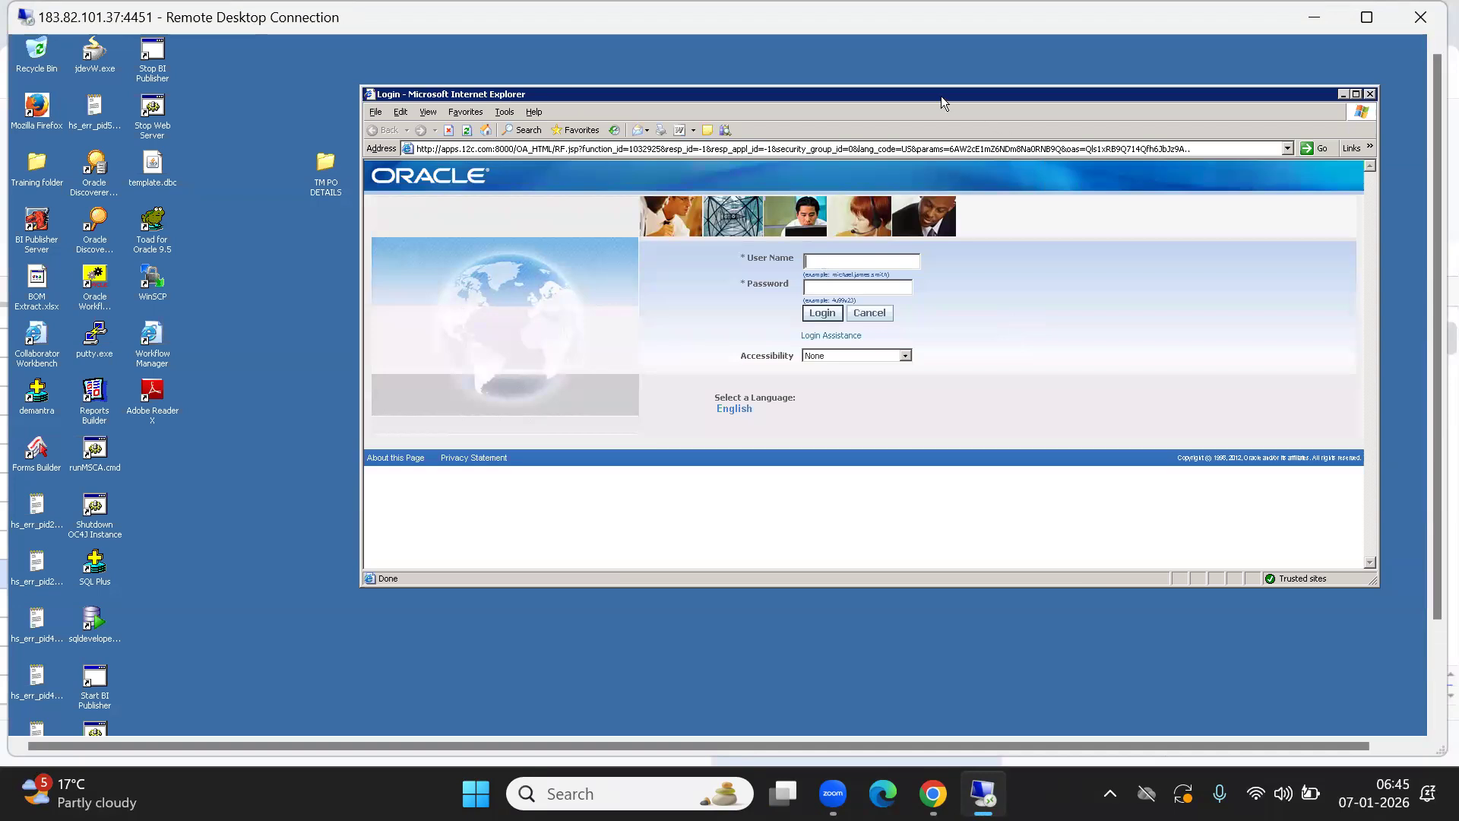
Log in on the Oracle login page with the user name and password, correcting a mistyped password.
drag(942, 97, 788, 199)
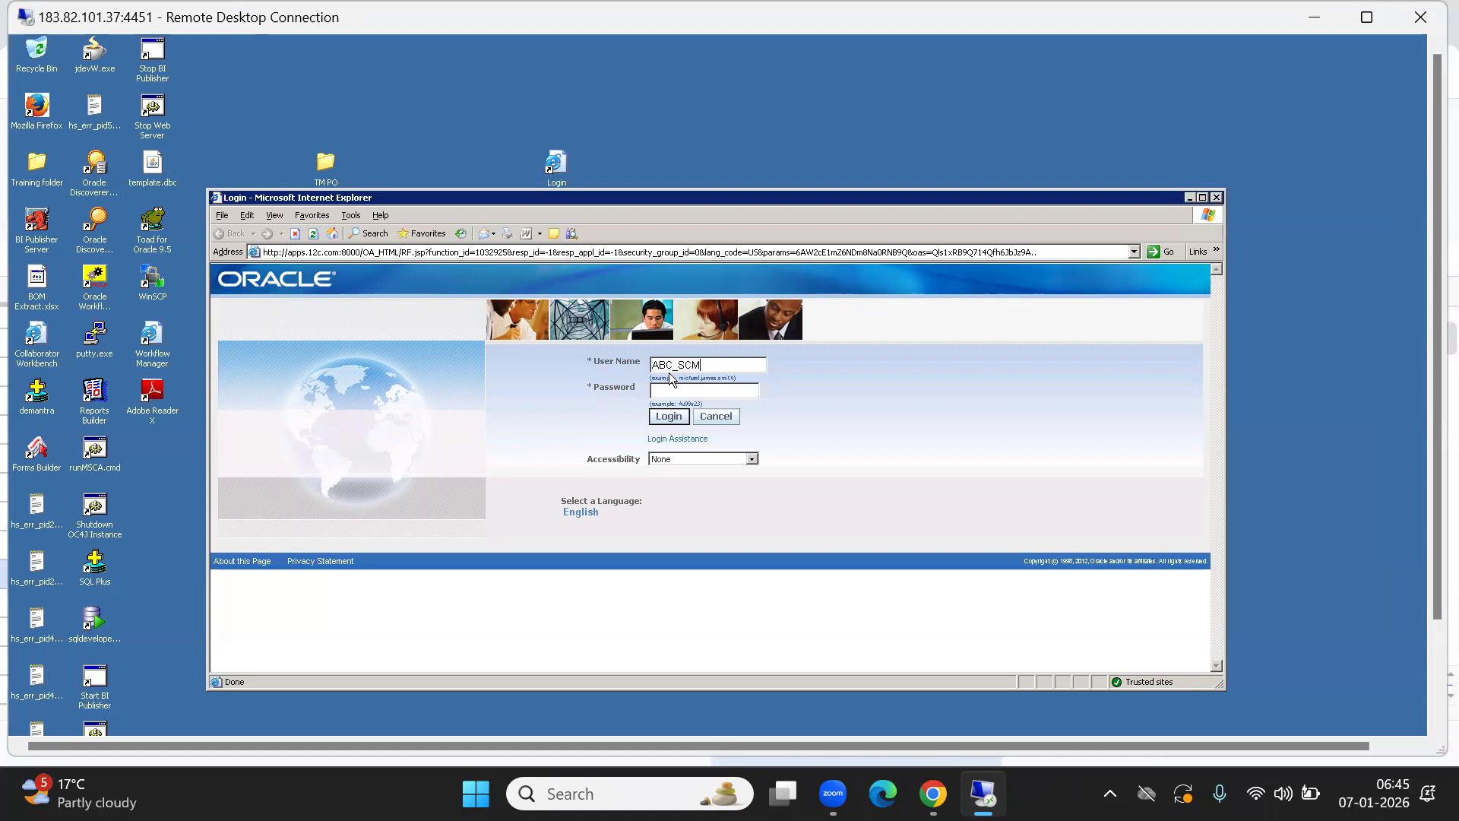
text(P)
key(Tab)
text(**)
key(BackSpace)
key(BackSpace)
text(*******)
key(Return)
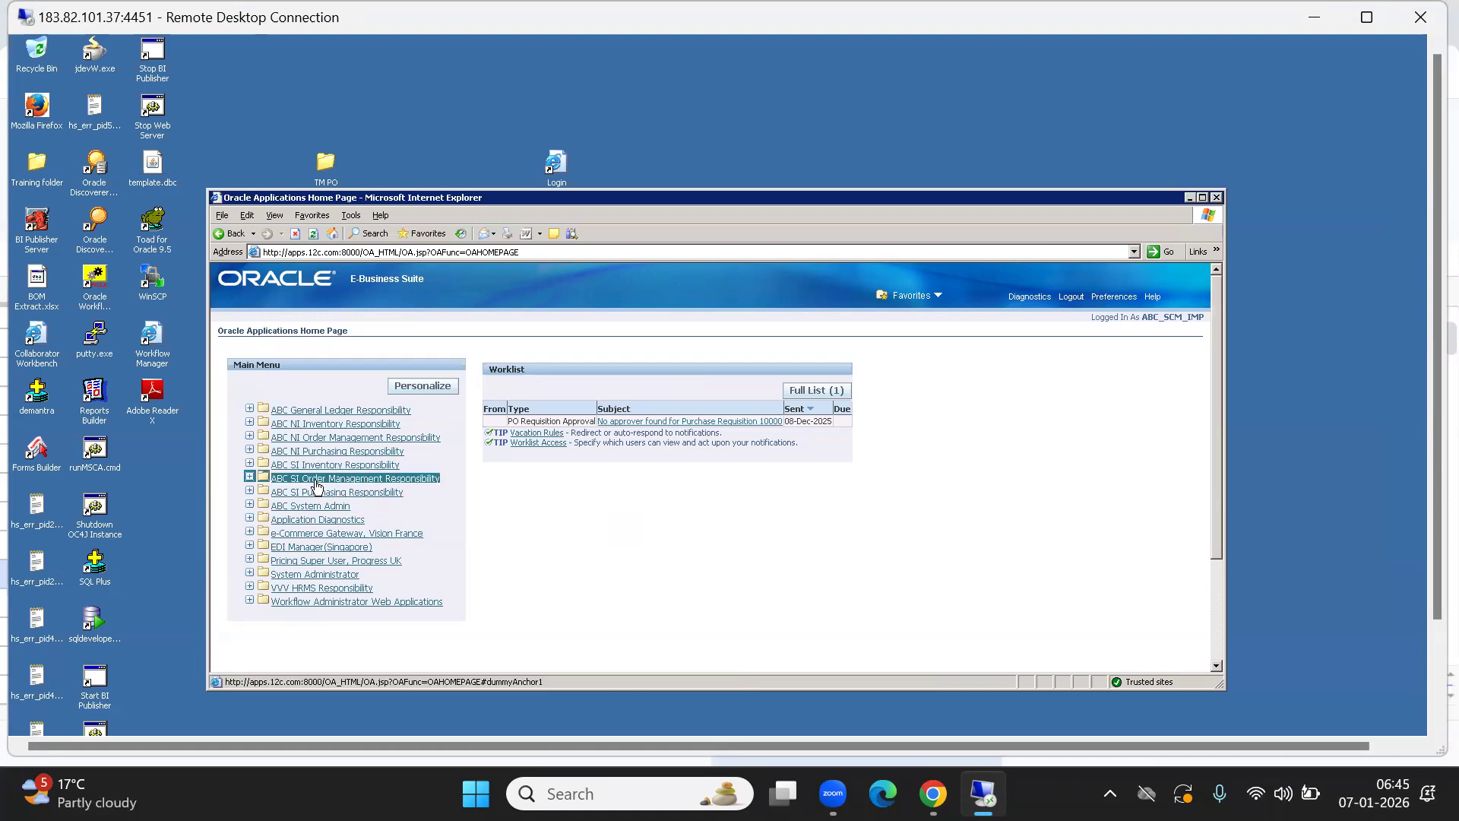
key(XF86MonBrightnessDown)
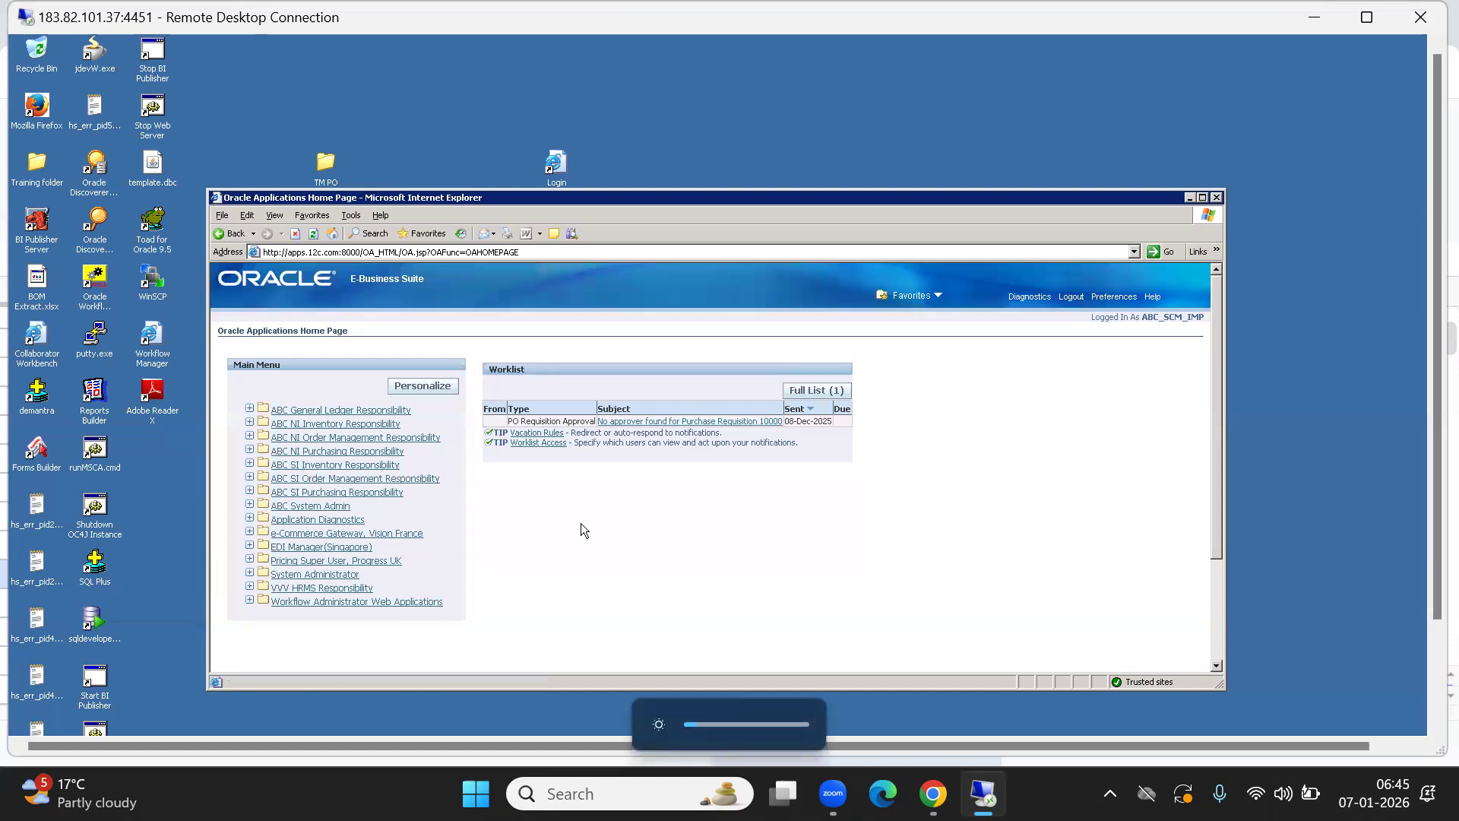
Under ABC SI Order Management Responsibility, open Change Organization listing ABB, ABH and ABI.
click(355, 478)
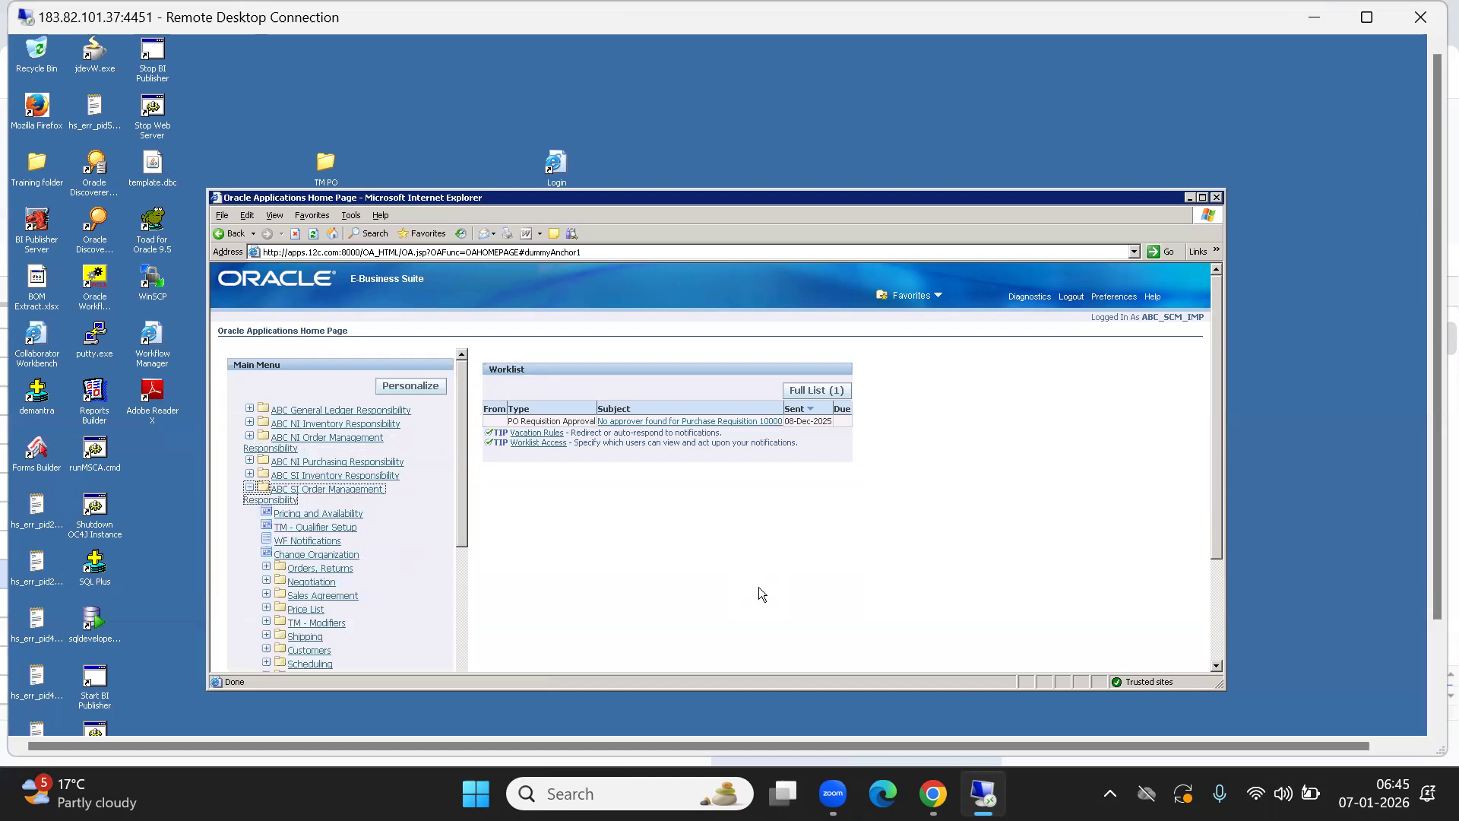
click(311, 554)
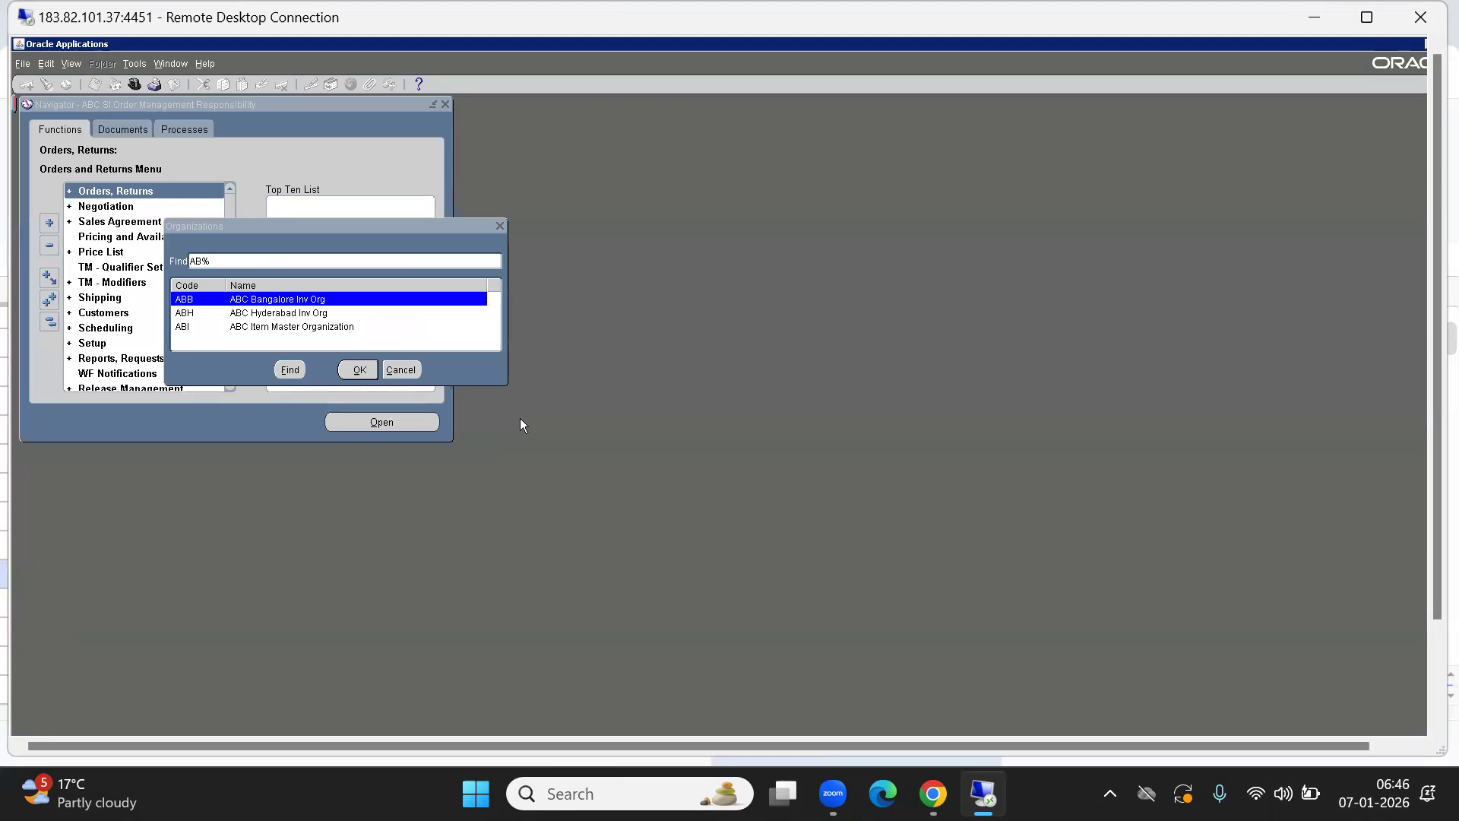
Cancel the Organizations list, keeping the current organization.
click(330, 229)
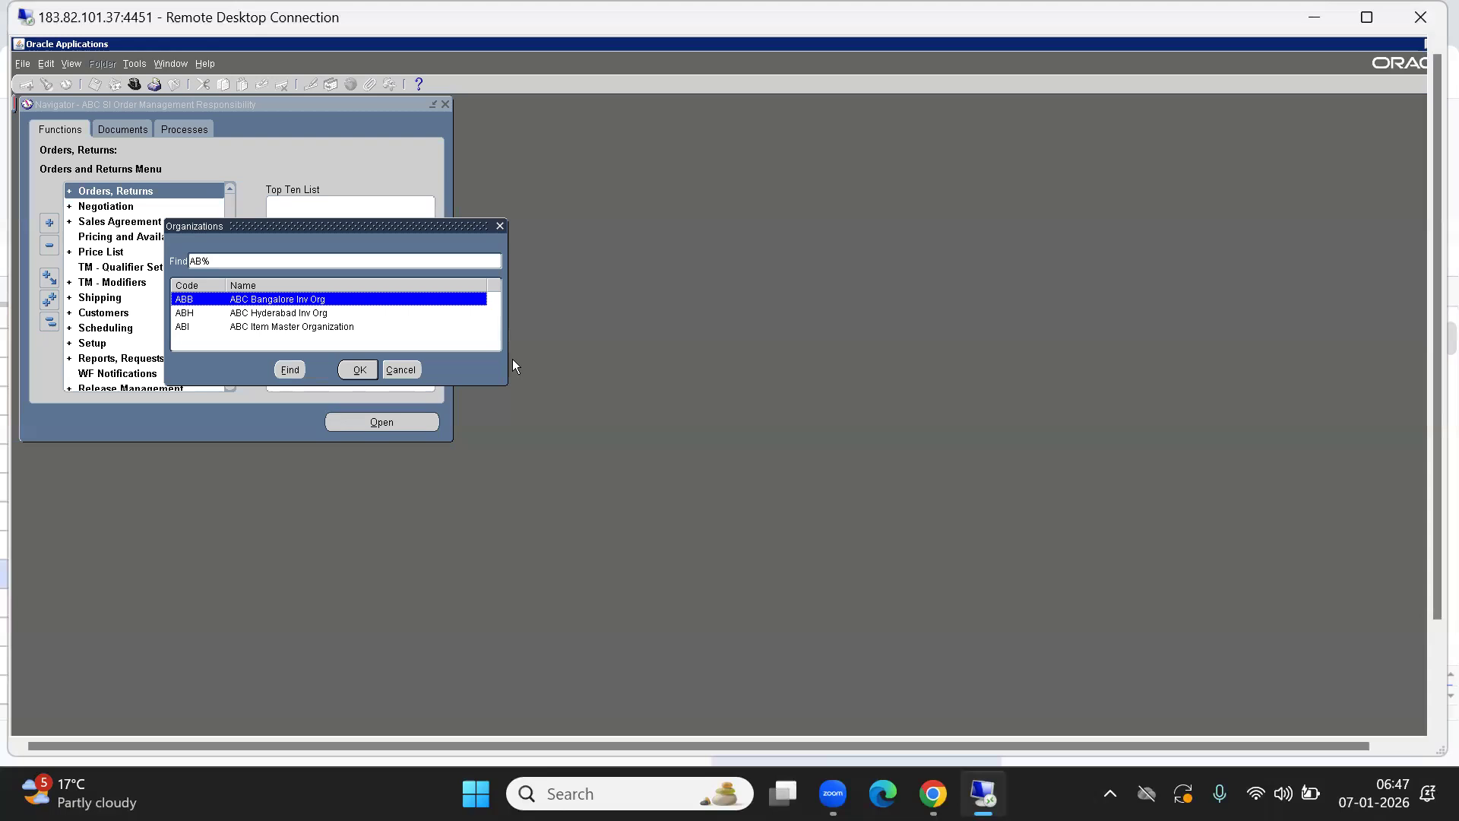
click(401, 369)
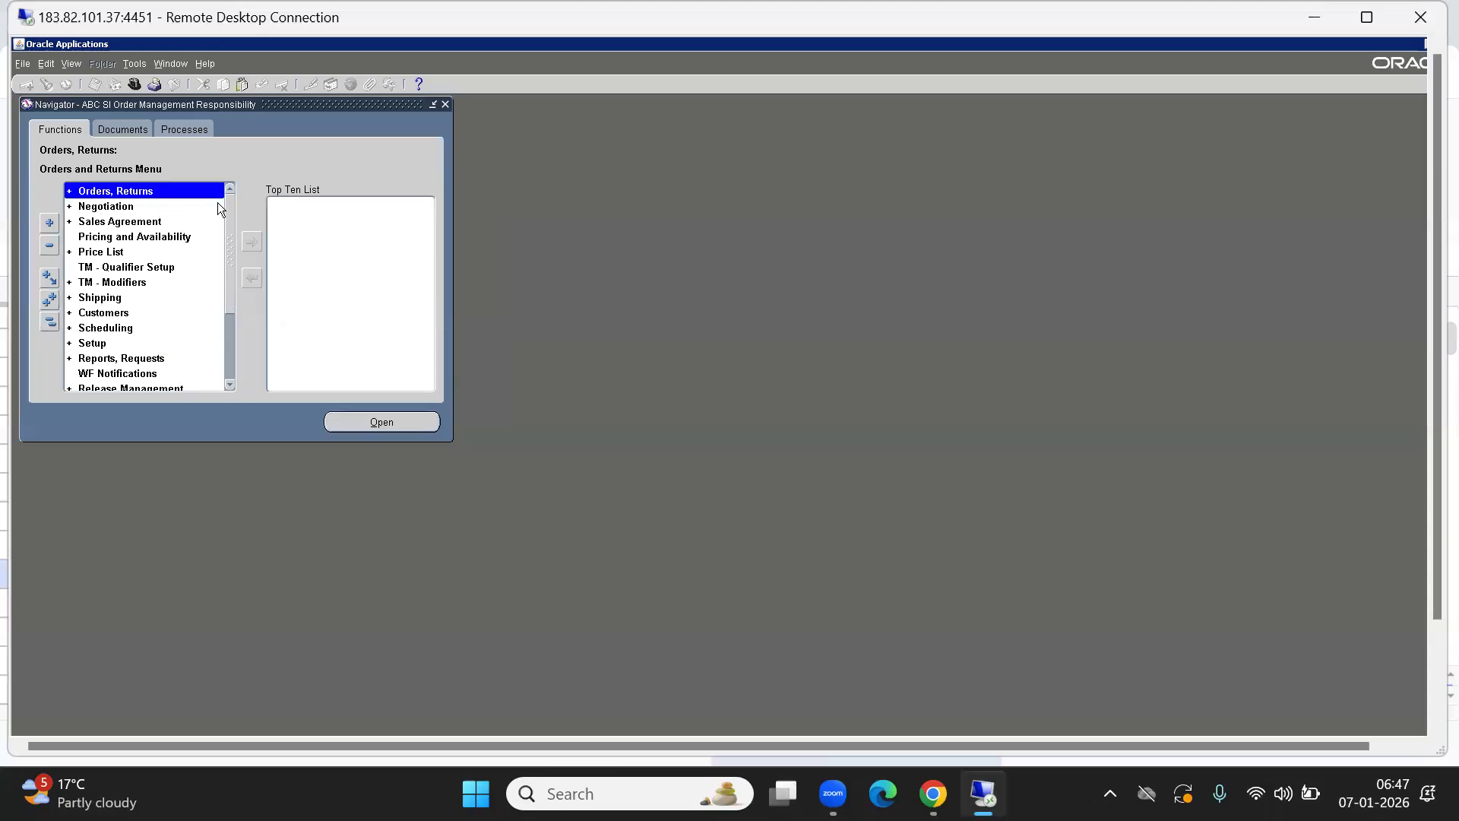
Open On-hand Quantity for organization ABB with the Detailed view turned on.
drag(229, 258, 233, 408)
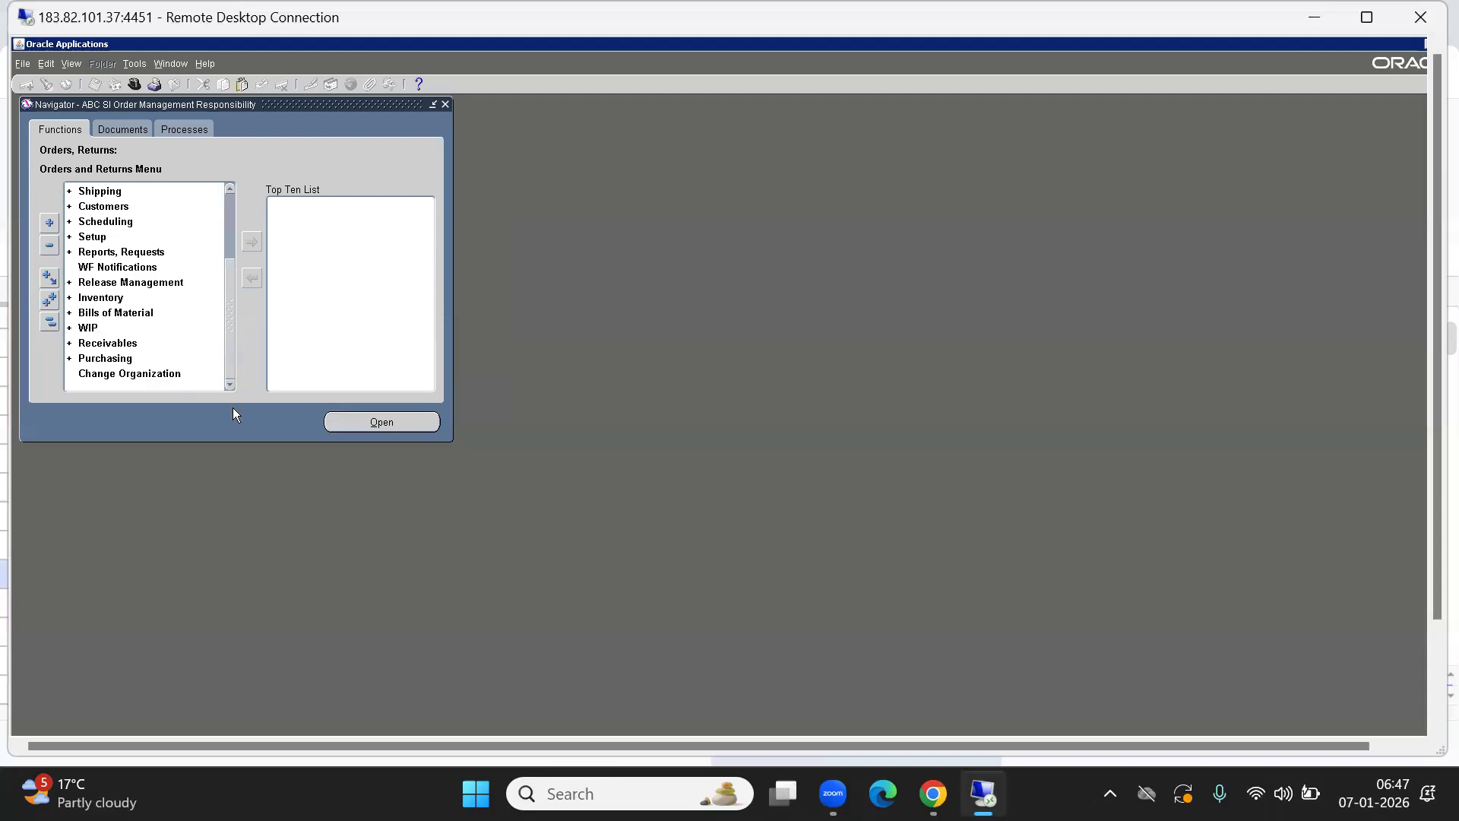
double_click(95, 313)
double_click(90, 345)
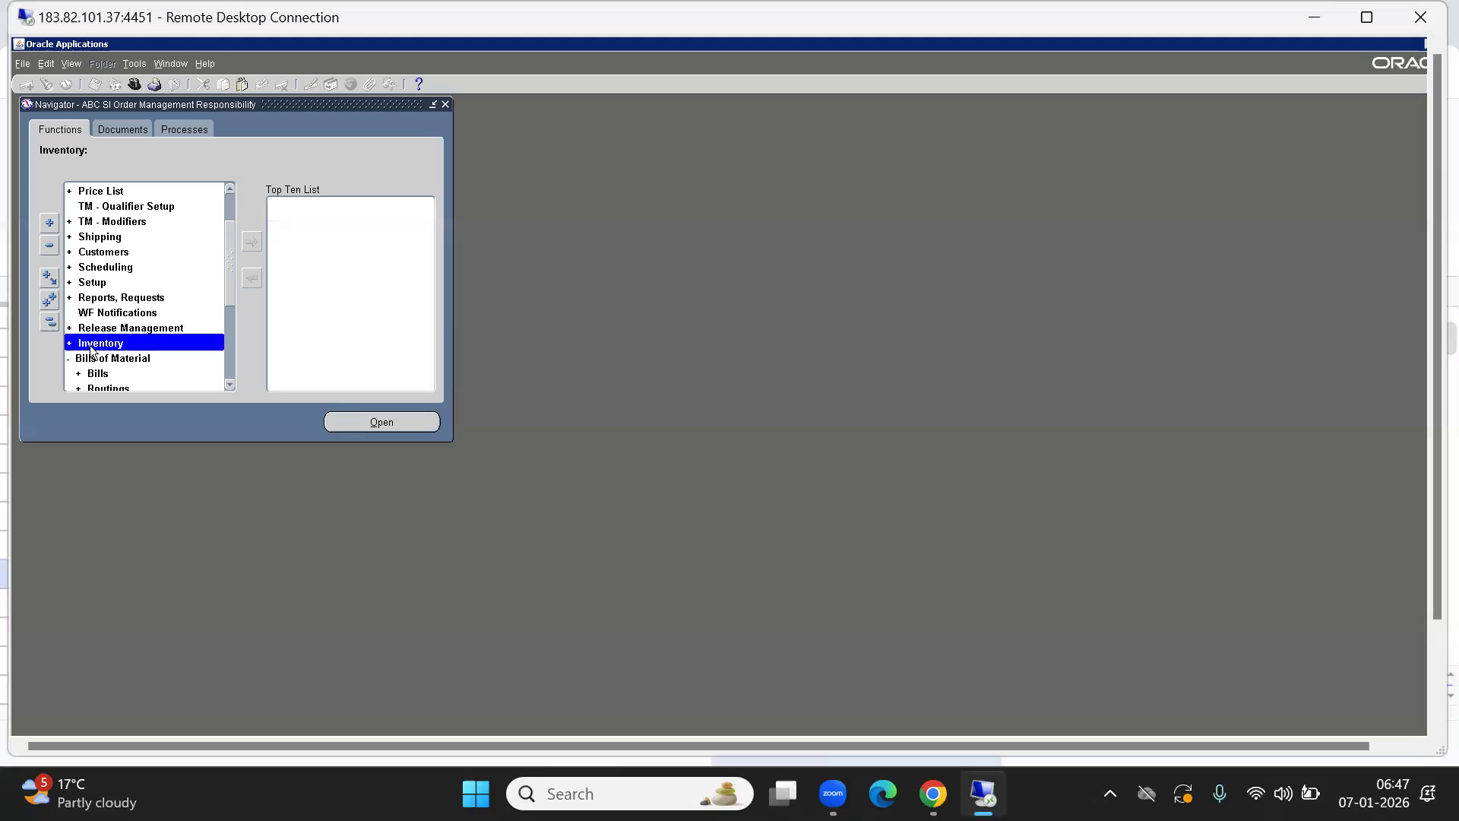
key(Return)
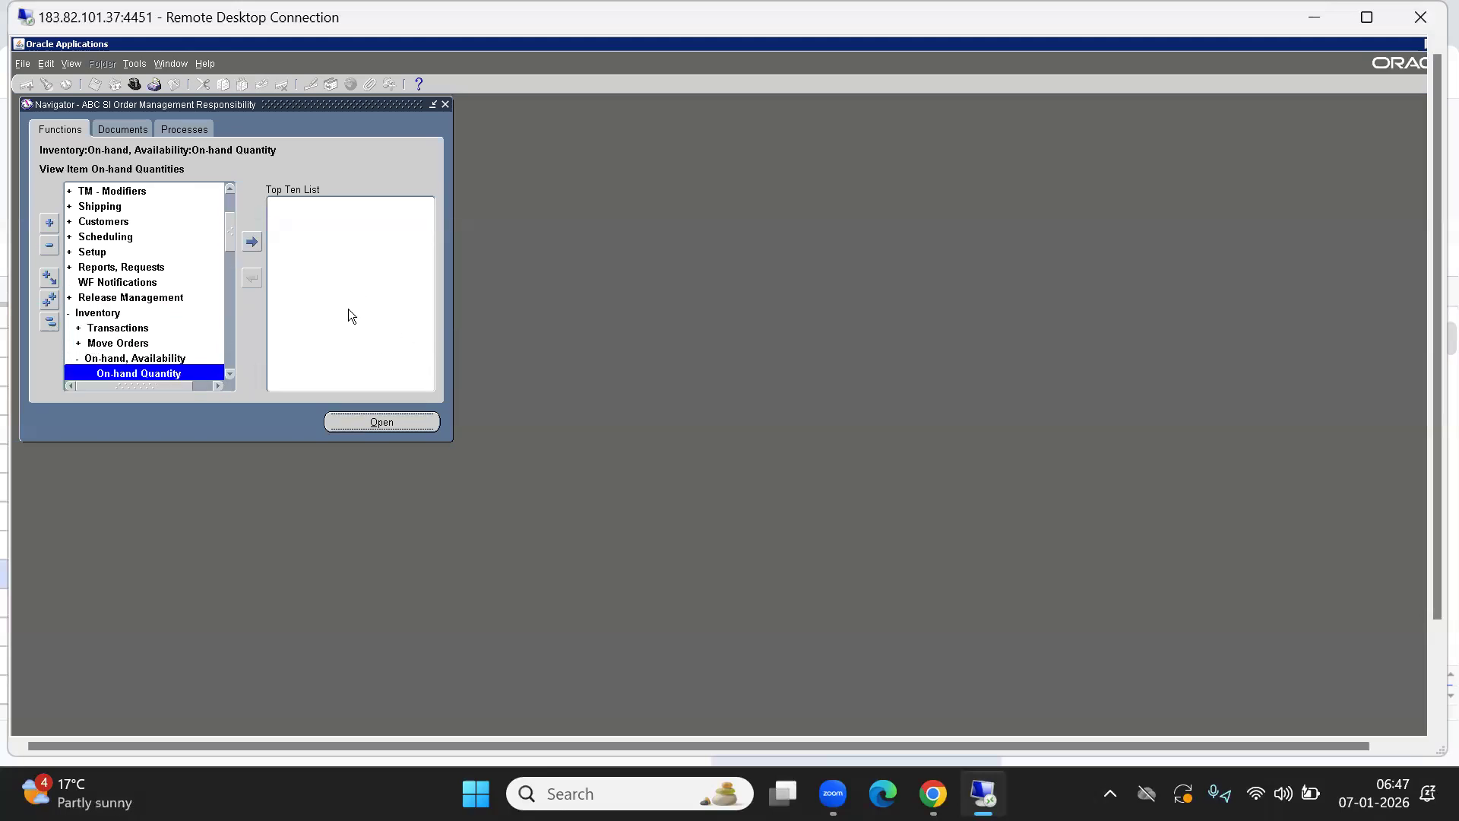
click(350, 369)
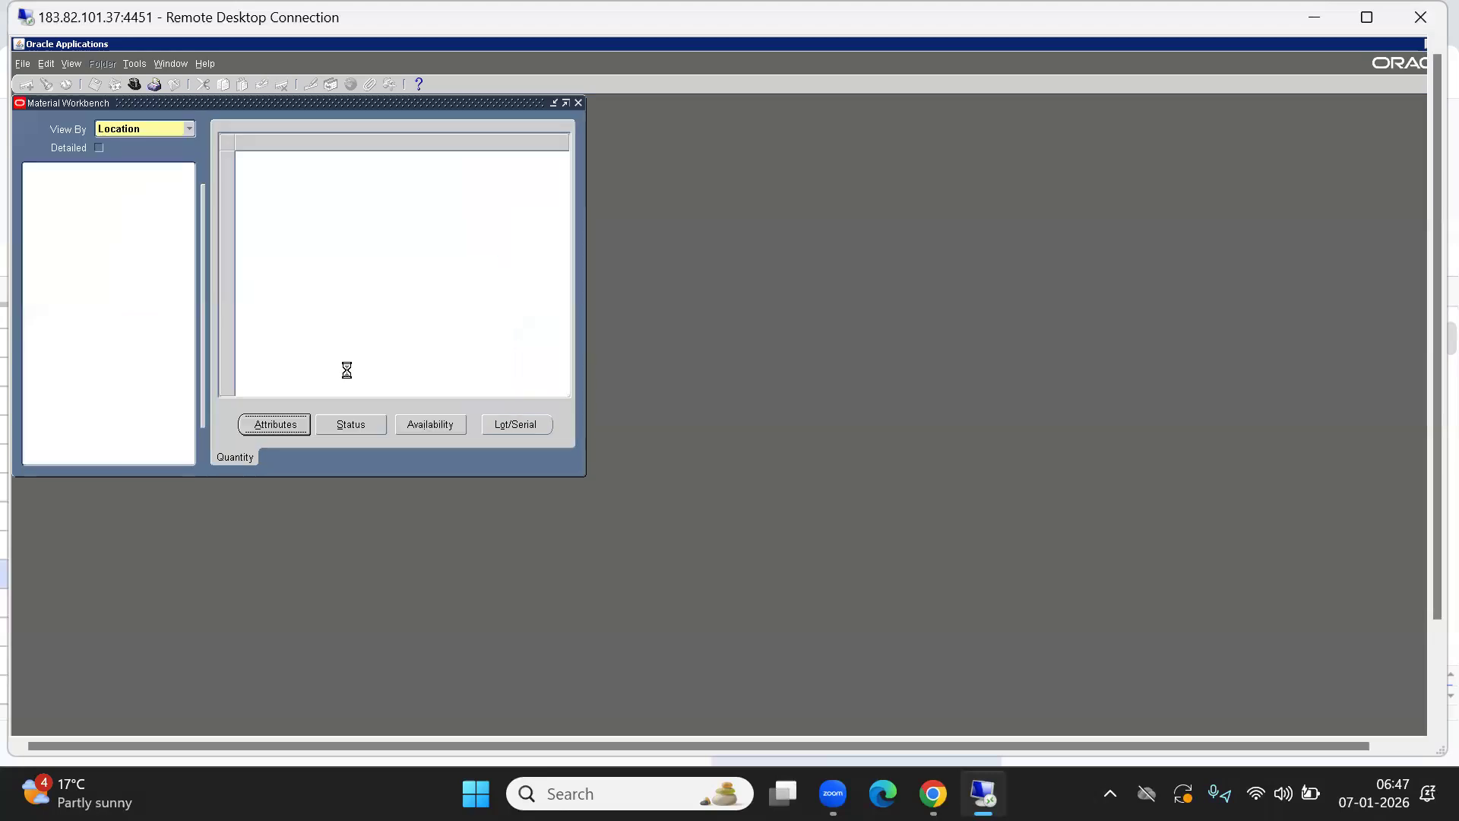
click(216, 304)
Search for the item with the %fg pattern and dismiss the no-entries error.
click(200, 376)
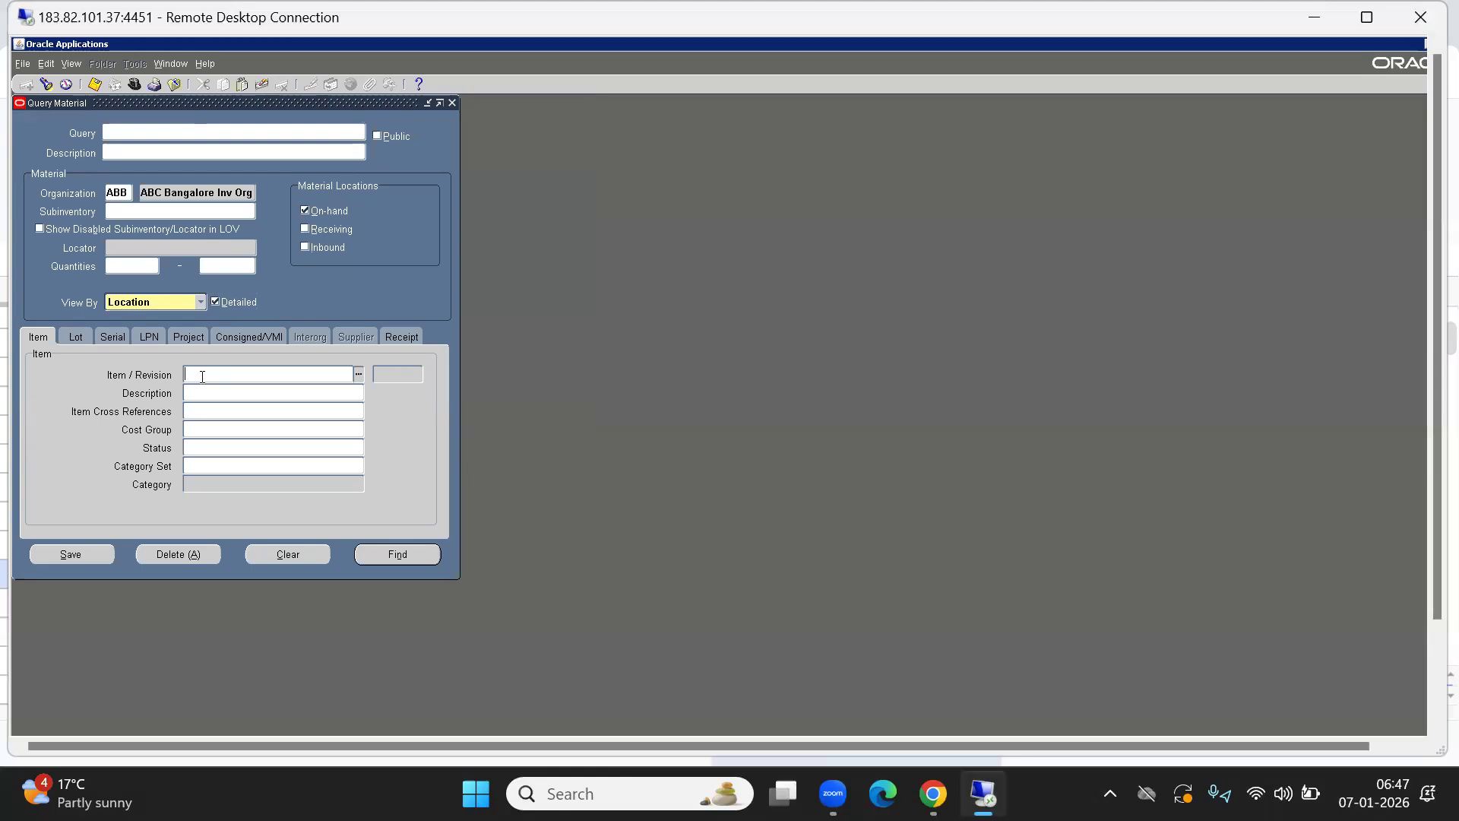
text(%fg)
key(Tab)
key(BackSpace)
text(%fg)
key(Tab)
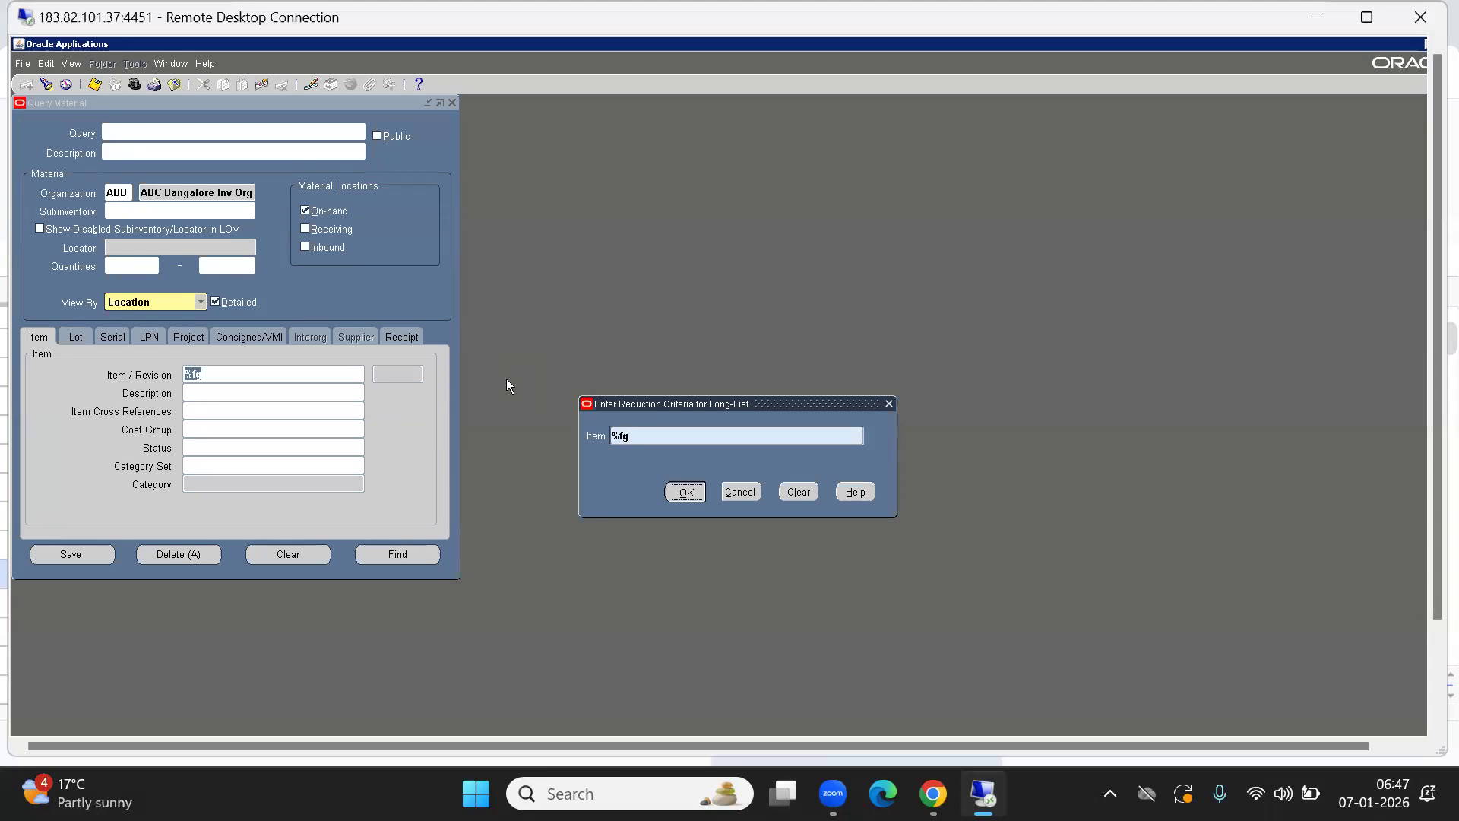
key(Return)
key(Return)
key(Right)
key(BackSpace)
key(BackSpace)
text(FG)
key(Return)
click(721, 484)
click(739, 491)
Enter item %F, resolving to ABCFG0001, and subinventory %FG, resolving to ABB FG SUB.
text(%FG%)
key(BackSpace)
key(BackSpace)
key(BackSpace)
text(F)
key(Tab)
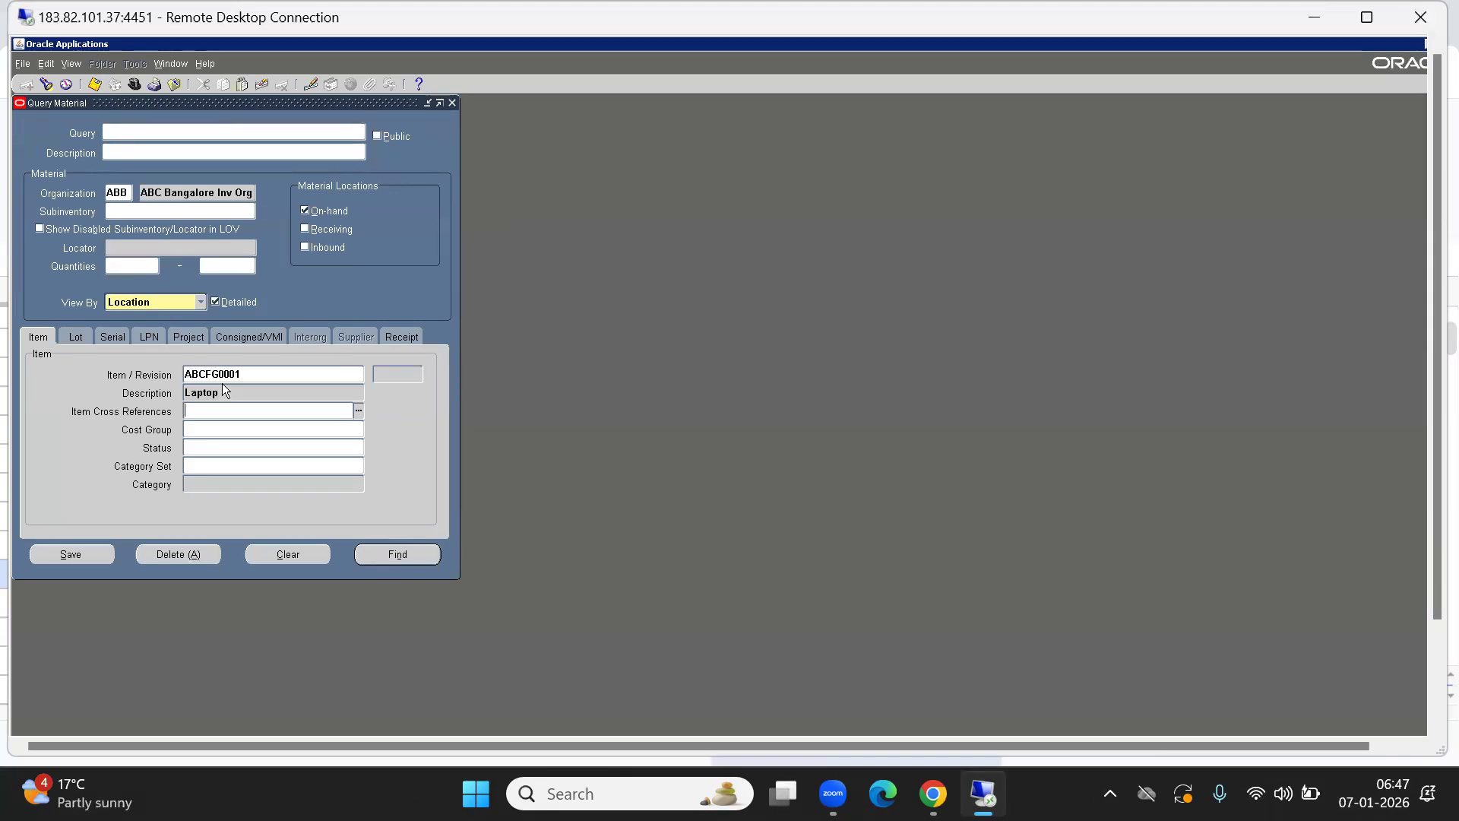
click(124, 210)
text(%FG)
key(Tab)
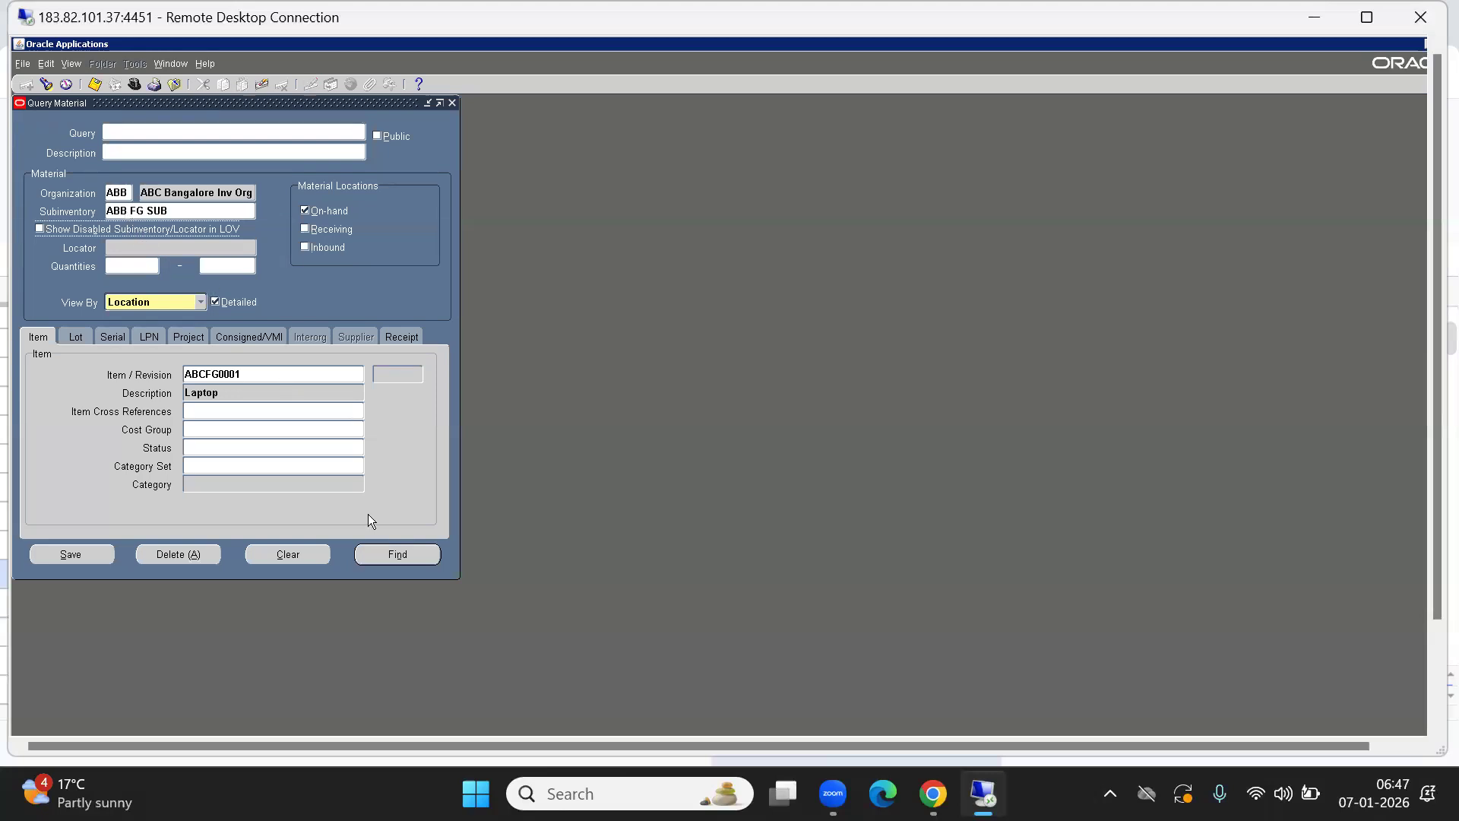
Run Find, check Availability: 50 total, 0 to reserve and transact, then close both windows.
click(397, 554)
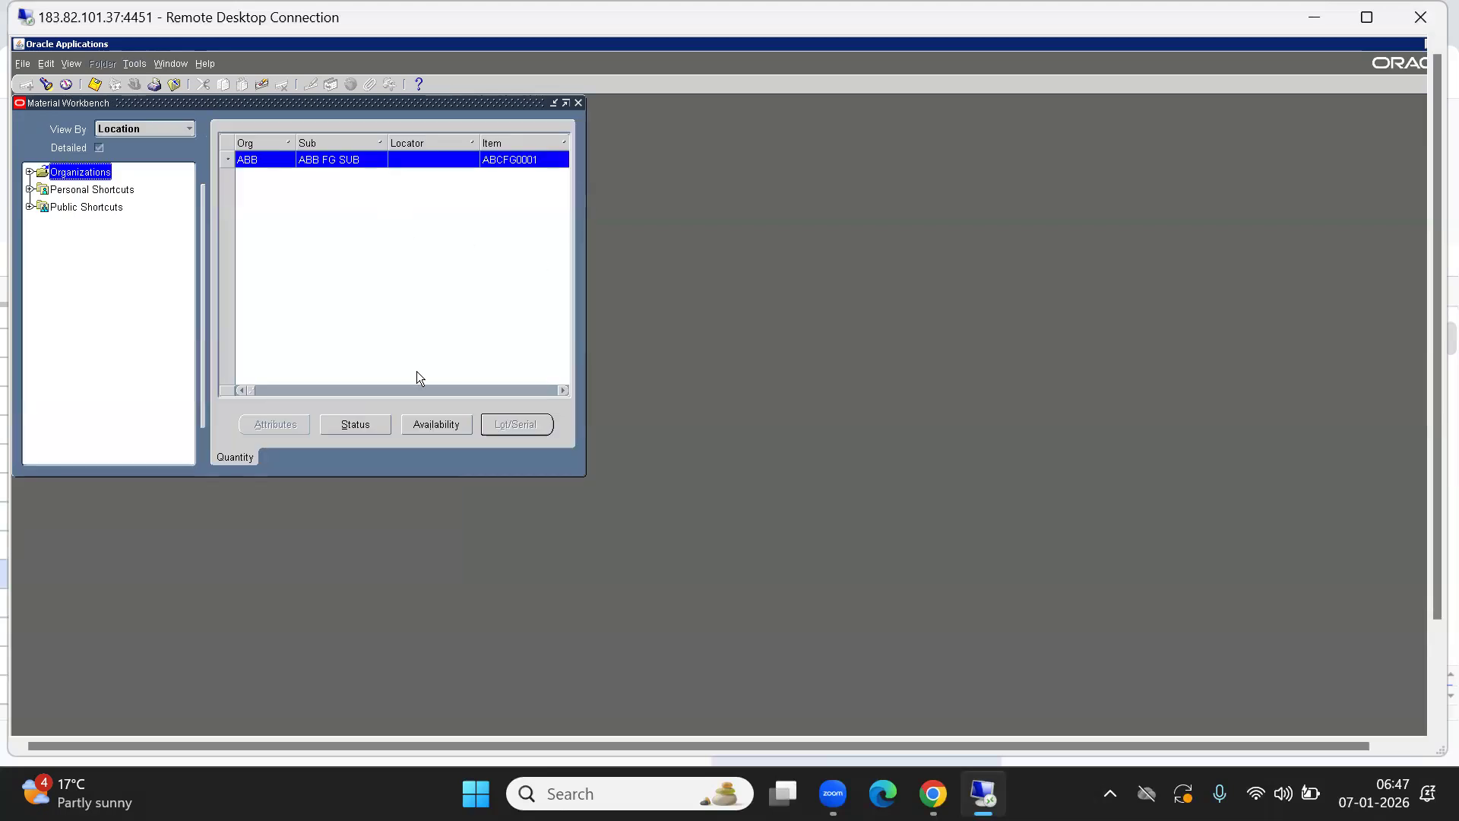
click(444, 422)
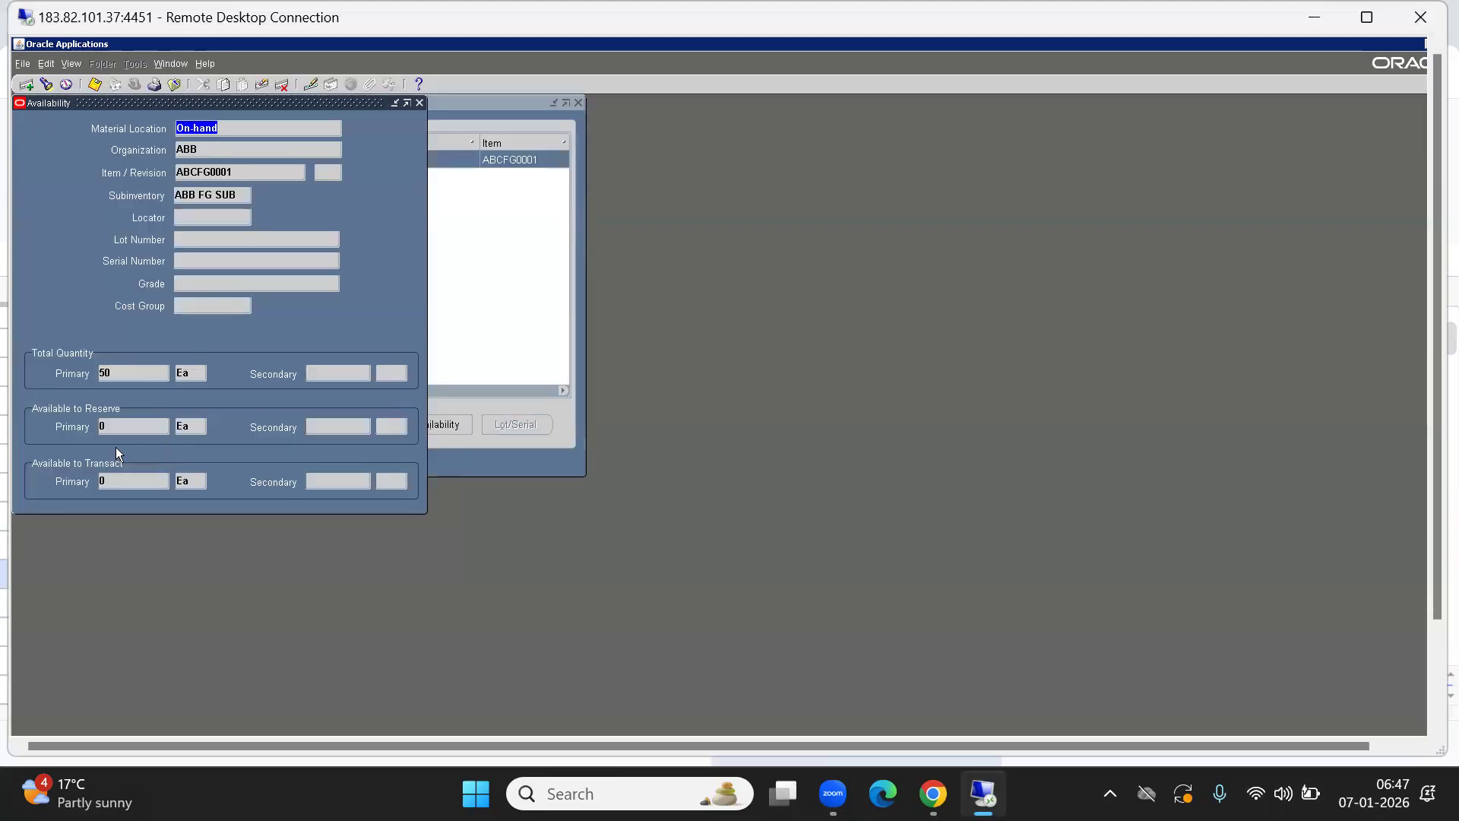
click(121, 376)
click(111, 429)
click(118, 480)
click(119, 431)
click(419, 103)
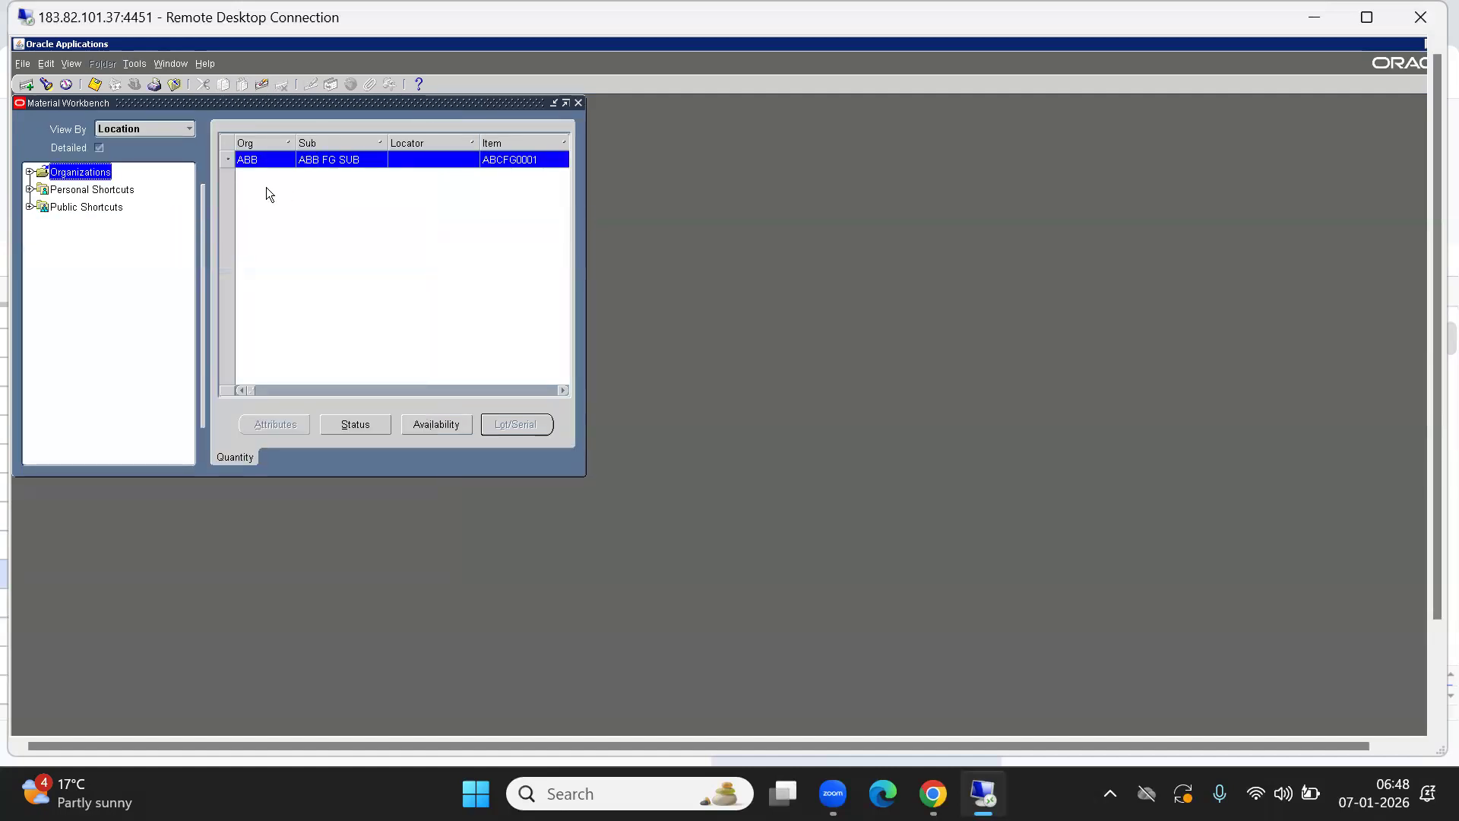
click(579, 104)
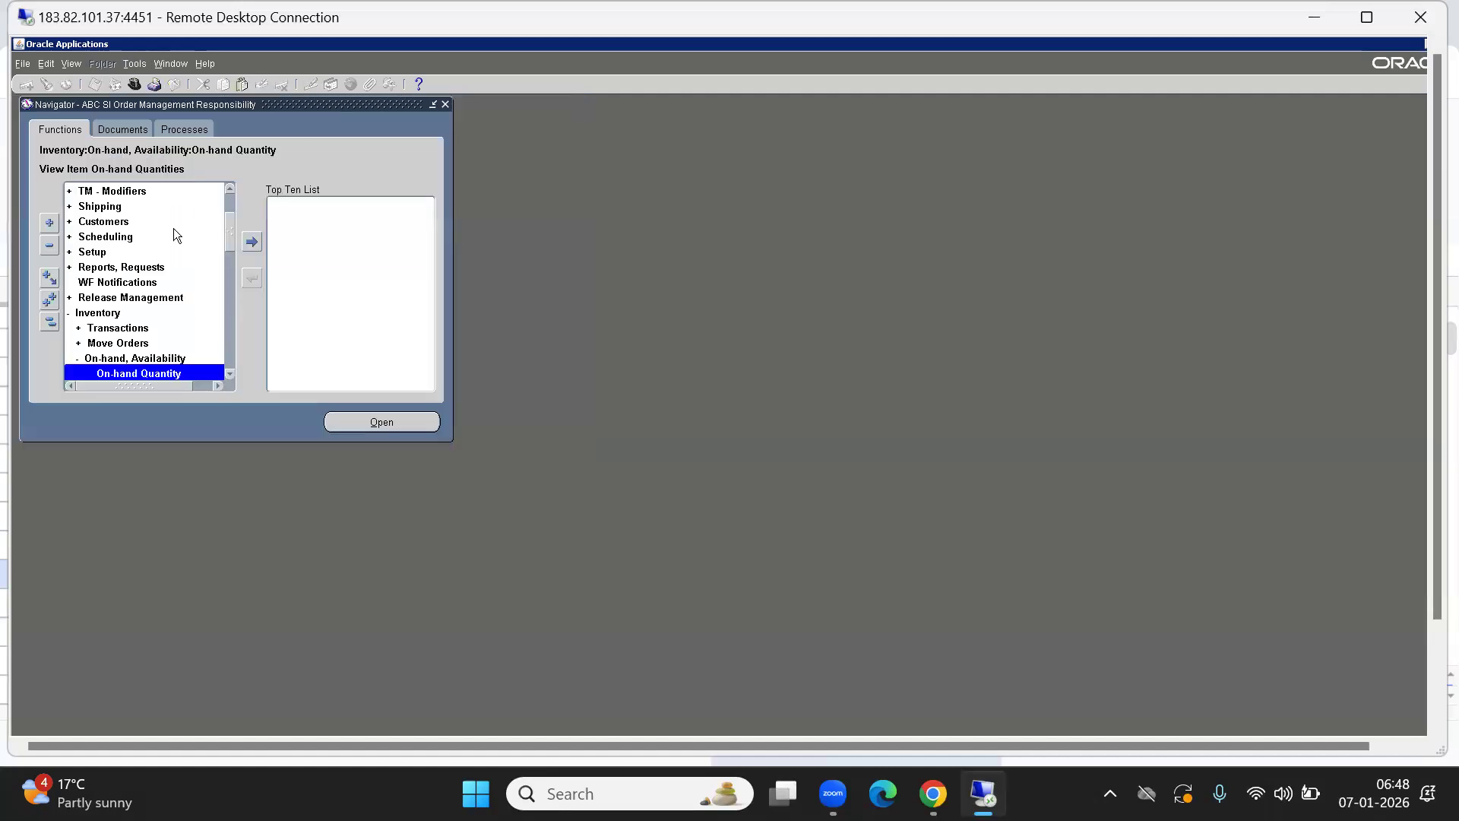
Open the Master Items form from Inventory > Items in the Navigator.
click(49, 322)
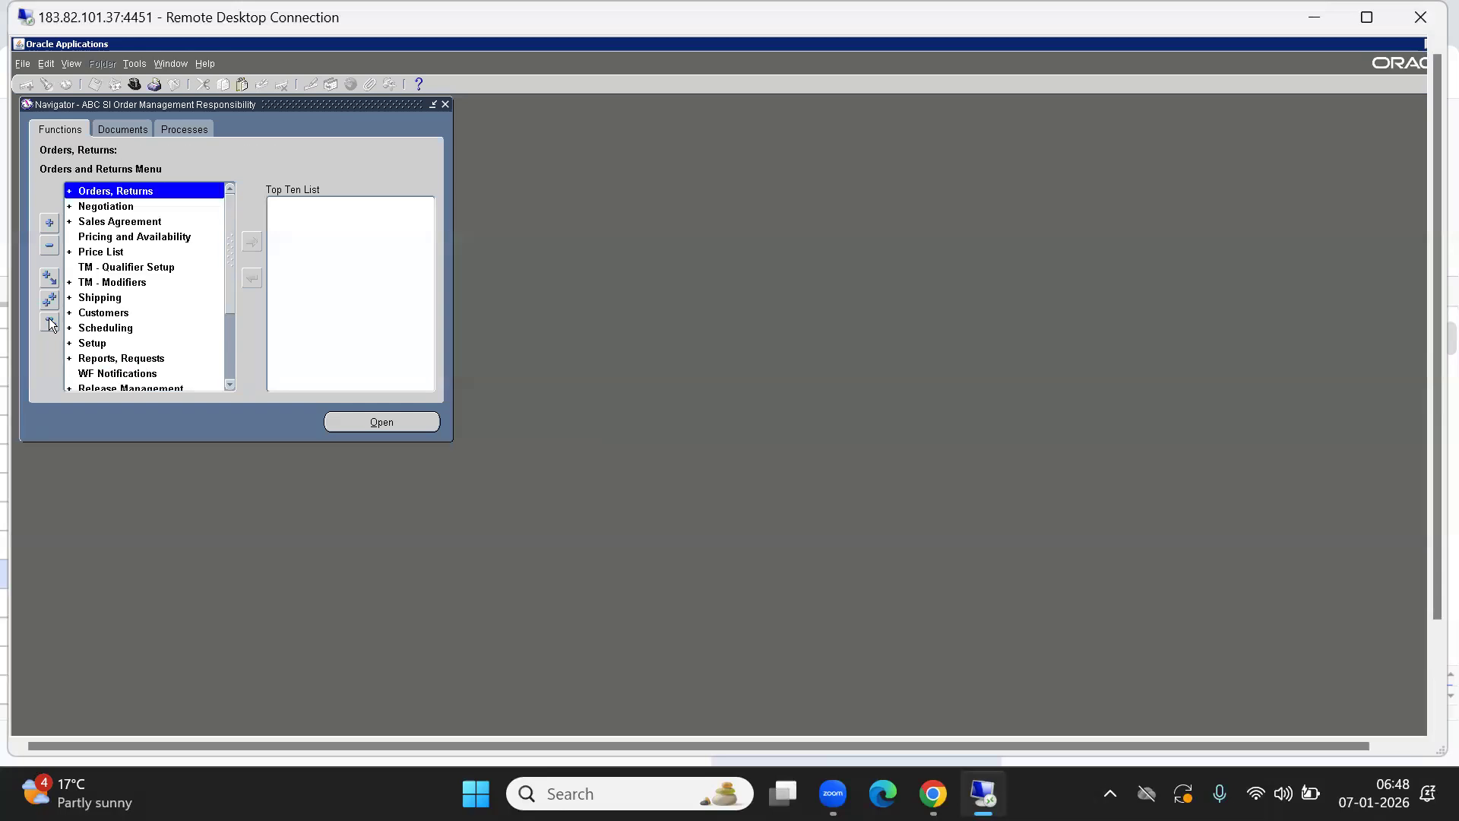
key(i)
key(Down)
key(Down)
key(Down)
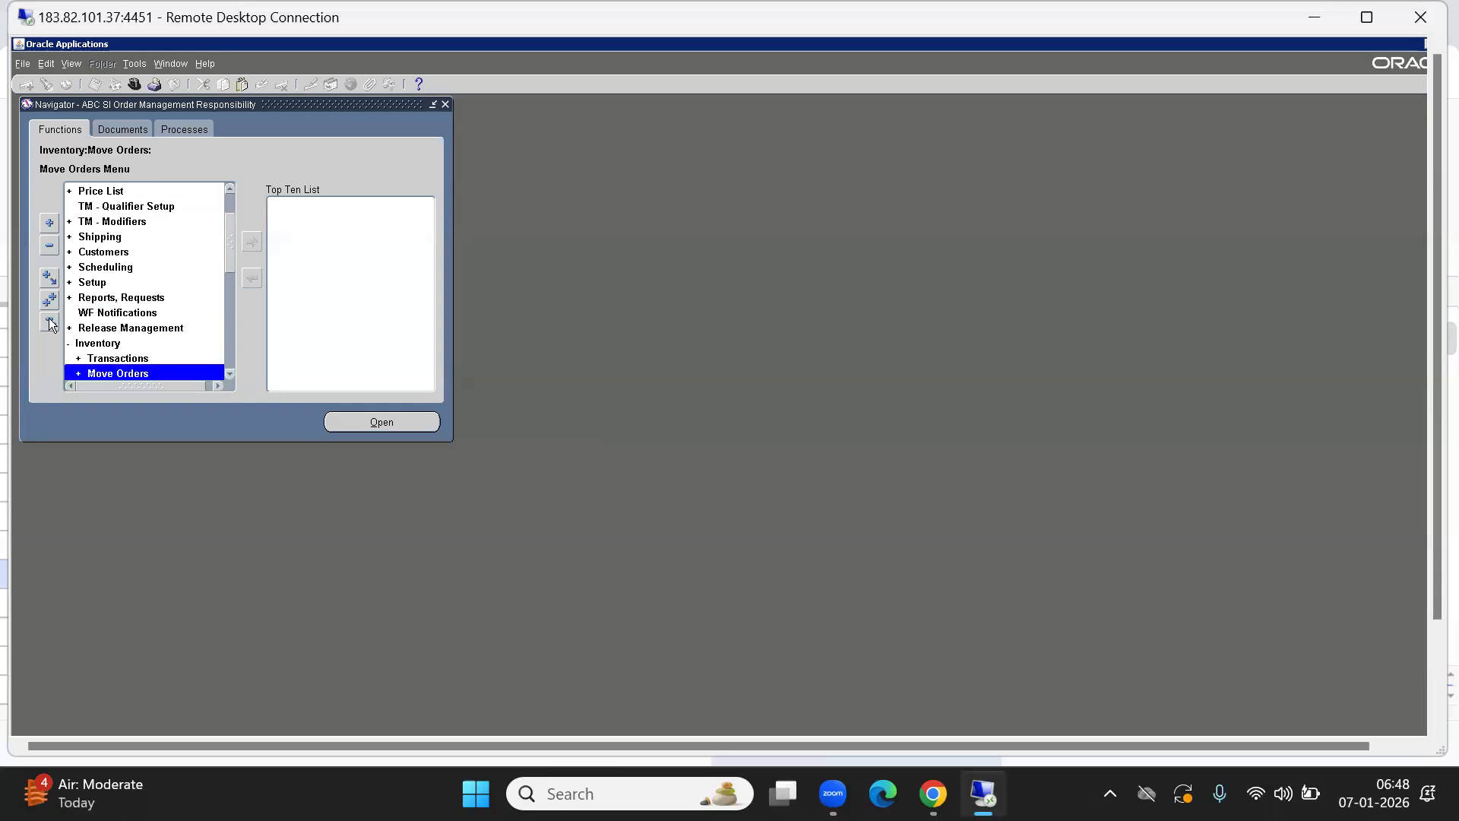
key(Return)
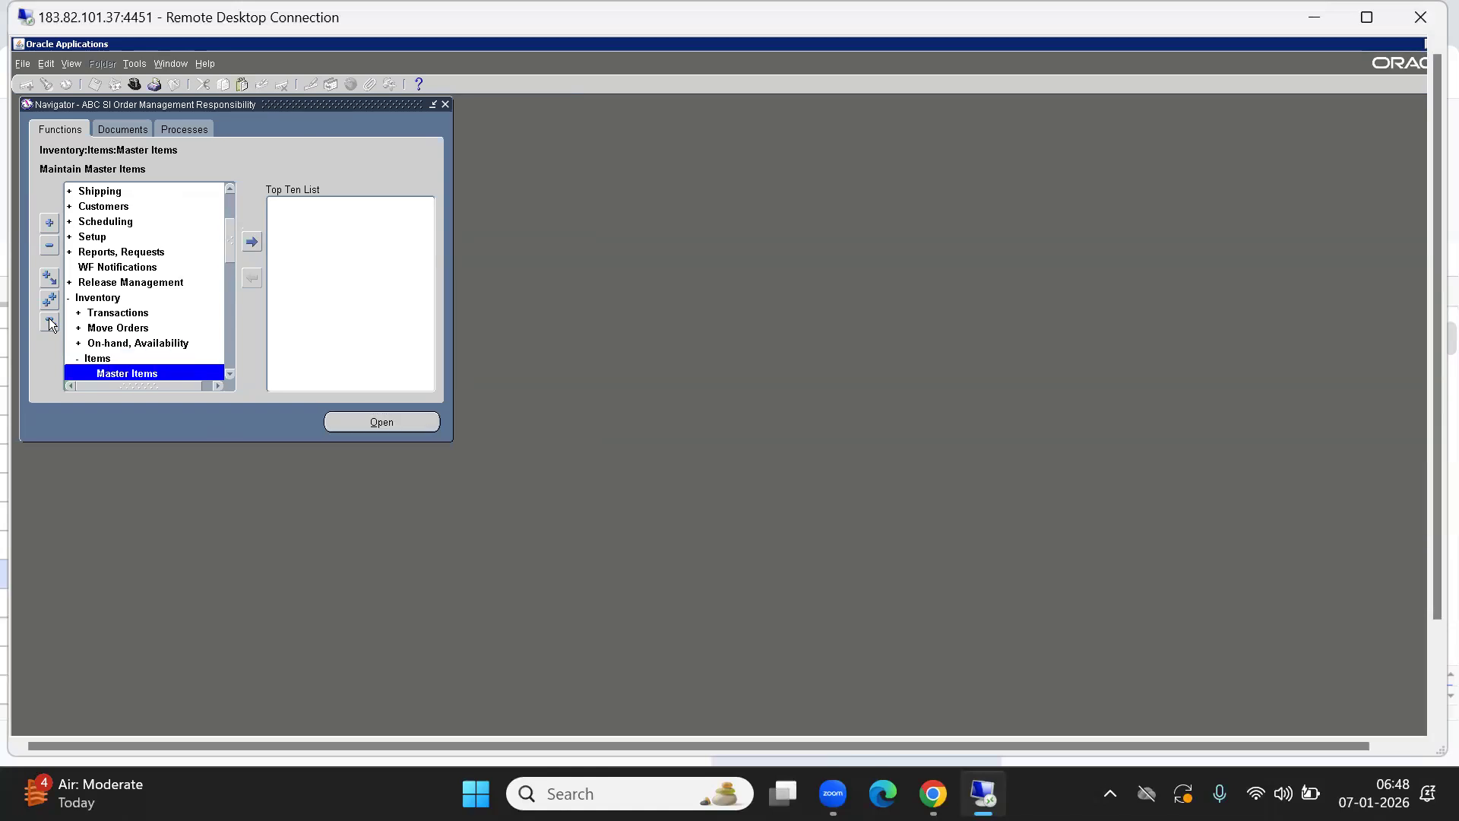
key(Return)
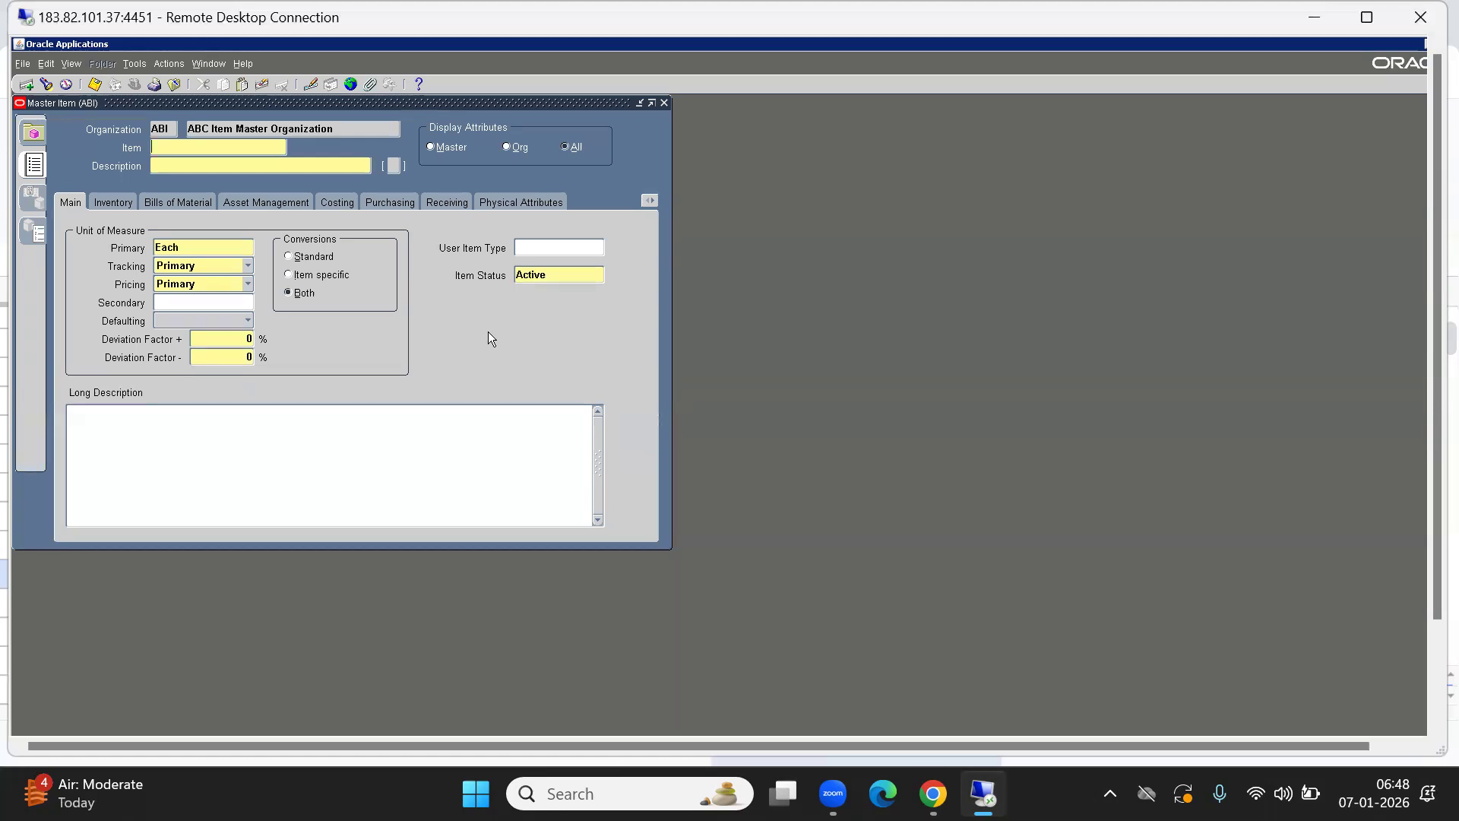
Create item ABCFG2001 with description 'ABCFG2001 - Laptop' and cancel the flexfield popup.
text(ABCFG2001)
key(shift+Tab)
key(ctrl+c)
key(Tab)
key(ctrl+v)
text(- L)
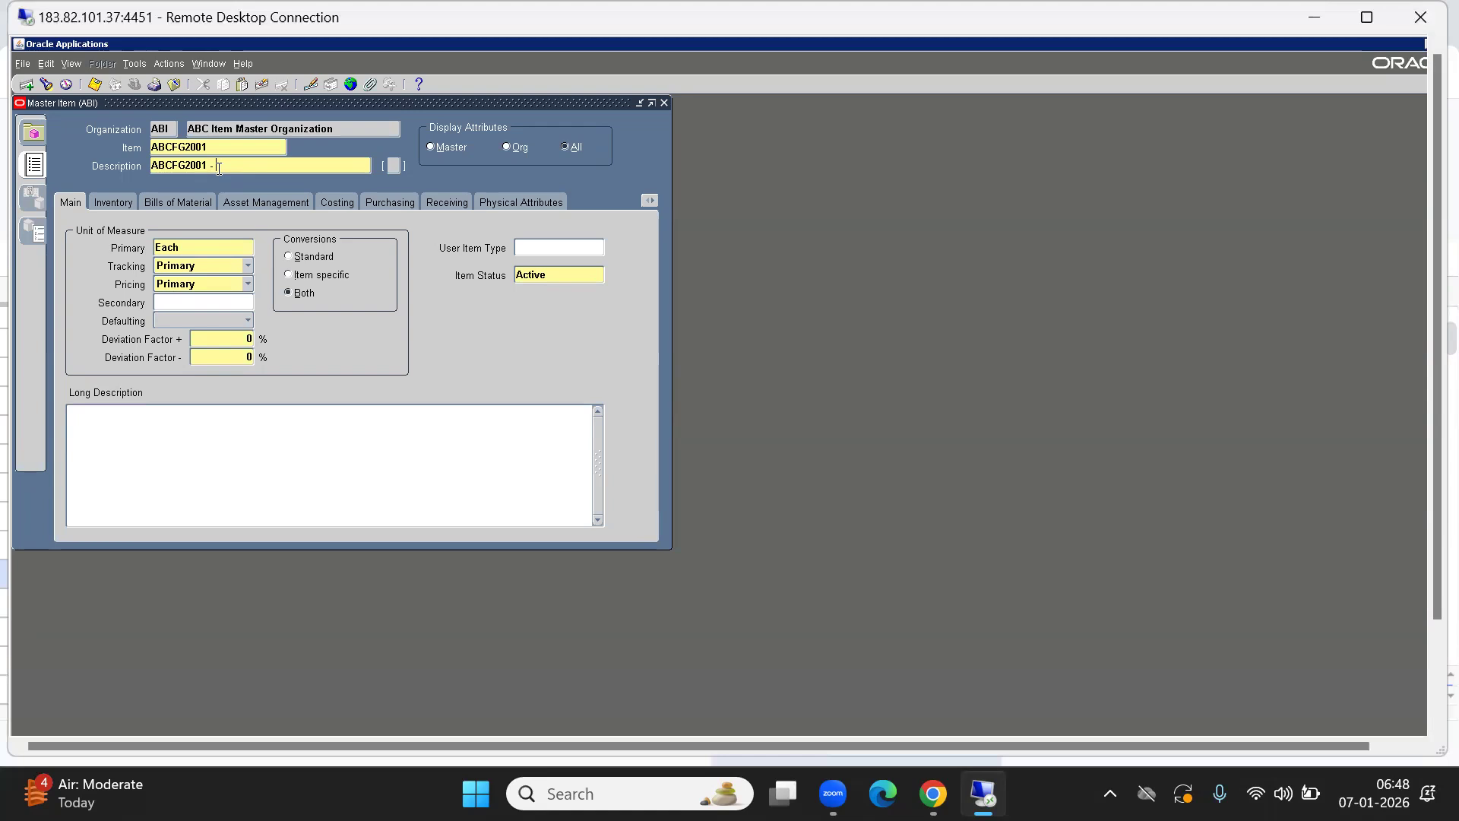
text(aptop)
key(Tab)
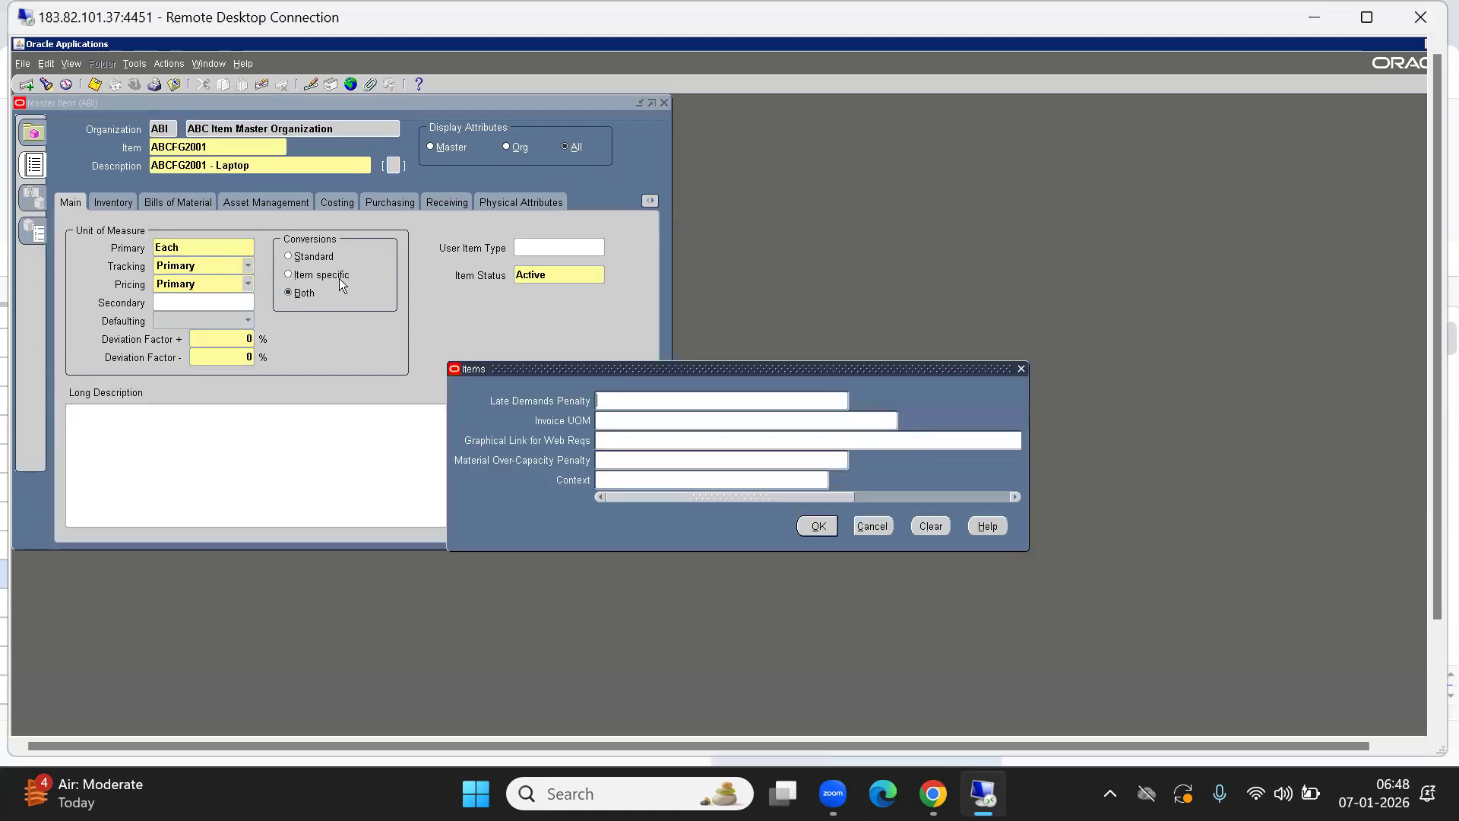
click(873, 525)
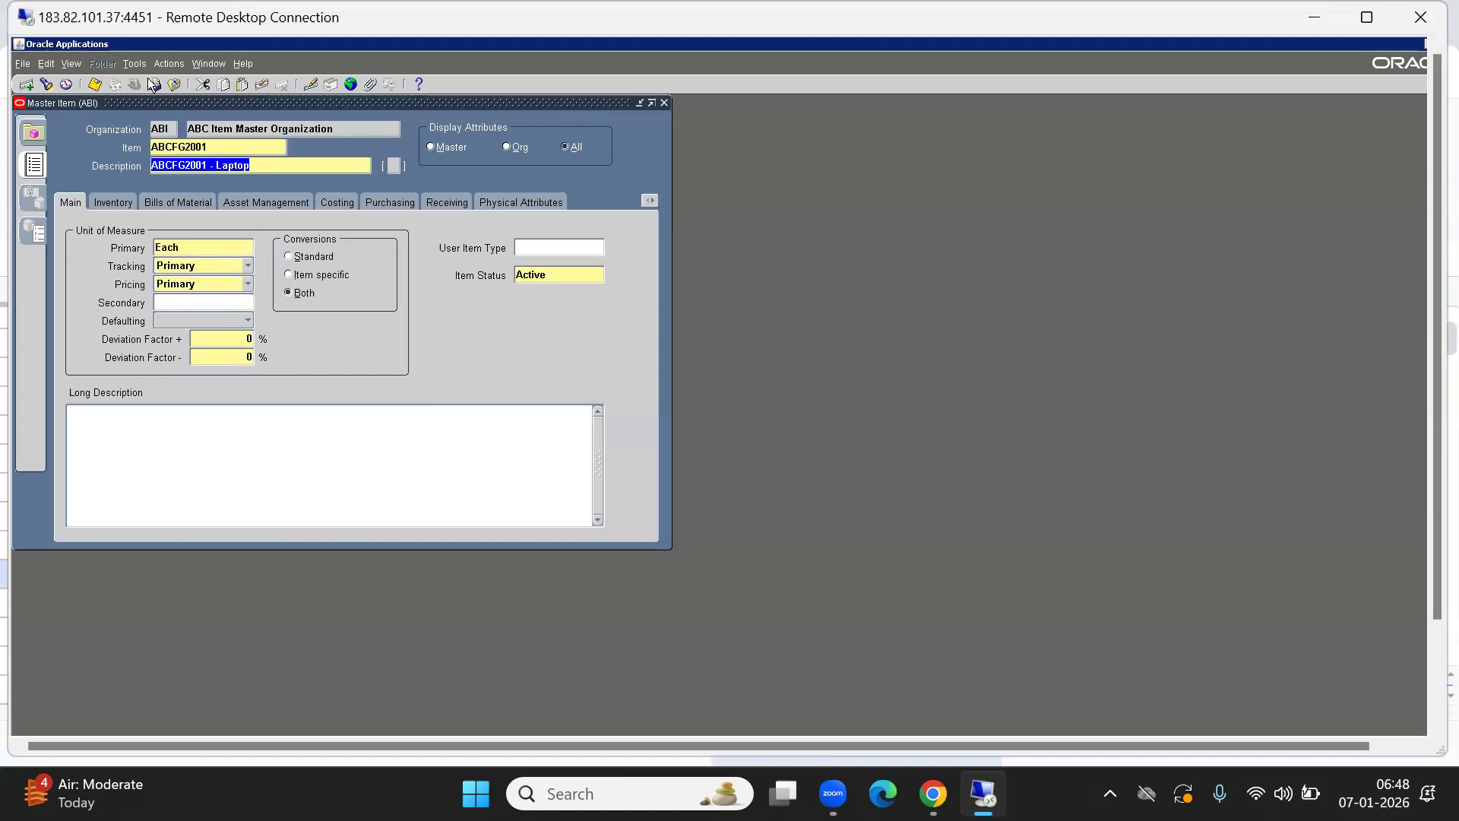
Copy attributes from the Finished Good template into the item and apply them.
click(125, 63)
click(137, 268)
text(fin)
key(Tab)
key(alt+d)
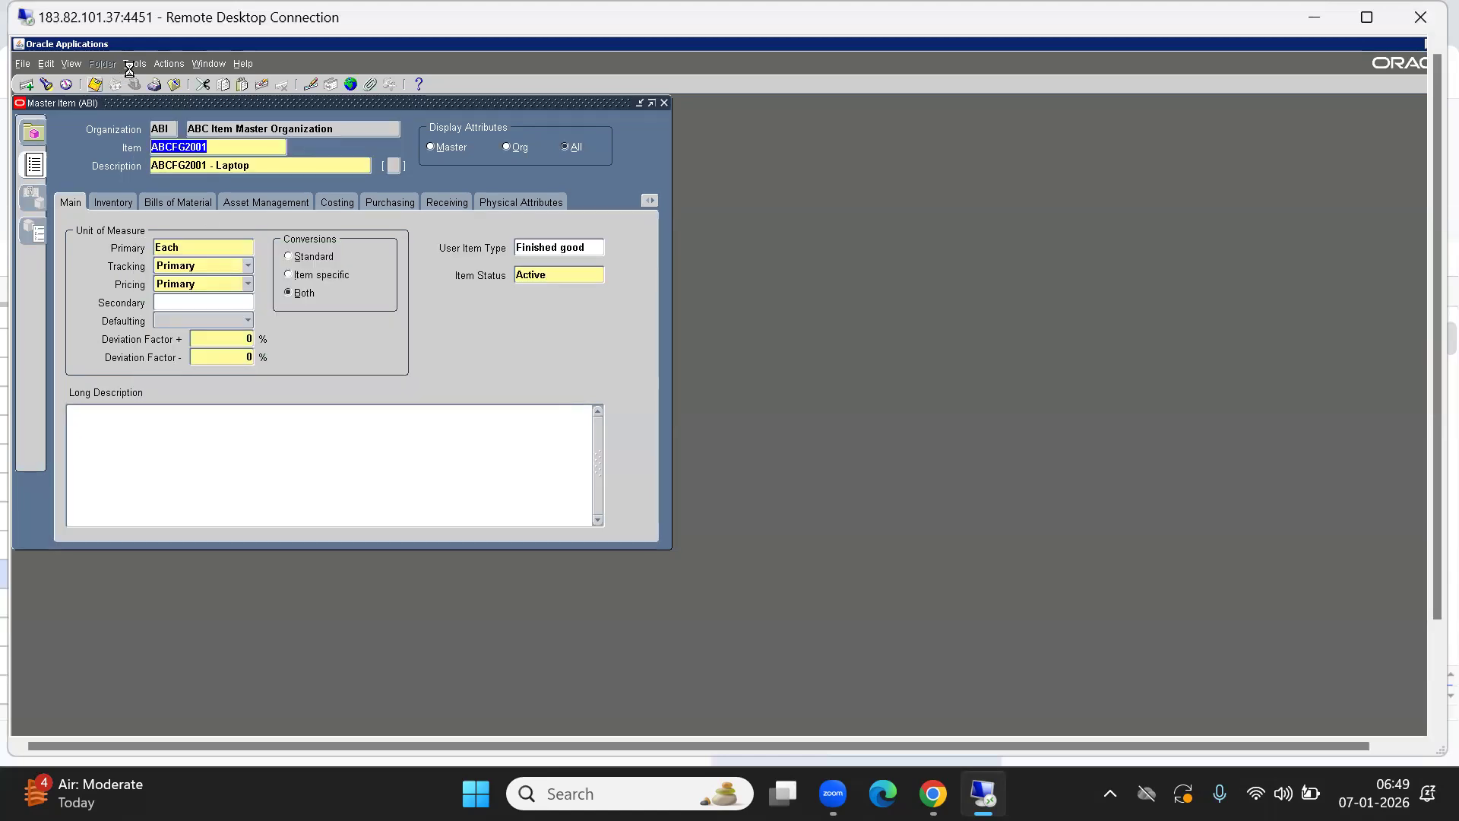
click(129, 64)
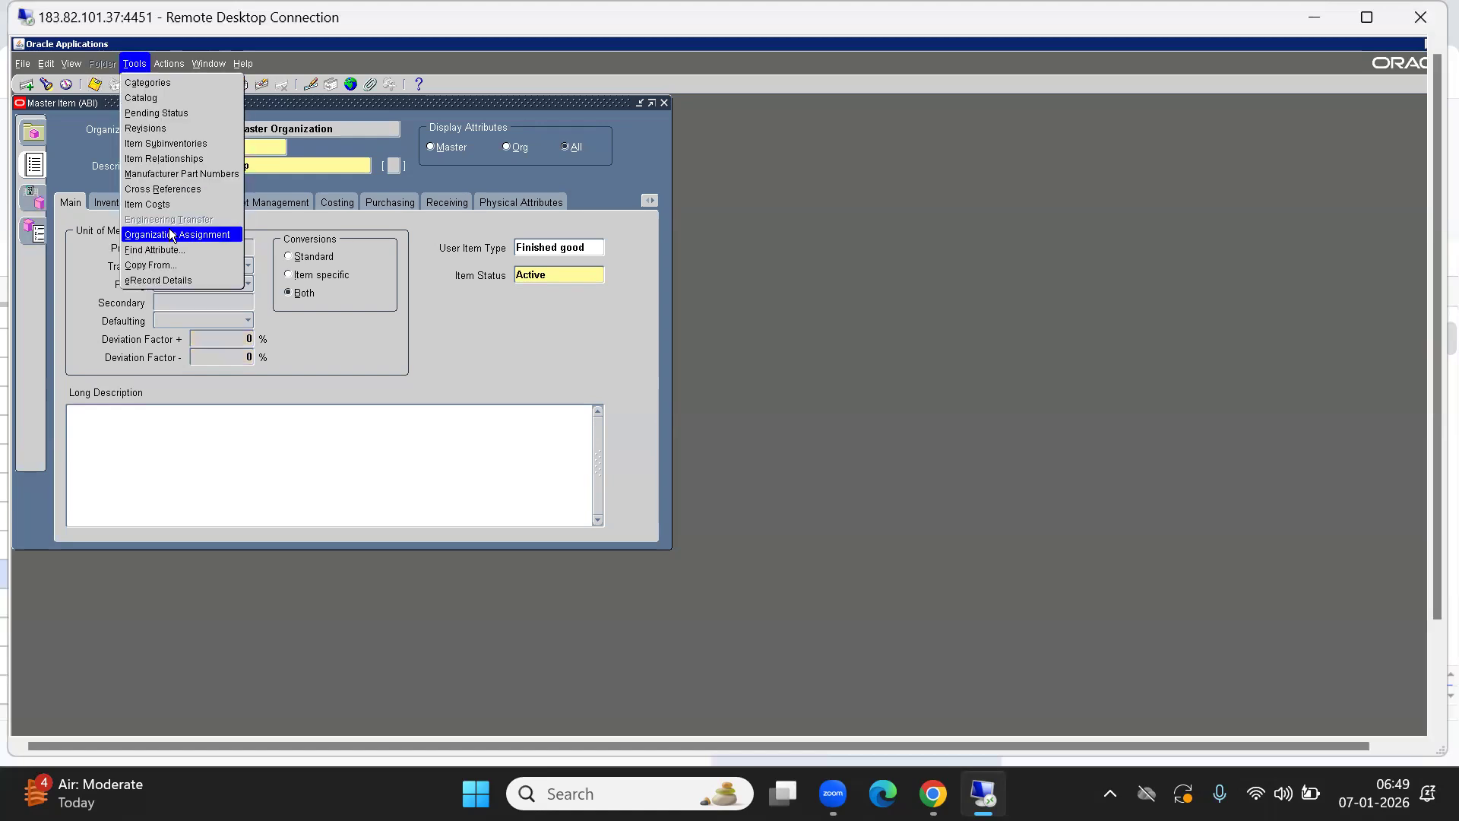
Assign ABCFG2001 to ABC Bangalore Inv Org (ABB) and close the Master Item form.
click(173, 235)
click(605, 229)
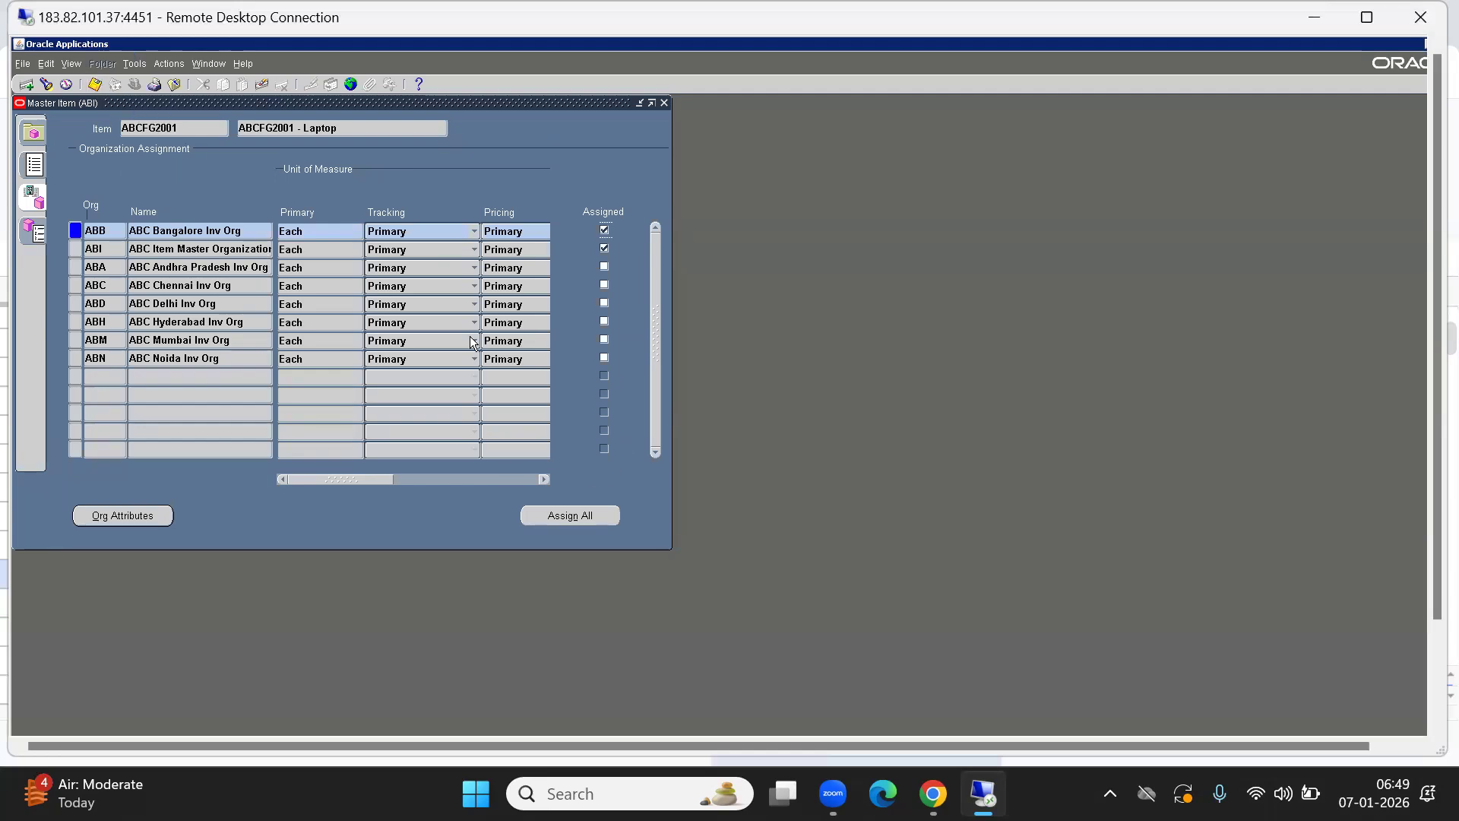
key(F4)
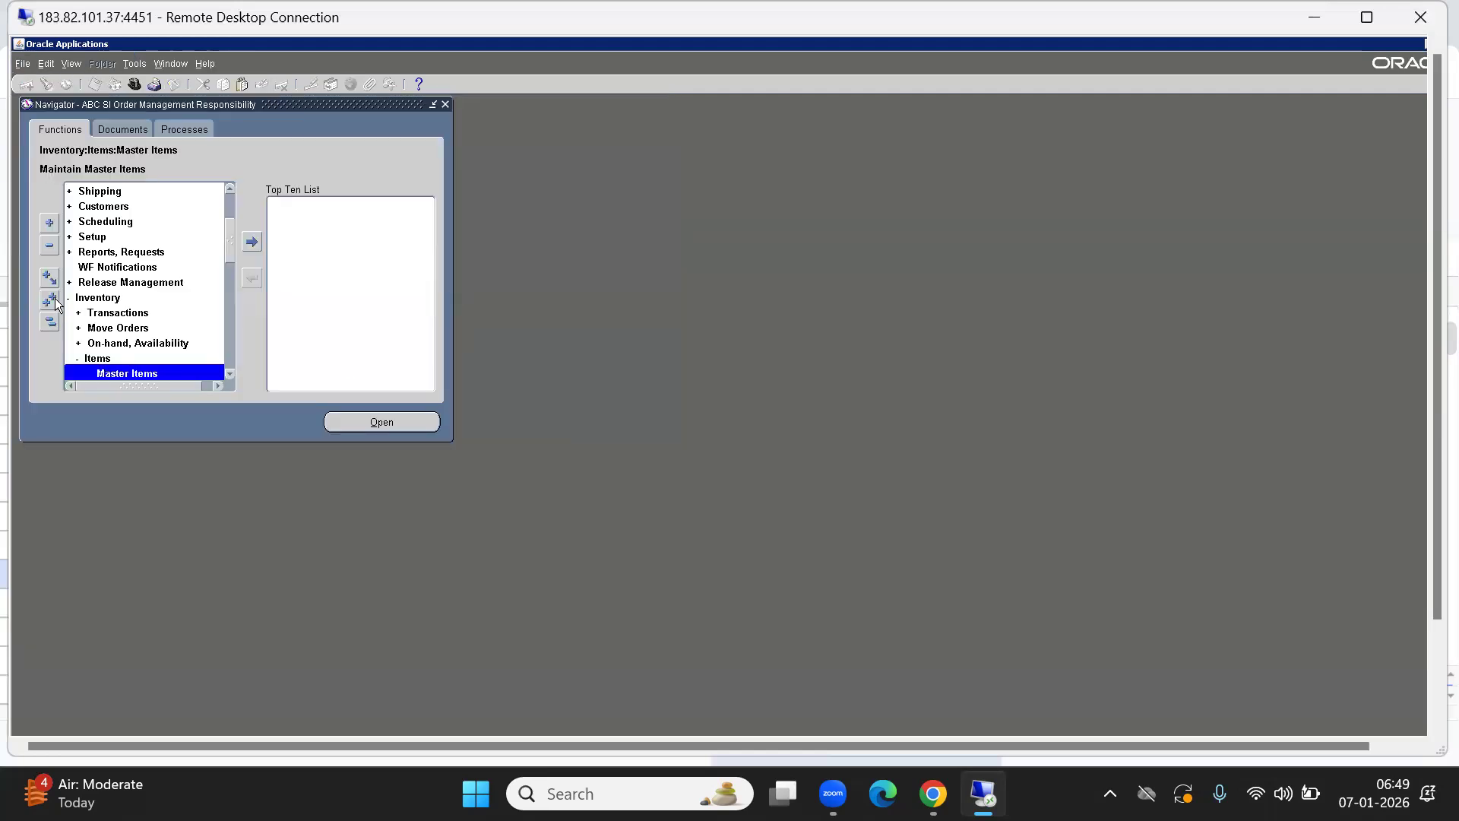
Open a new Sales Orders form from Orders, Returns and move it aside.
click(49, 321)
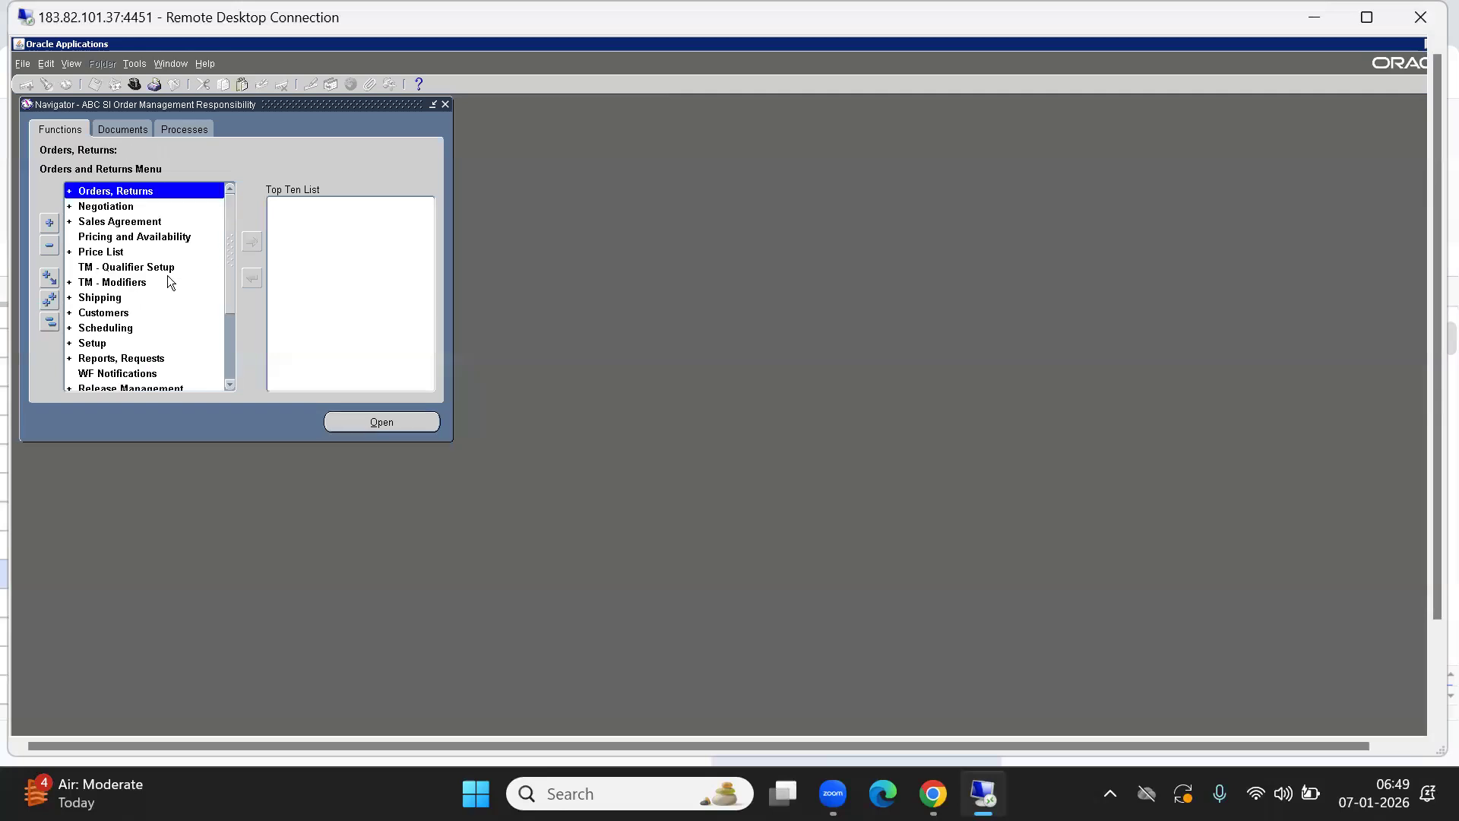
double_click(117, 200)
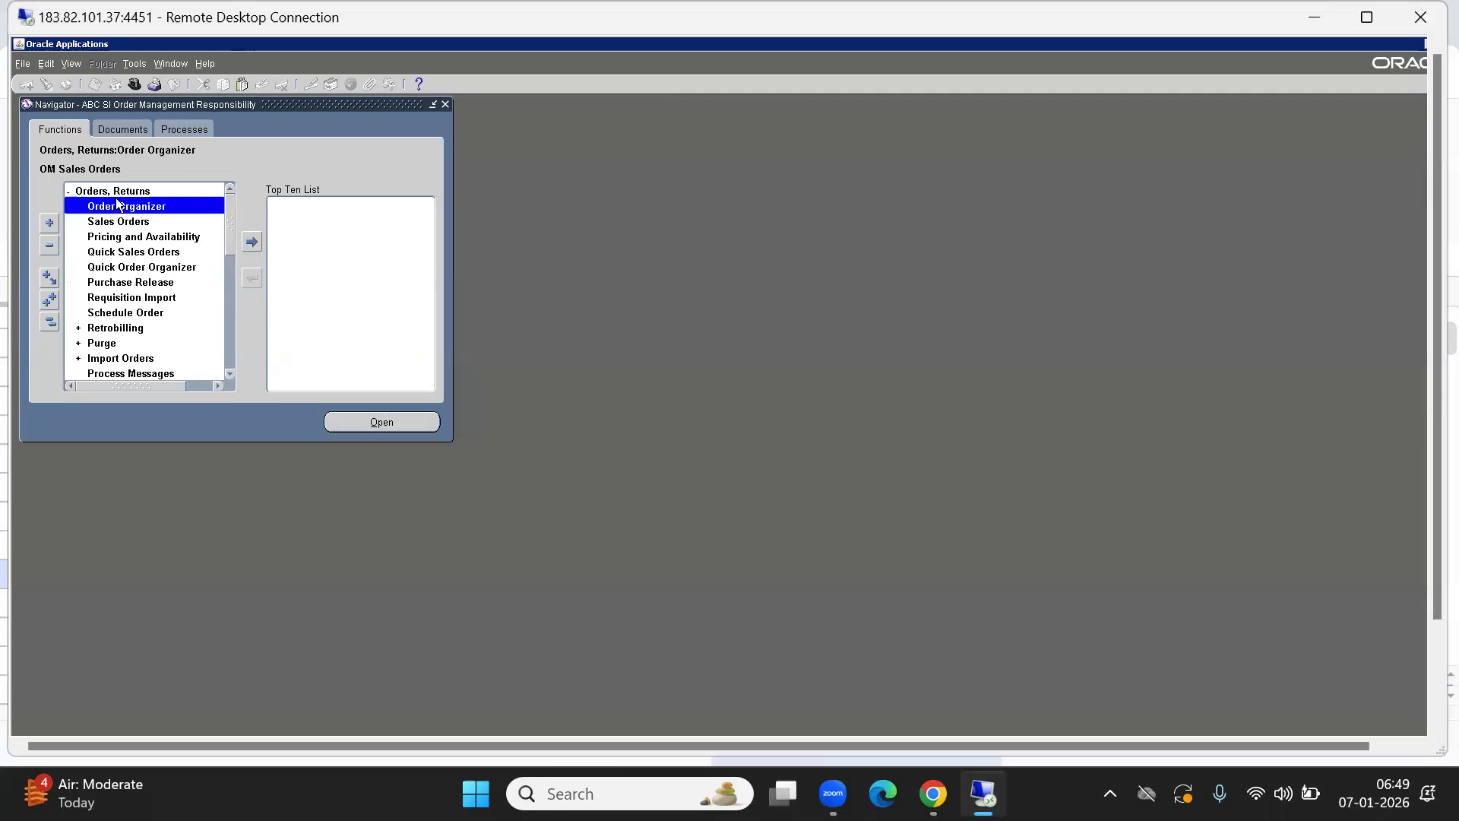
key(Down)
key(Return)
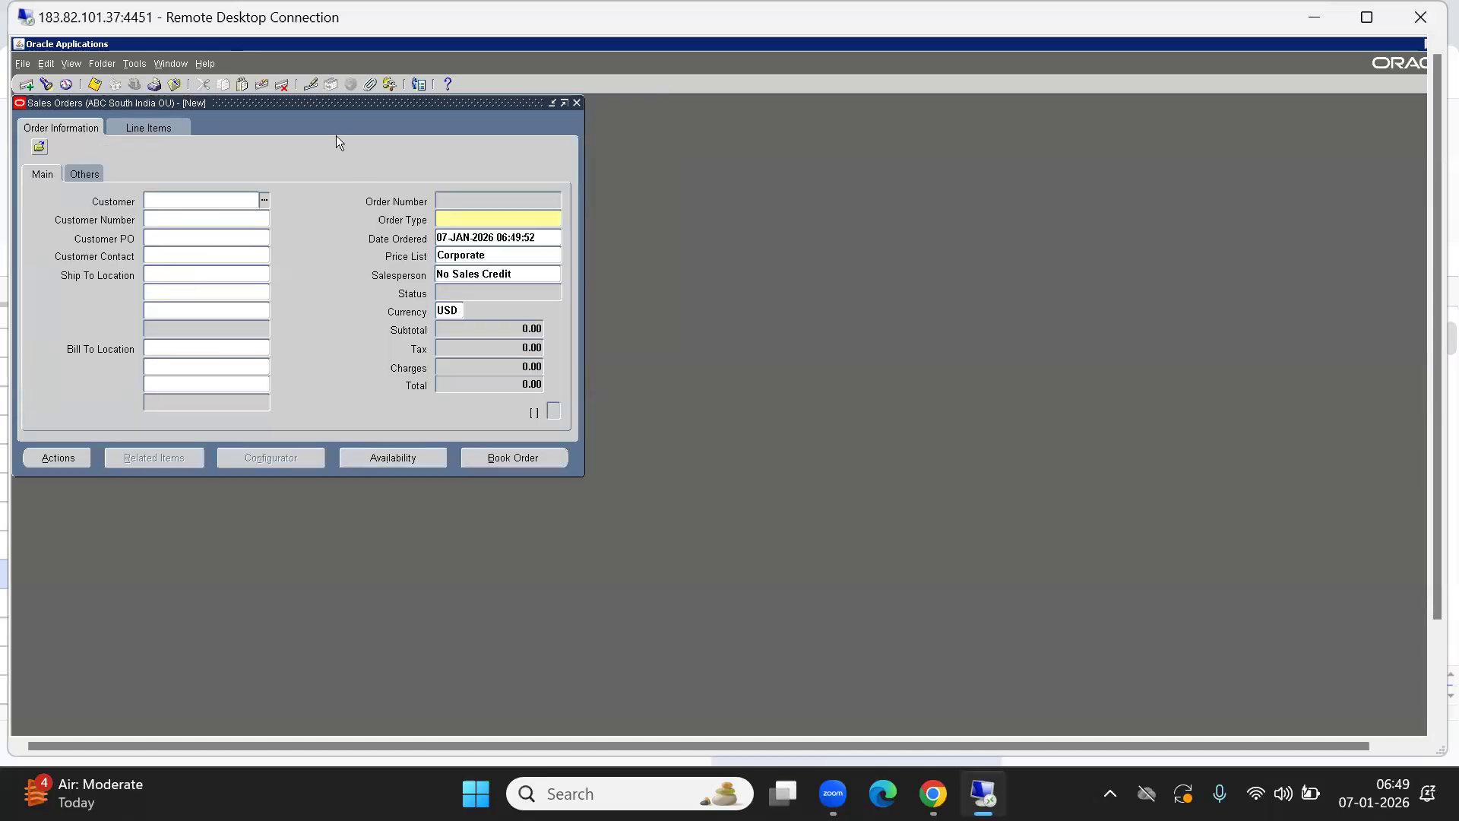
drag(288, 105, 633, 237)
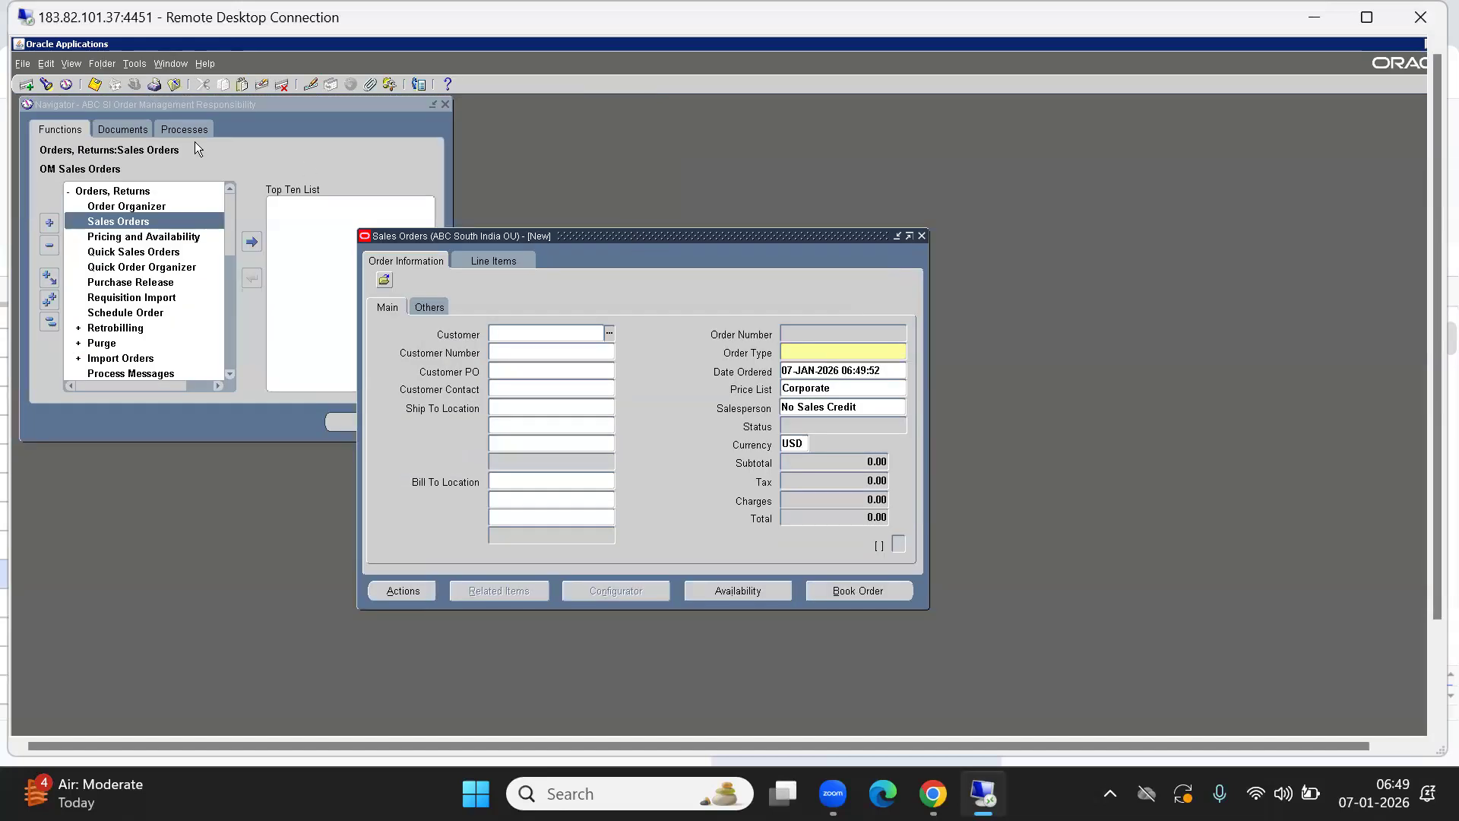
Open the Price List Setup form from the Price List functions and enter query mode.
click(270, 155)
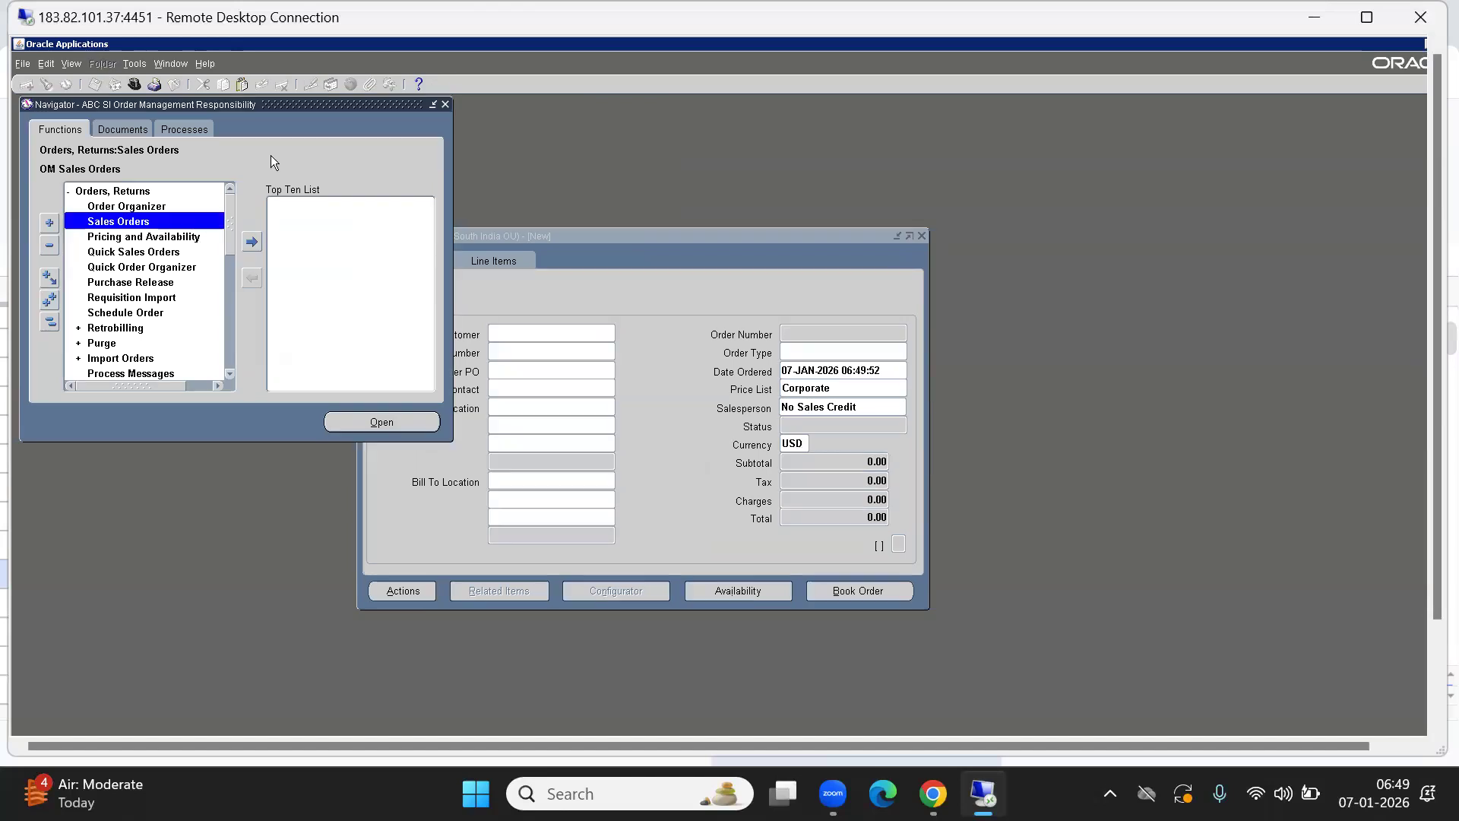
click(48, 328)
key(Down)
key(Down)
key(Down)
key(Down)
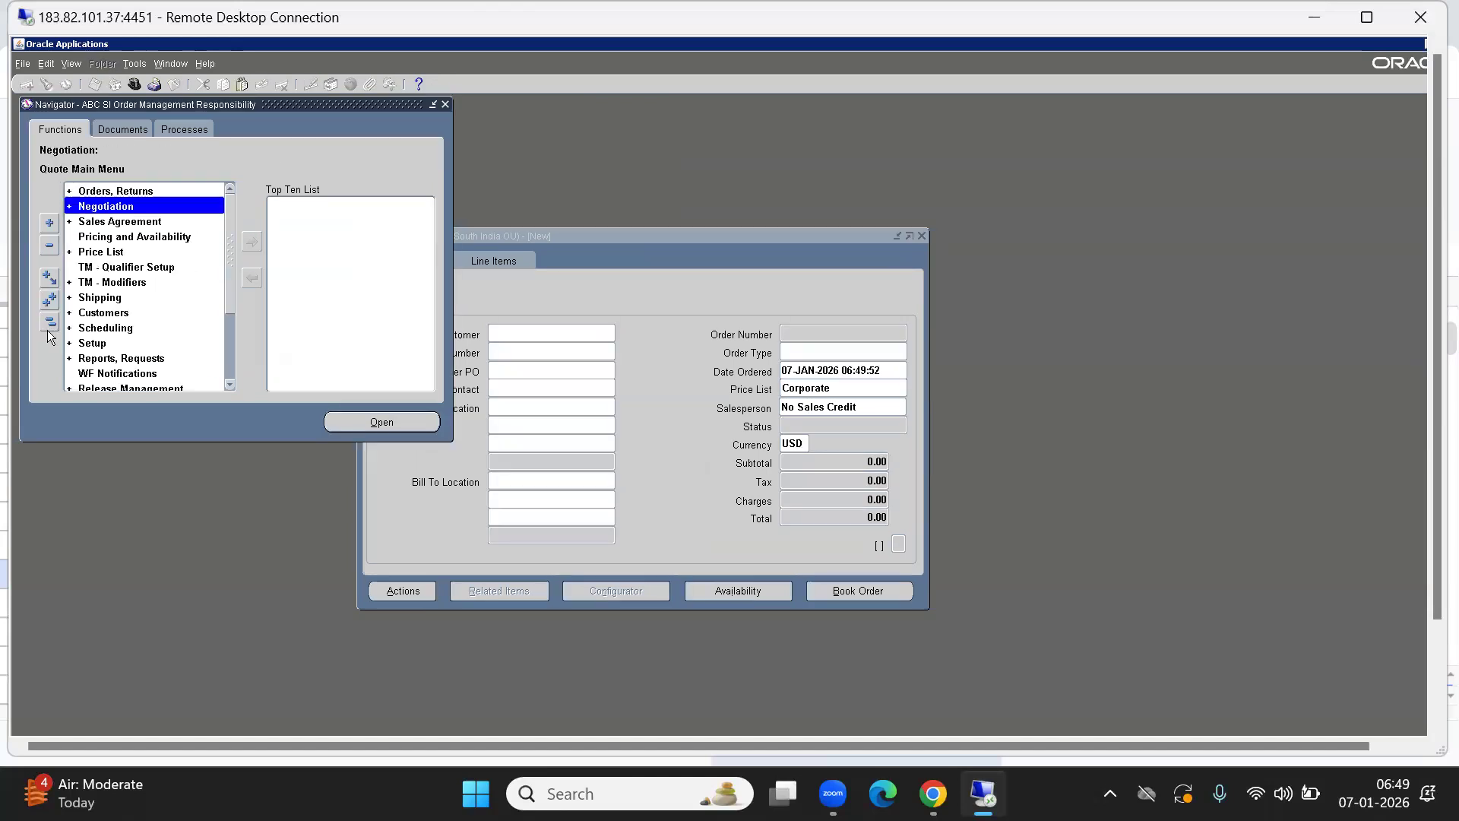
key(Right)
key(Down)
key(Return)
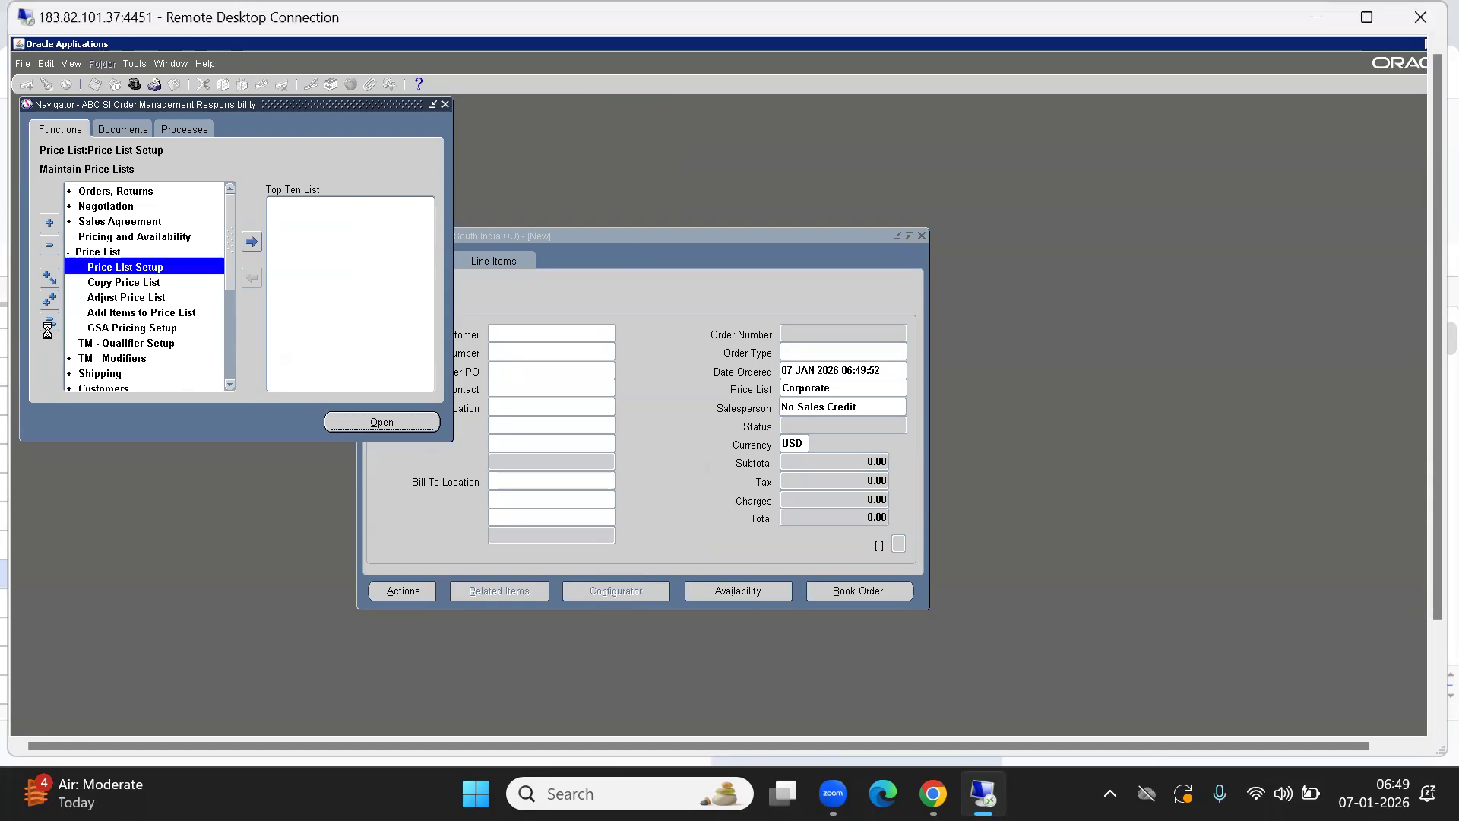
key(F11)
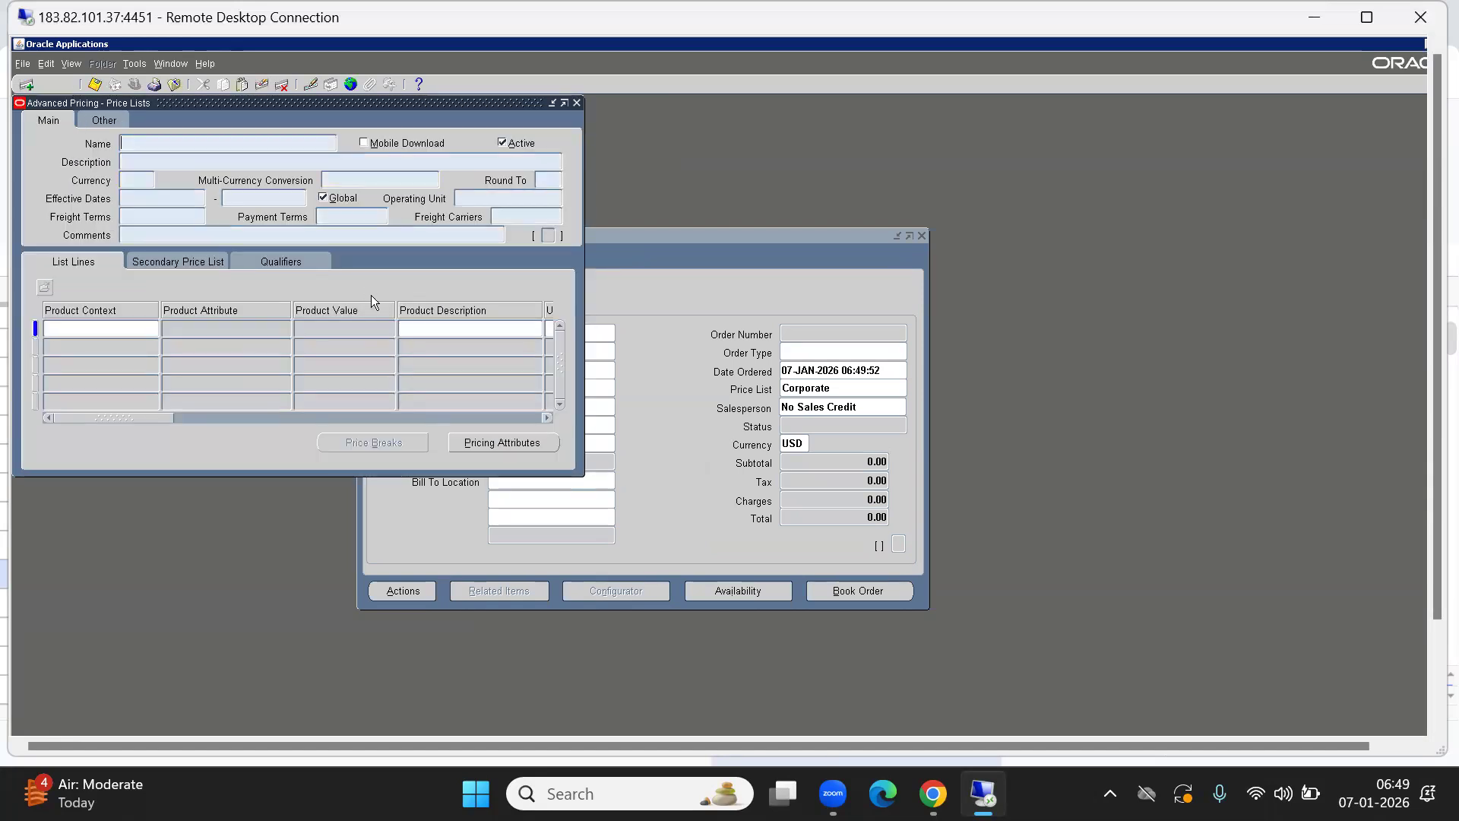
Query price list ABC% and add a line for Item / Item Number ABCFG2001.
text(ABC%)
click(193, 387)
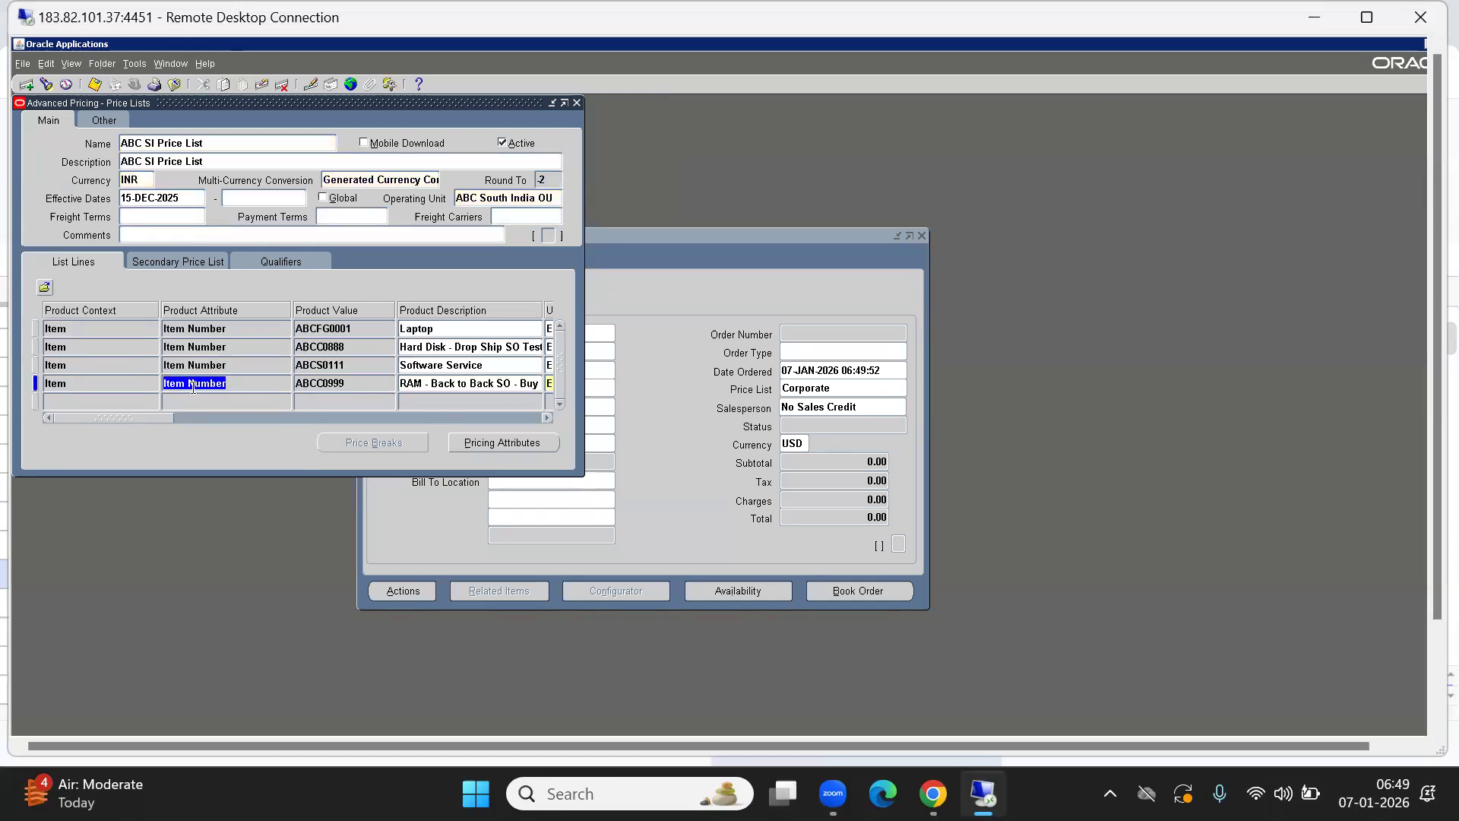
key(Down)
text(Item)
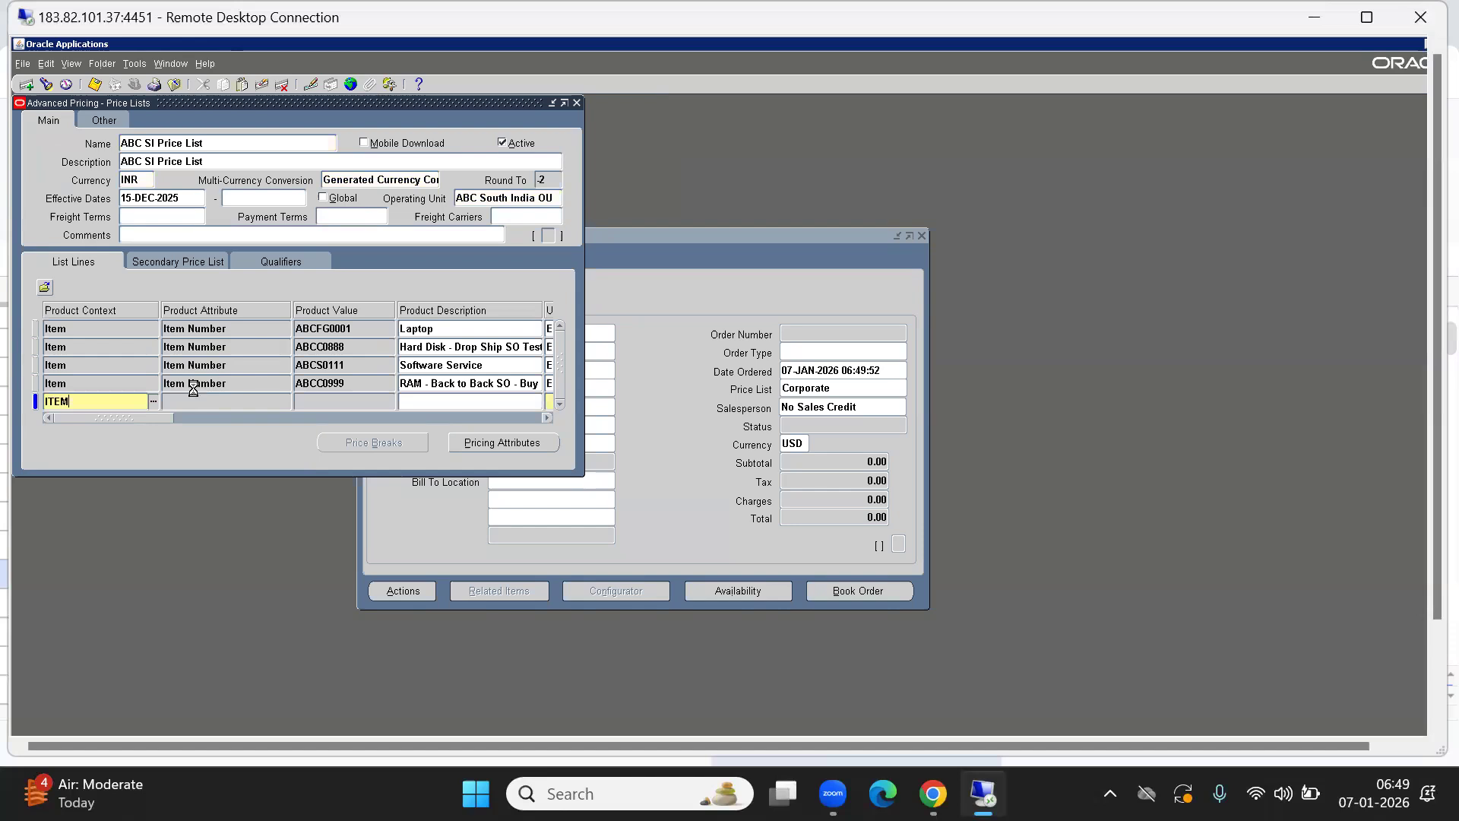
key(Tab)
text(ITEM N)
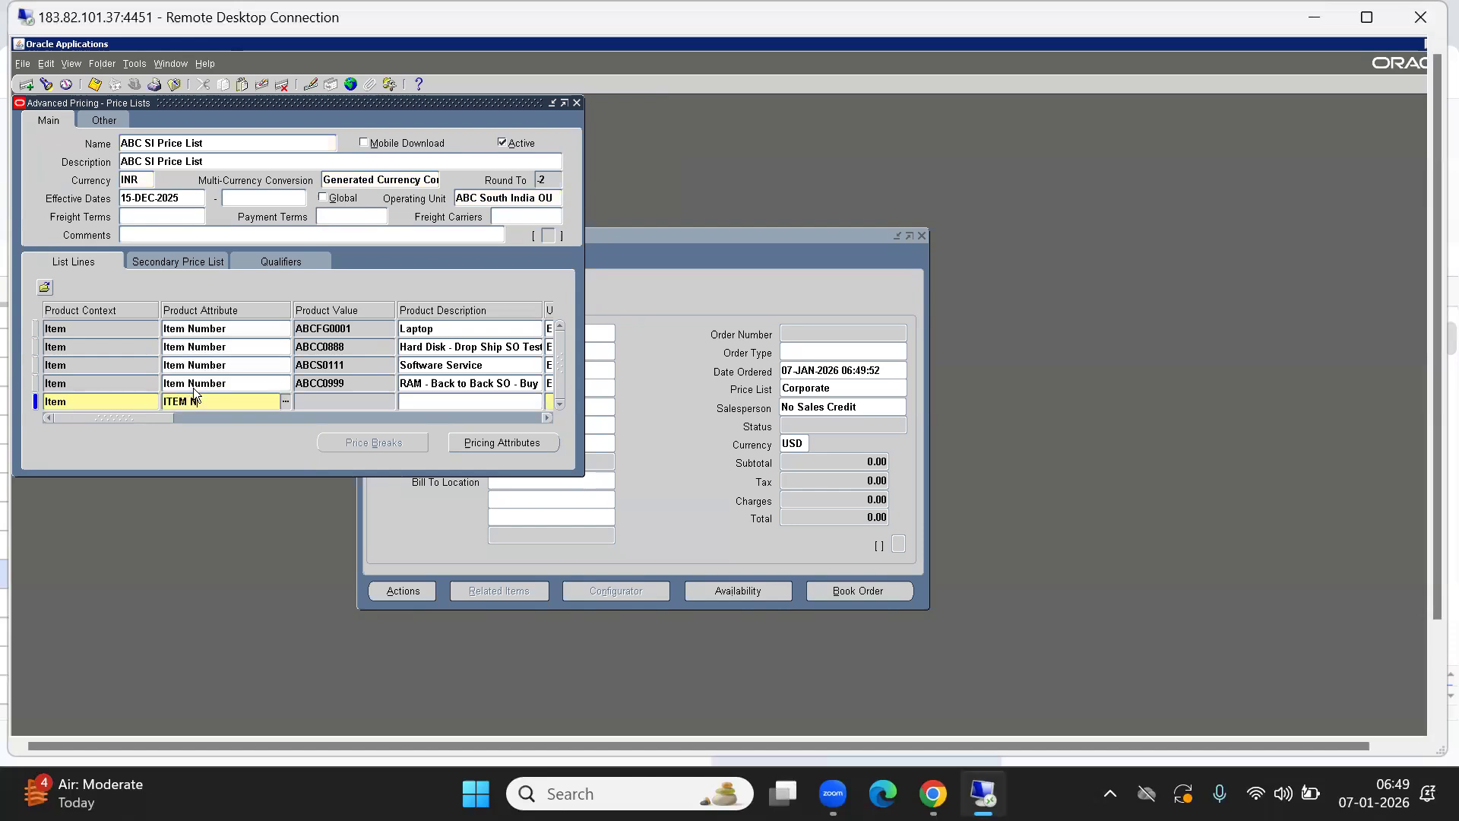
key(Tab)
text(%FG2)
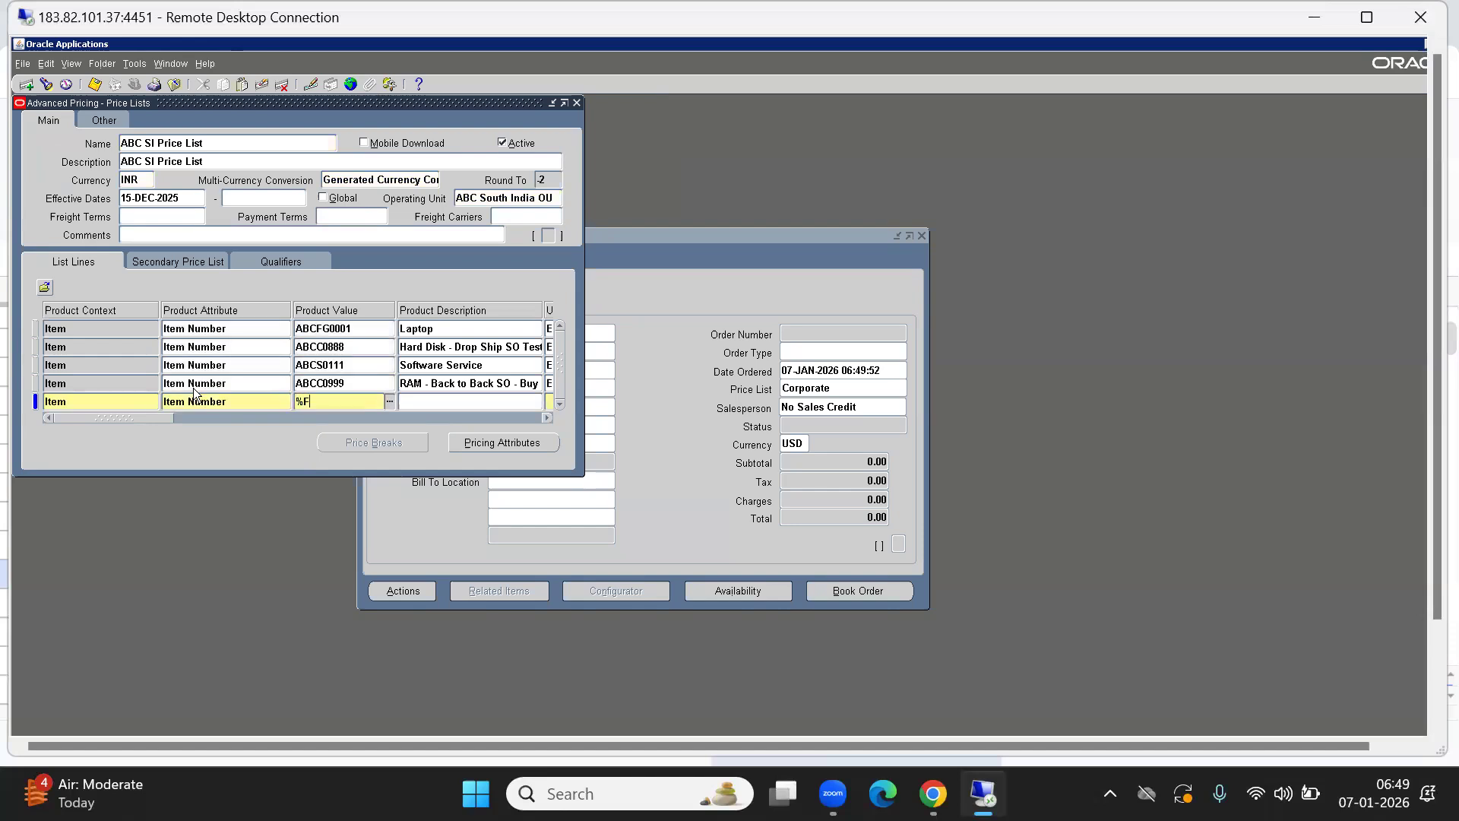
key(Tab)
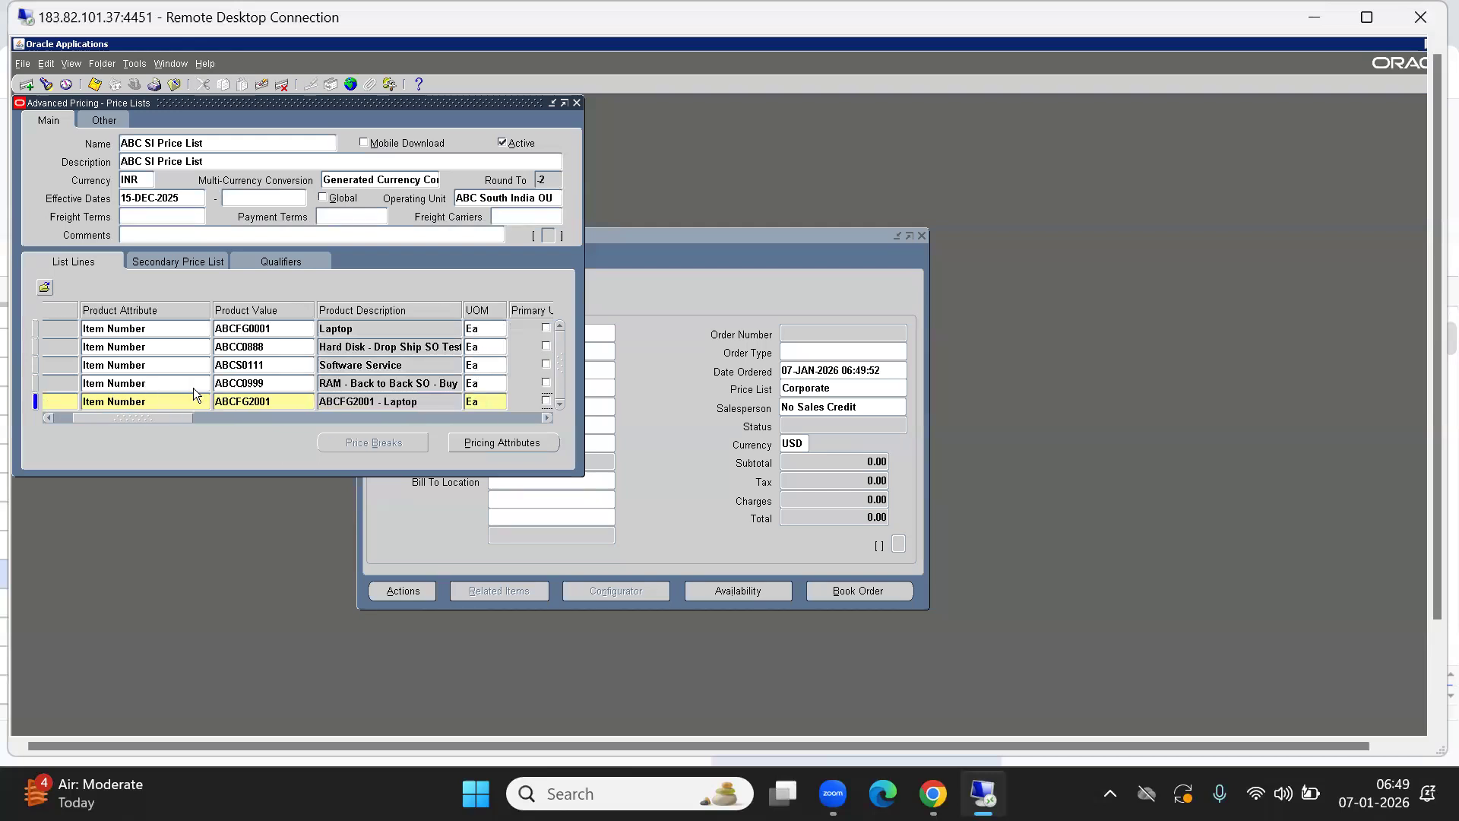
Set the new line's unit price to 90000, save, and close the Price Lists form.
drag(189, 418, 414, 449)
click(526, 403)
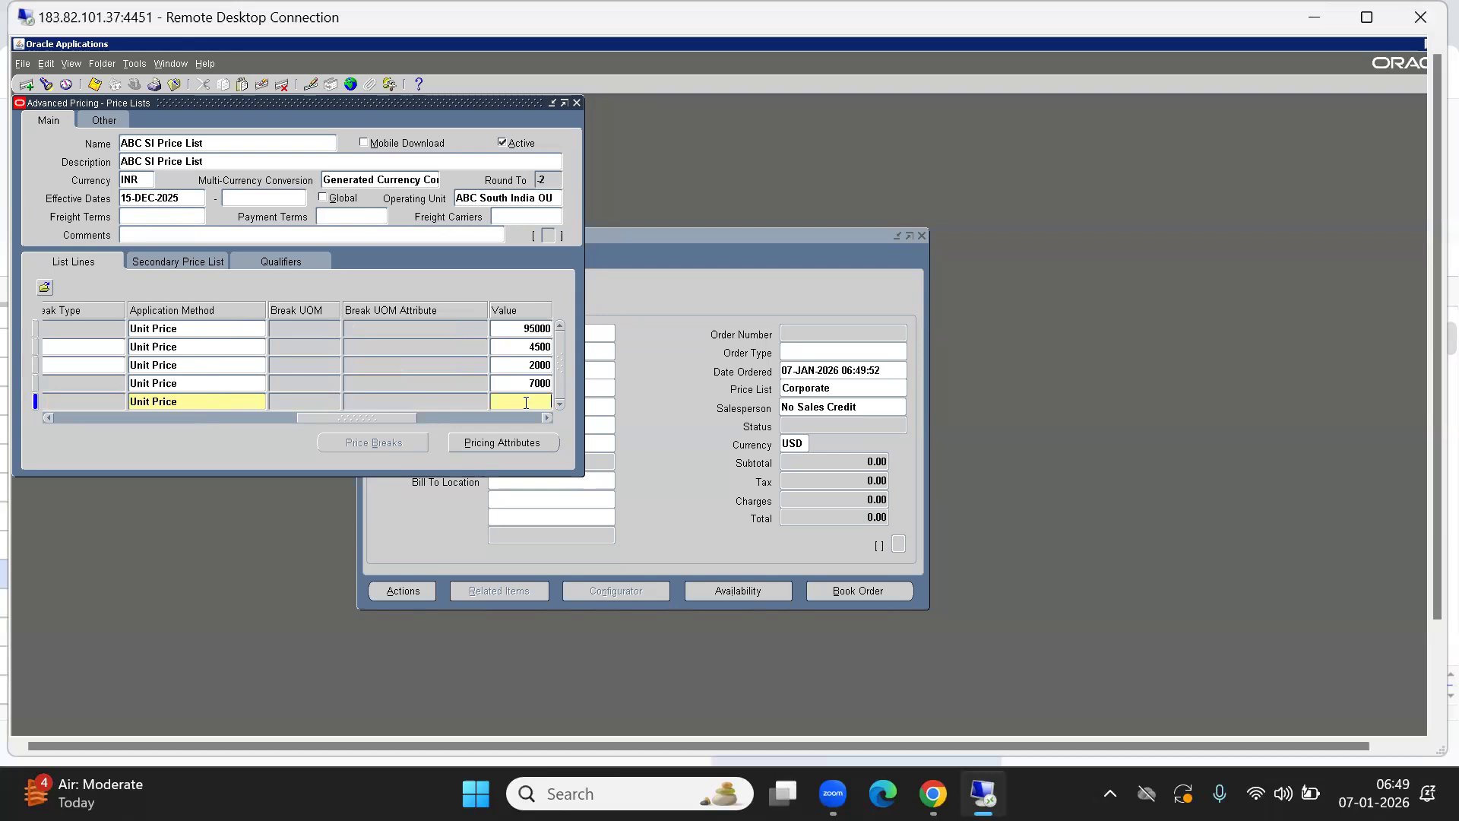
text(90000)
key(Tab)
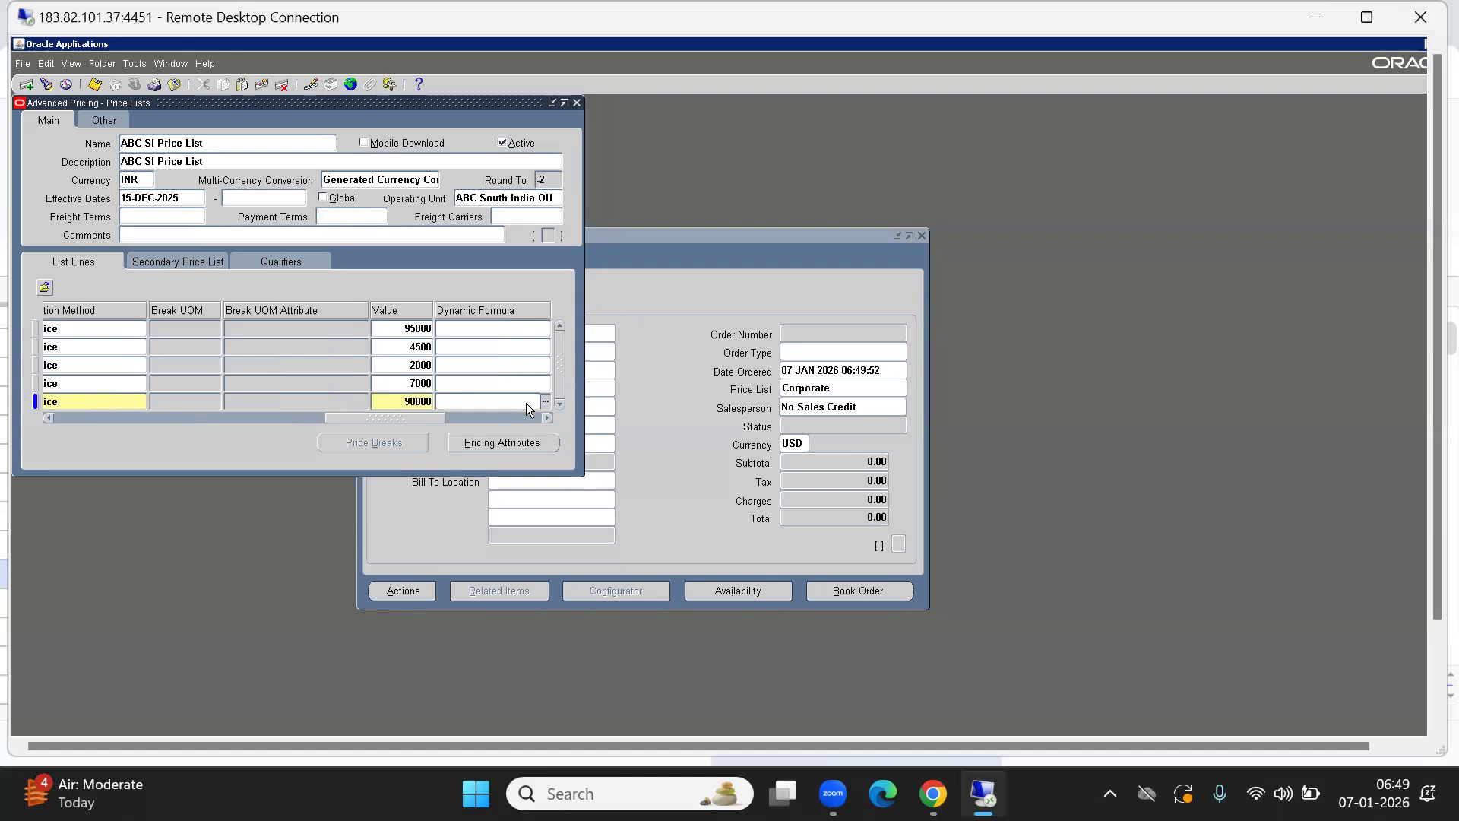
key(ctrl+s)
key(F4)
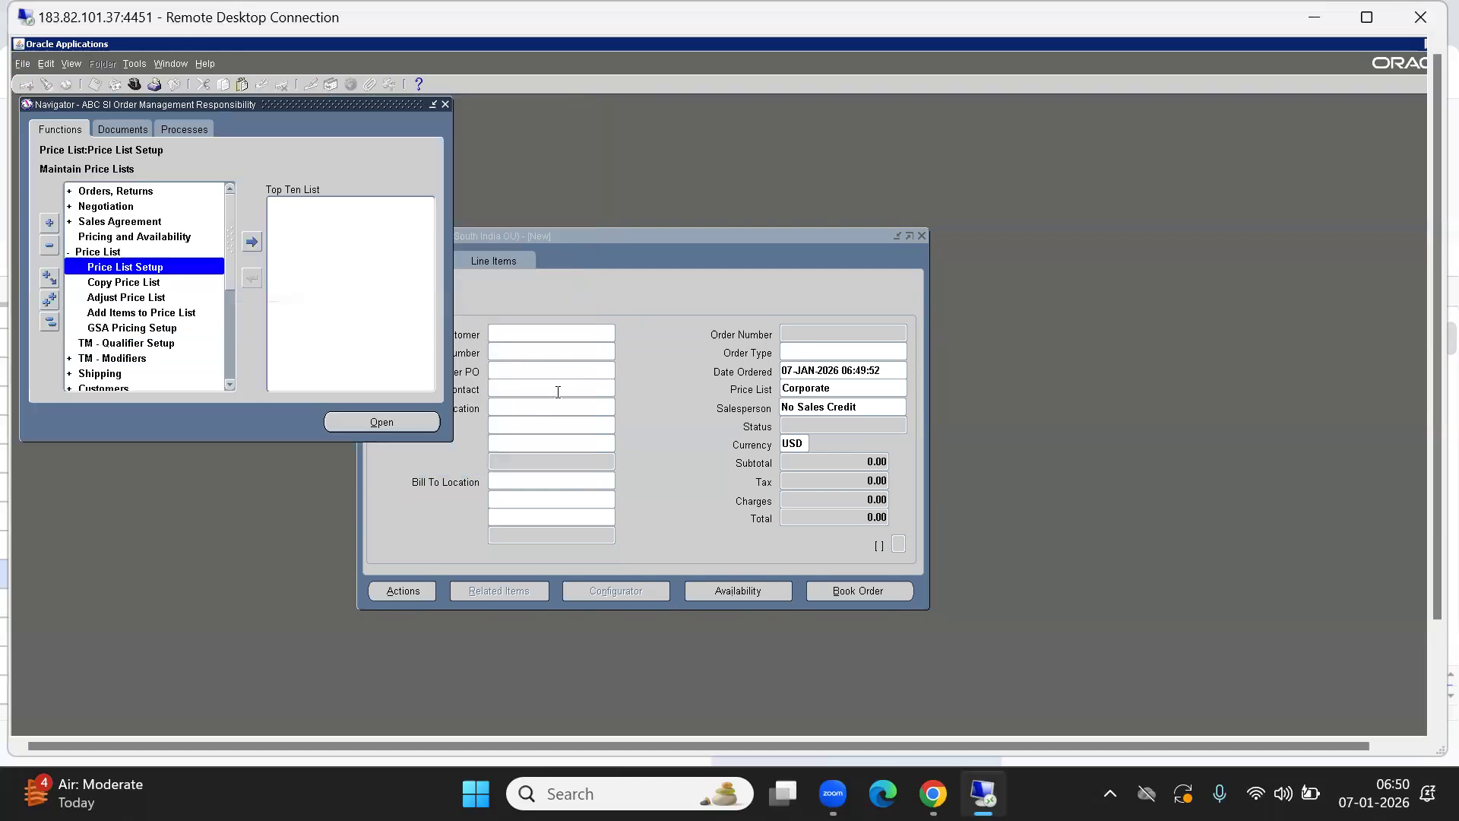
Enter customer QWE India Pvt Ltd and order type ABC STD HEADER TYPE on the new order.
click(698, 357)
text(QWE)
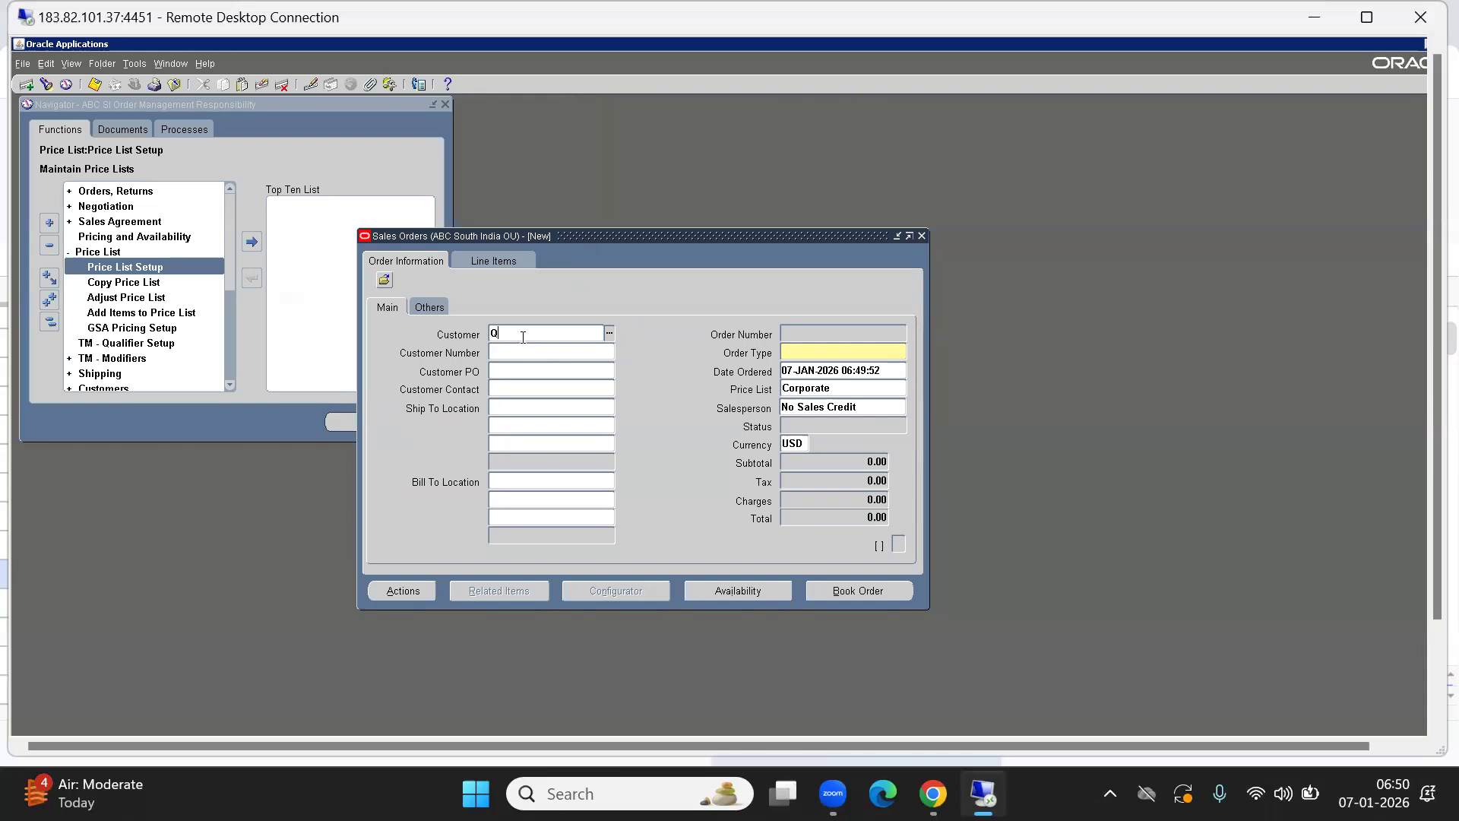
key(Tab)
click(789, 352)
text(ABC)
key(Tab)
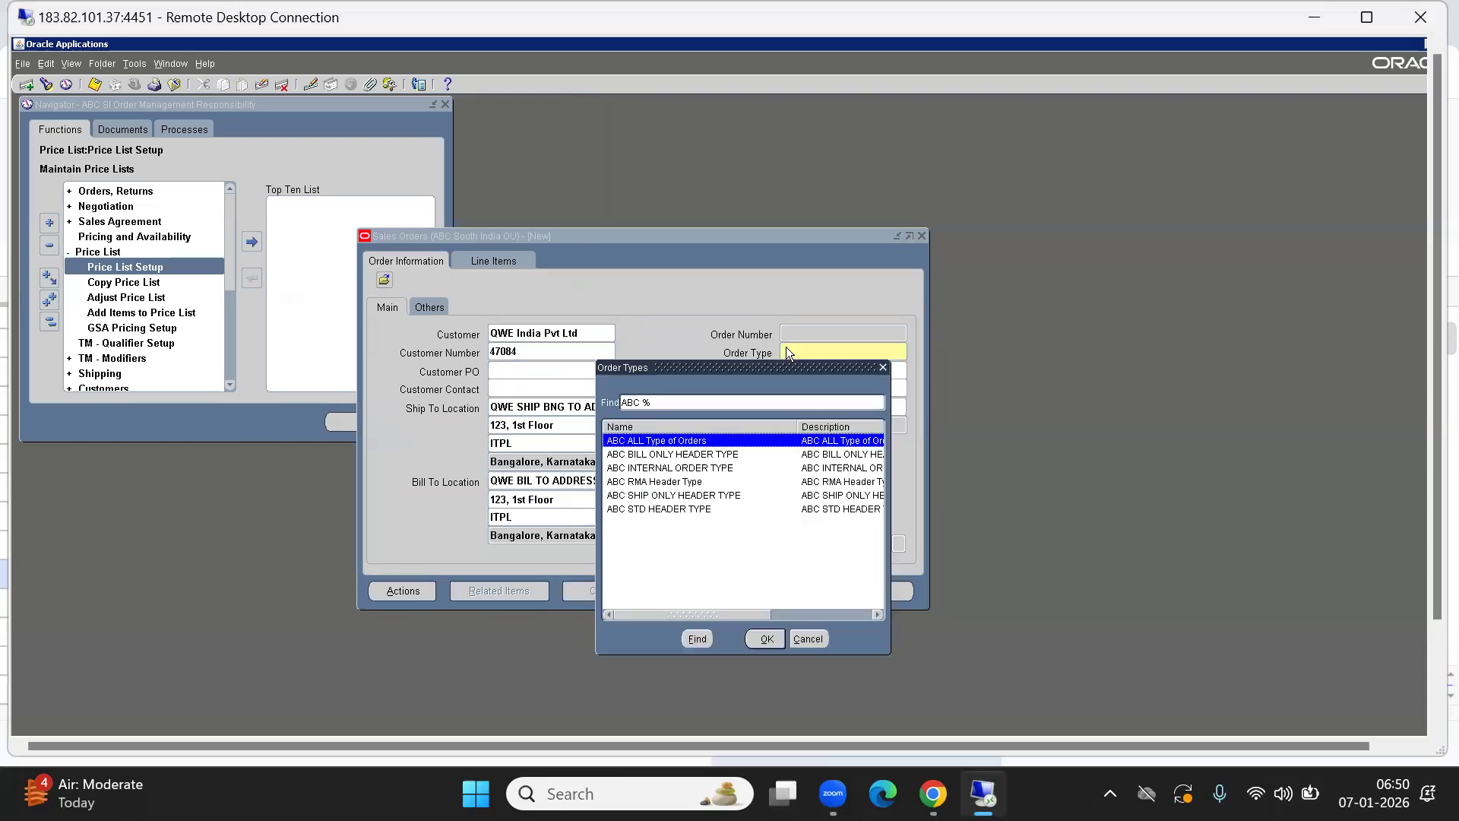
key(Down)
key(Down)
key(Down)
key(Down)
key(Down)
key(Return)
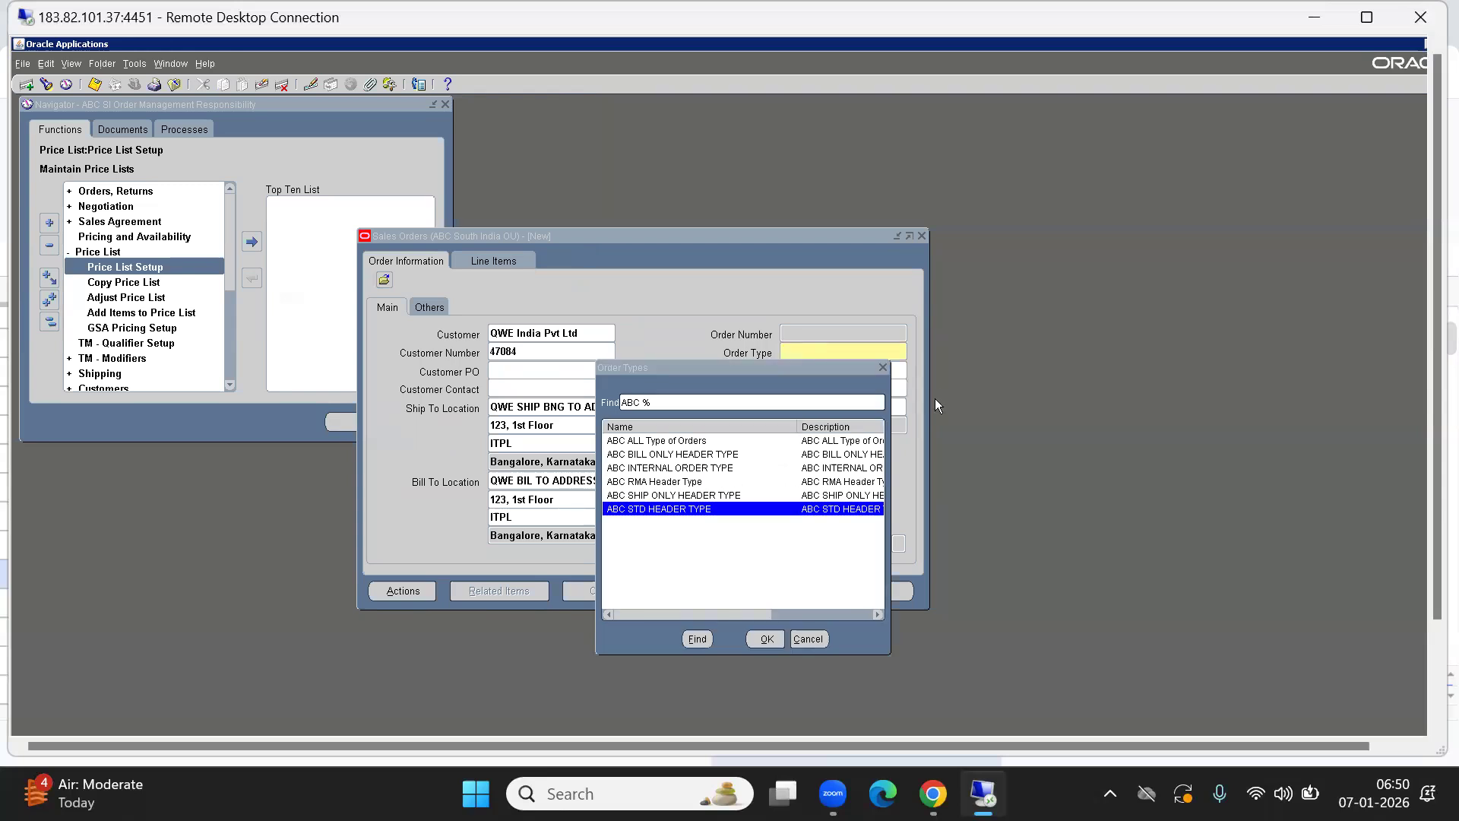
Enter customer PO 12345 and show the order's Others header details.
click(513, 371)
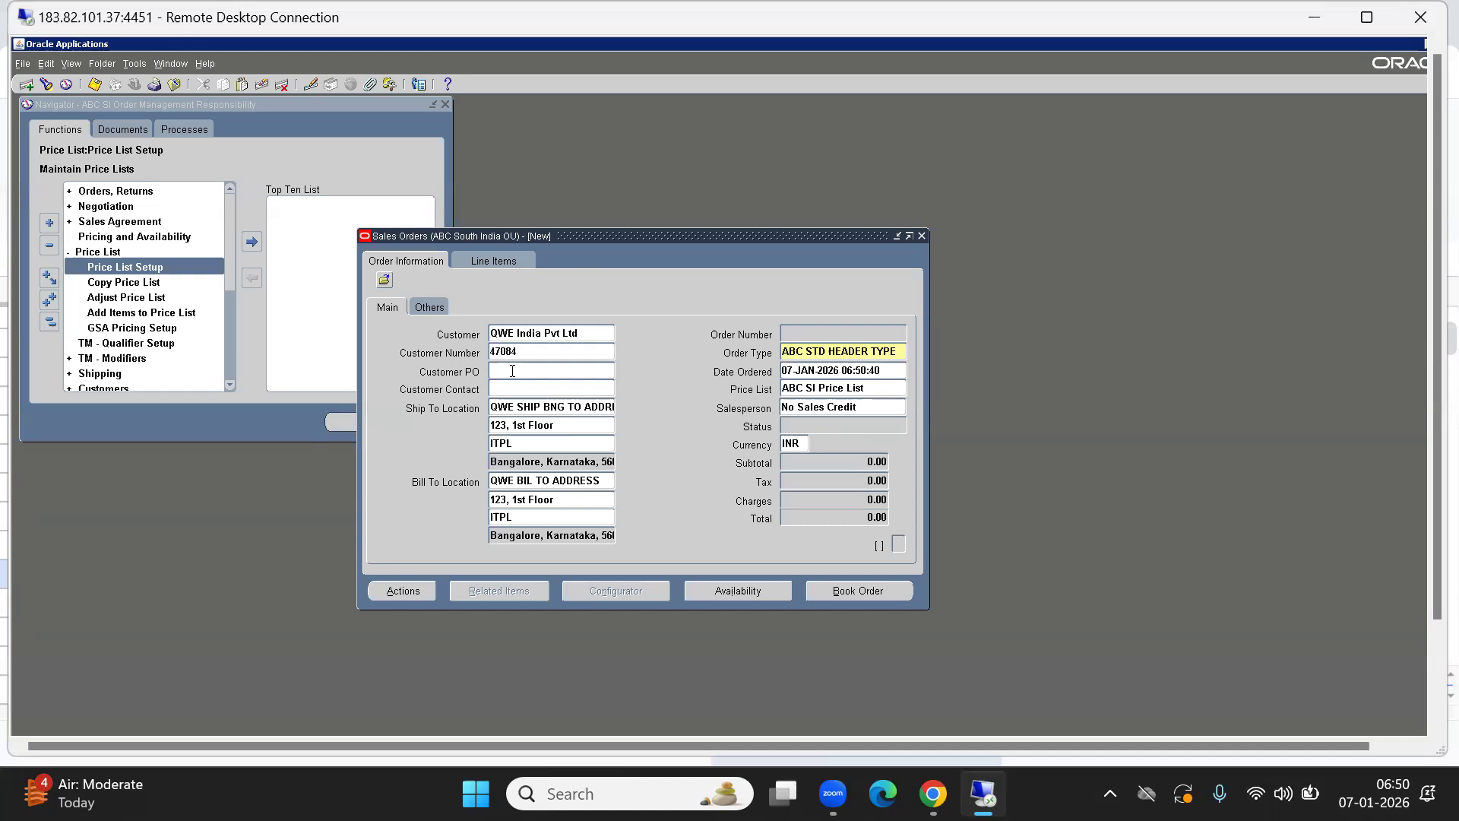
text(12345)
key(Tab)
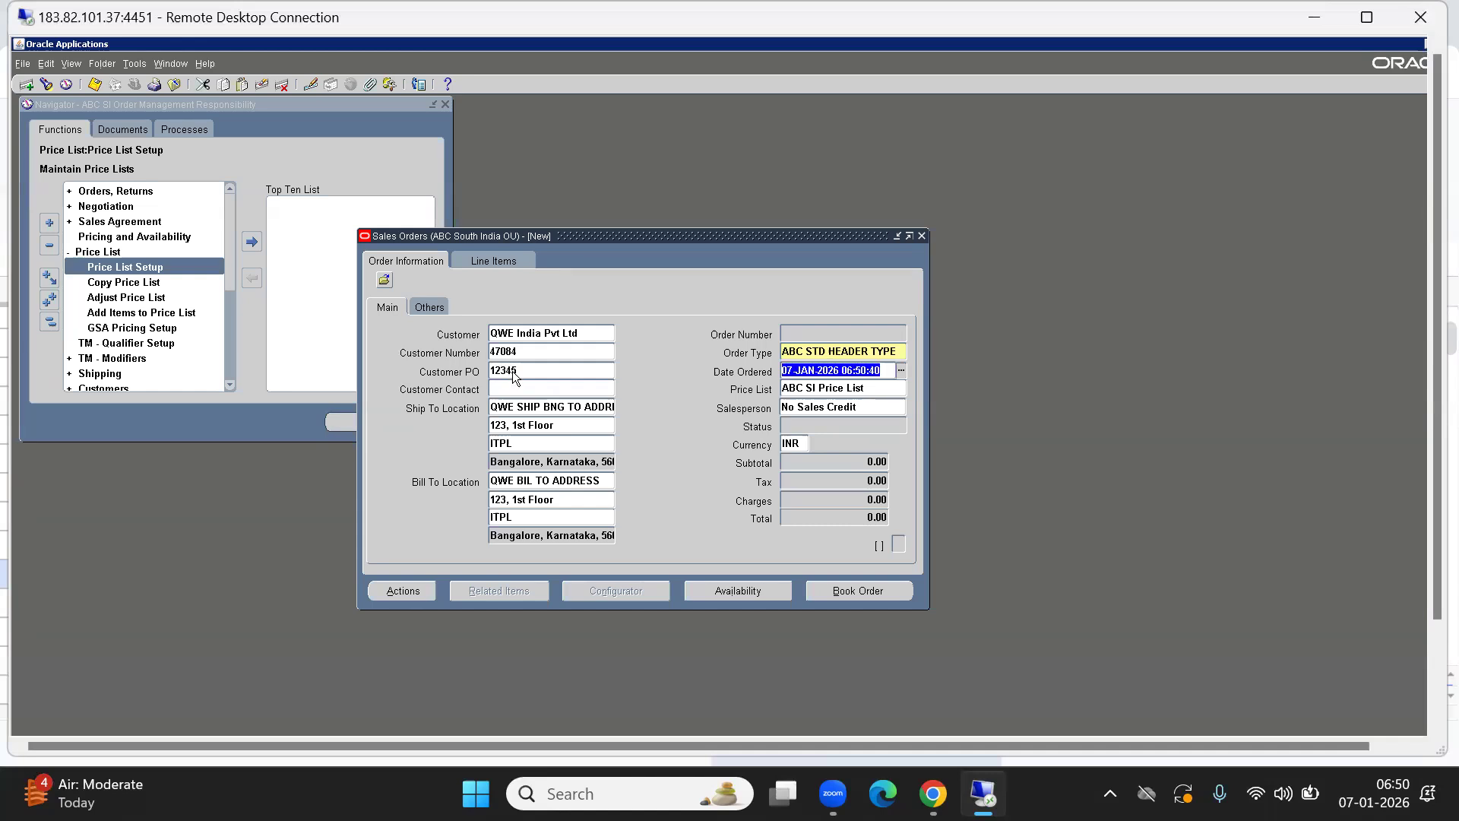
click(437, 307)
click(516, 336)
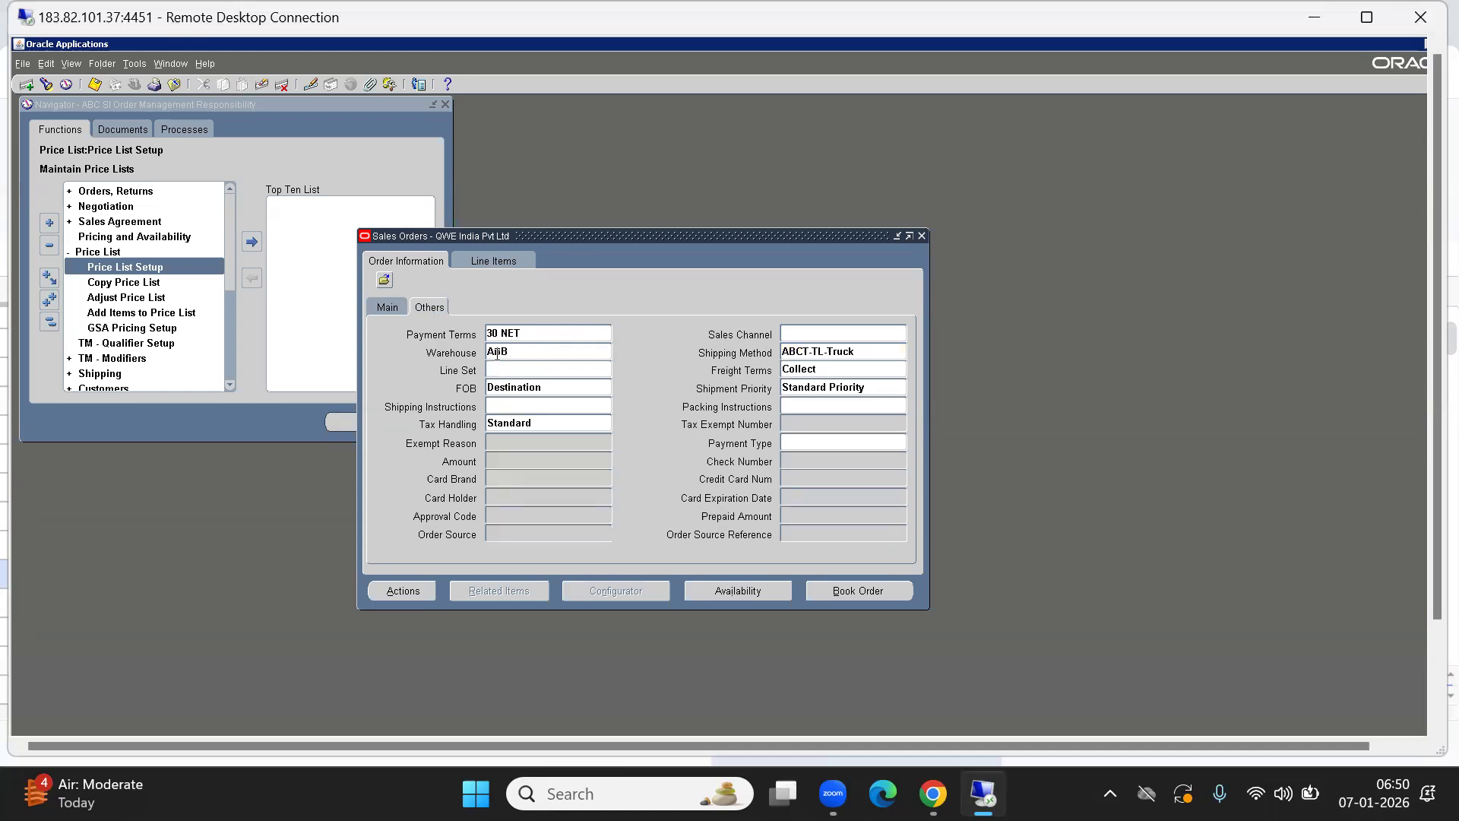
Add line item ABCFG2001 with quantity 100.
text(%FG2)
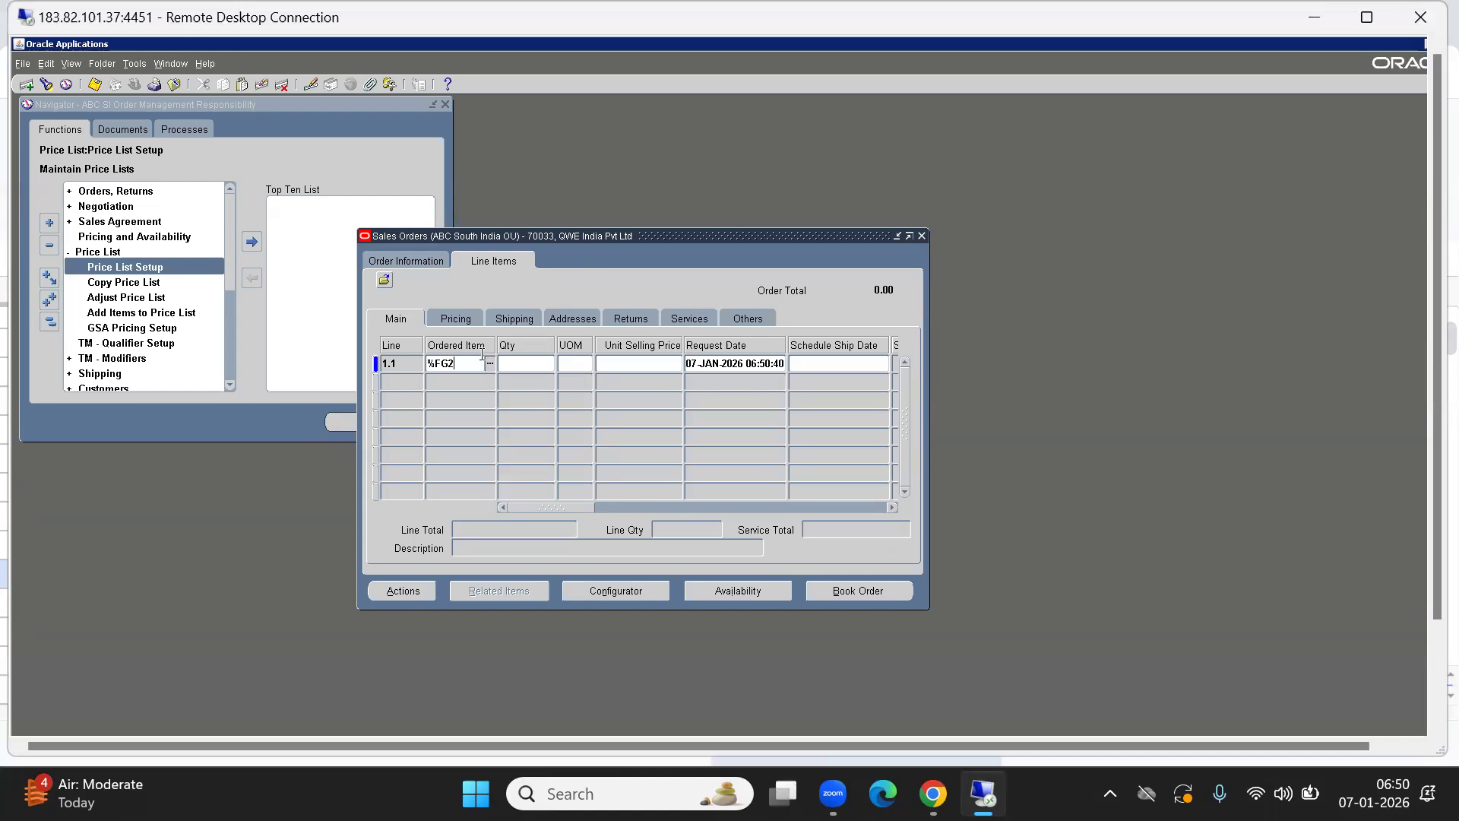
key(Tab)
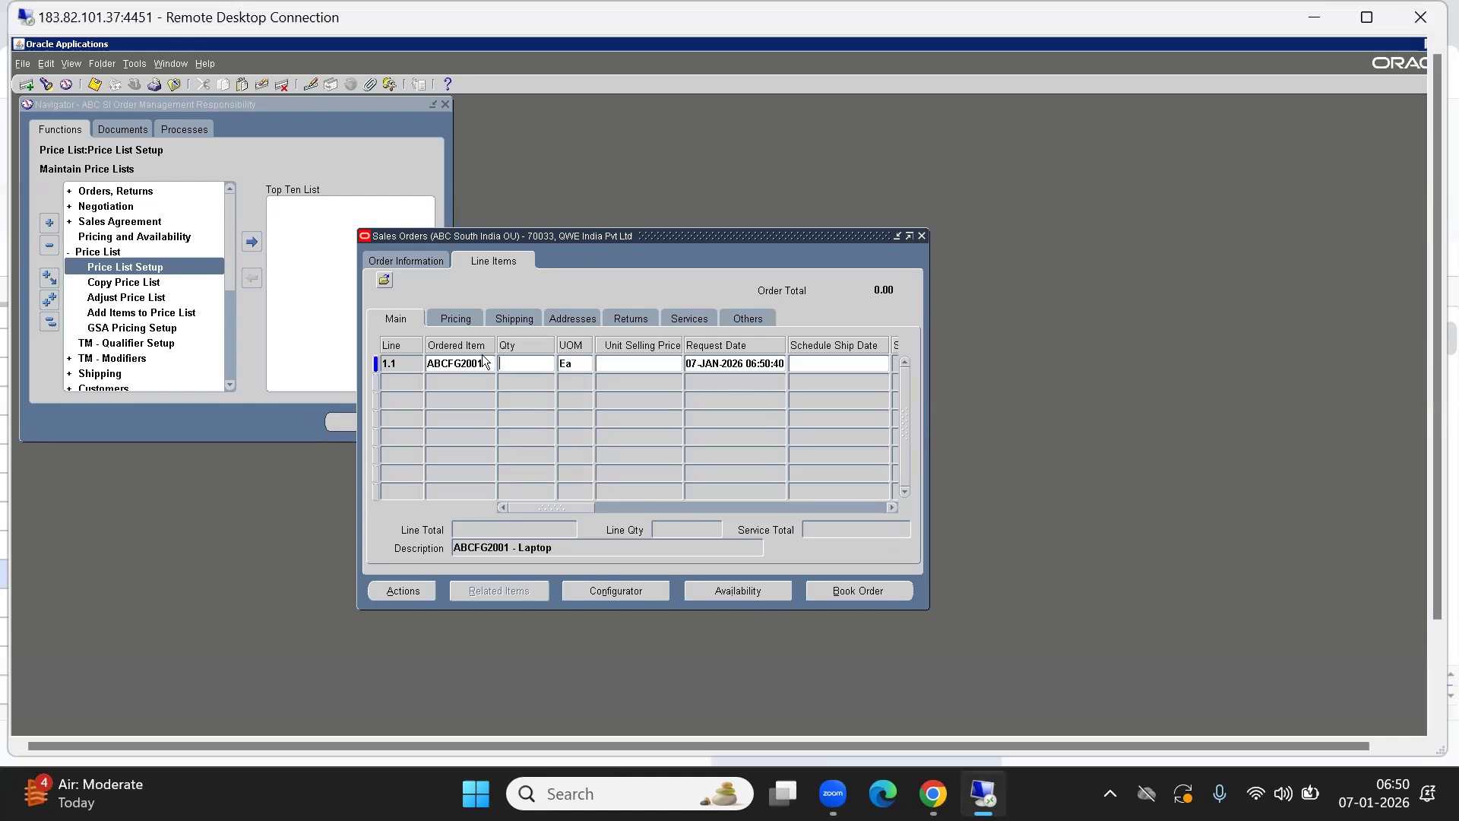
text(1)
key(Tab)
click(517, 369)
text(00)
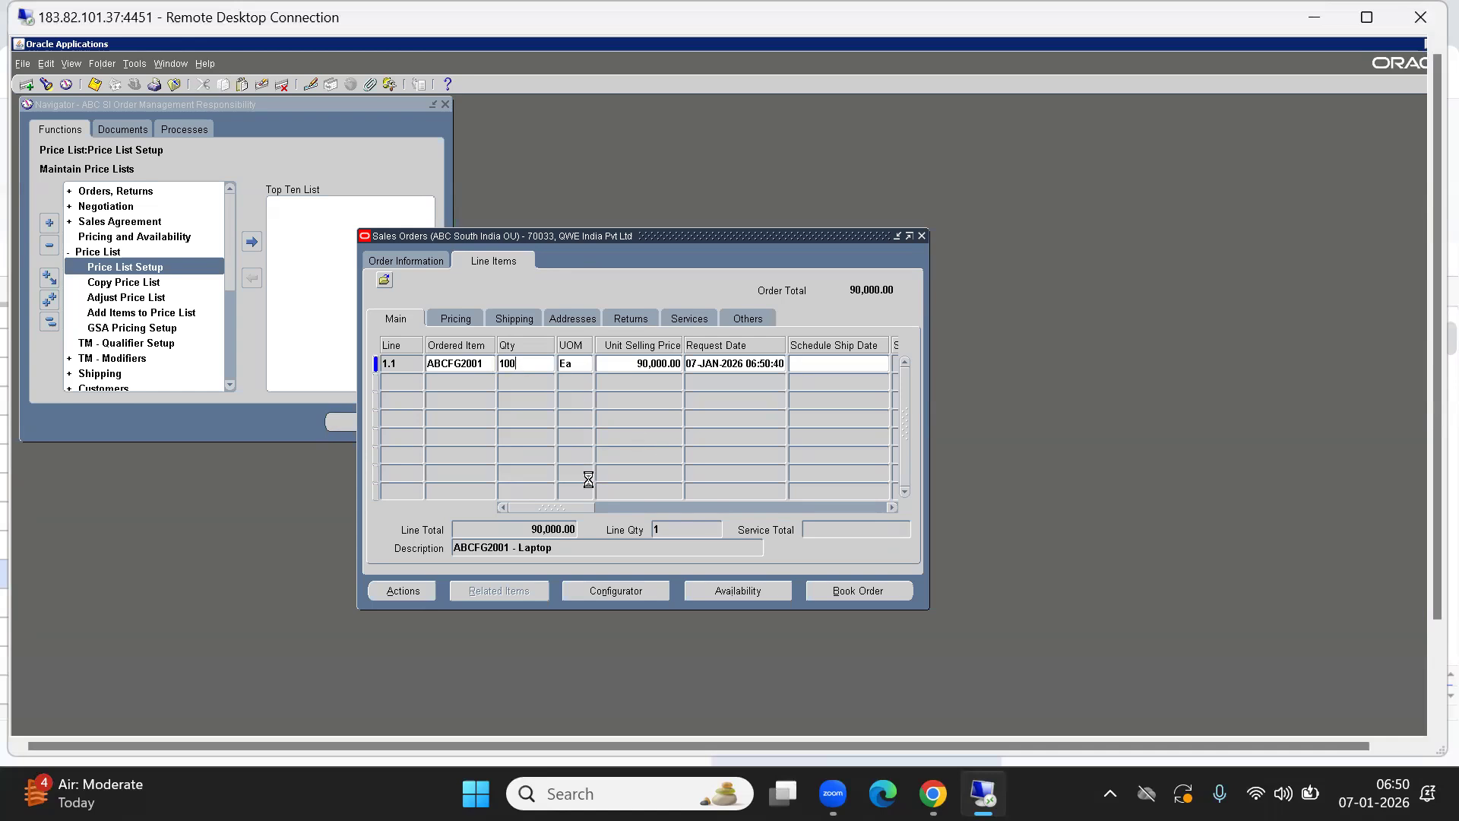
key(Tab)
Check the laptop's stock availability, reviewing reservable and on-hand quantities.
drag(567, 506, 419, 495)
click(733, 591)
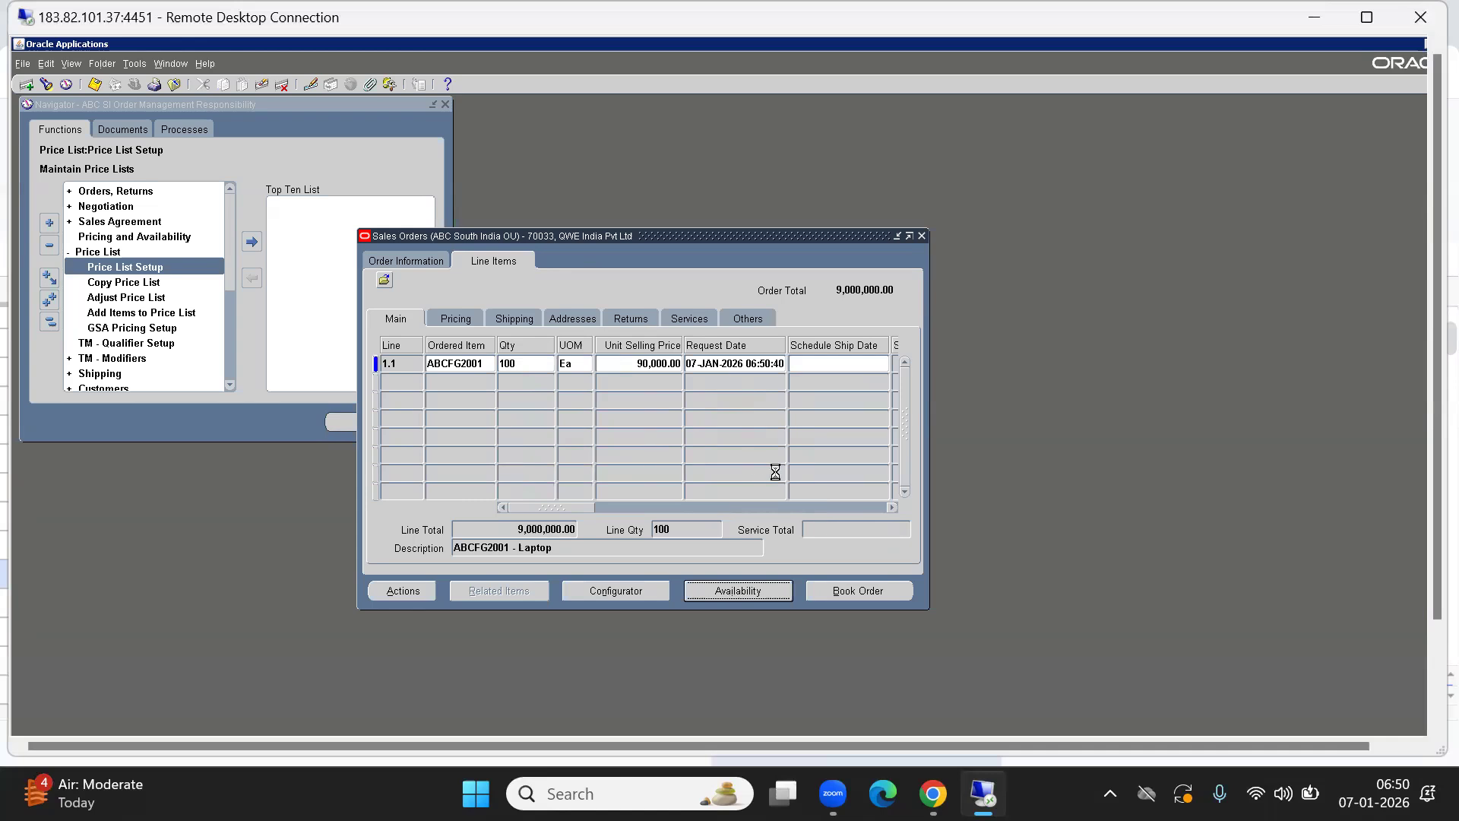
click(454, 300)
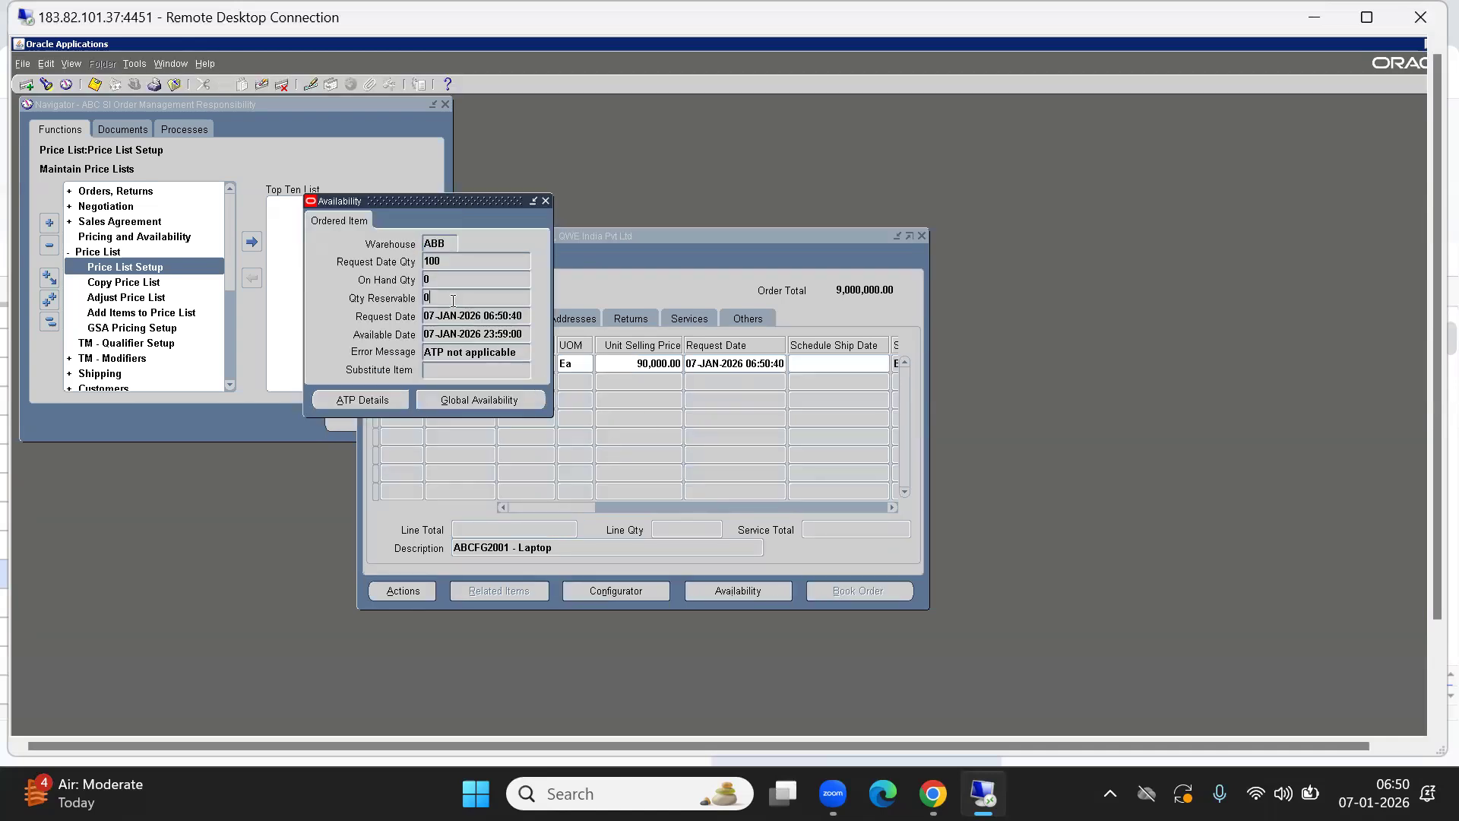
click(440, 278)
click(546, 201)
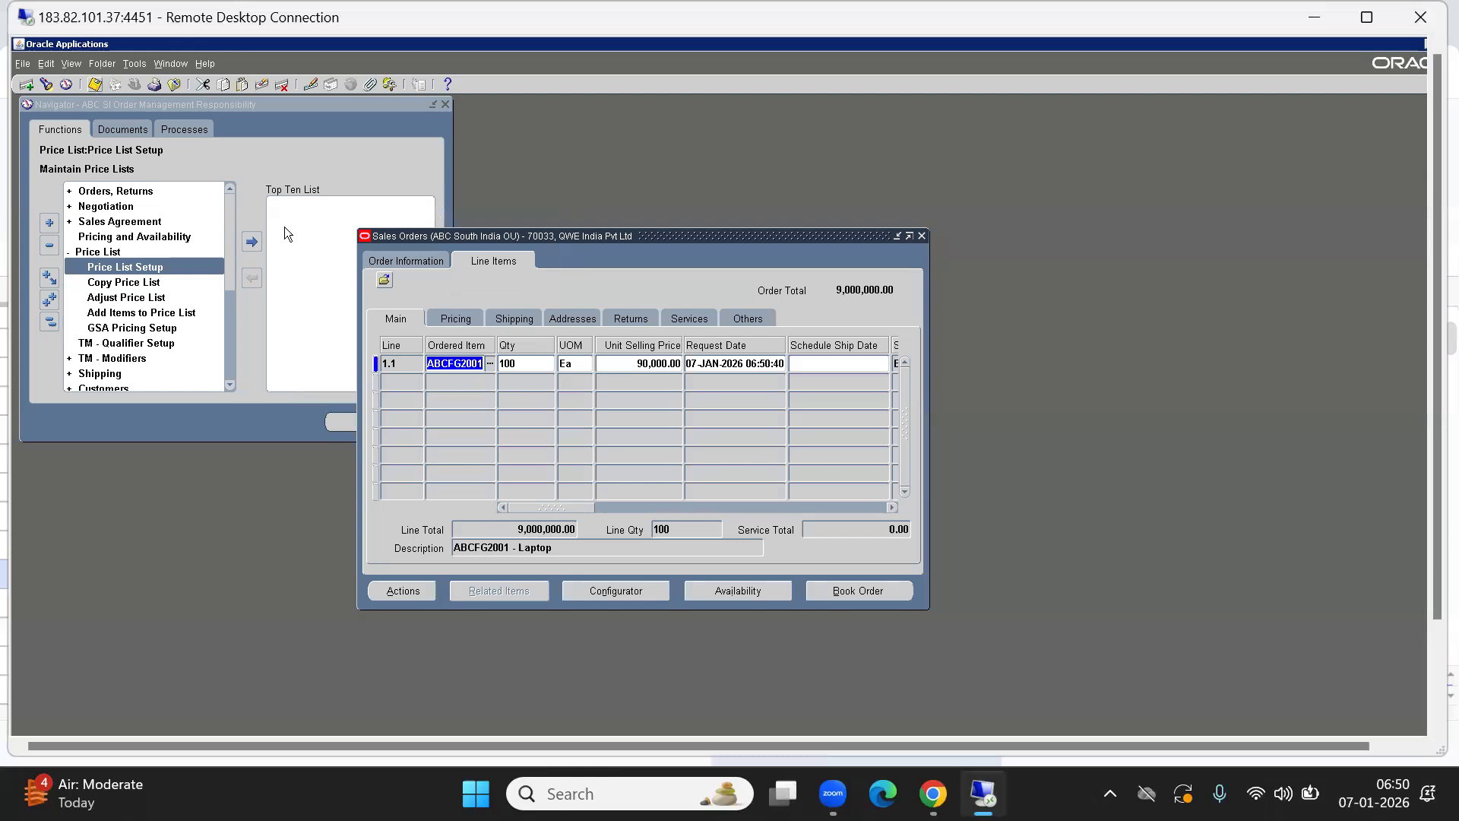
Book the order, review line status, and copy order number 70033.
click(856, 590)
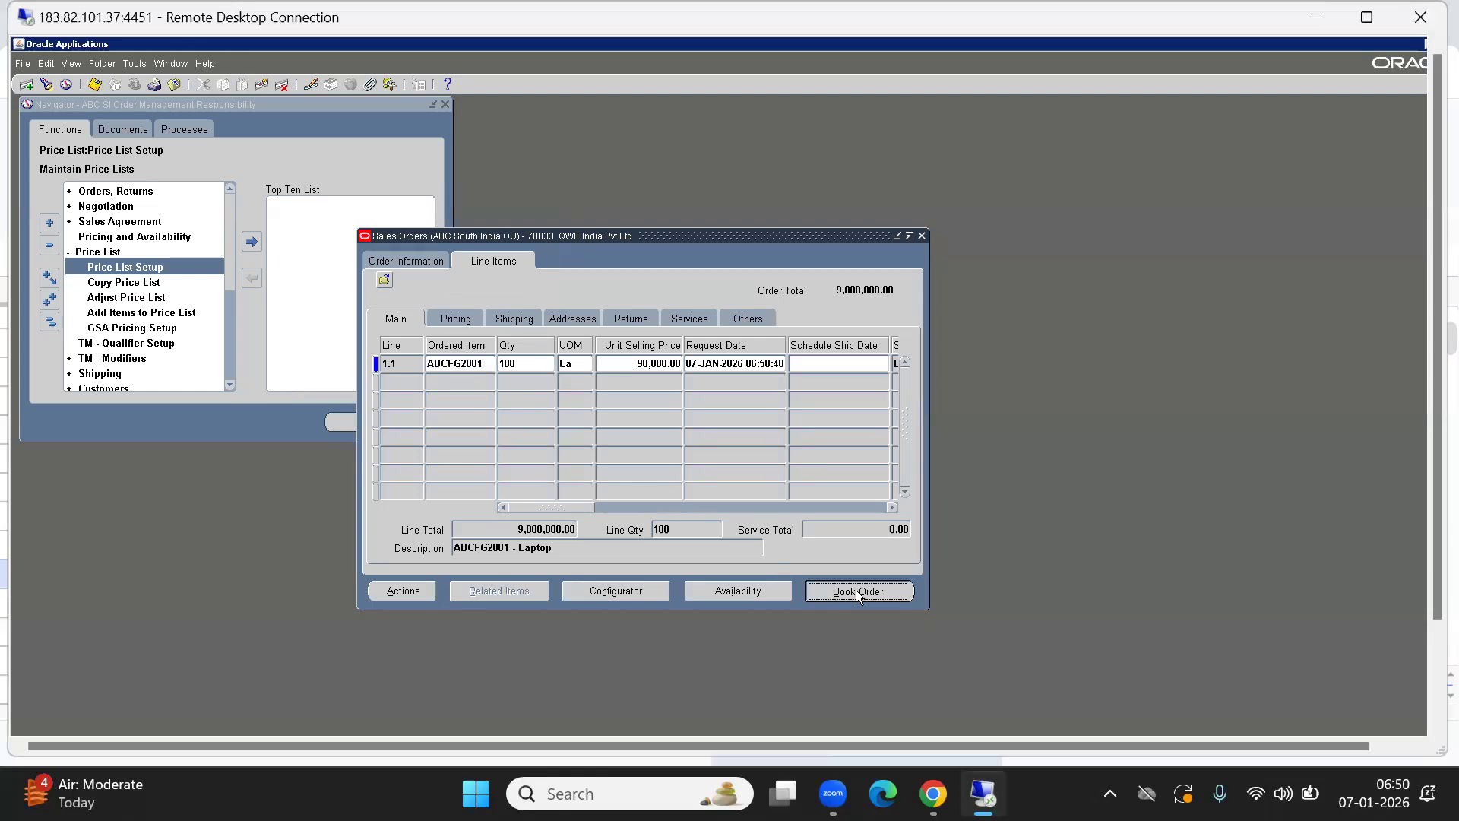
click(781, 482)
click(474, 256)
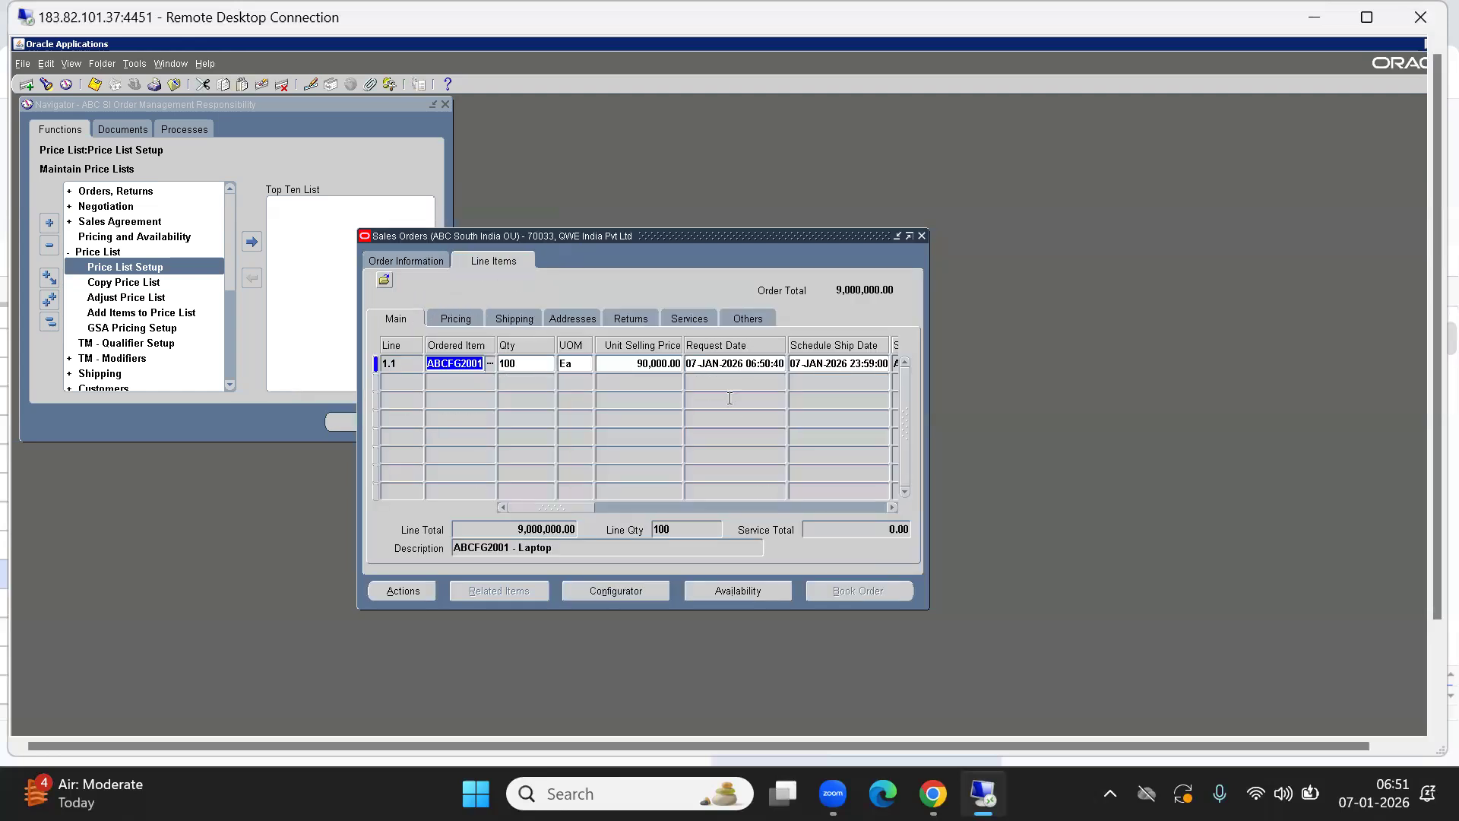
drag(931, 462, 1199, 509)
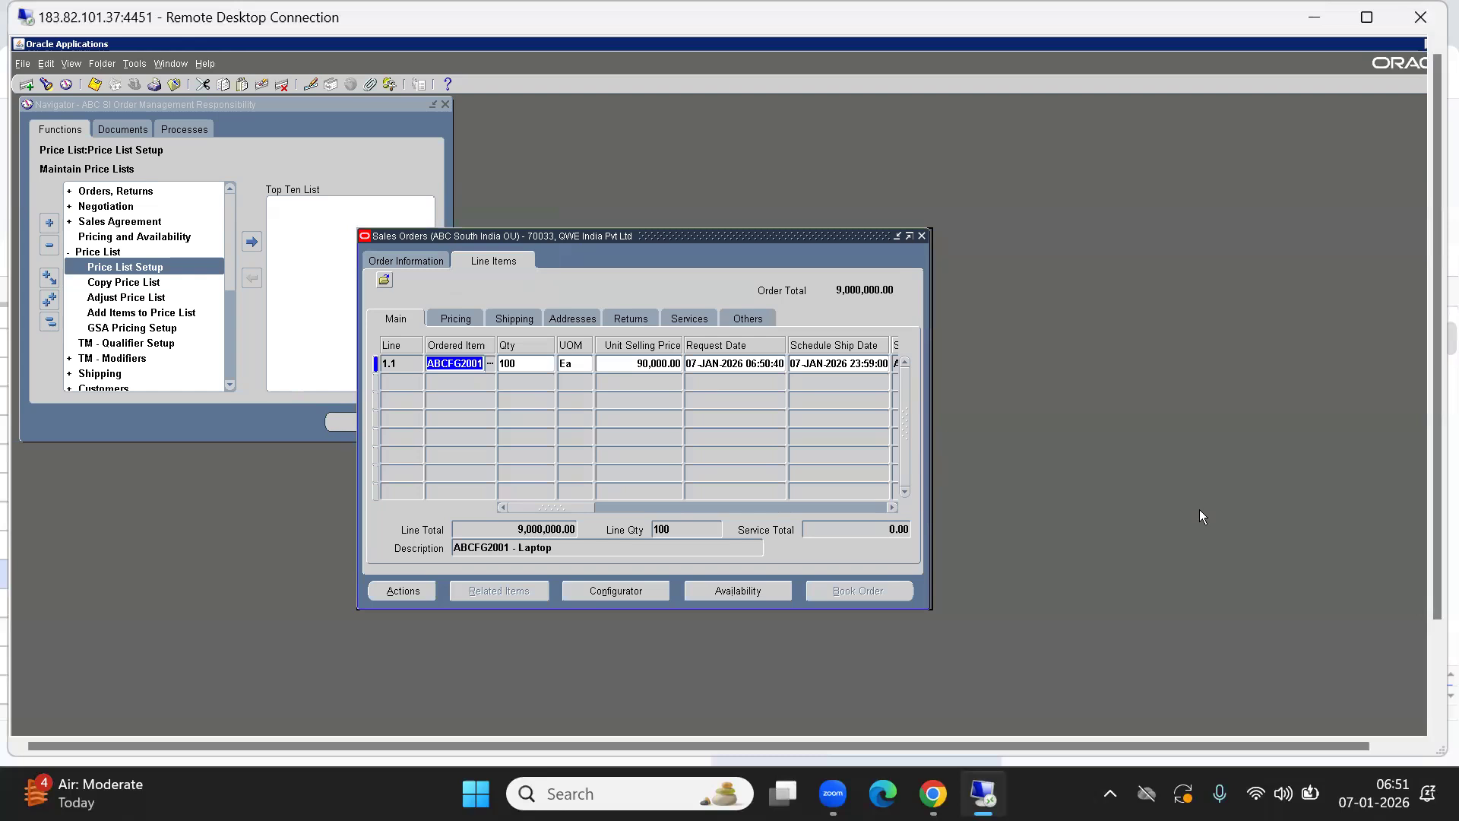
click(398, 260)
click(824, 329)
key(ctrl+c)
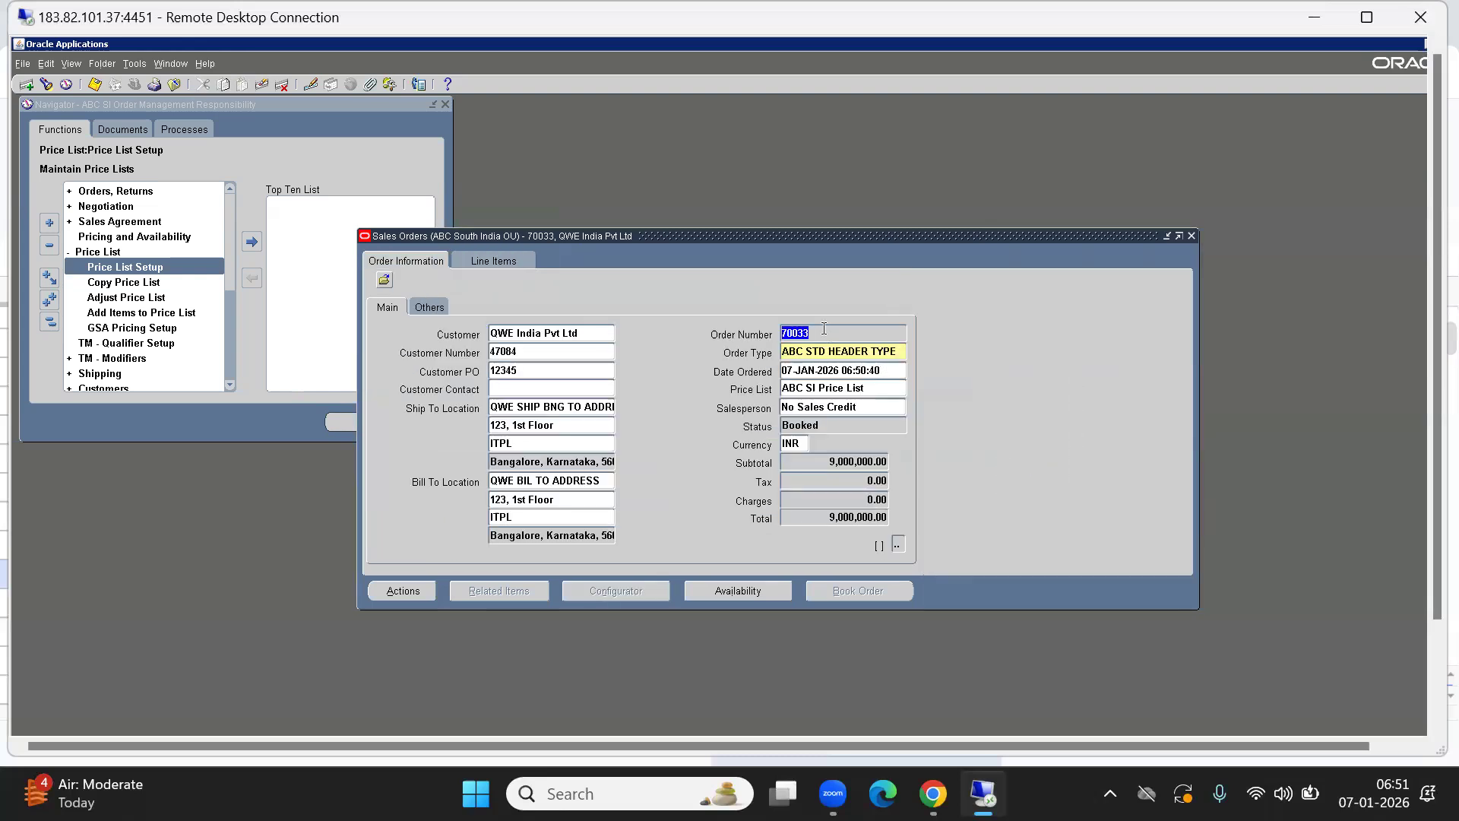
key(alt+f)
Close the sales order and open Shipping > Transactions from the Navigator.
key(c)
click(50, 321)
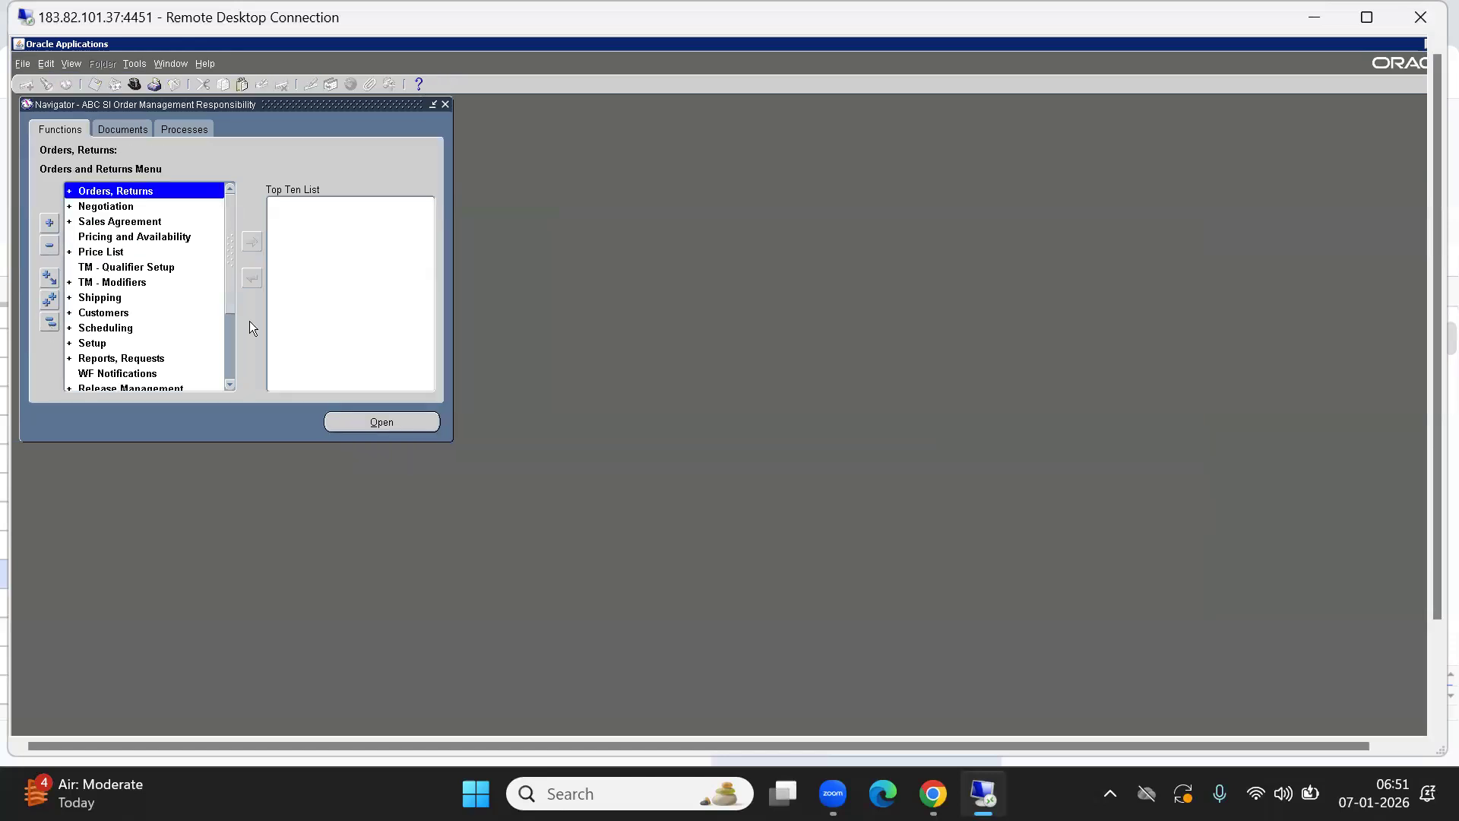
key(s)
key(s)
key(Return)
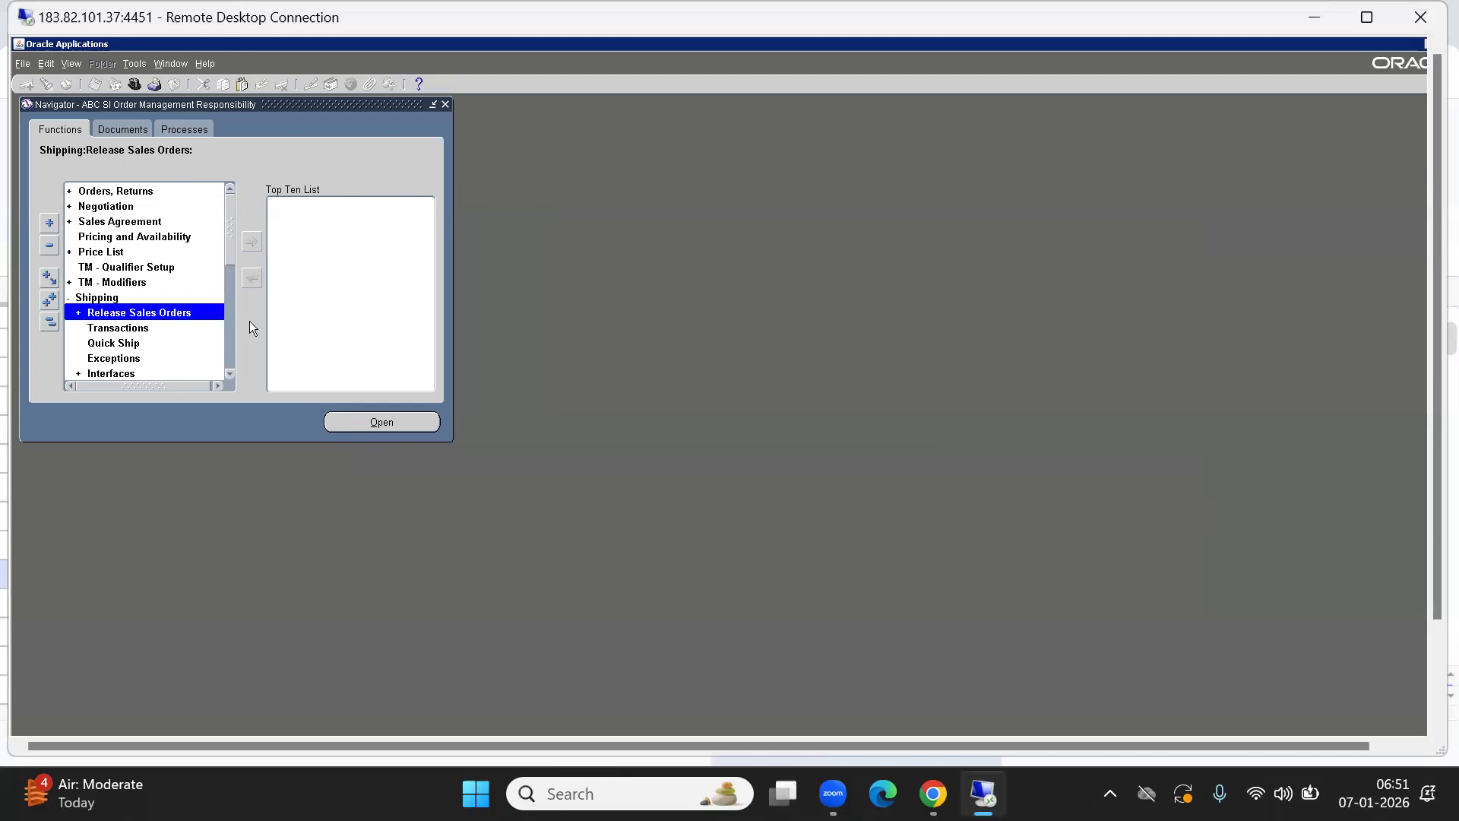
key(Return)
key(Down)
key(Up)
key(t)
key(Return)
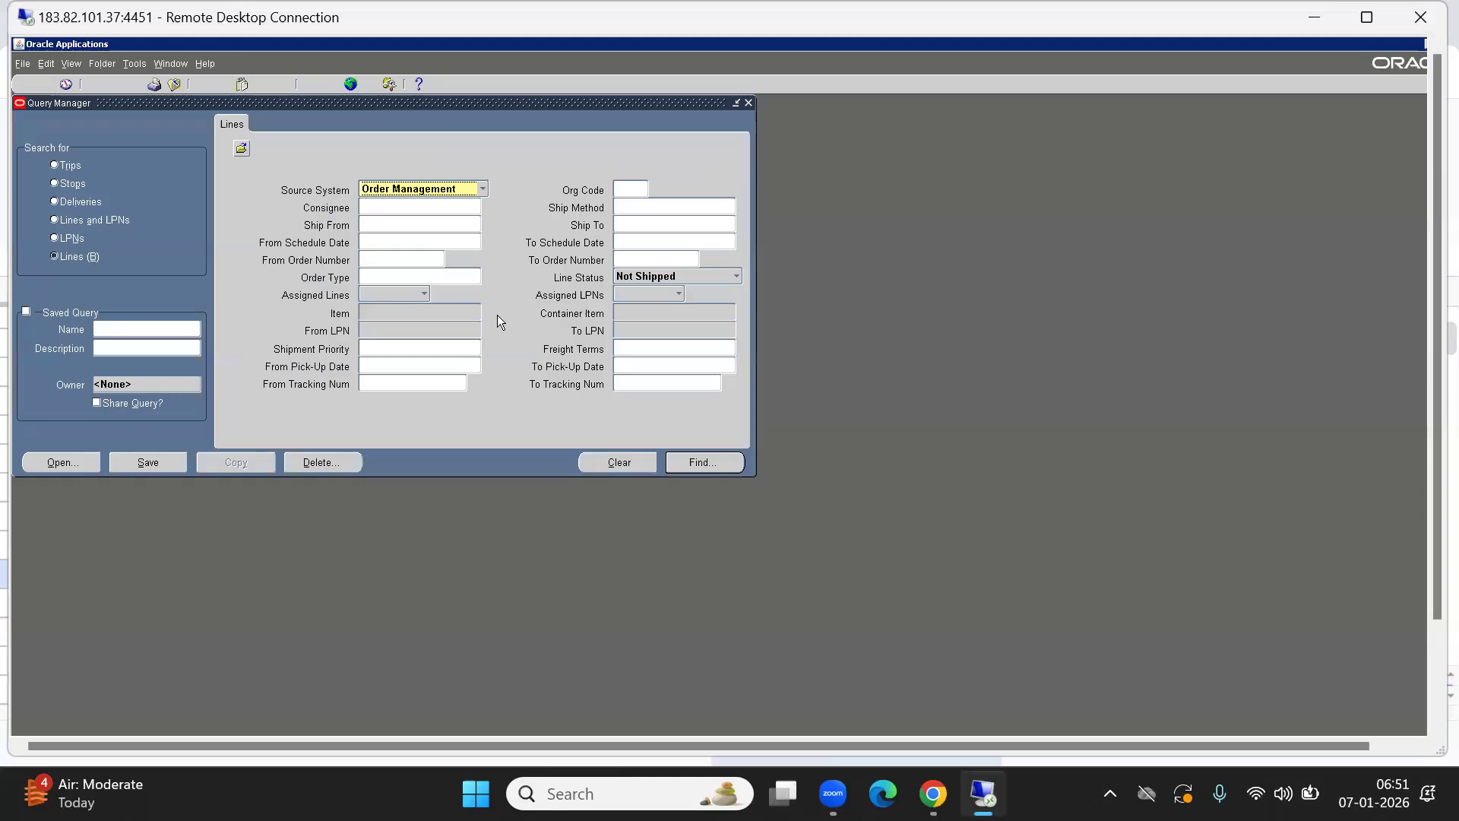
Query order 70033 in organisation ABB and bring up the Actions list.
click(368, 259)
key(ctrl+v)
key(Tab)
key(Tab)
key(Tab)
key(BackSpace)
key(Return)
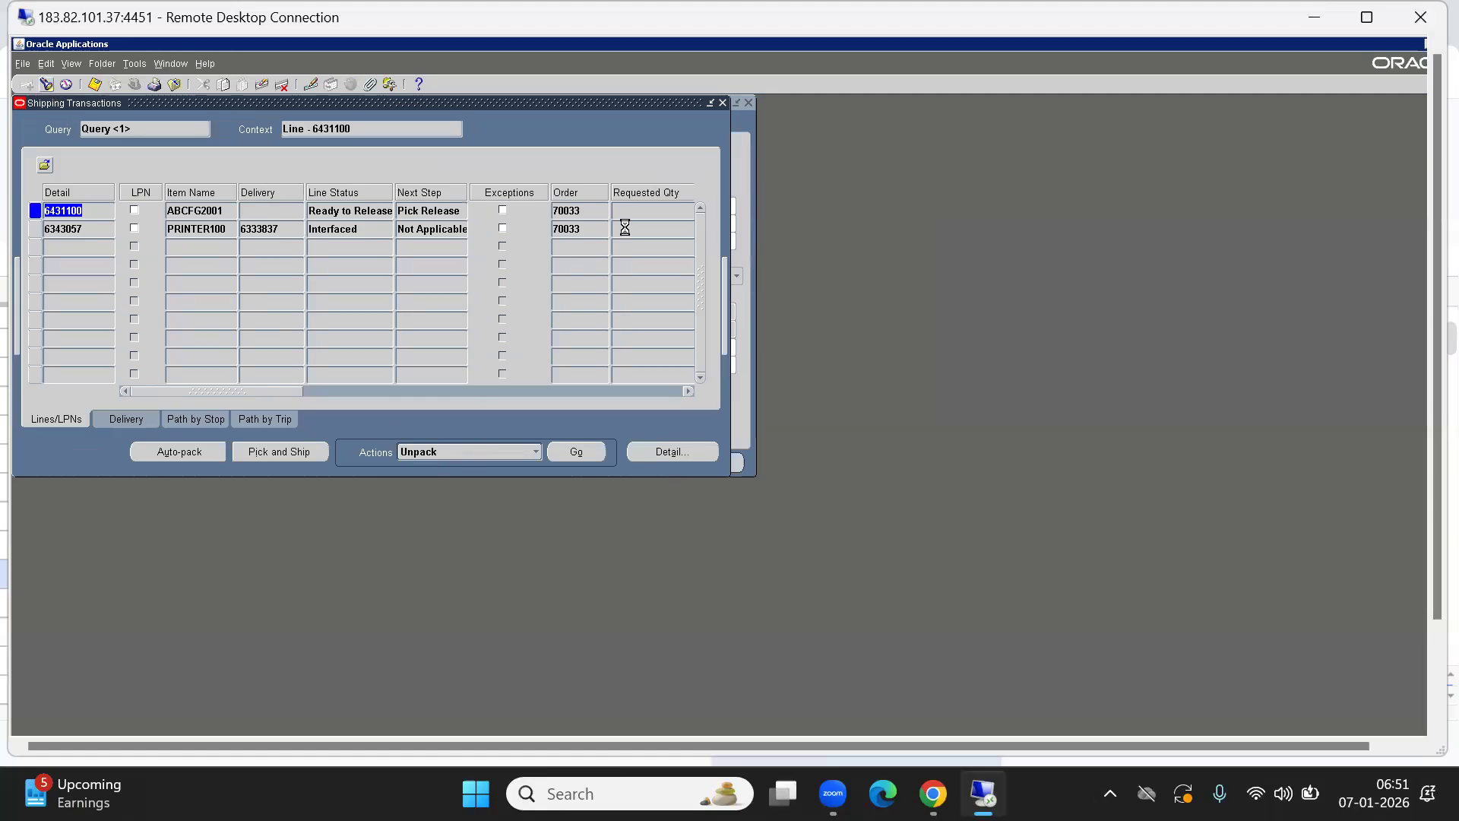
click(626, 187)
text(ABB)
key(Tab)
key(Return)
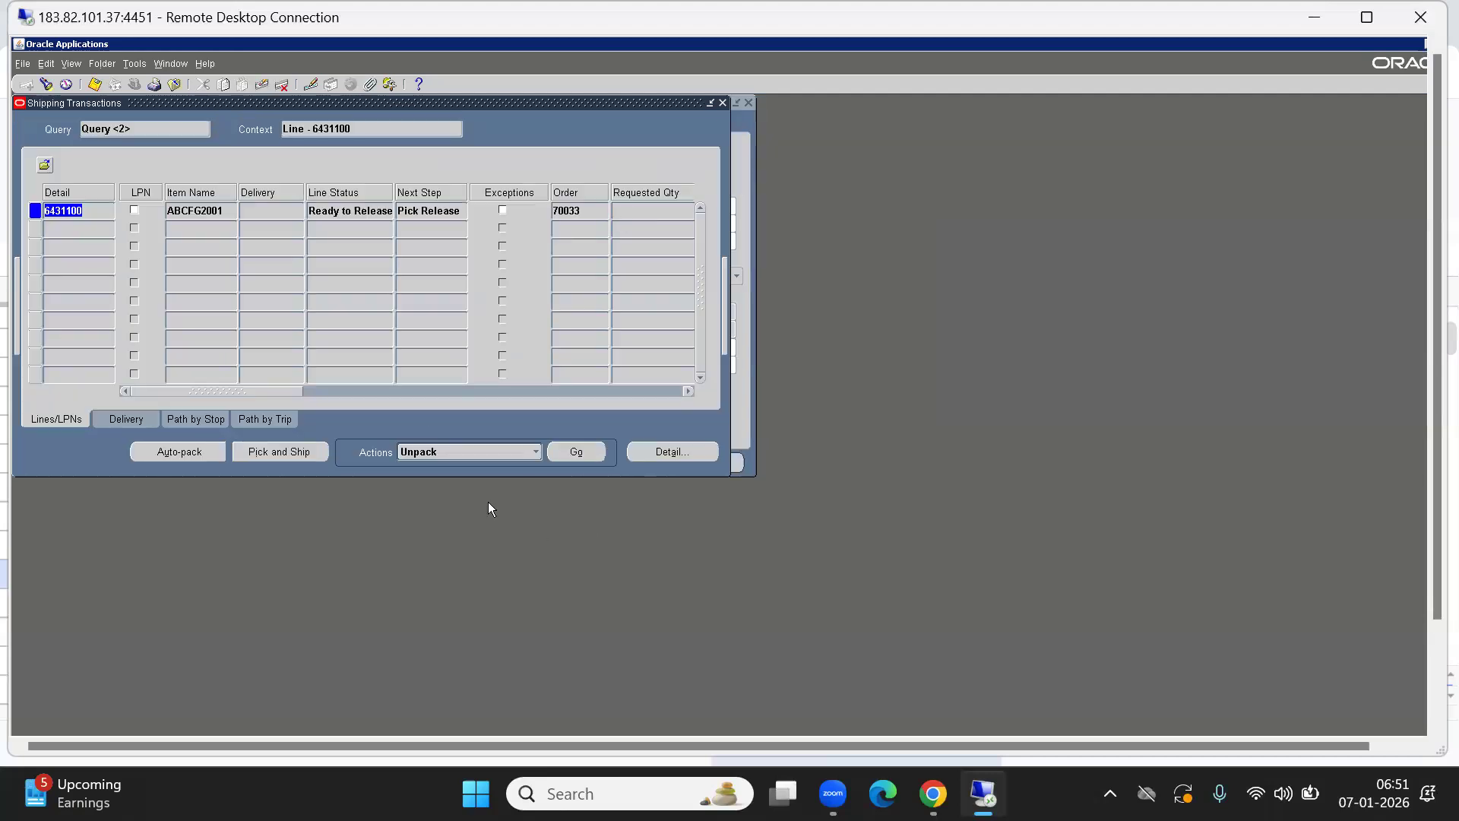
click(485, 452)
key(l)
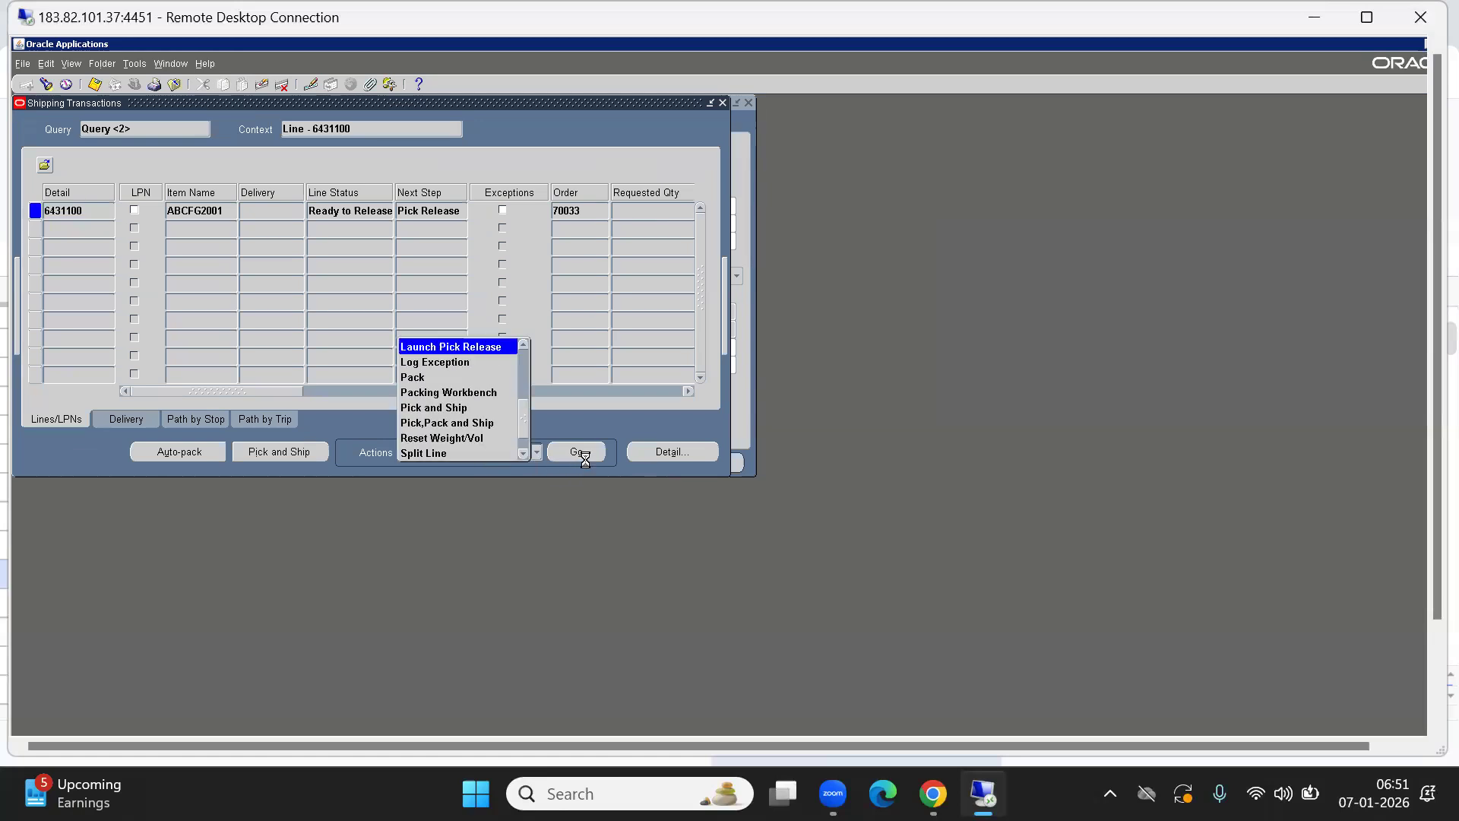
Launch Pick Release for the line and refresh the concurrent requests list.
click(444, 343)
click(576, 451)
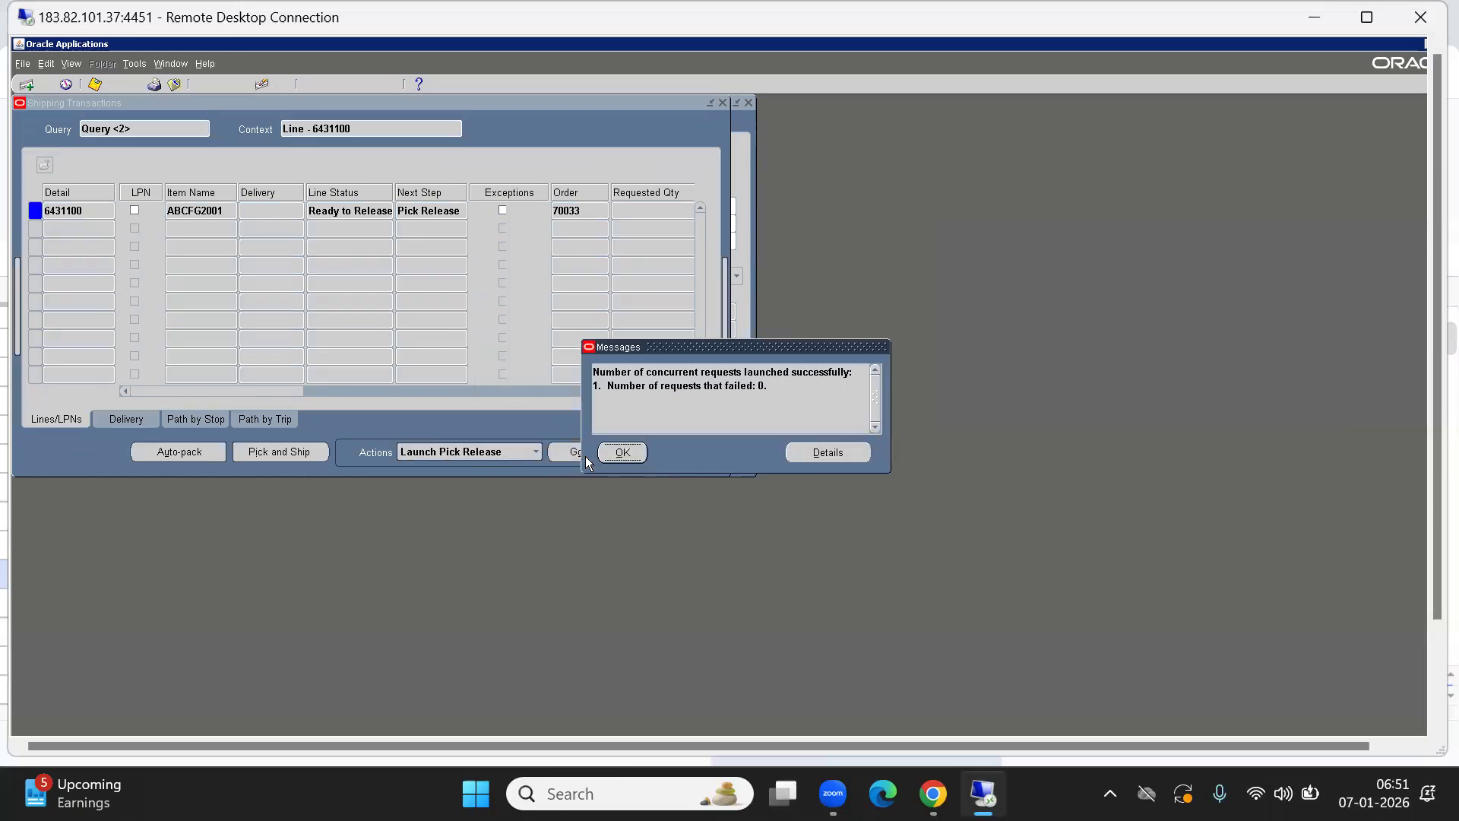
click(622, 453)
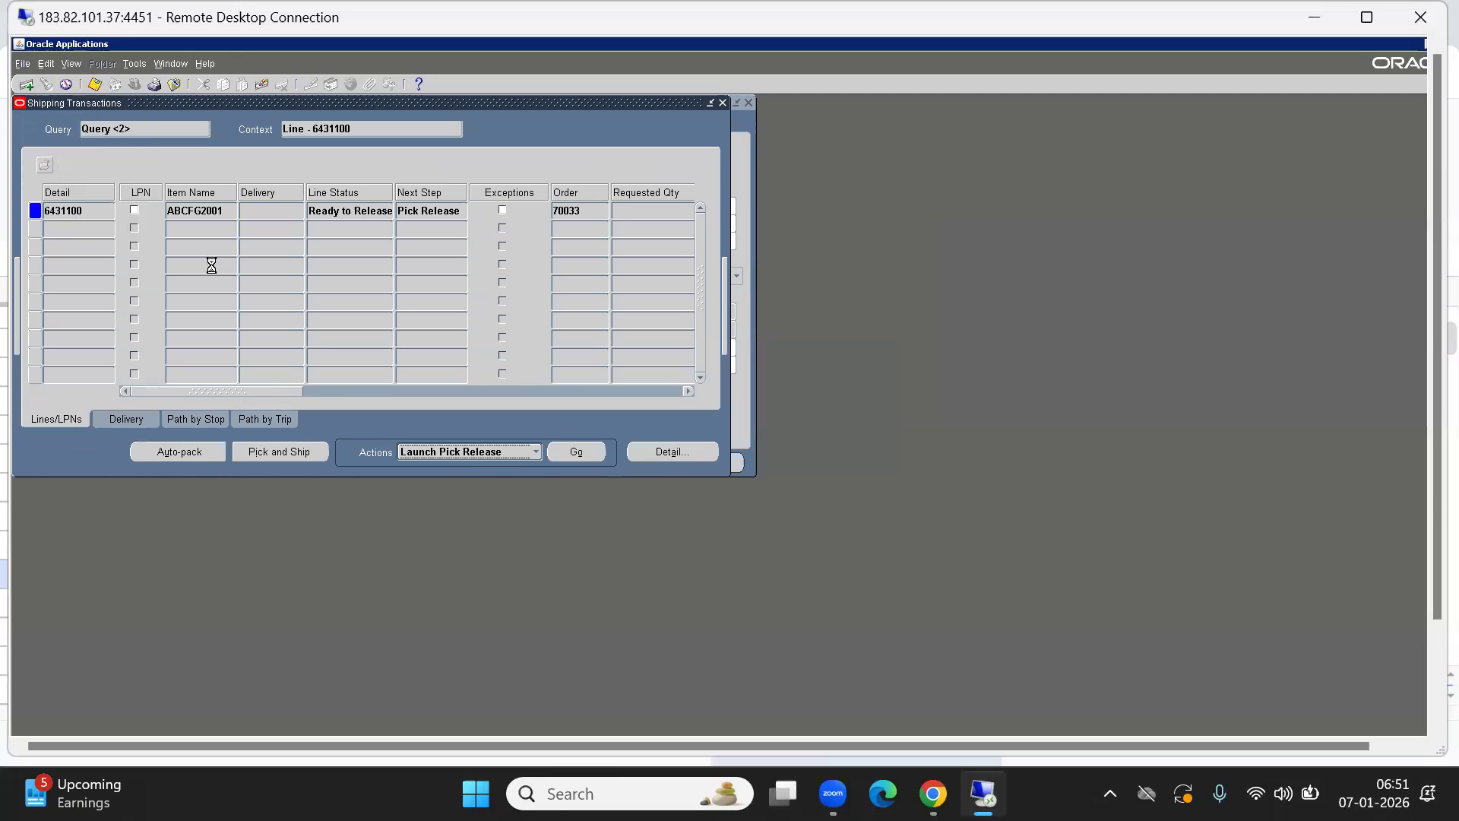
key(alt+i)
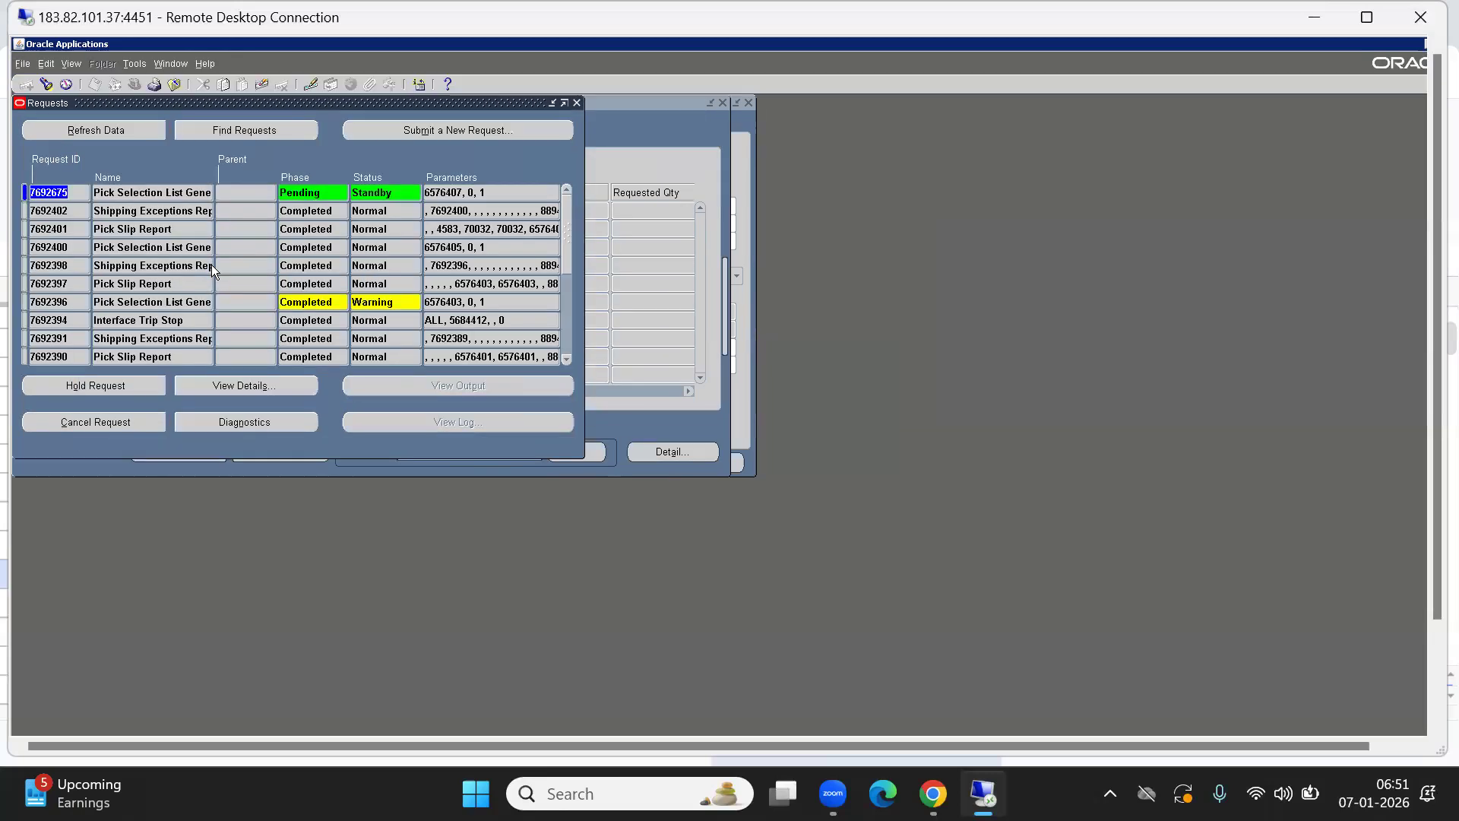
click(139, 192)
click(105, 131)
click(105, 130)
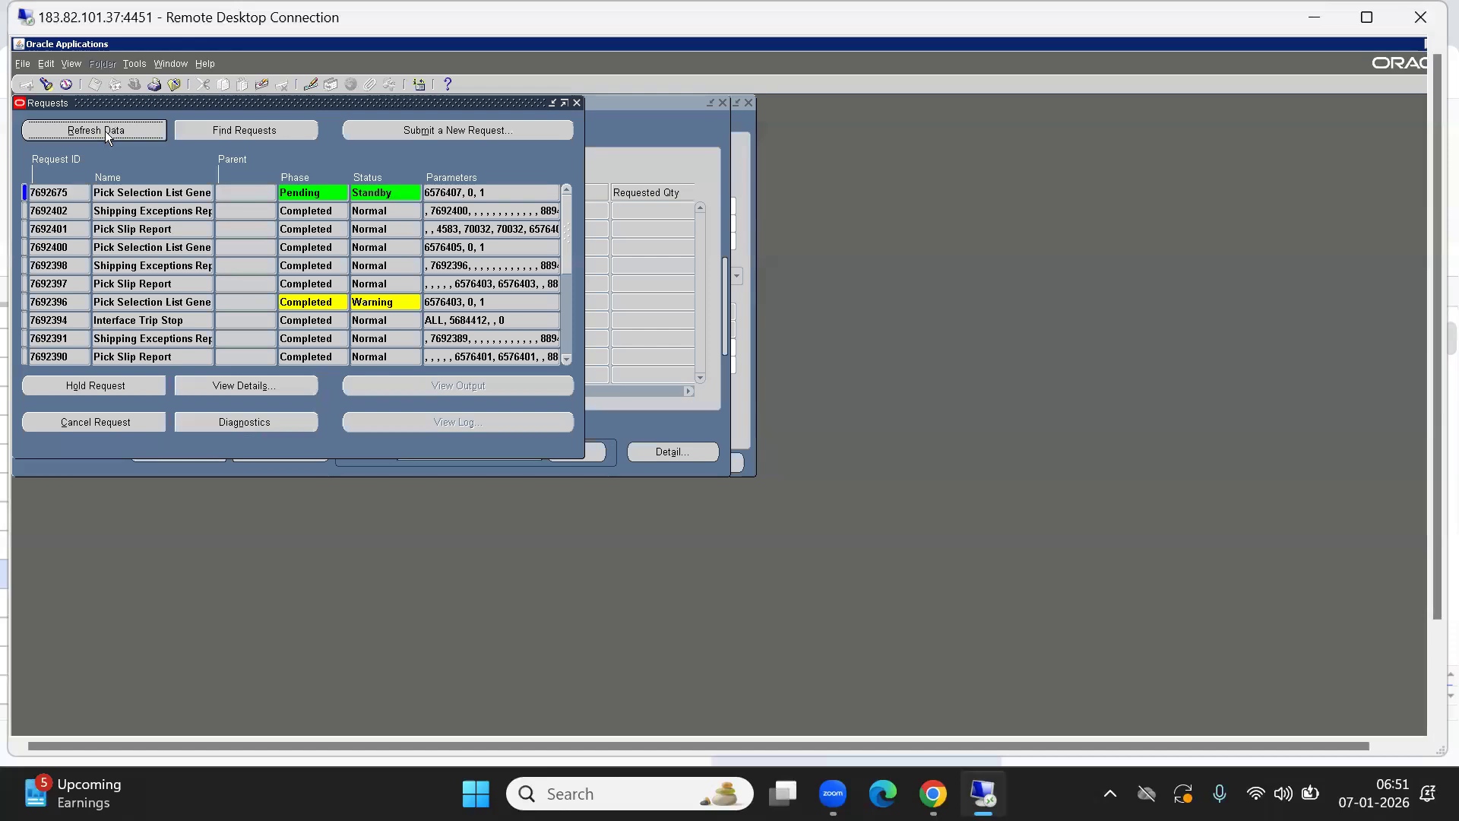
click(105, 131)
Maximize the remote session and start SQL Developer from the Start menu.
click(1366, 17)
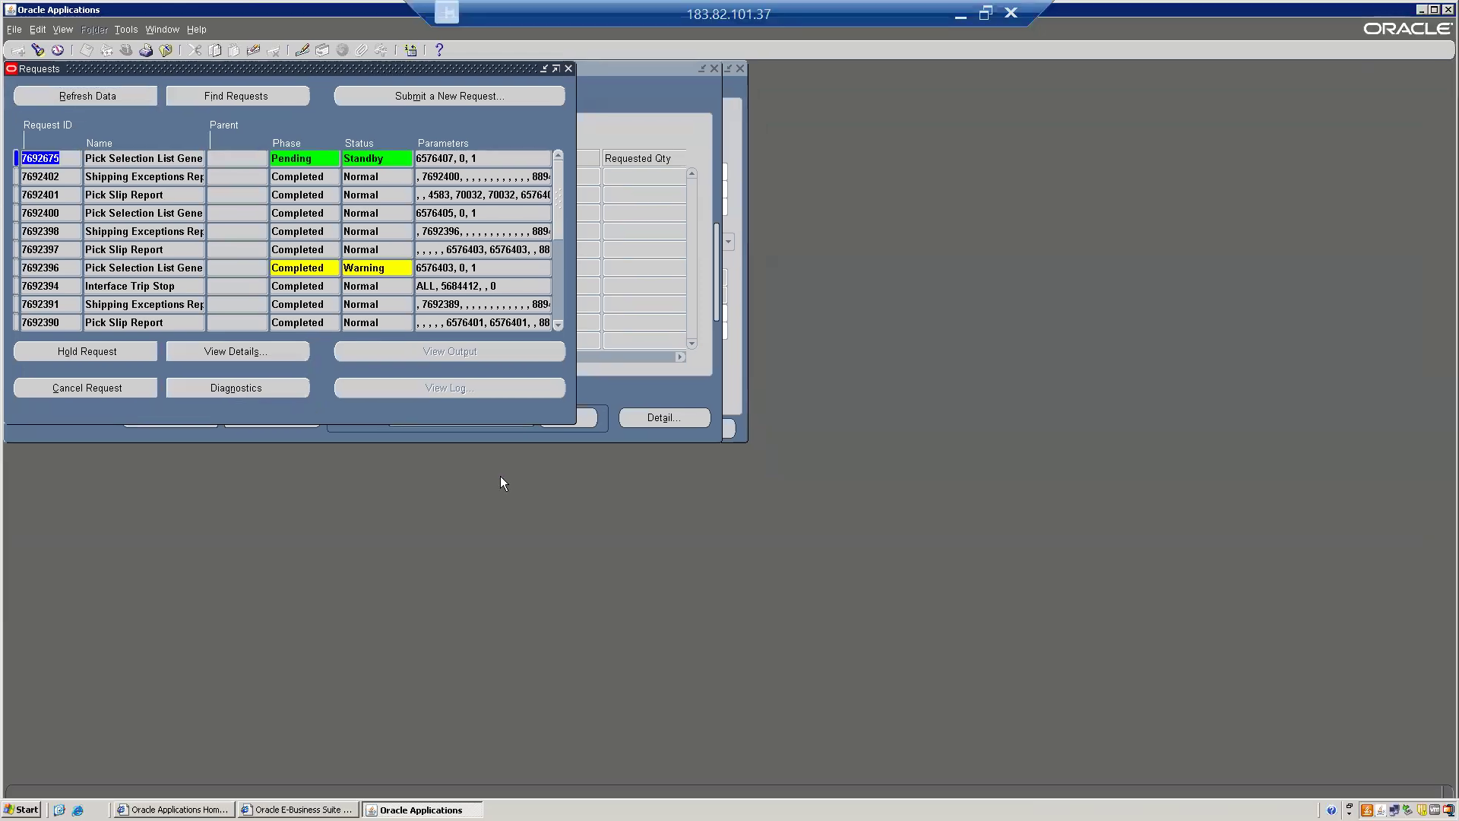
click(24, 810)
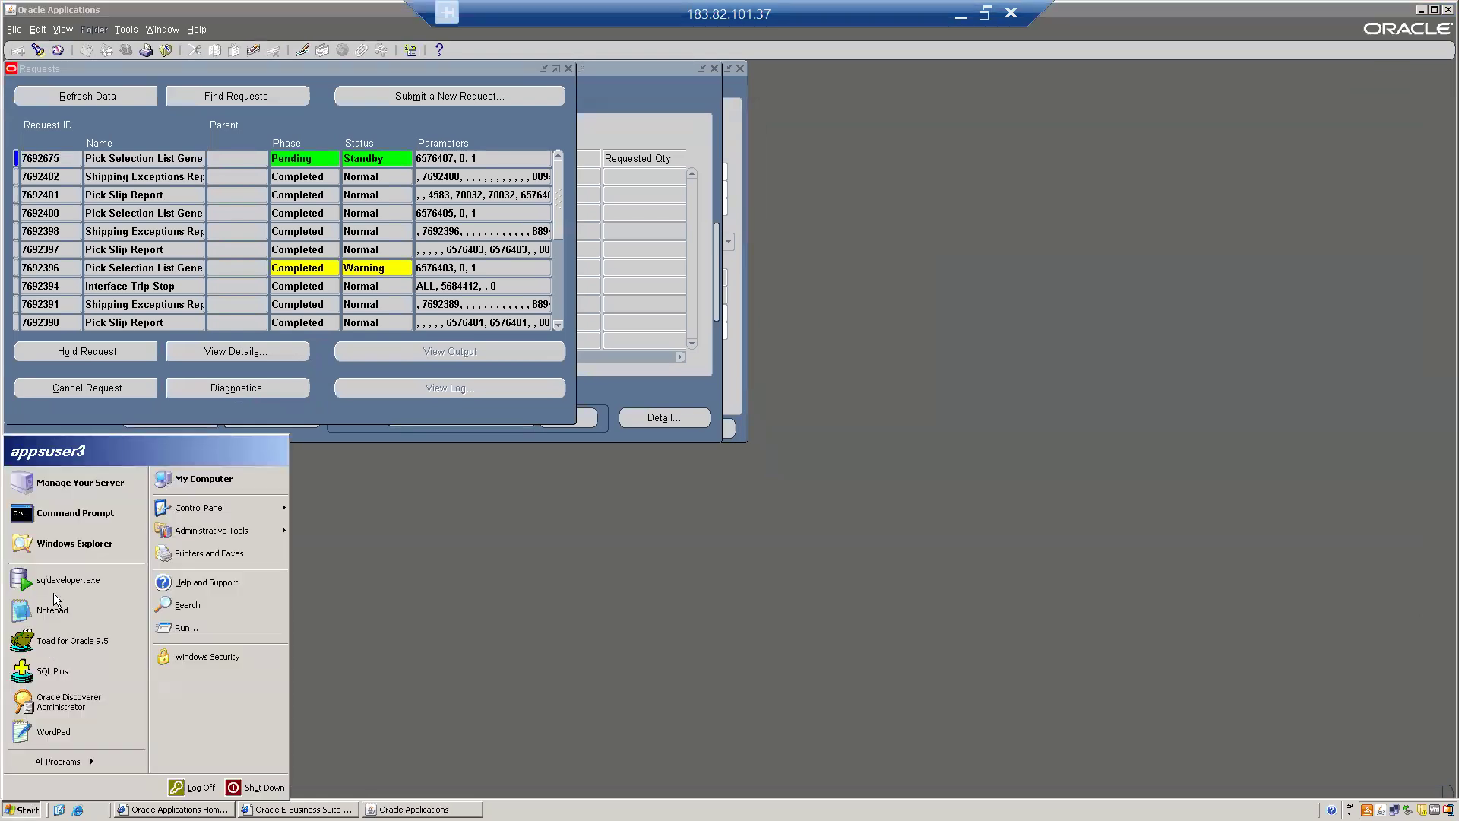
click(57, 580)
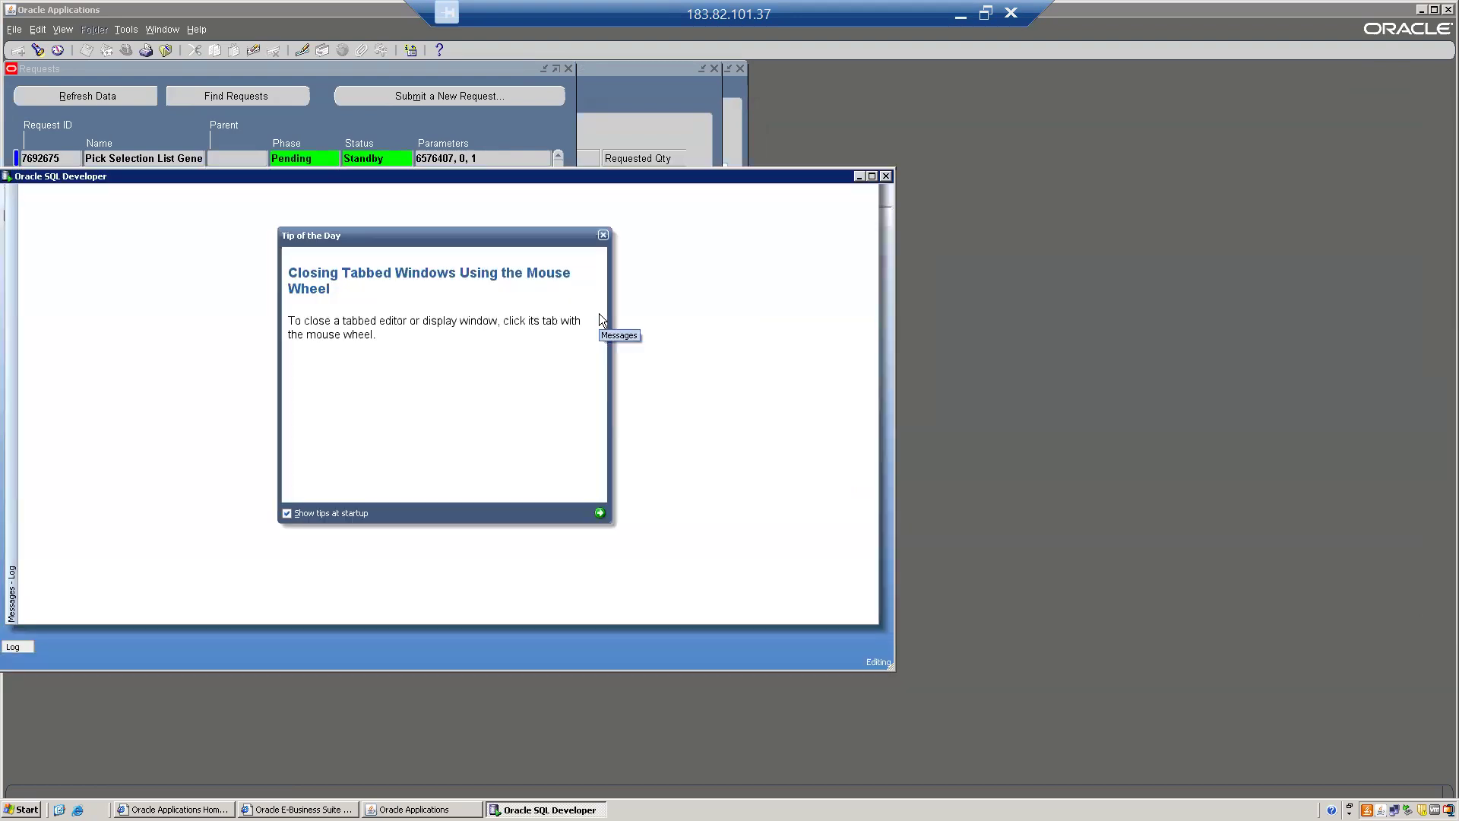
Dismiss Tip of the Day and connect to the ABC_PROD database.
click(603, 235)
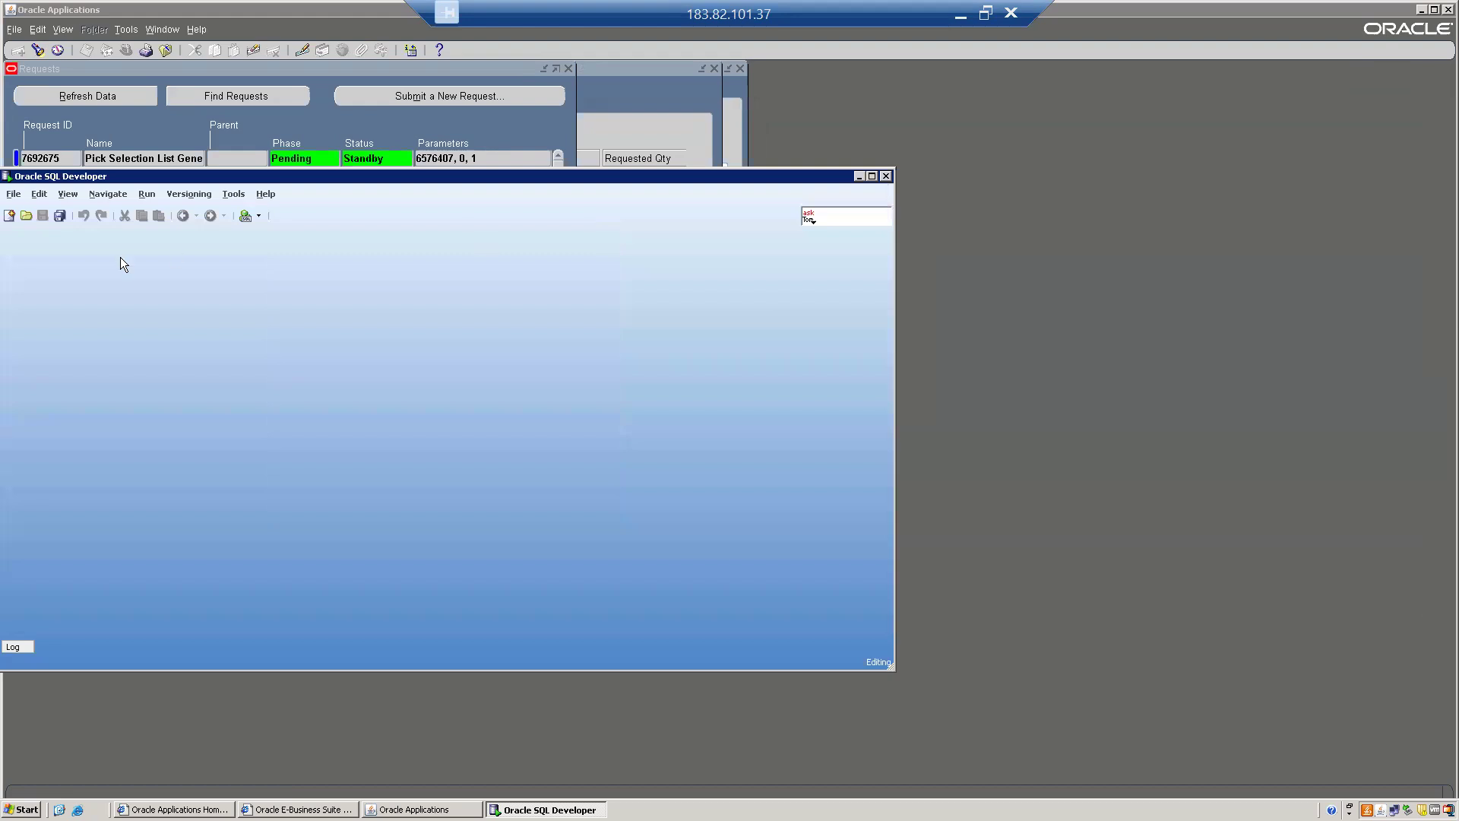
click(10, 216)
click(453, 447)
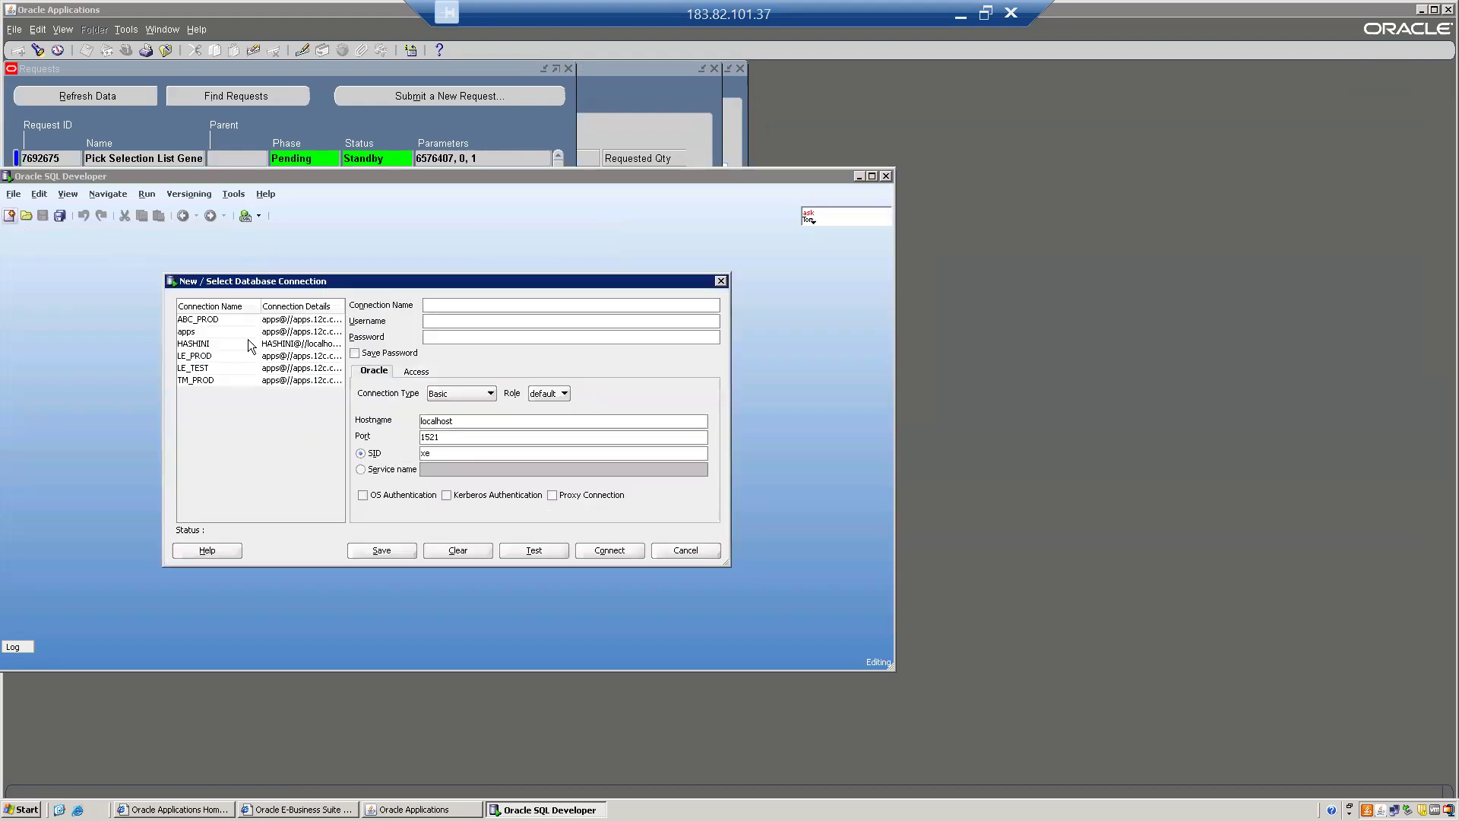
click(210, 319)
click(609, 550)
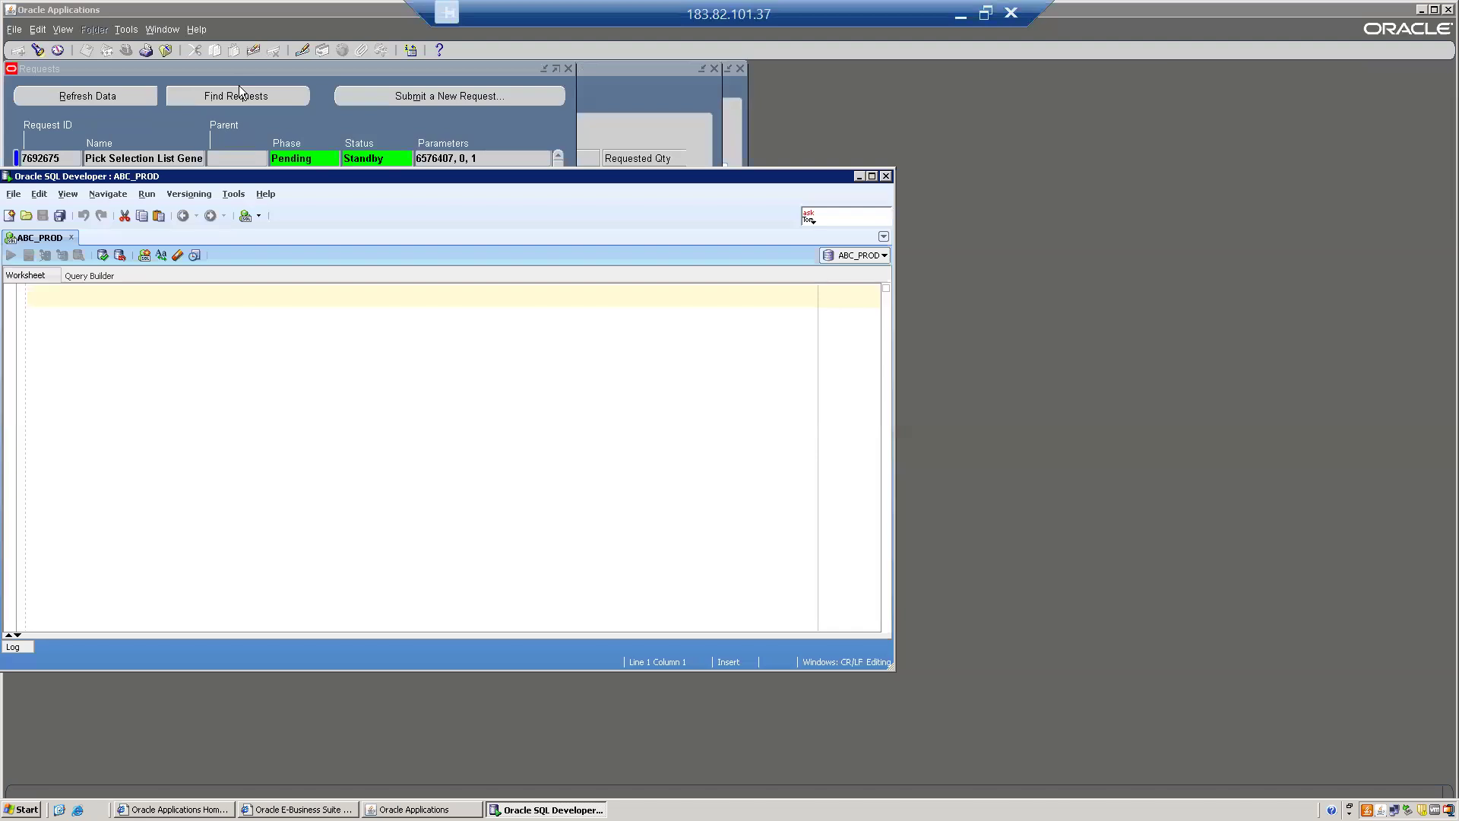
Refresh Requests to see 7692675 completed with Warning, then return to Shipping Transactions.
click(258, 123)
click(78, 95)
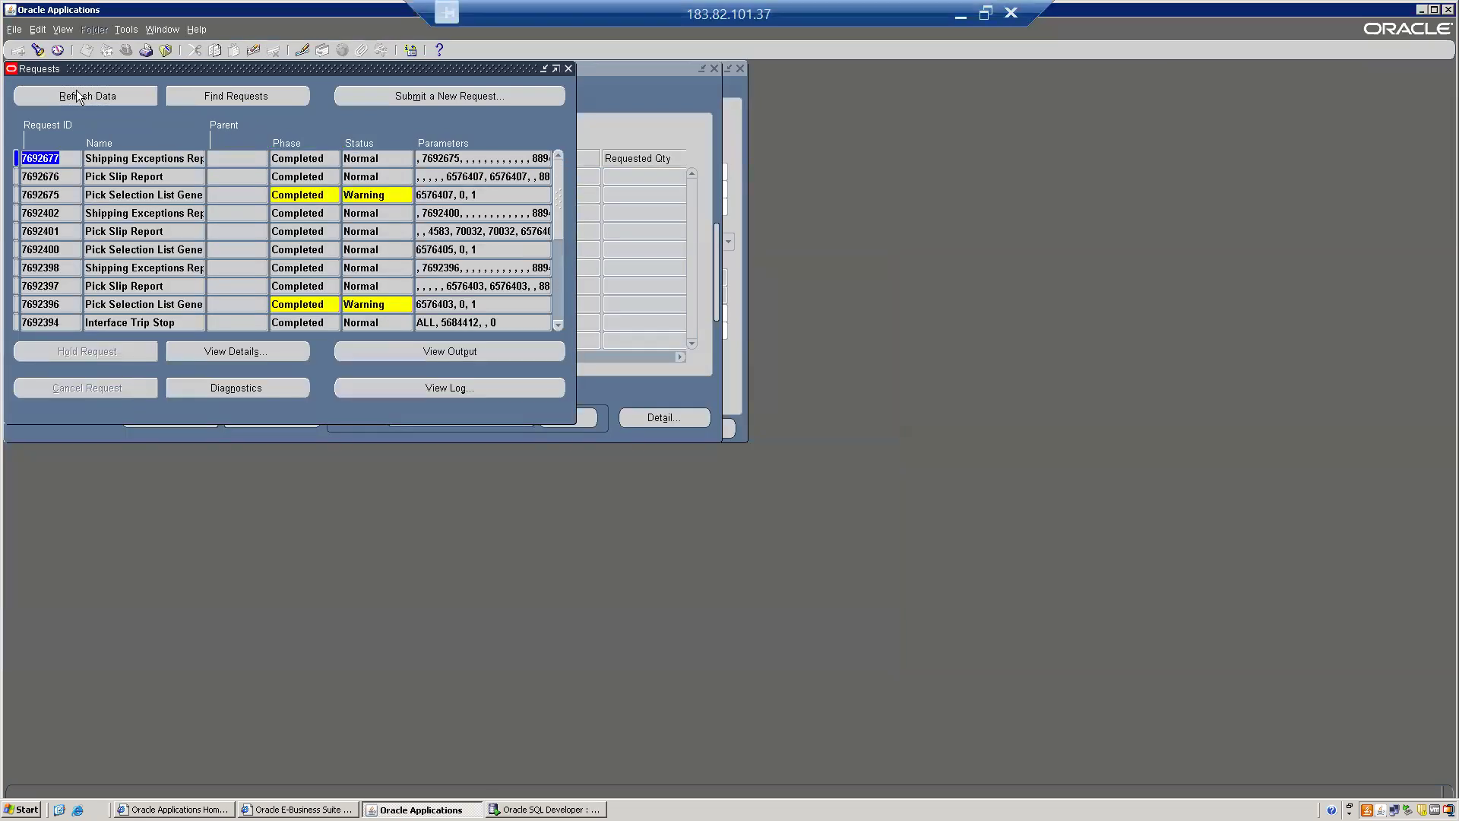
click(130, 194)
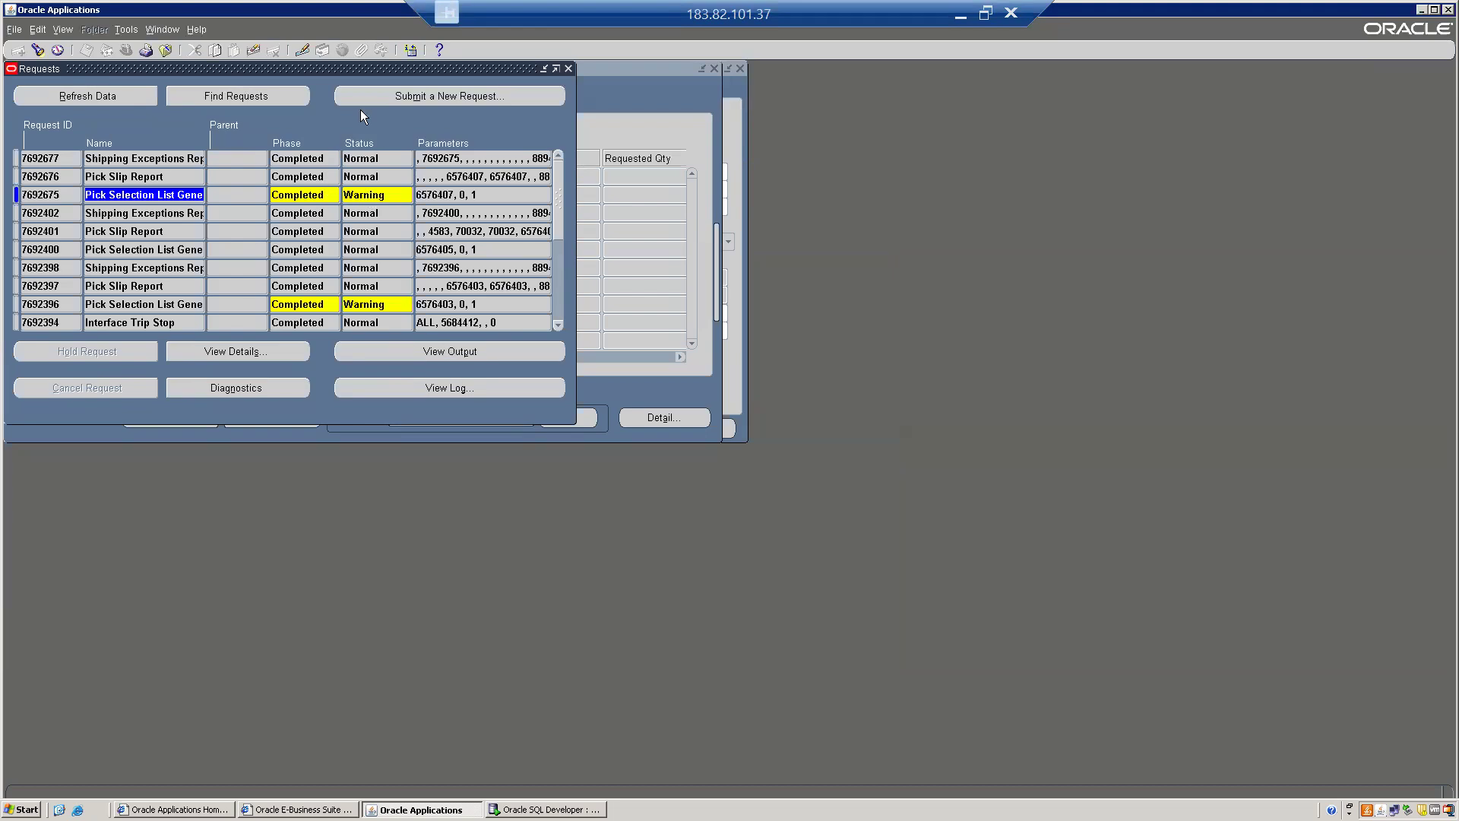
drag(266, 68, 499, 178)
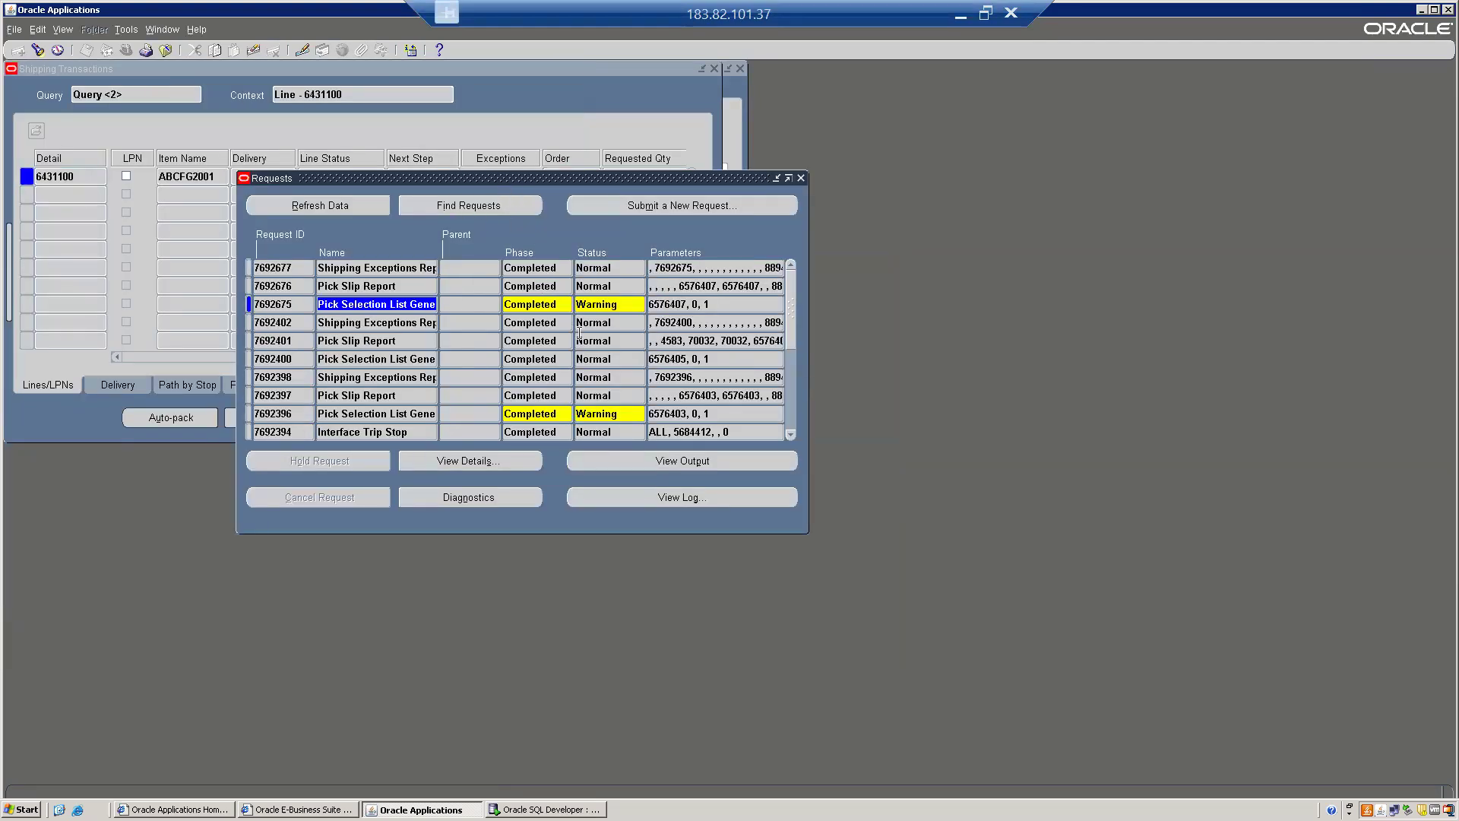
click(269, 127)
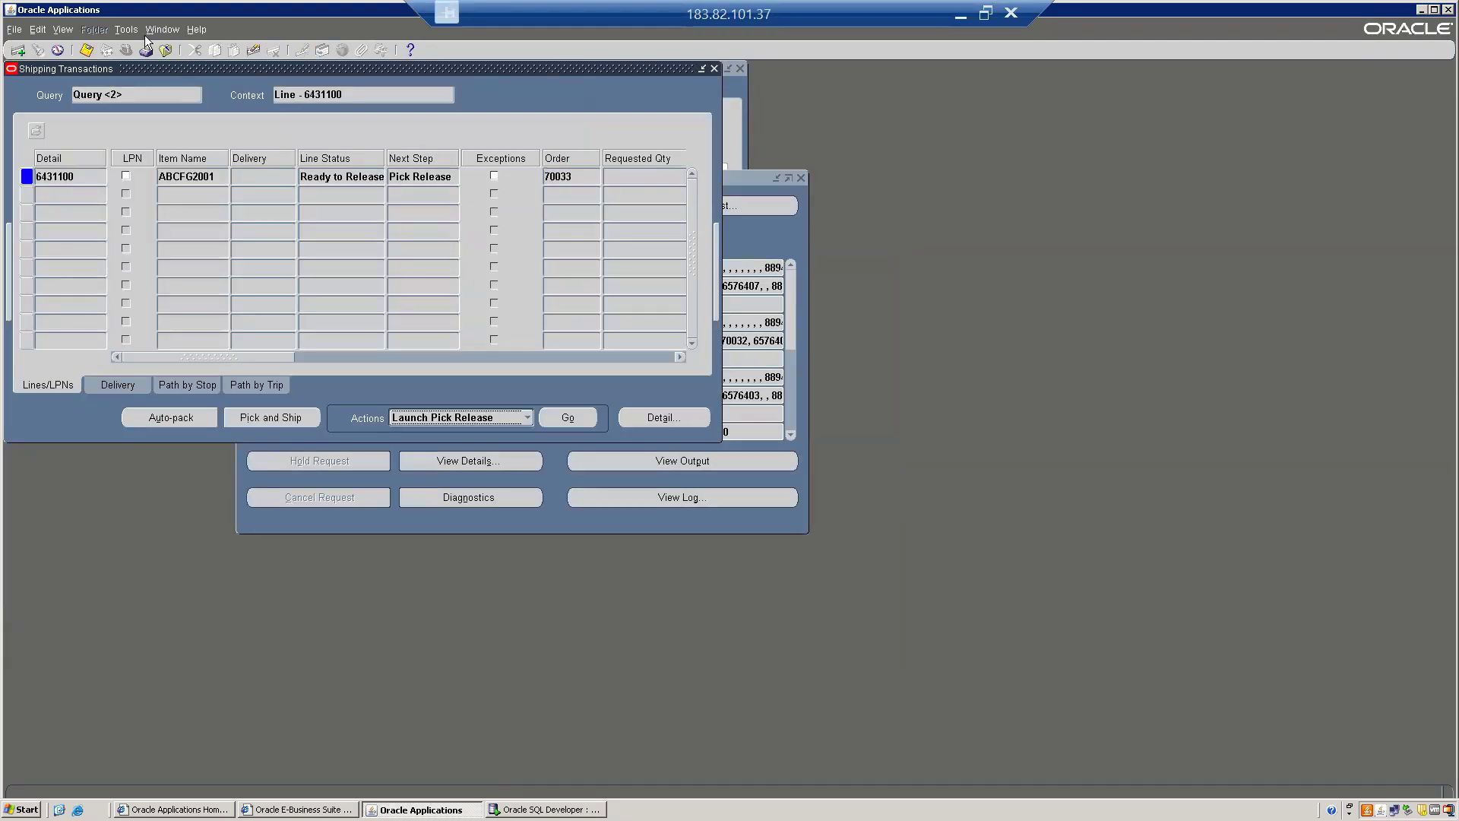
Re-run the Find query for order 70033's shipping line.
click(119, 30)
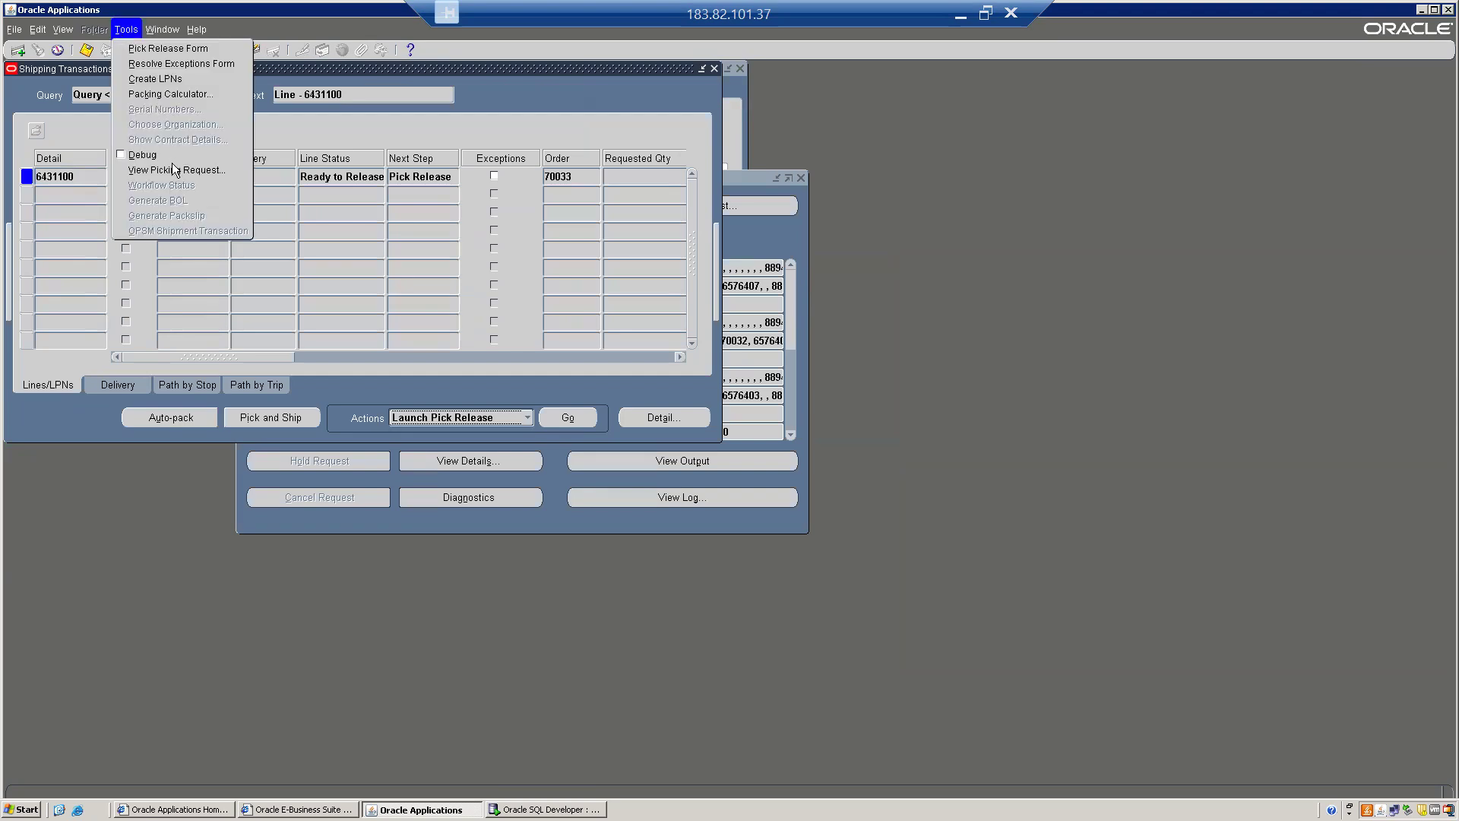
click(429, 132)
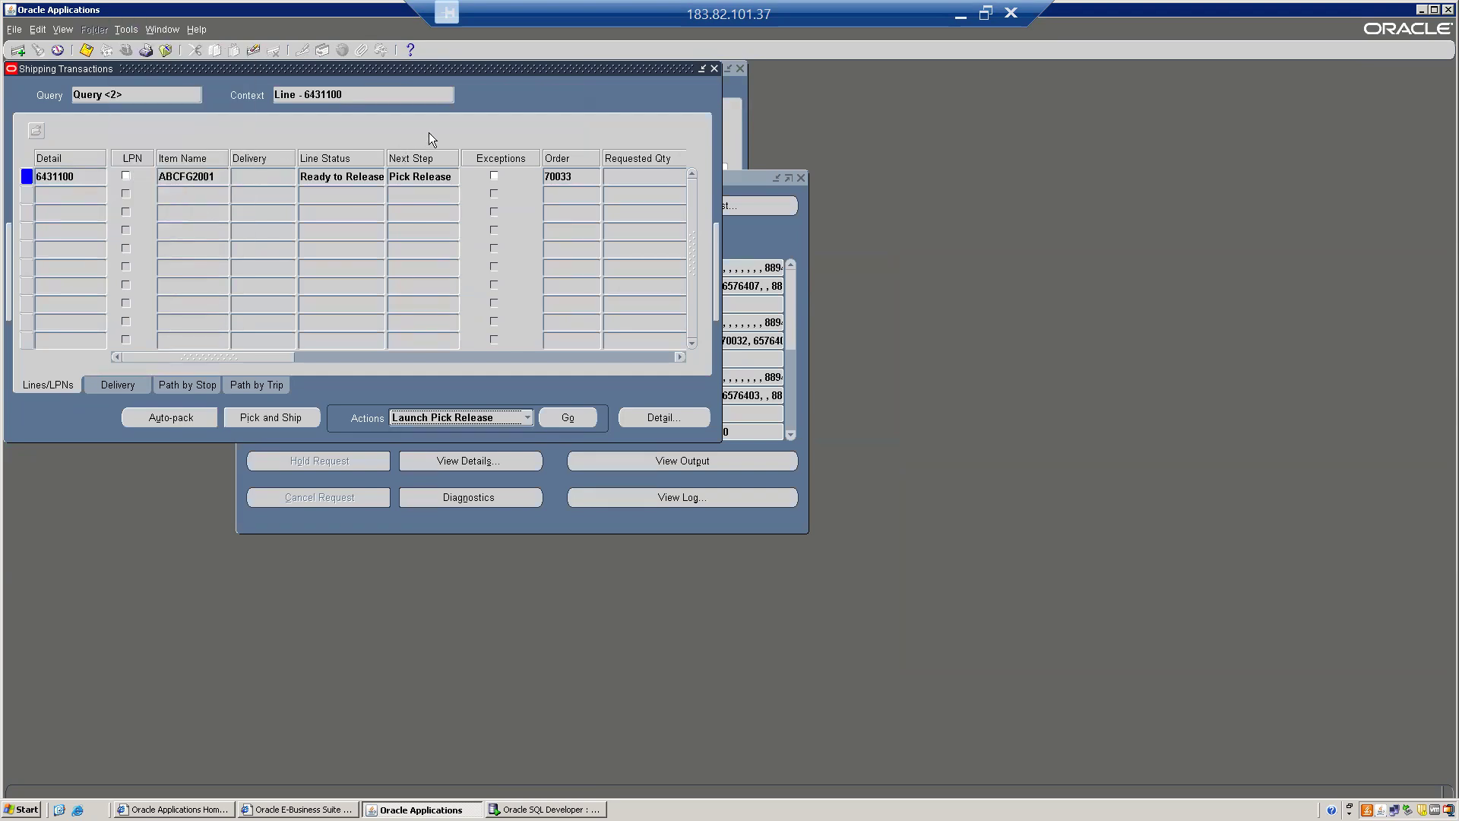
click(37, 51)
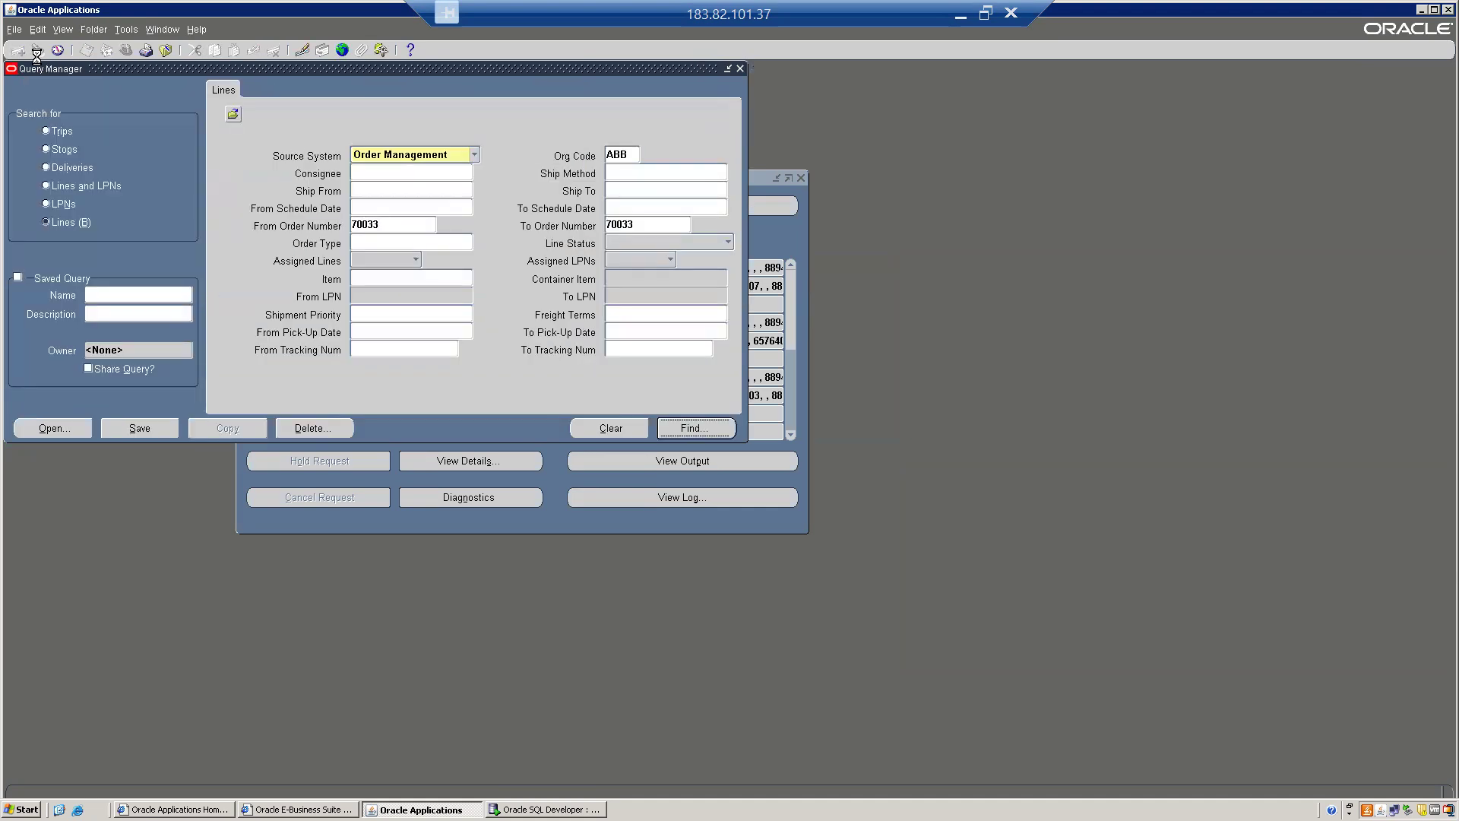
key(Return)
Confirm the line now shows Backordered for order 70033, then switch to SQL Developer.
click(340, 178)
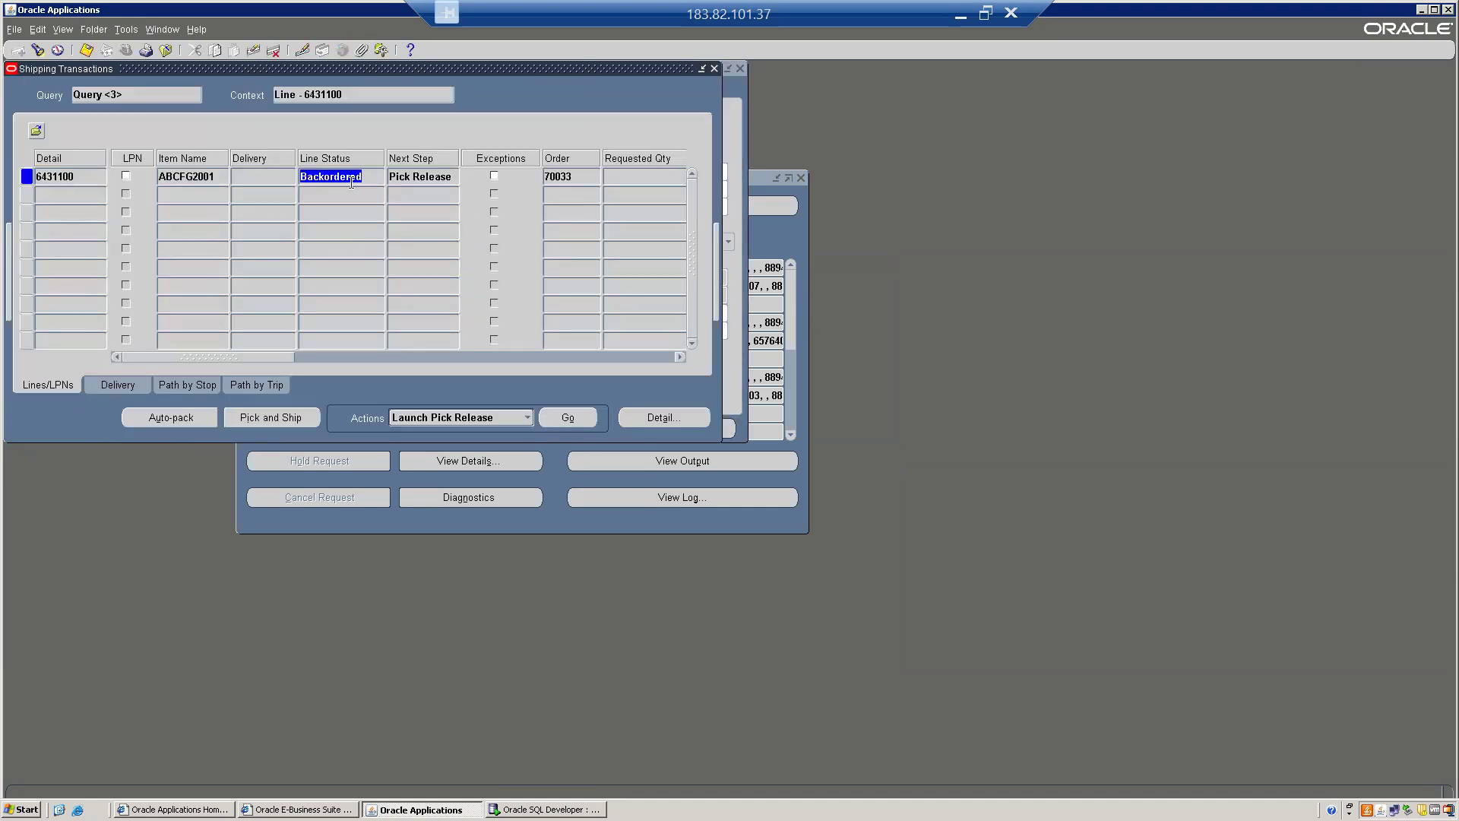
click(377, 176)
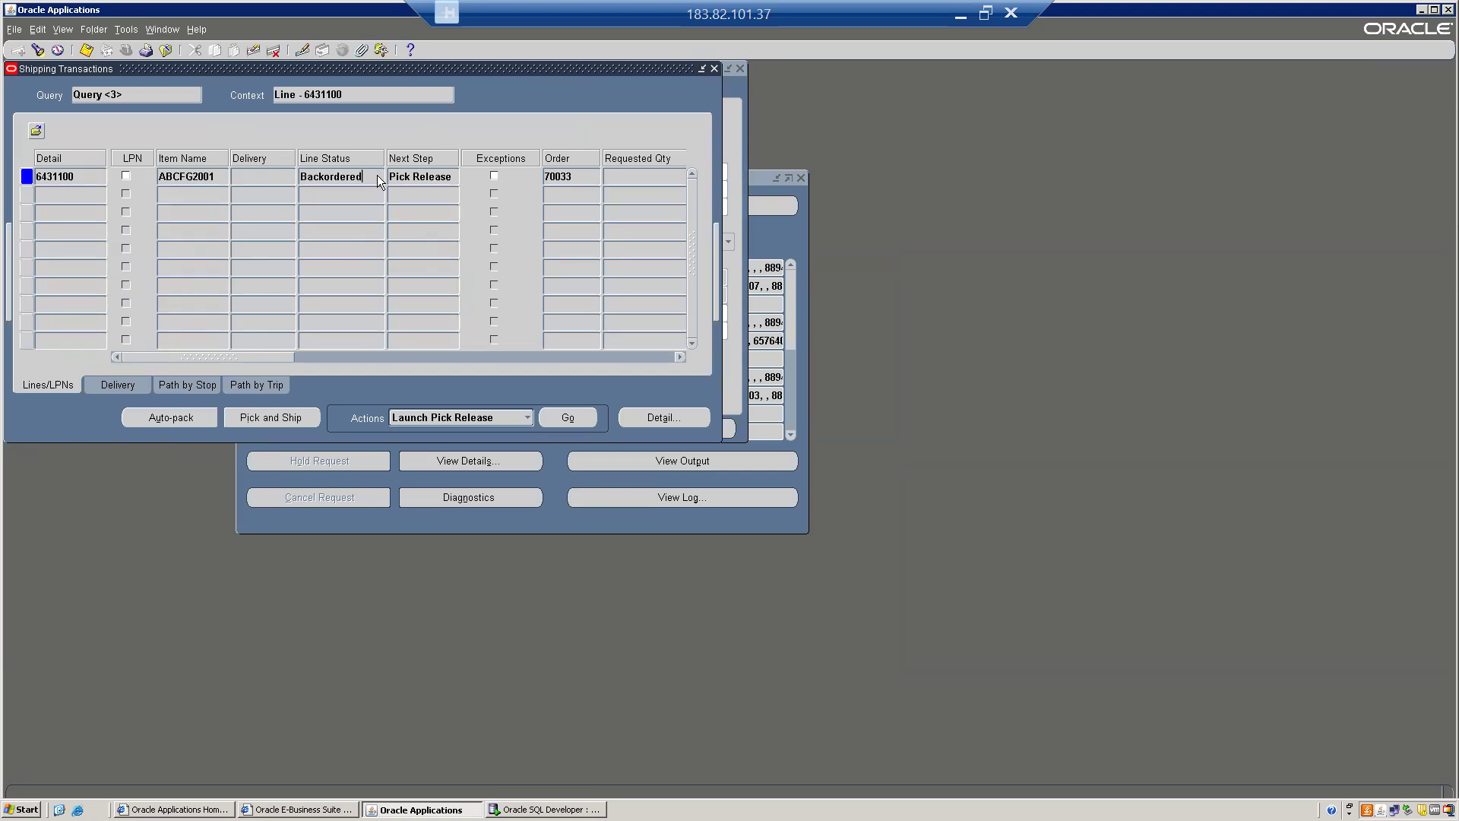
double_click(308, 177)
click(581, 176)
click(547, 807)
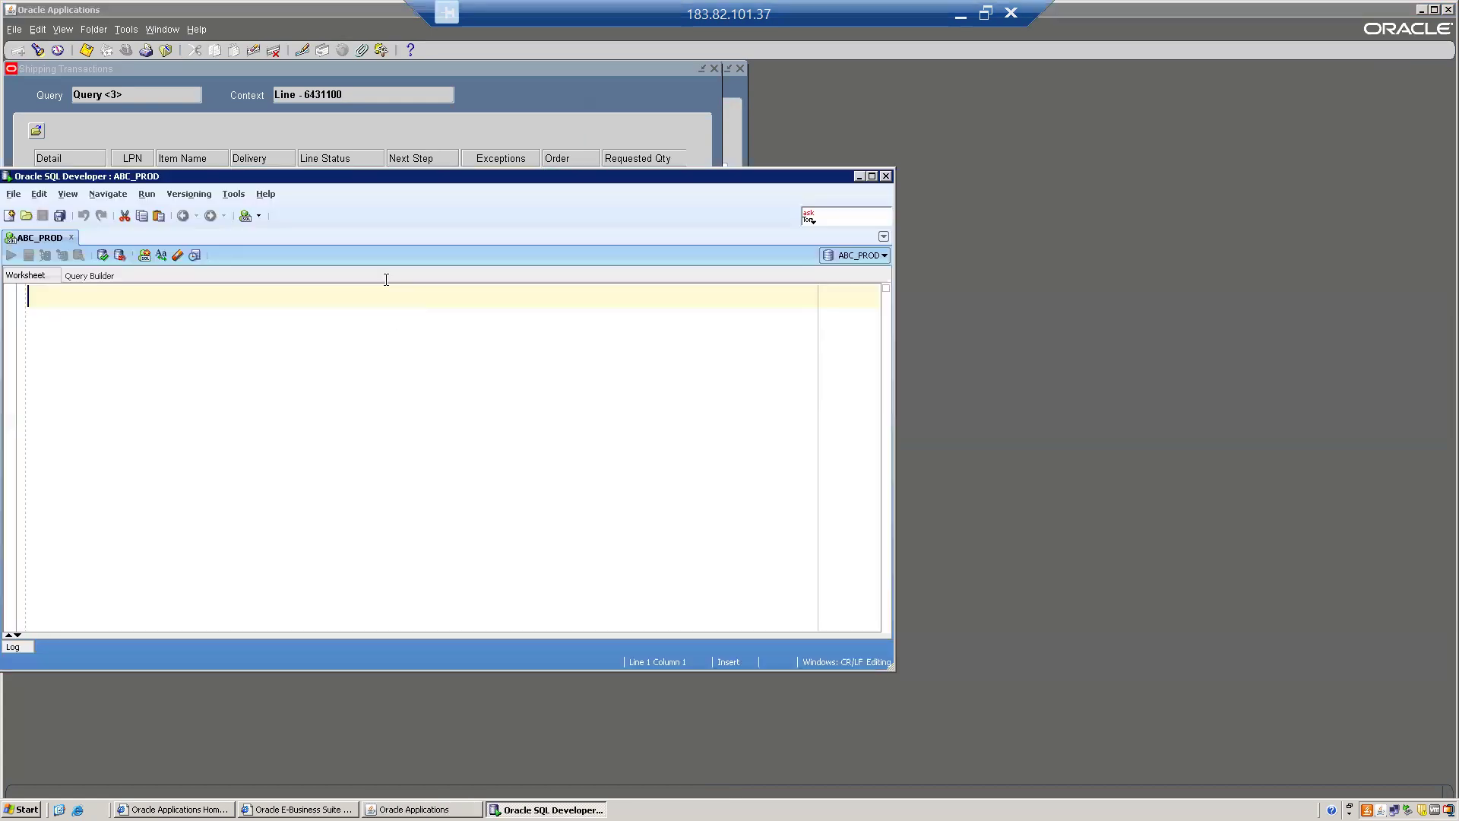
Maximize SQL Developer and run SELECT * FROM WSH_EXCEPTIONS WHERE MEESAGE LIKE '%70033%'.
click(874, 178)
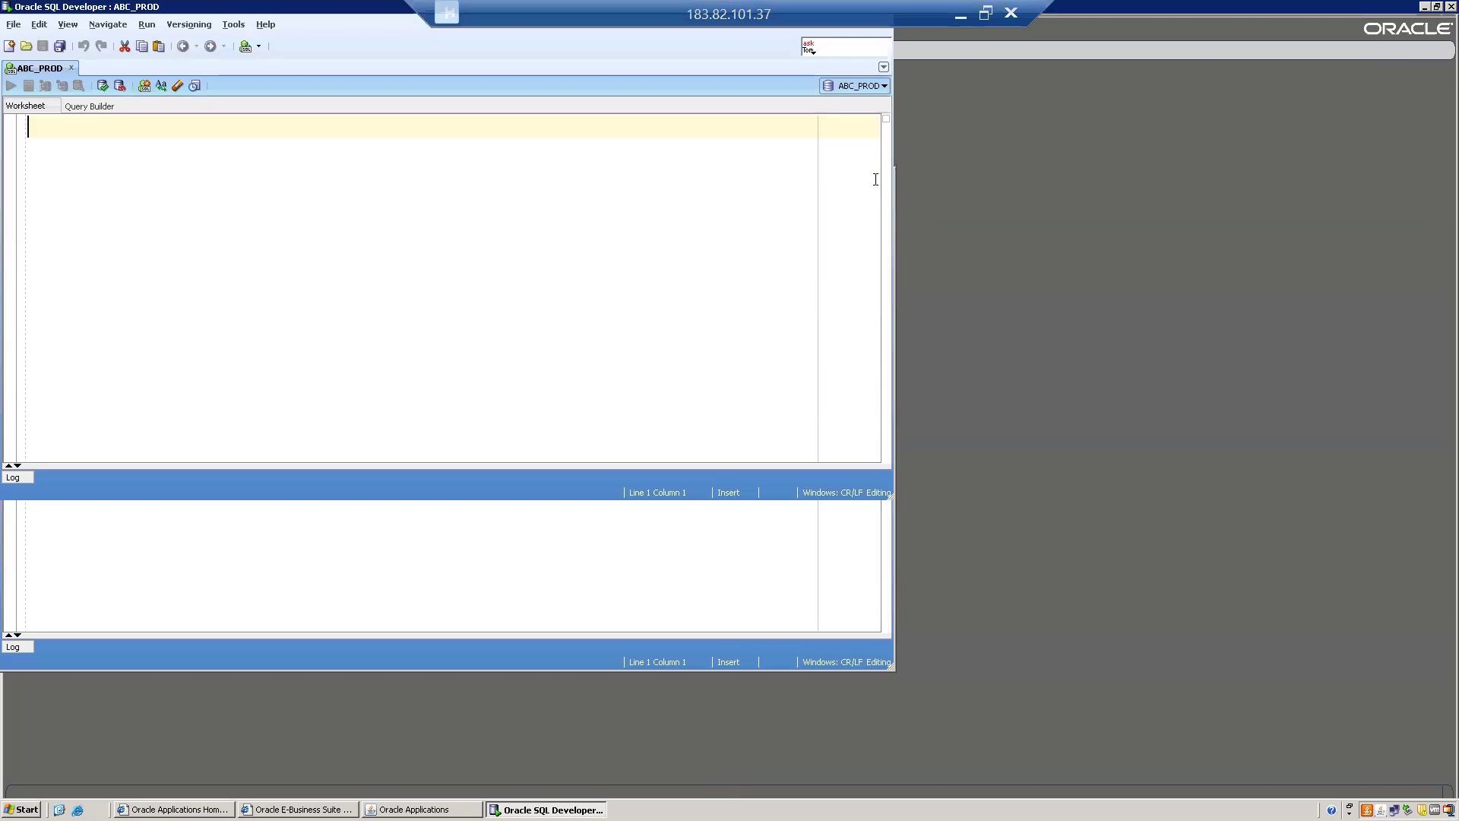
text(SEEL)
key(BackSpace)
key(BackSpace)
text(LE)
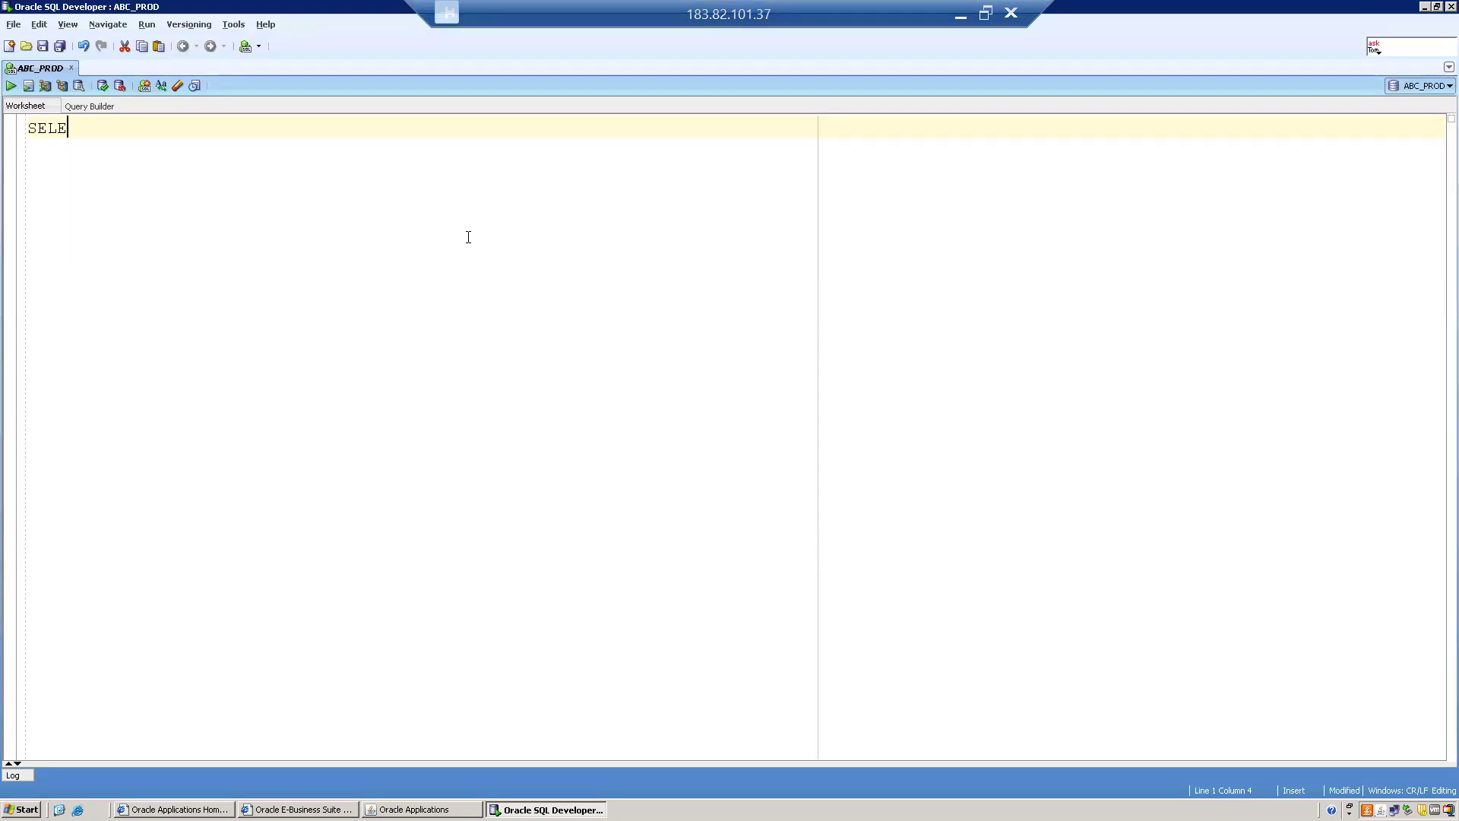
text(CT * FROM WSH_EX)
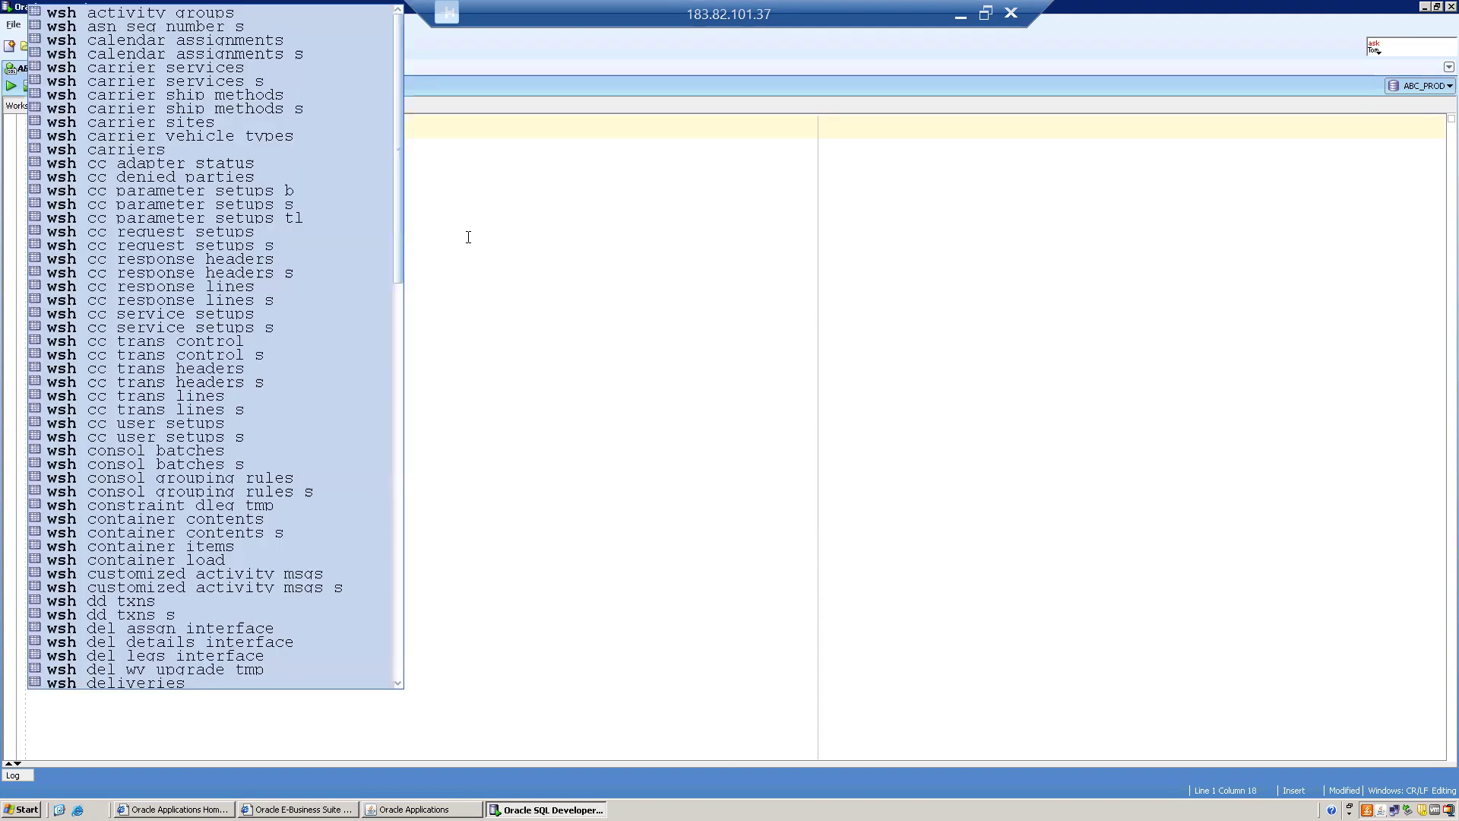
text(CEPTIONS WHERE MEESA)
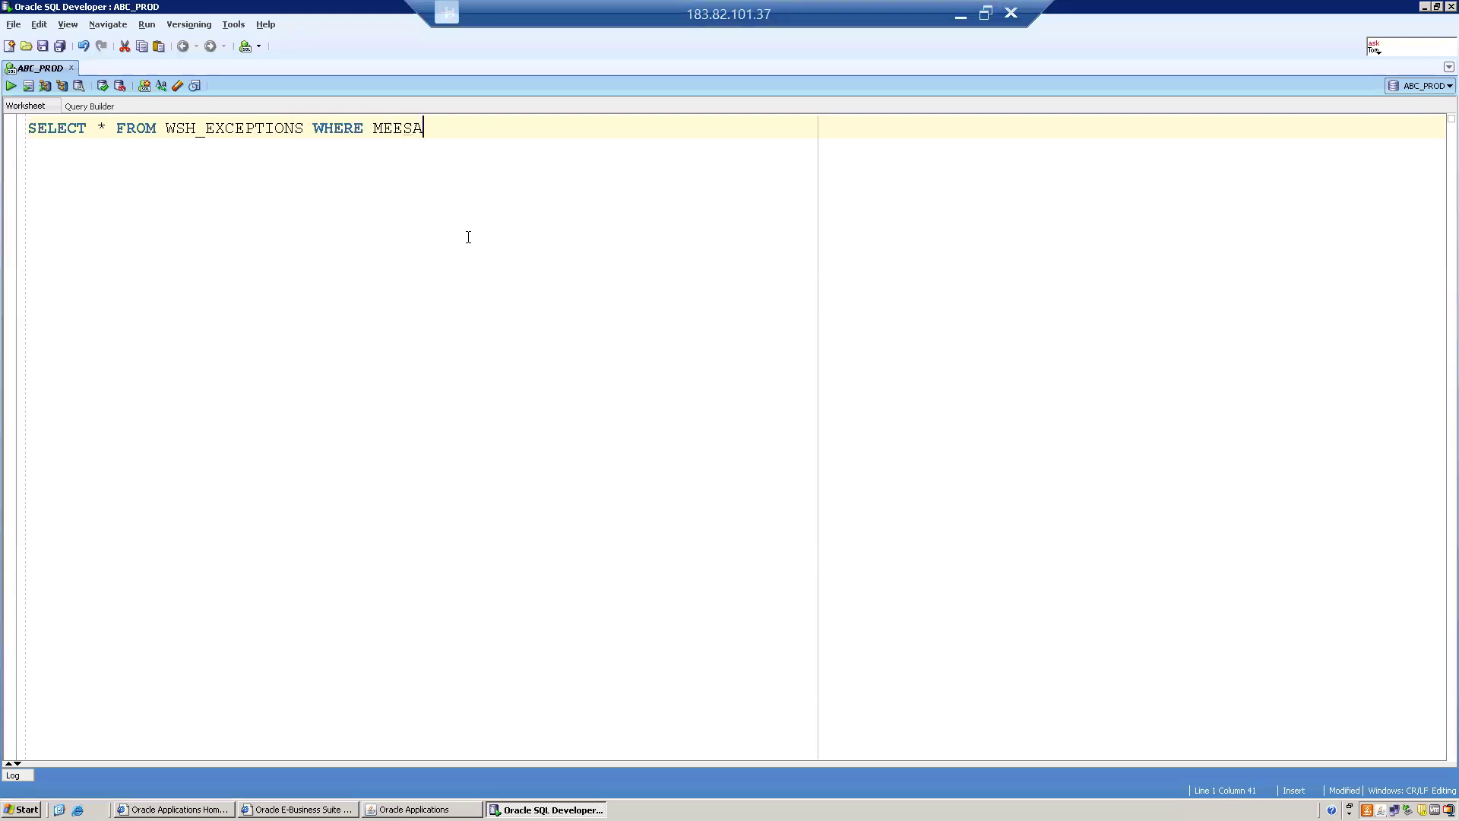
text(GE=')
key(BackSpace)
key(BackSpace)
key(BackSpace)
text(L)
text(KE )
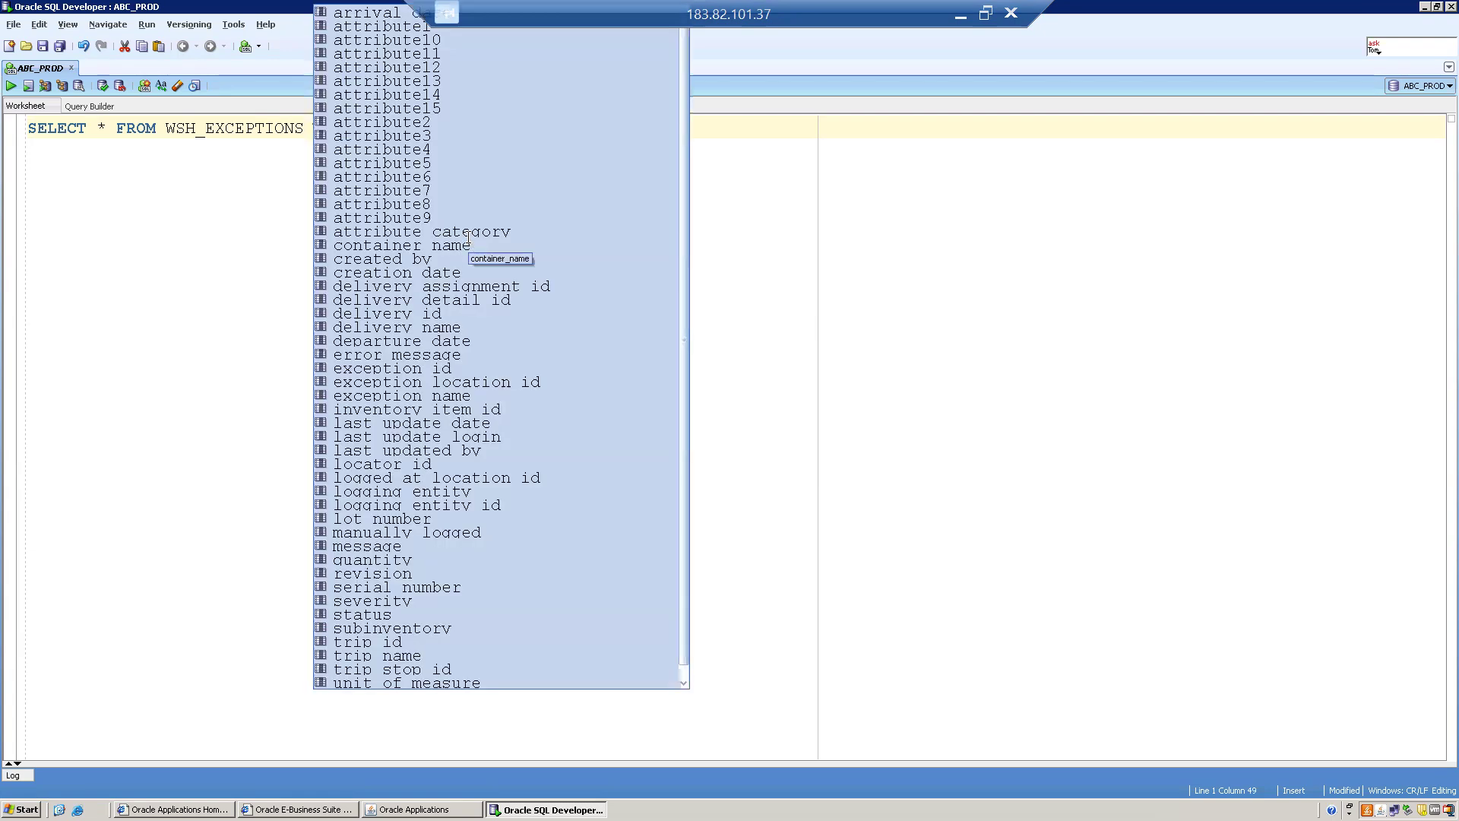
text(')
text(%%)
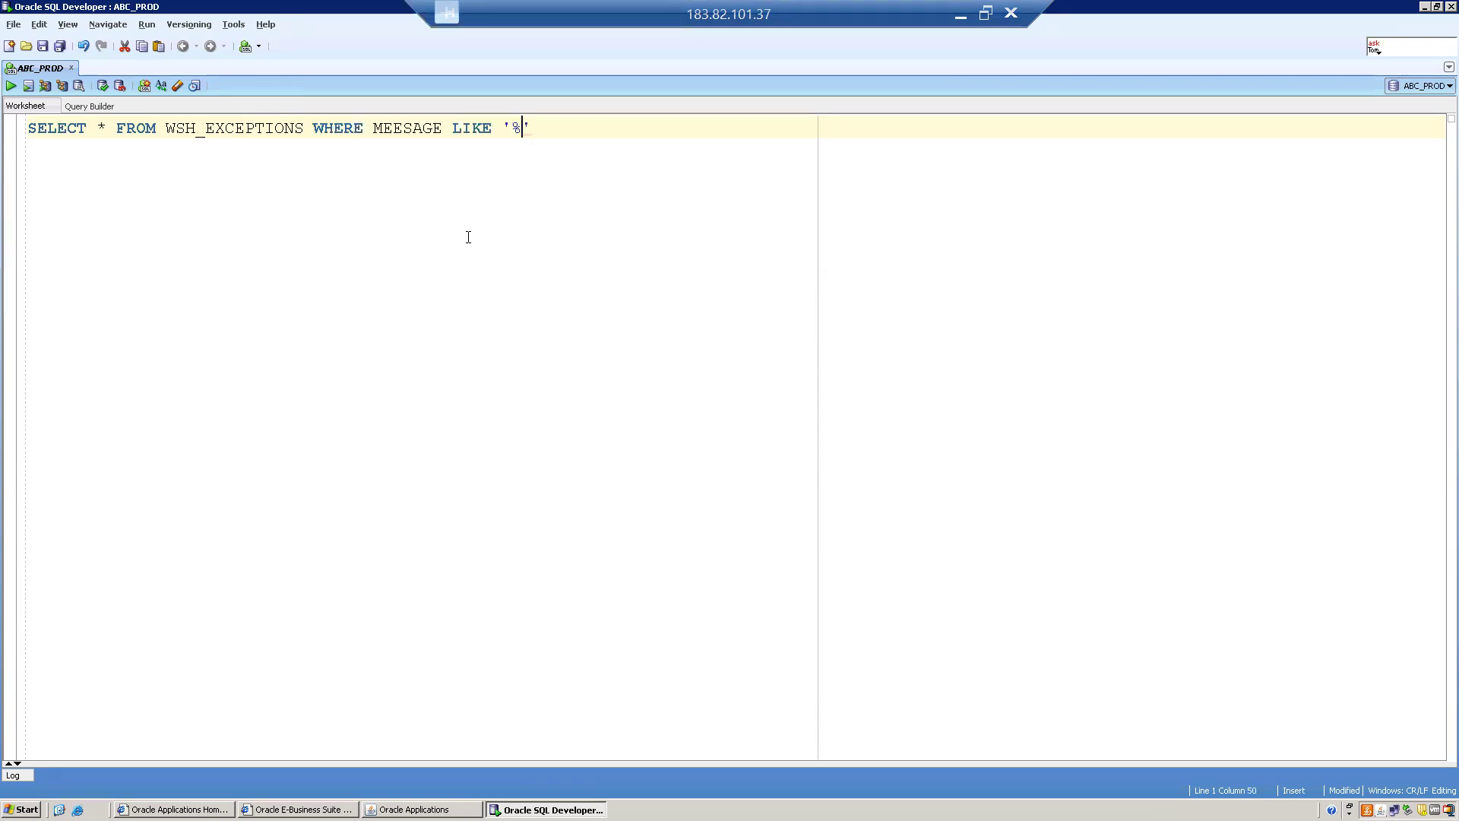
key(Left)
text(70033)
key(End)
text(;)
key(ctrl+Return)
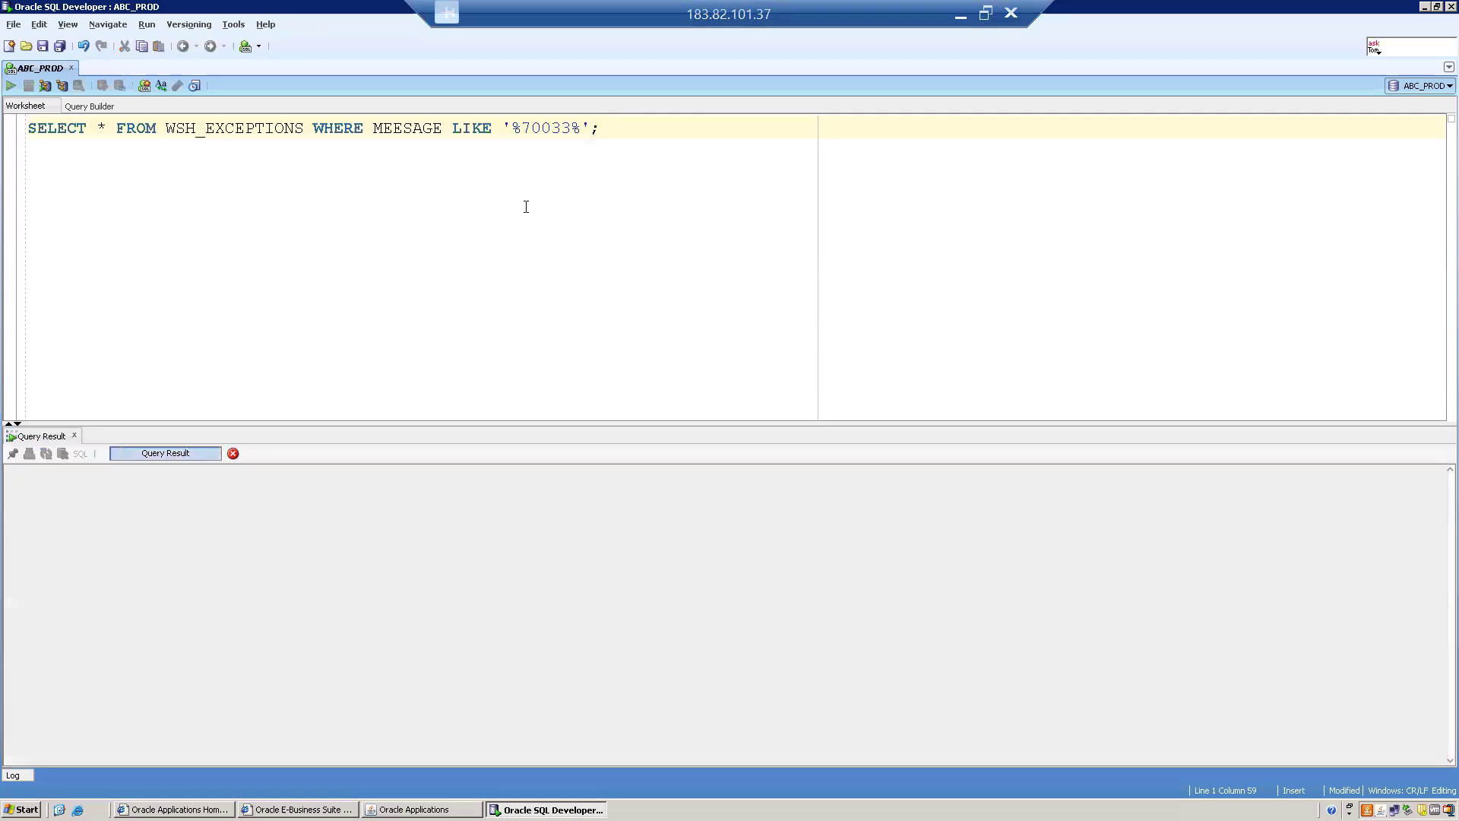
Correct the column name to MESSAGE and re-run the query.
click(402, 127)
key(BackSpace)
text(S)
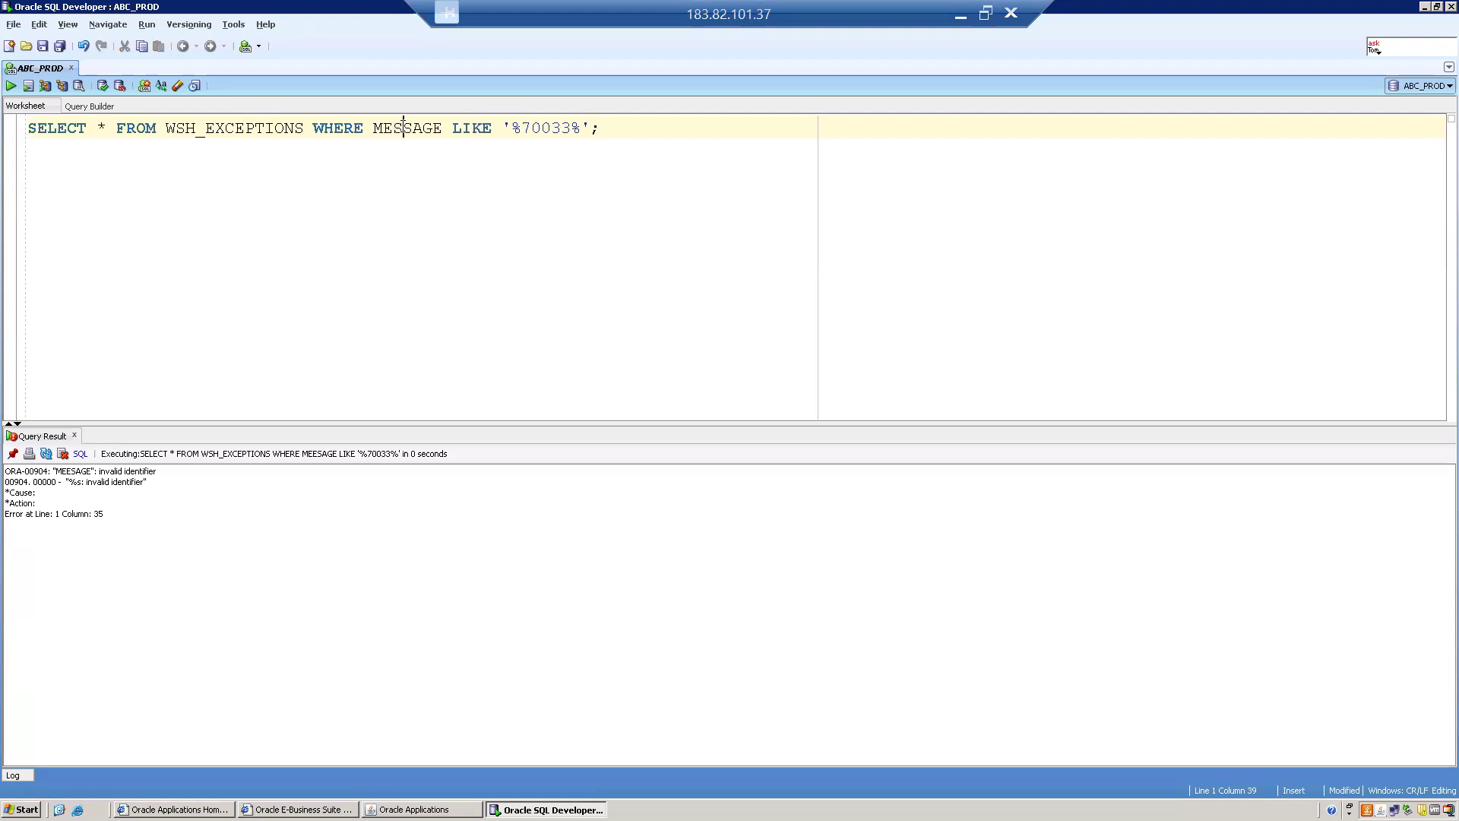
key(ctrl+Return)
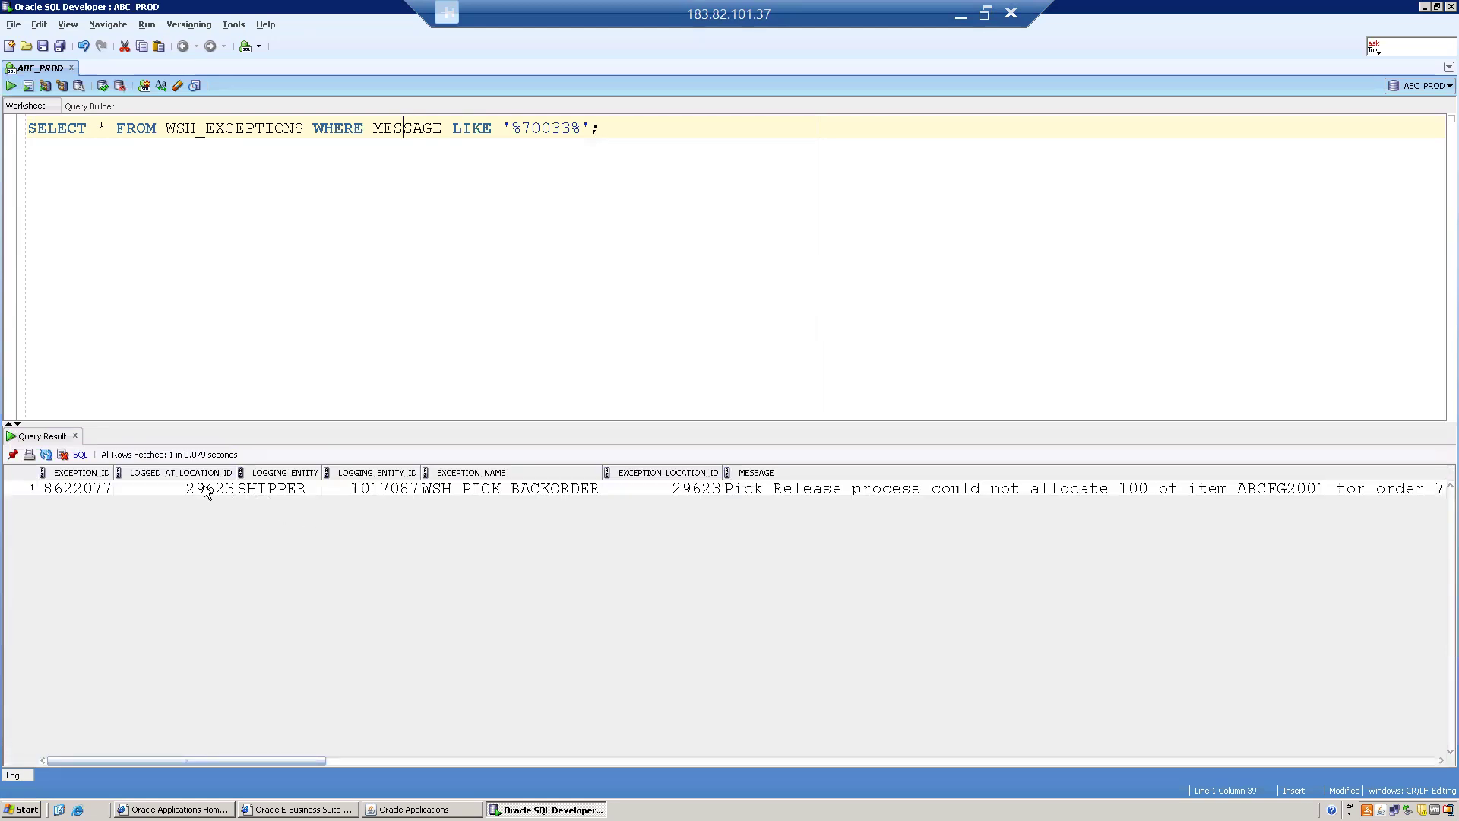
Copy the result's MESSAGE cell and paste it below the query.
click(204, 489)
key(Right)
key(Right)
key(Right)
key(Right)
key(Right)
key(Right)
key(Right)
key(Left)
key(Left)
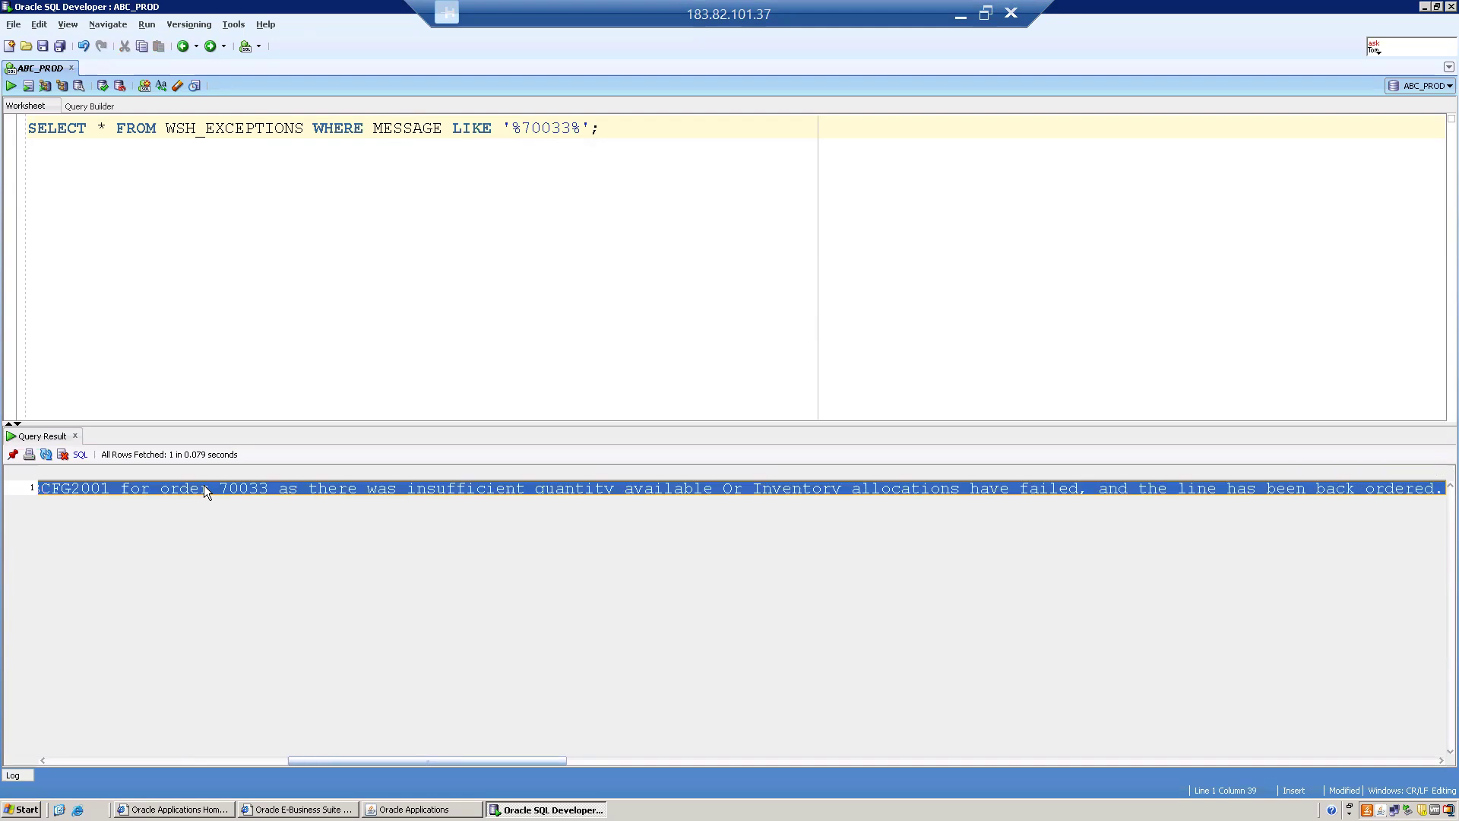
click(625, 131)
key(Return)
key(Return)
key(ctrl+v)
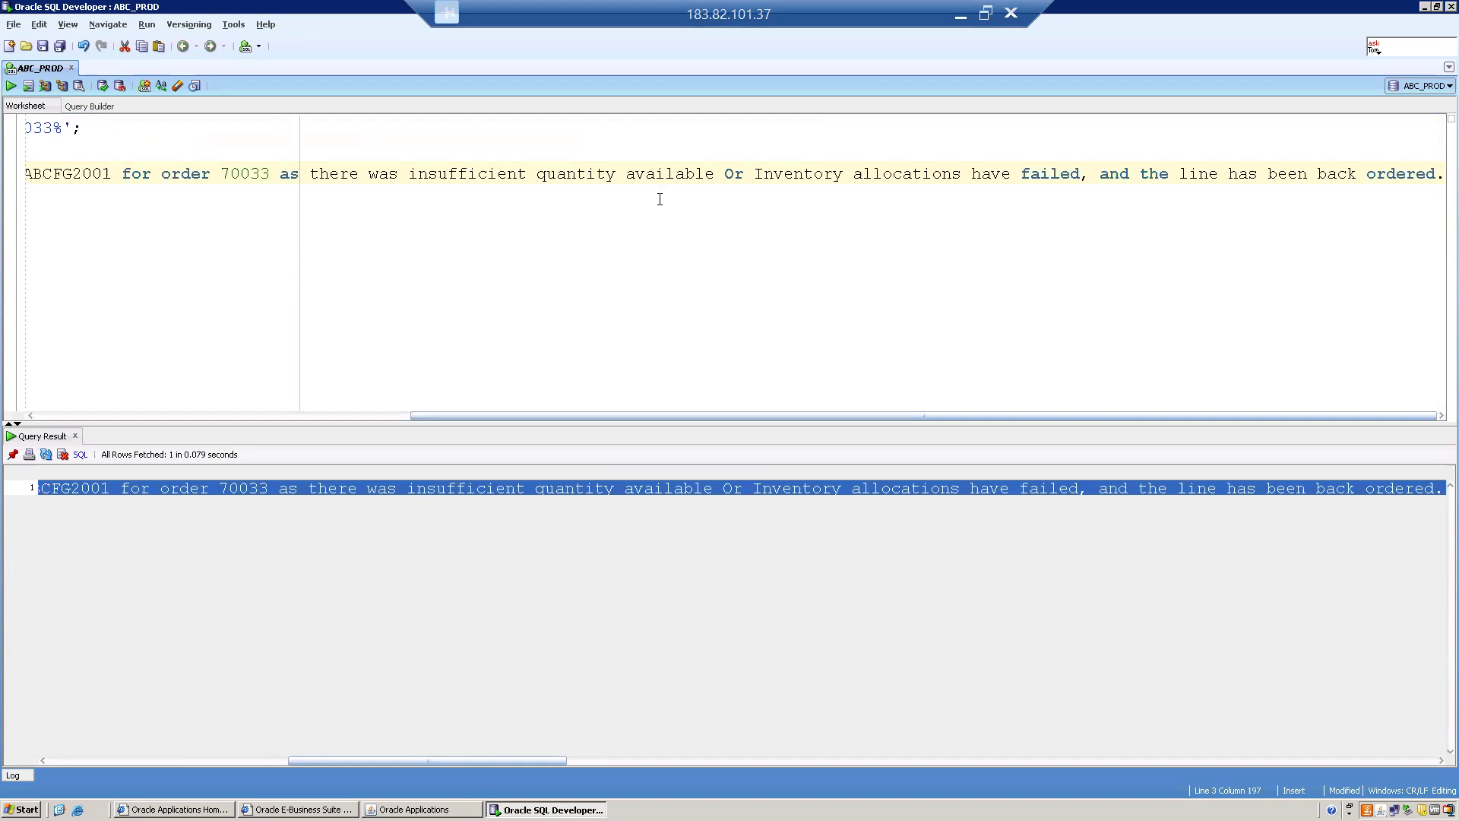
Break the pasted message into lines before 'Inventory' and '70033'.
click(752, 173)
key(Return)
click(737, 173)
key(Return)
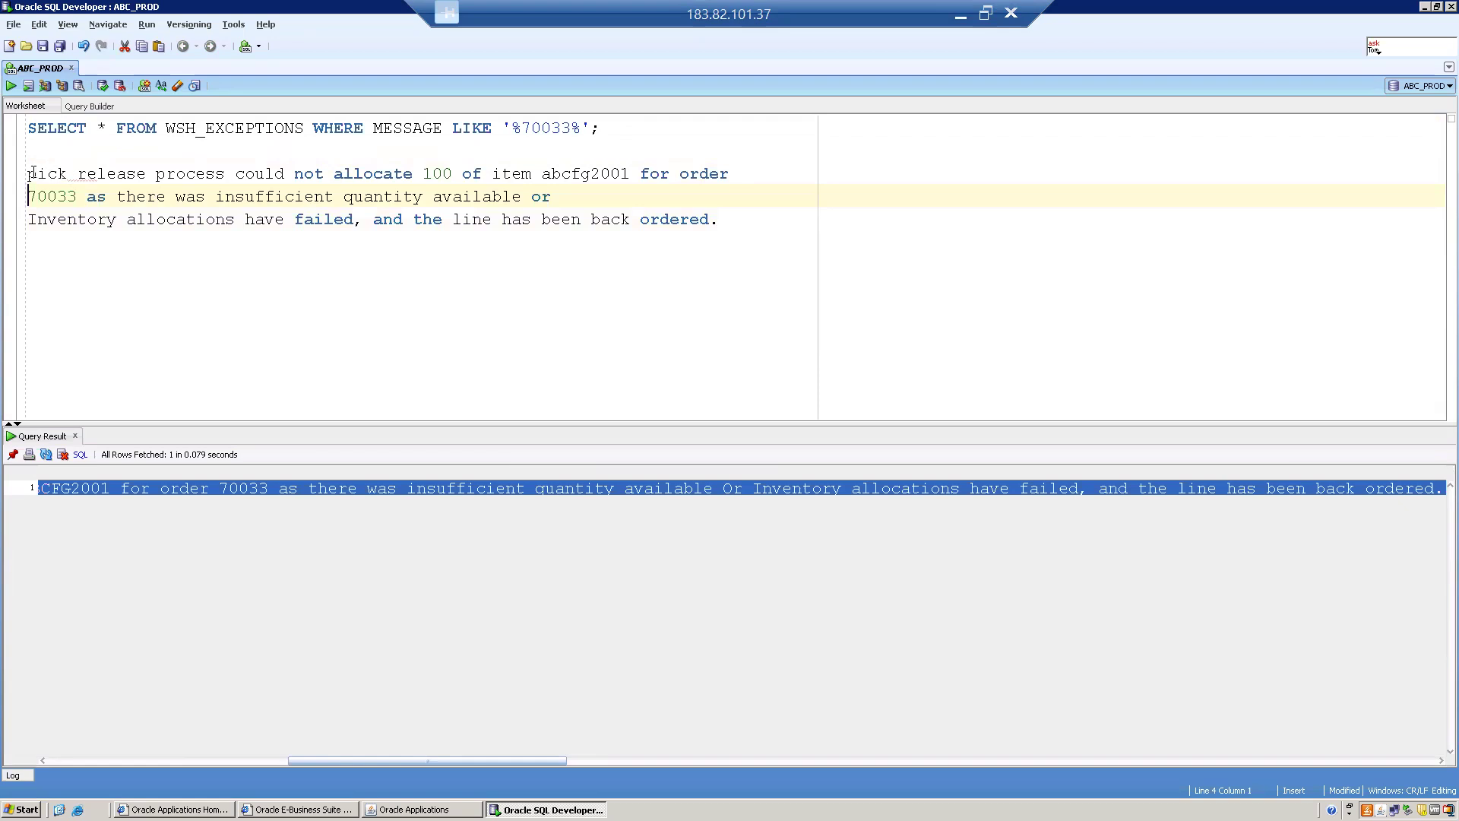
drag(27, 173, 741, 225)
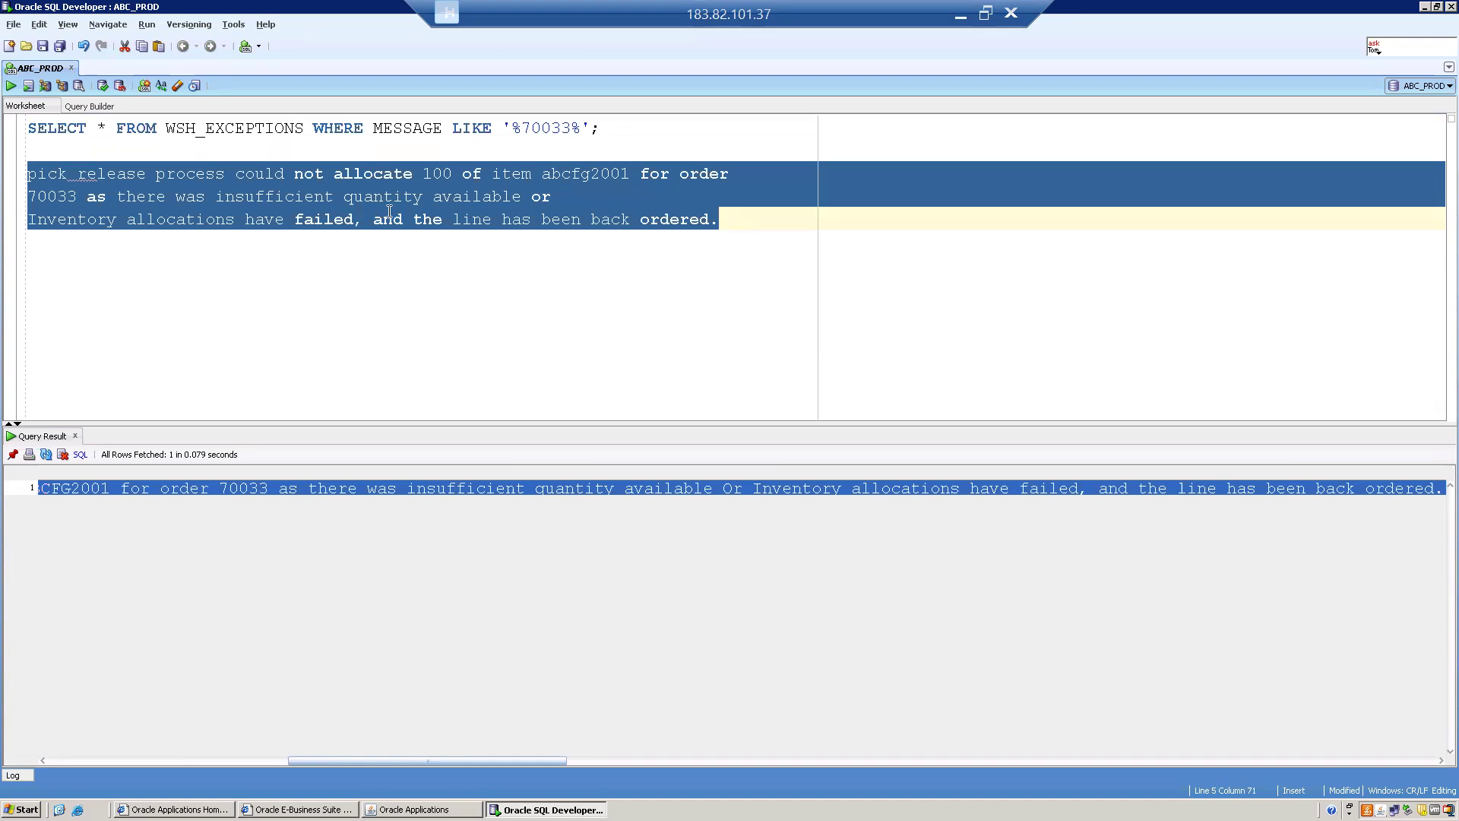
click(167, 197)
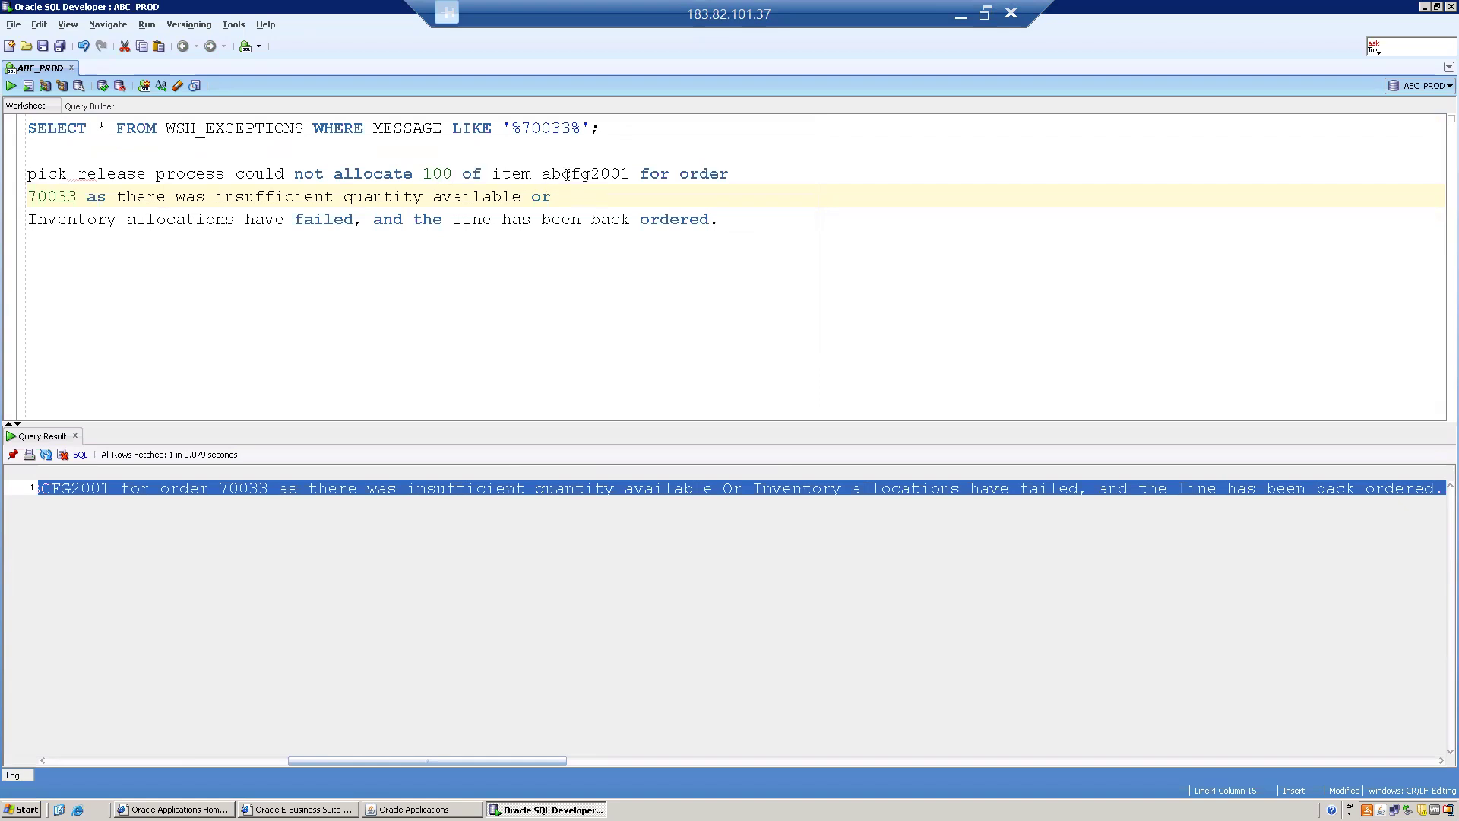
drag(580, 174, 601, 174)
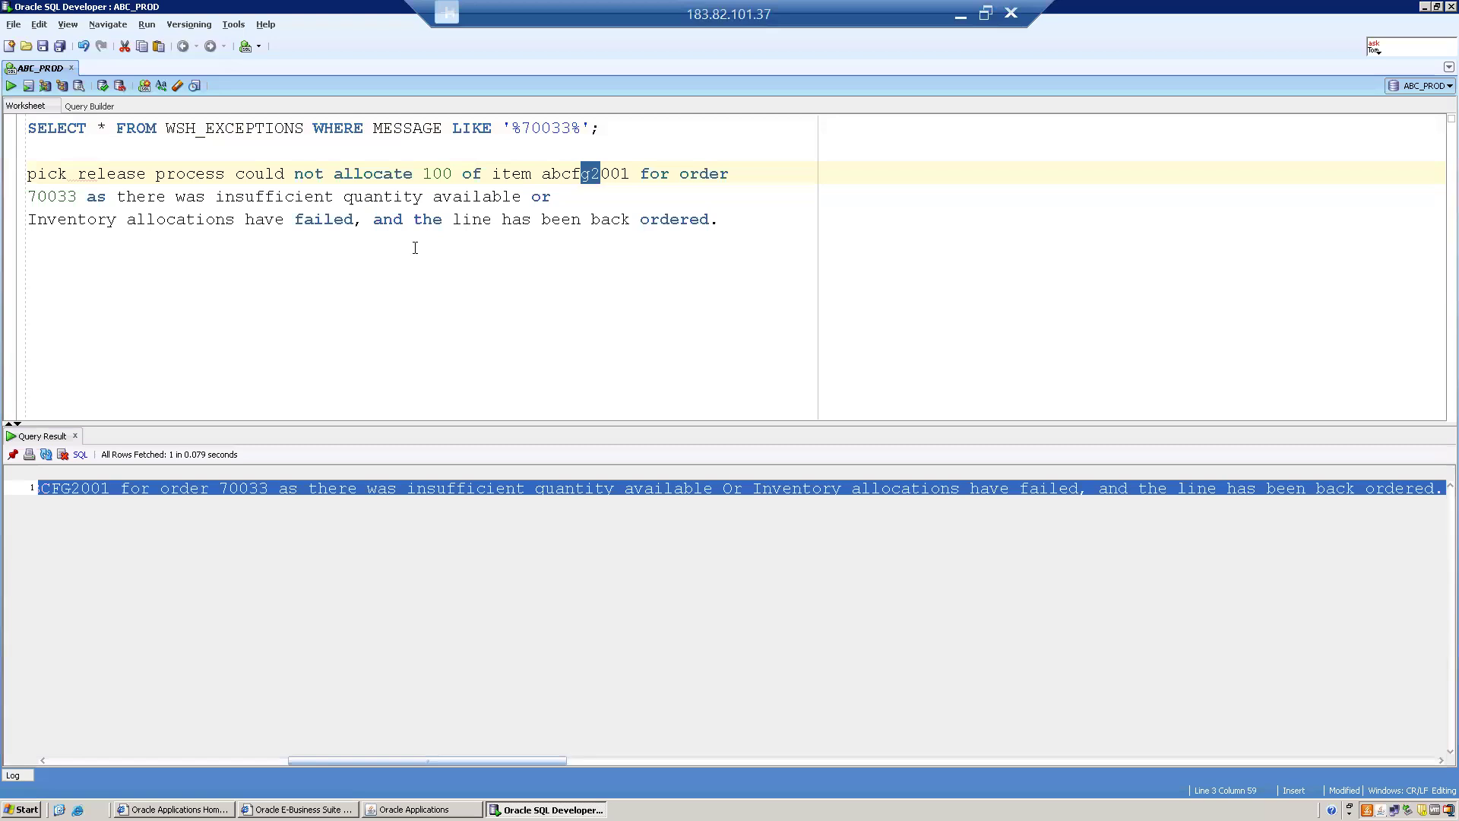
drag(29, 197, 77, 197)
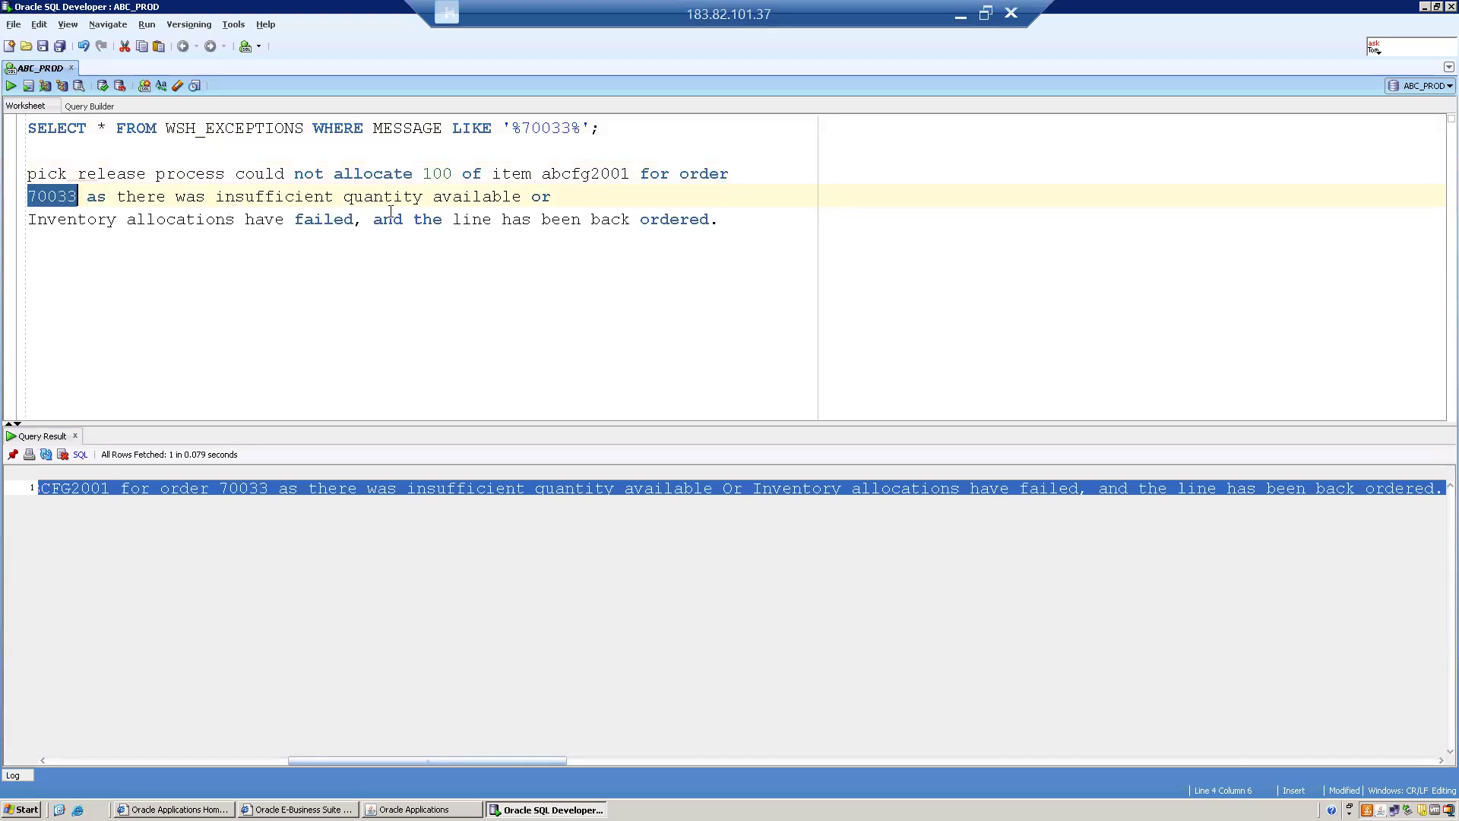
click(525, 197)
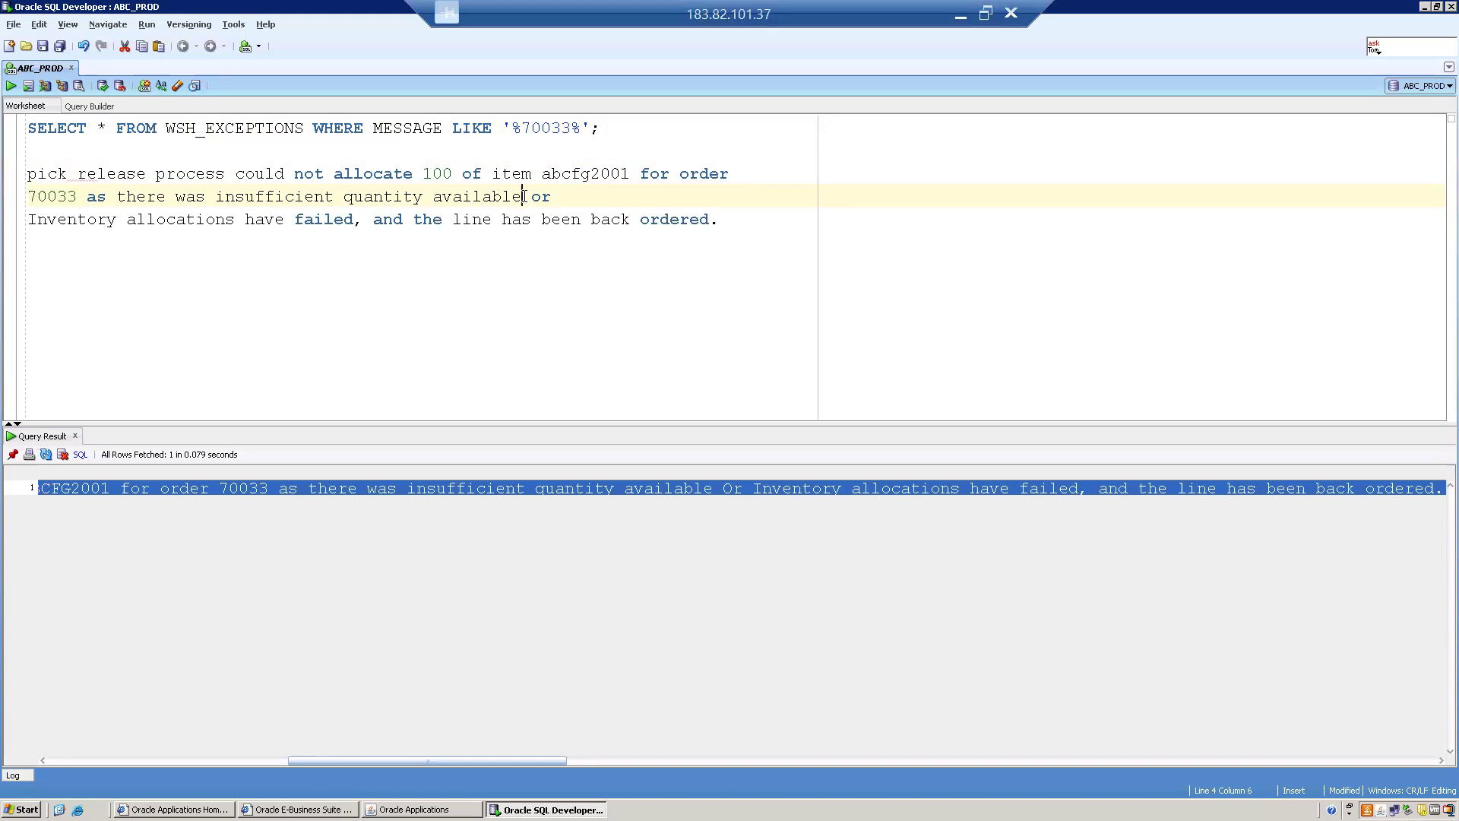
drag(525, 196, 26, 175)
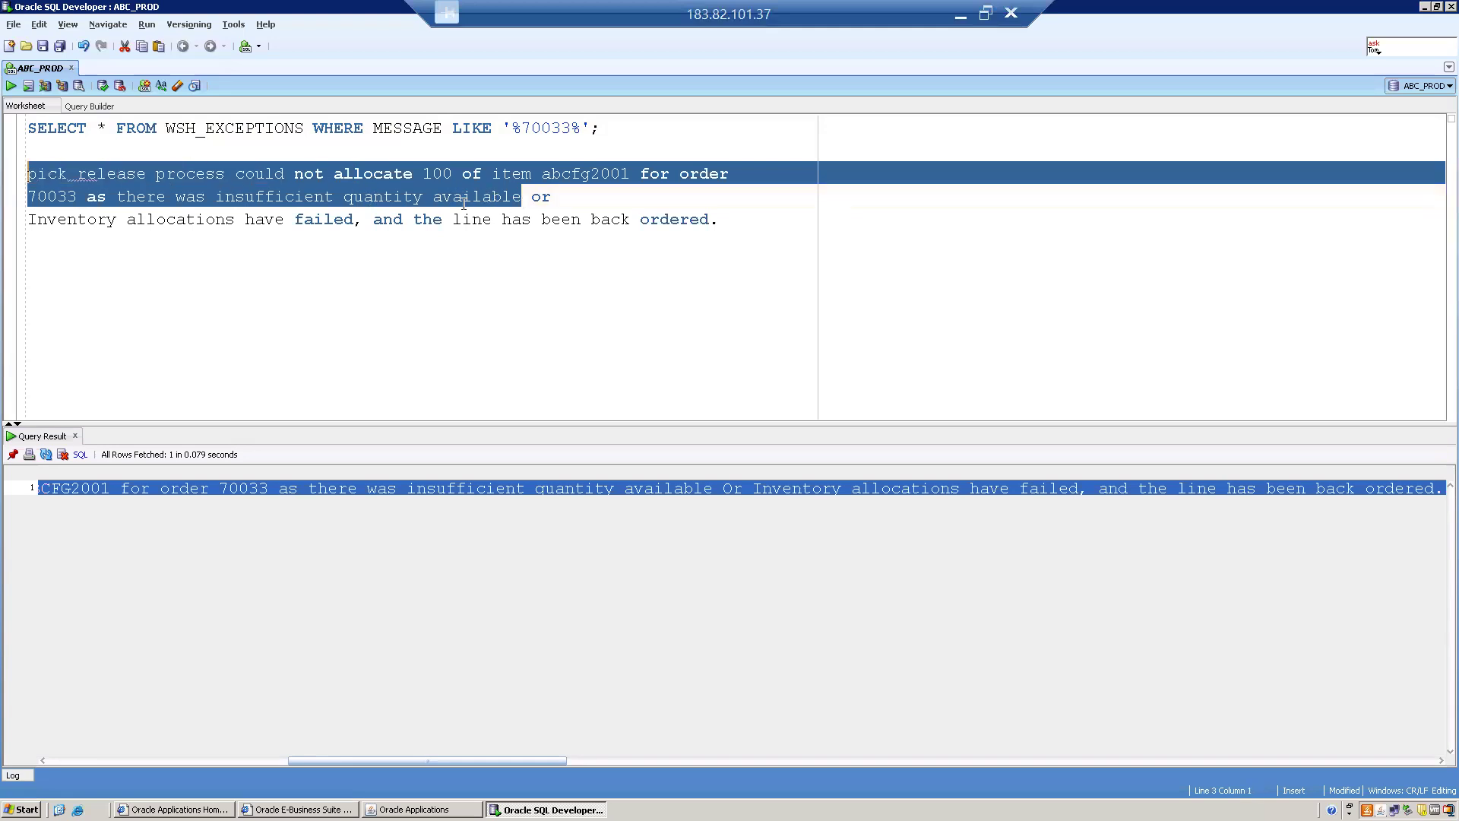
Highlight 'Inventory allocations have failed' and 'the line has been back ordered', then return to Oracle Applications.
double_click(536, 197)
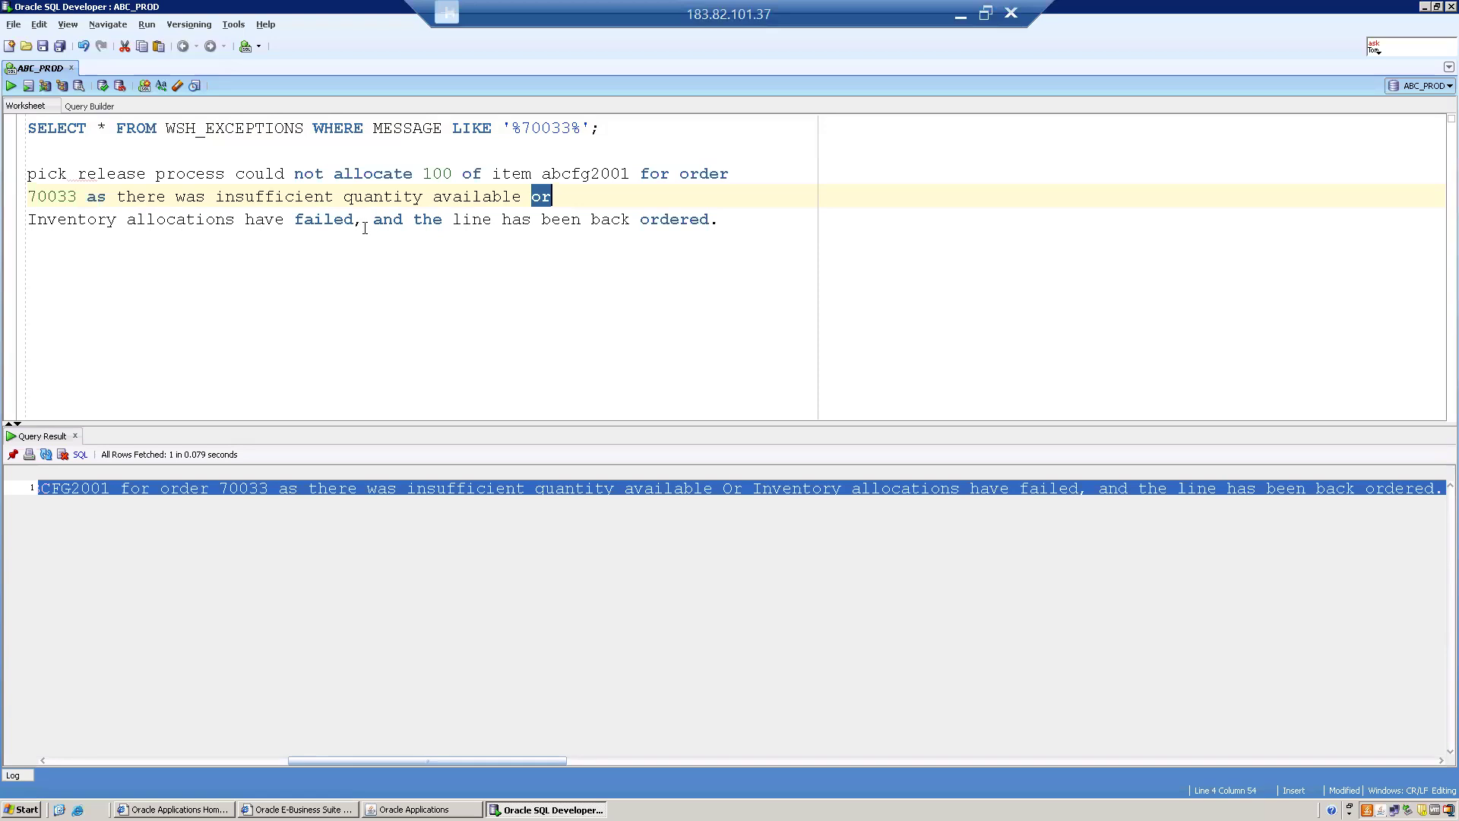
drag(354, 220, 26, 221)
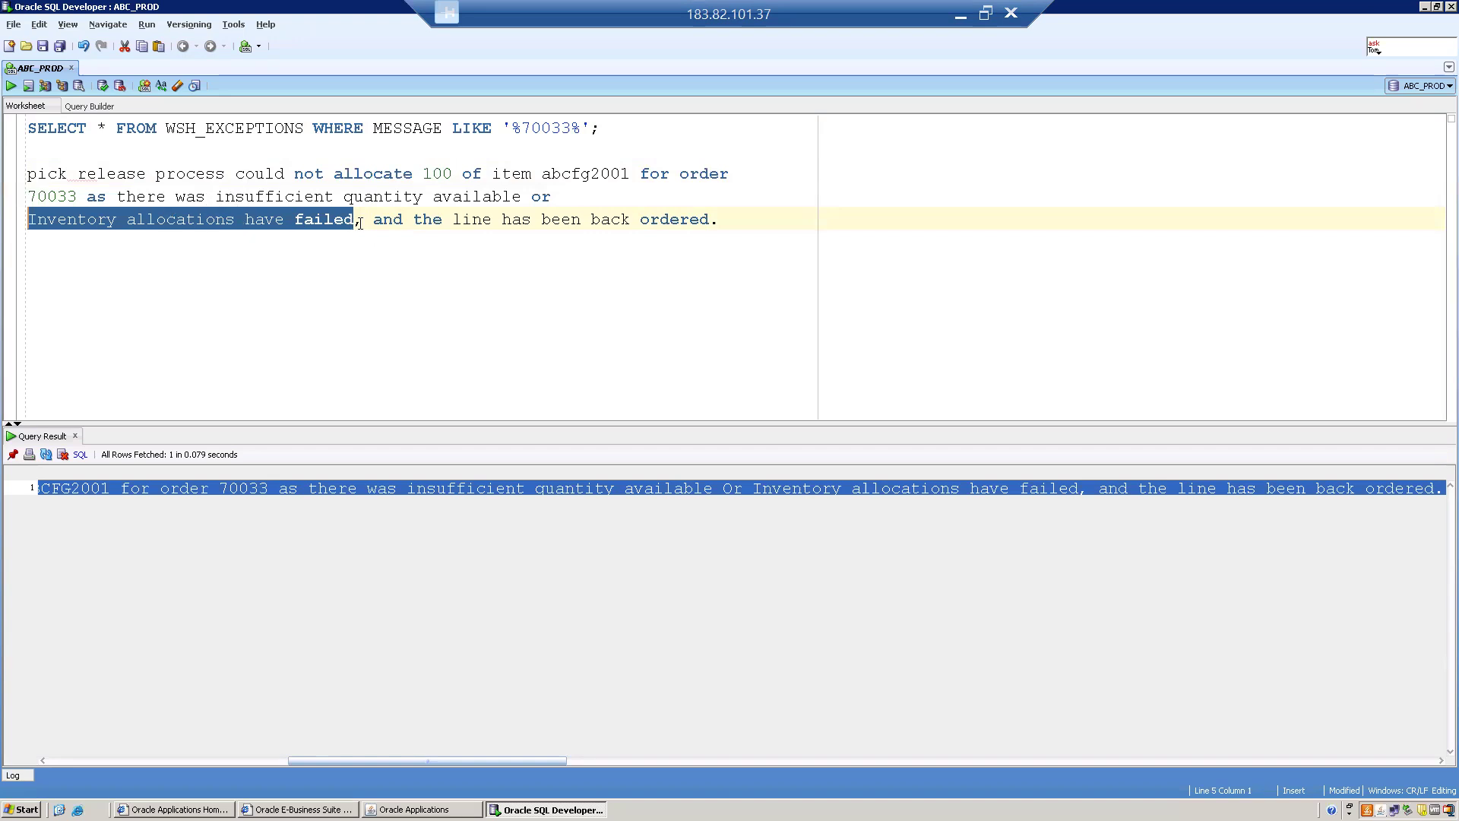
drag(372, 222, 733, 216)
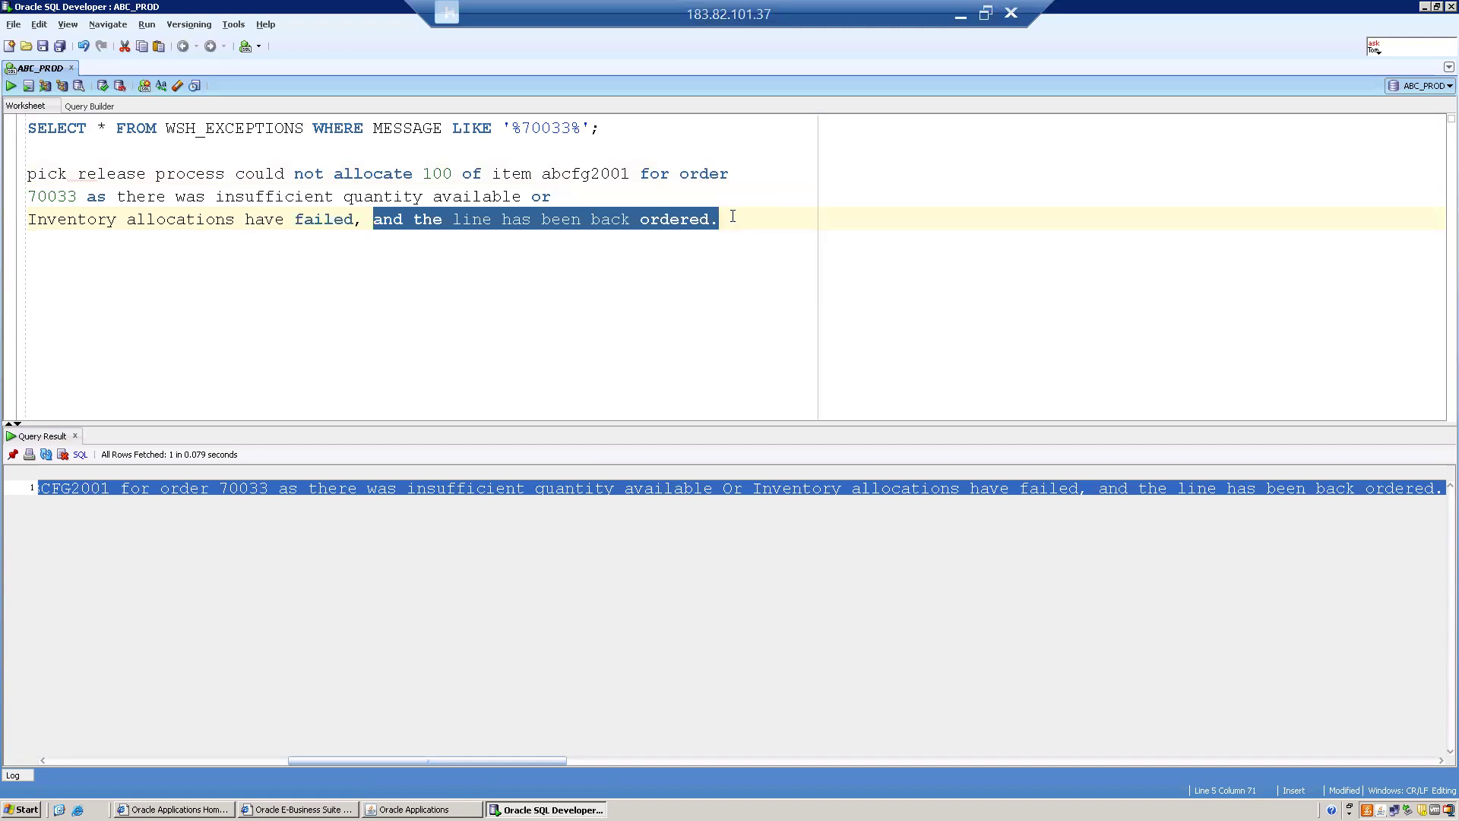
click(732, 217)
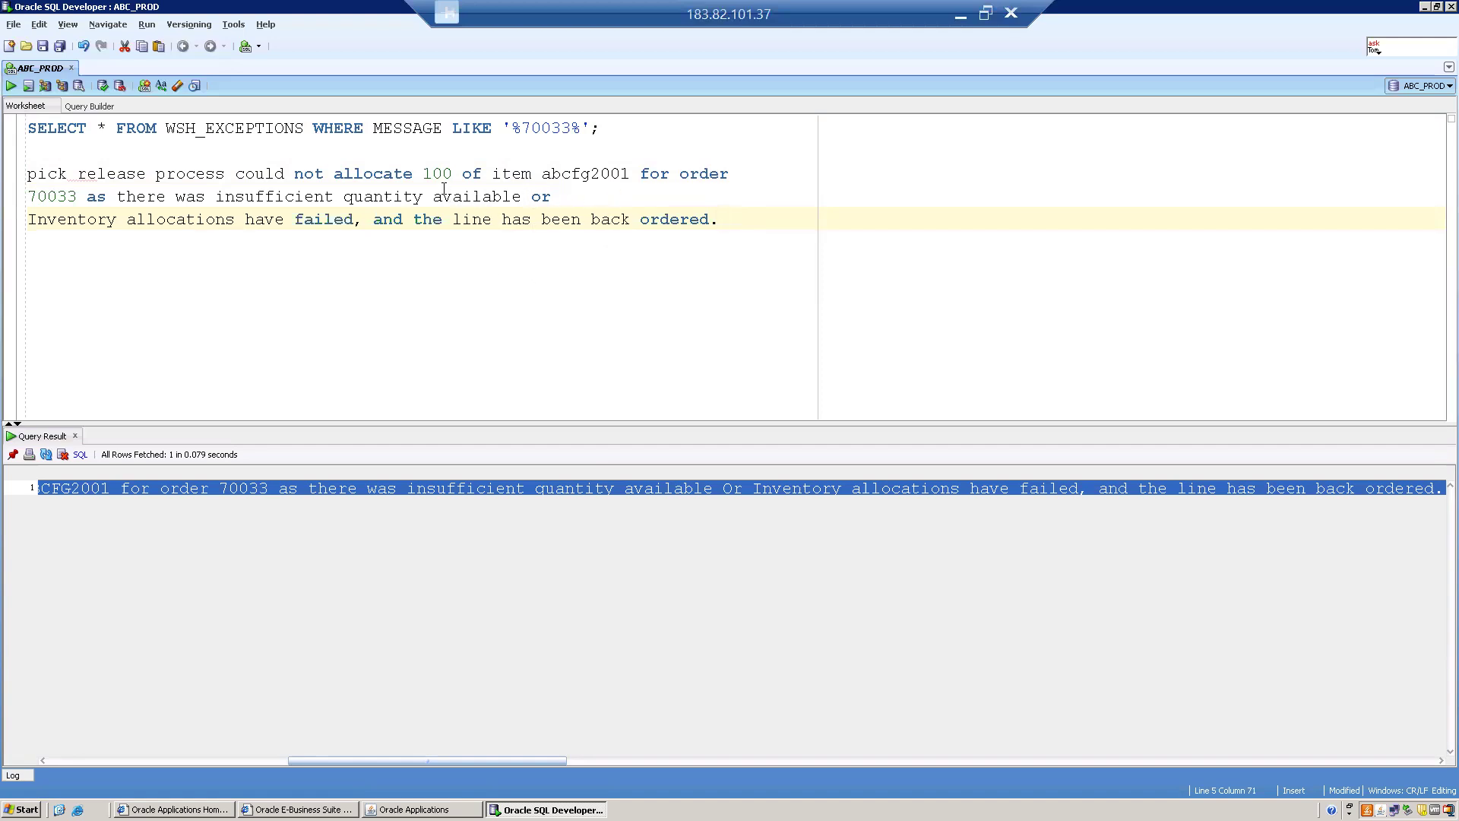
drag(719, 219, 24, 181)
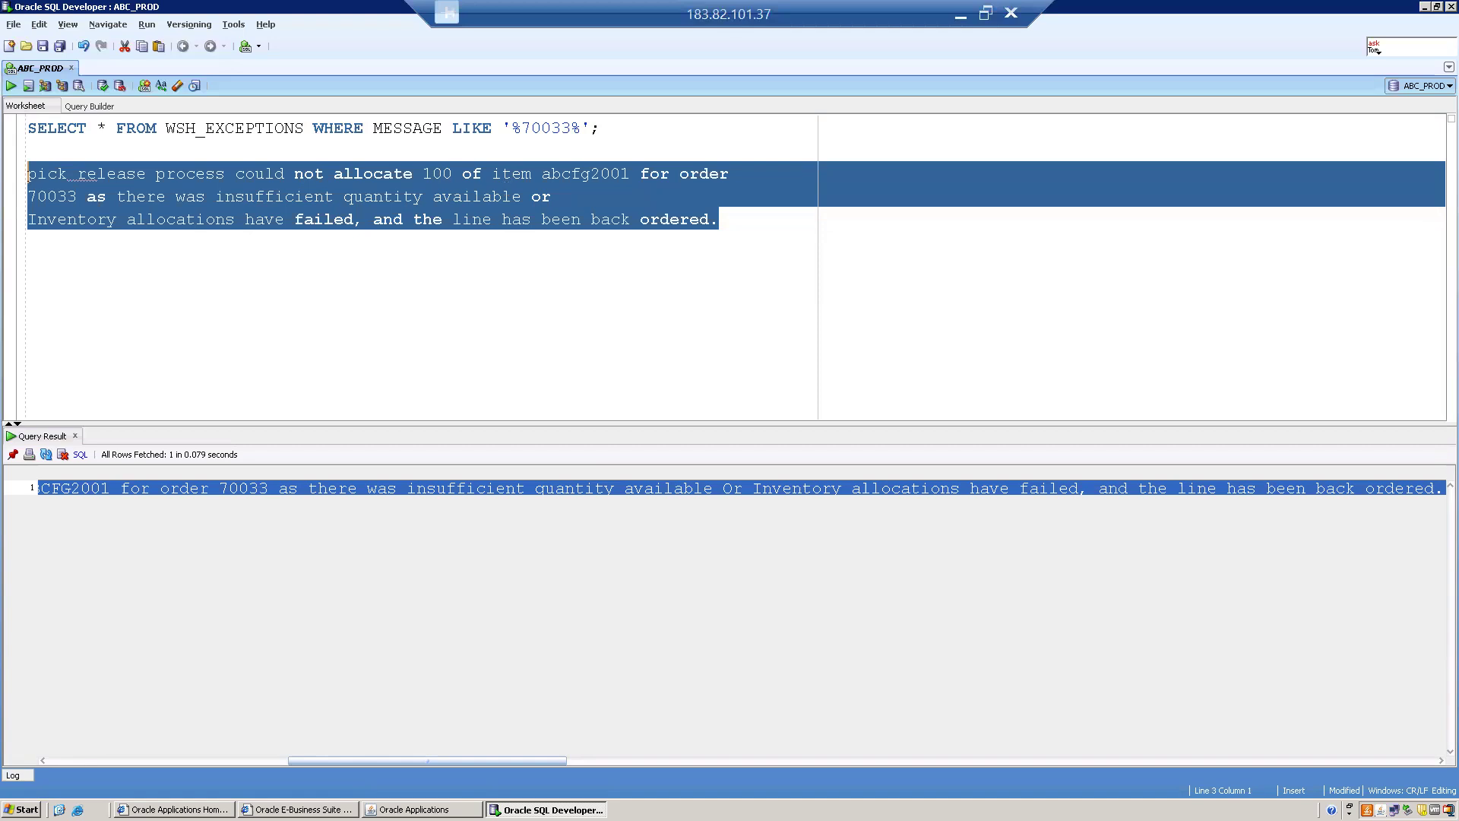
click(423, 809)
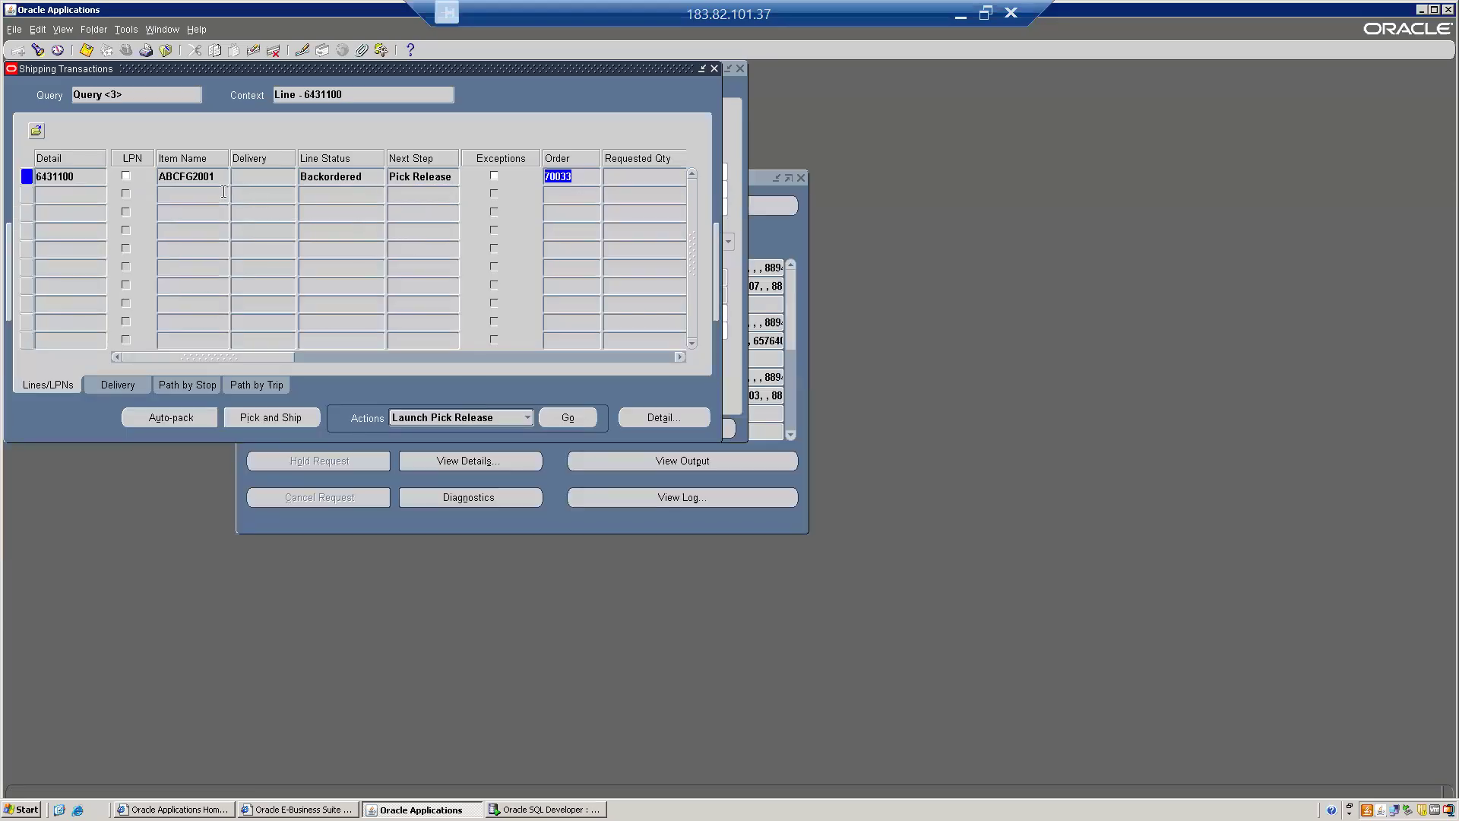
click(187, 178)
double_click(187, 177)
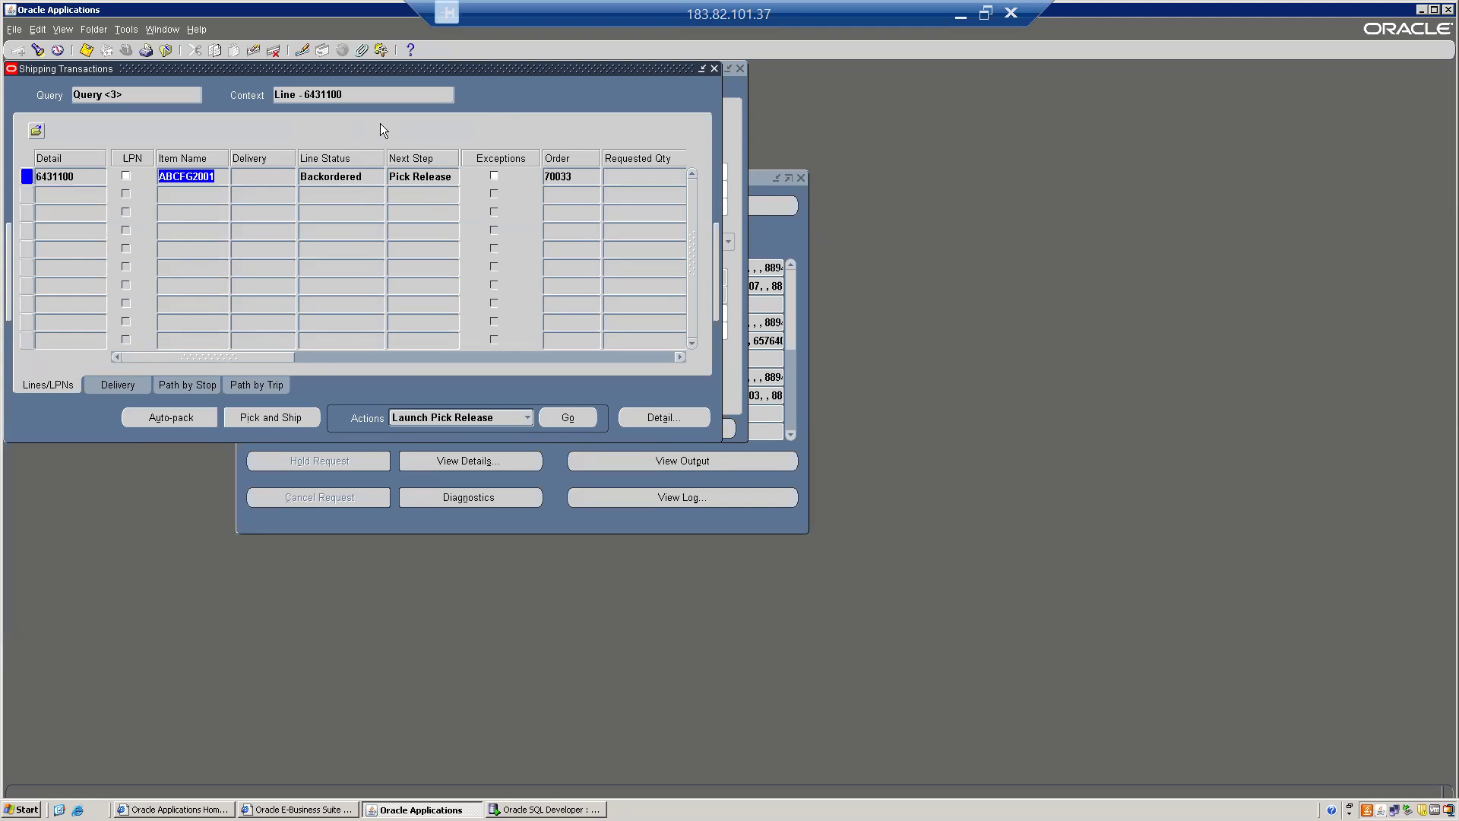
Select backordered line 6431100, choose the Launch Pick Release action, and turn on debug logging.
click(357, 176)
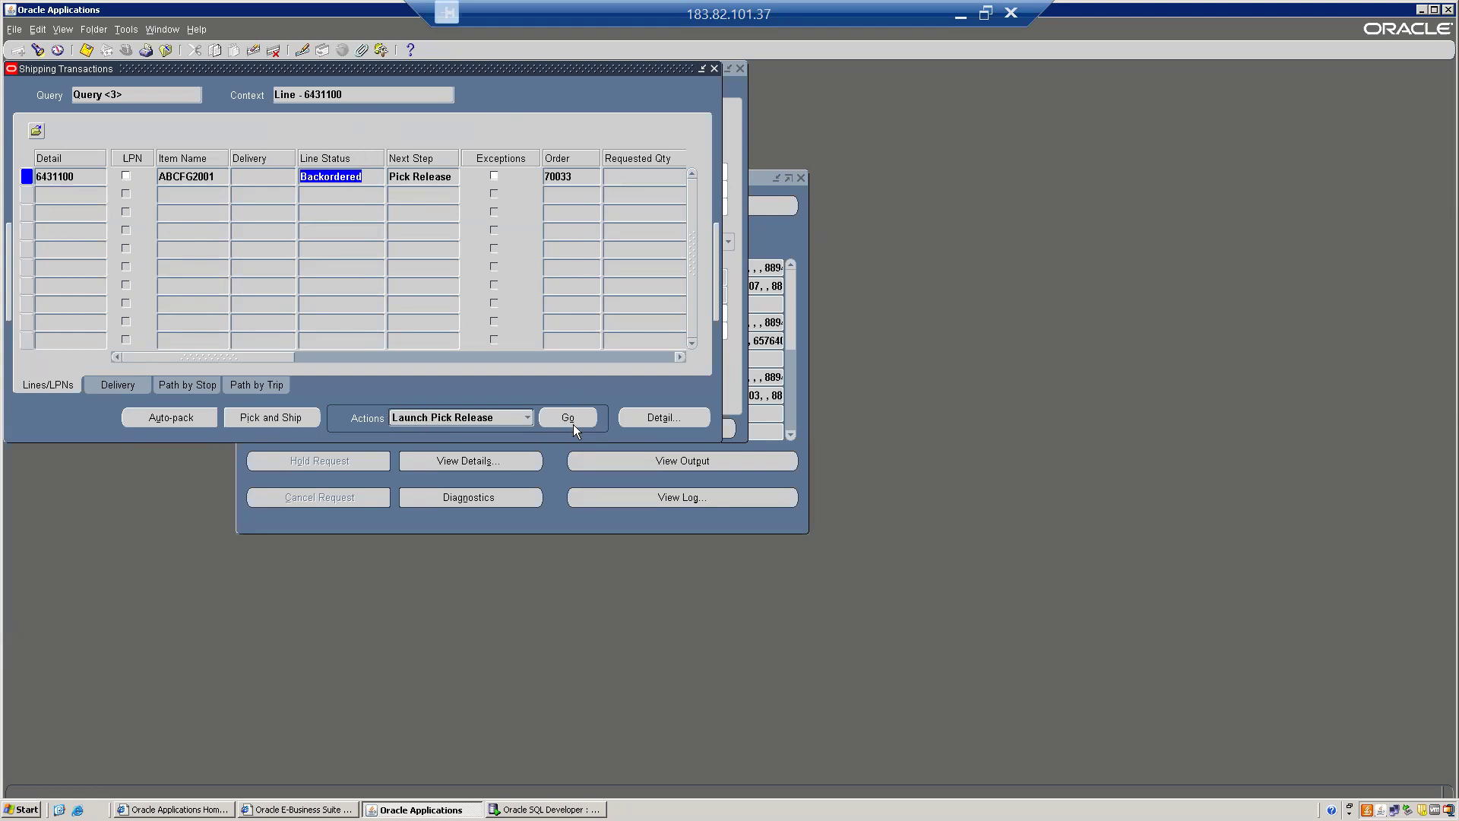
click(487, 414)
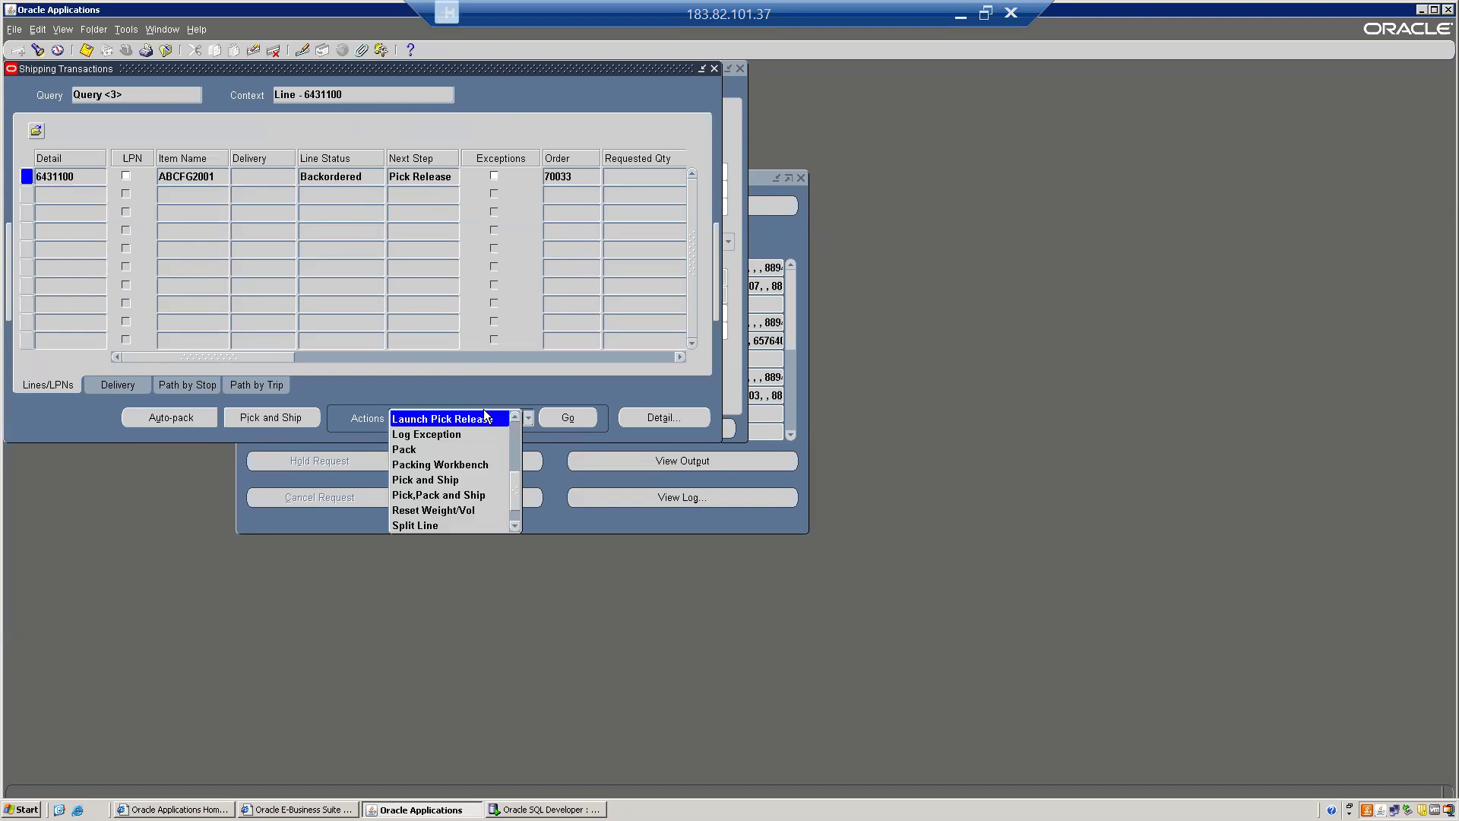
click(587, 391)
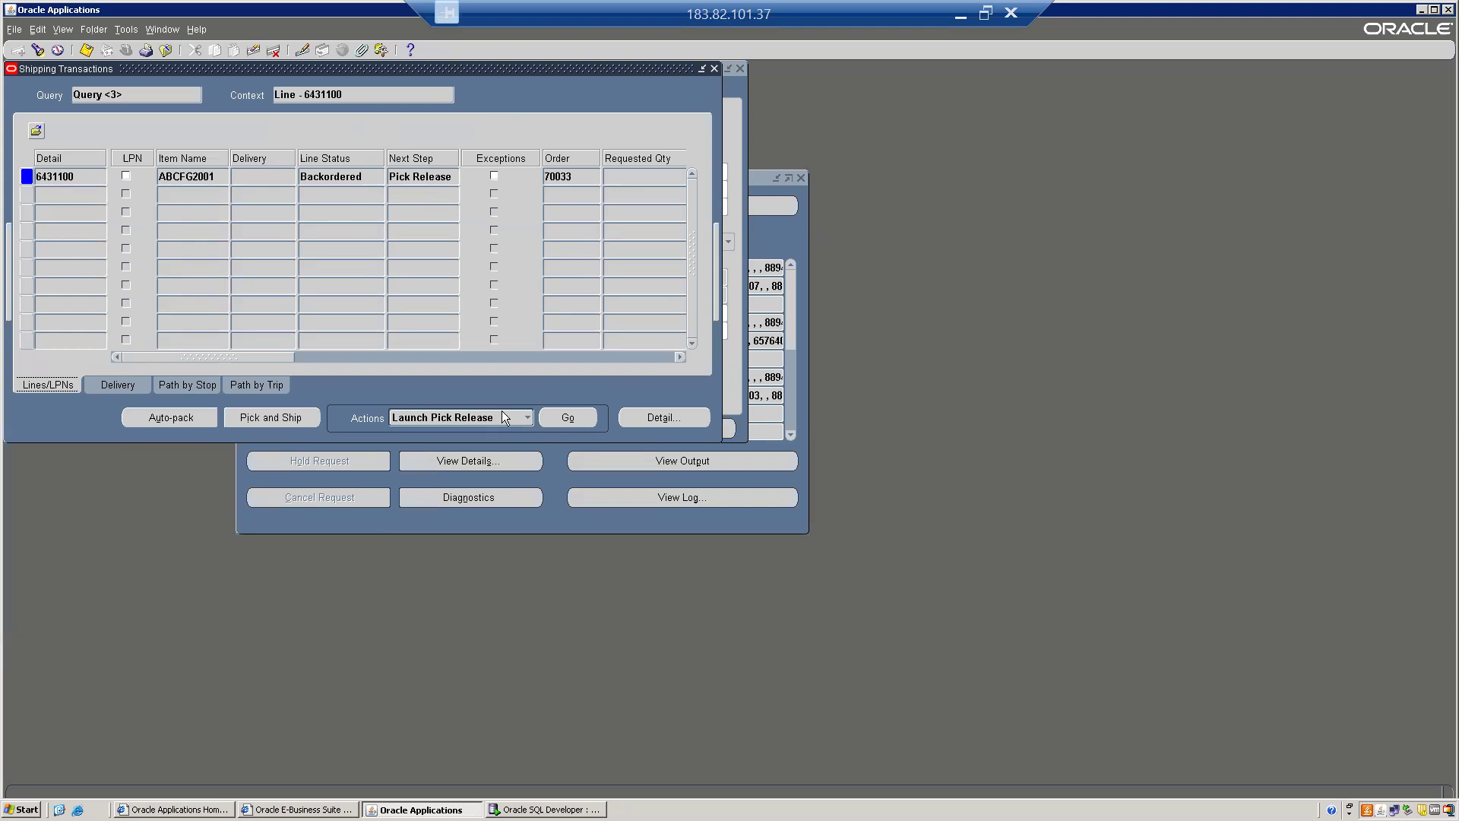
click(121, 29)
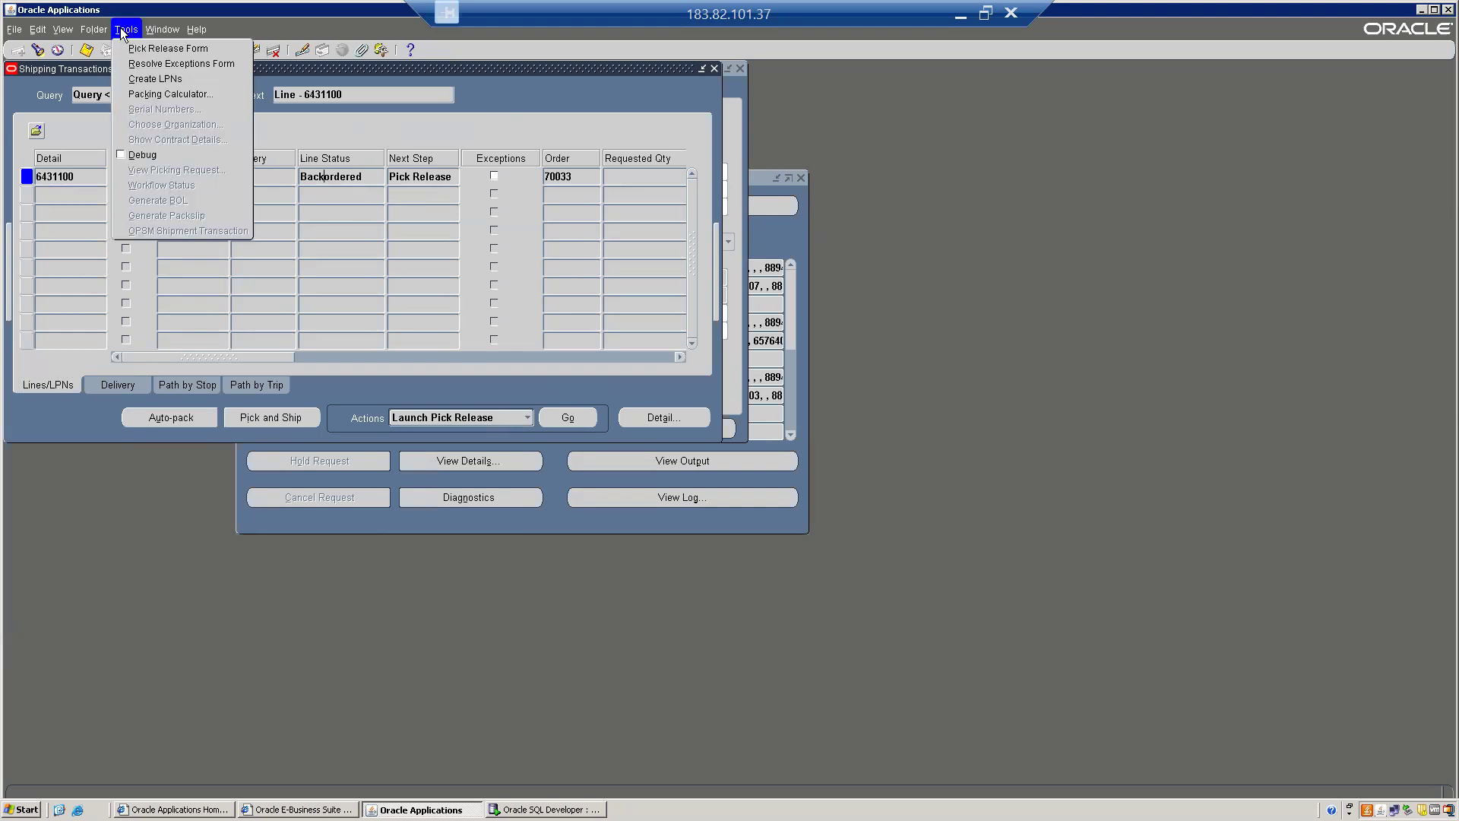
click(129, 155)
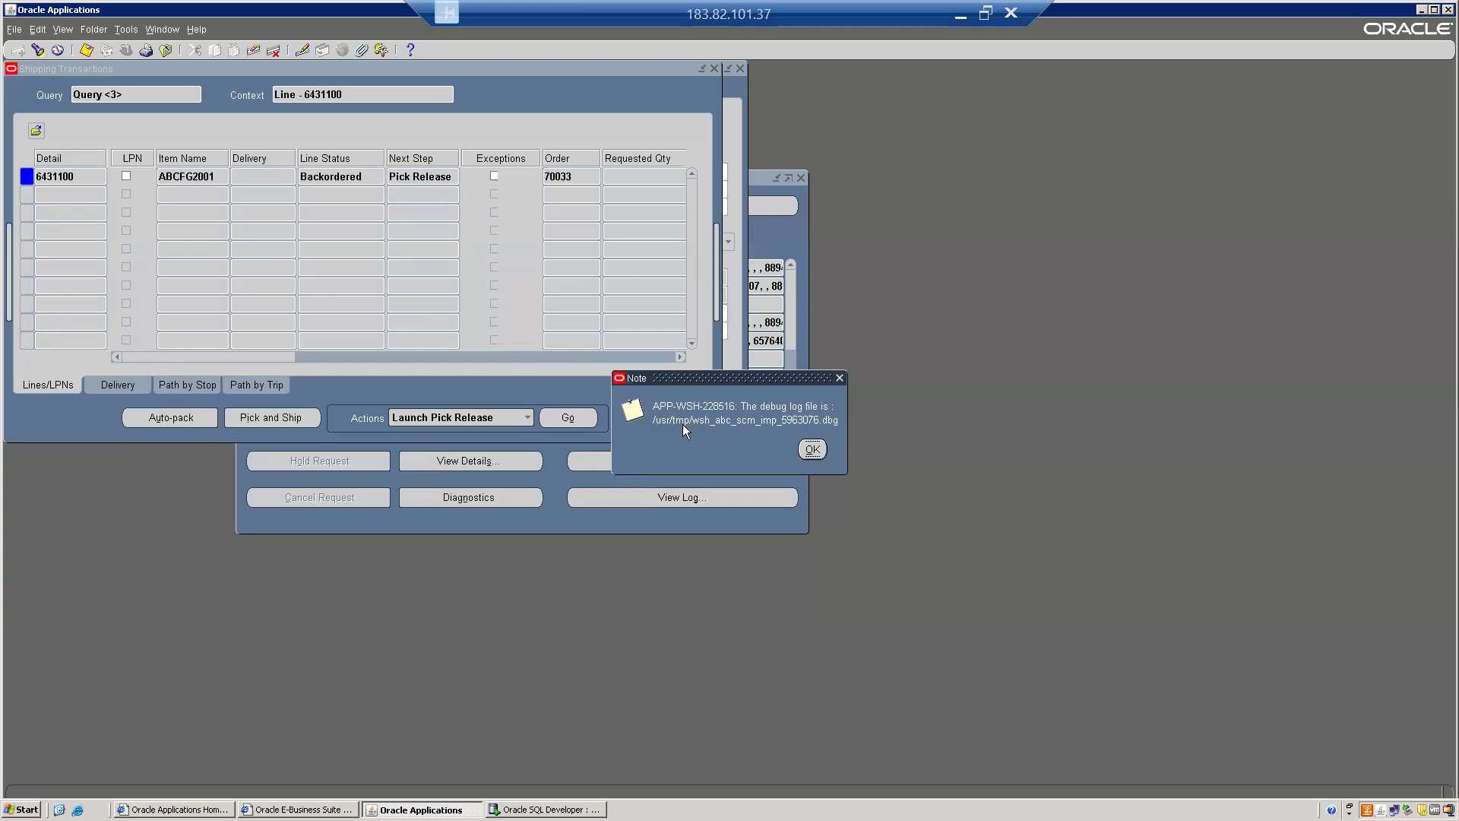
click(812, 450)
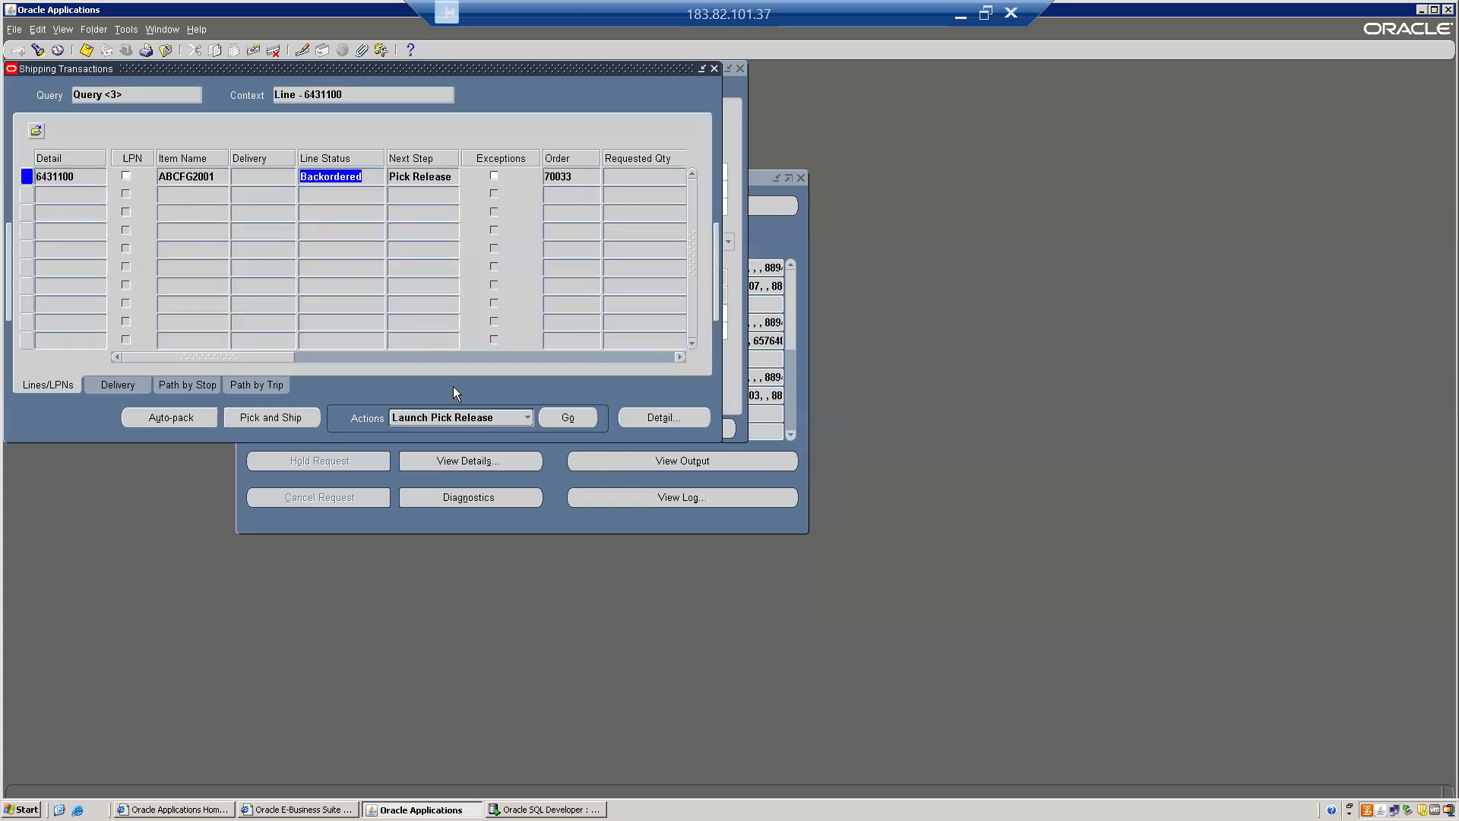
Launch pick release for the line, acknowledge the request message, and close Shipping Transactions.
click(575, 421)
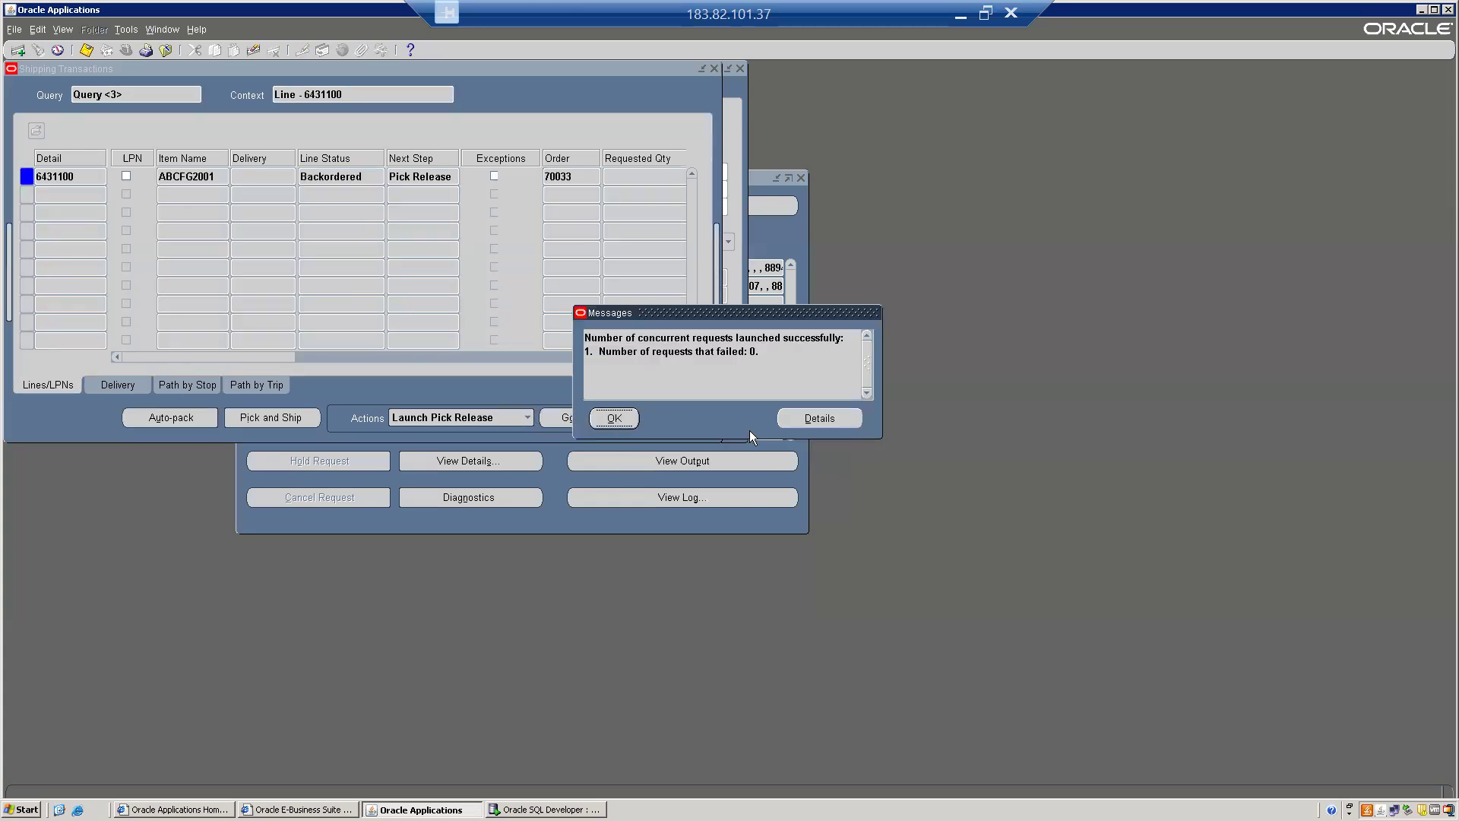
click(609, 418)
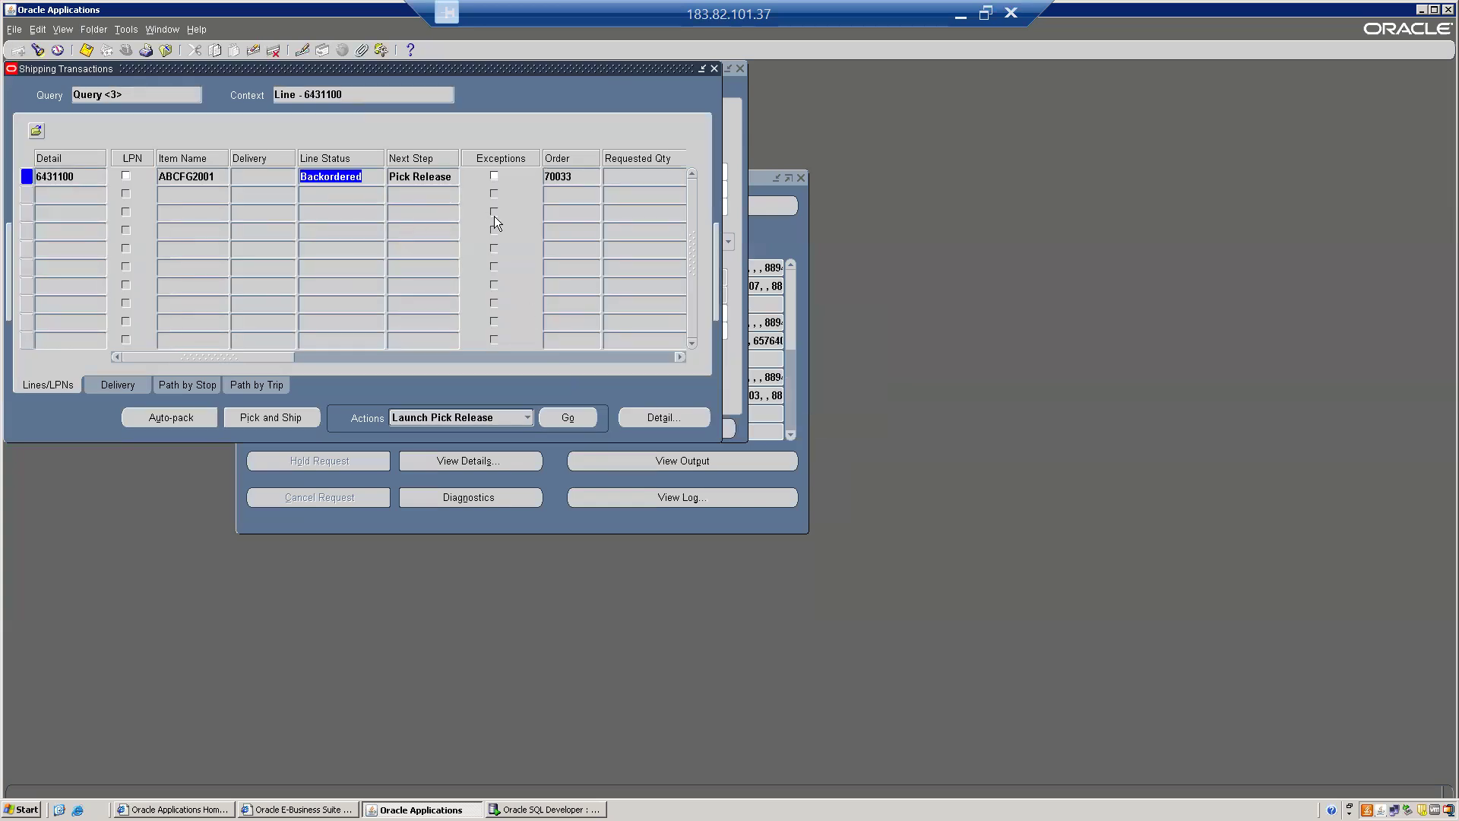
click(571, 175)
key(alt+f)
key(c)
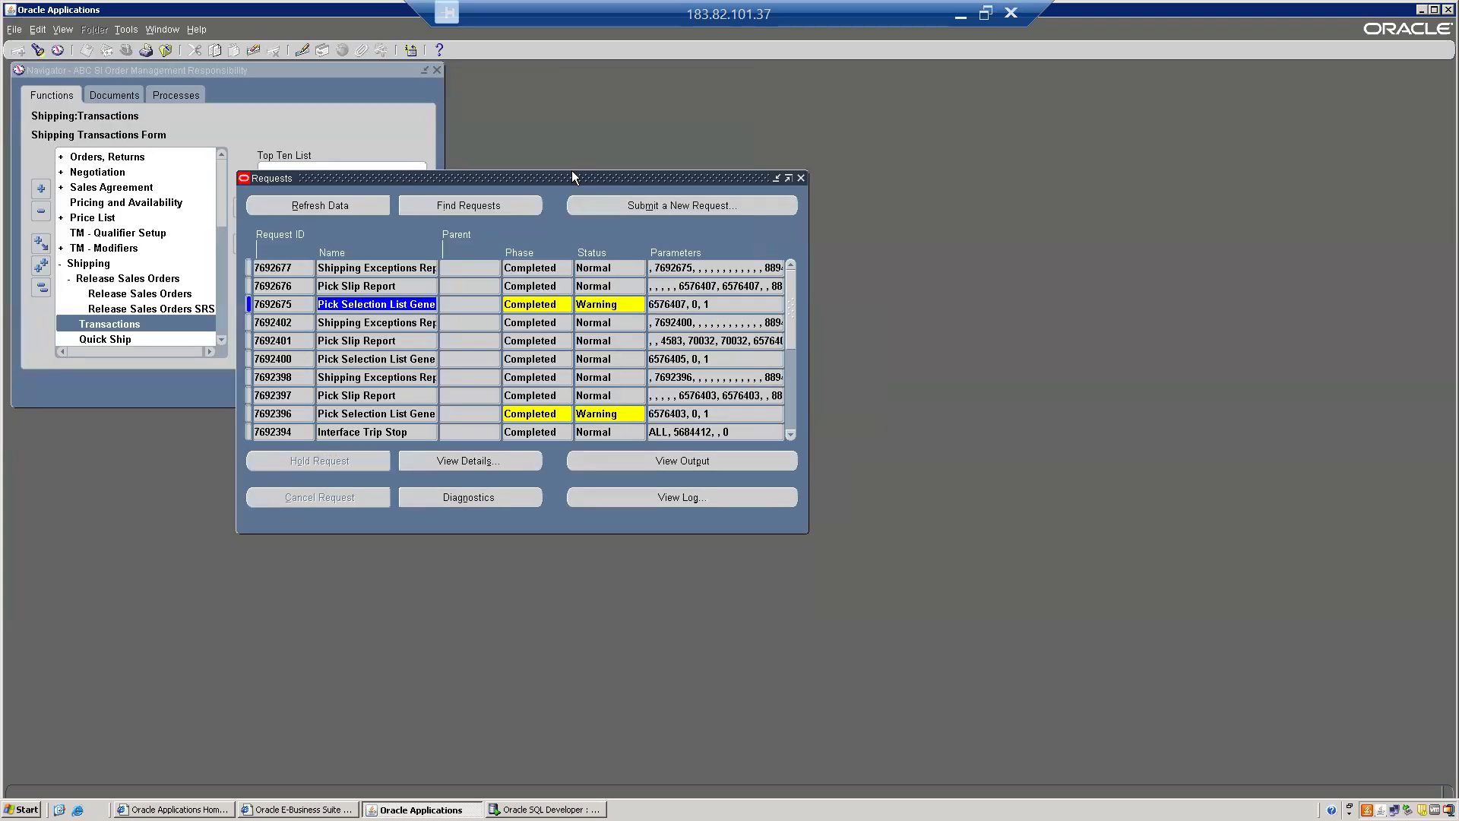
click(312, 111)
double_click(140, 294)
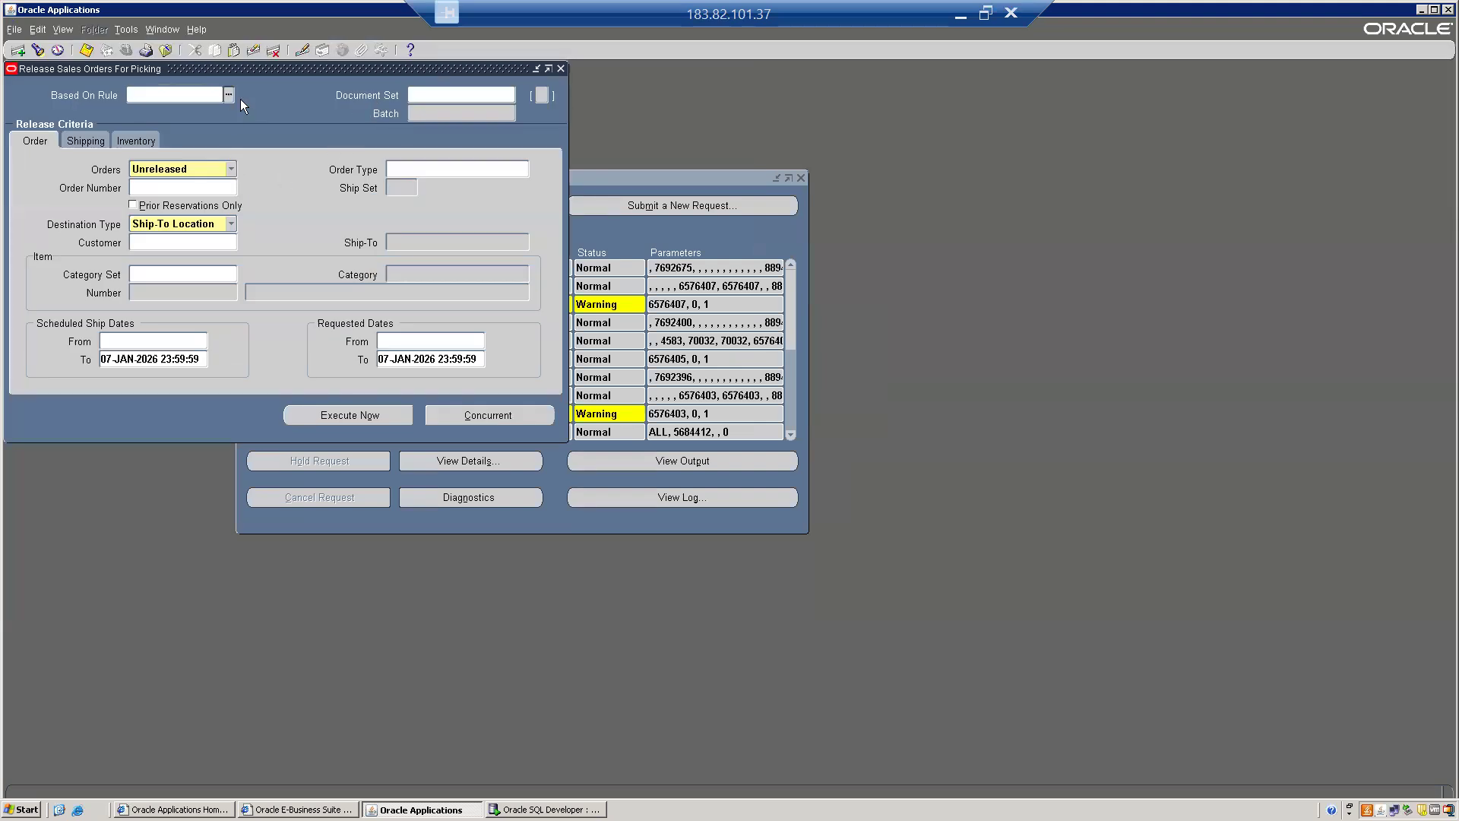
drag(185, 67, 577, 135)
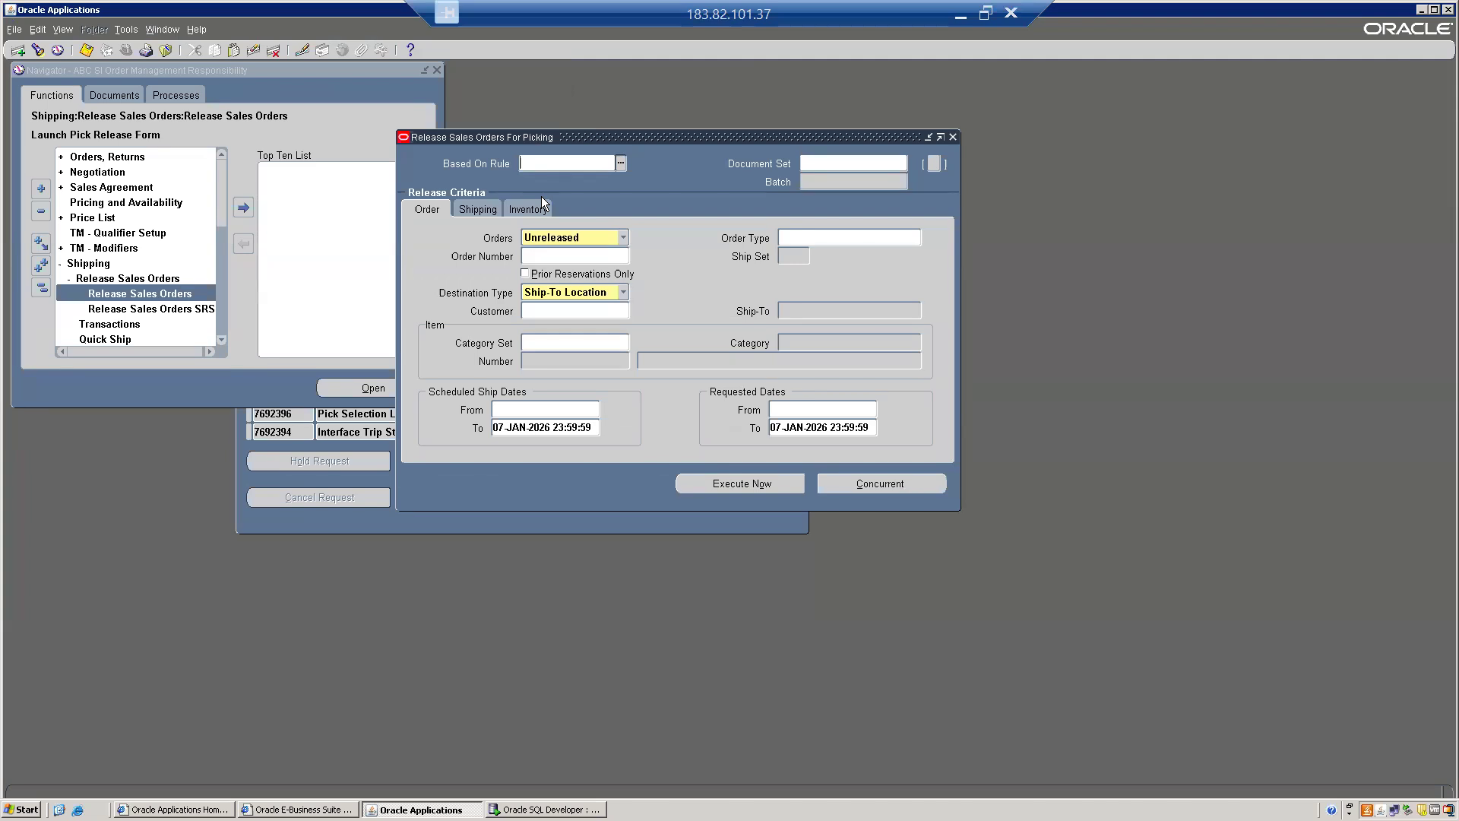
key(Tab)
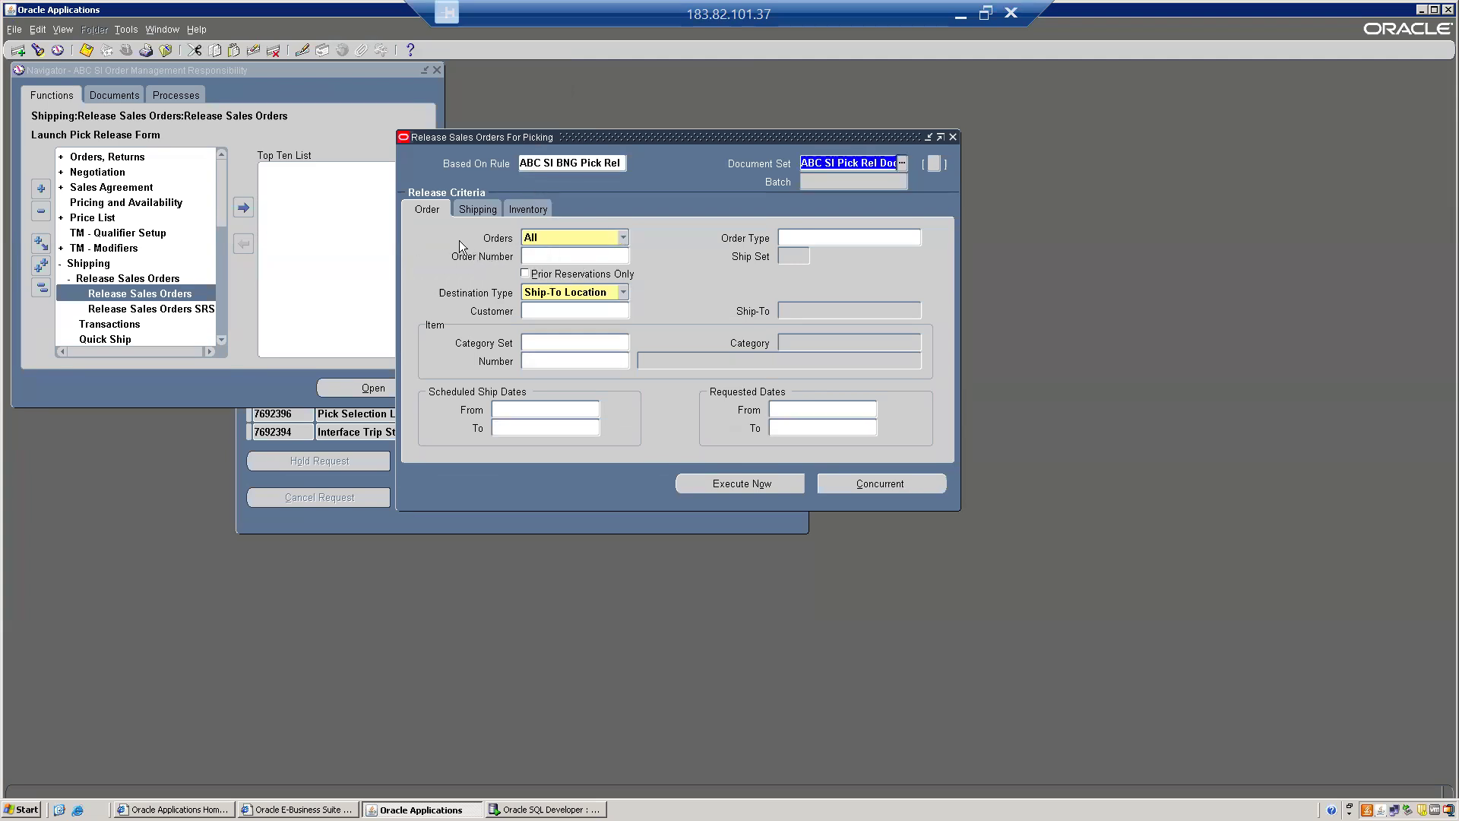
click(555, 237)
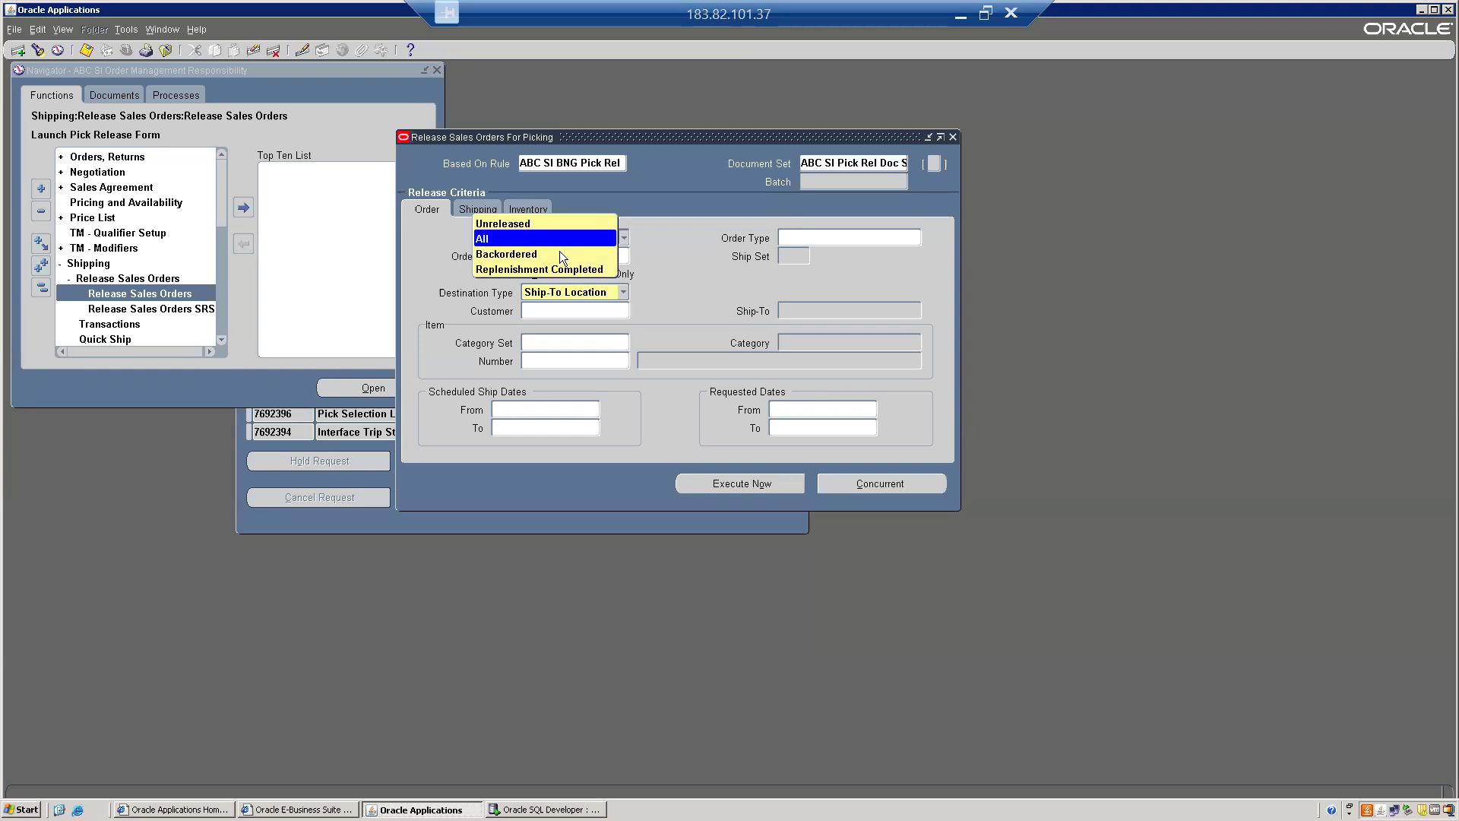
click(532, 254)
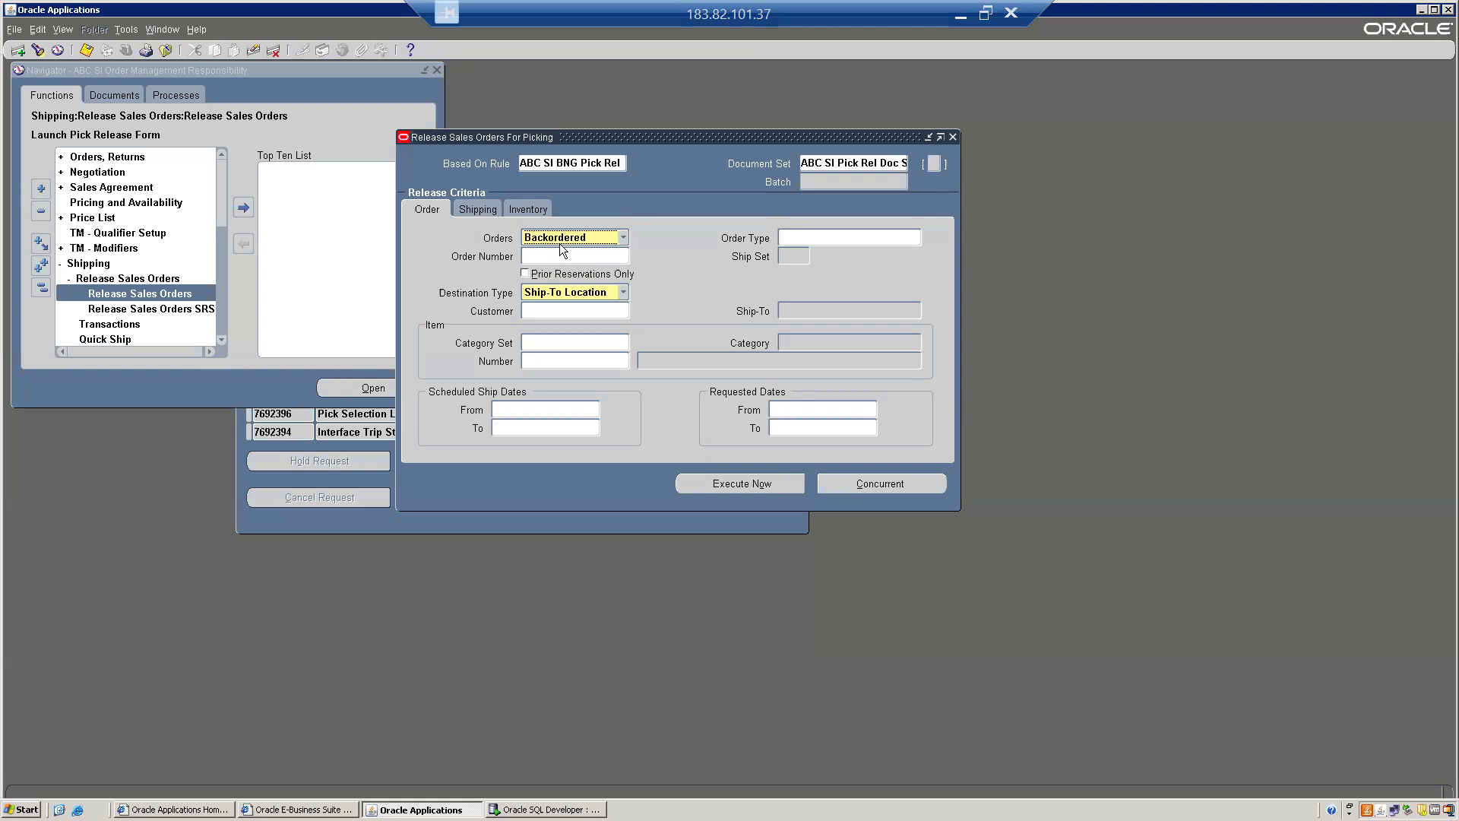
click(563, 238)
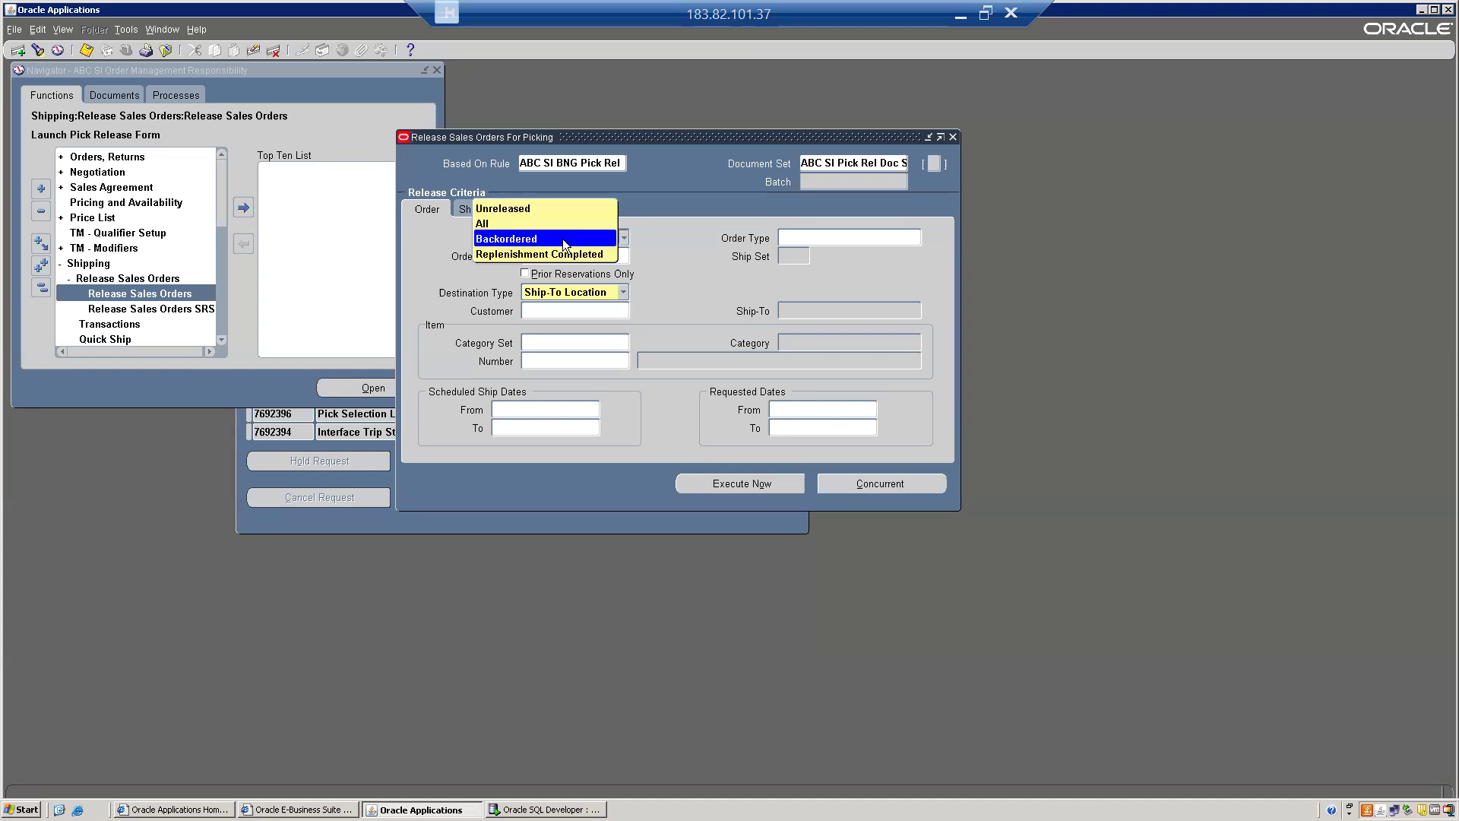
click(562, 239)
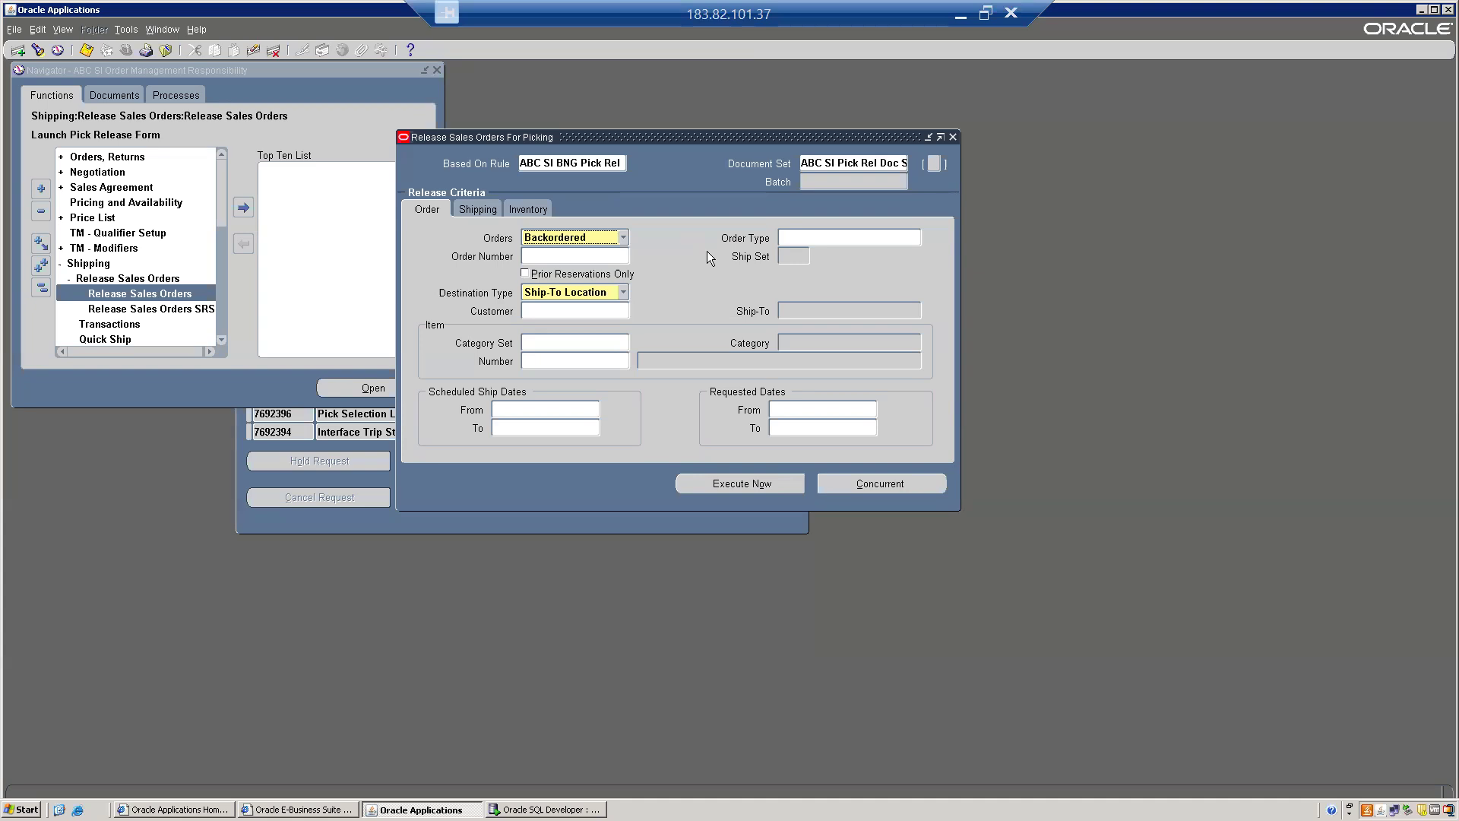
click(580, 241)
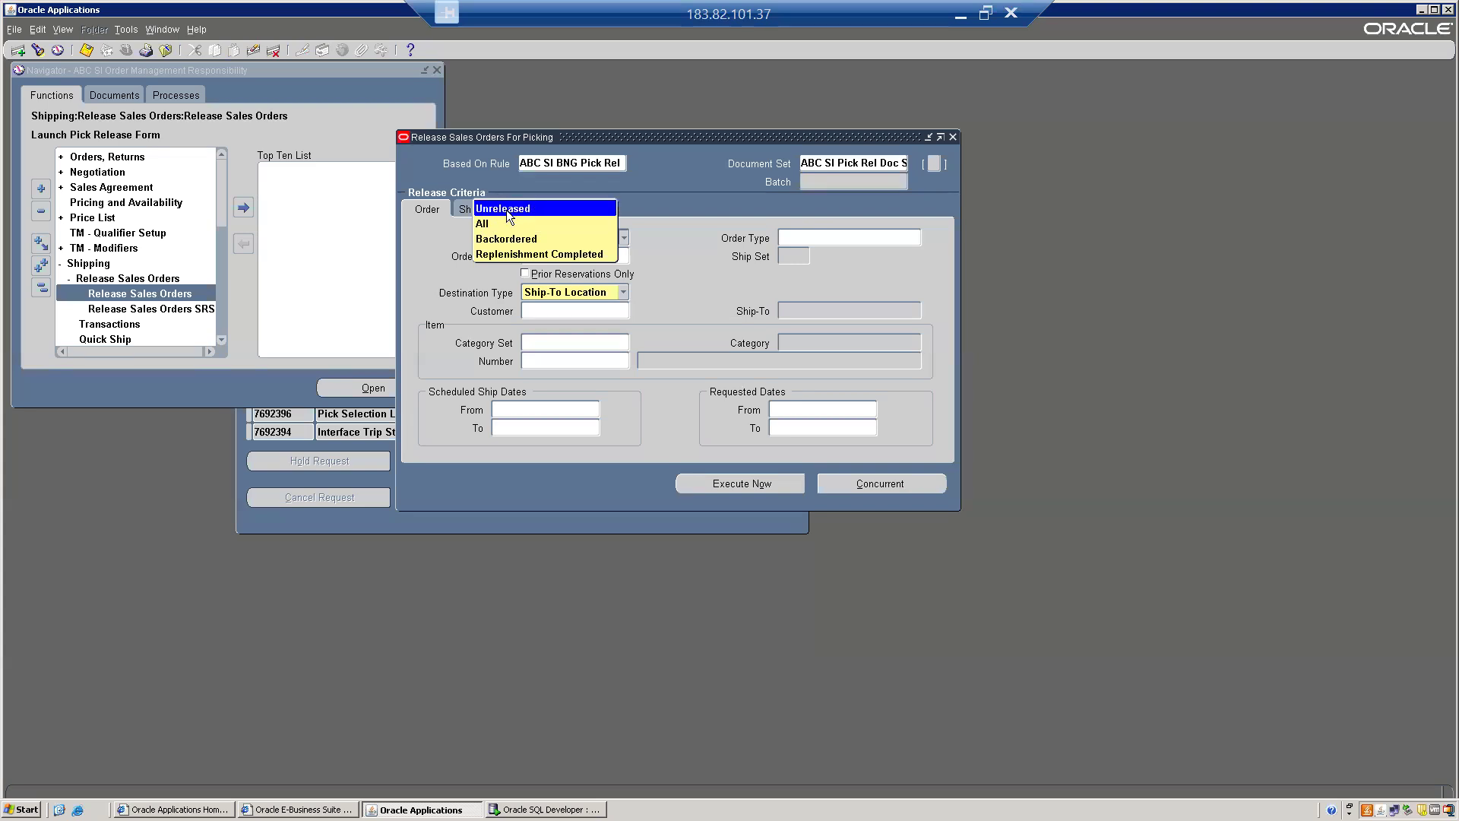
click(594, 236)
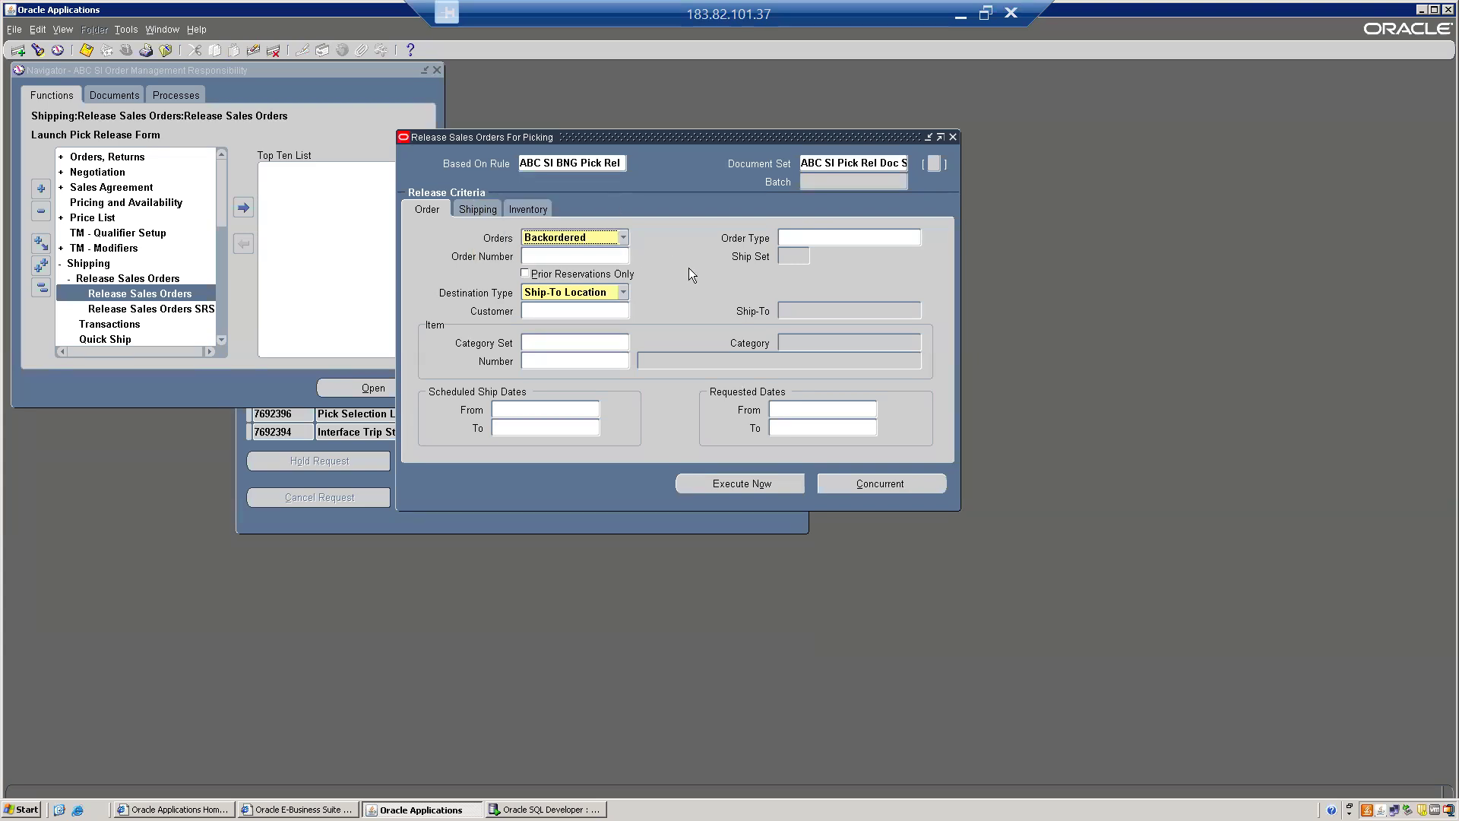
key(F4)
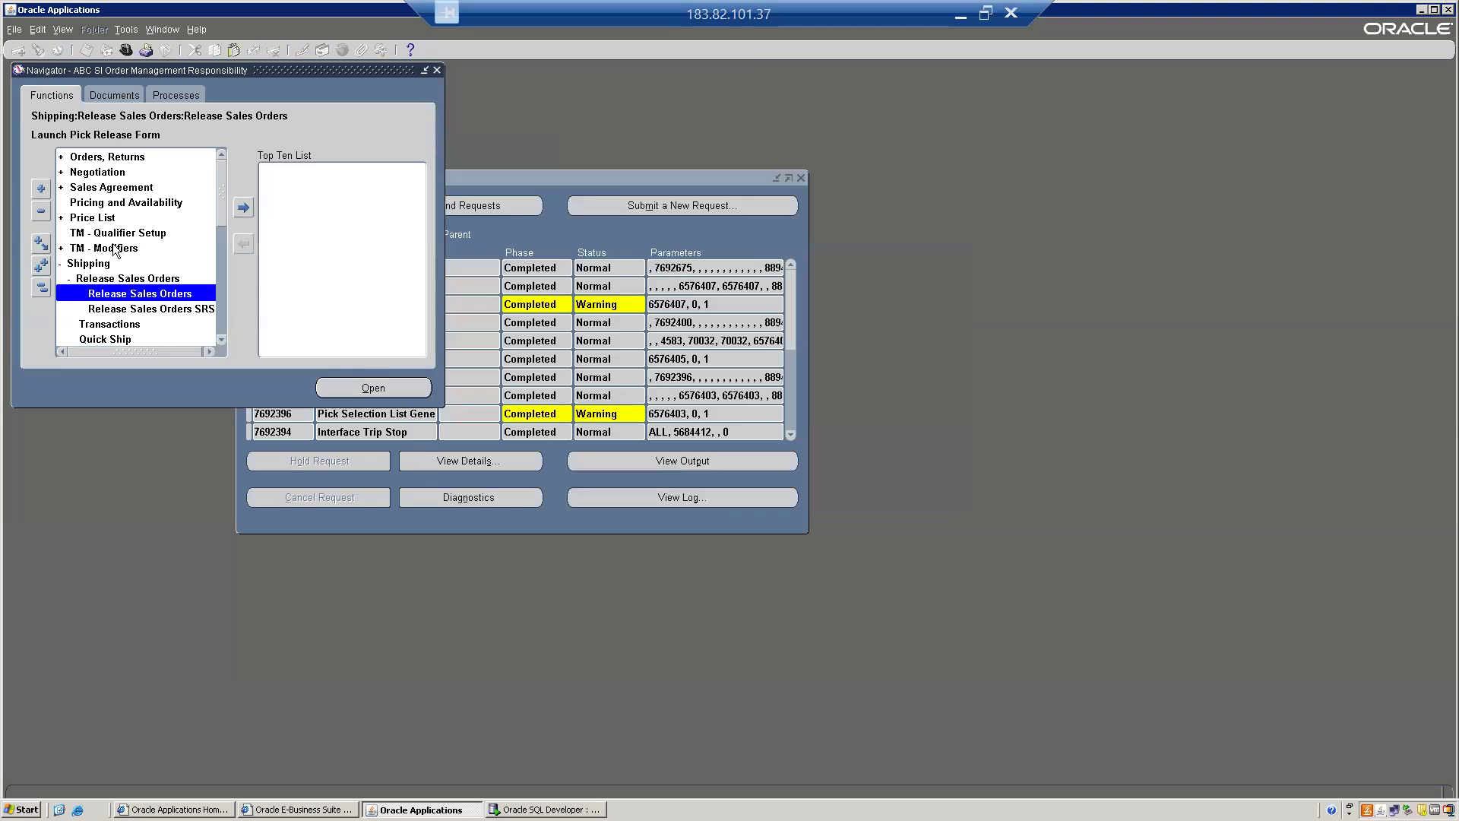
Collapse the Navigator tree and close the concurrent Requests list.
click(42, 286)
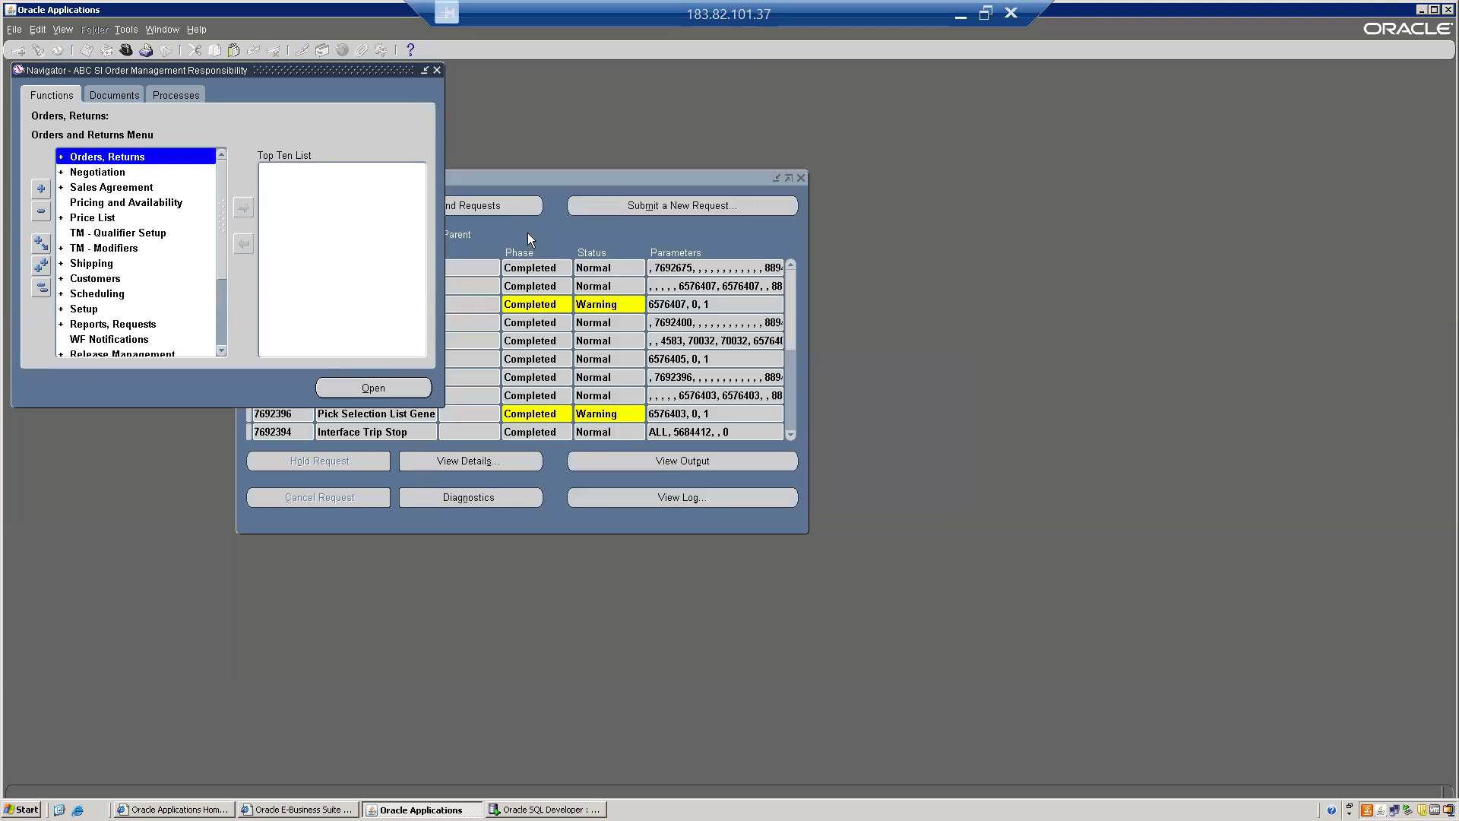
click(560, 225)
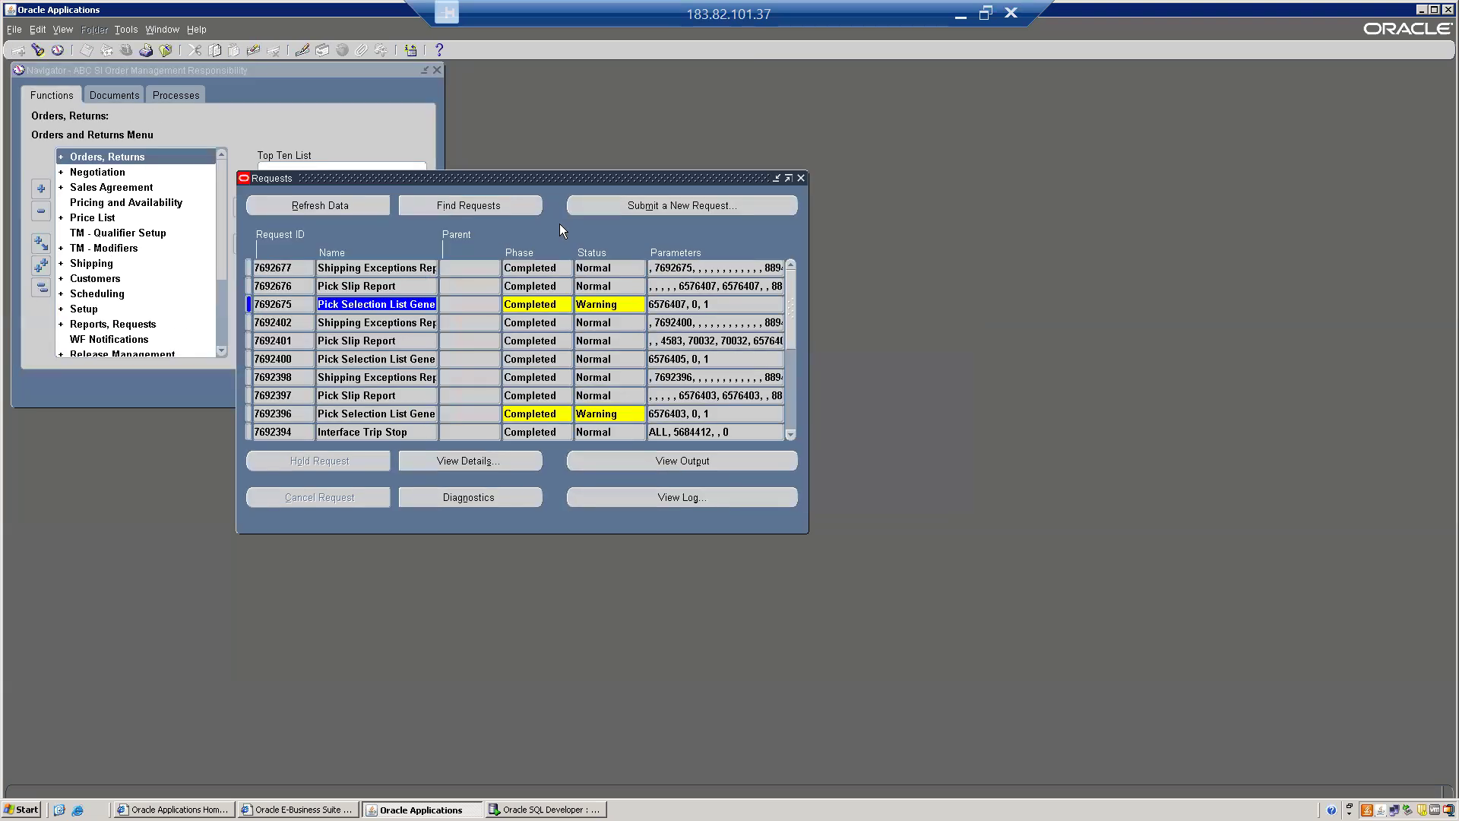
click(800, 179)
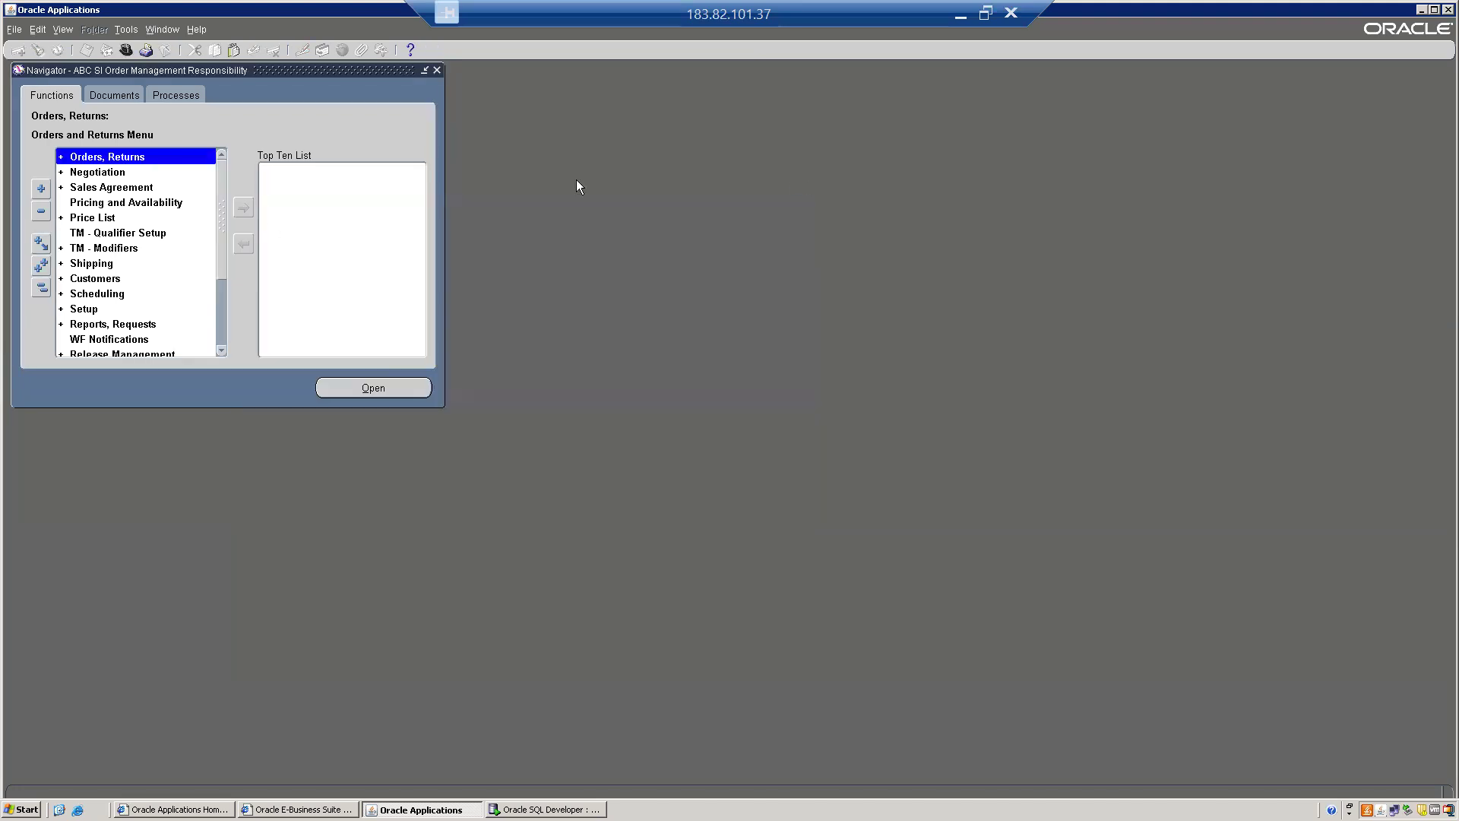
click(41, 294)
drag(223, 210, 239, 391)
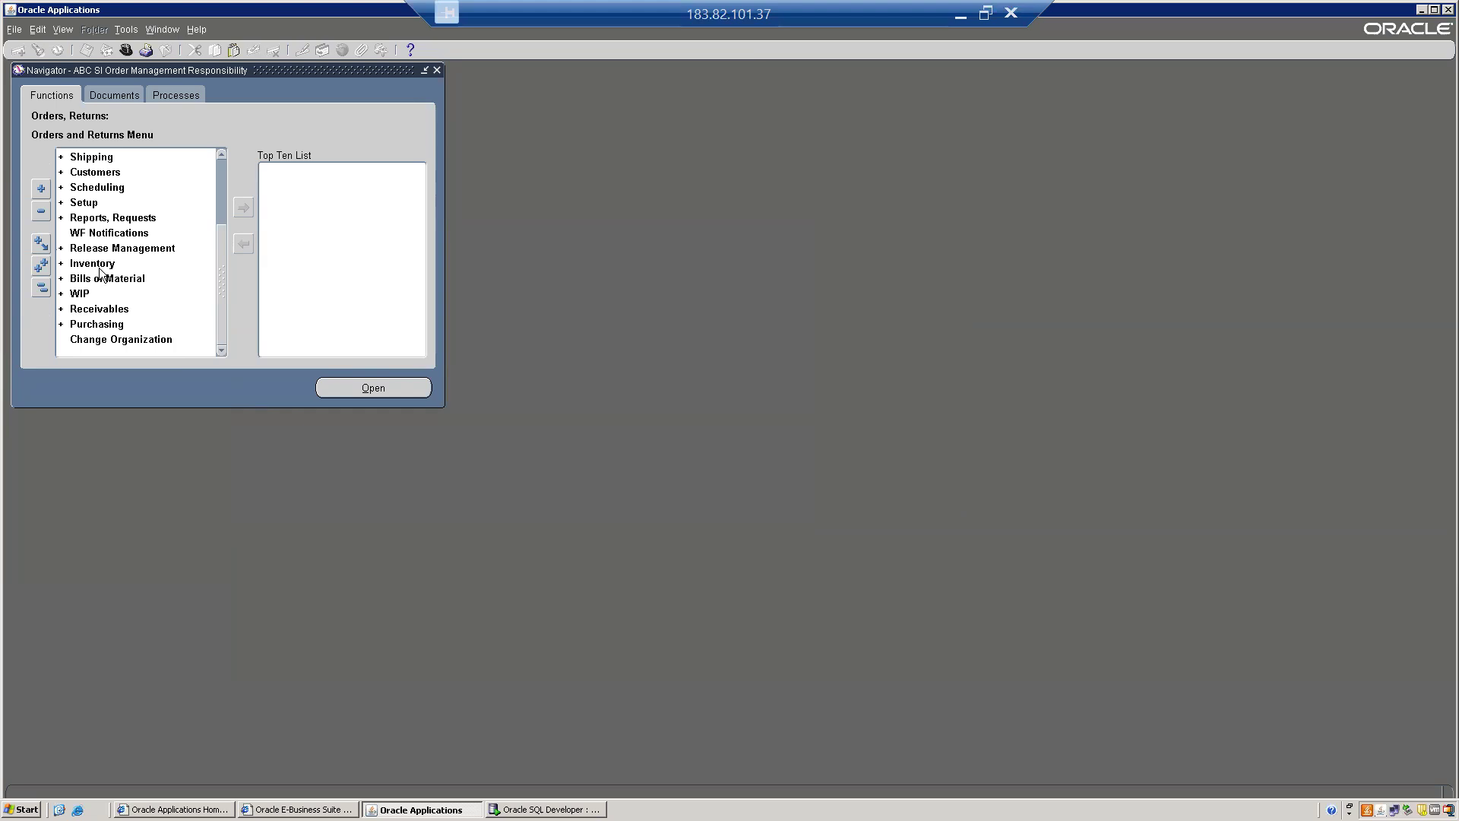
Expand Inventory > Transactions and open the Miscellaneous Transaction form.
double_click(76, 270)
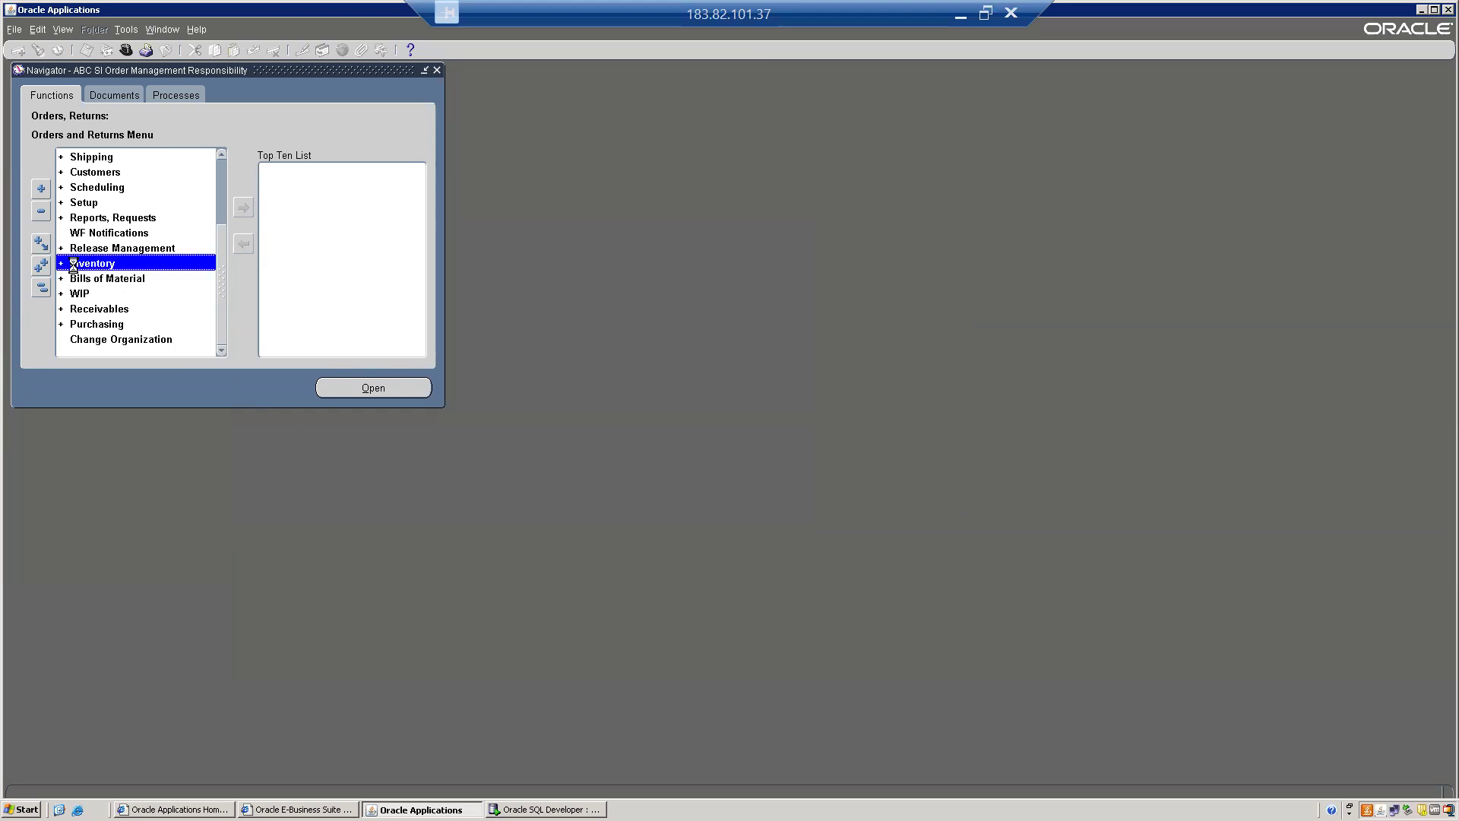
key(Down)
key(Down)
key(Down)
key(Down)
key(Up)
key(Up)
key(Up)
key(Down)
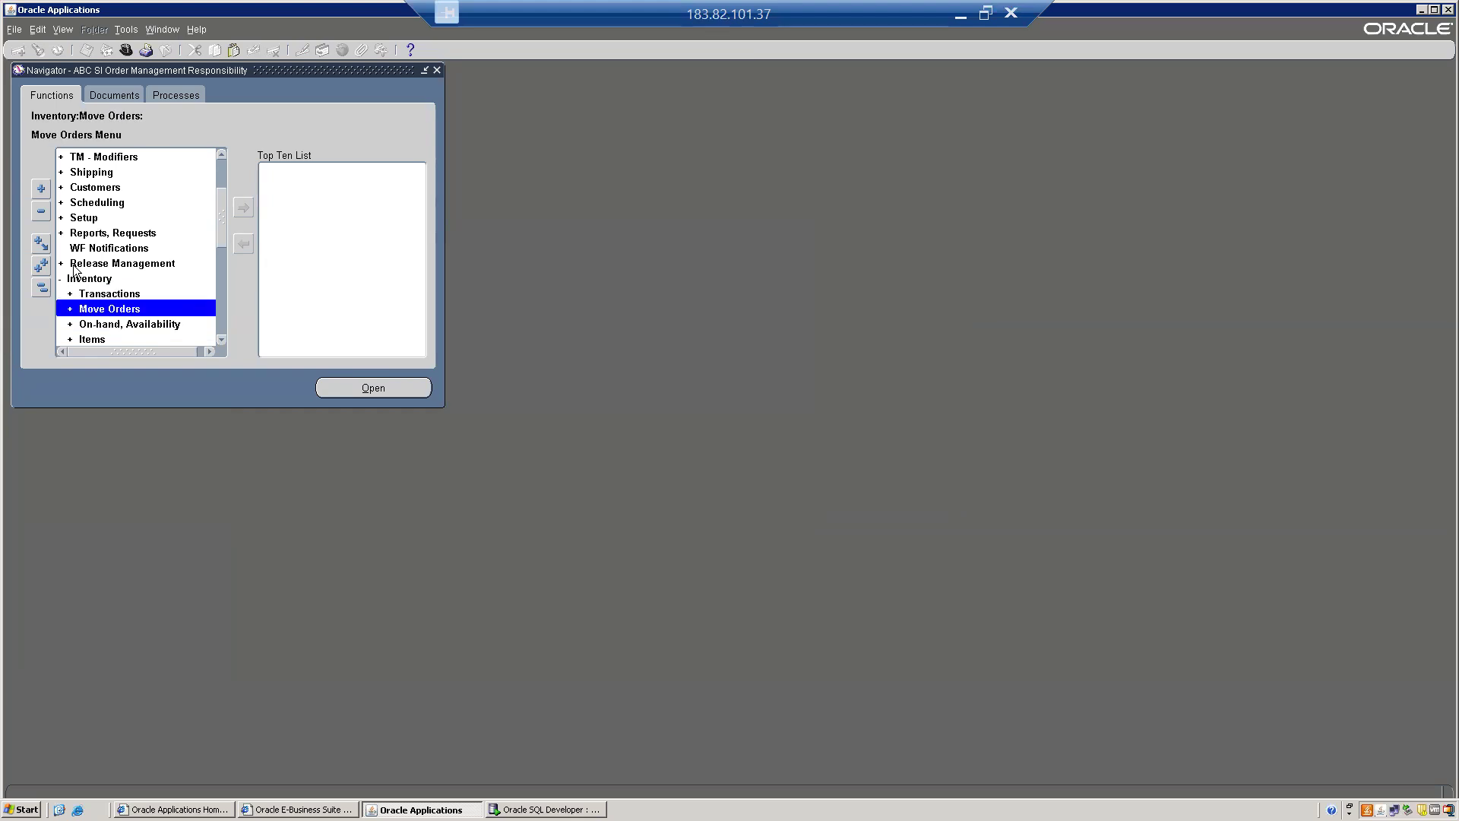
key(Up)
key(Right)
key(Down)
key(Down)
key(Down)
key(Down)
key(Down)
key(Up)
key(Return)
key(Tab)
Start a Miscellaneous receipt transaction and open its transaction lines.
text(M)
key(Tab)
text(R)
key(Down)
key(Return)
key(alt+r)
Enter item ABCFG2001 in subinventory ABB FG SUB, quantity 100, unit cost 60000.
text(ABCFG2001)
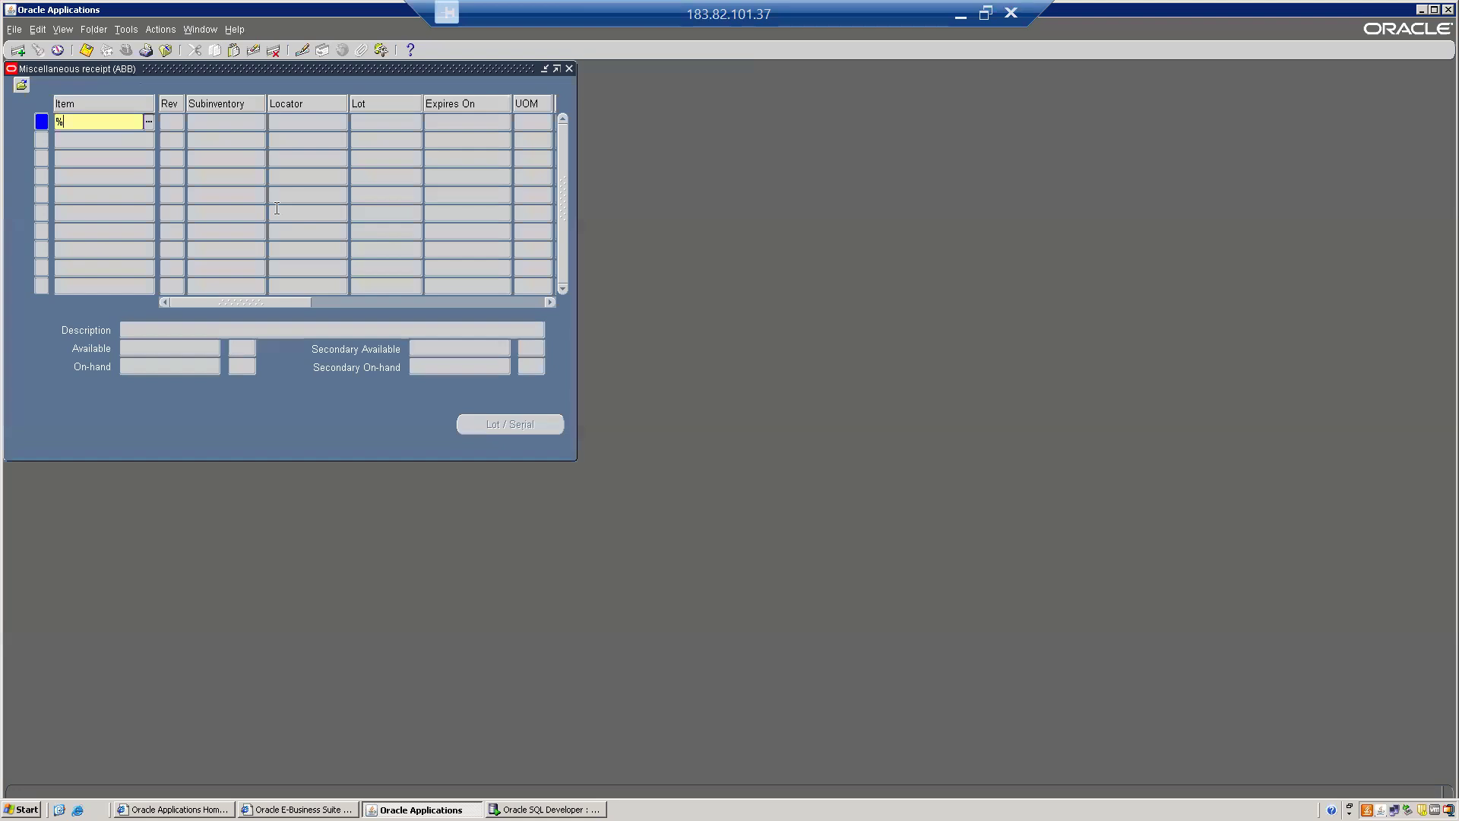
key(Tab)
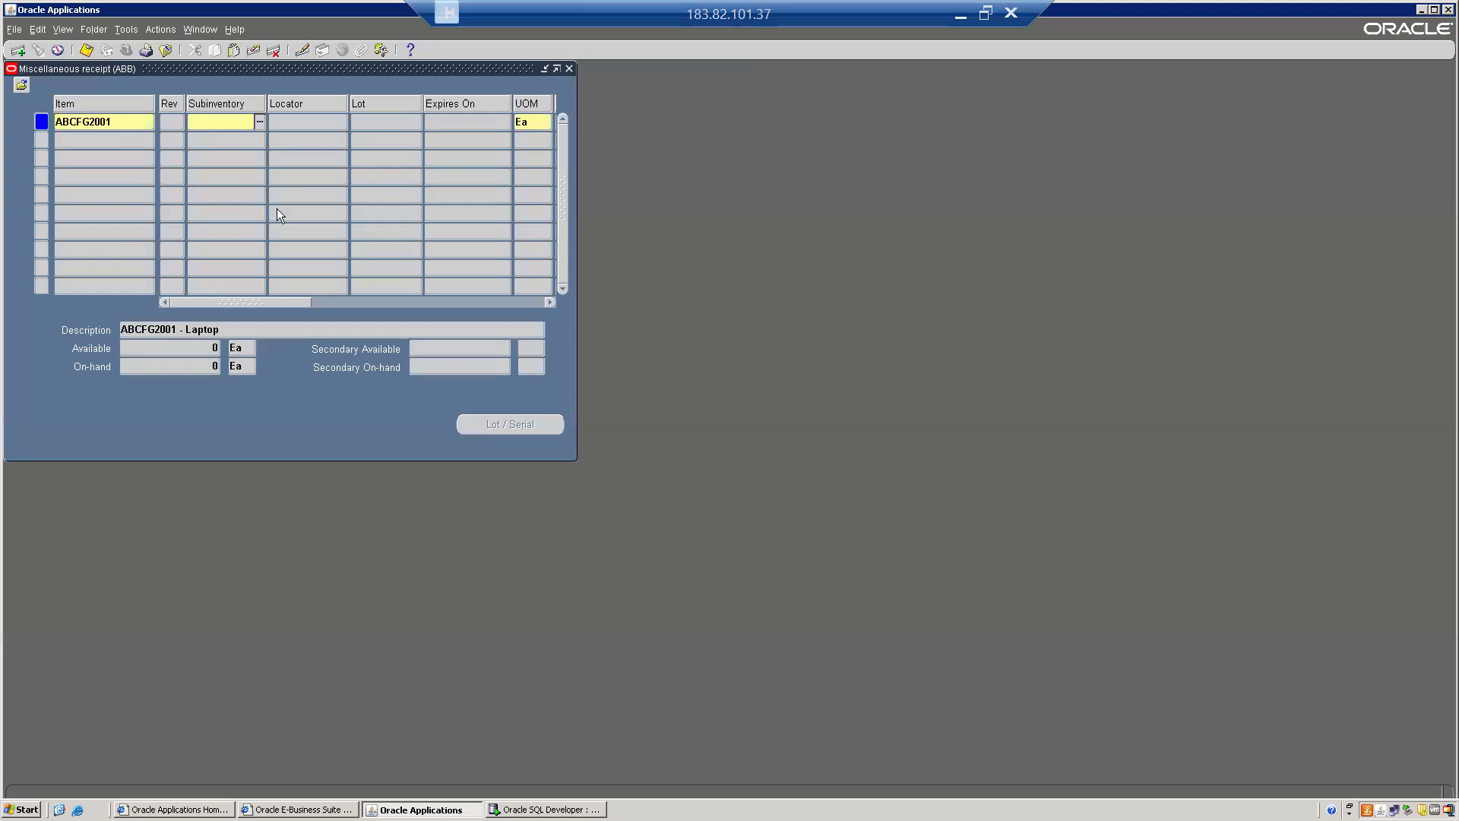
text(ABB FG SUB)
key(Tab)
key(Tab)
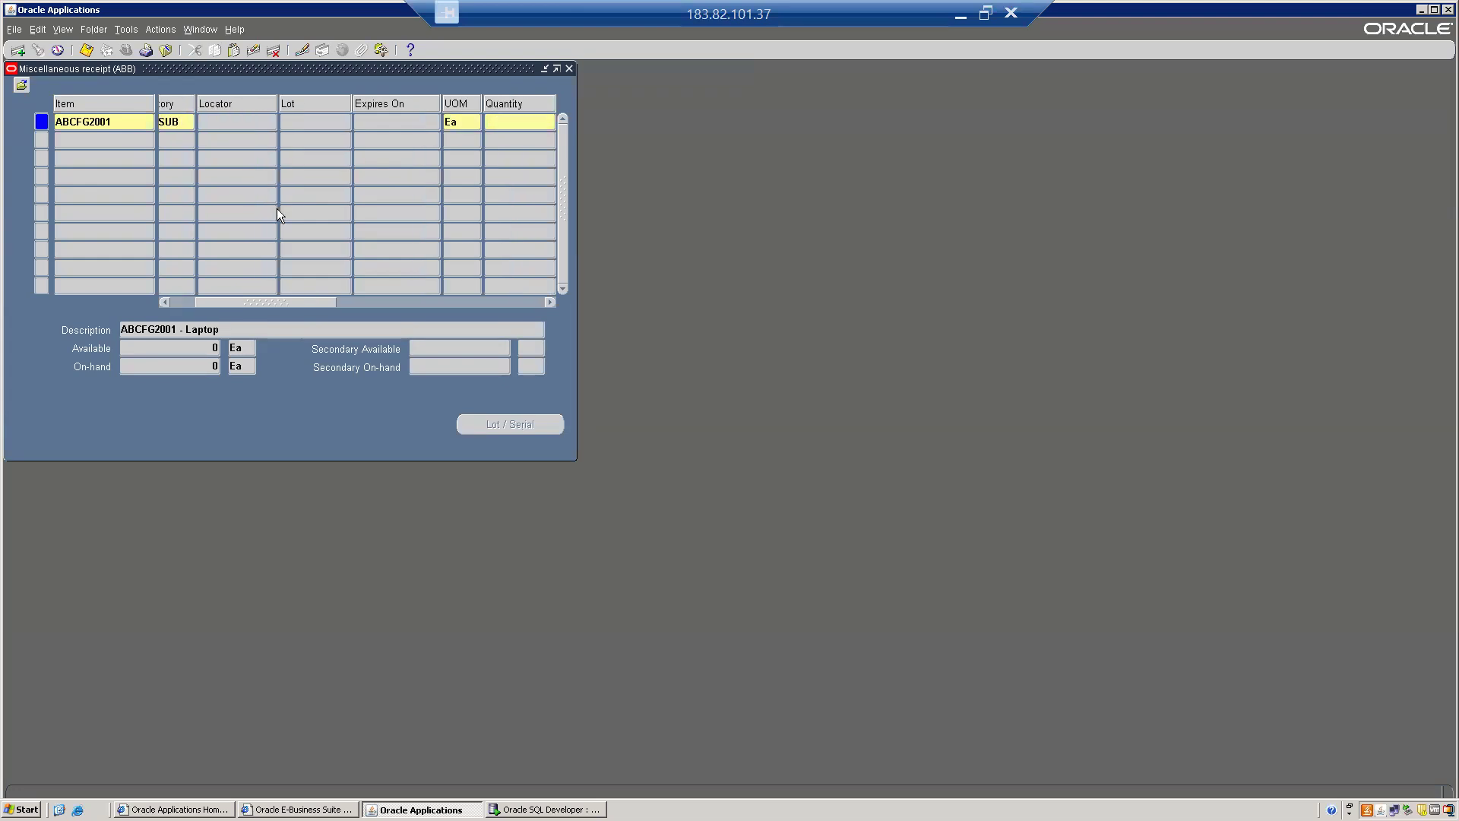
text(100)
key(Tab)
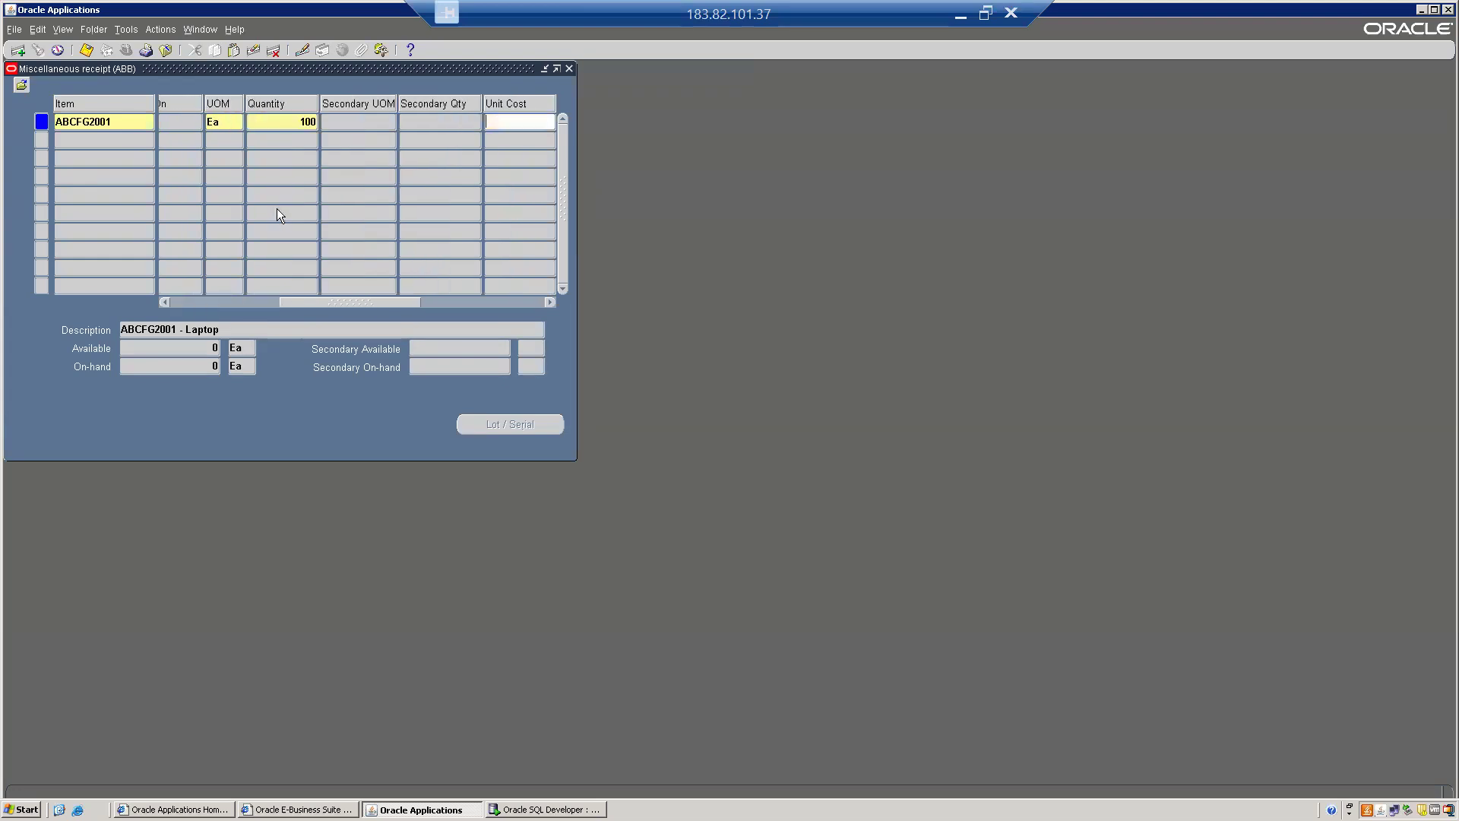
text(60000)
Set the account to 10.105.1019 (105 Warehouse Dept, 1019 MISC Account) and confirm.
key(Tab)
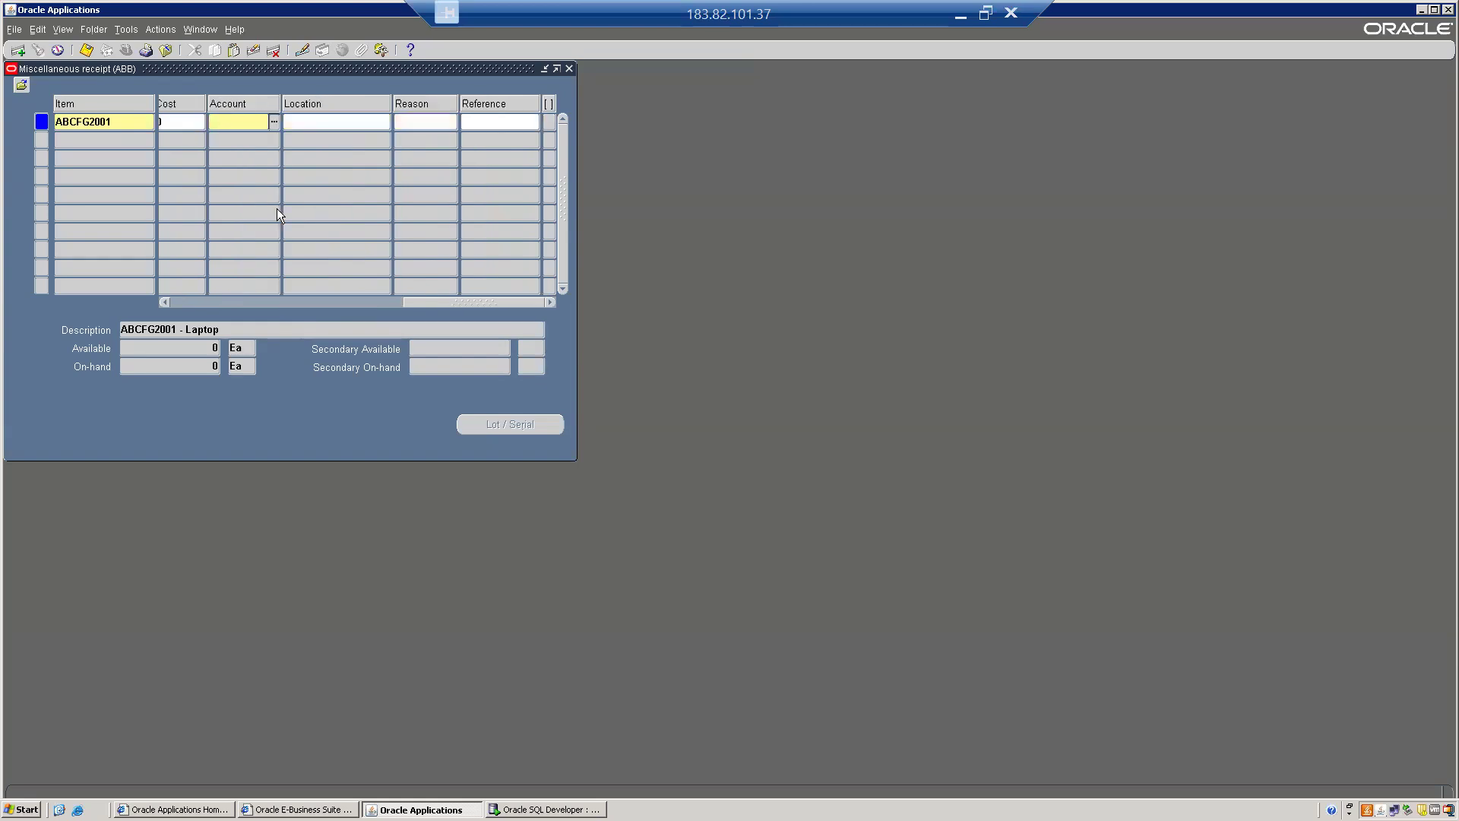
text(10)
key(Tab)
key(ctrl+l)
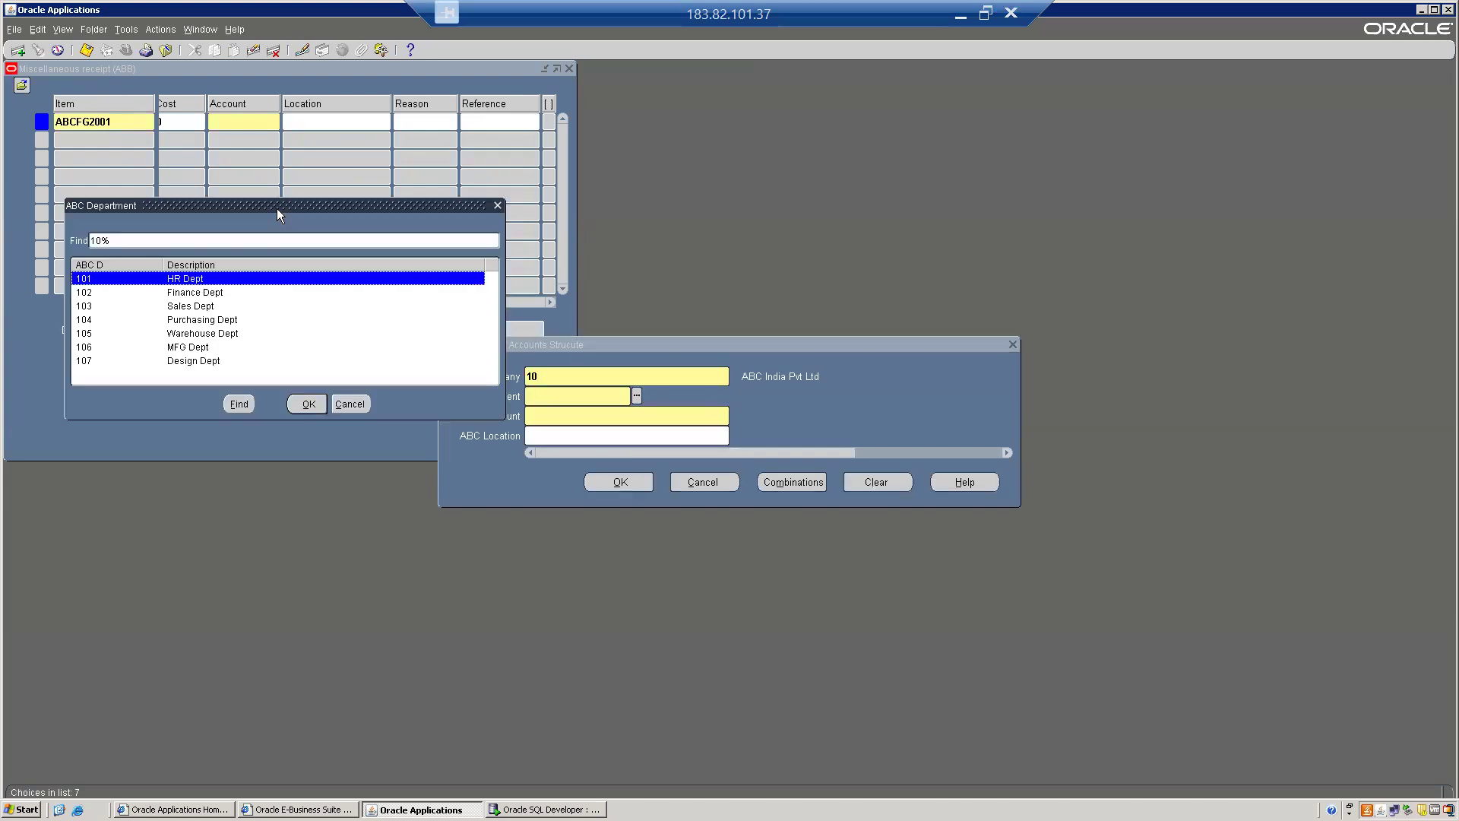
key(Down)
key(Down)
key(Down)
key(Down)
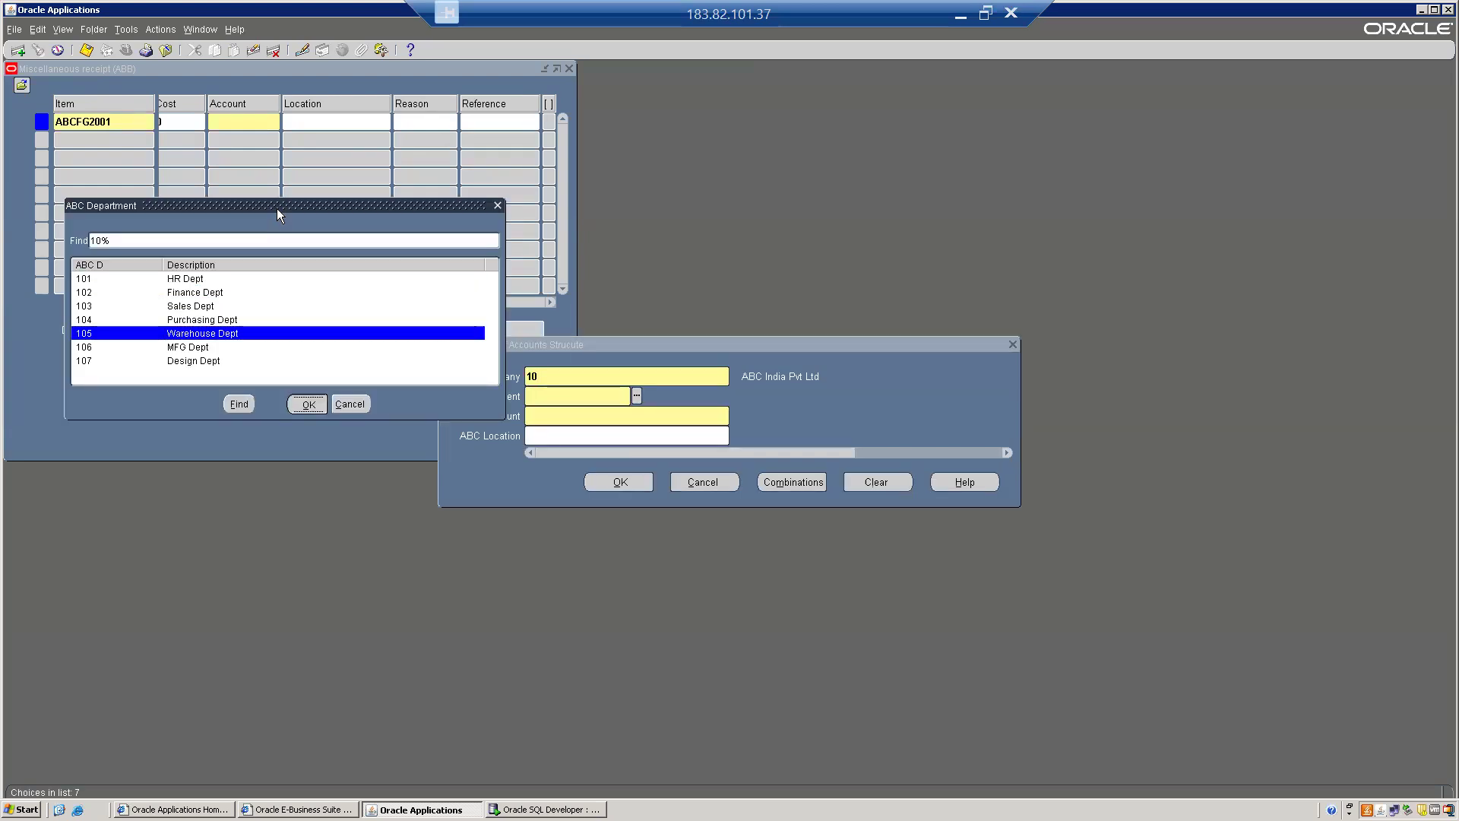
key(Return)
key(ctrl+l)
key(Down)
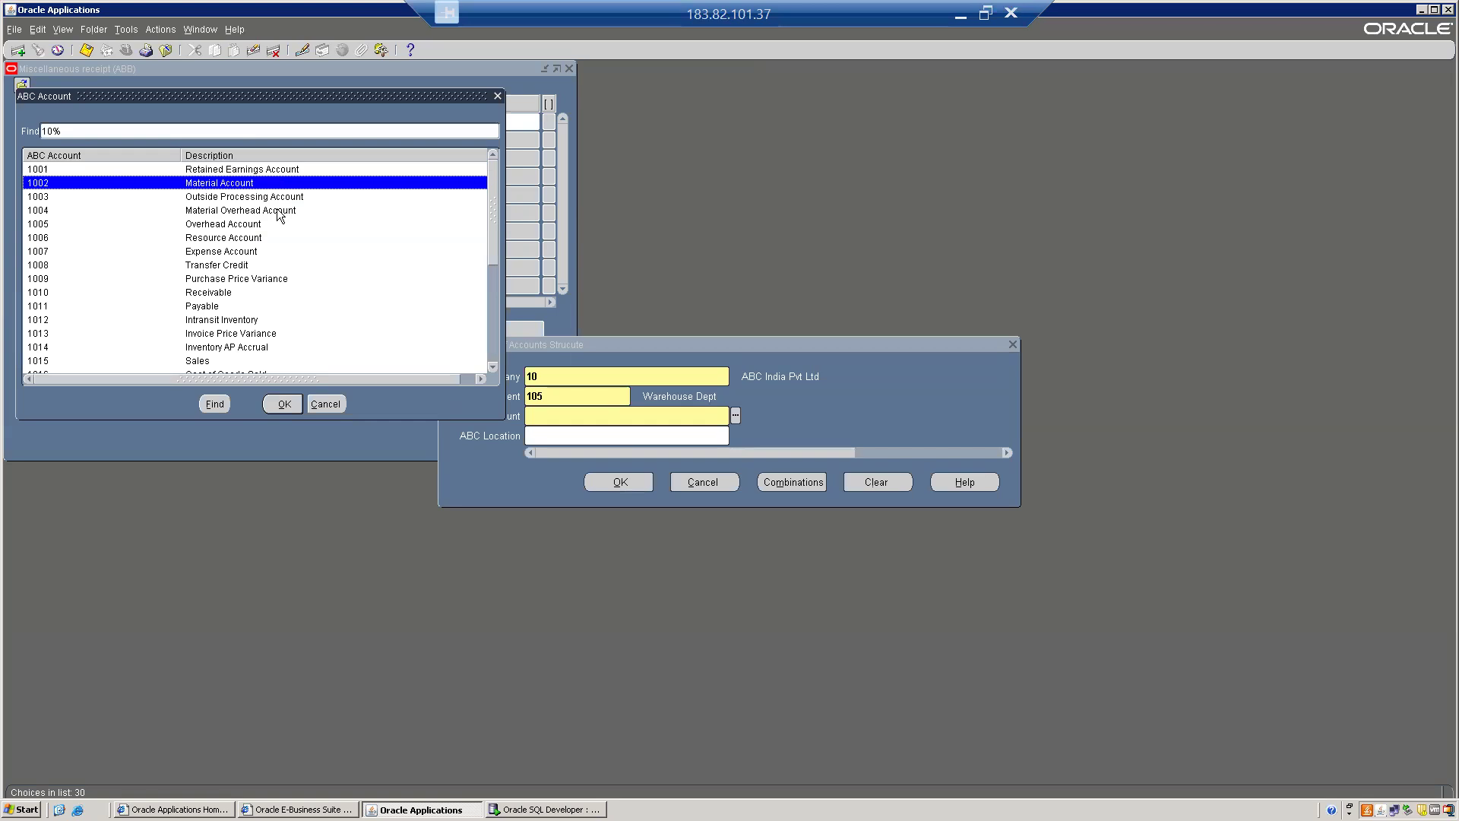
key(Up)
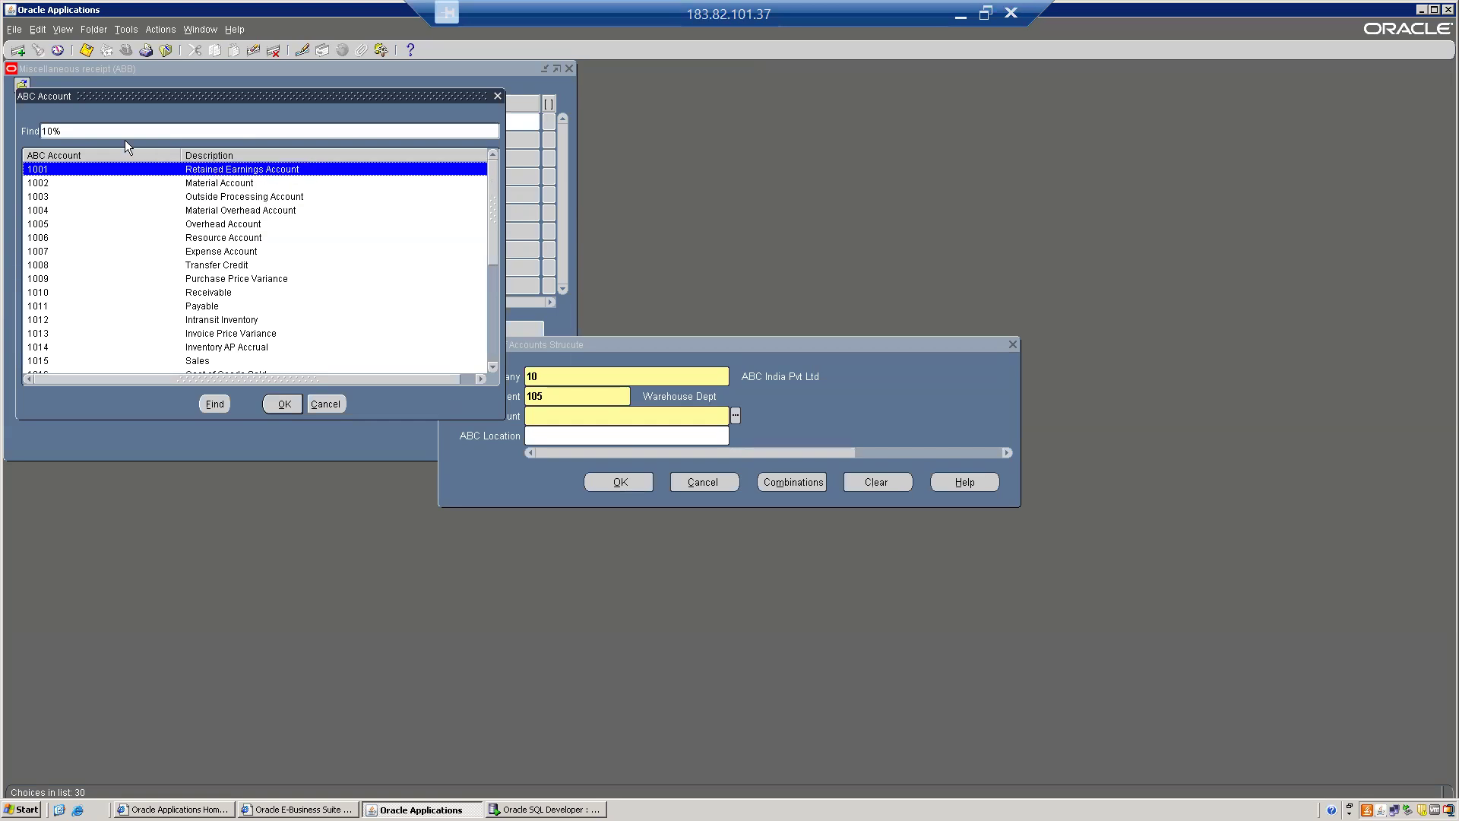
text(19)
key(Return)
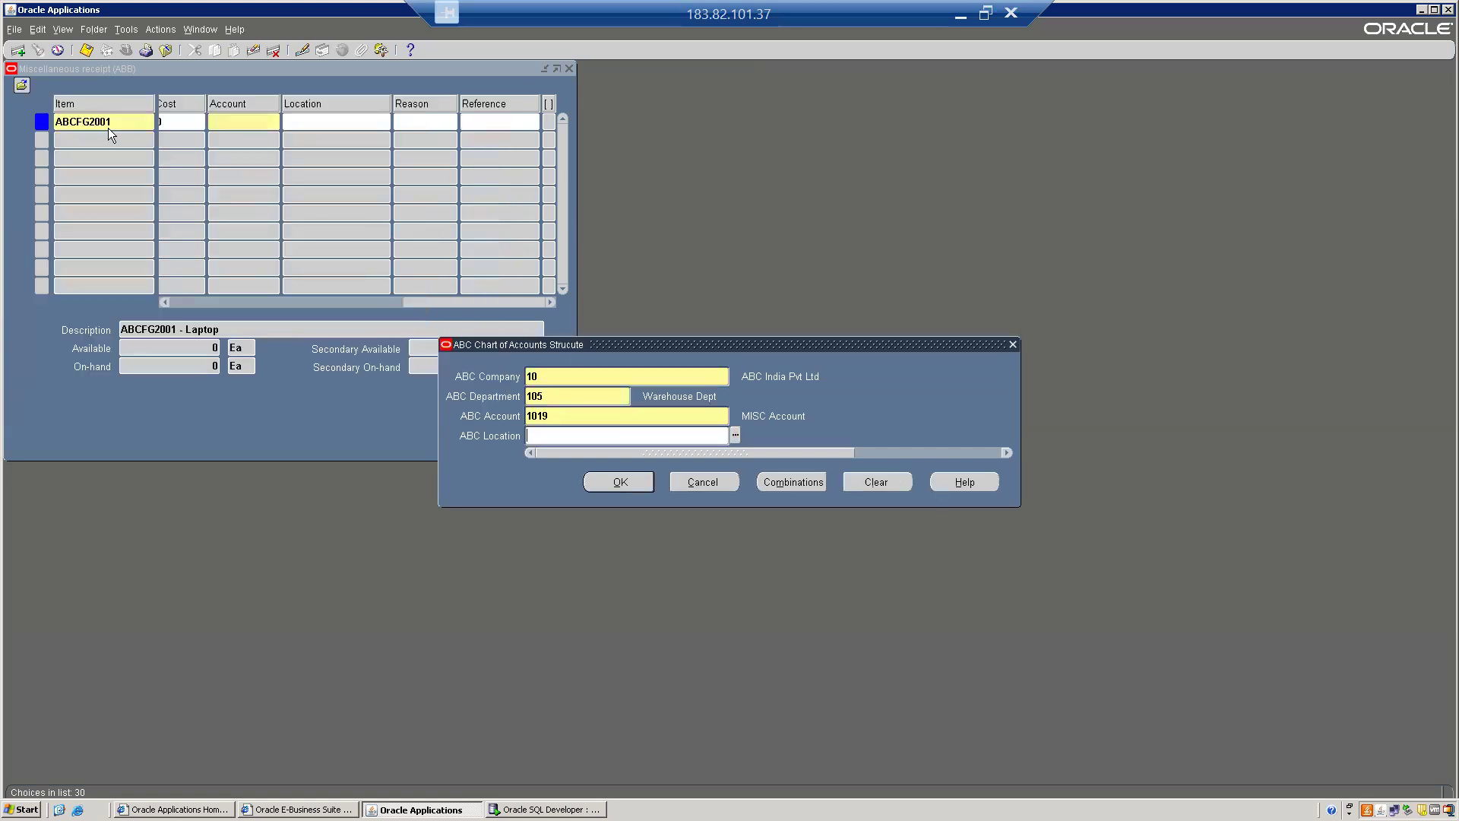
key(Return)
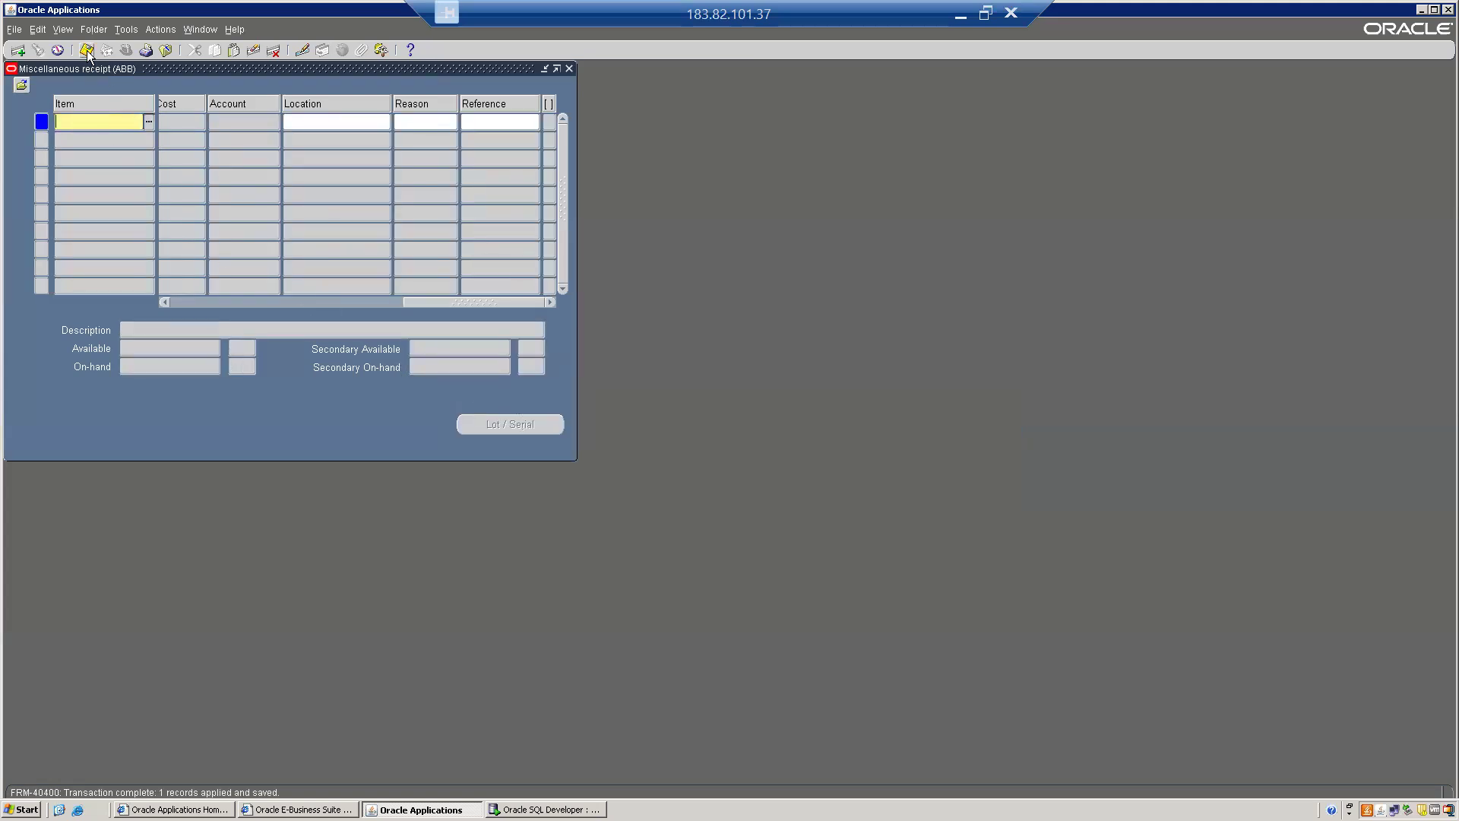
Close the saved receipt, expand Orders, Returns in the Navigator, and switch to Google Sheets.
key(F4)
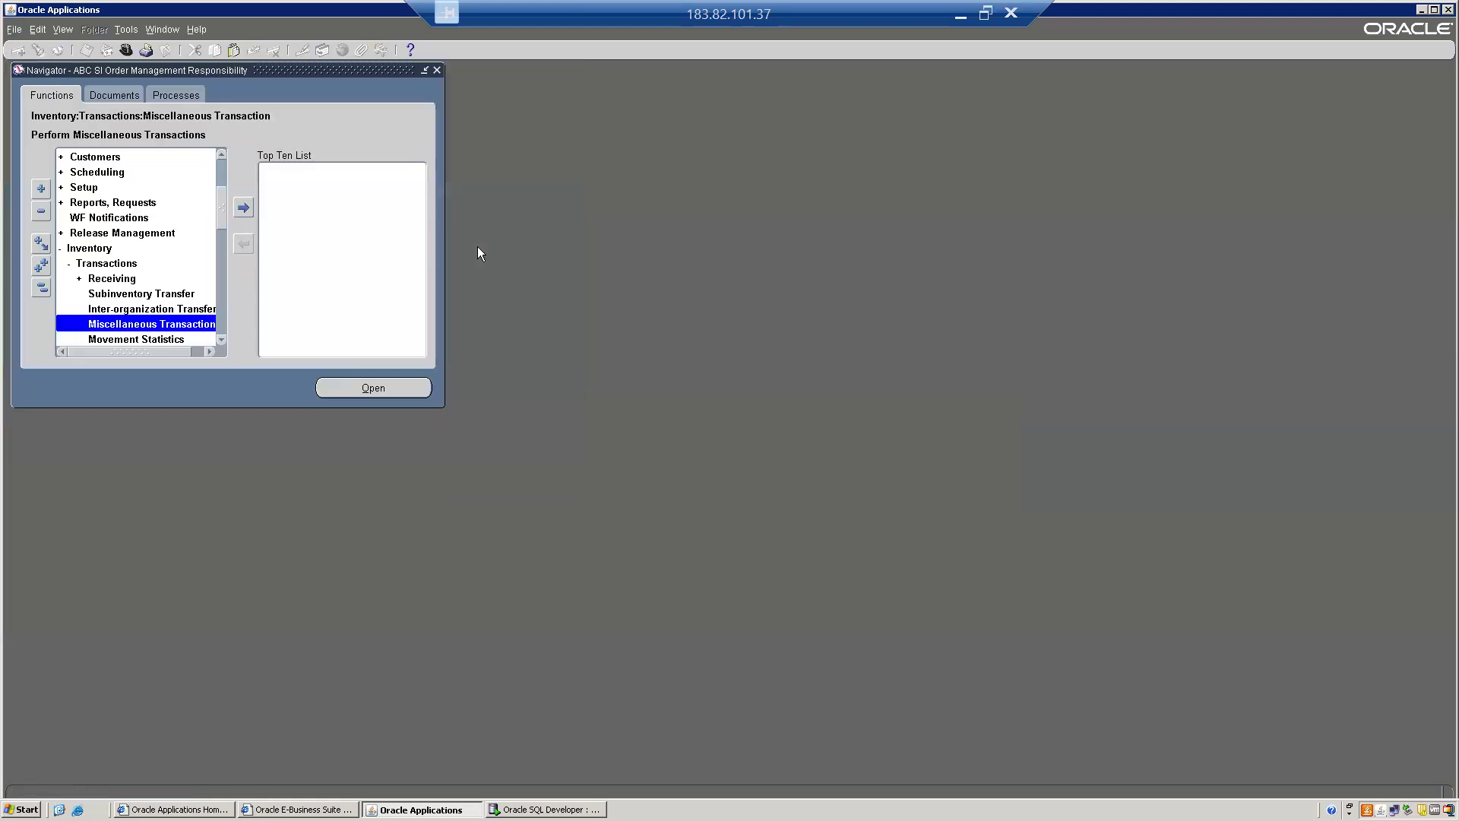
click(32, 290)
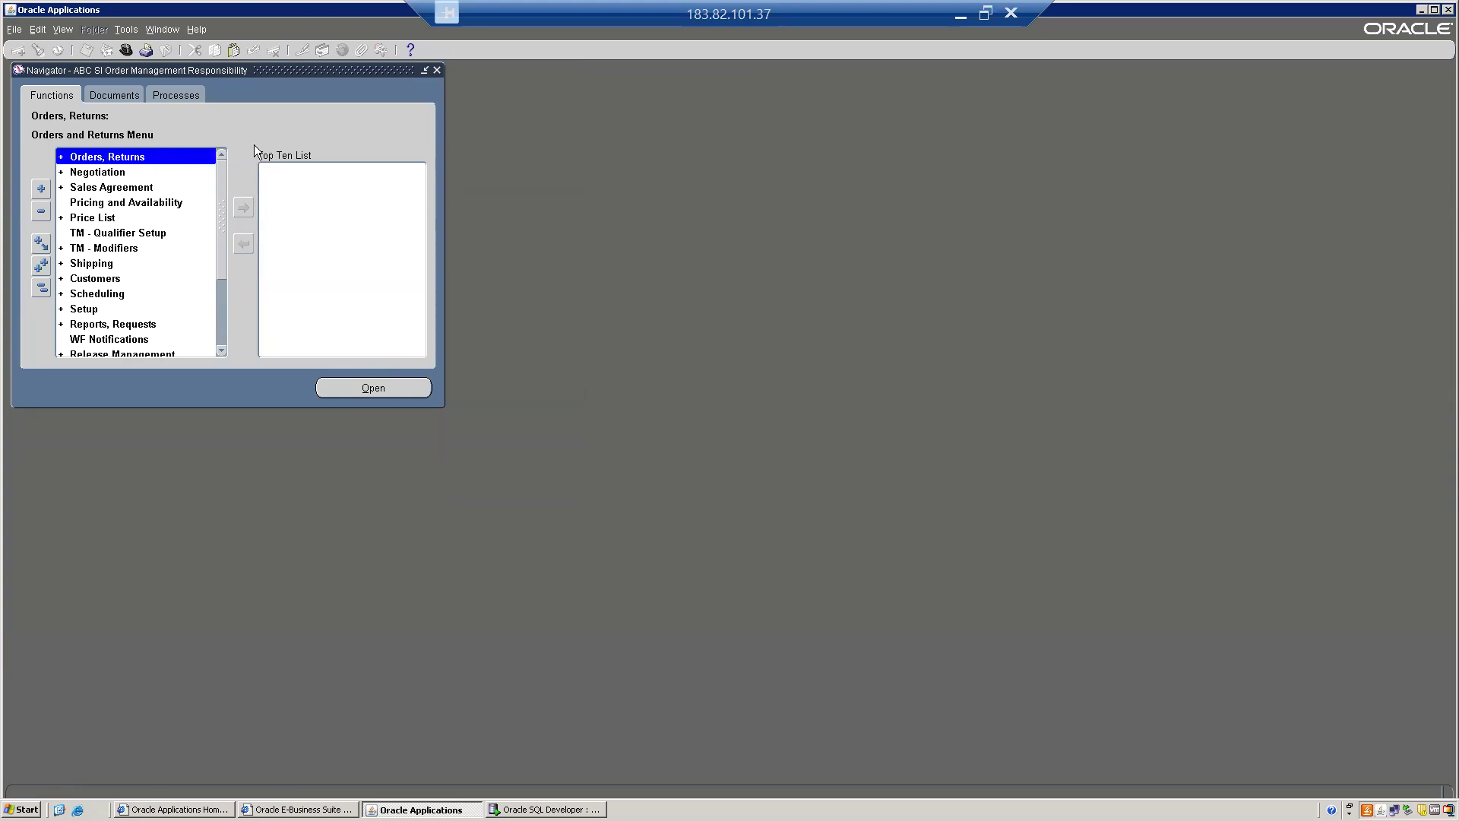
key(Down)
key(Up)
key(Return)
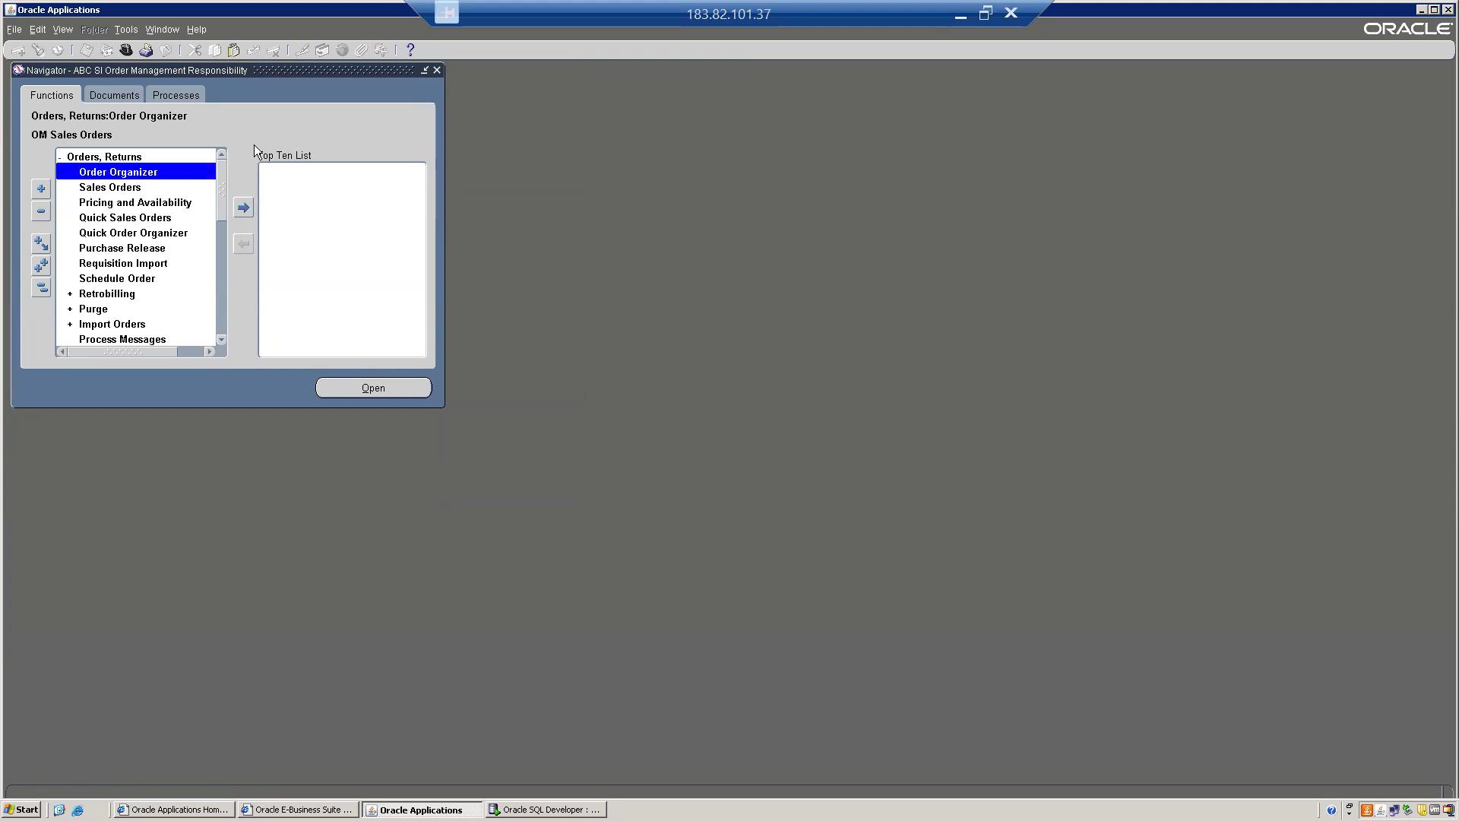
click(985, 13)
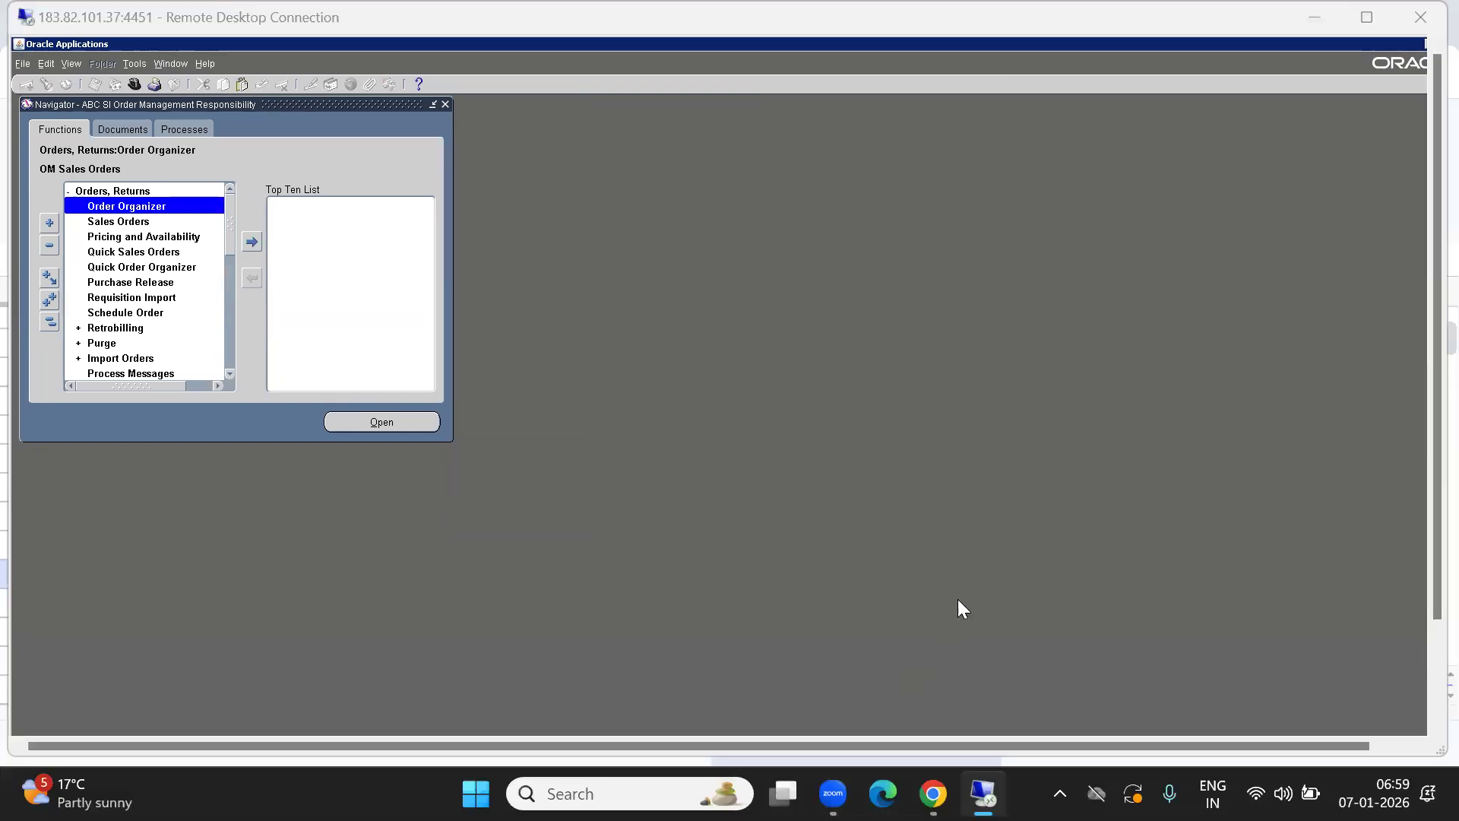
key(alt+Tab)
key(alt+Tab)
key(alt+shift+Tab)
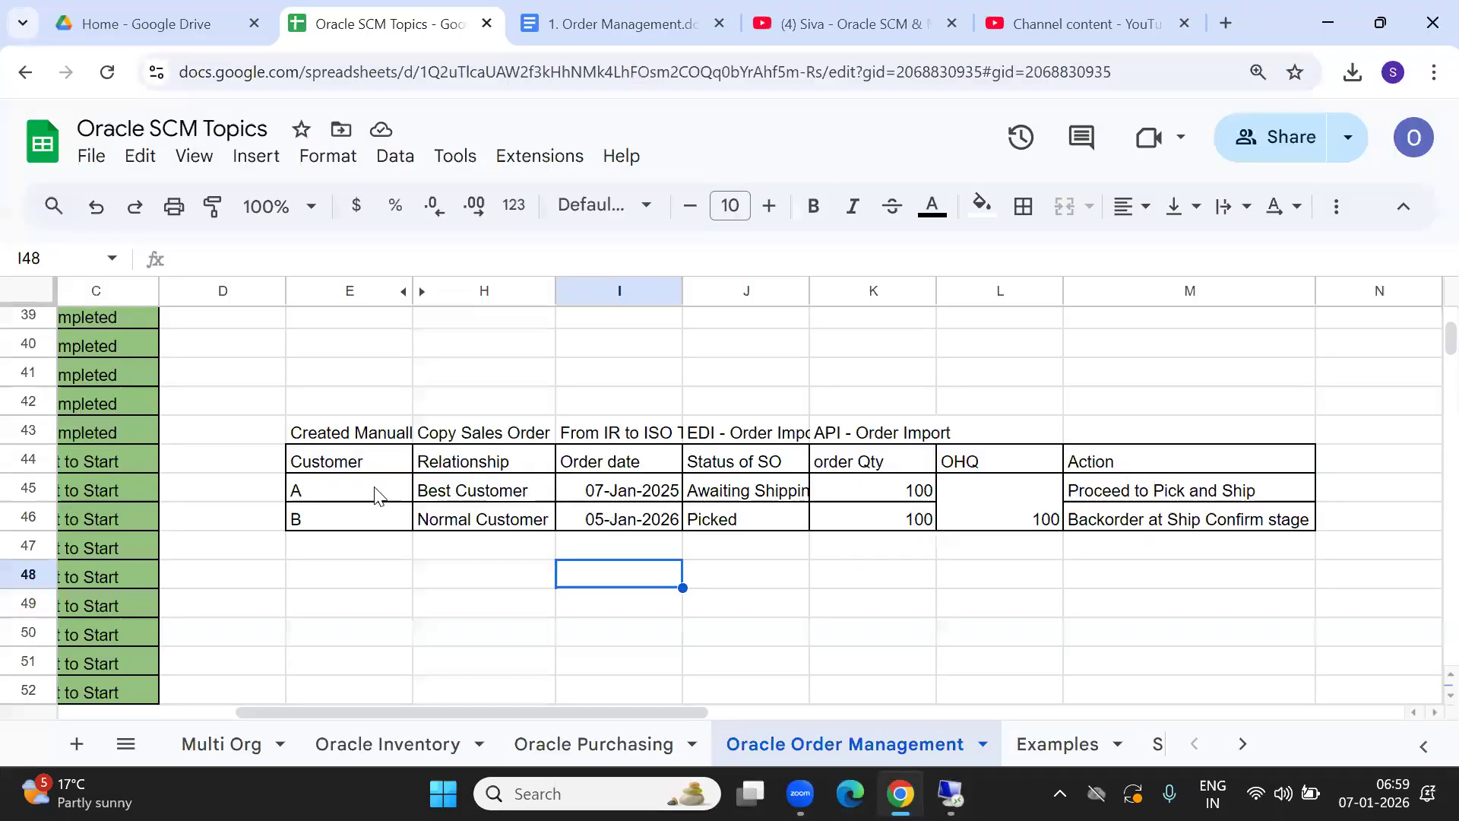
Compare customer A (Best Customer) with customer B (Normal Customer) in cells E45:H46, then return to Oracle.
click(381, 489)
click(489, 491)
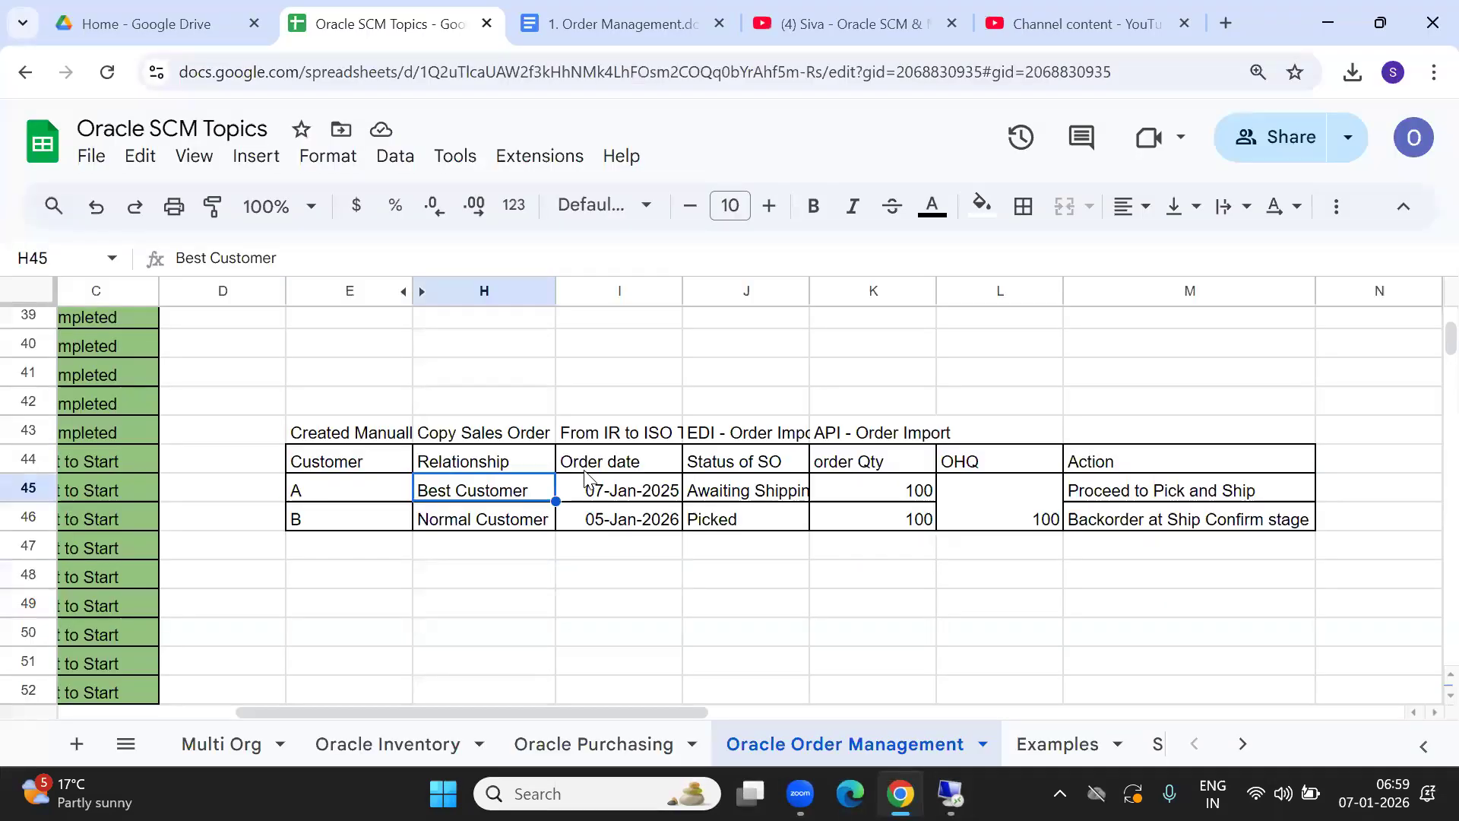
drag(322, 493, 325, 532)
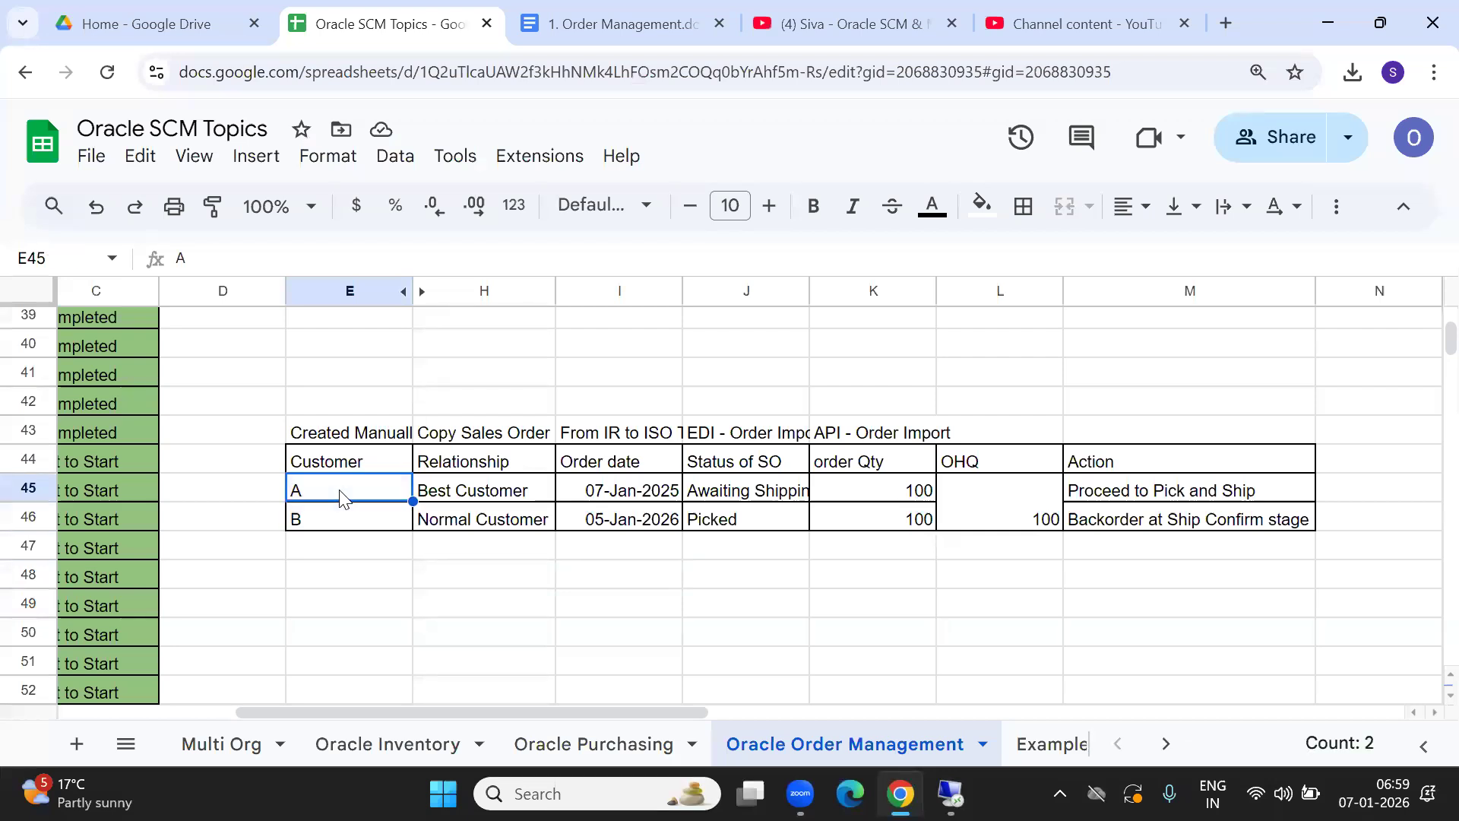
click(517, 498)
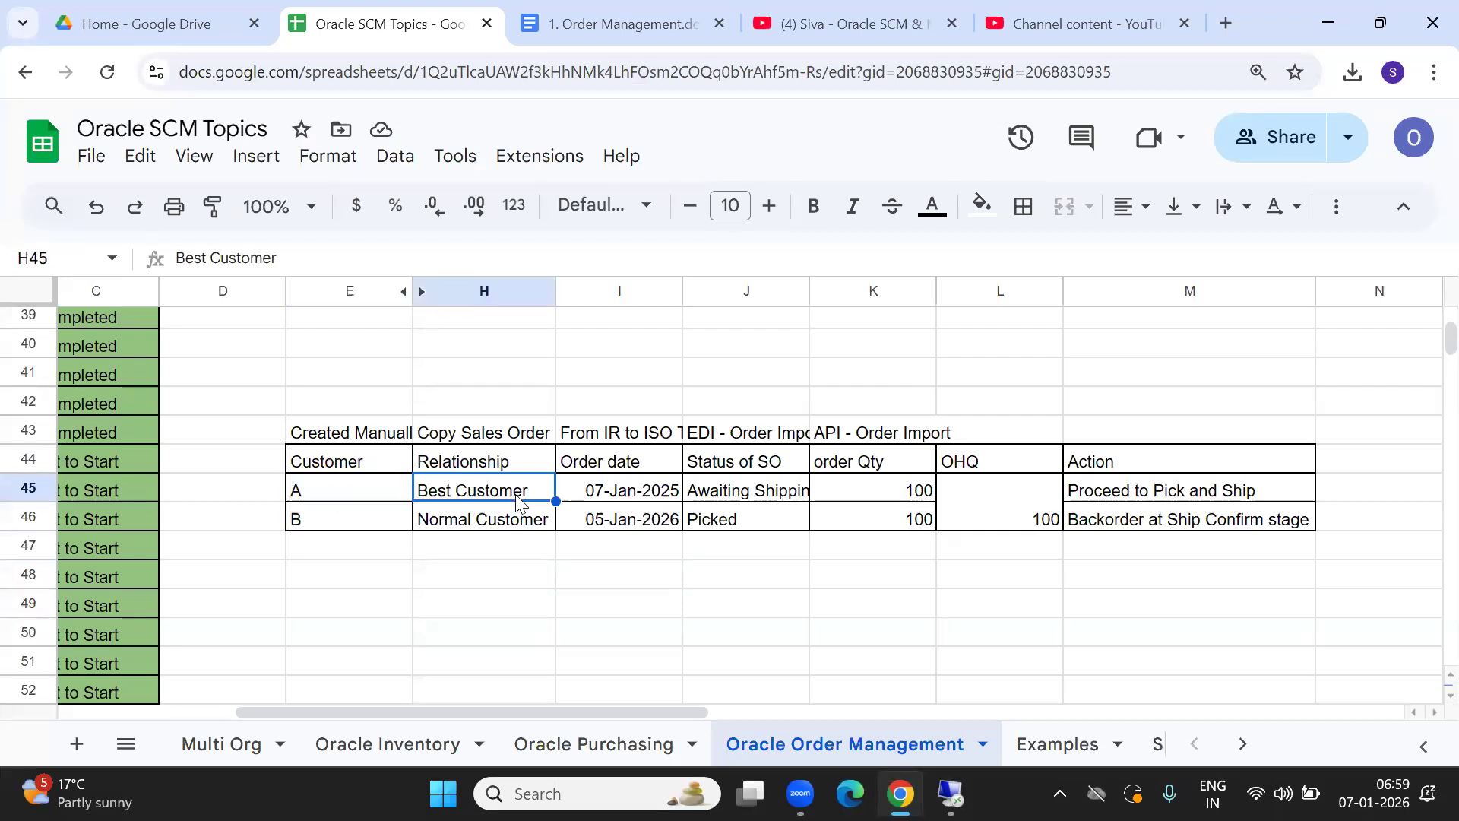
click(362, 490)
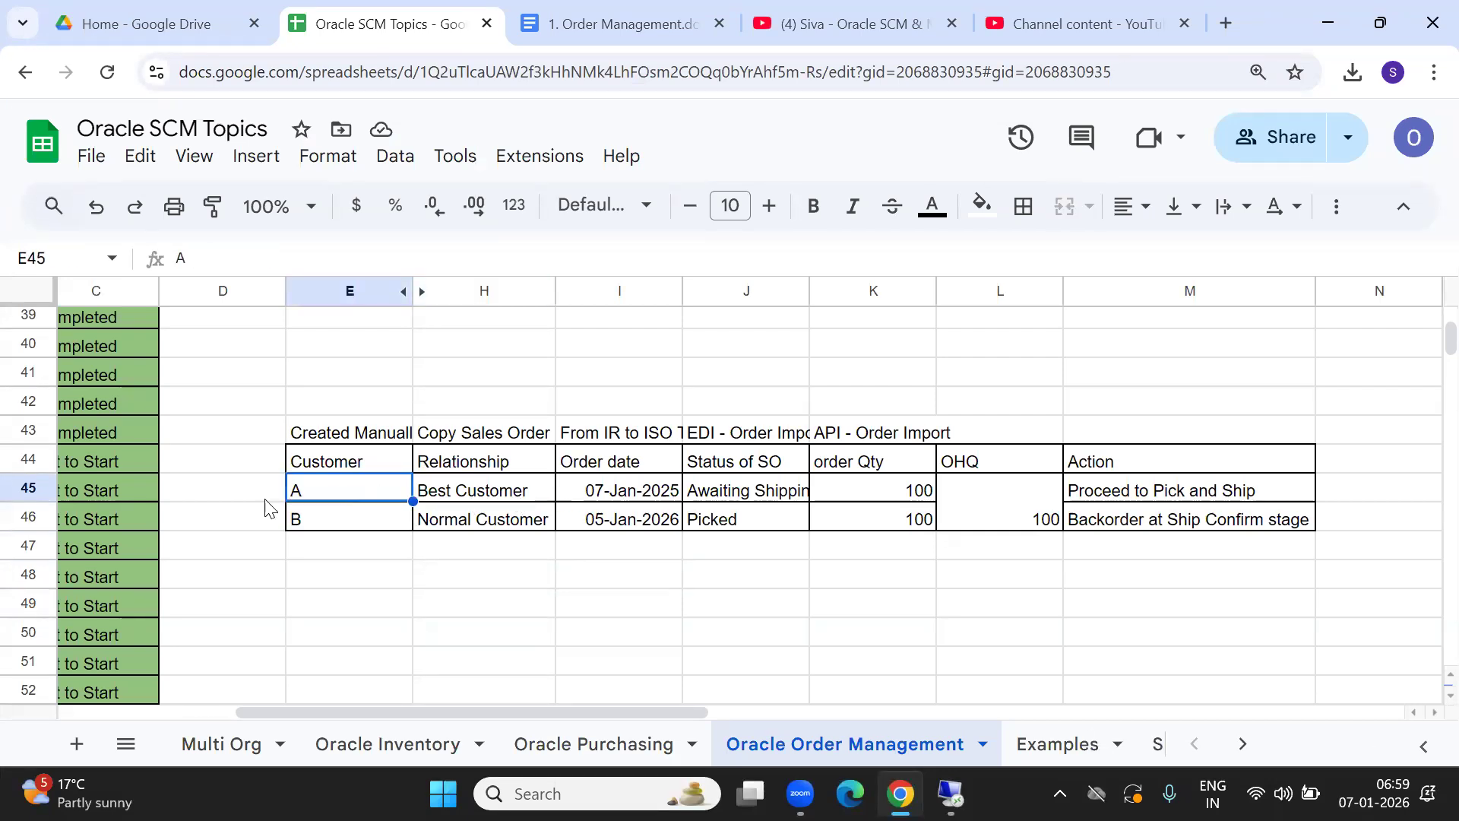
click(374, 524)
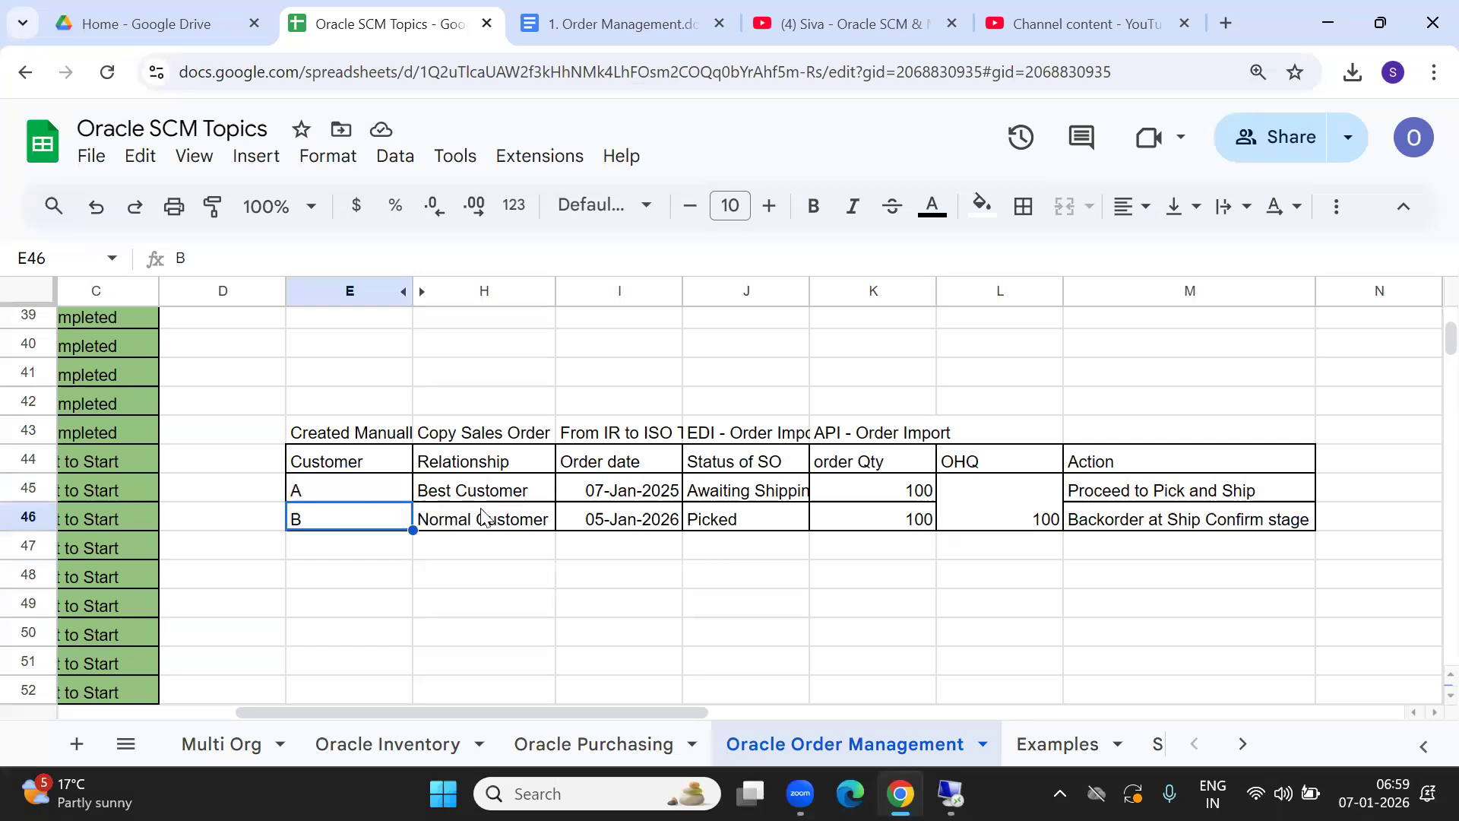
click(352, 490)
click(477, 524)
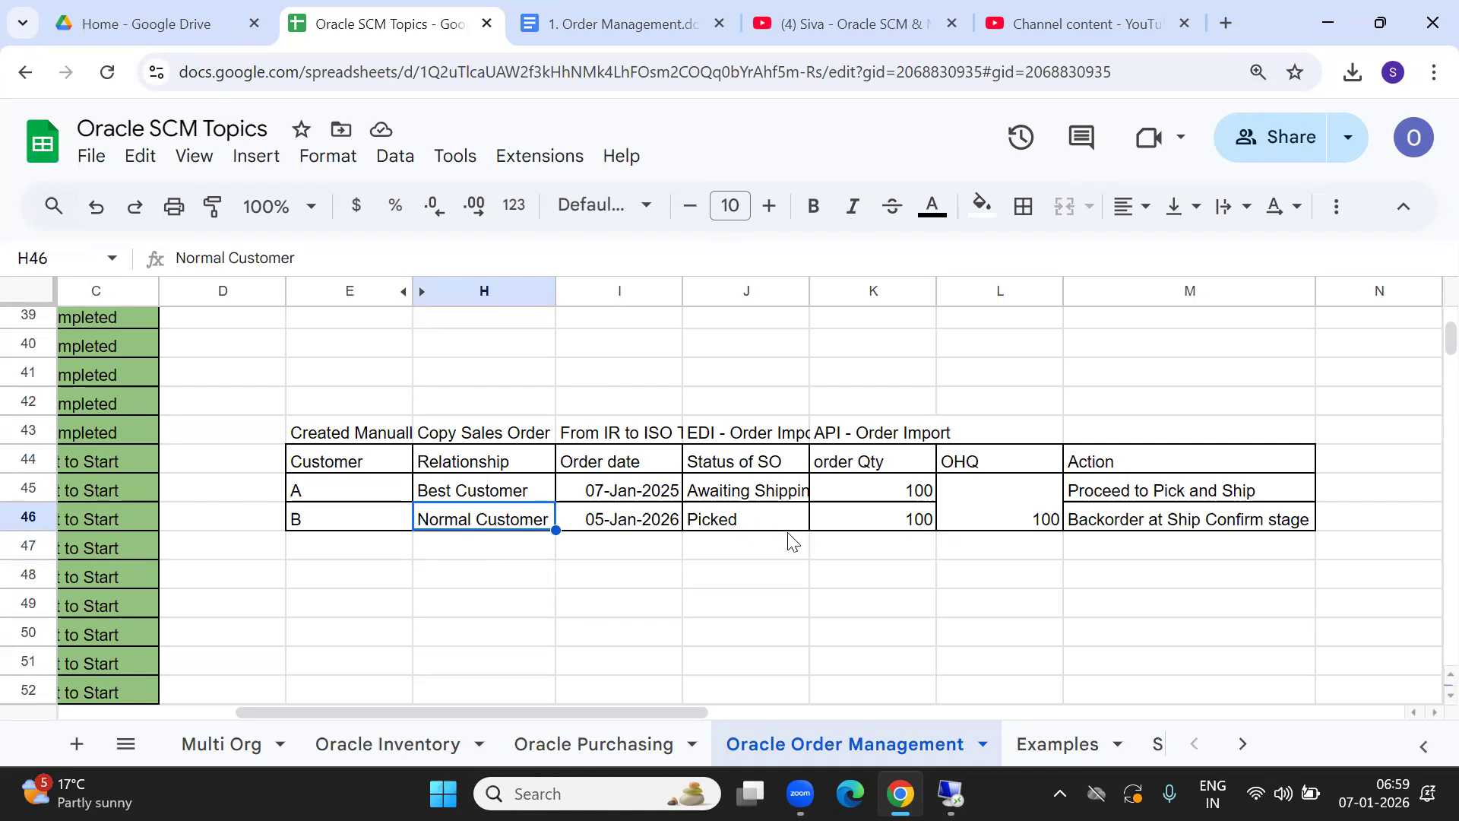
click(441, 496)
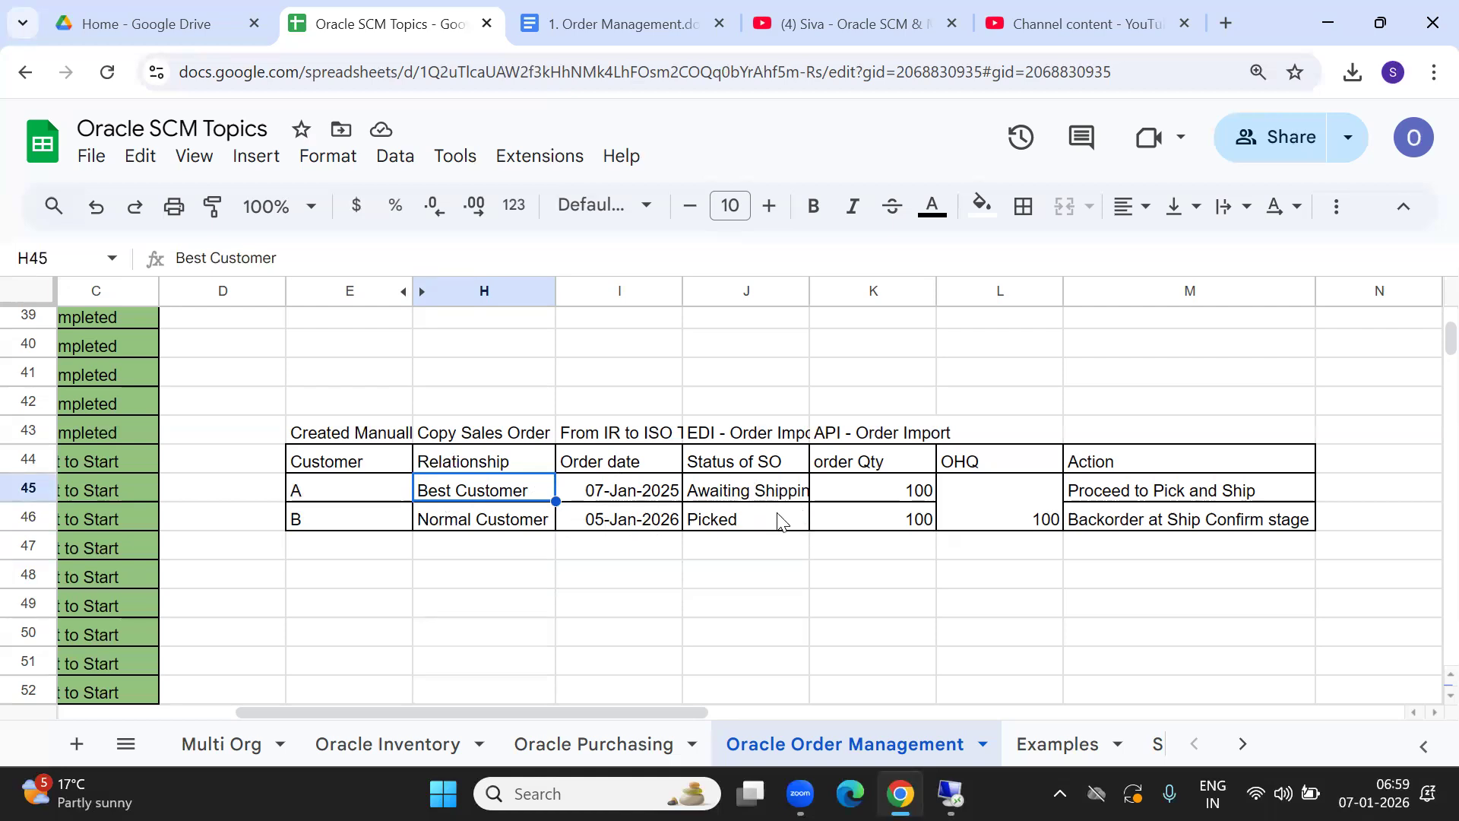
key(alt+Tab)
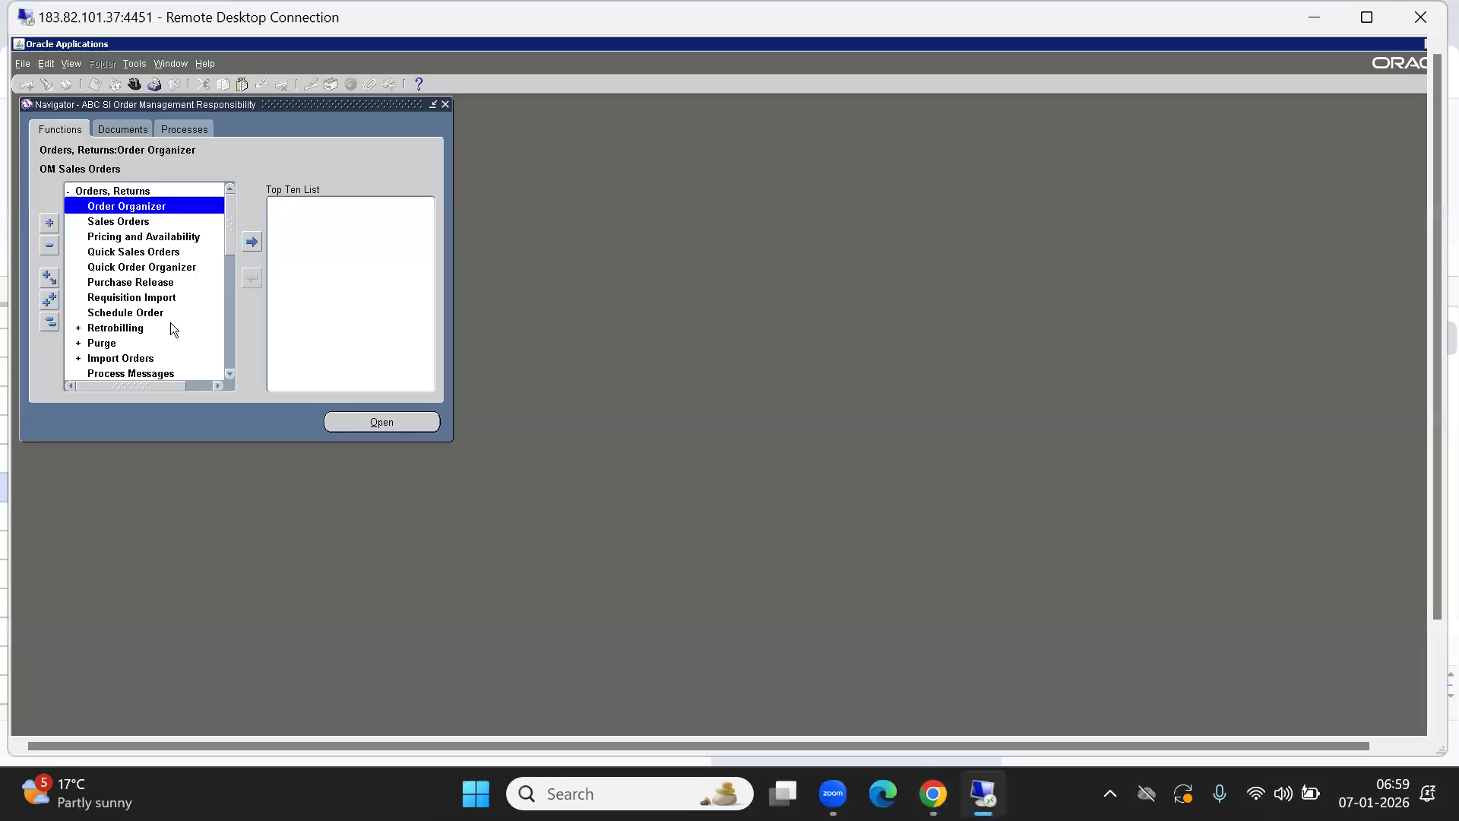
Start a new sales order for QWE India Pvt Ltd with a customer PO and 'BACKORDER TEST'.
key(Down)
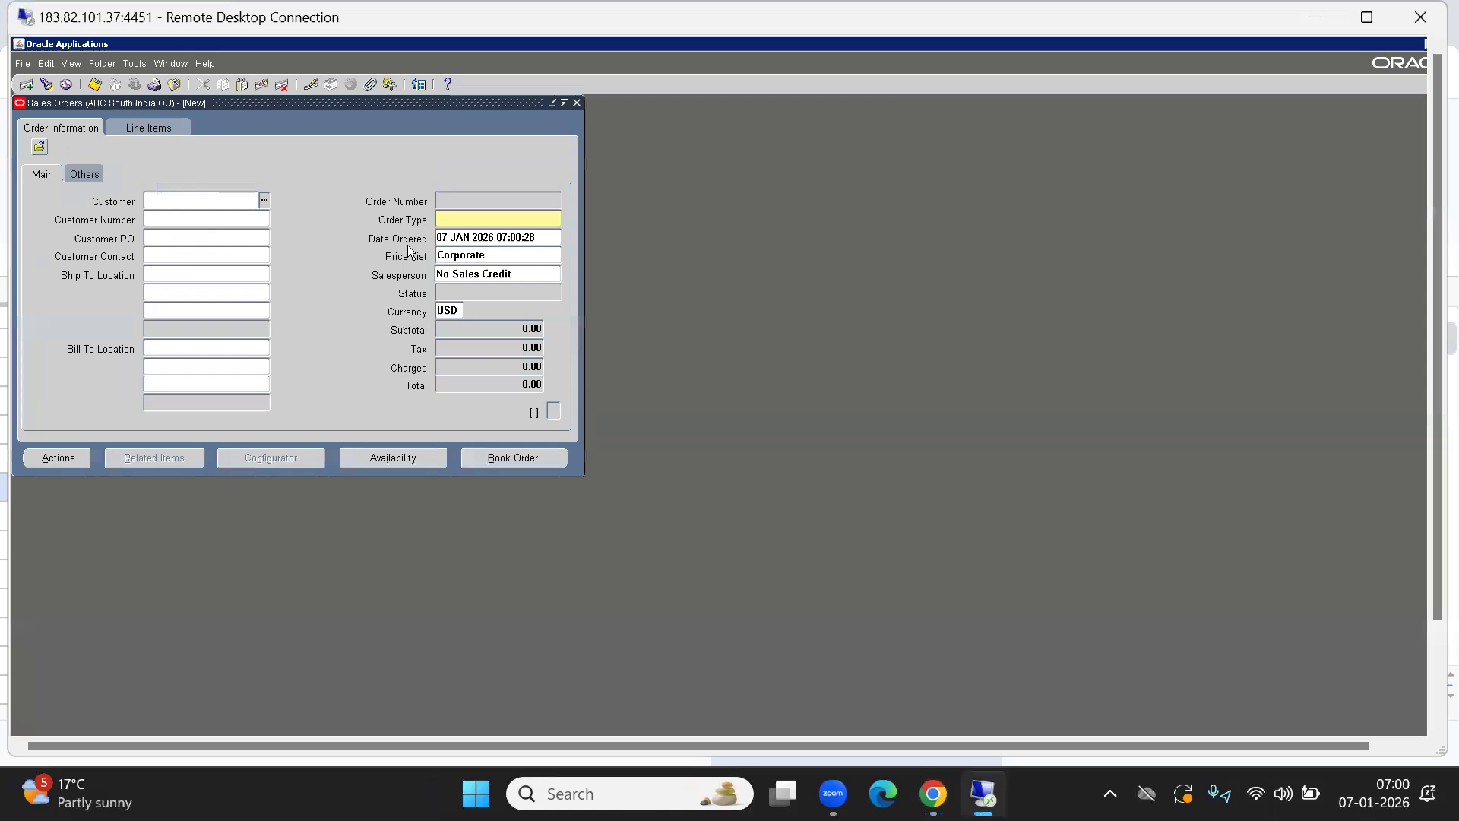
text(QWE)
key(Tab)
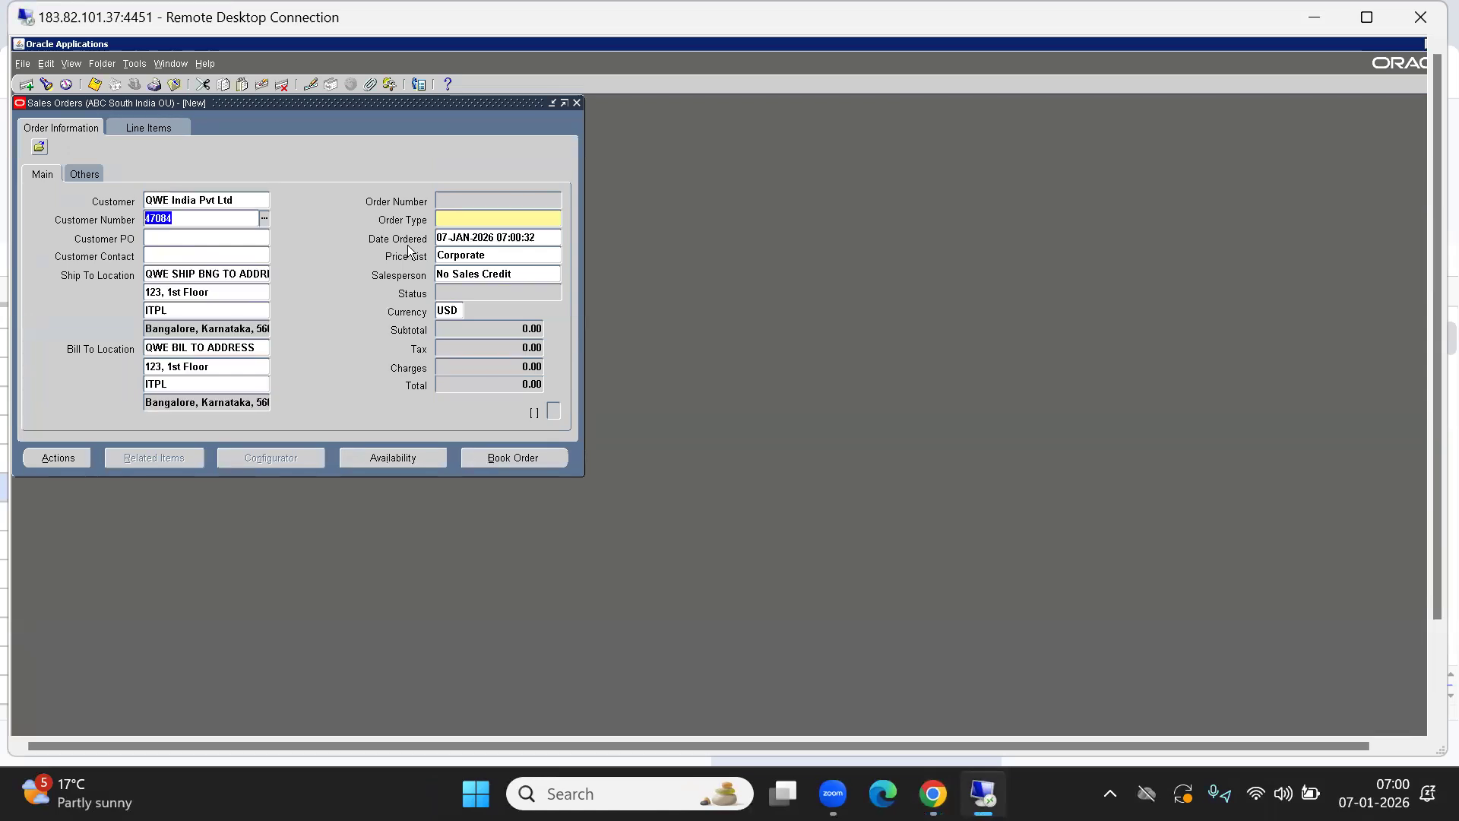
click(239, 237)
text(123456)
key(Tab)
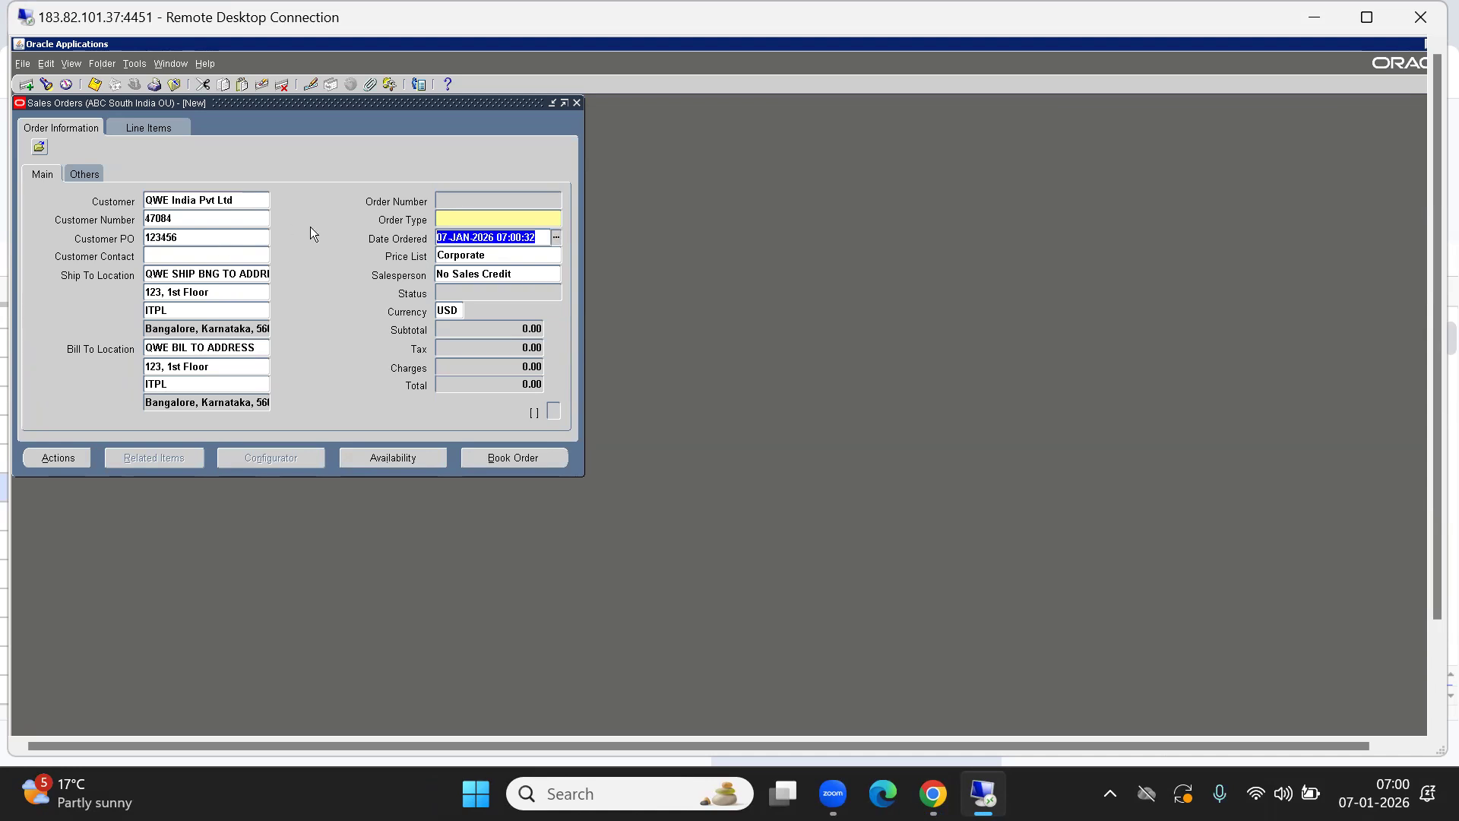
click(464, 219)
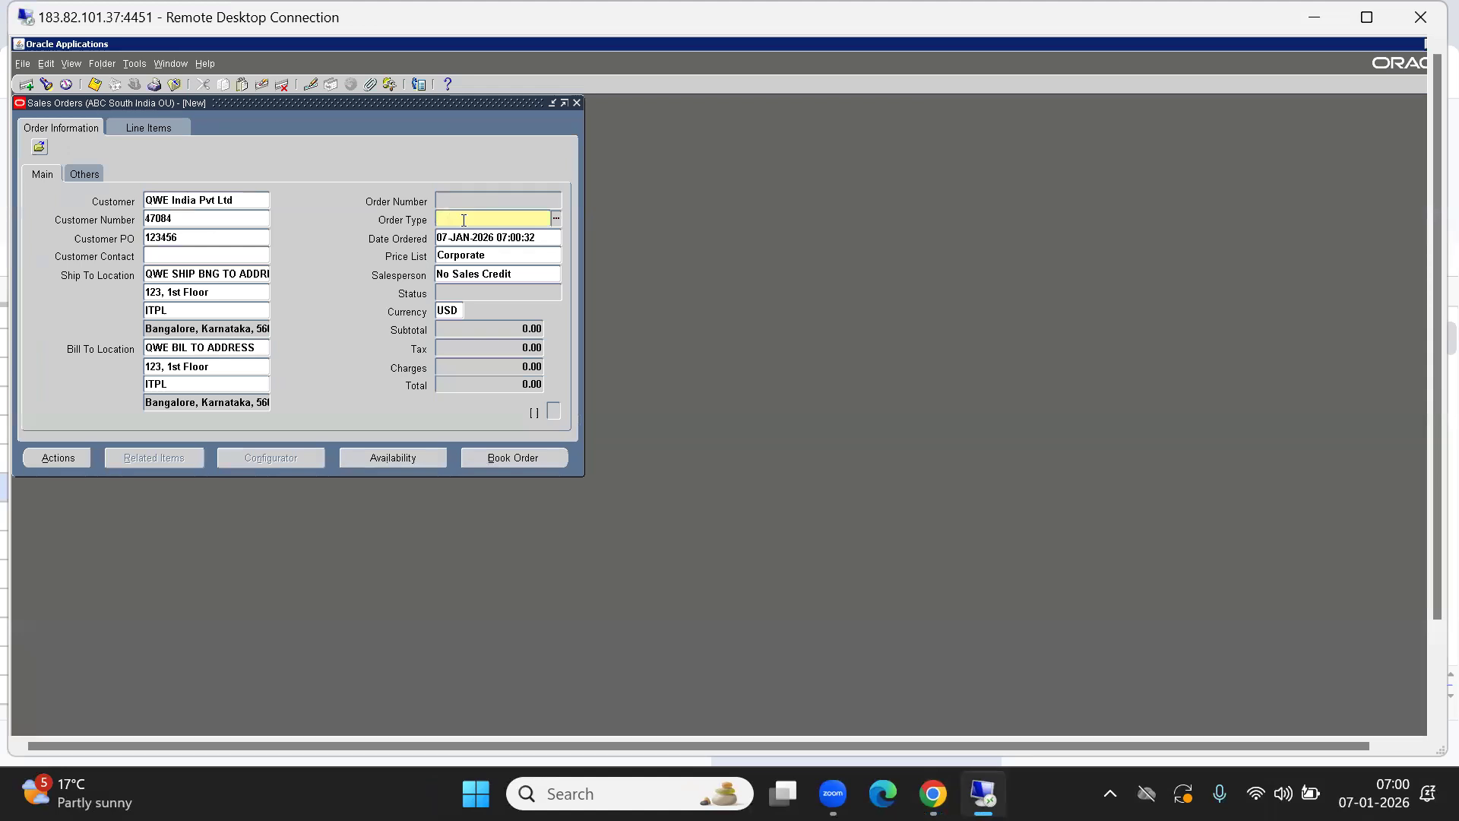
text(BACKORDER TEST)
key(Tab)
key(shift+Tab)
Set the order type to ABC STD HEADER TYPE.
click(474, 220)
text(ABC S)
key(Tab)
key(Down)
key(Return)
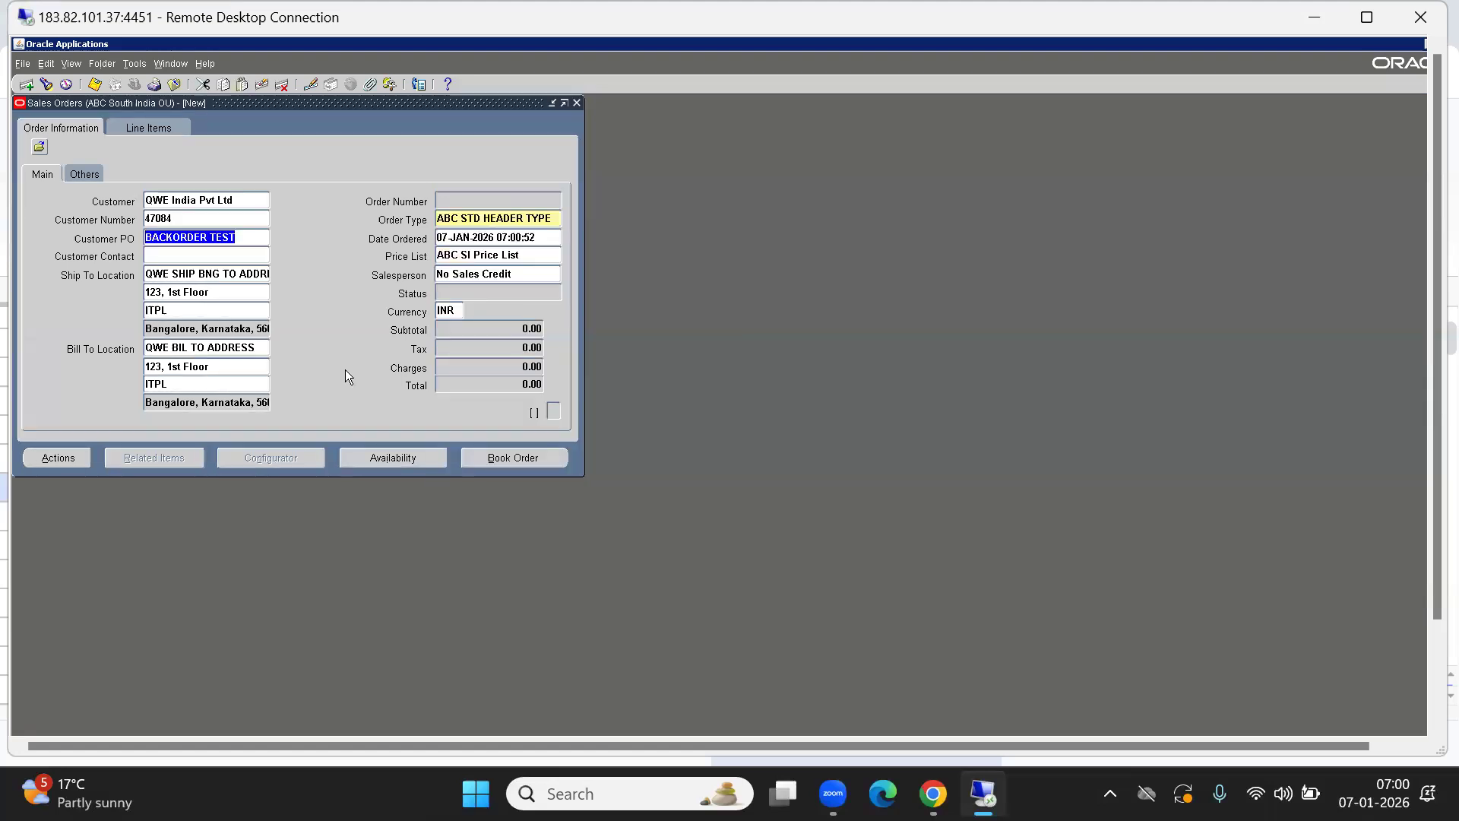
Add a line for item ABCFG2001, quantity 100, and book the order.
click(84, 174)
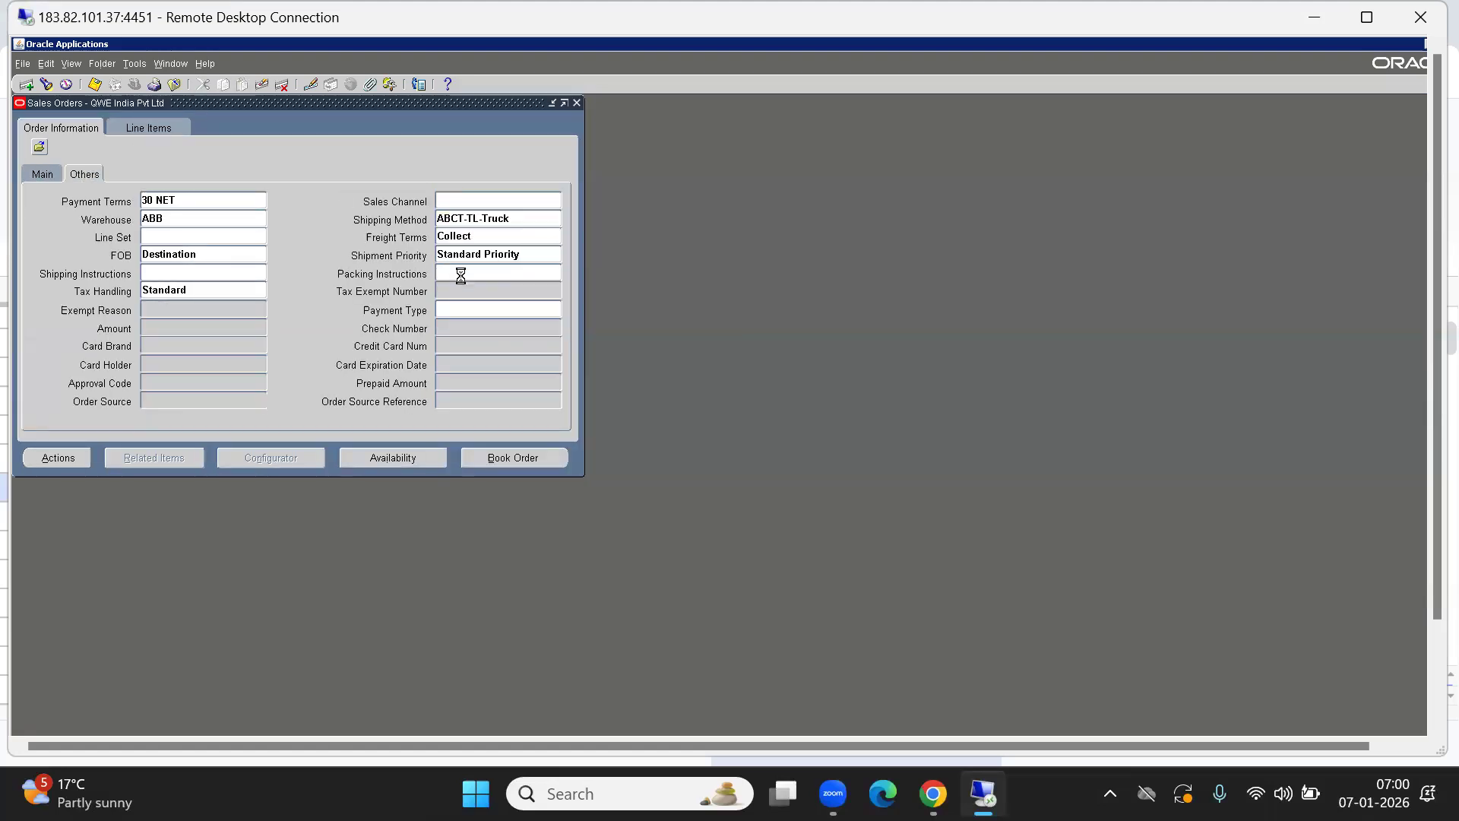
text(%FG)
key(Tab)
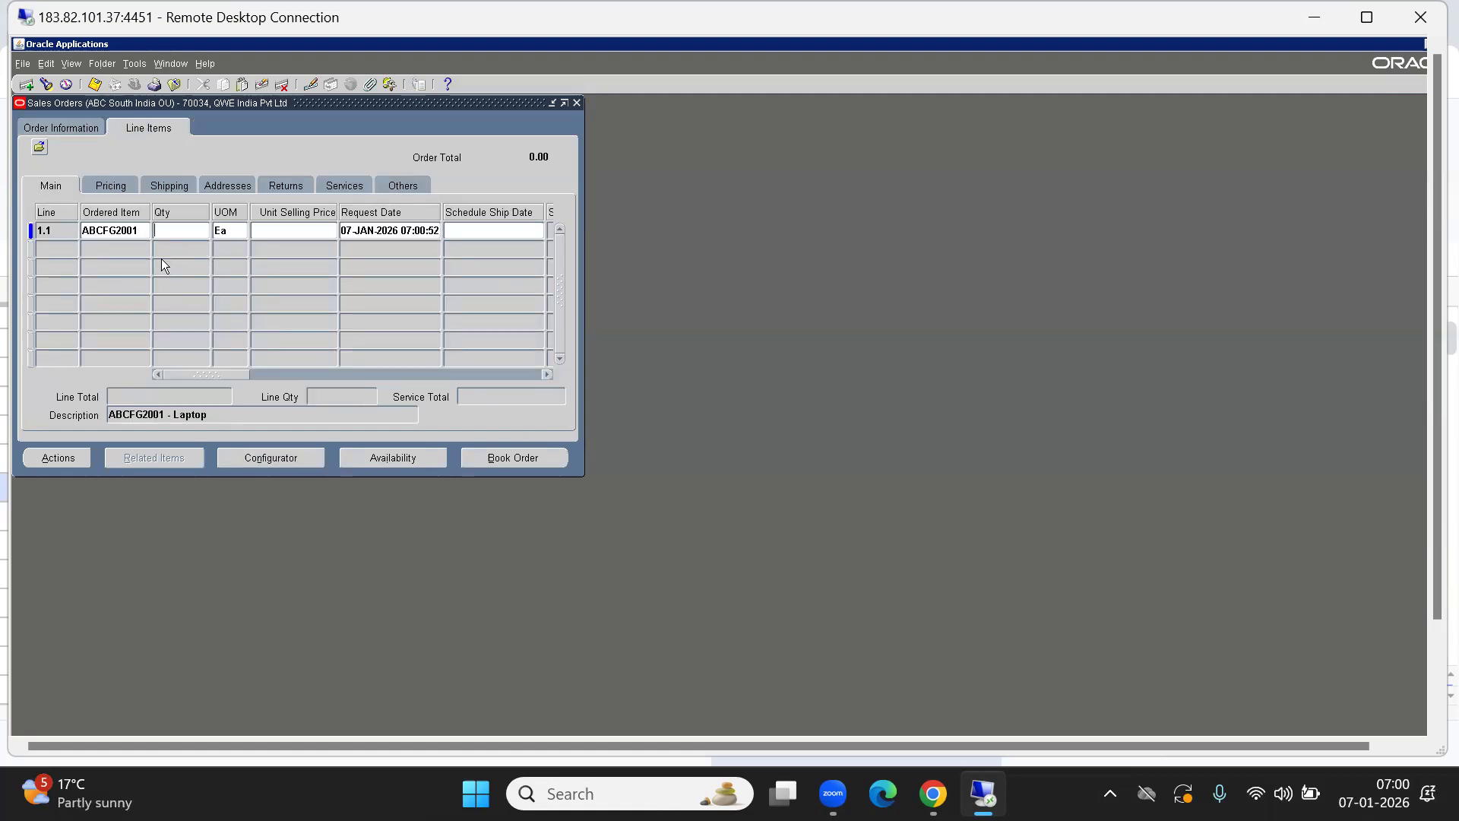
text(100)
key(Tab)
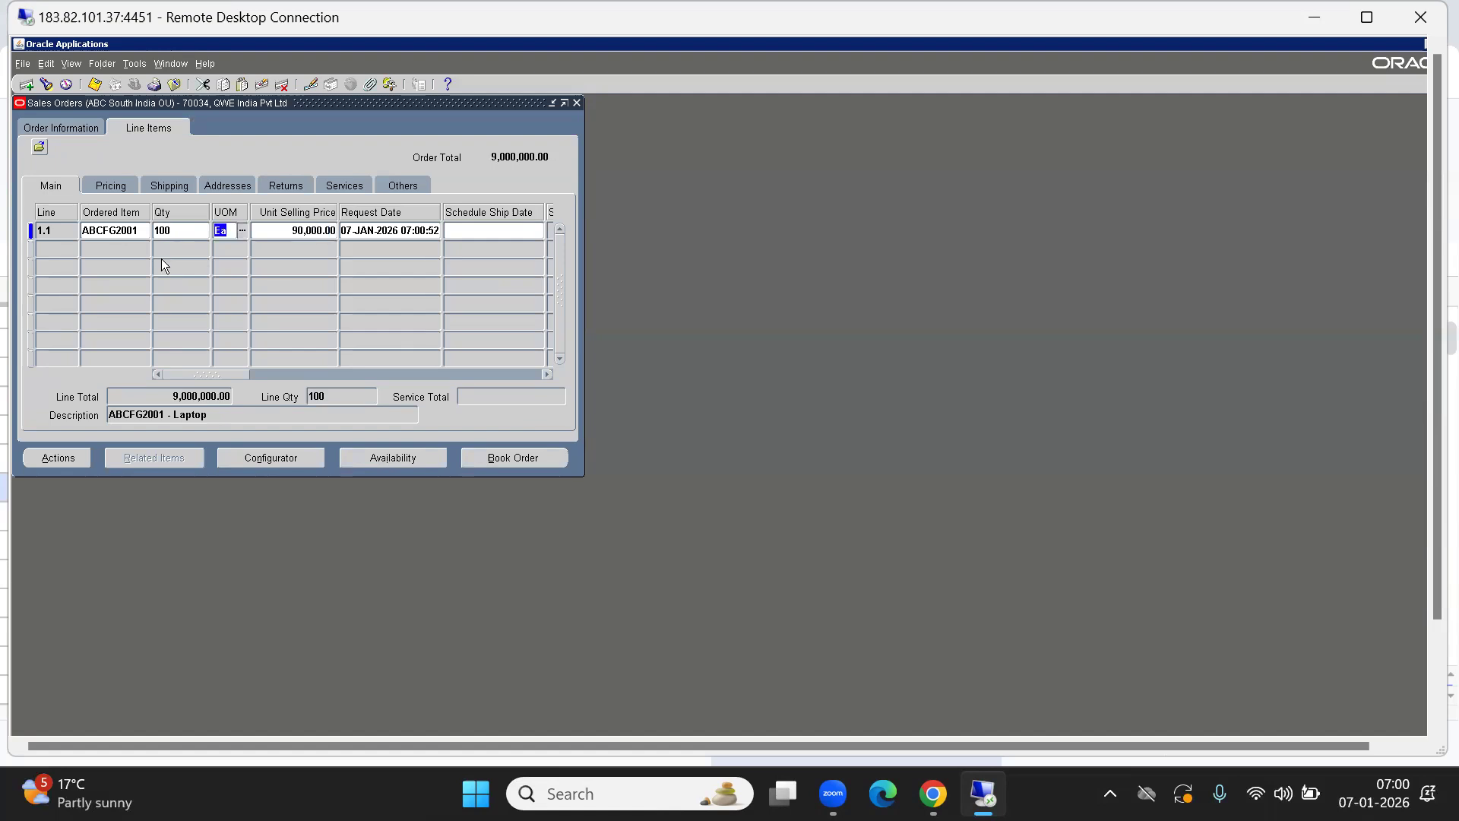
drag(218, 374, 280, 374)
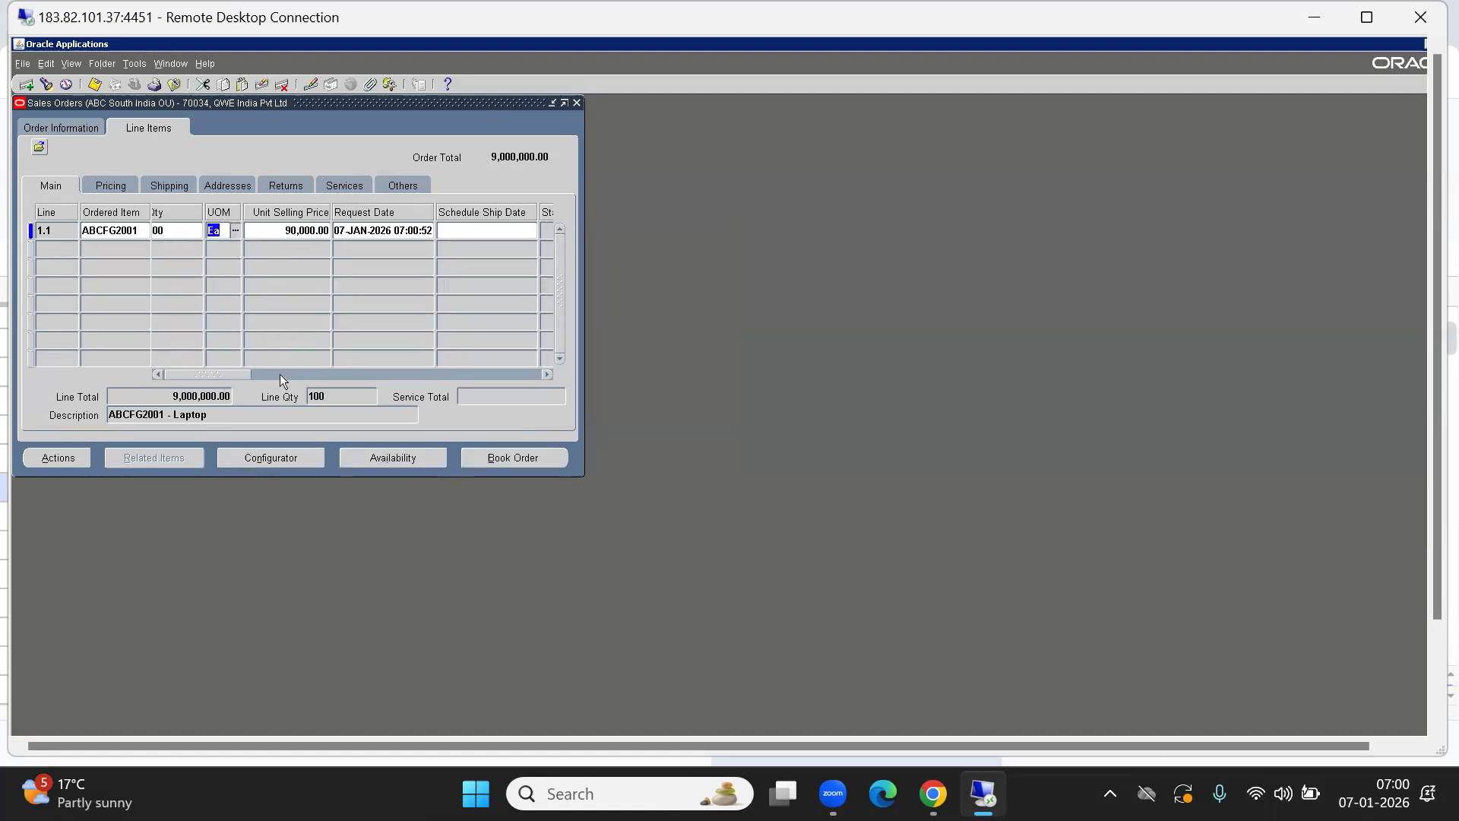
click(500, 460)
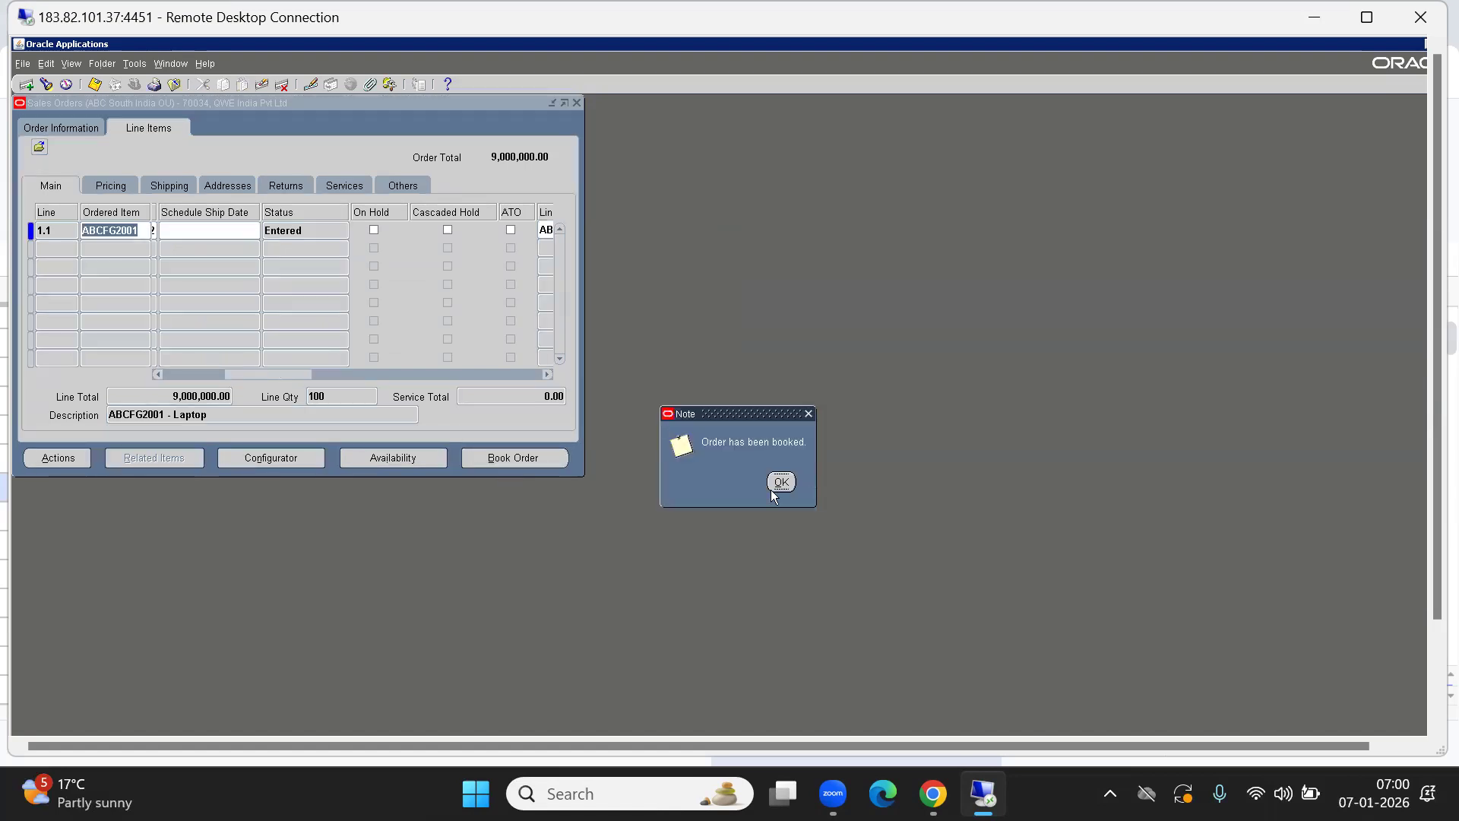
click(772, 488)
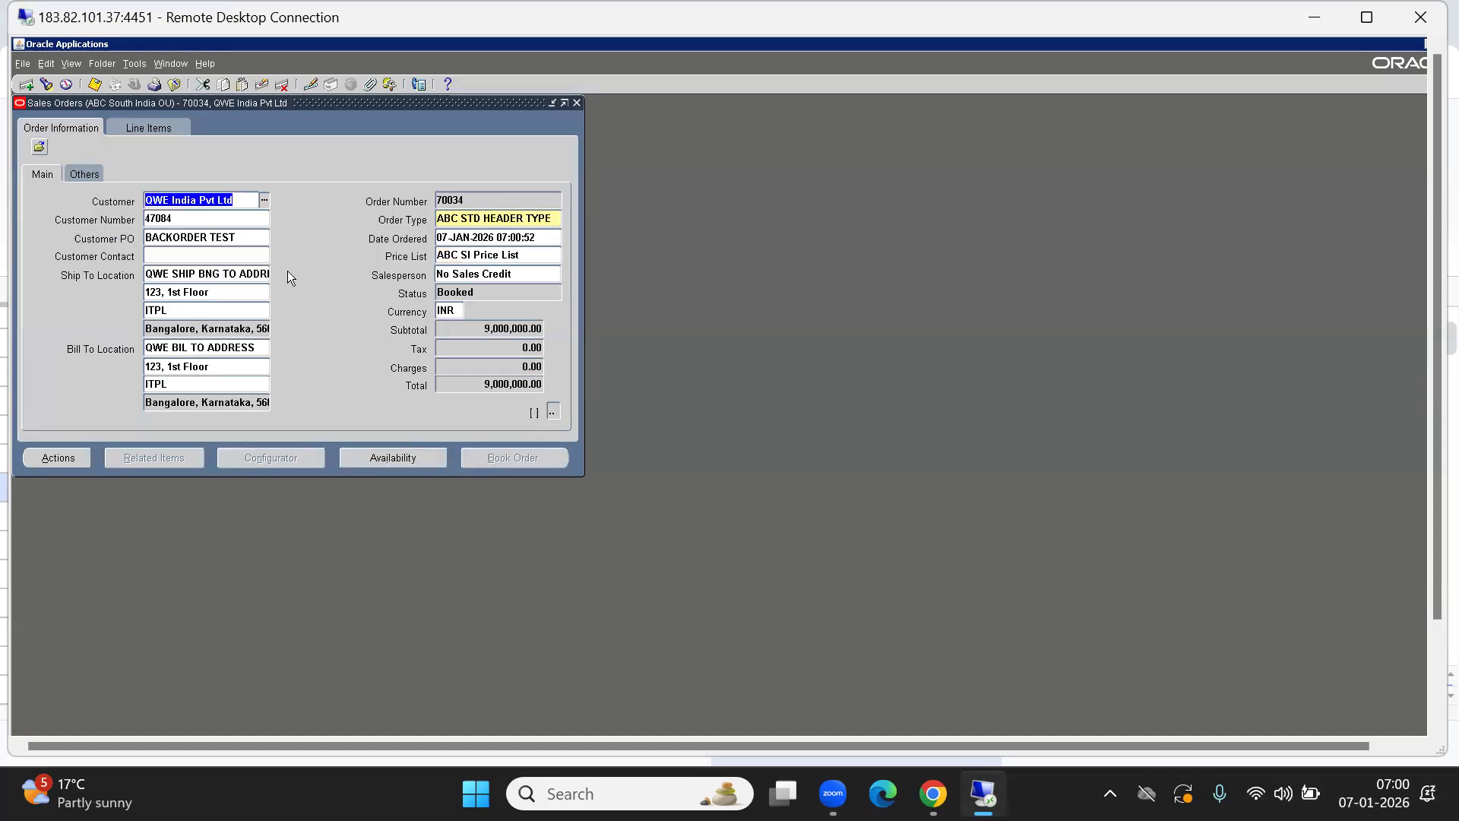
Check the line's availability showing 100 reservable, then close order 70034's form.
click(149, 128)
click(382, 457)
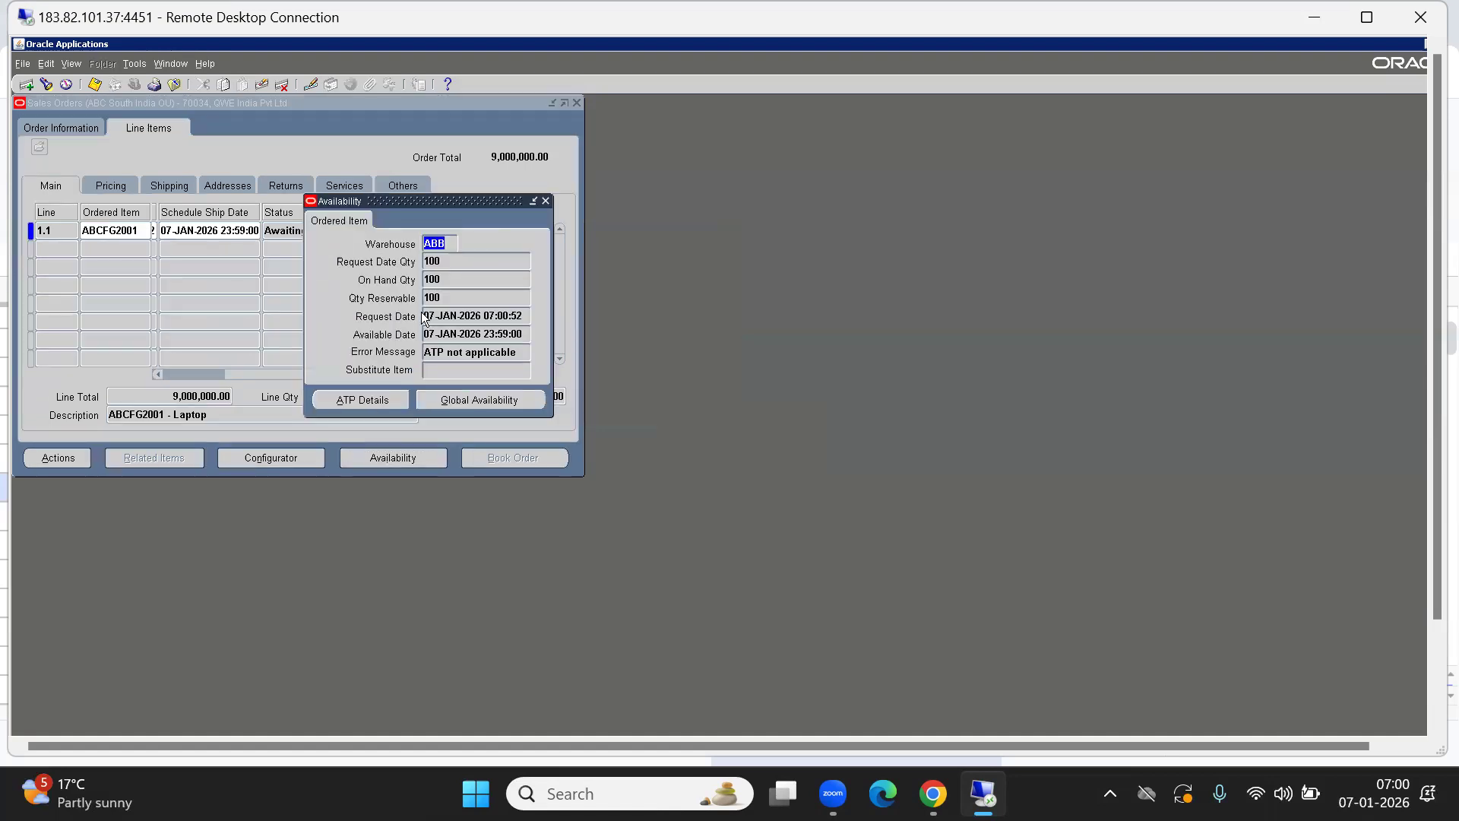
click(450, 295)
key(alt+f)
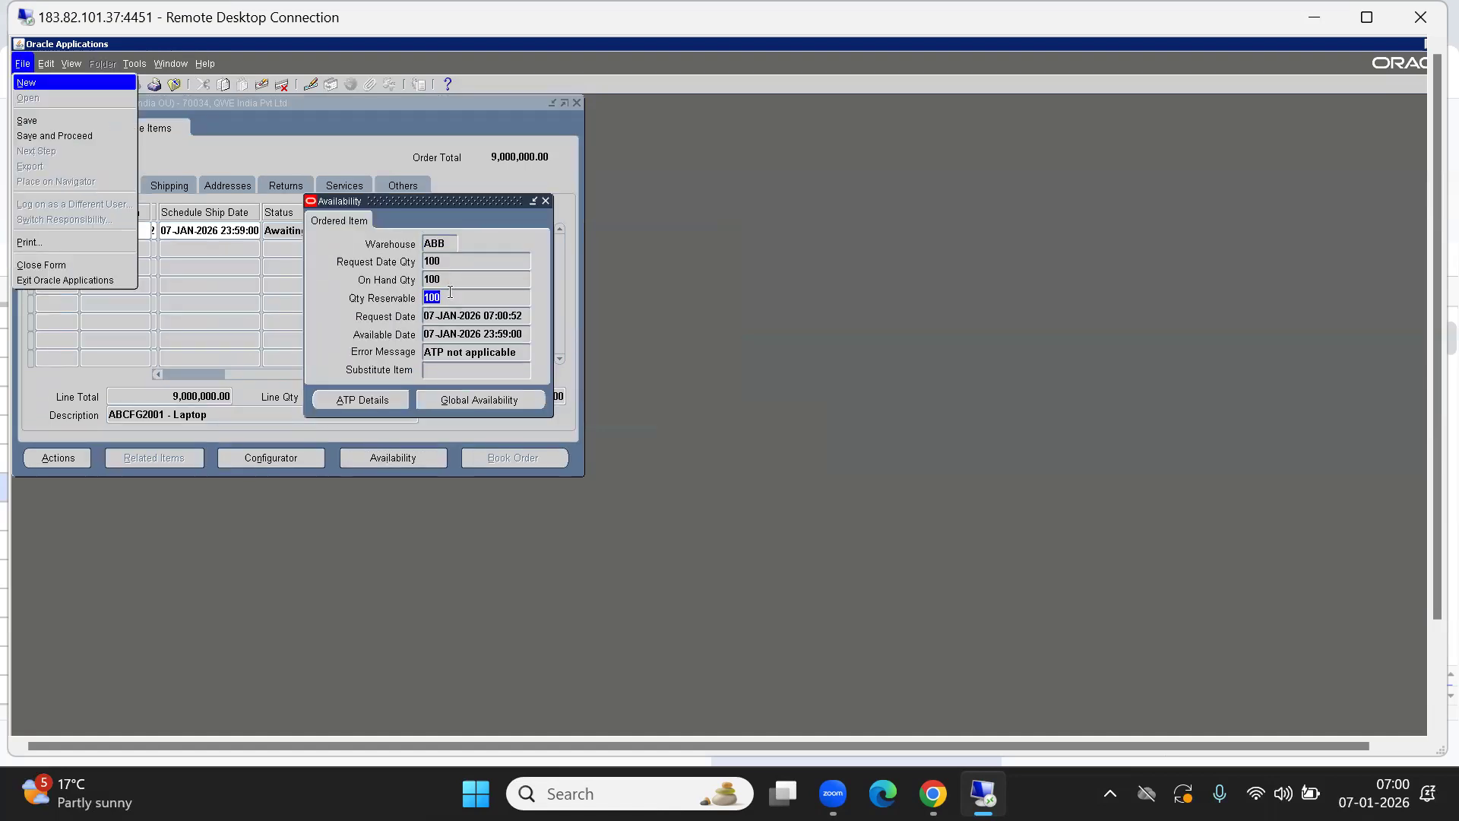
click(235, 160)
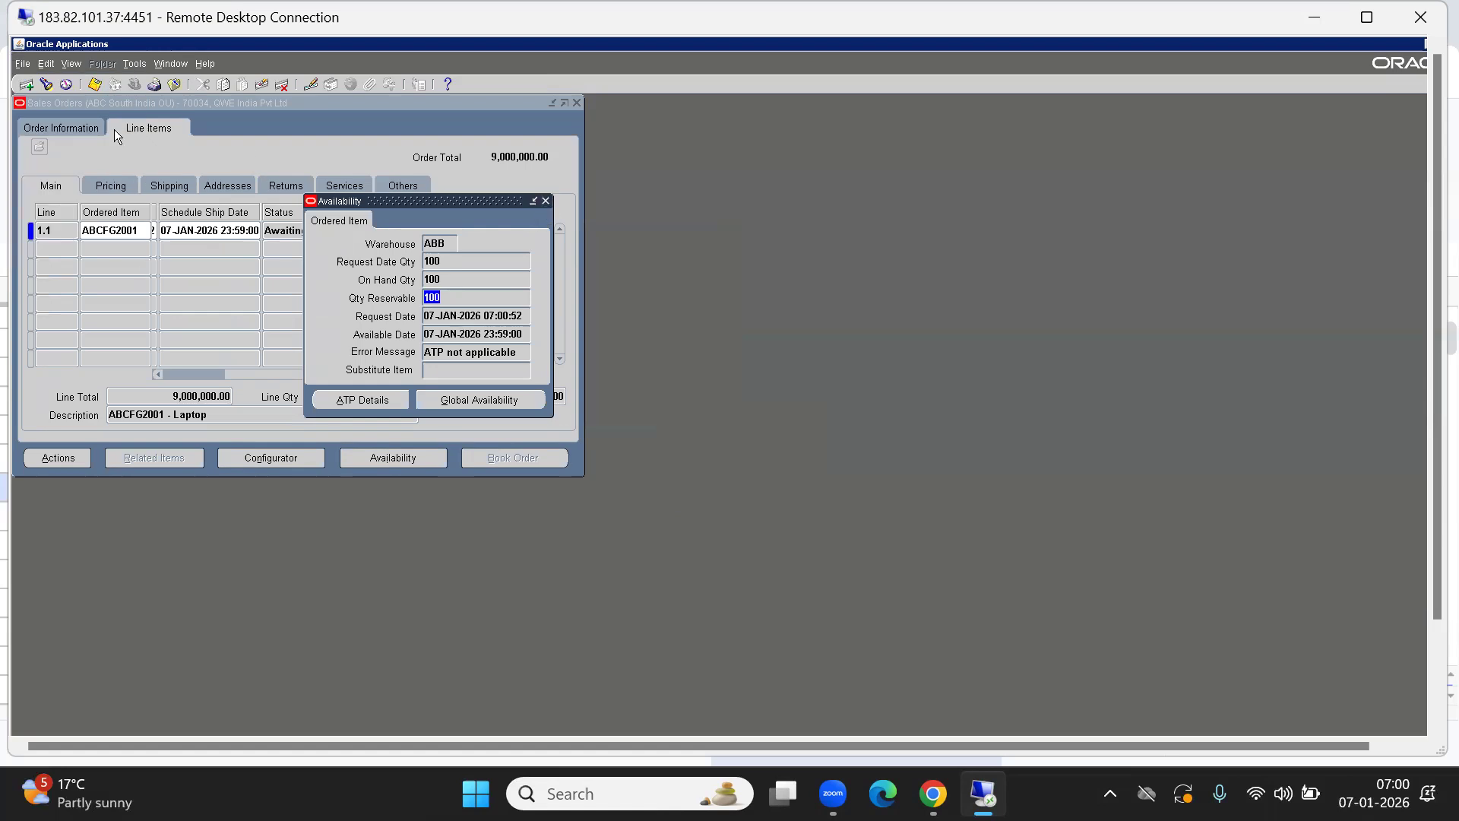
click(78, 125)
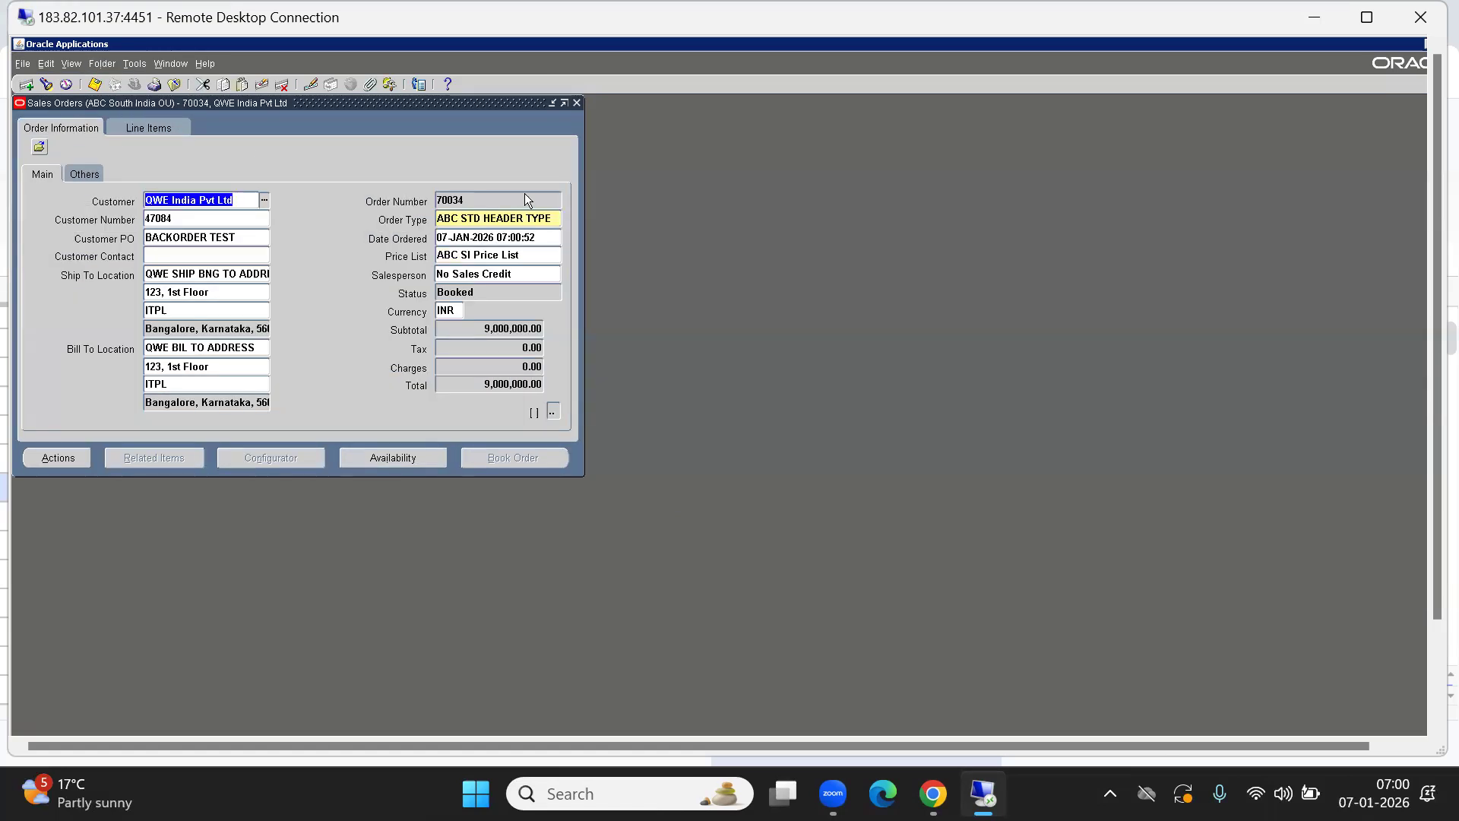
click(524, 196)
key(alt+f)
key(c)
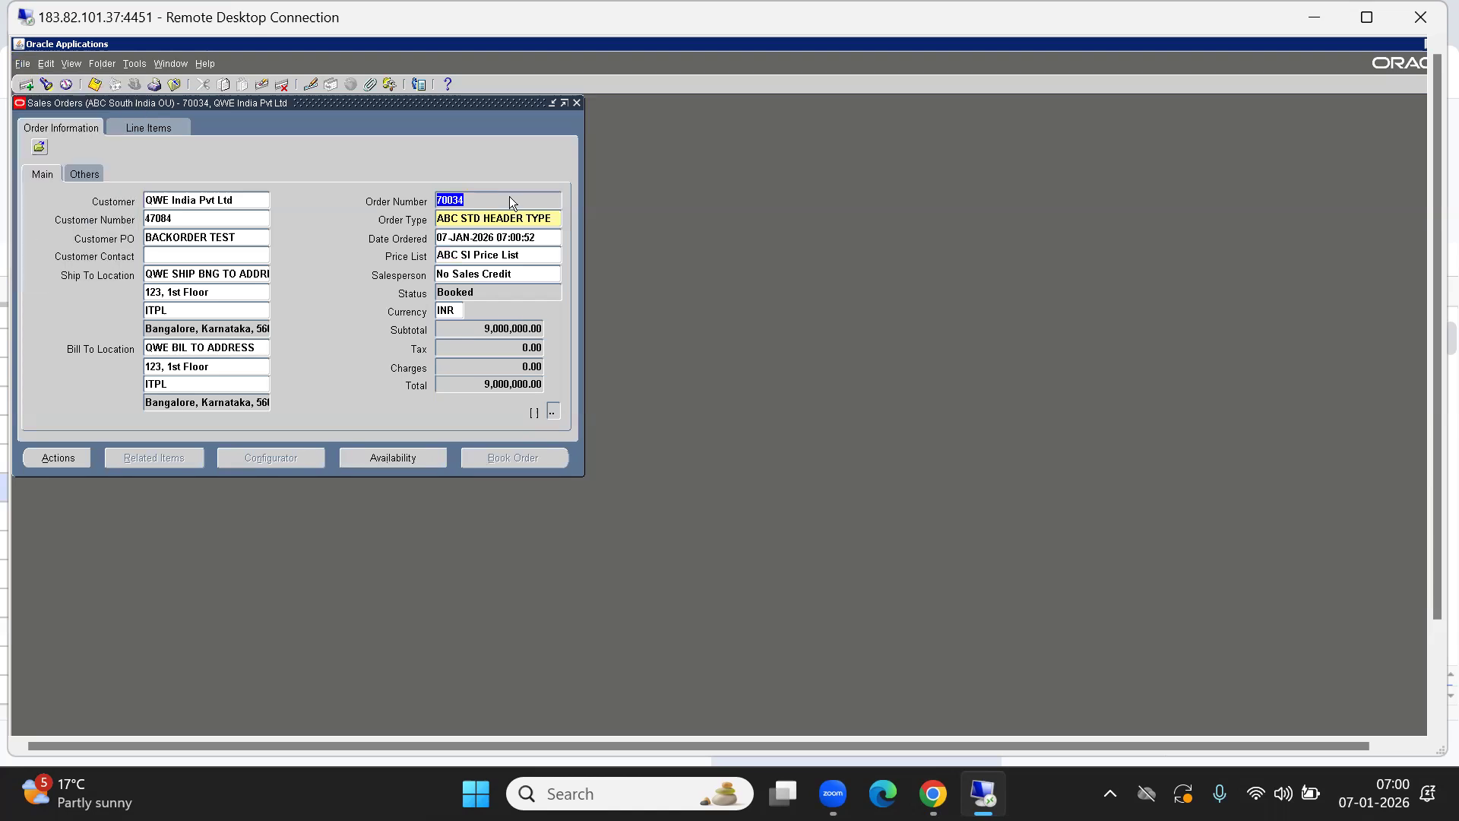
click(53, 323)
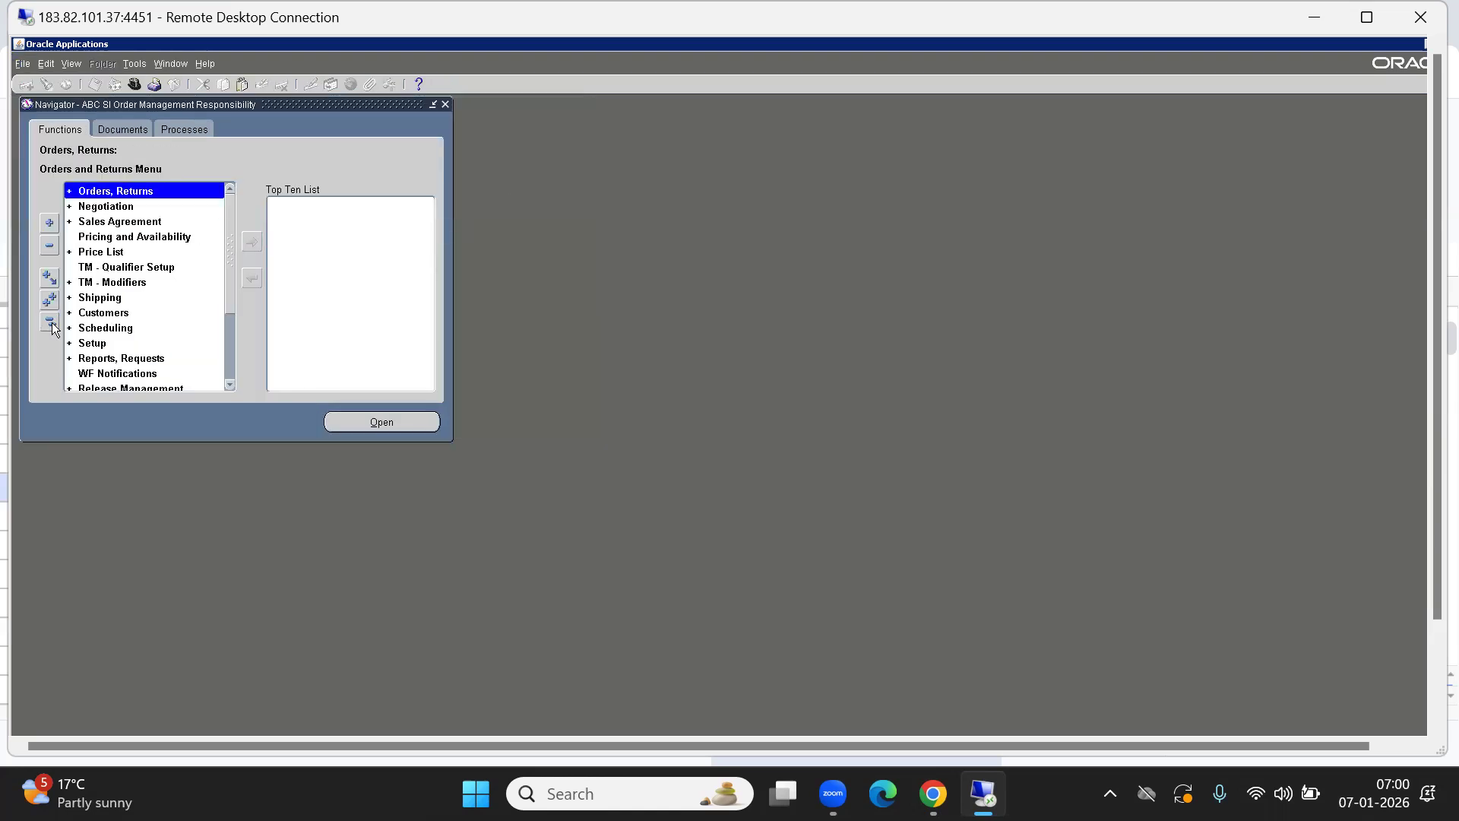
Open Release Sales Orders For Picking with the ABC SI BNG Pick Rel rule.
text(sh)
key(Return)
key(Down)
key(Up)
key(Return)
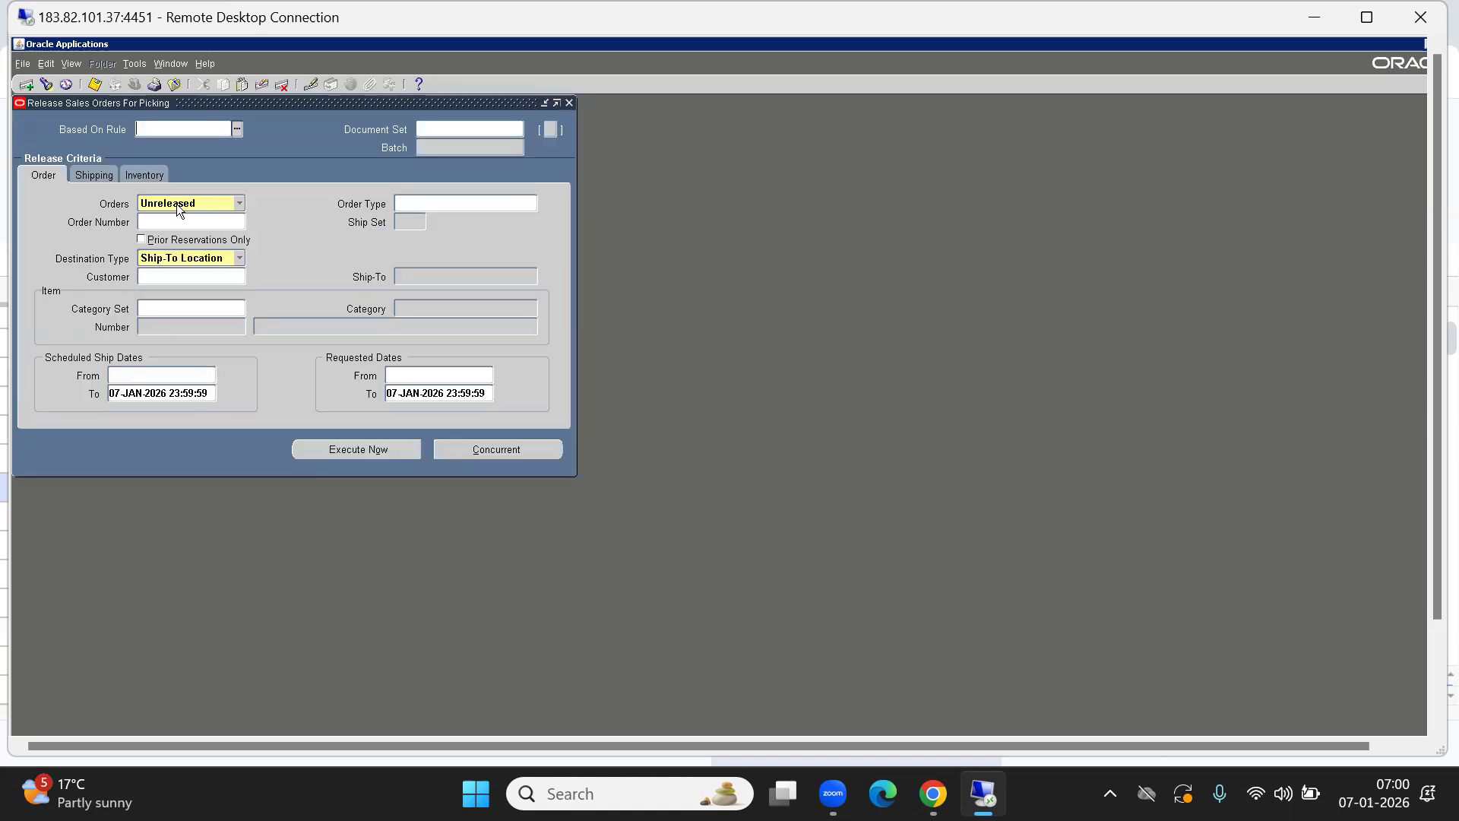
text(ABC)
key(Tab)
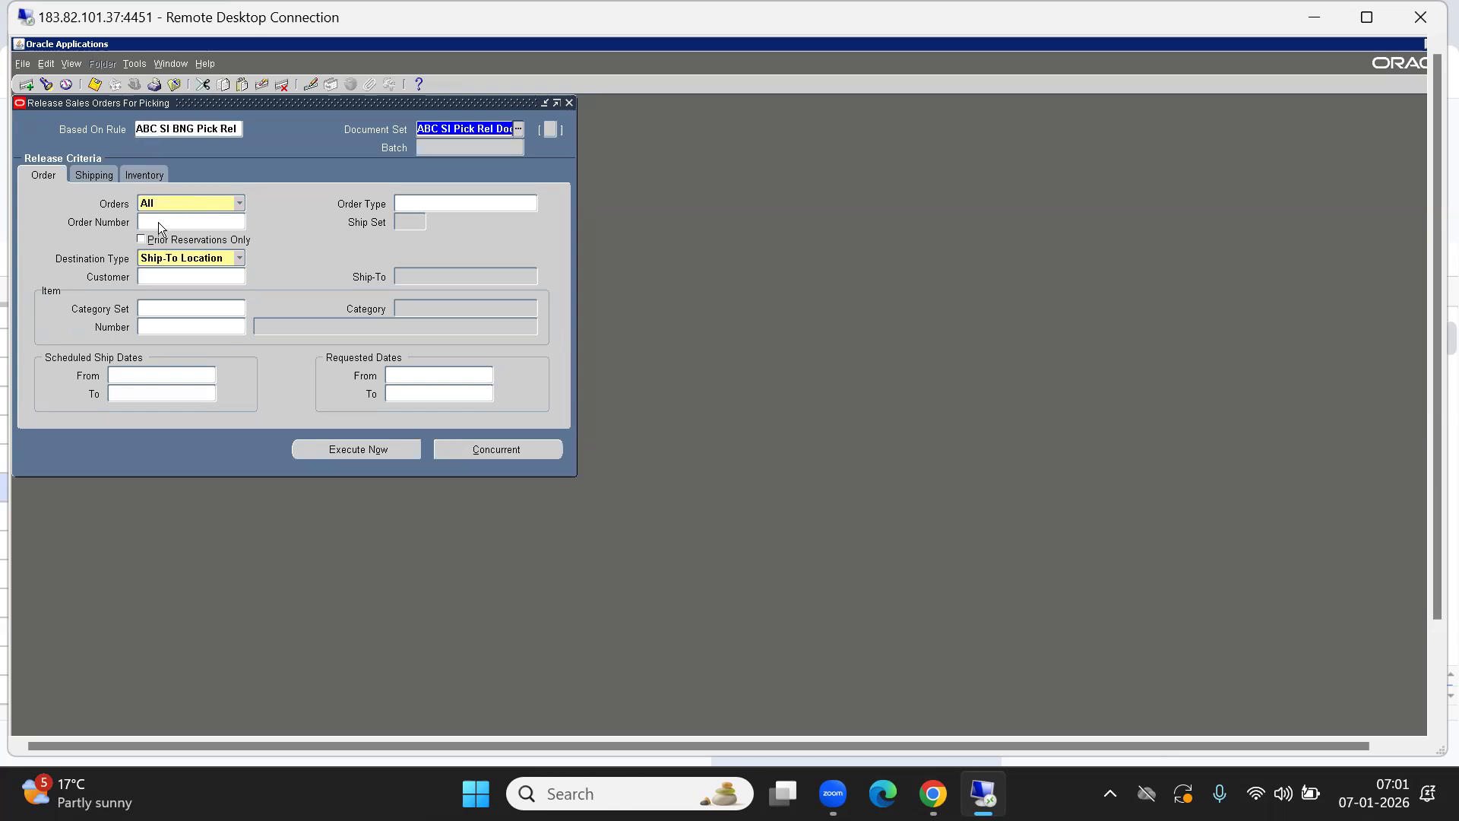
Release order 70034 as a concurrent request and close the release form.
click(158, 222)
text(70034)
key(Tab)
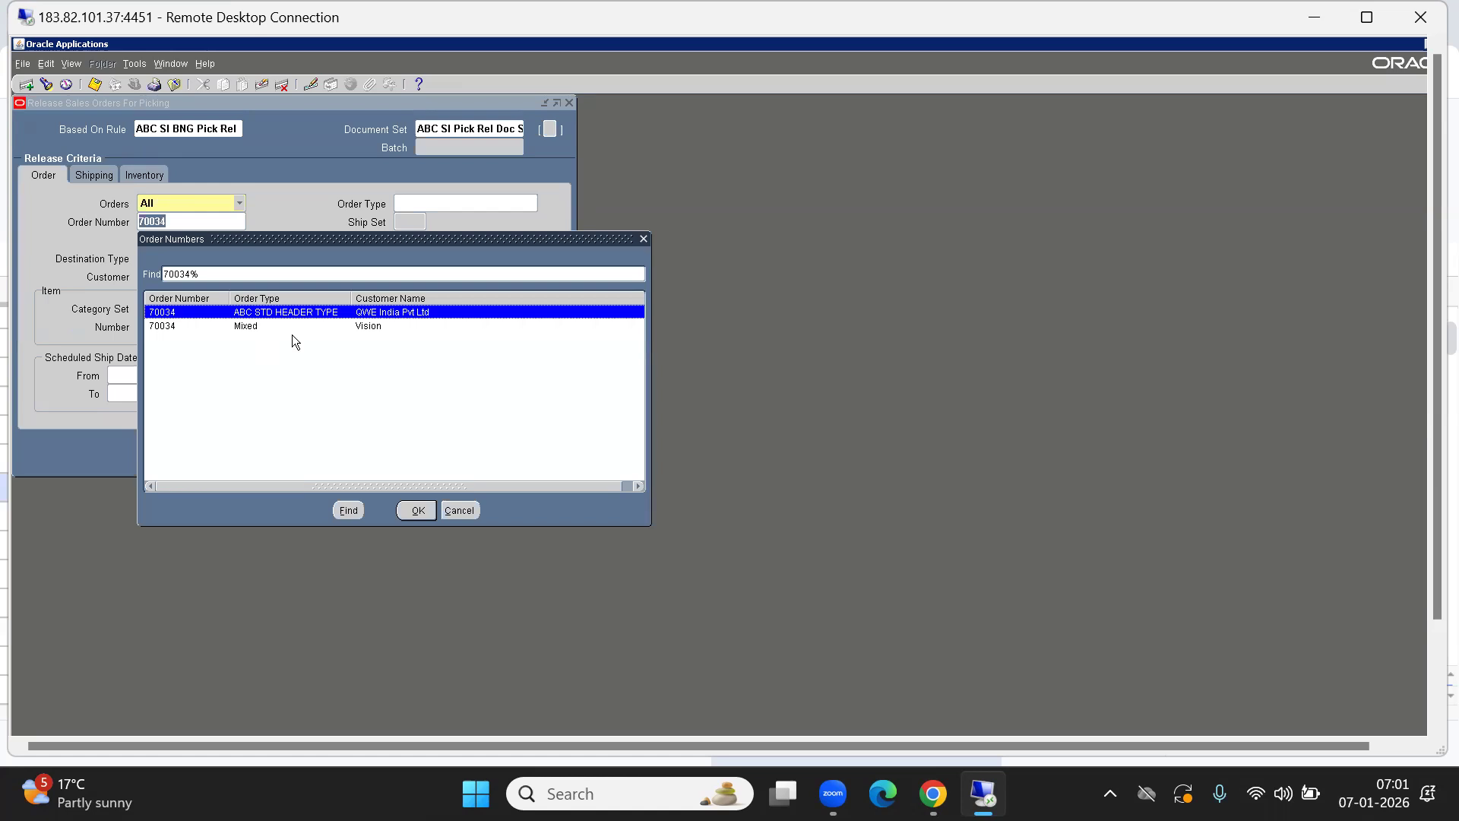
click(428, 515)
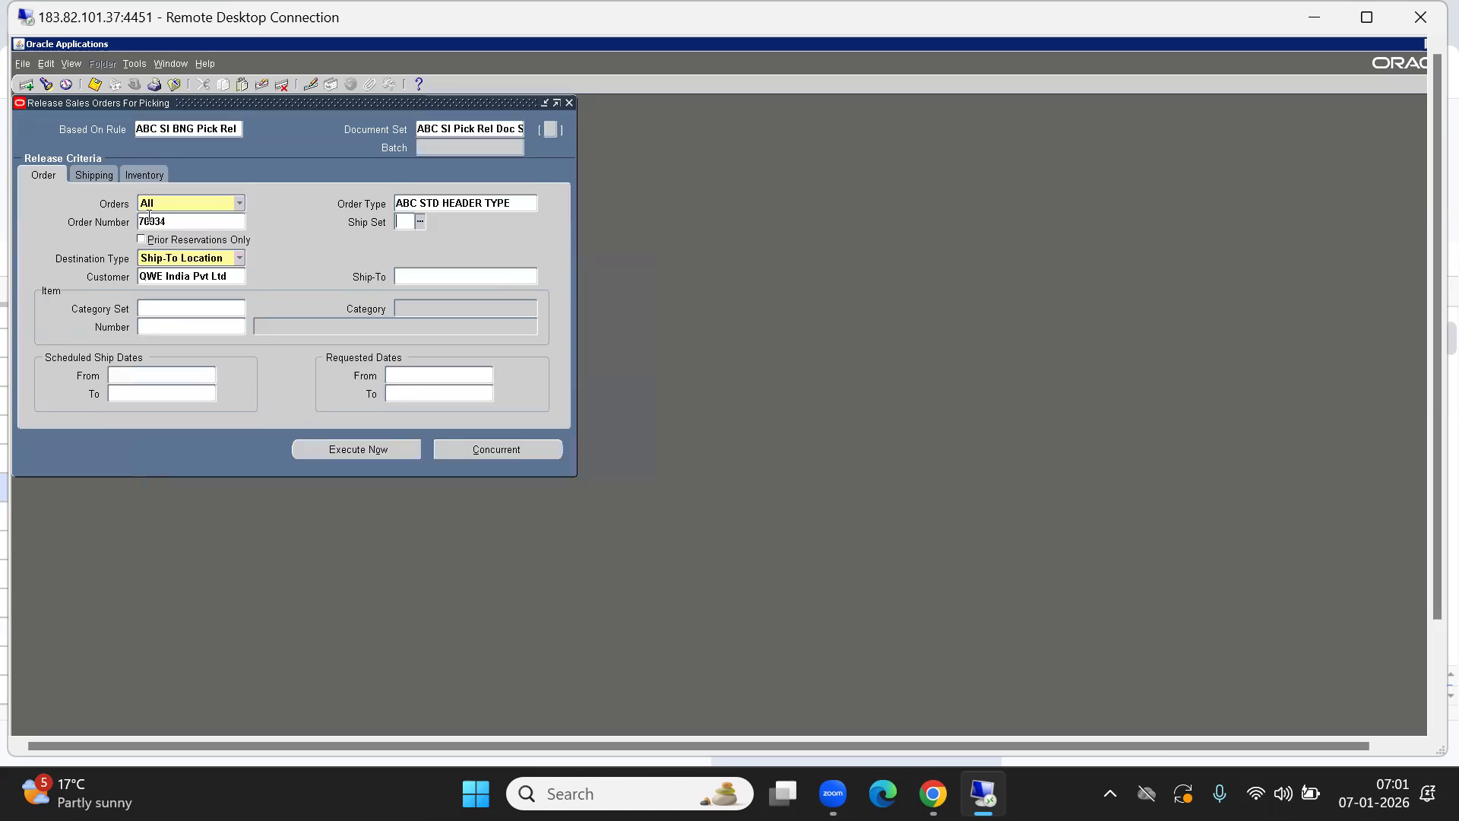
click(160, 176)
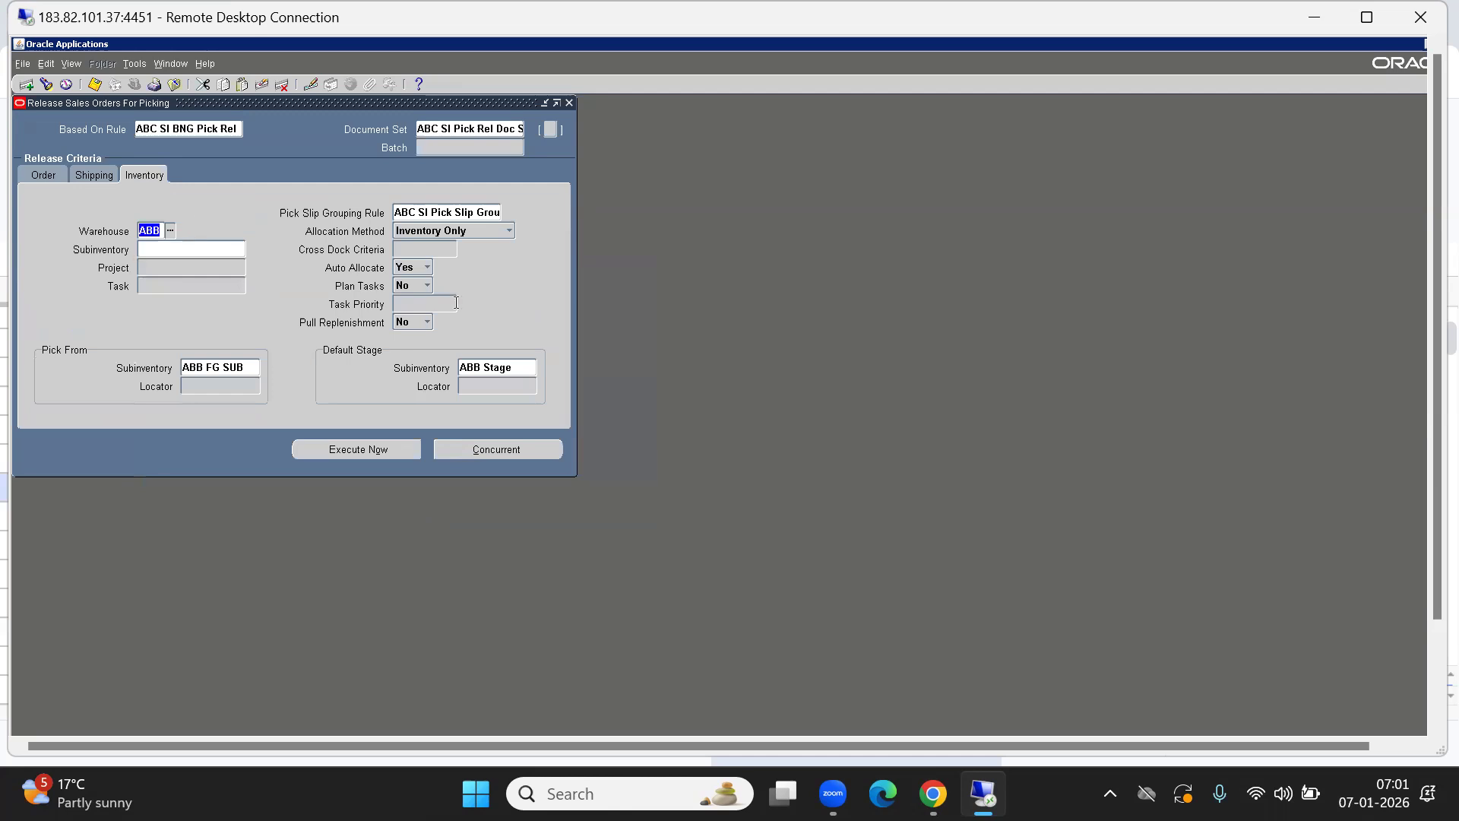
click(86, 175)
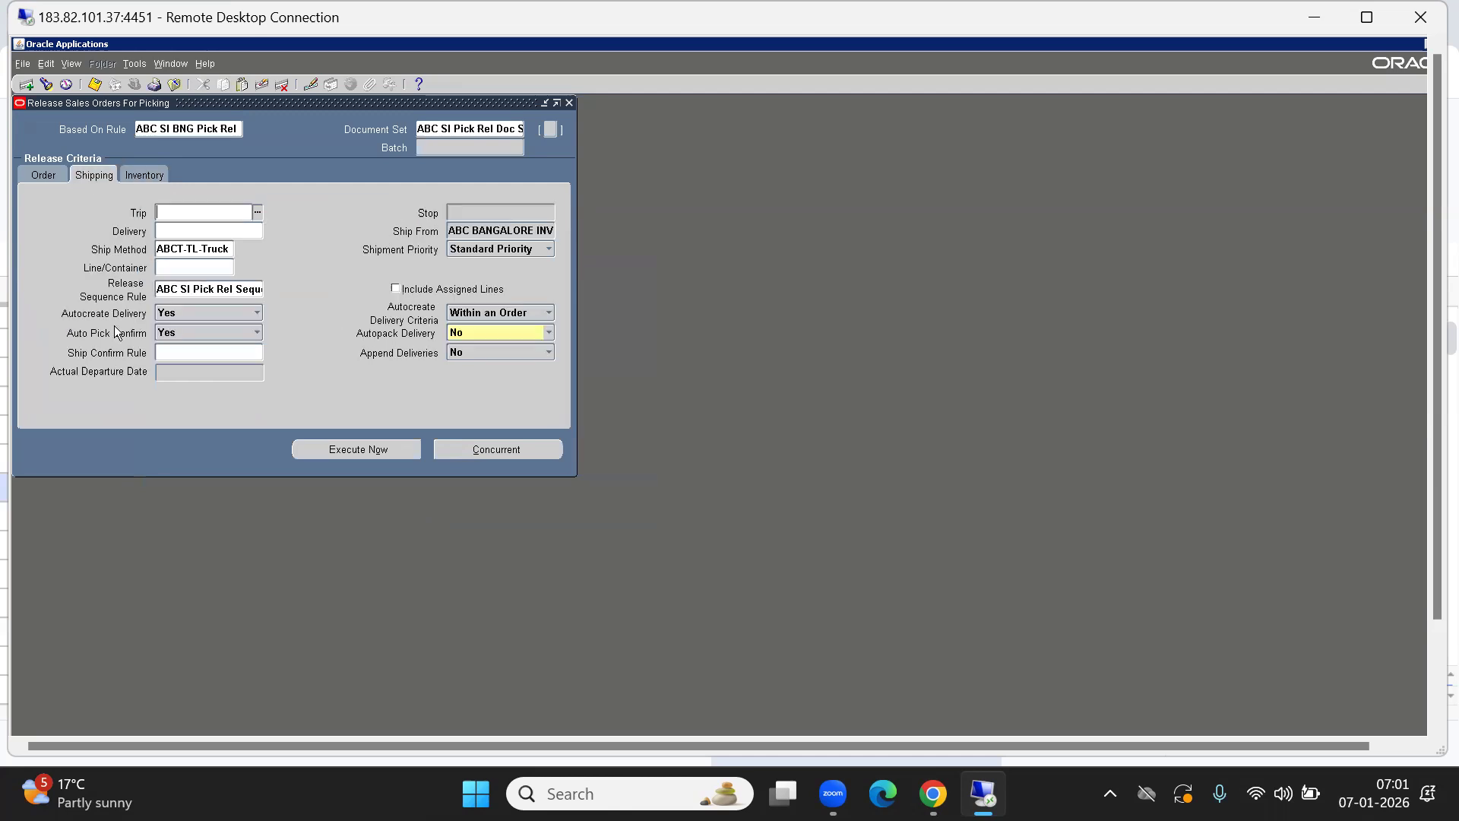
click(488, 449)
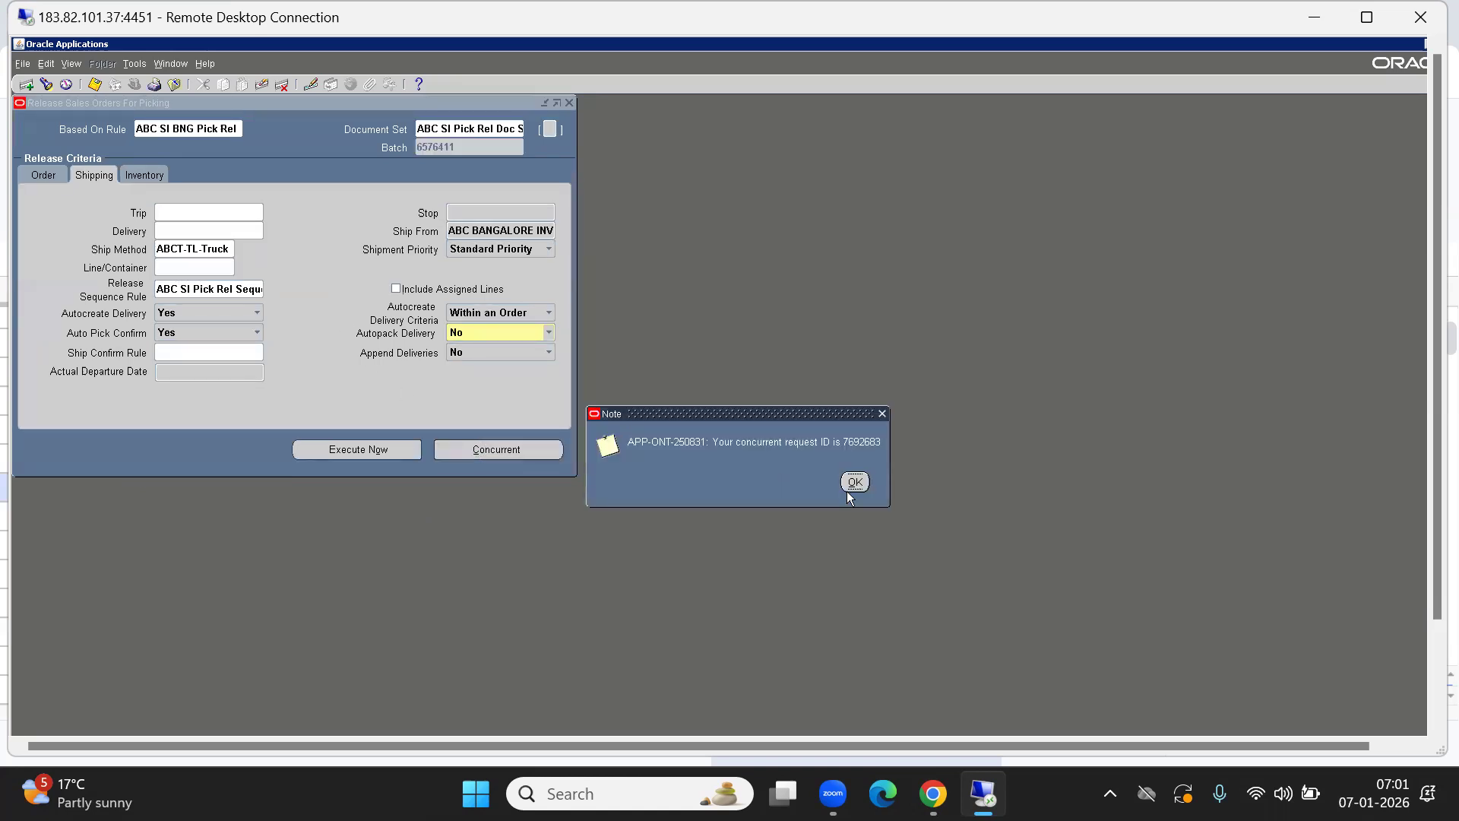
click(848, 488)
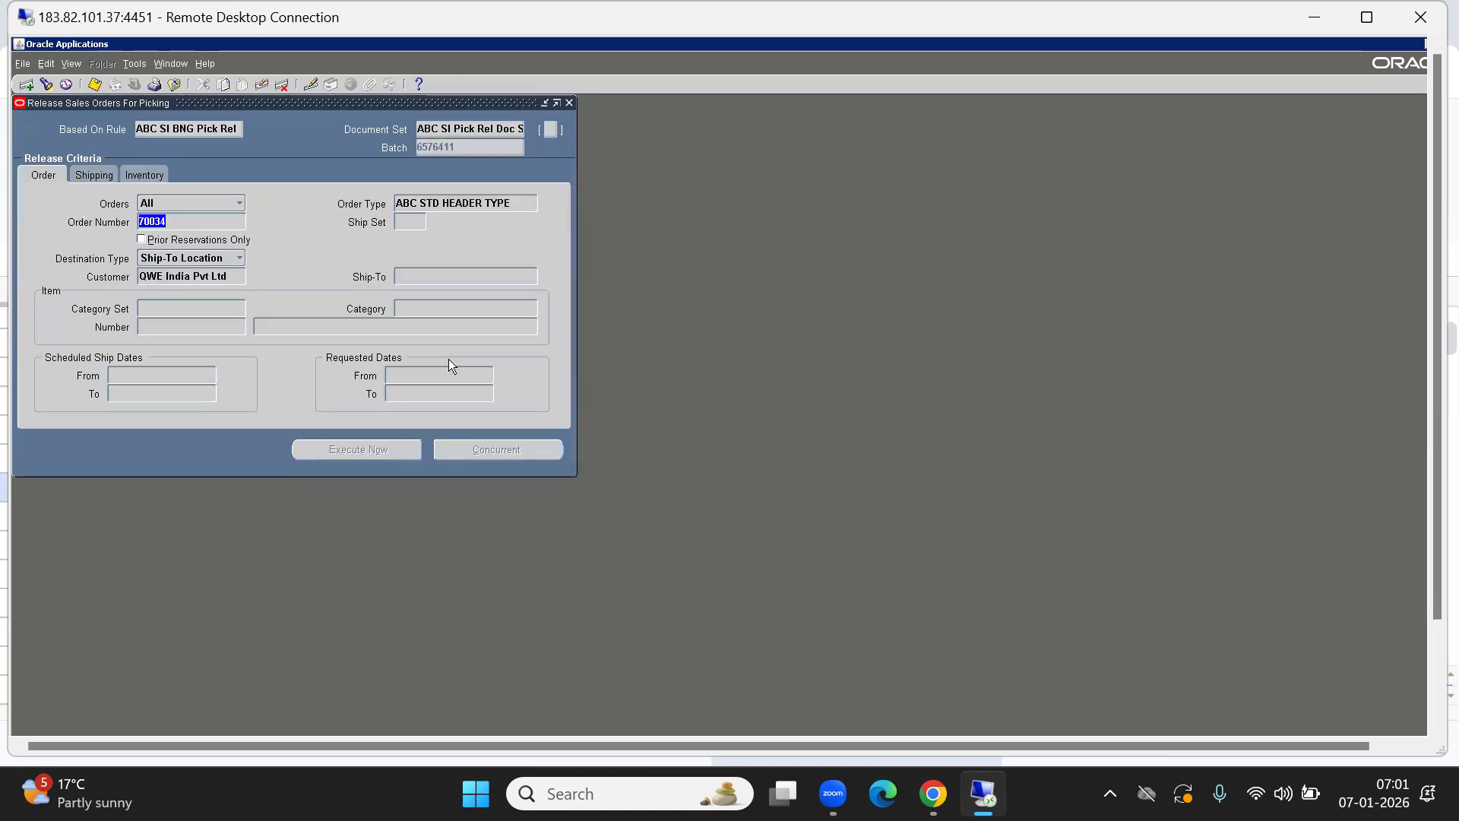
key(F4)
key(Down)
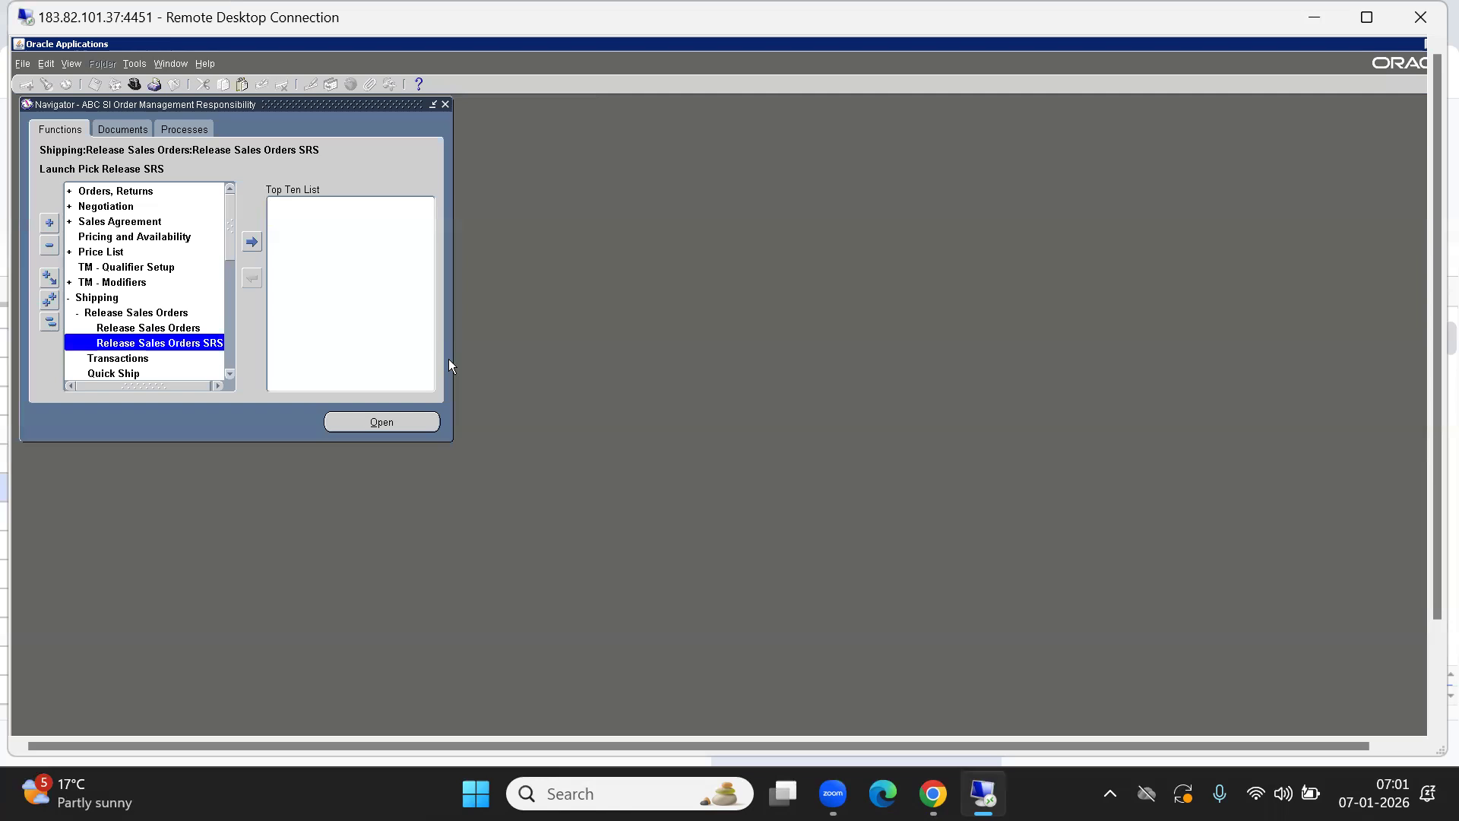
Search Shipping Transactions for order 70034 lines in organization ABB, clearing the line status filter.
key(Down)
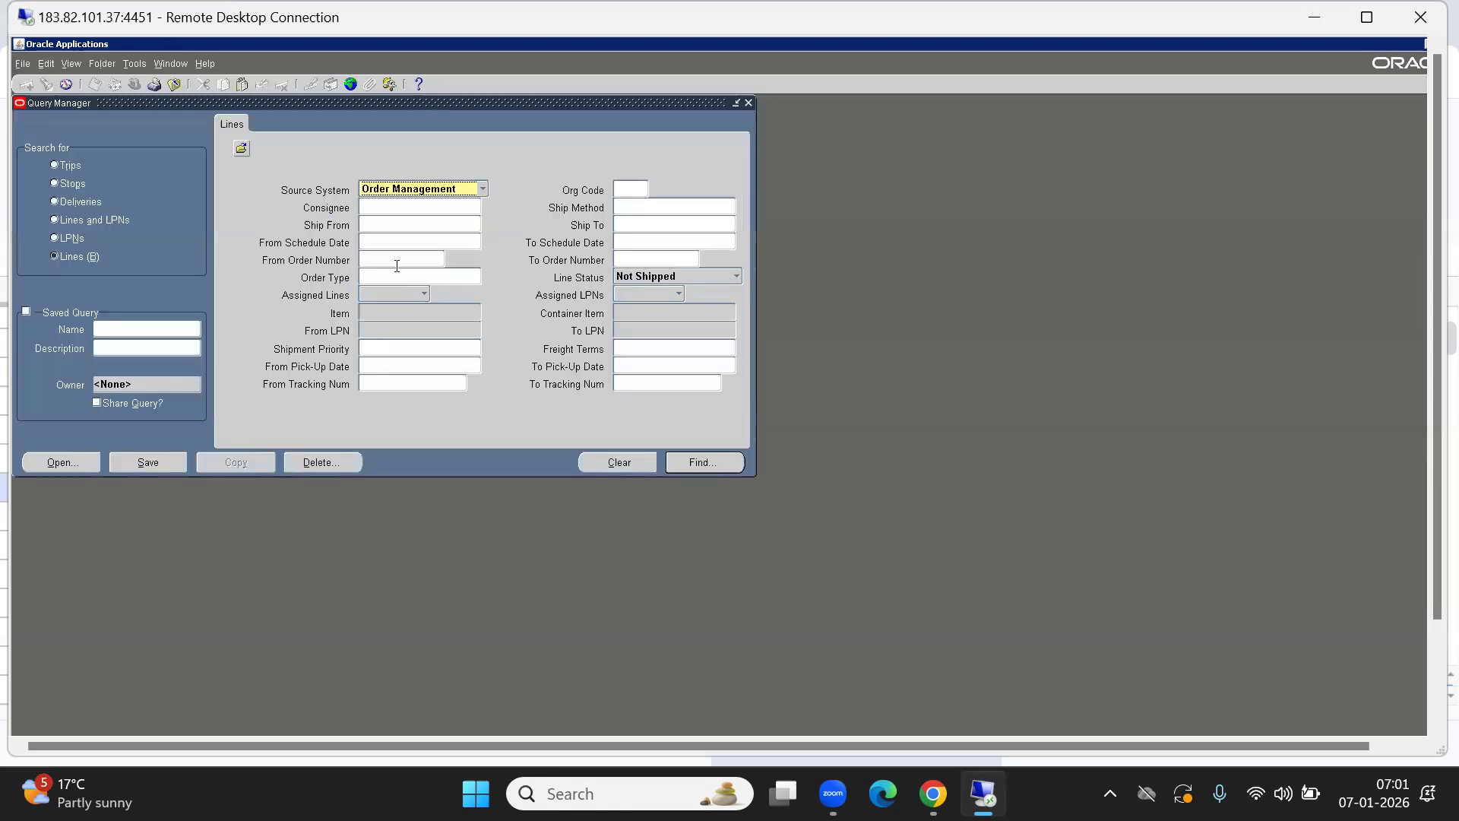
click(373, 262)
text(70034)
key(Tab)
key(Tab)
key(BackSpace)
key(alt+i)
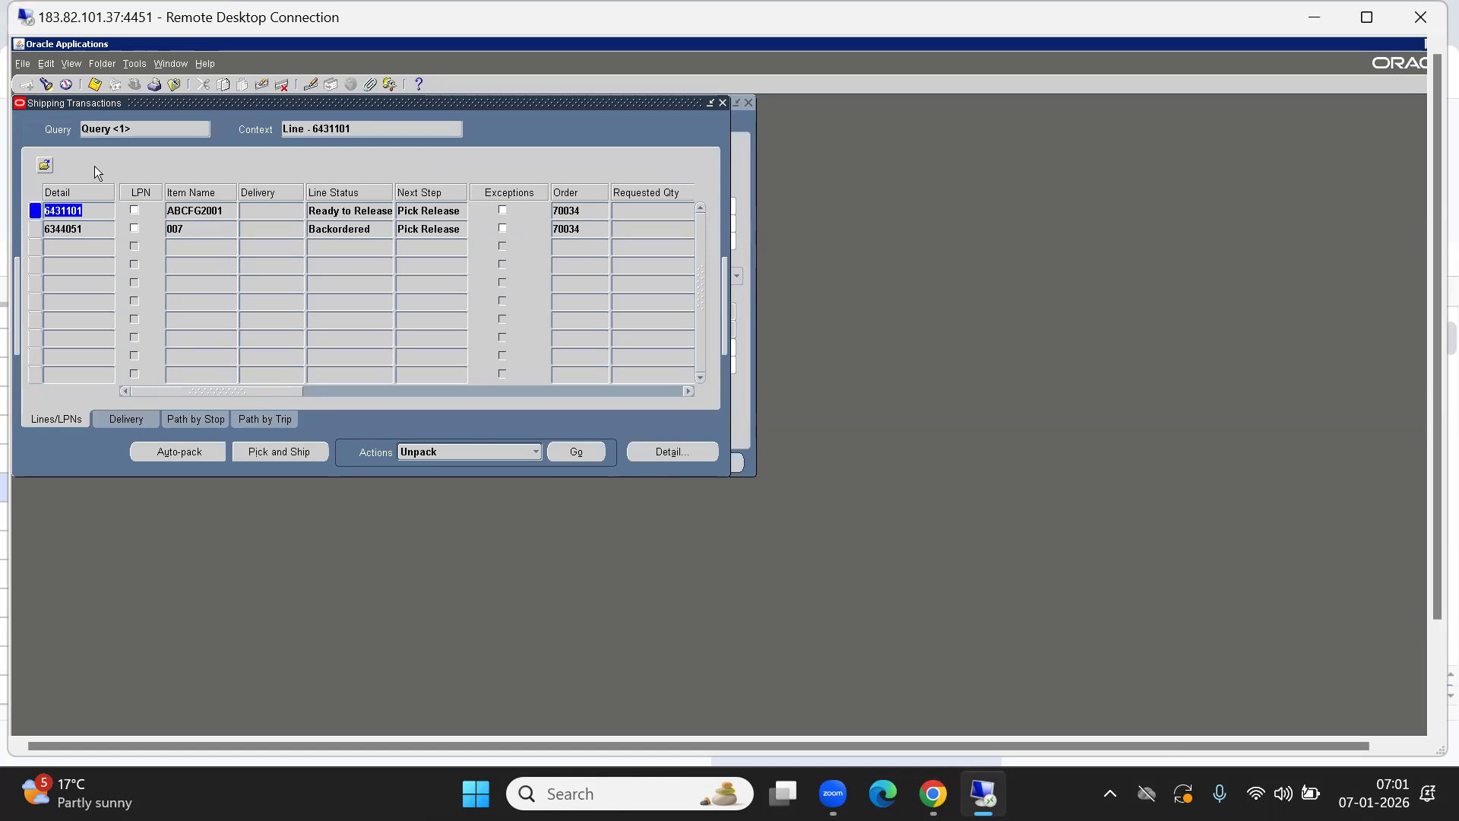
click(47, 84)
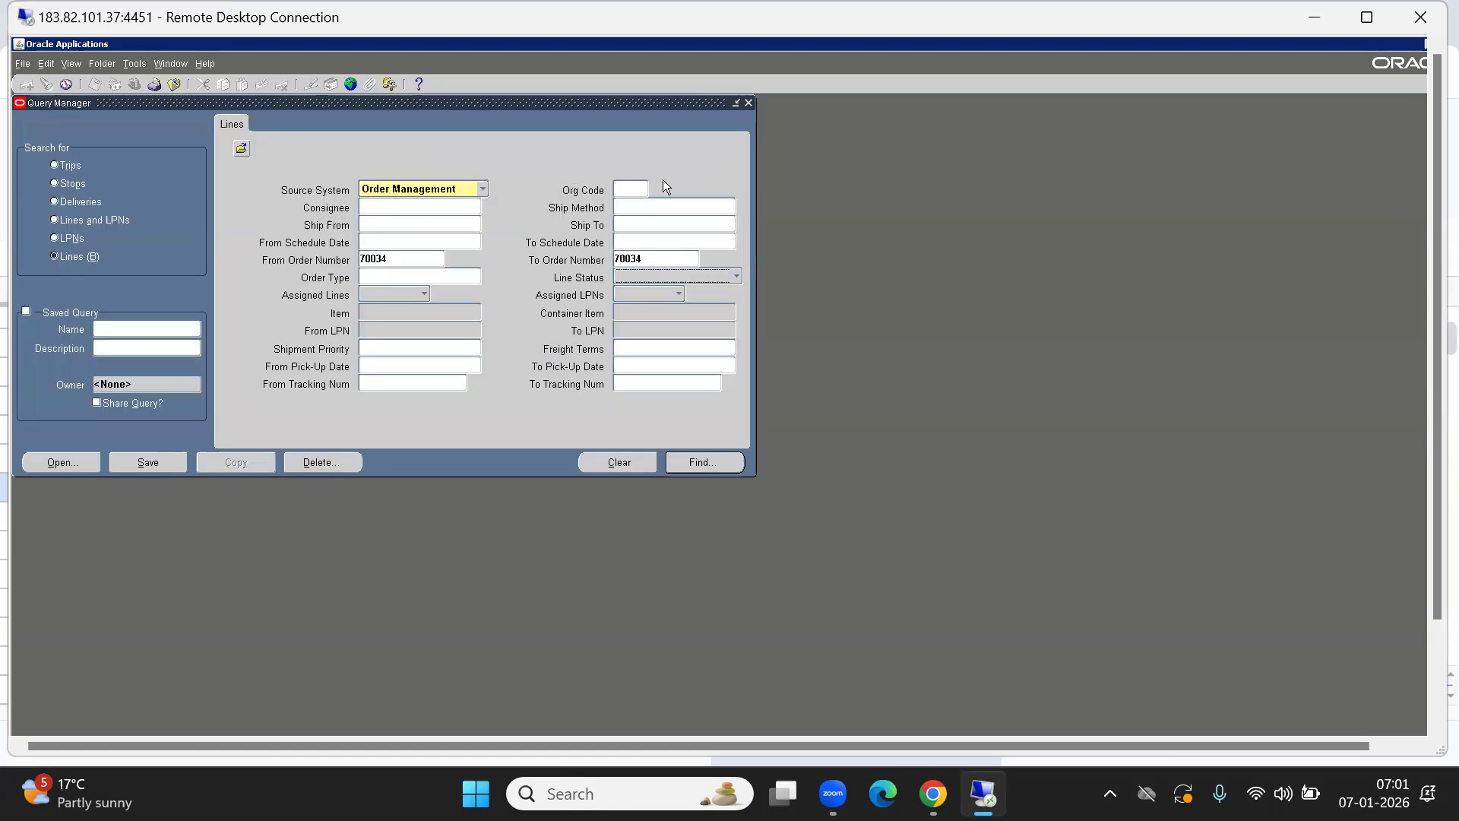
click(641, 186)
text(ABB)
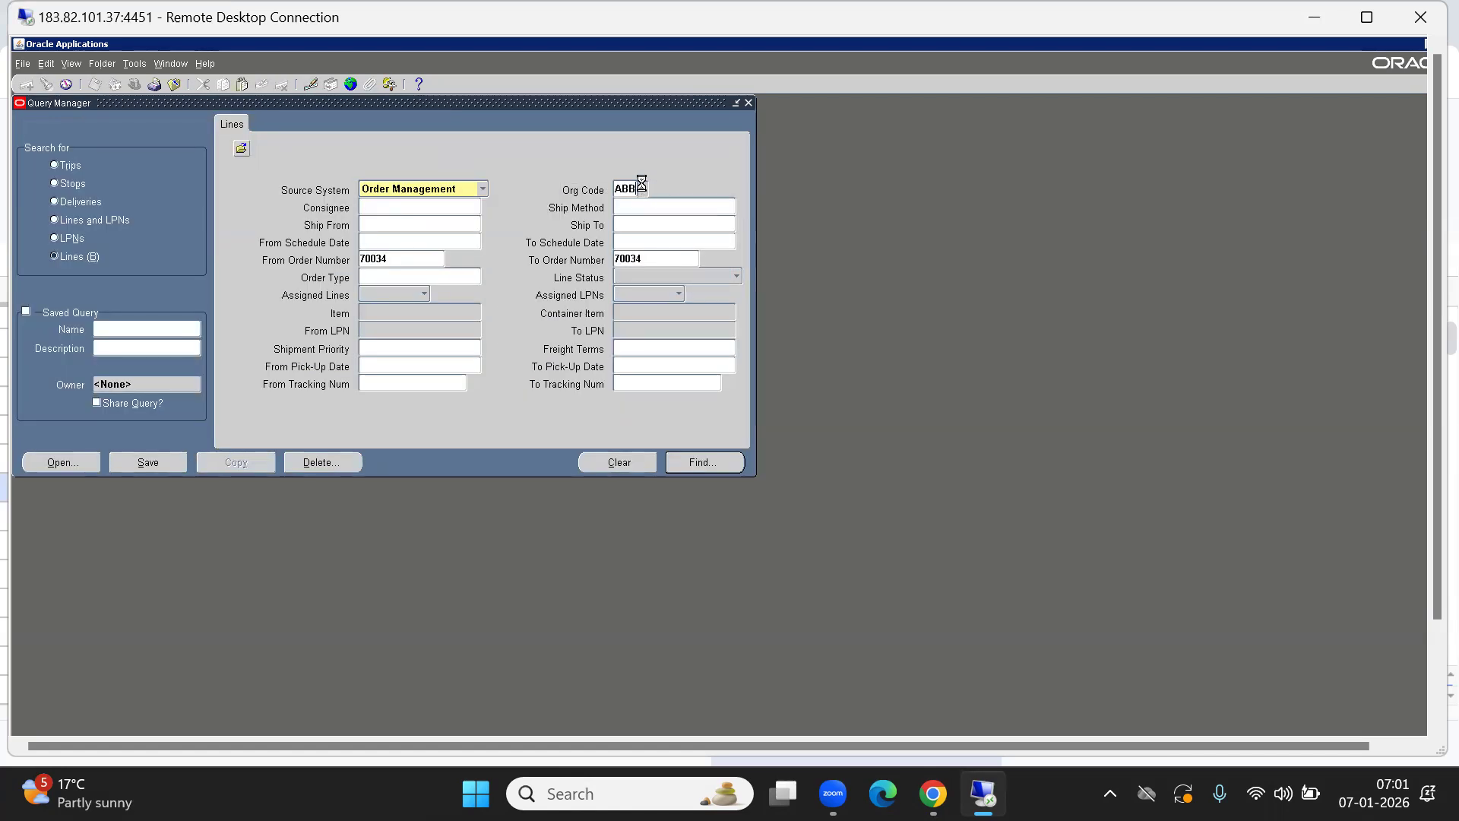
key(Return)
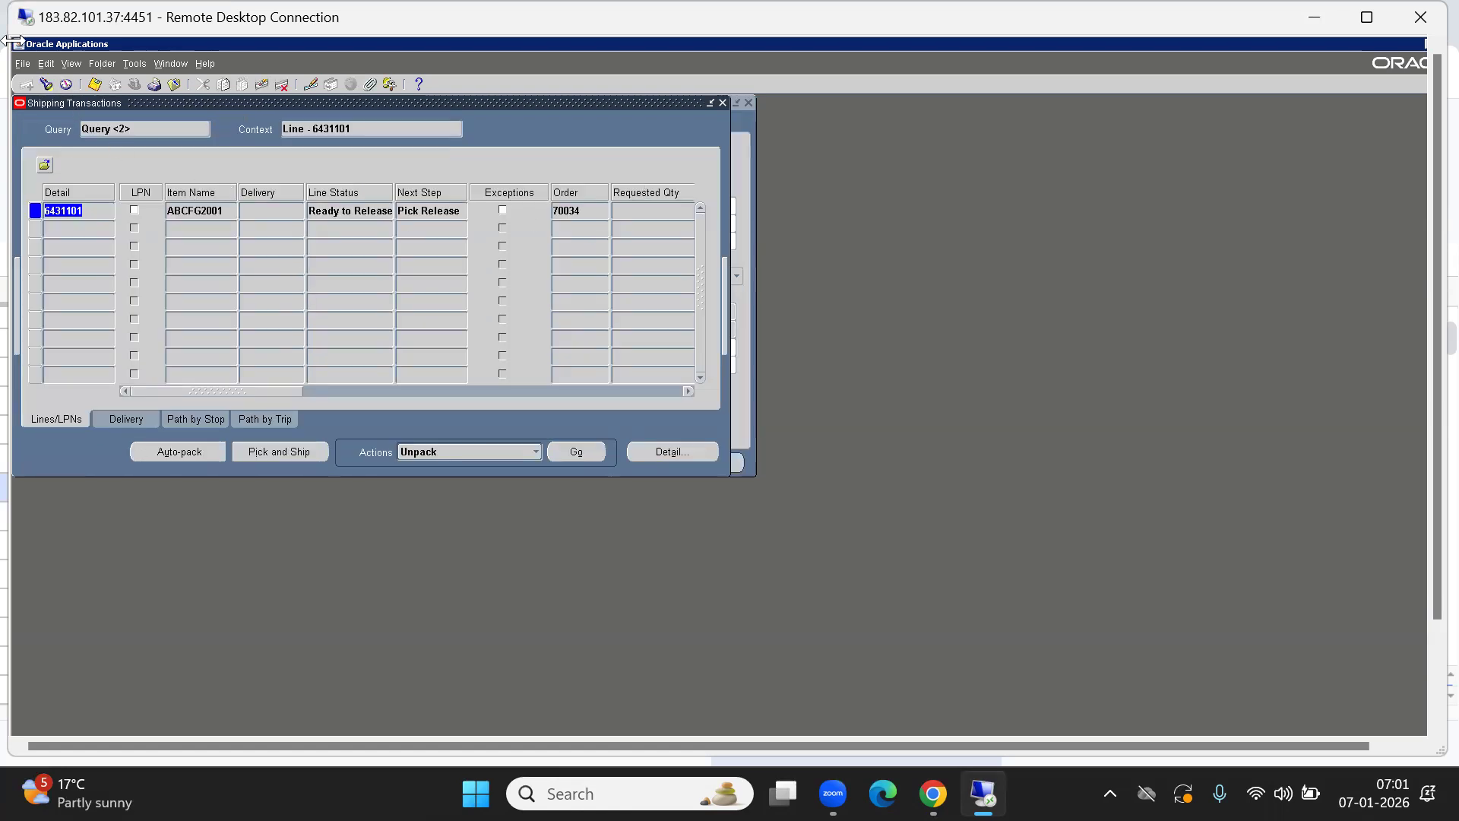
Rerun the search until line 6431101 shows Staged/Pick Confirmed.
click(45, 84)
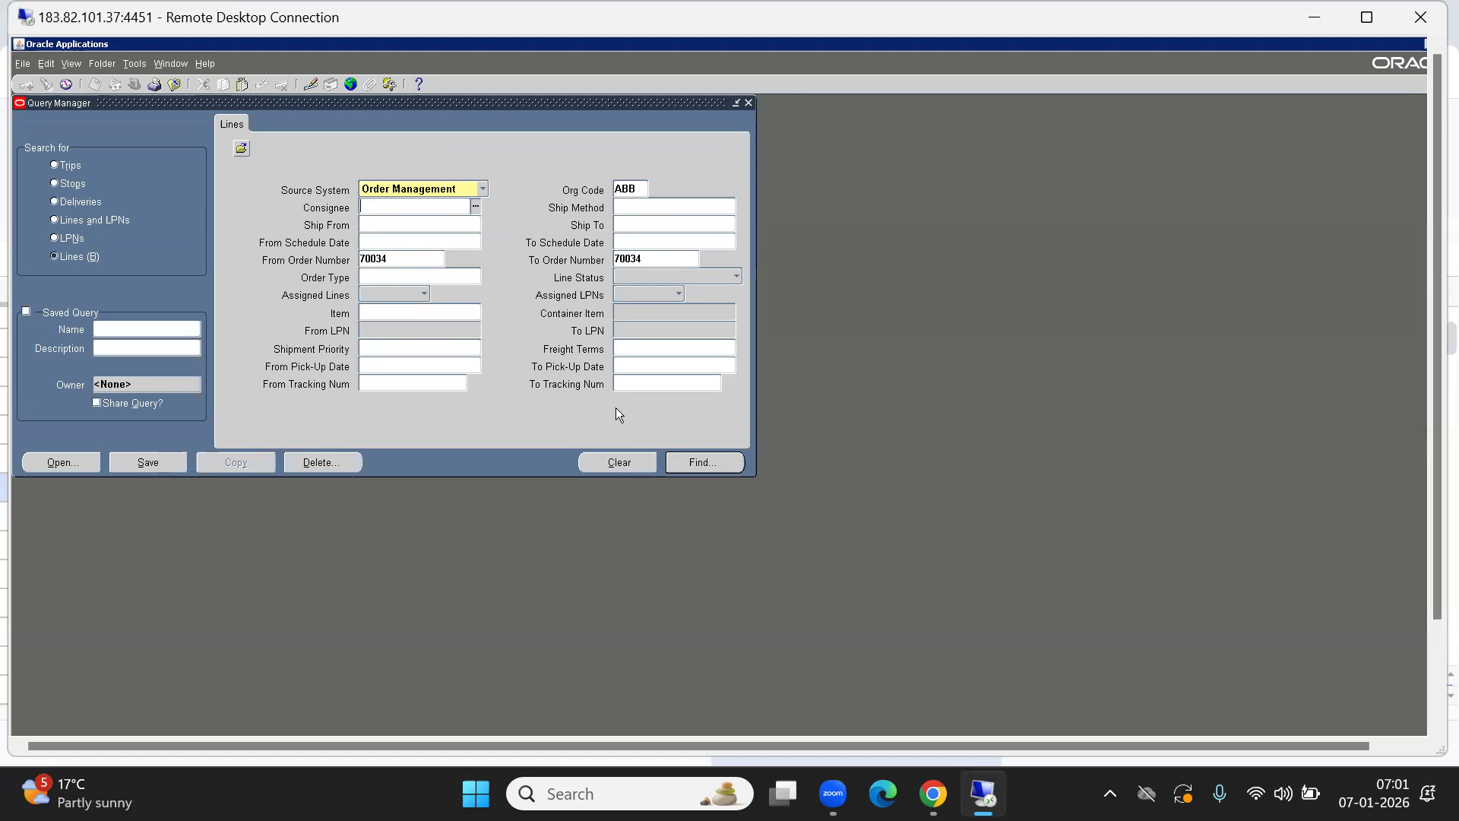
click(700, 462)
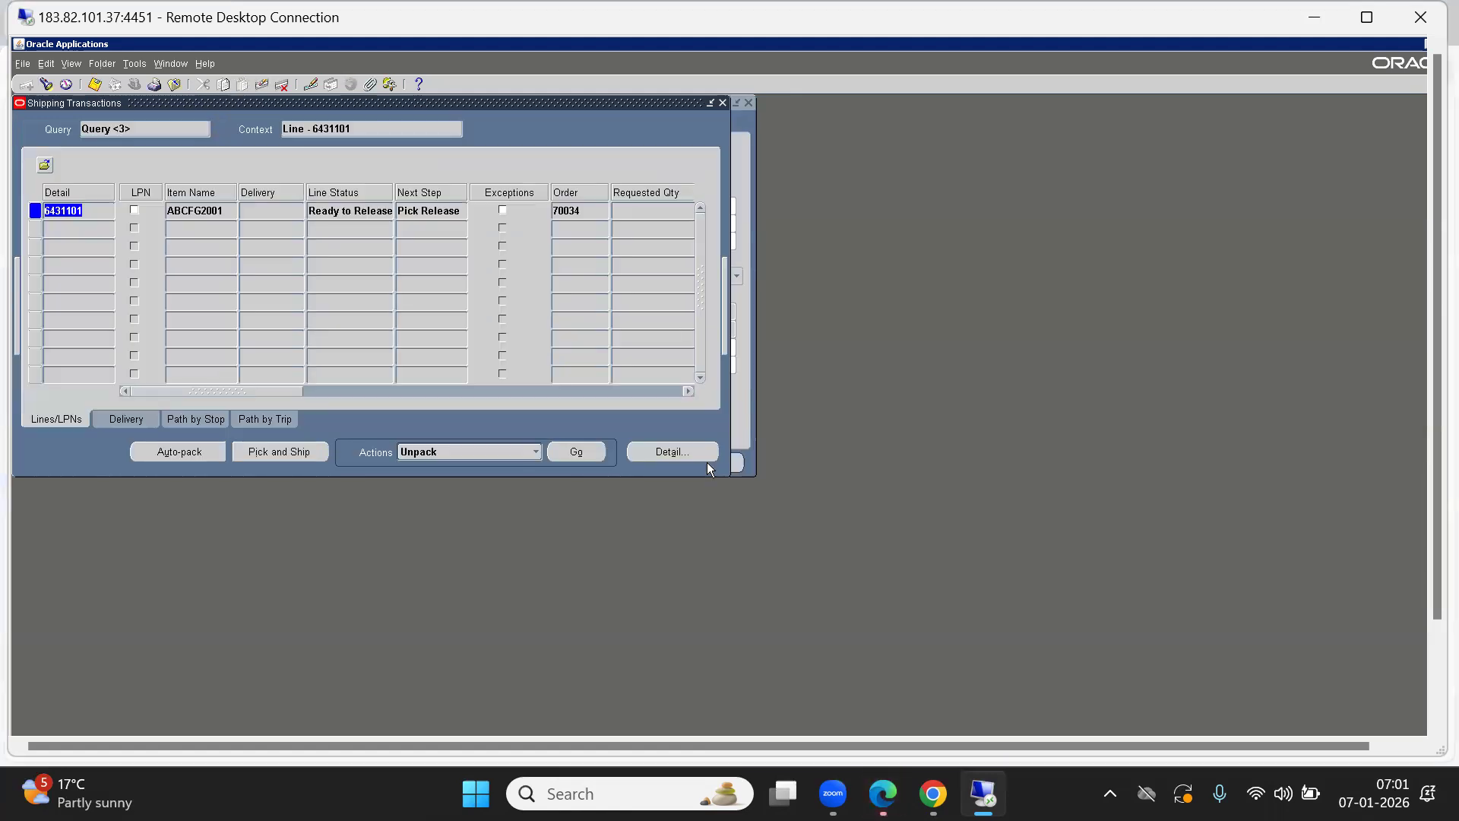
click(334, 212)
click(46, 85)
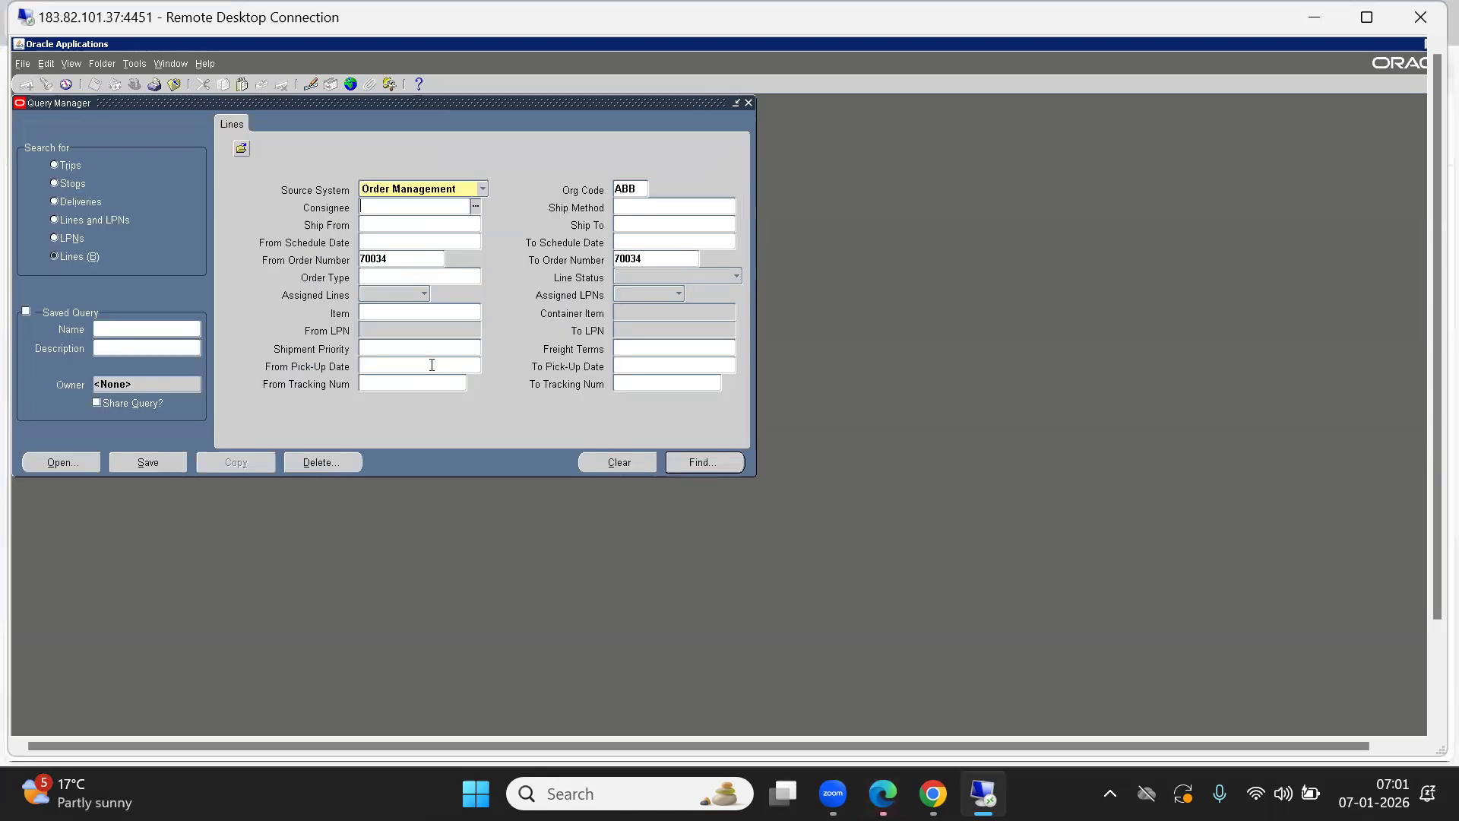
click(700, 462)
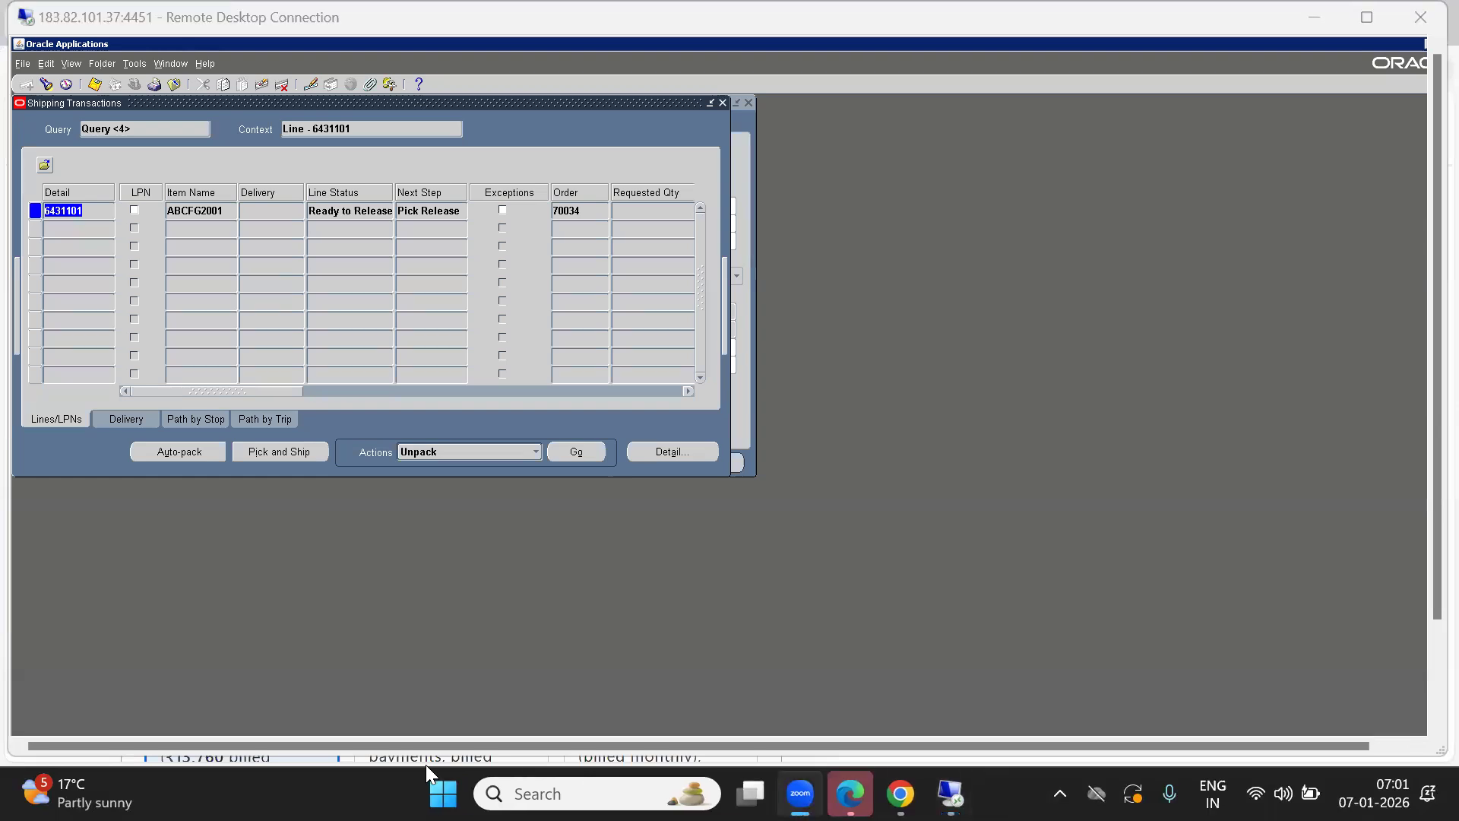
click(418, 439)
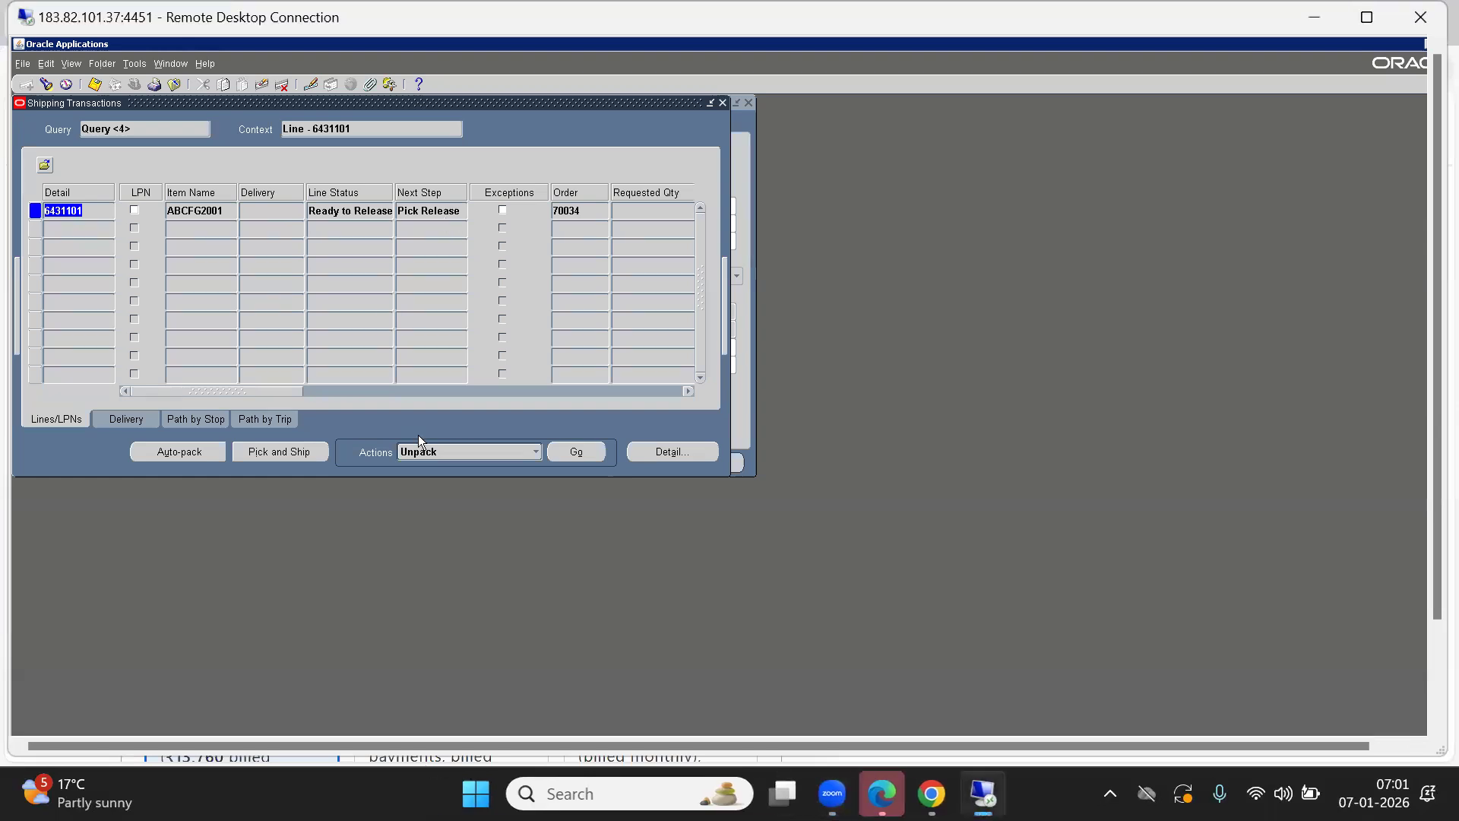
click(47, 87)
click(703, 461)
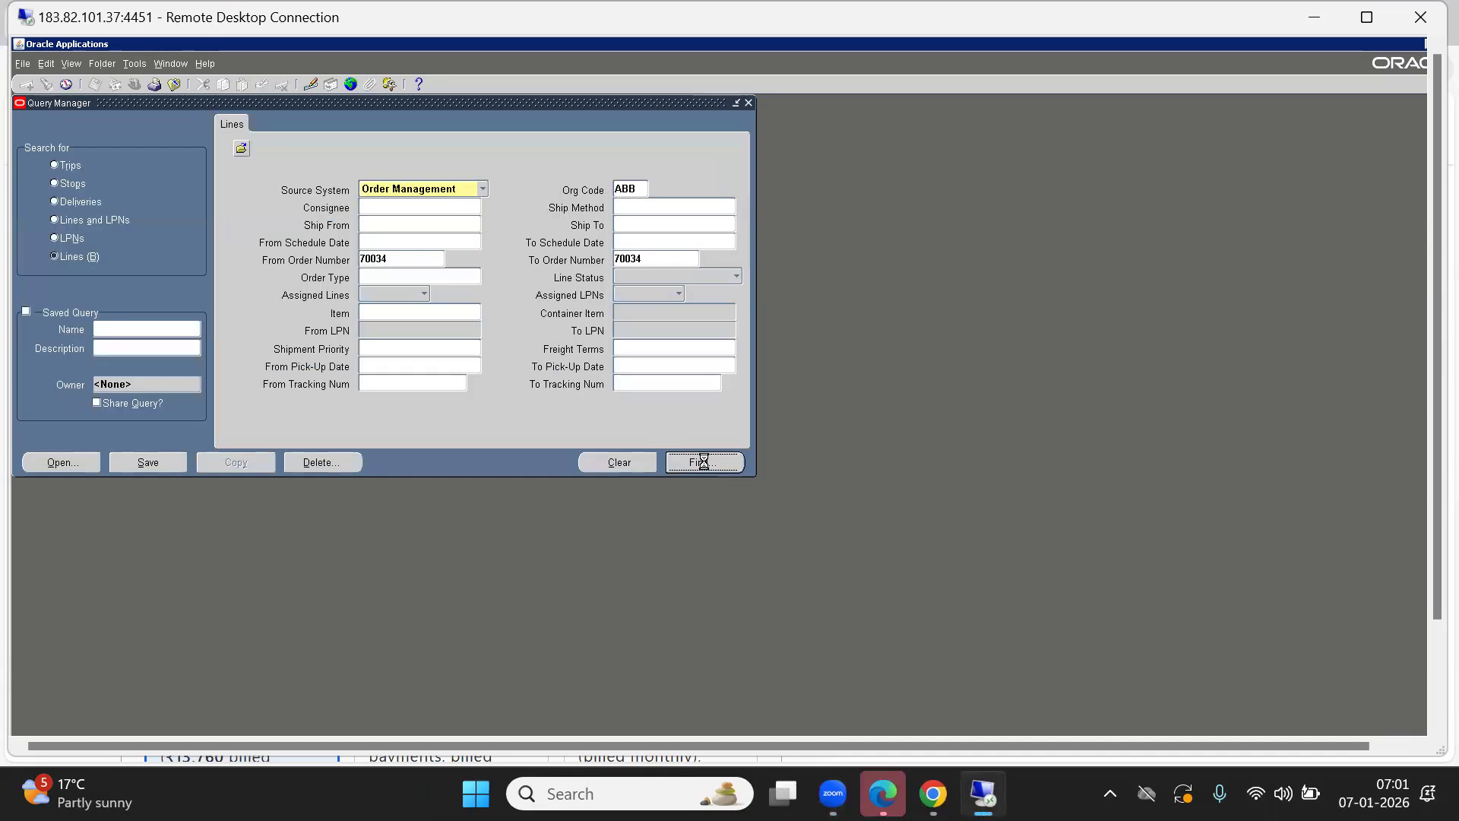
click(333, 210)
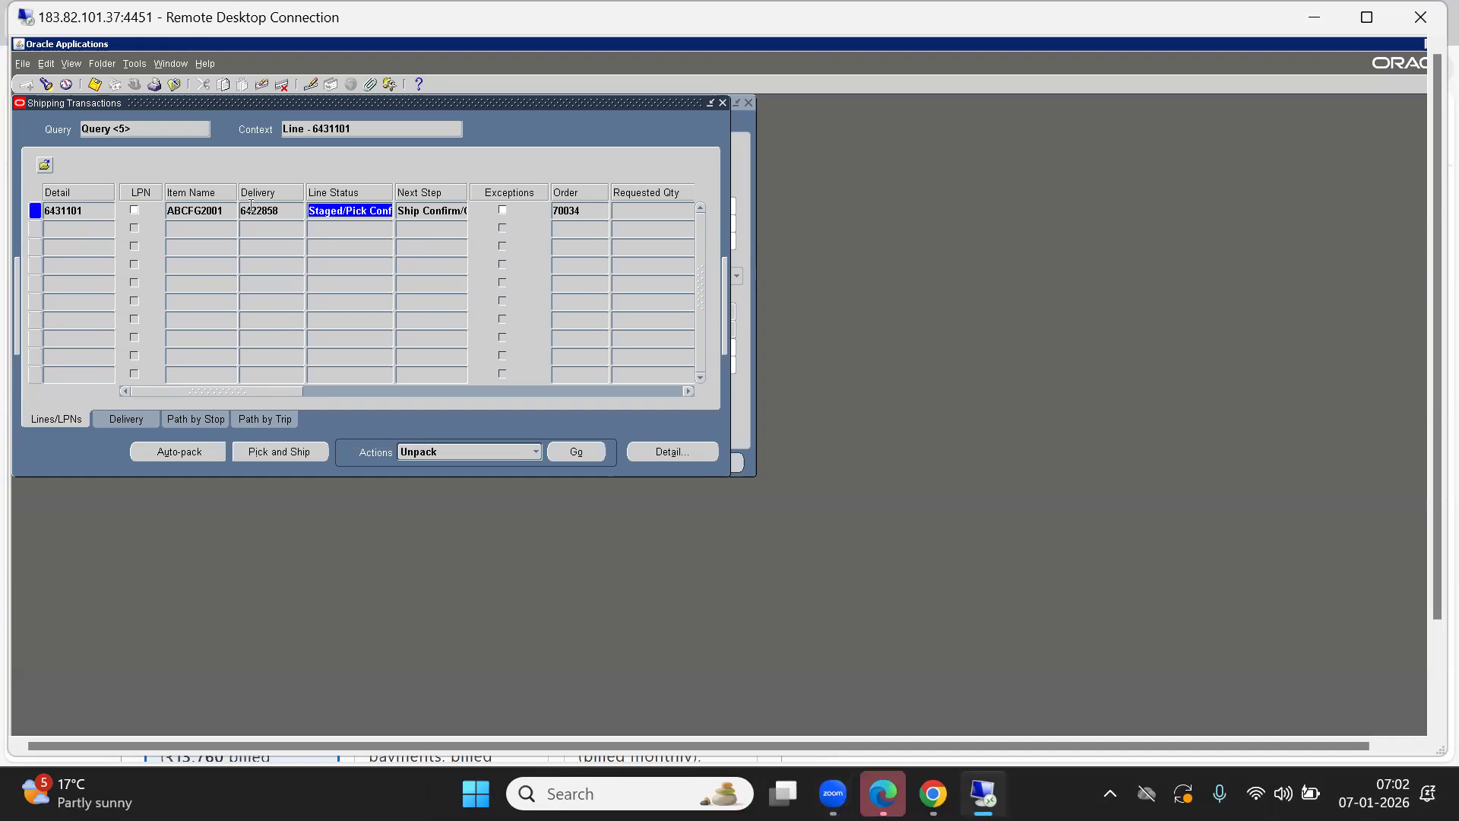
drag(199, 99, 461, 217)
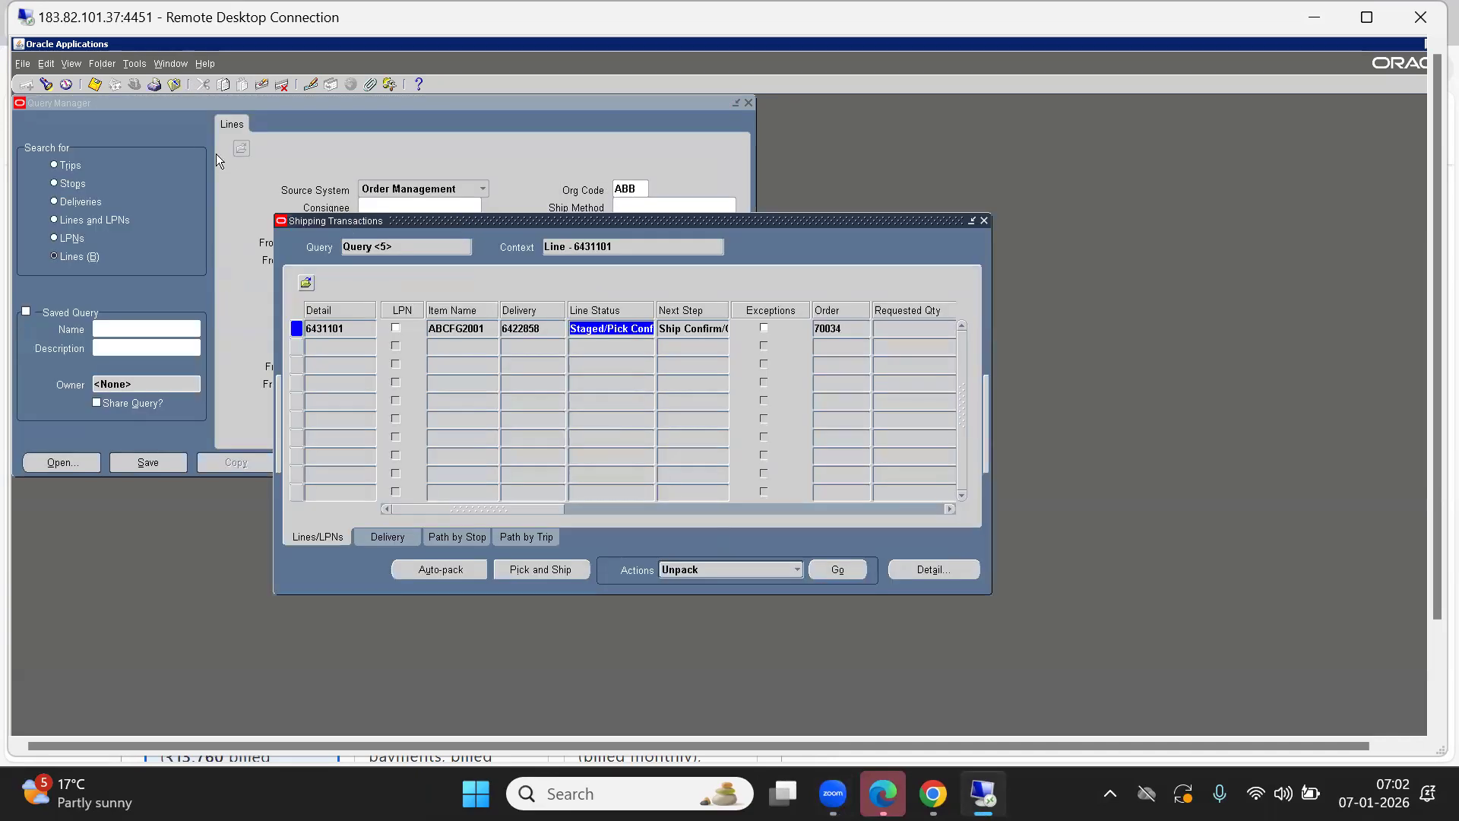
click(67, 86)
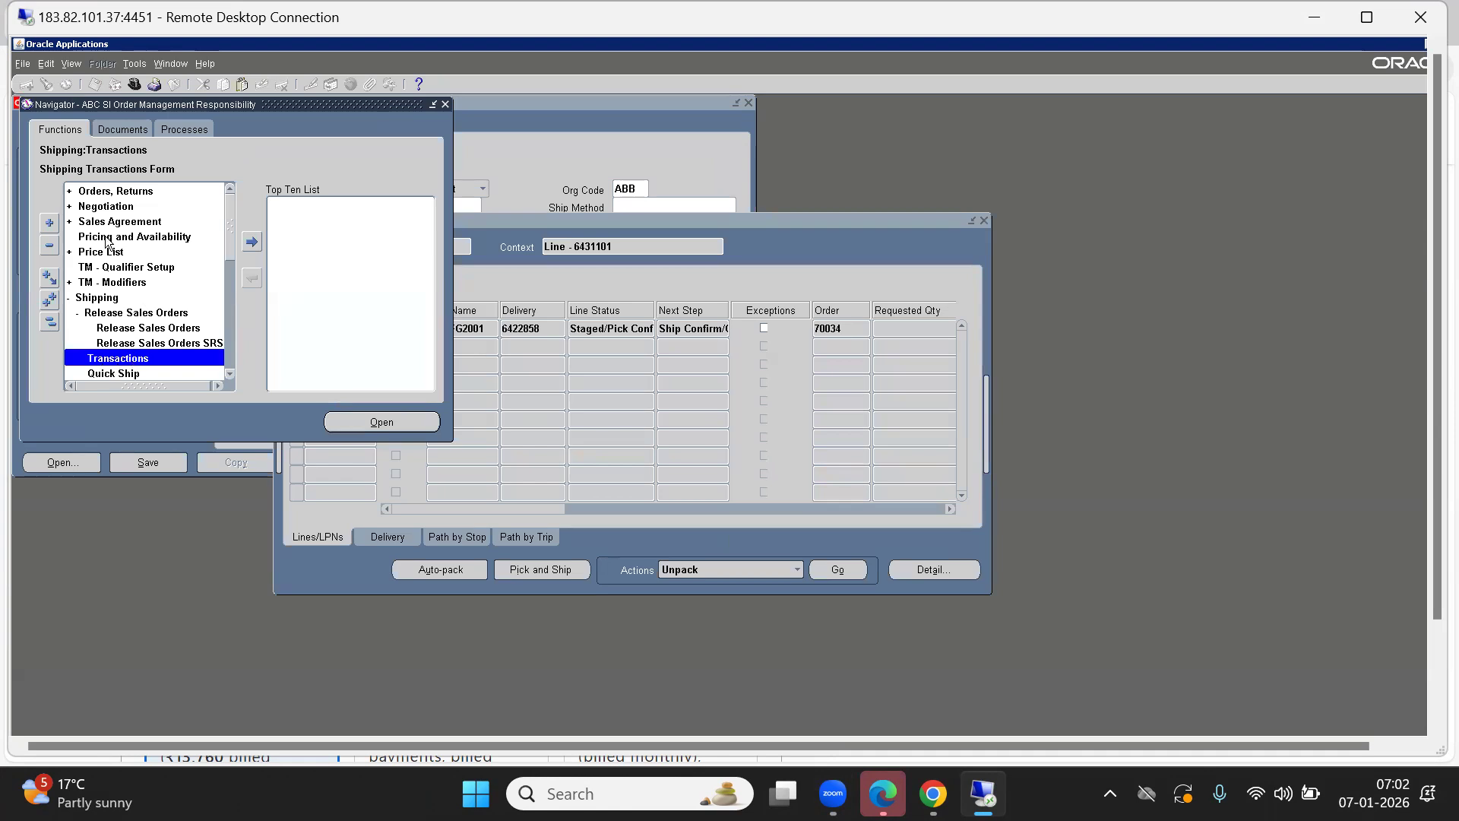
click(103, 195)
key(Return)
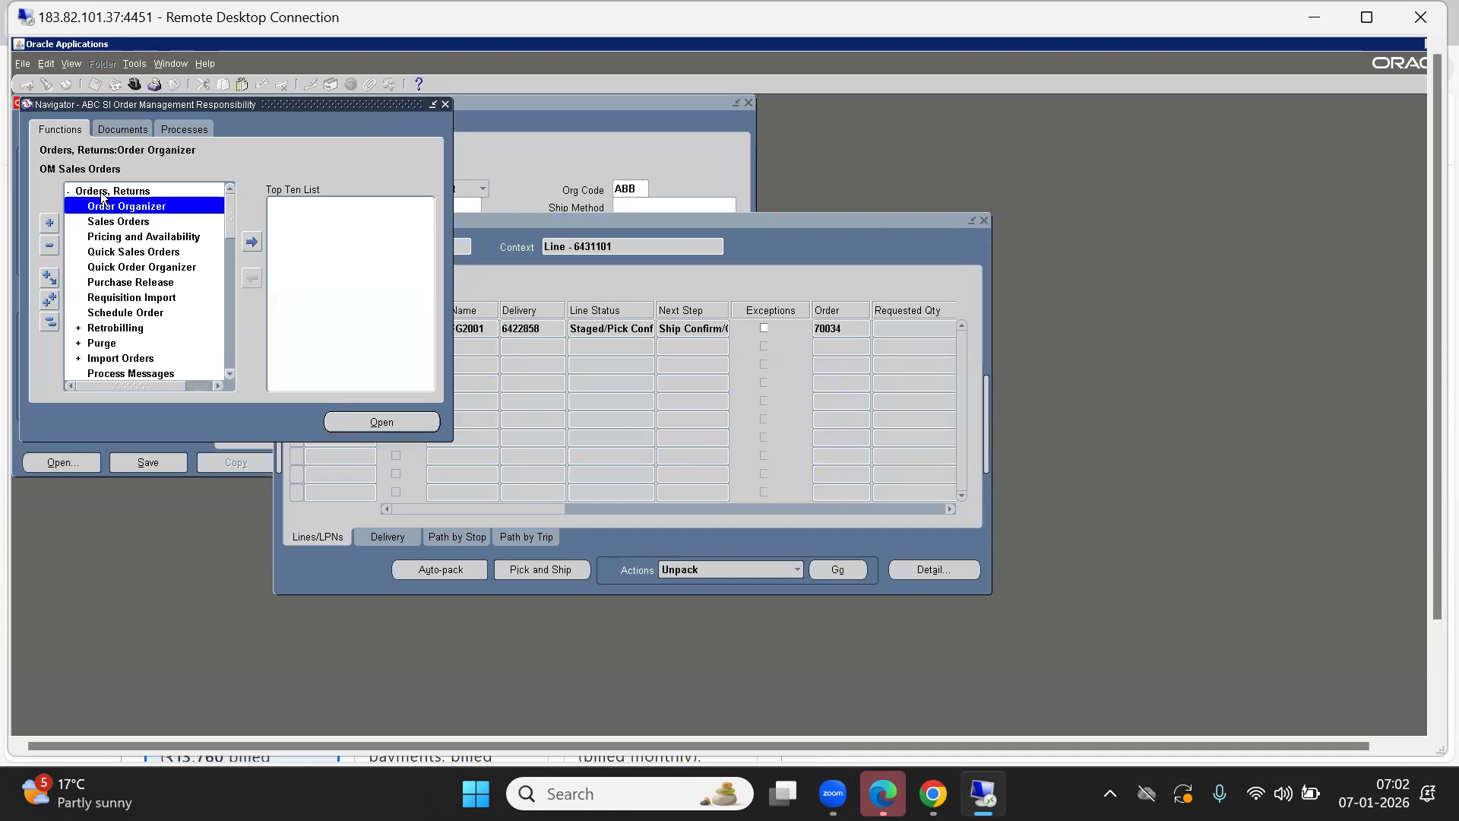
key(Down)
key(Return)
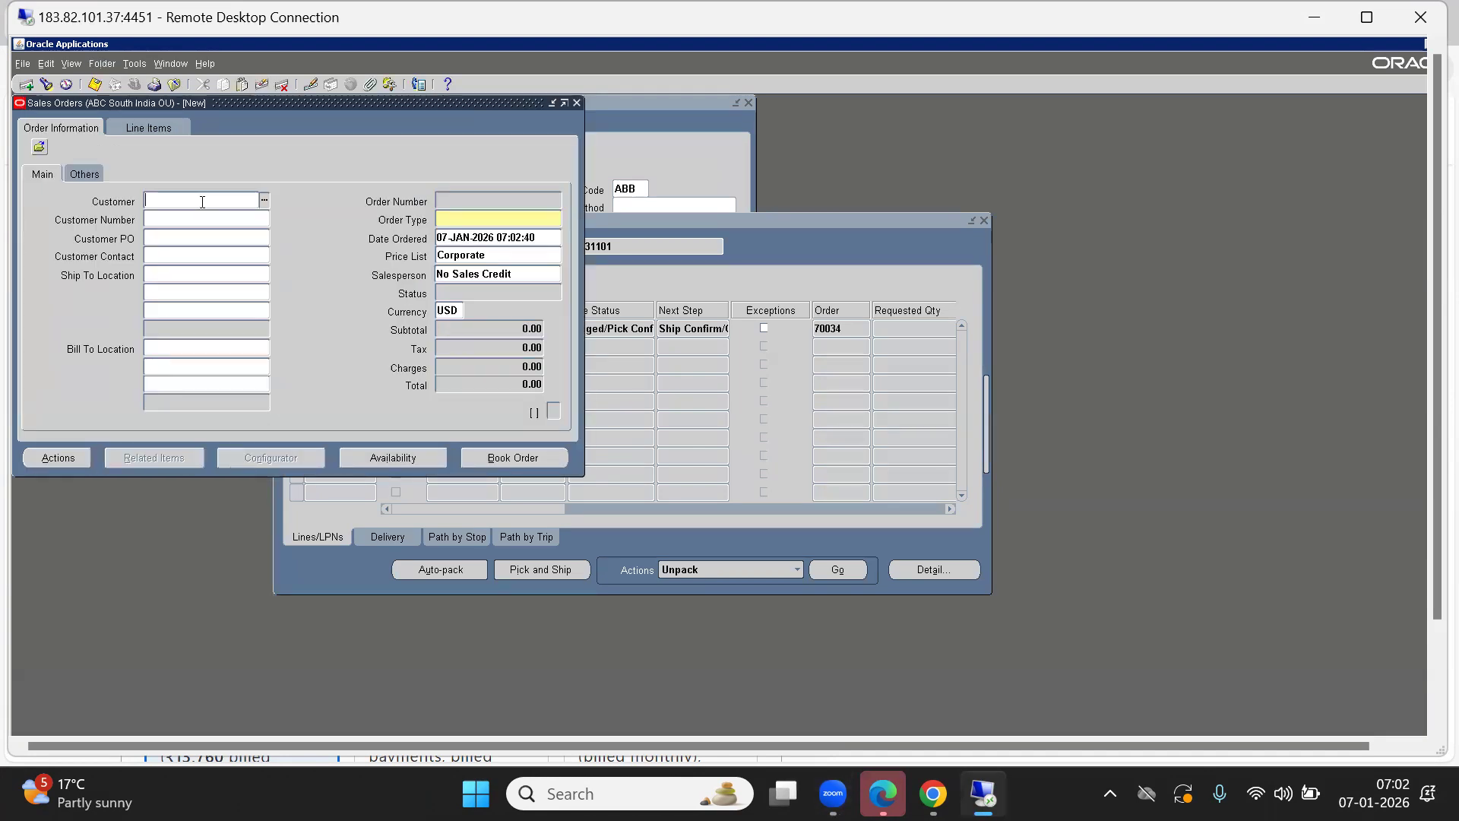
key(F11)
click(465, 201)
text(70034)
key(ctrl+F11)
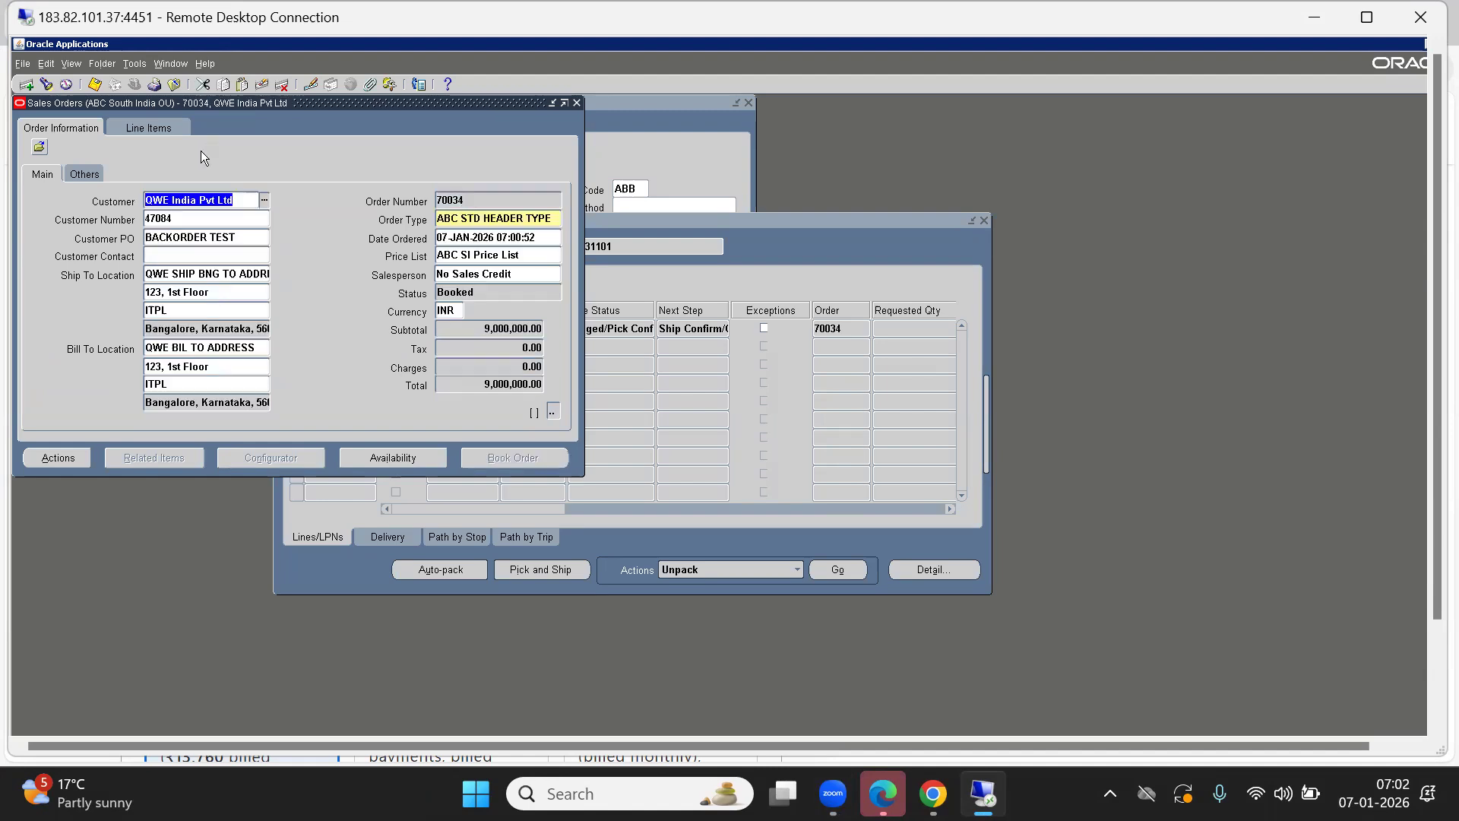
click(150, 127)
drag(584, 307, 908, 287)
click(584, 234)
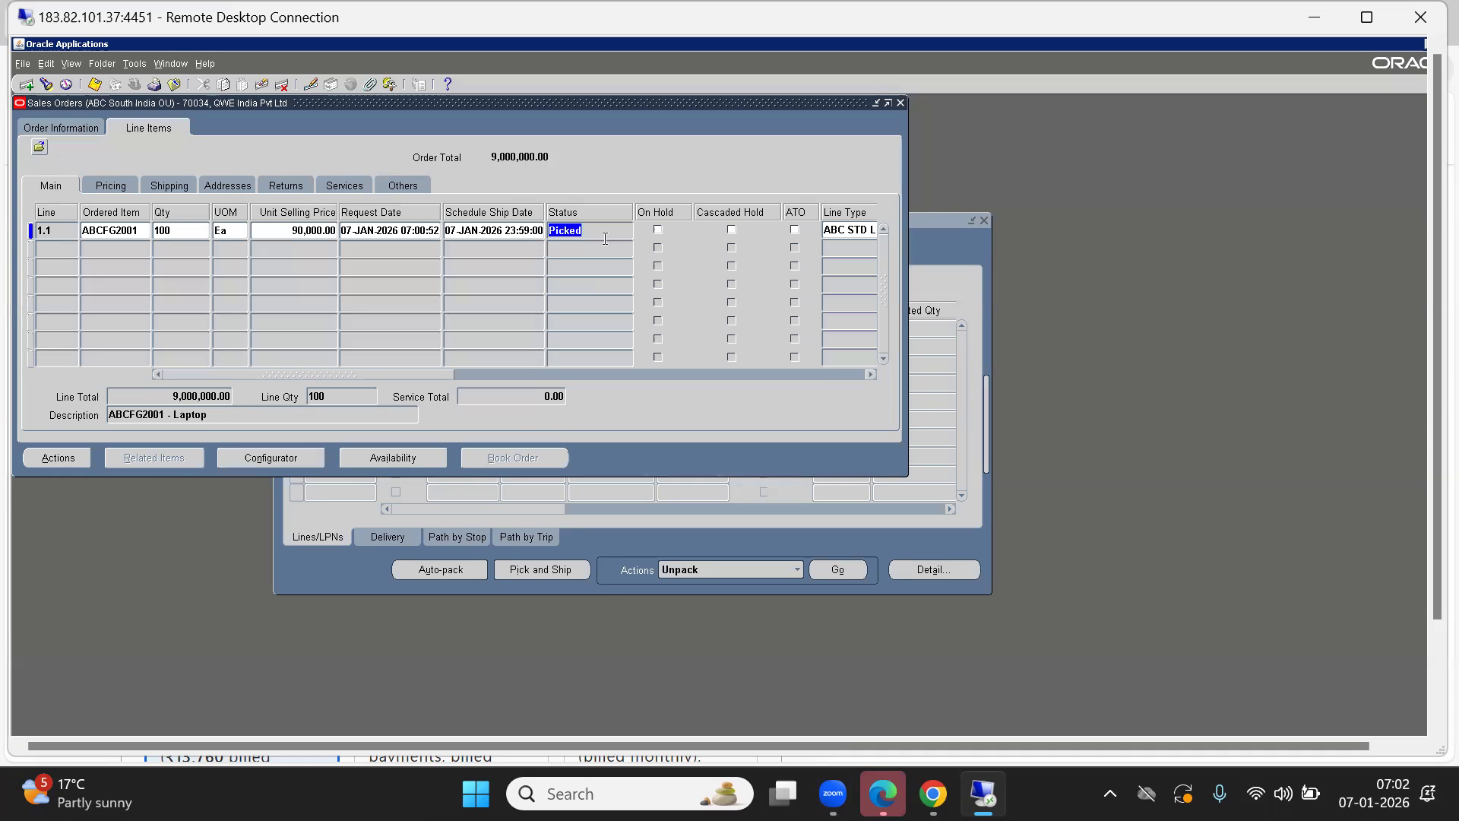
key(alt+f)
key(c)
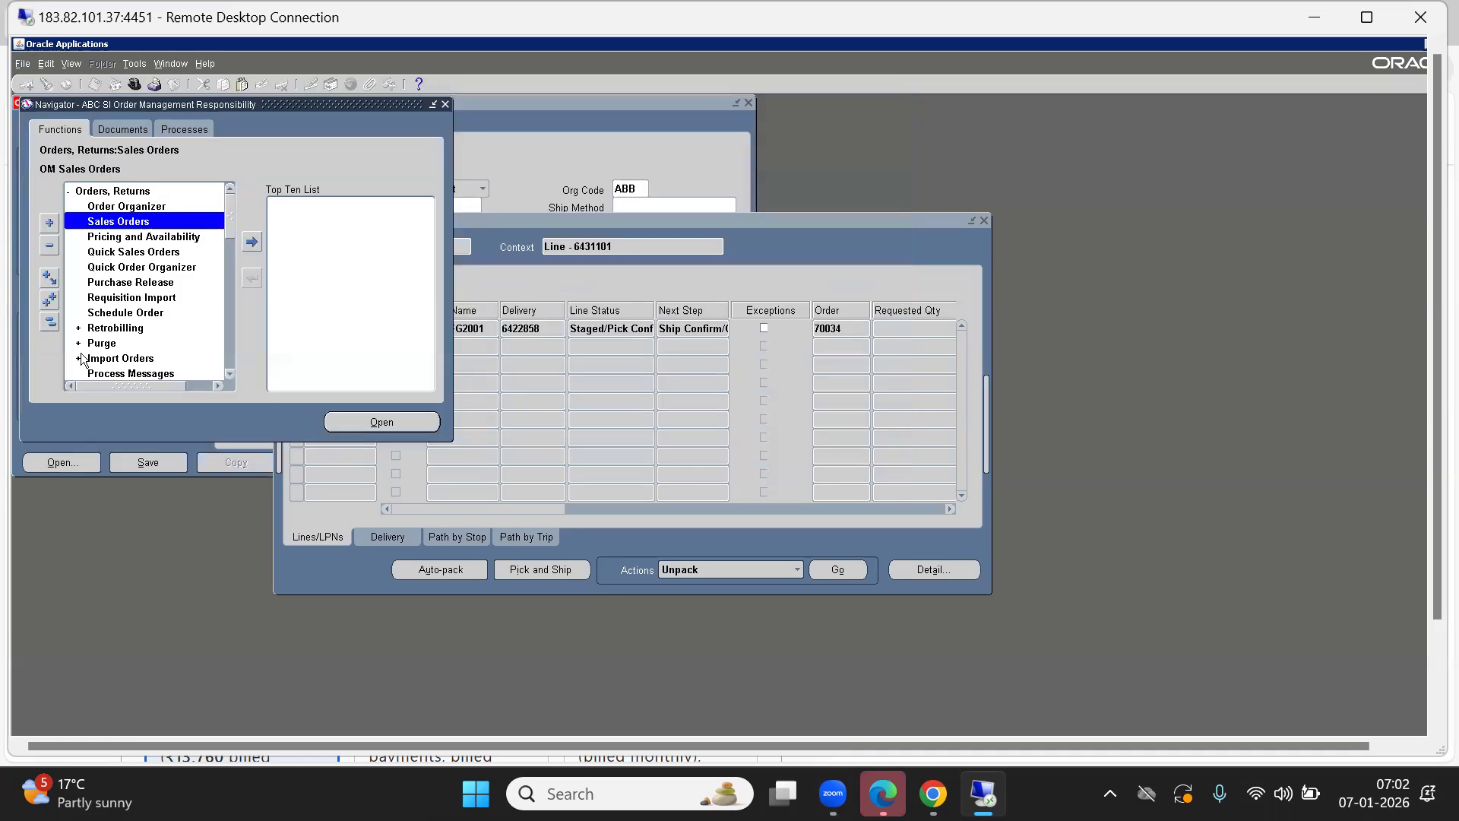
Open a new Sales Orders form from the Orders, Returns functions.
click(49, 322)
key(Down)
key(Up)
key(Return)
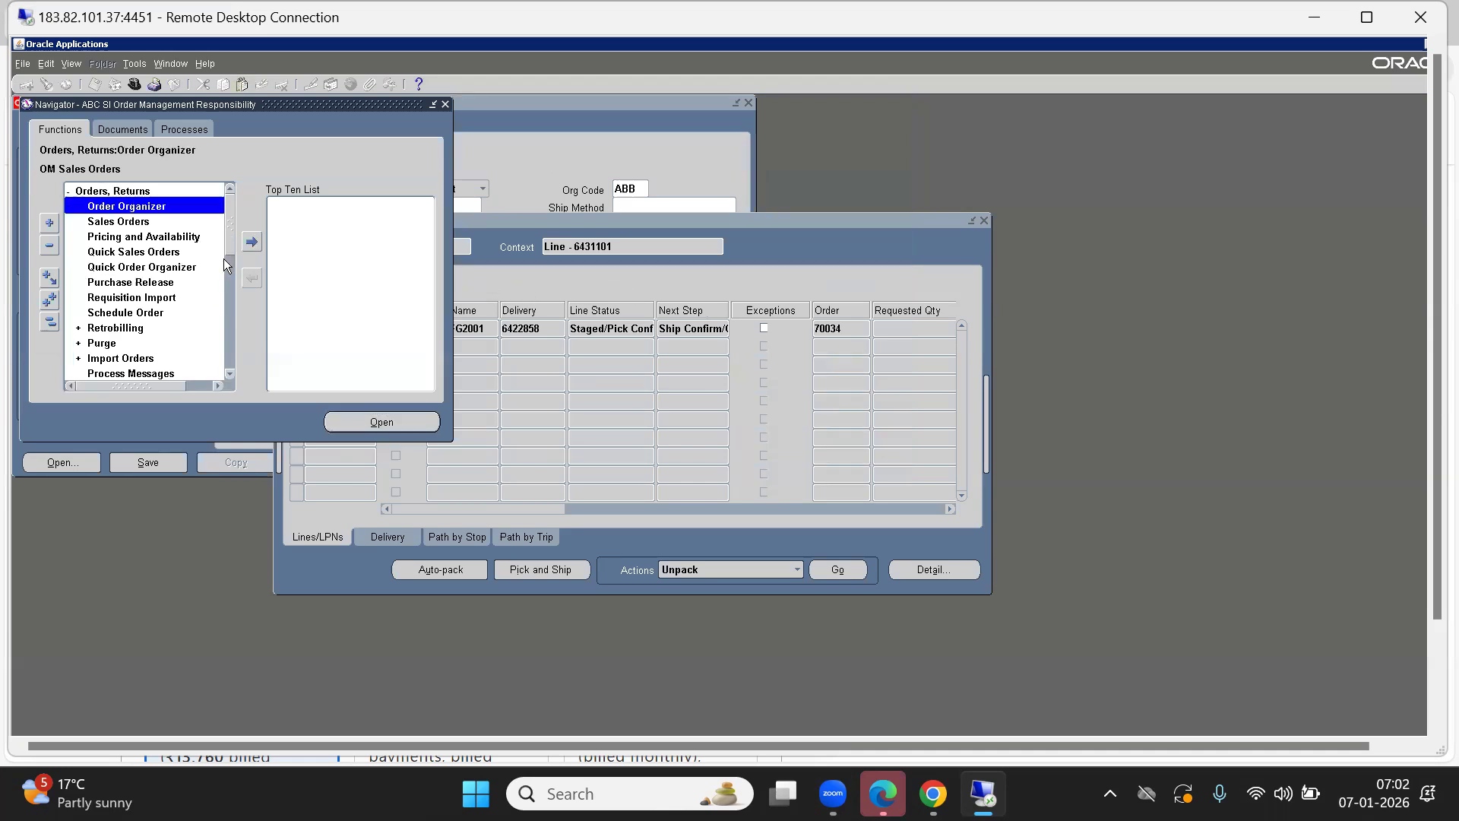
key(Down)
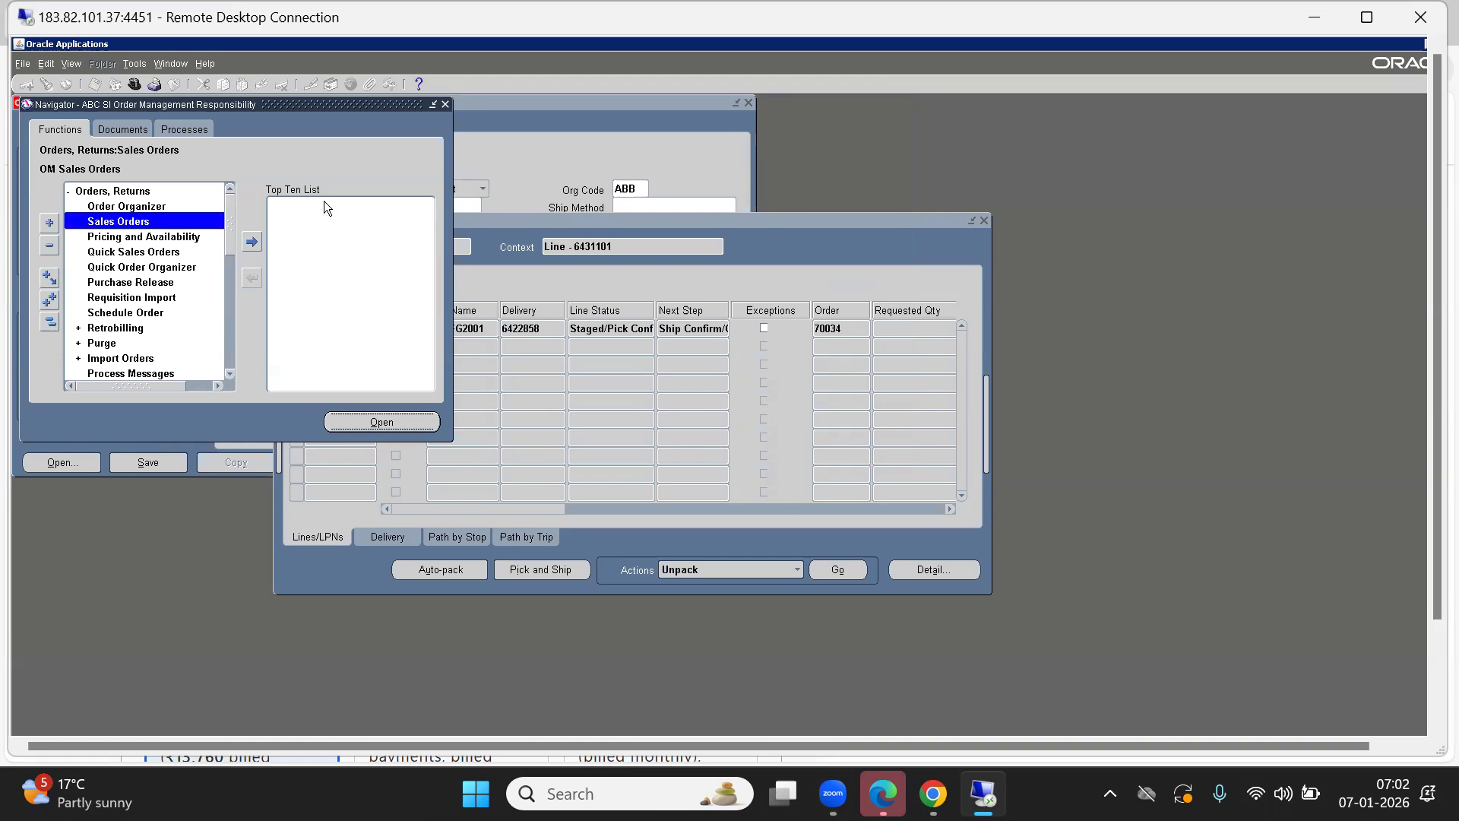
key(Return)
Enter customer QWE, customer PO 12345 and order type ABC STD HEADER TYPE.
text(QWE)
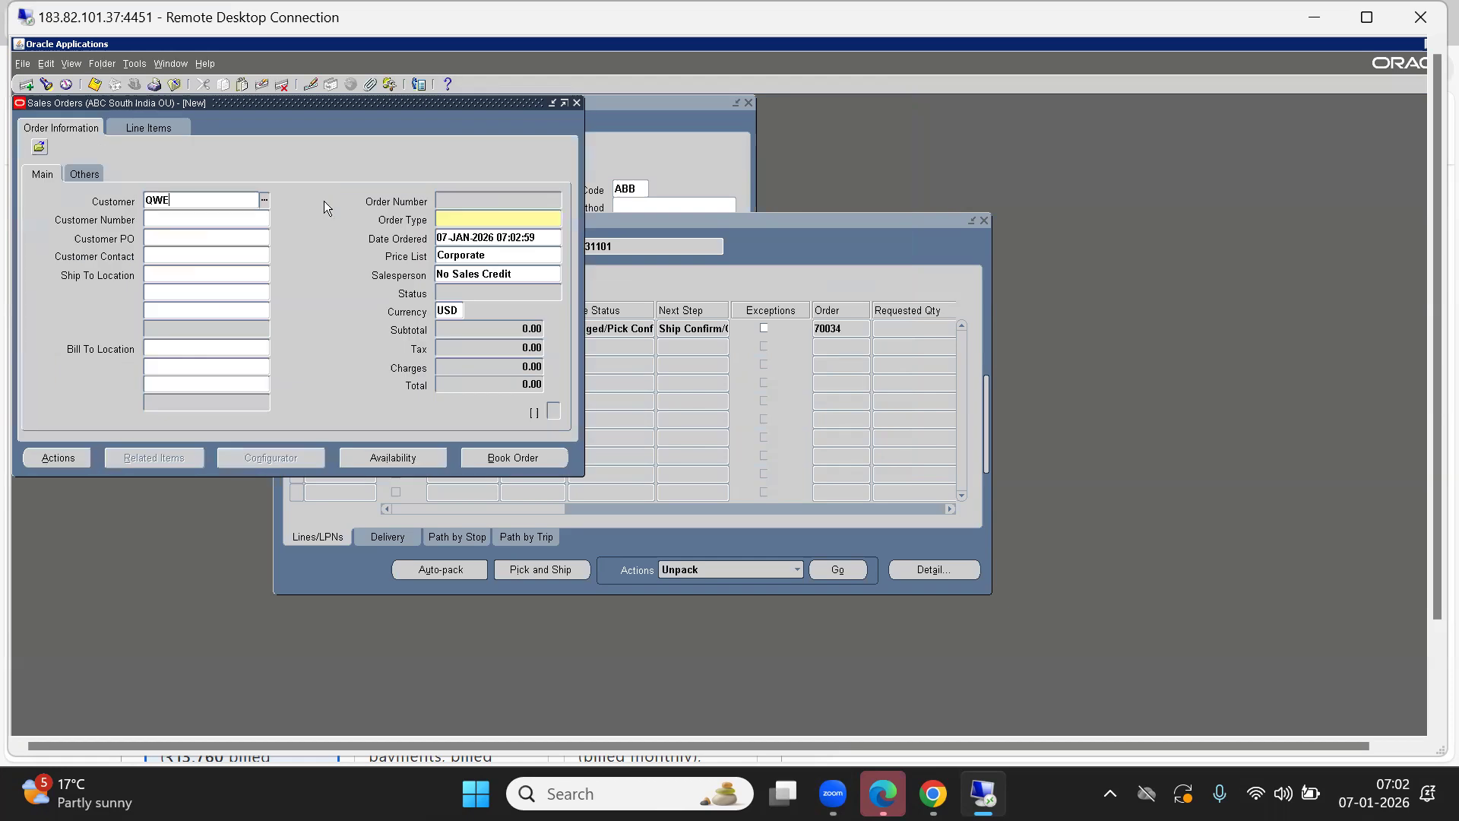
key(Tab)
click(157, 240)
text(12345)
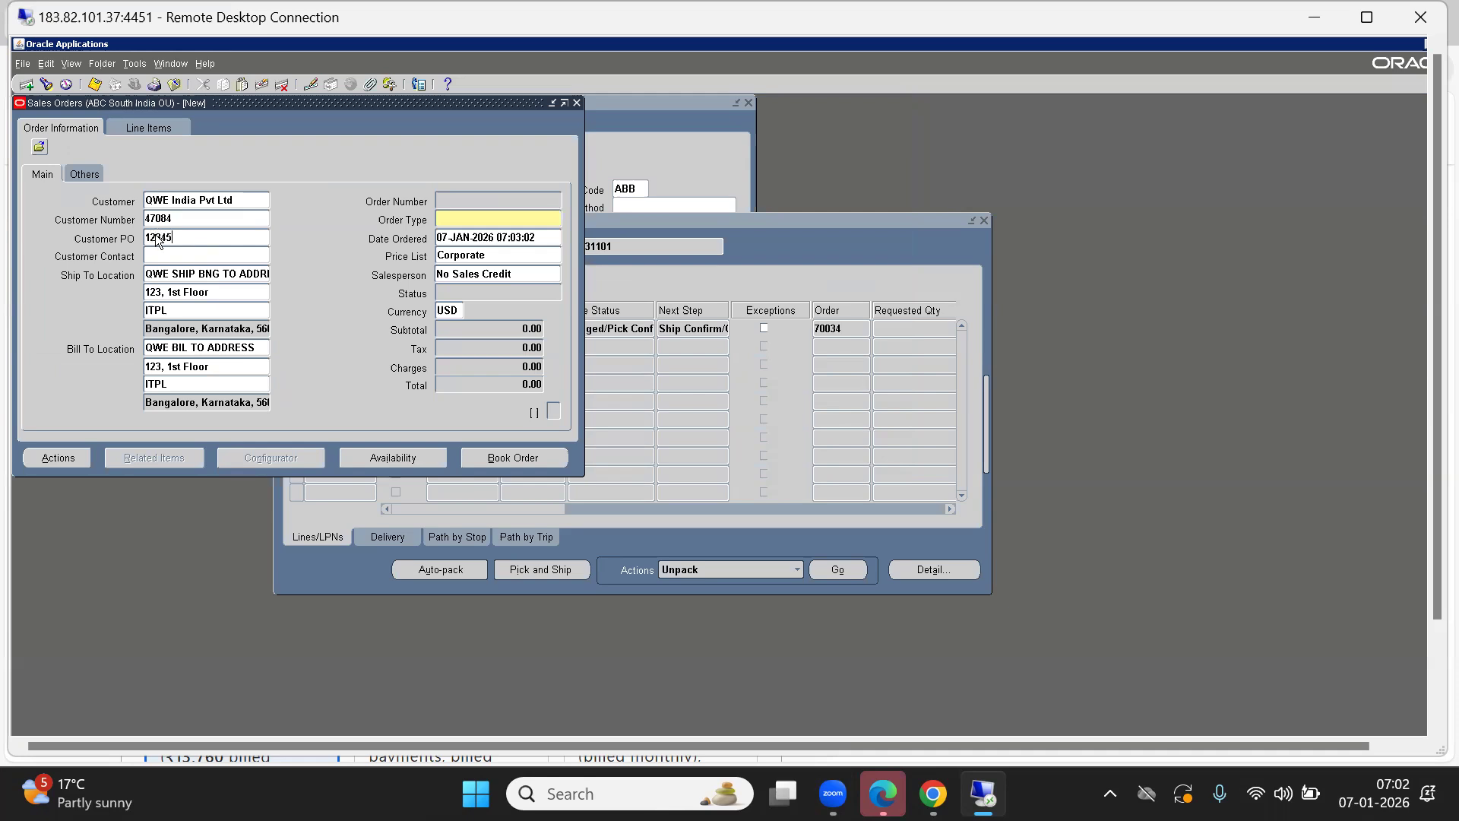
key(Tab)
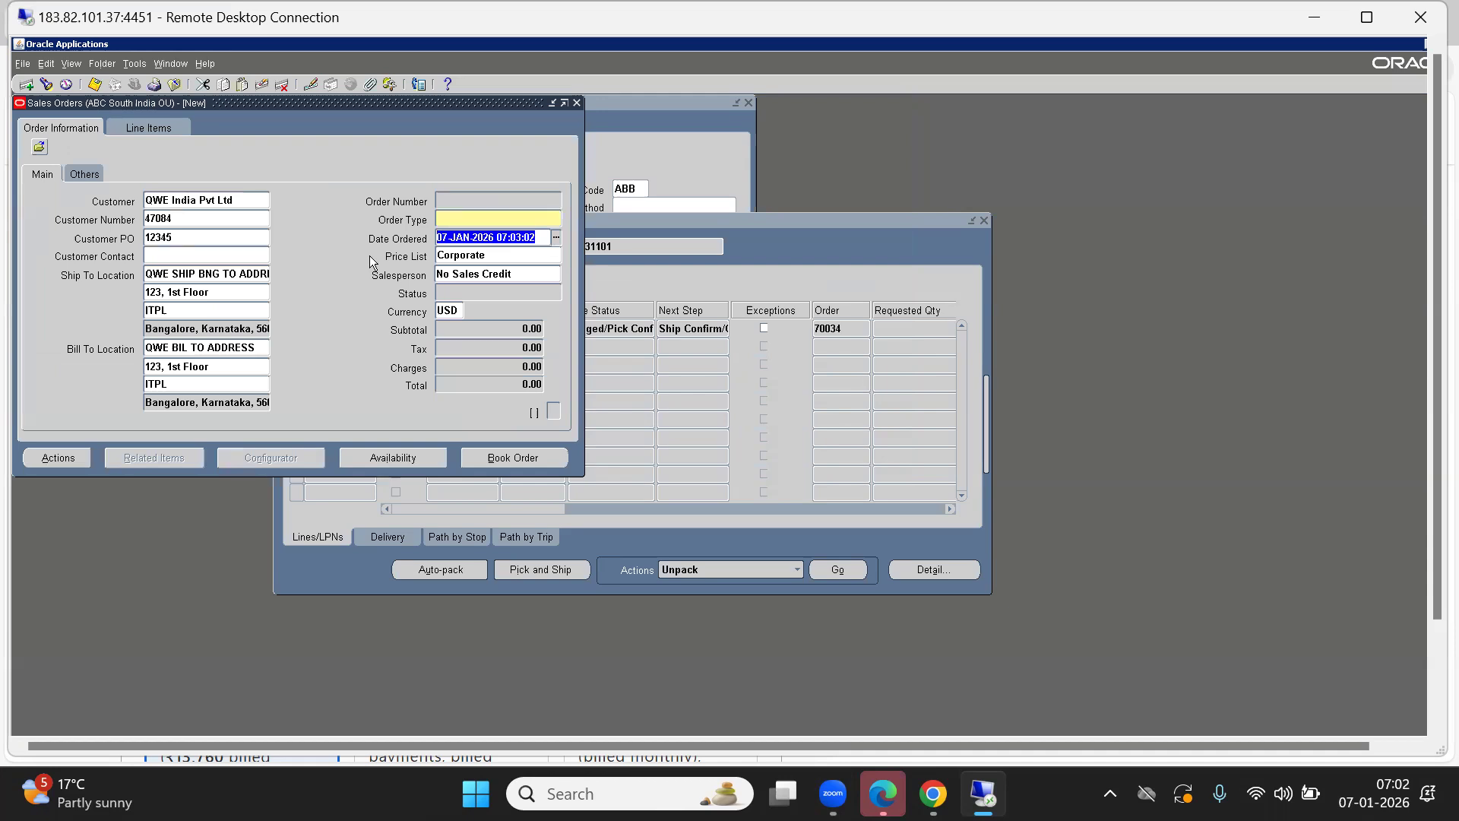
click(477, 220)
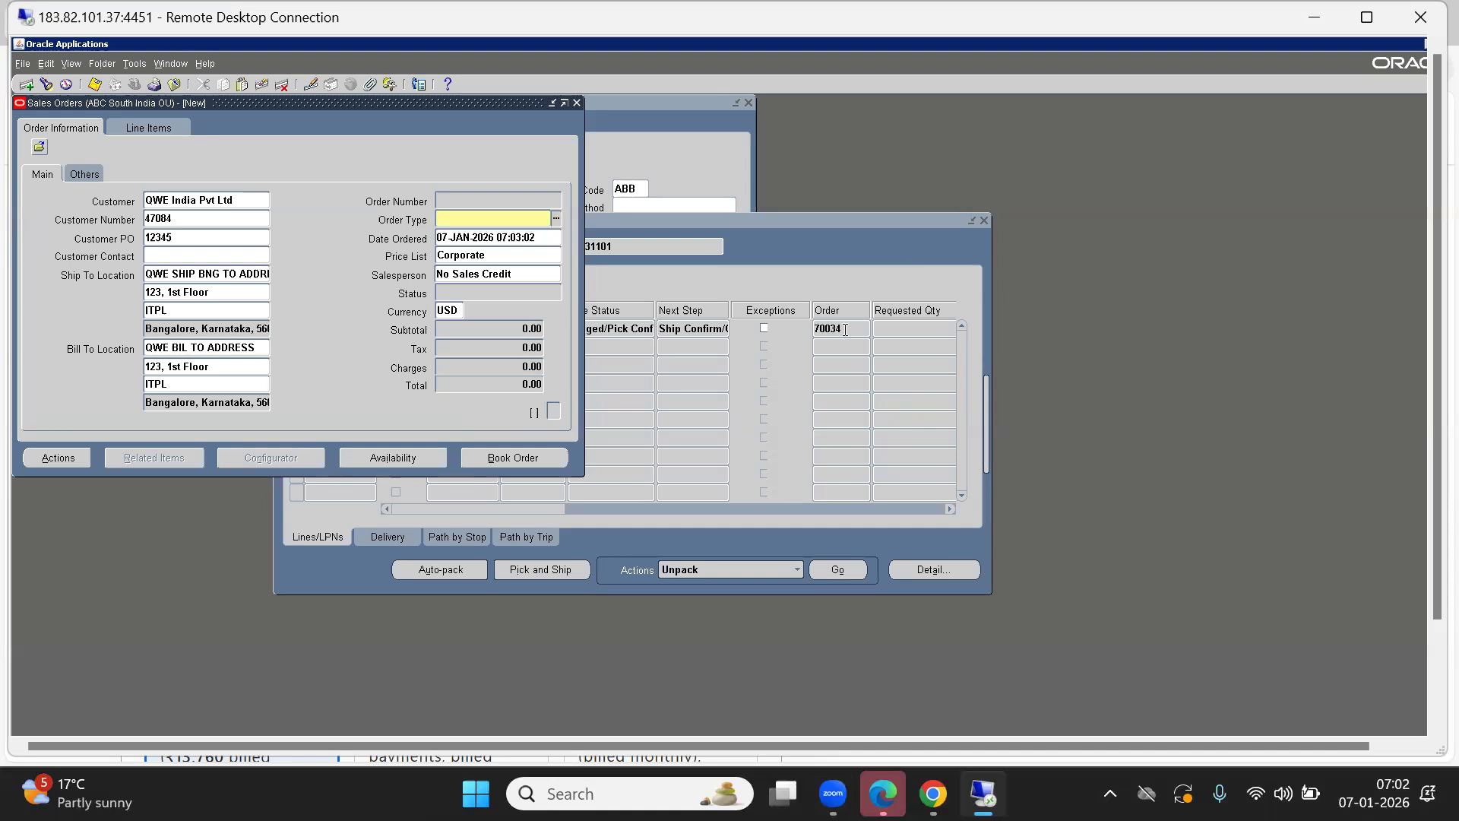
text(ABC S)
key(Tab)
key(Down)
key(Return)
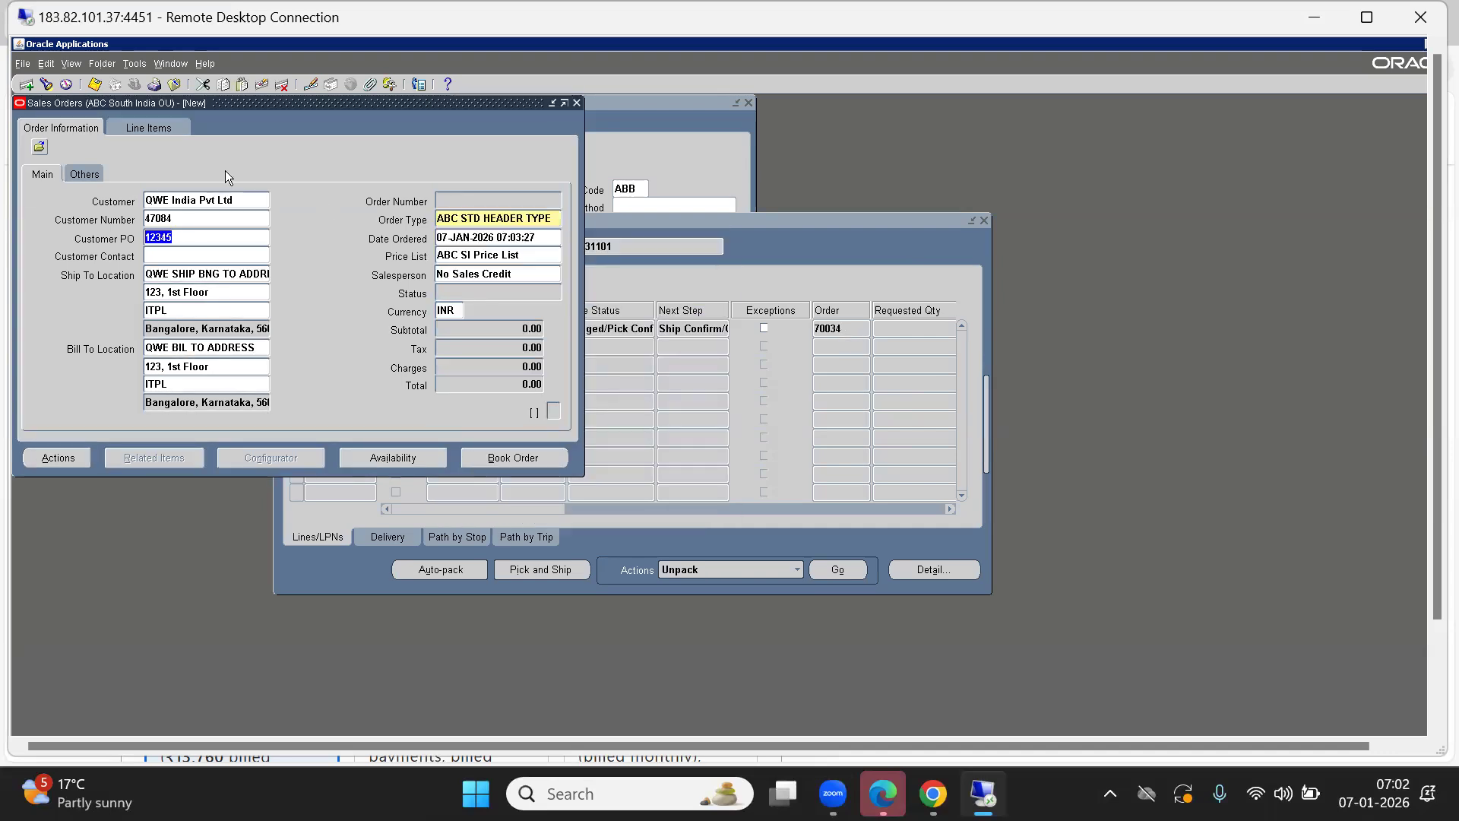
Acknowledge the reused customer PO warning and change the customer PO to BACKORDER TEST2.
click(68, 172)
click(146, 128)
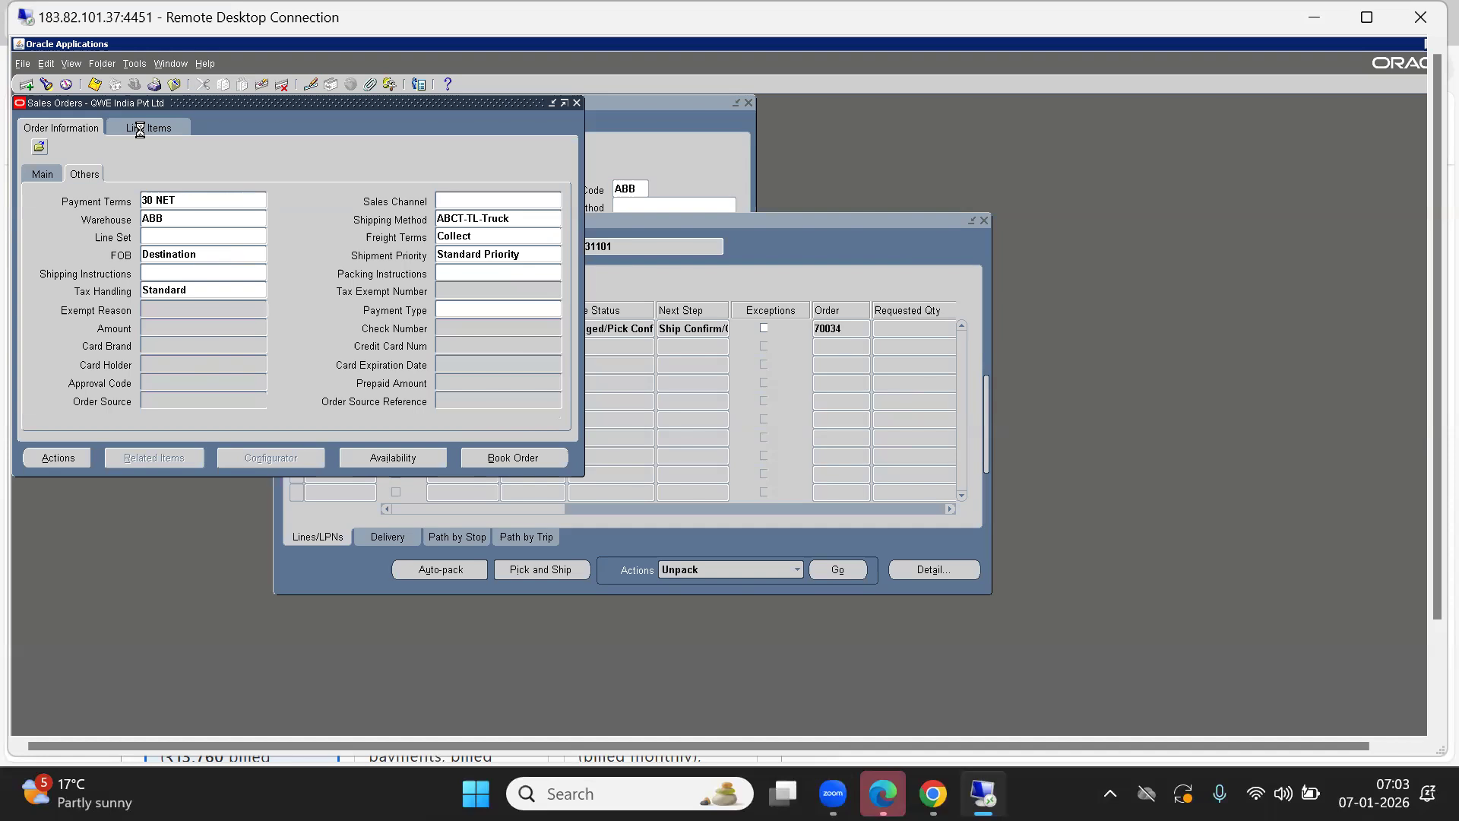
click(854, 485)
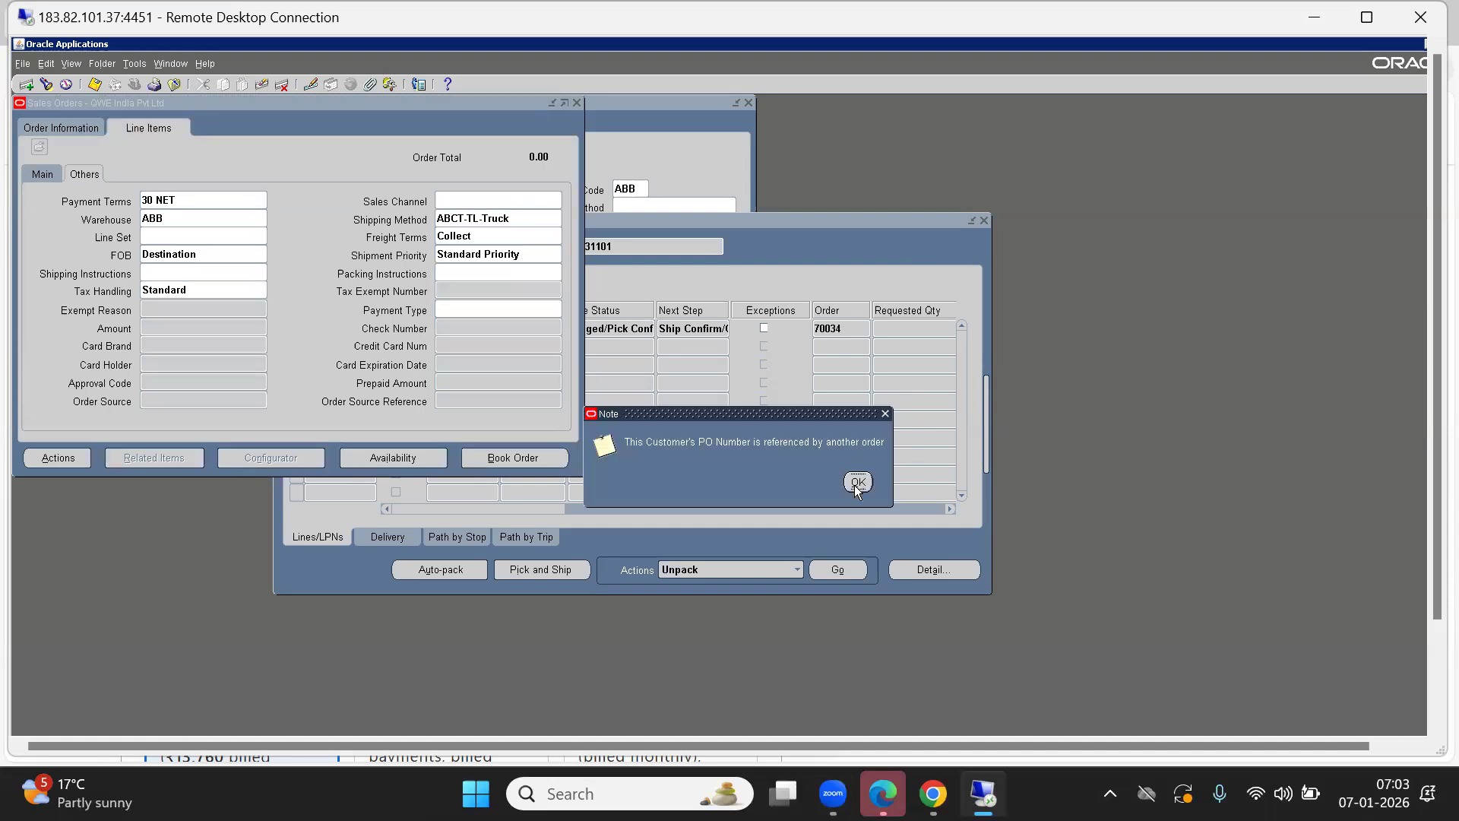
click(60, 128)
click(42, 174)
double_click(195, 237)
text(BACKORDER TEST2)
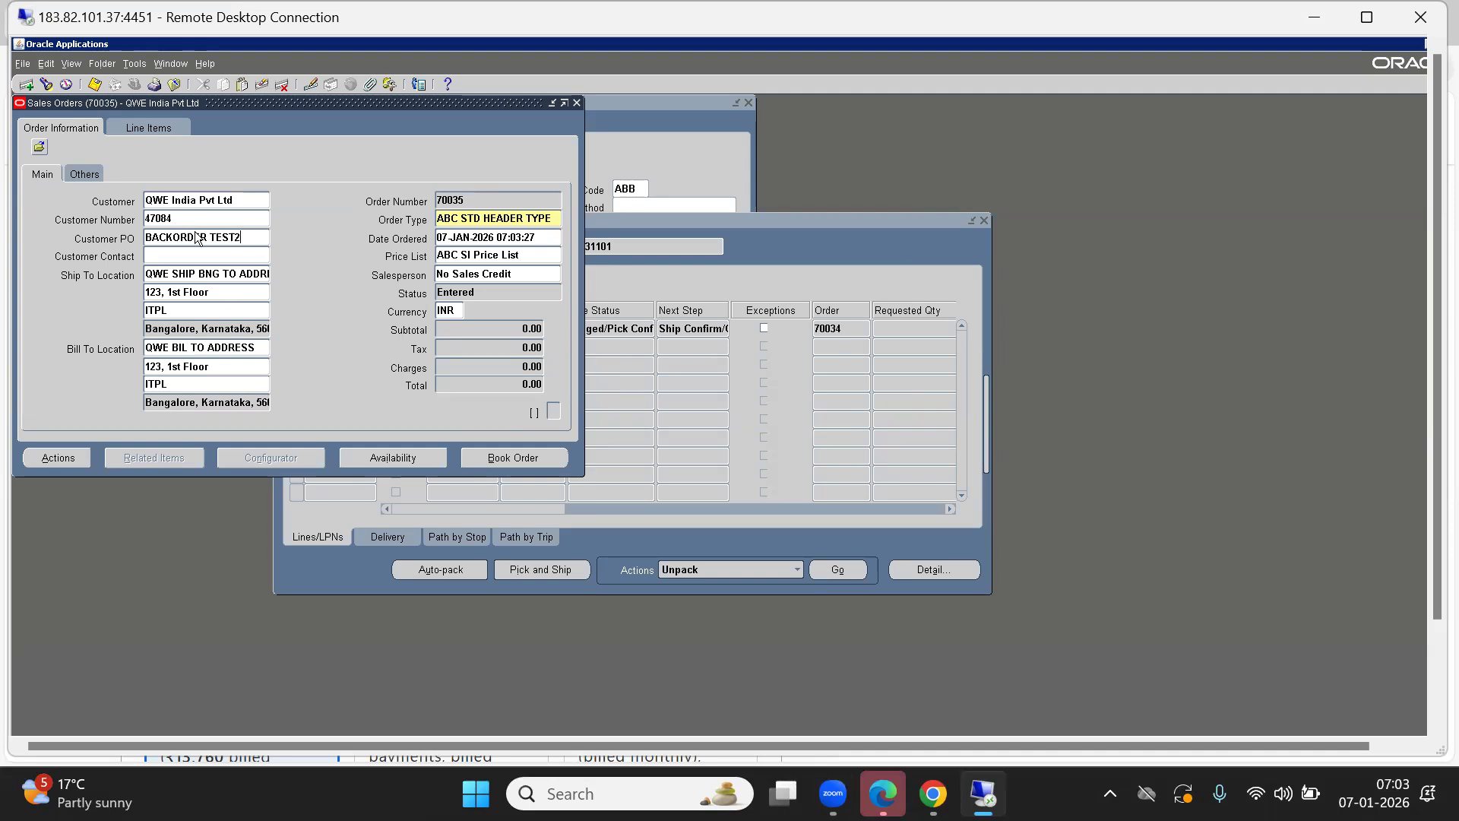
key(Tab)
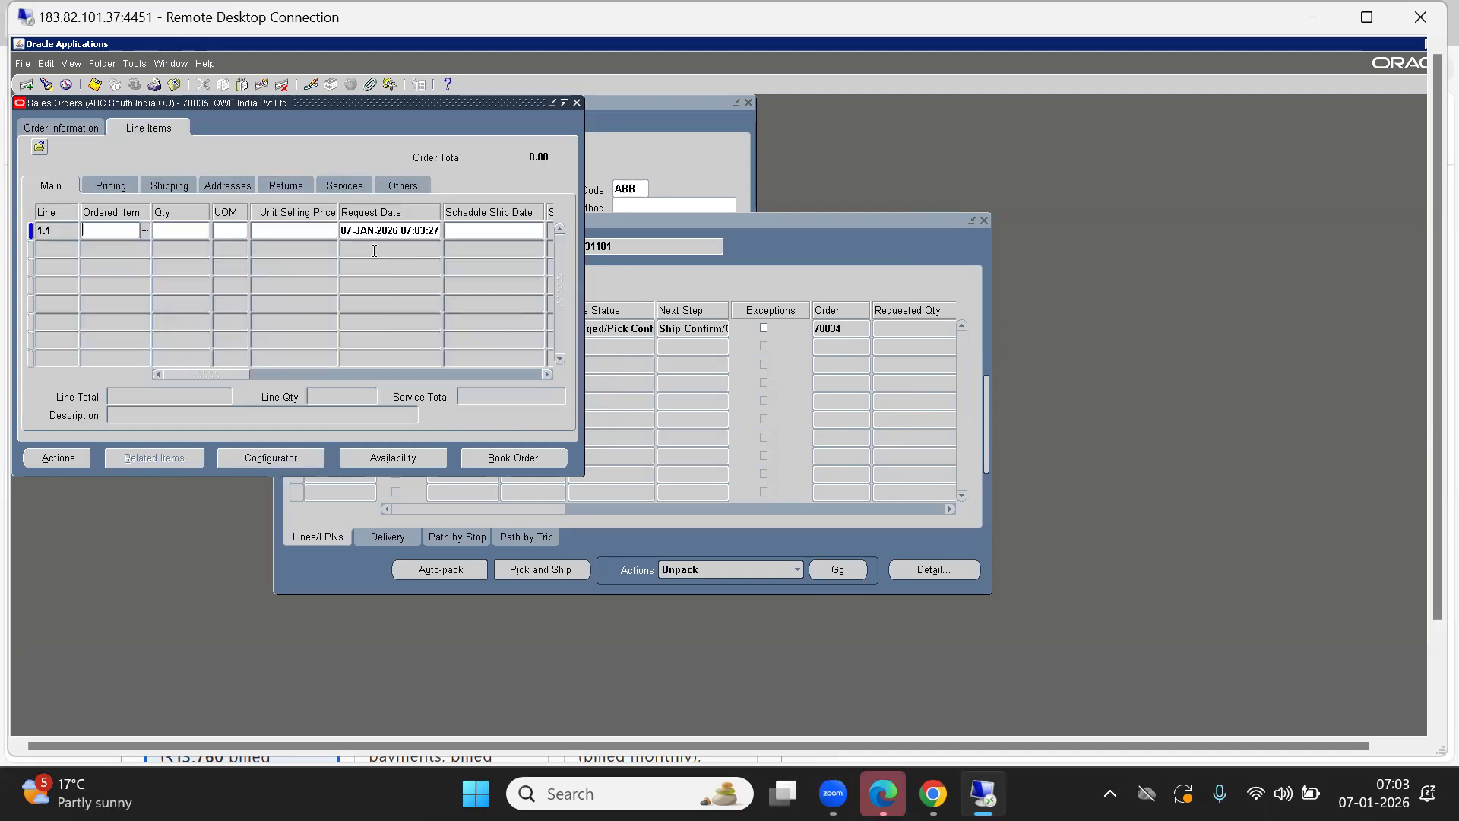
Add an order line for 100 of item ABCFG2001, found via %FG.
text(%FG)
key(Tab)
key(Down)
key(Return)
text(100)
key(Tab)
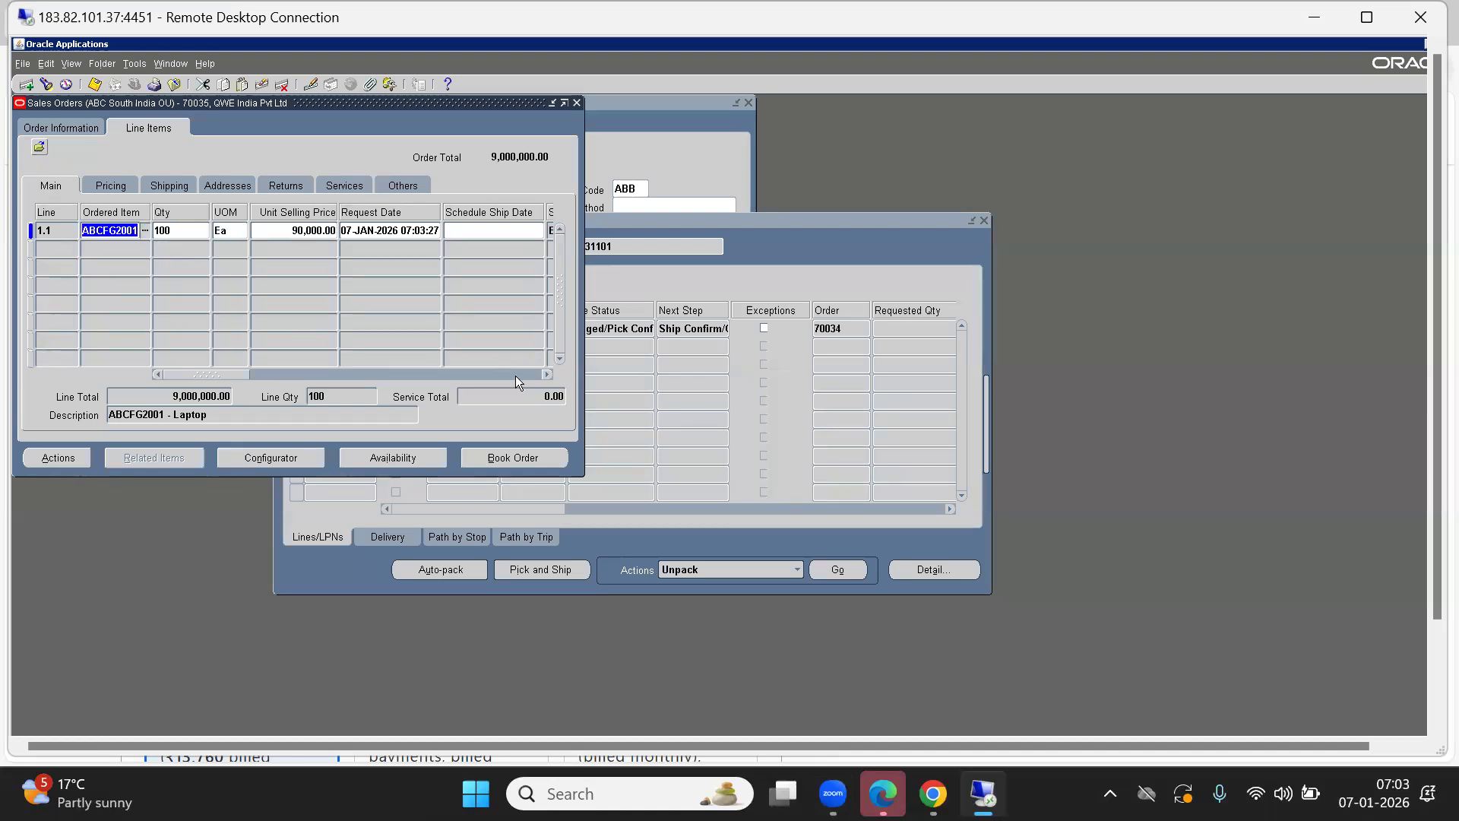
Check ABCFG2001 availability, reviewing its on-hand and reservable quantities.
click(375, 454)
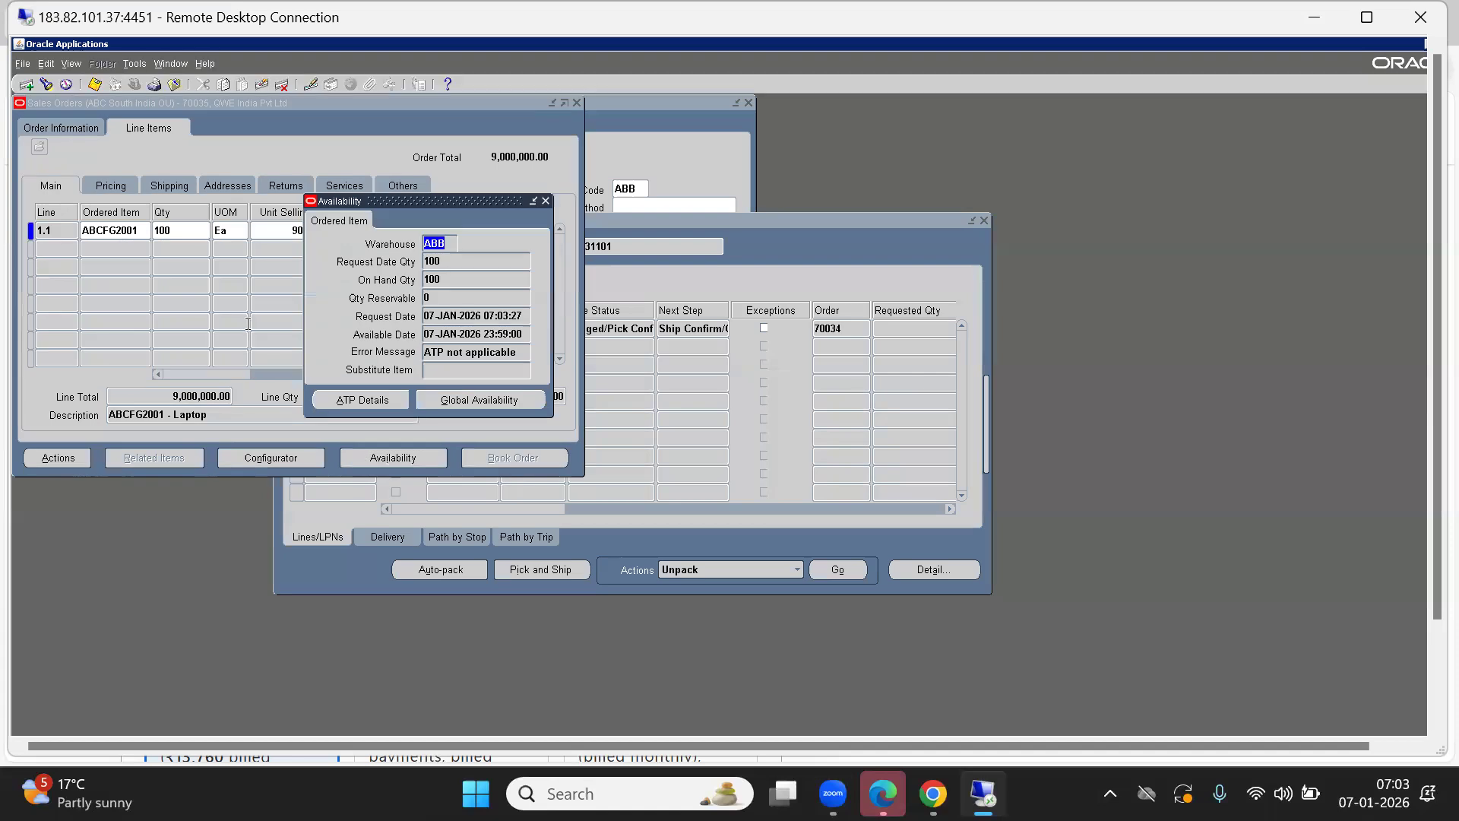
click(462, 301)
click(465, 280)
click(438, 299)
click(545, 202)
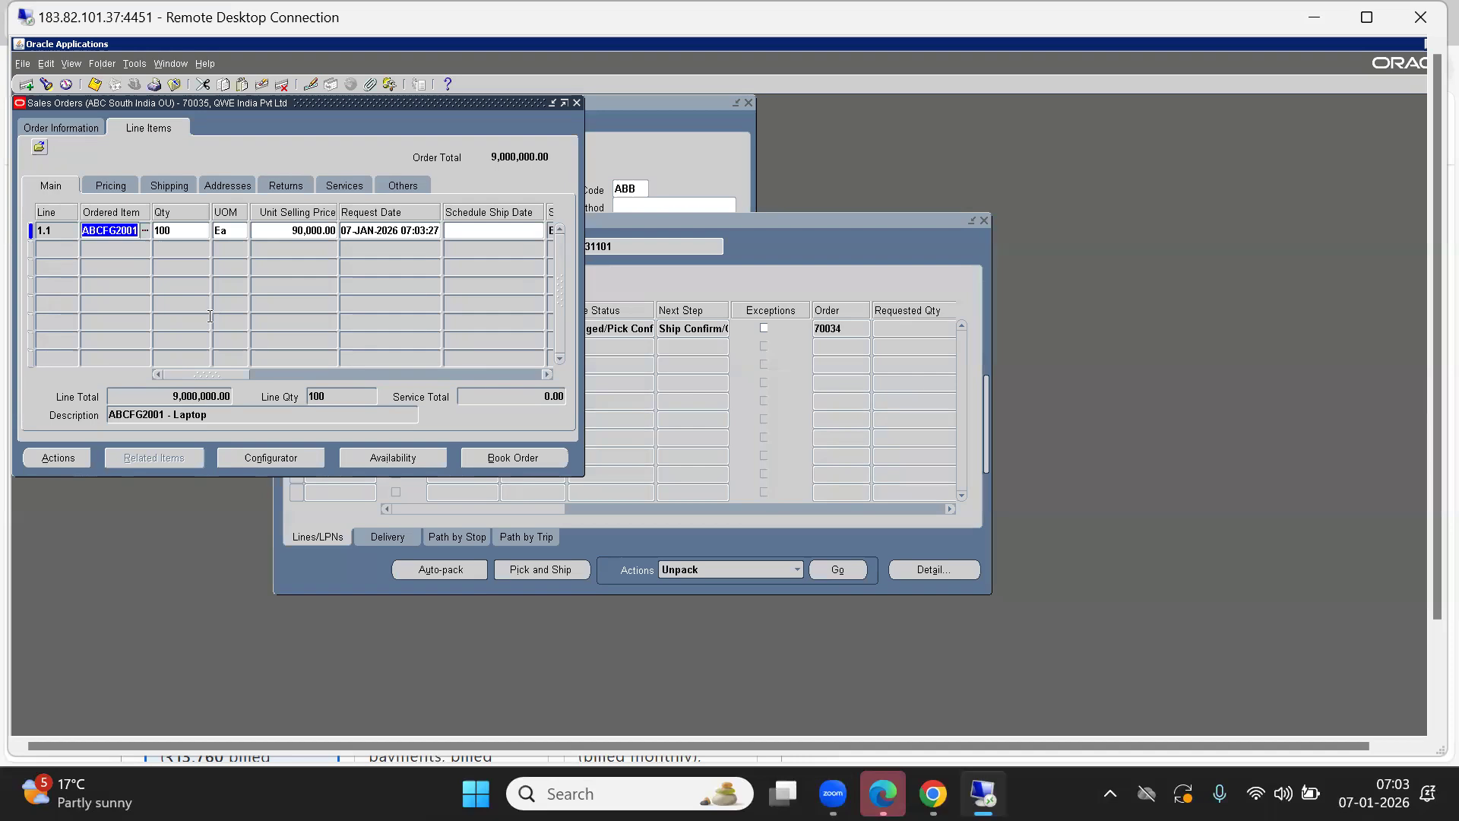
Book order 70035, dismiss the booking confirmation, and close the Sales Orders form.
click(513, 458)
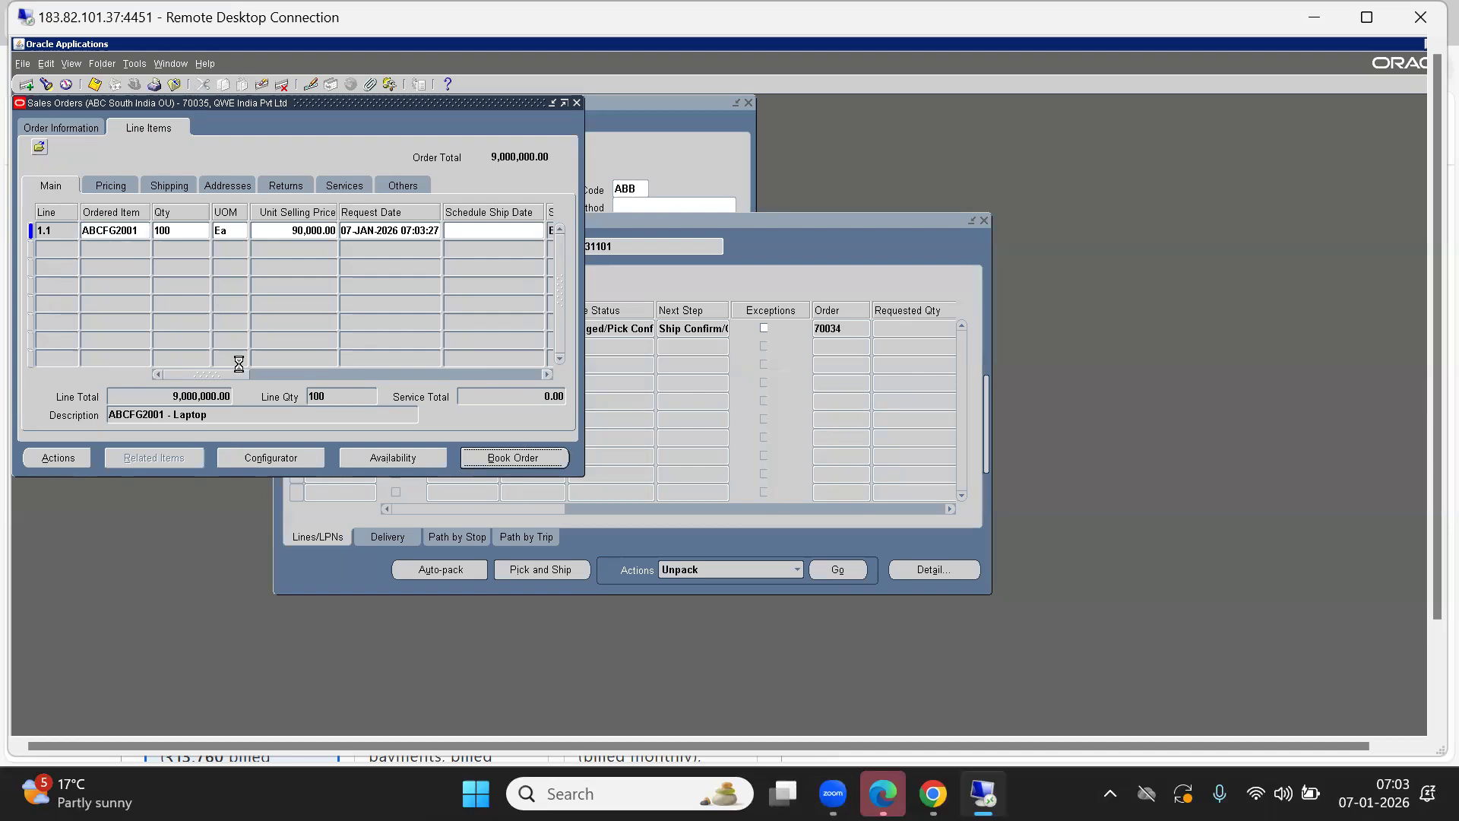
click(781, 482)
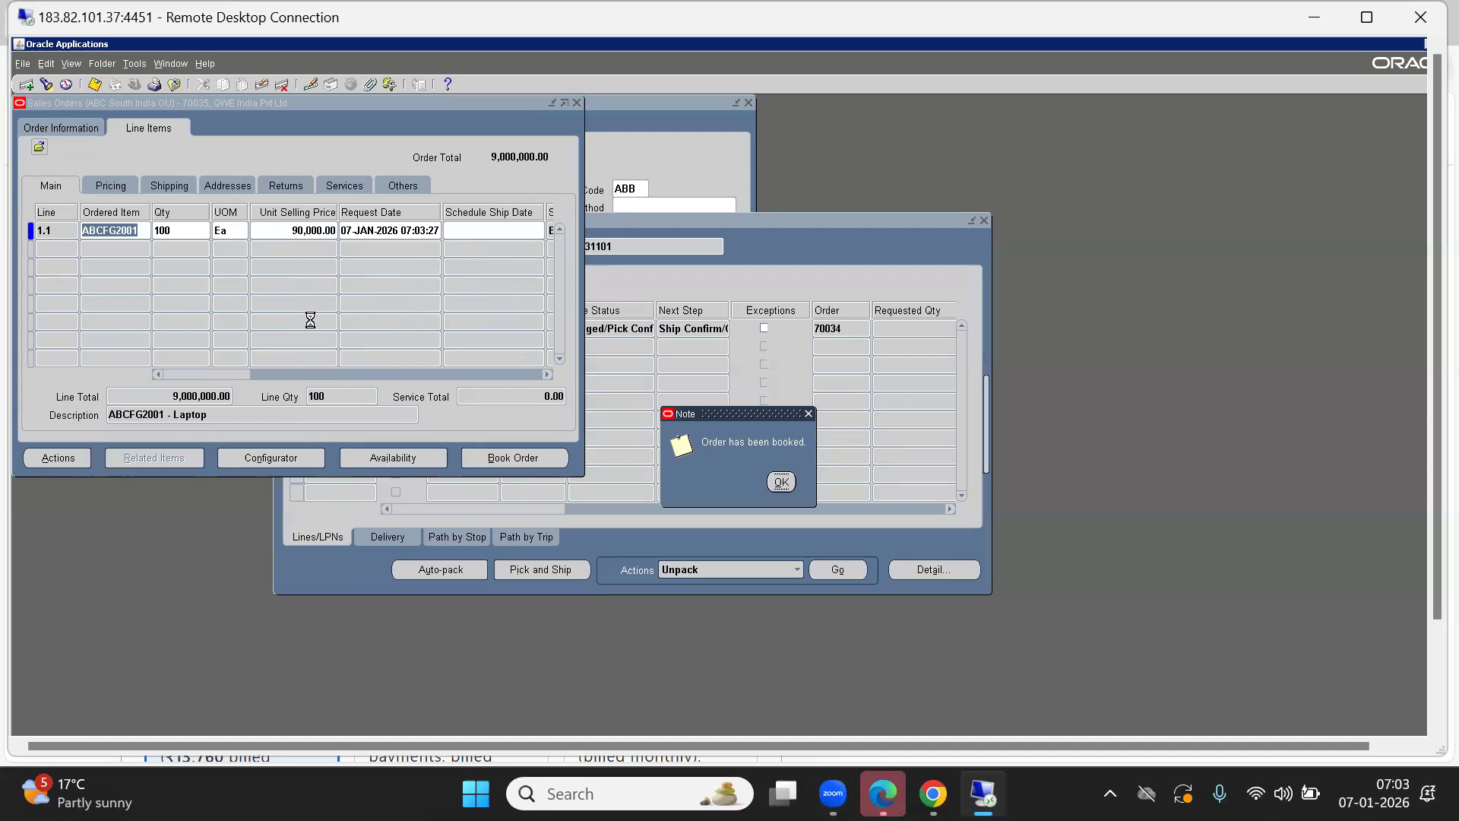
key(F4)
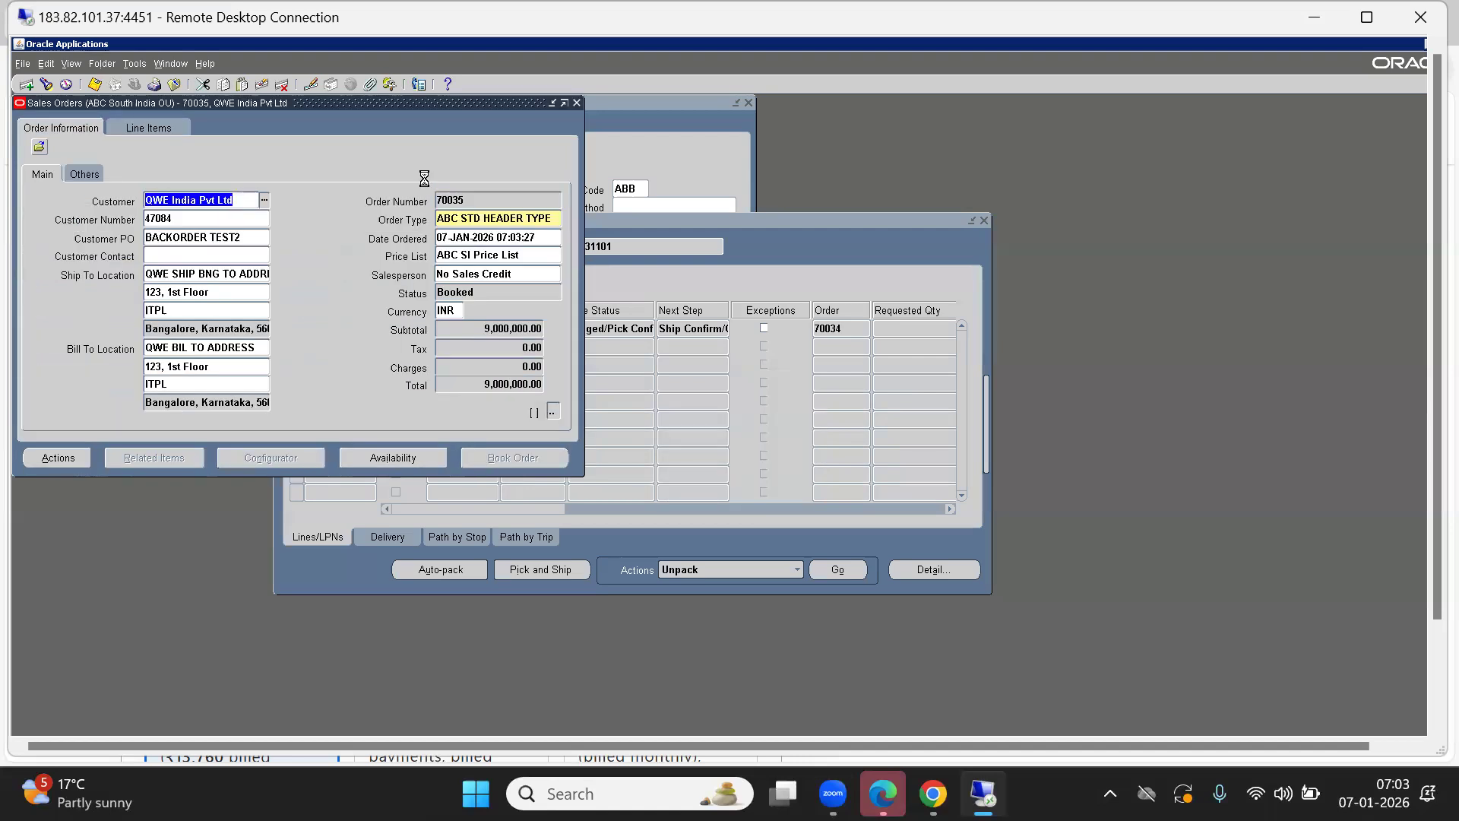
click(558, 166)
key(F4)
key(F4)
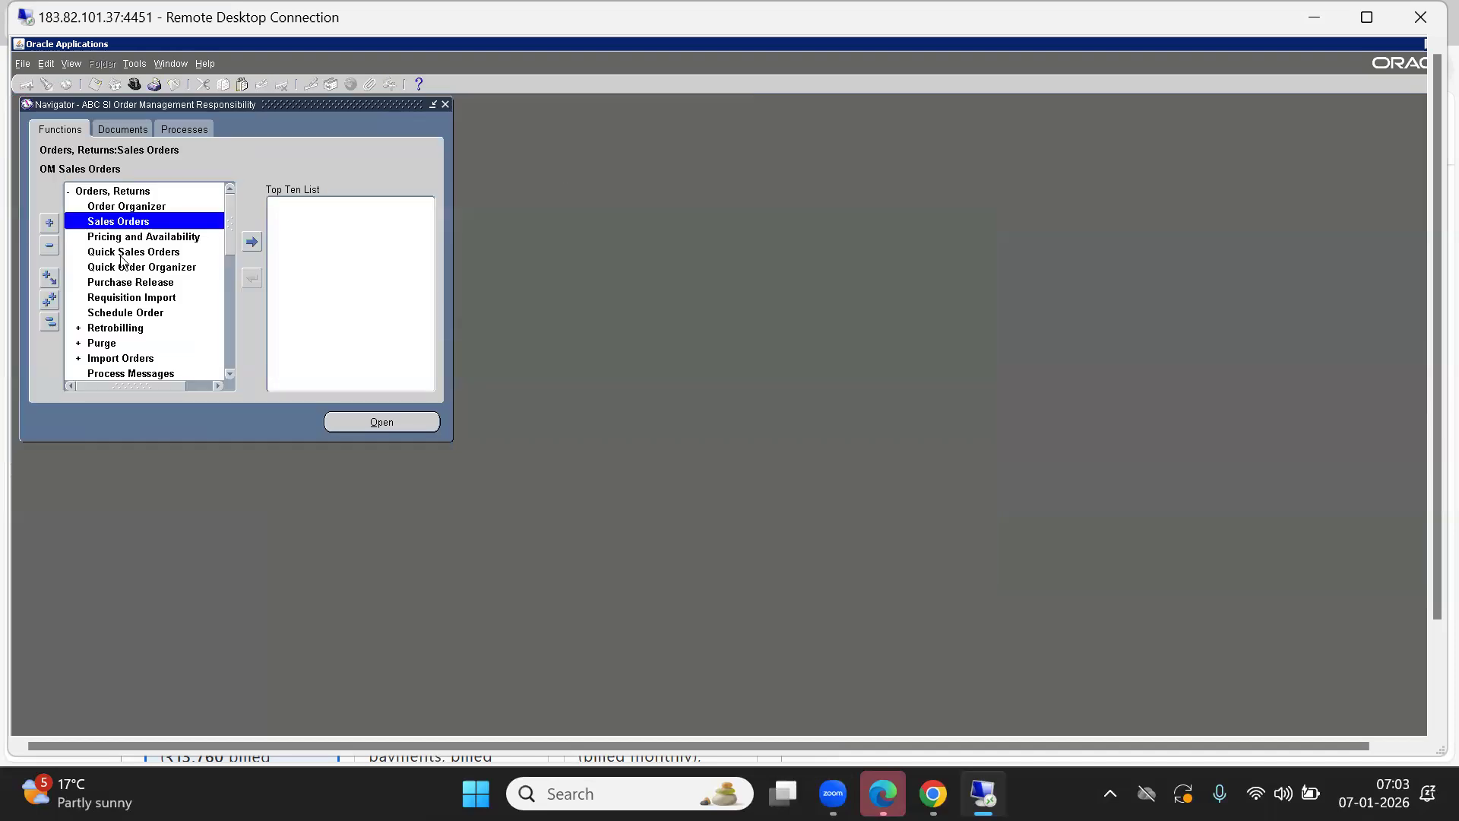
Search the Order Organizer for orders dated today.
double_click(123, 207)
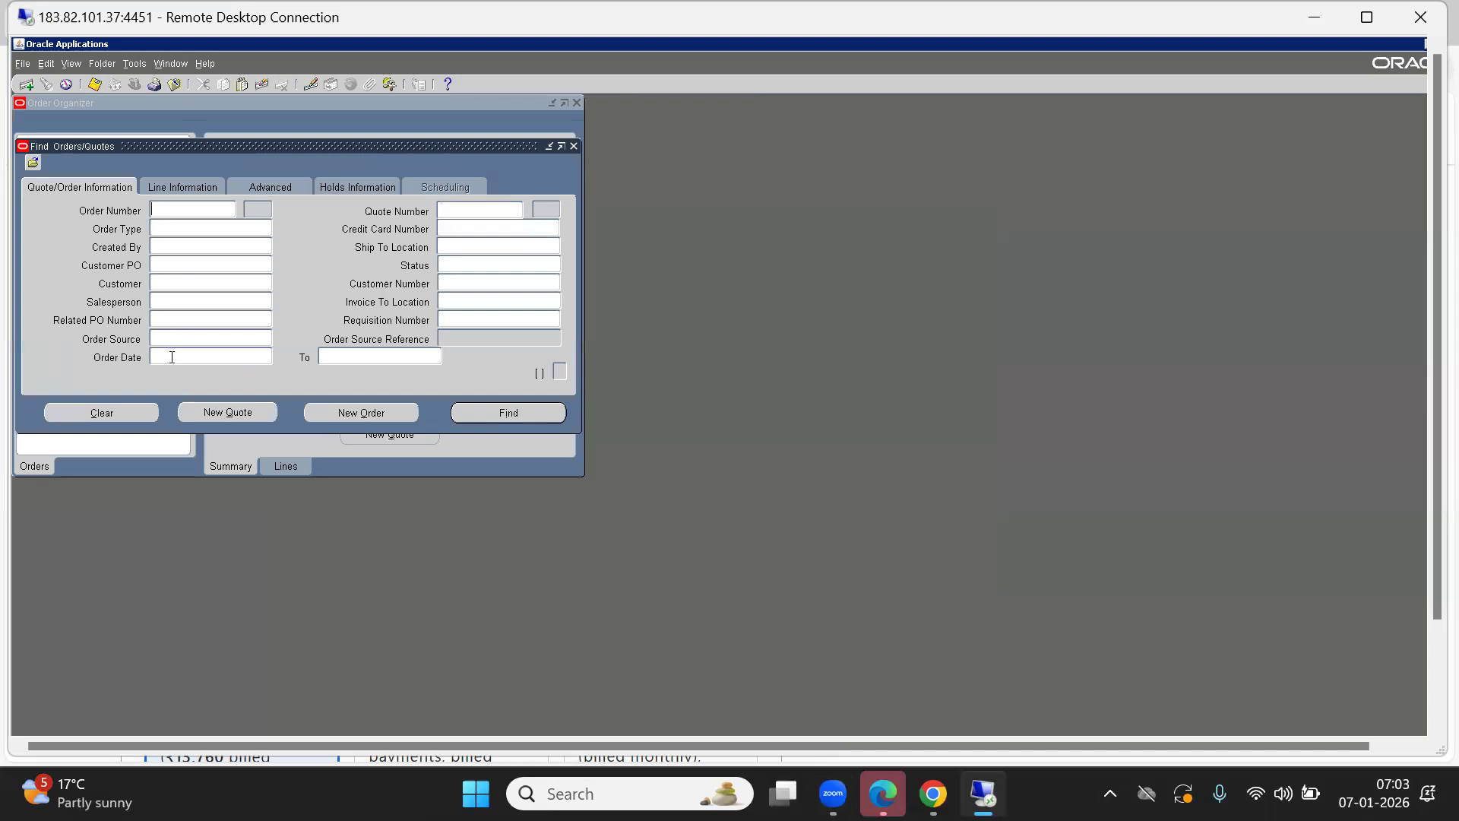
click(172, 357)
key(Return)
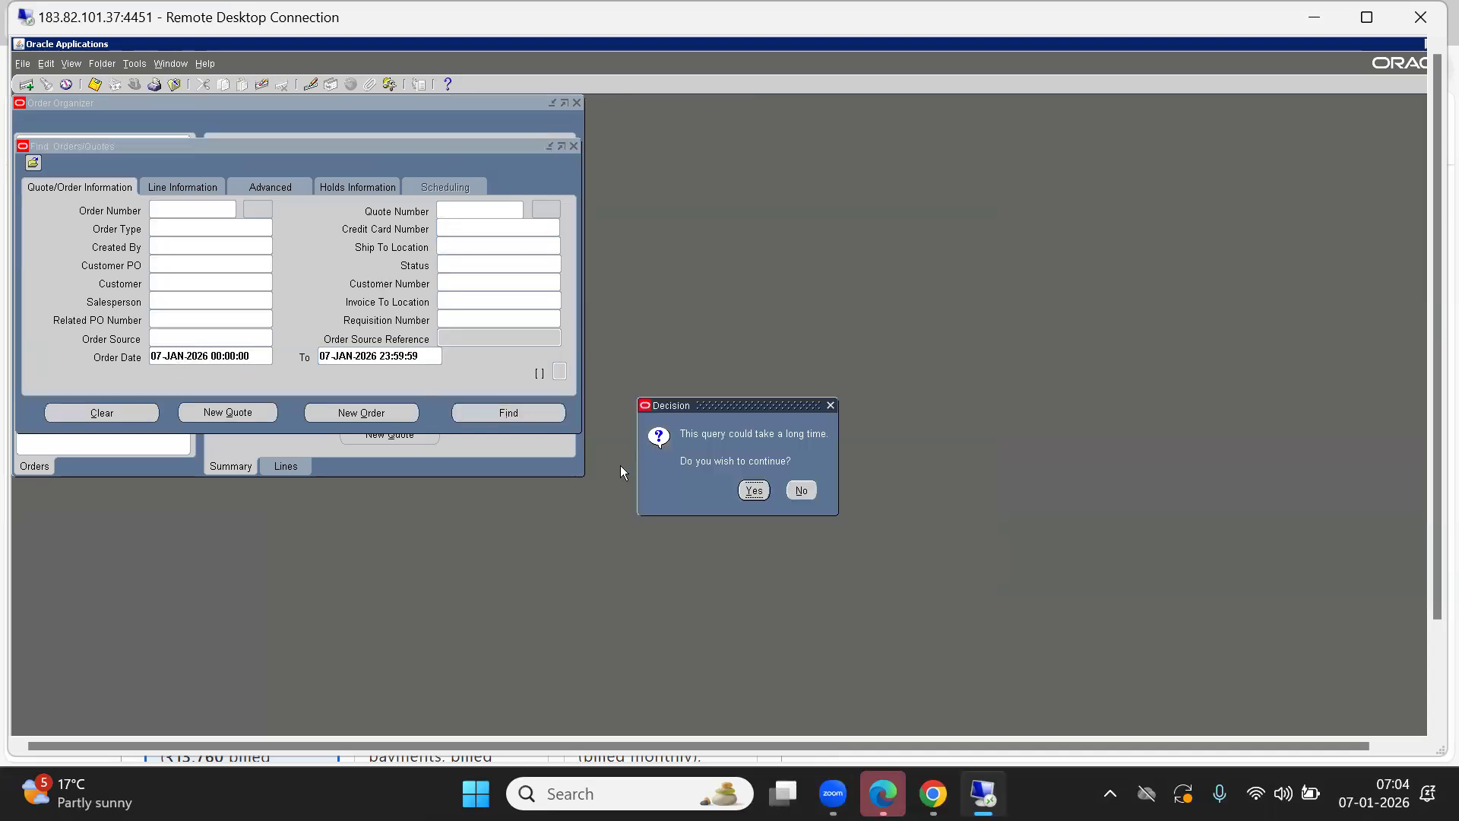
click(754, 491)
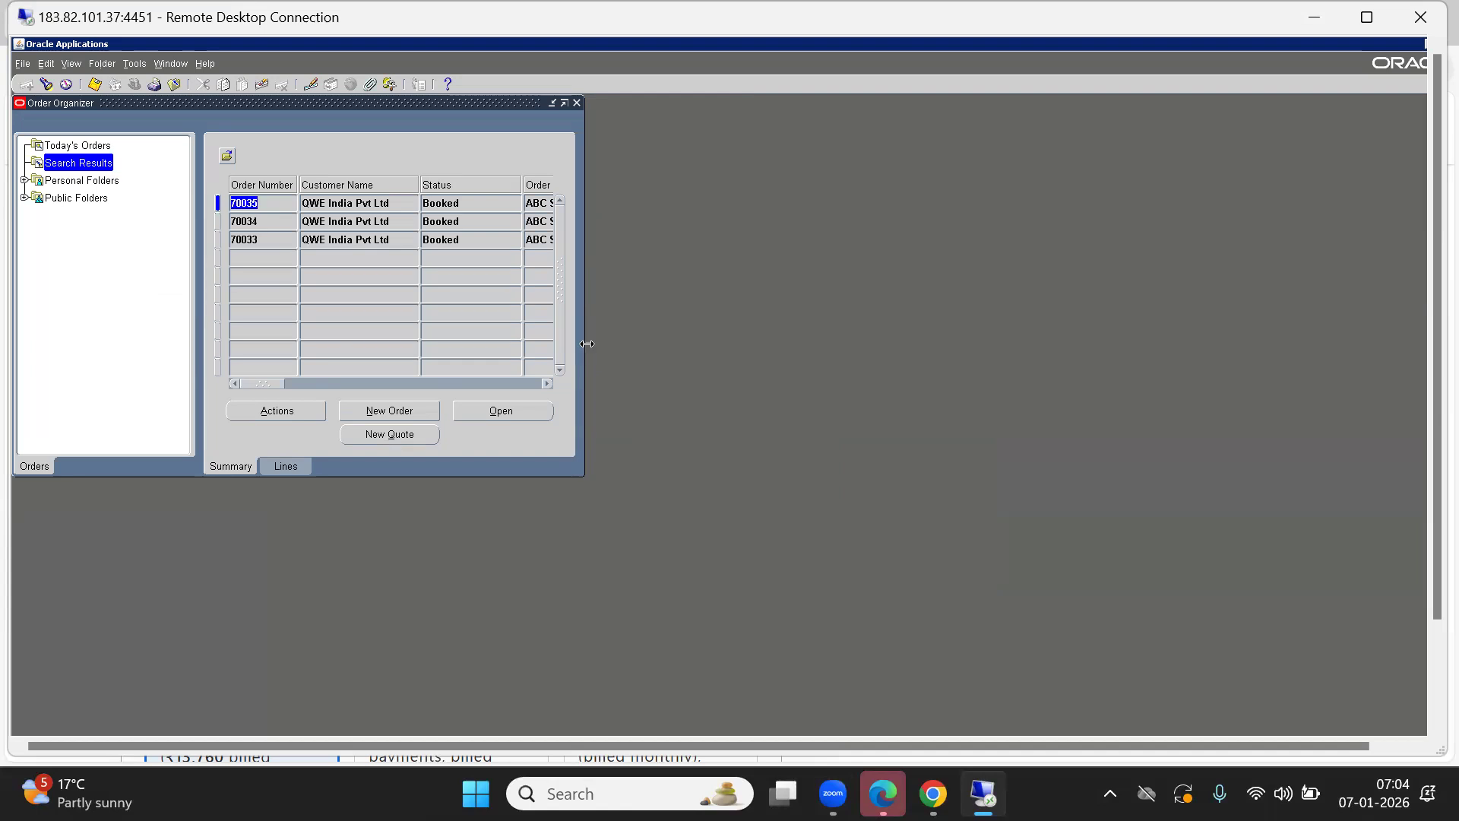
View line details for orders 70033 and 70034, widening the grid to show more columns.
click(246, 241)
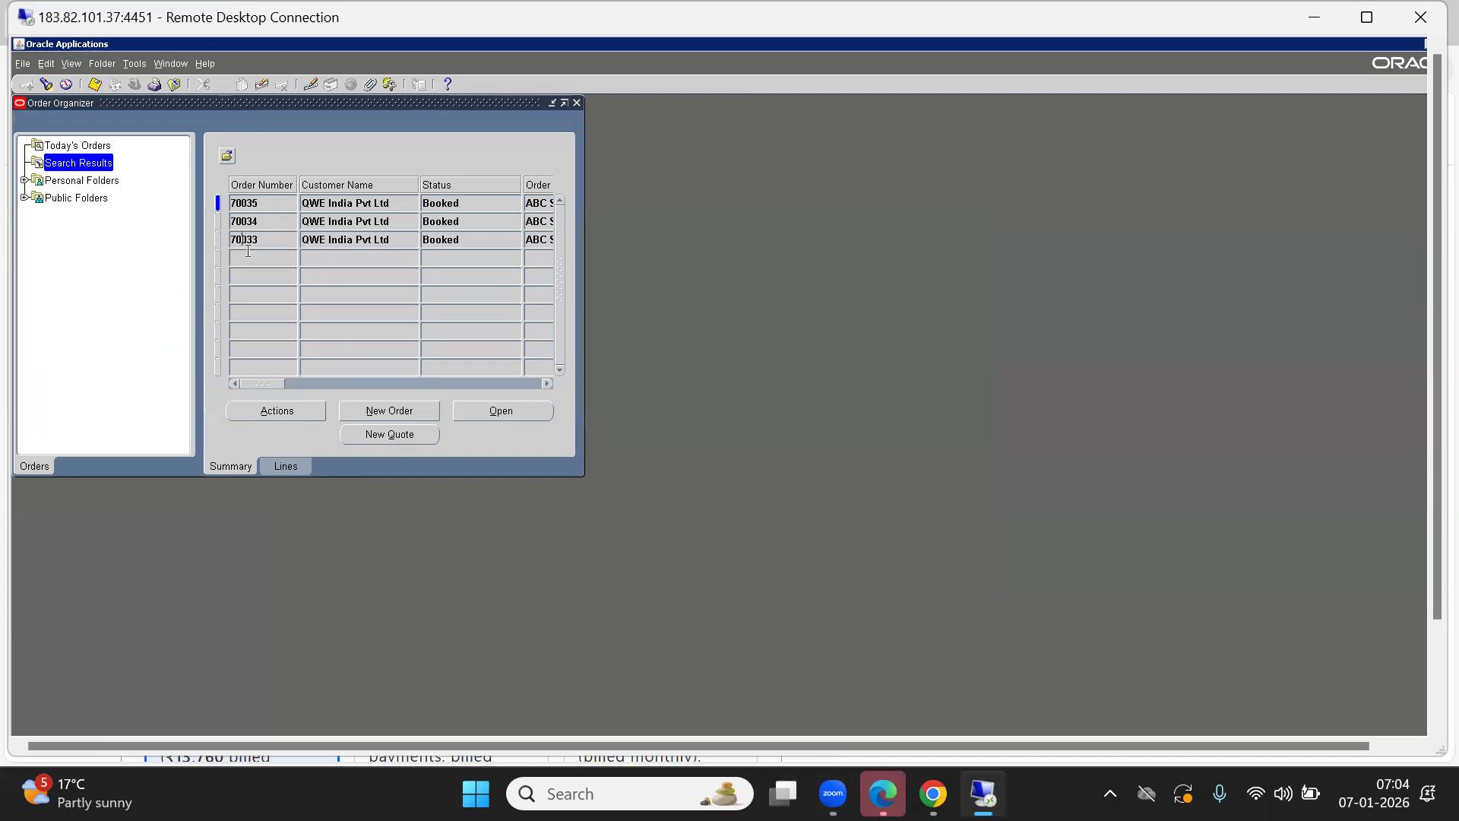
click(285, 467)
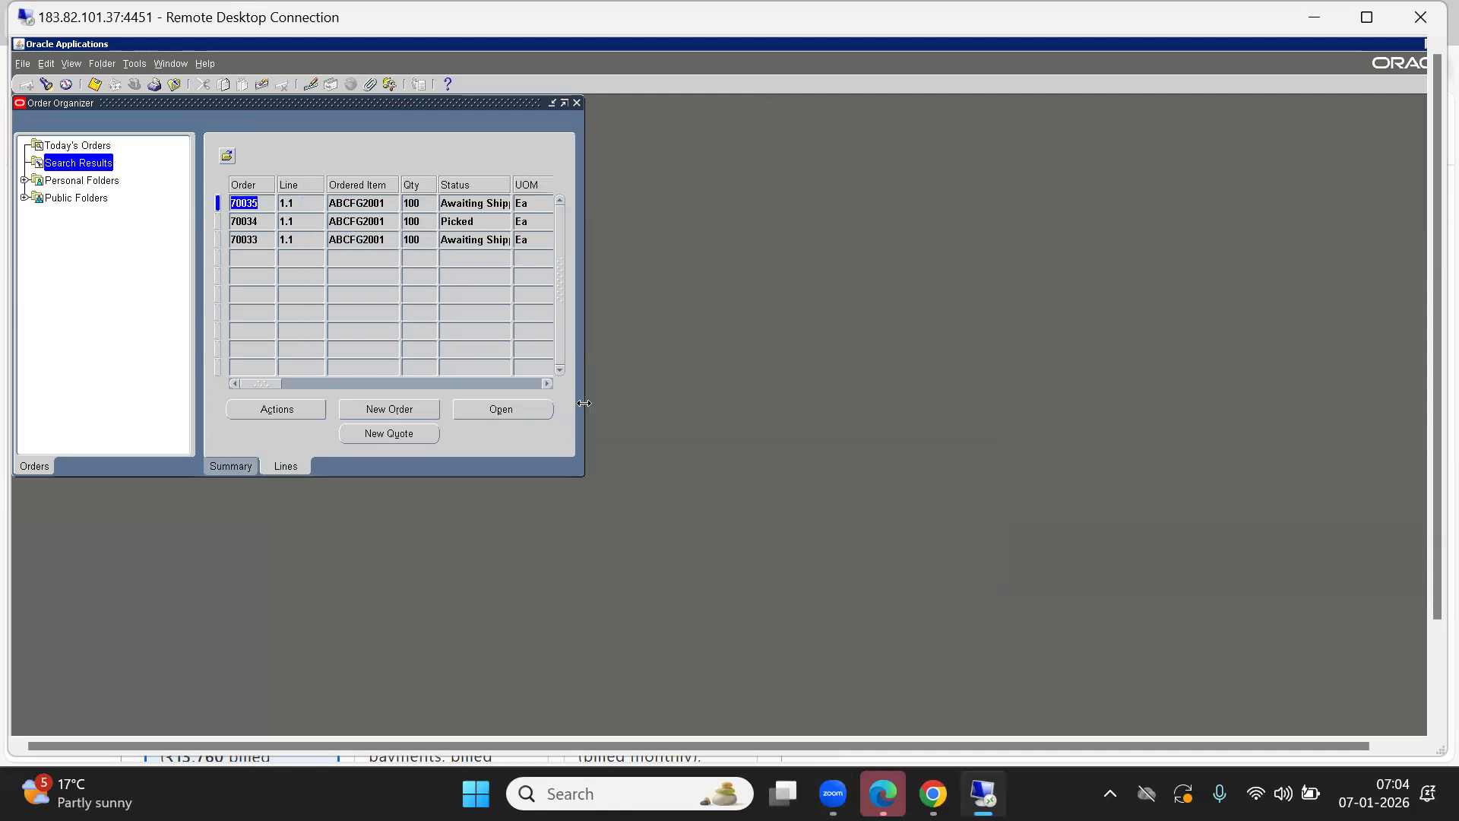
drag(584, 401, 1206, 400)
click(247, 242)
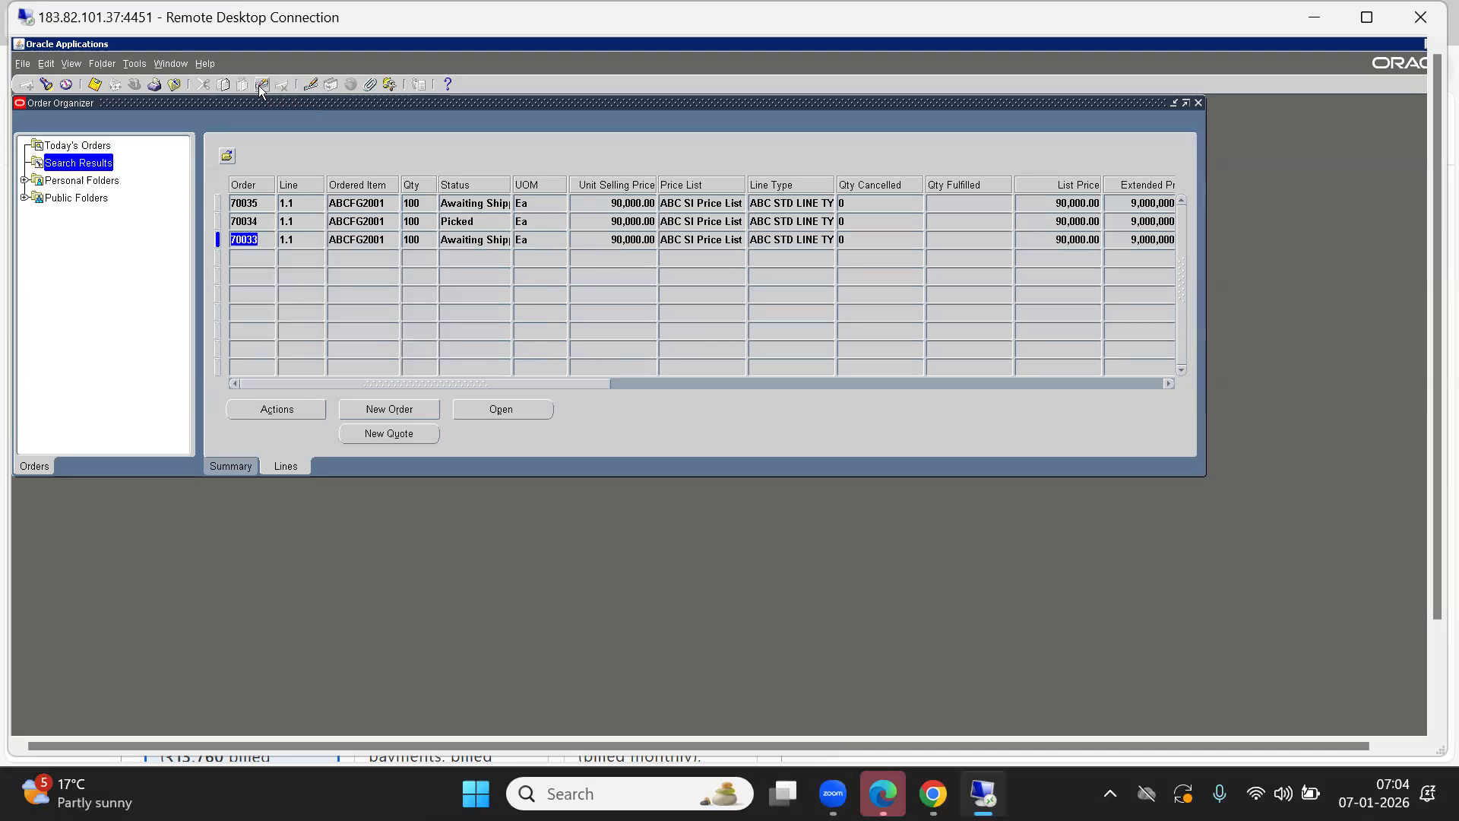
click(244, 221)
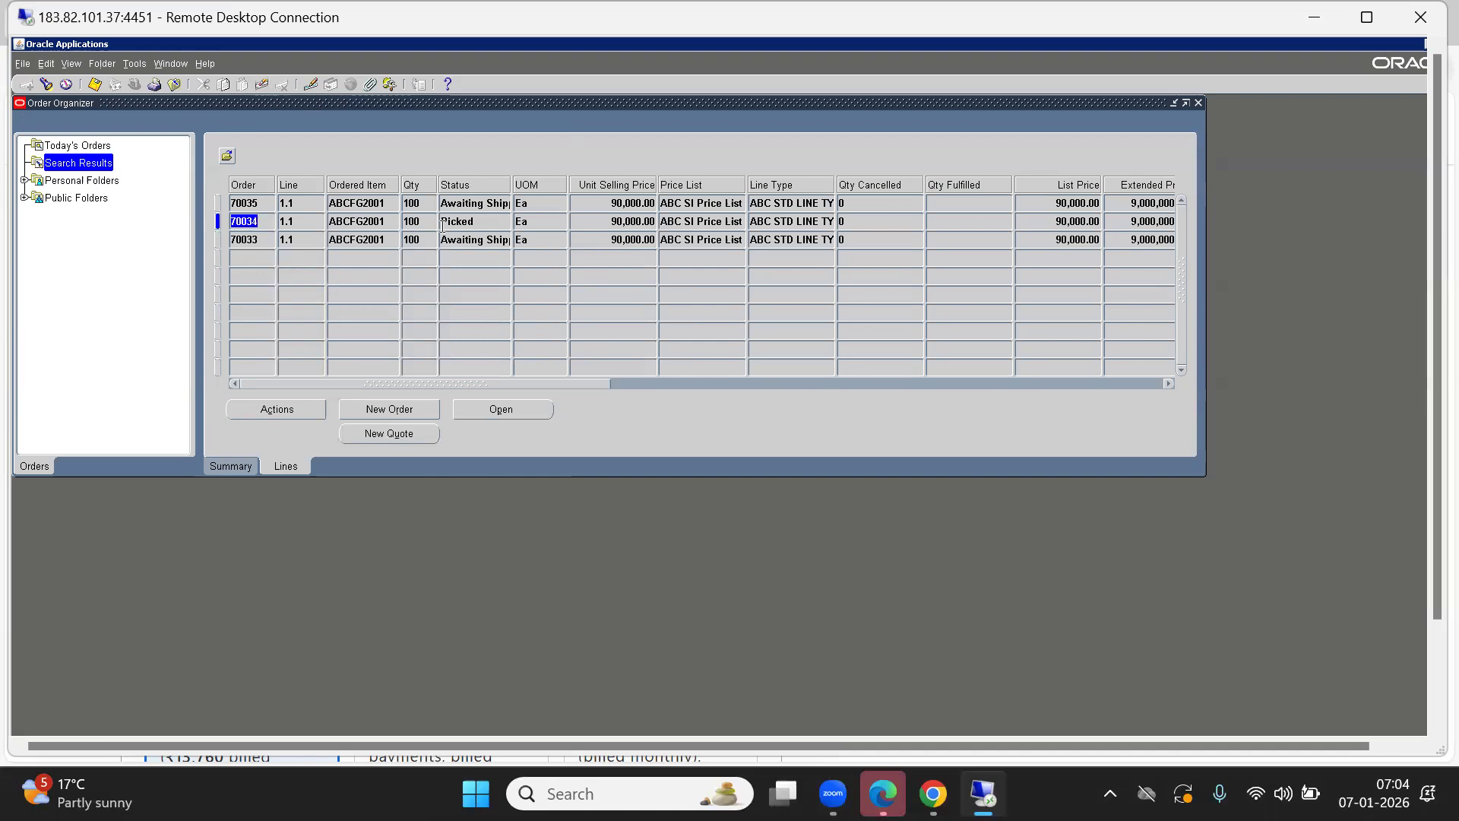
click(243, 239)
click(365, 238)
click(231, 466)
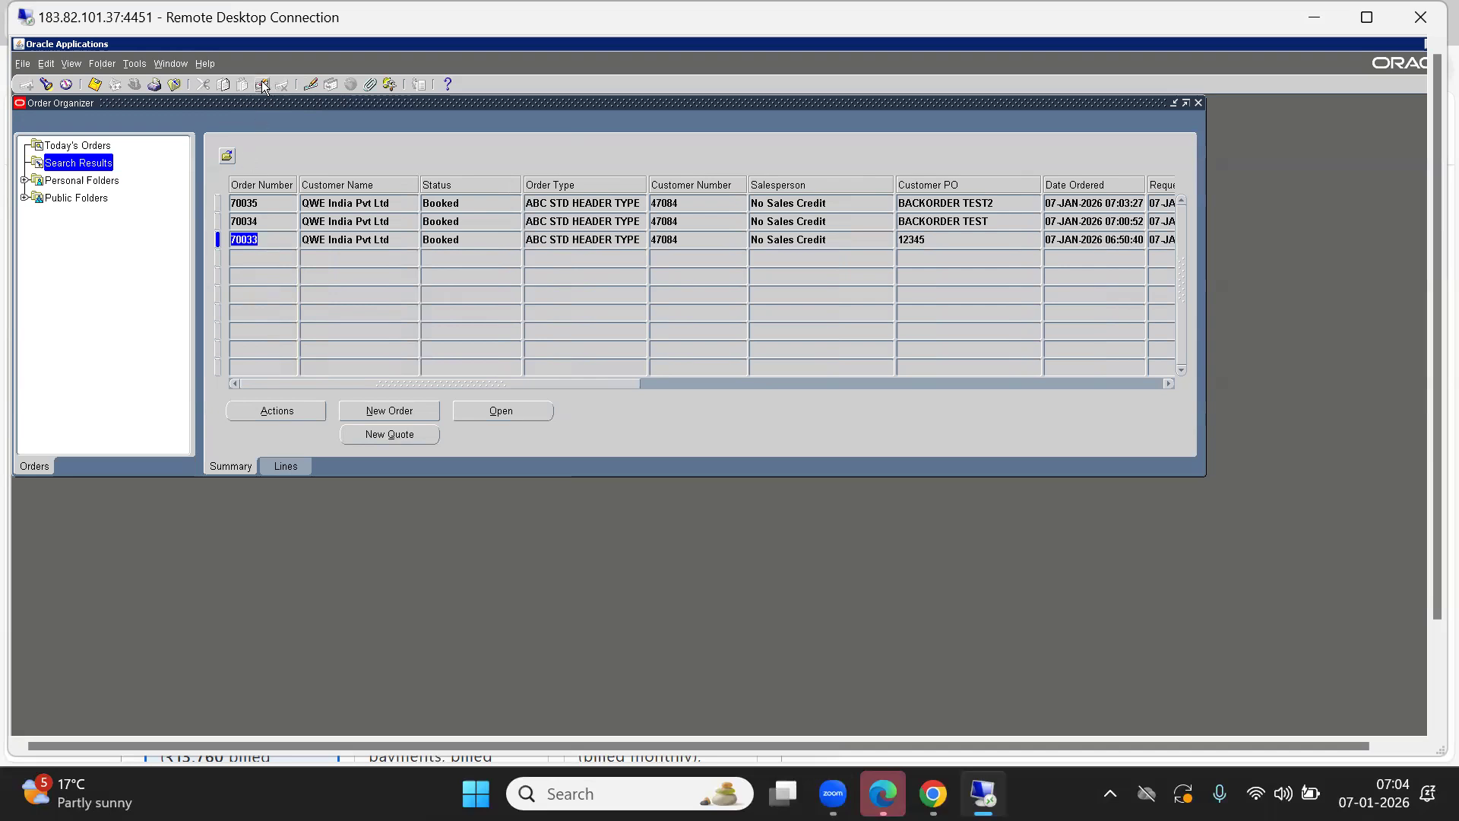
Confirm order 70034's line shows Picked, comparing it with order 70035's status.
click(265, 222)
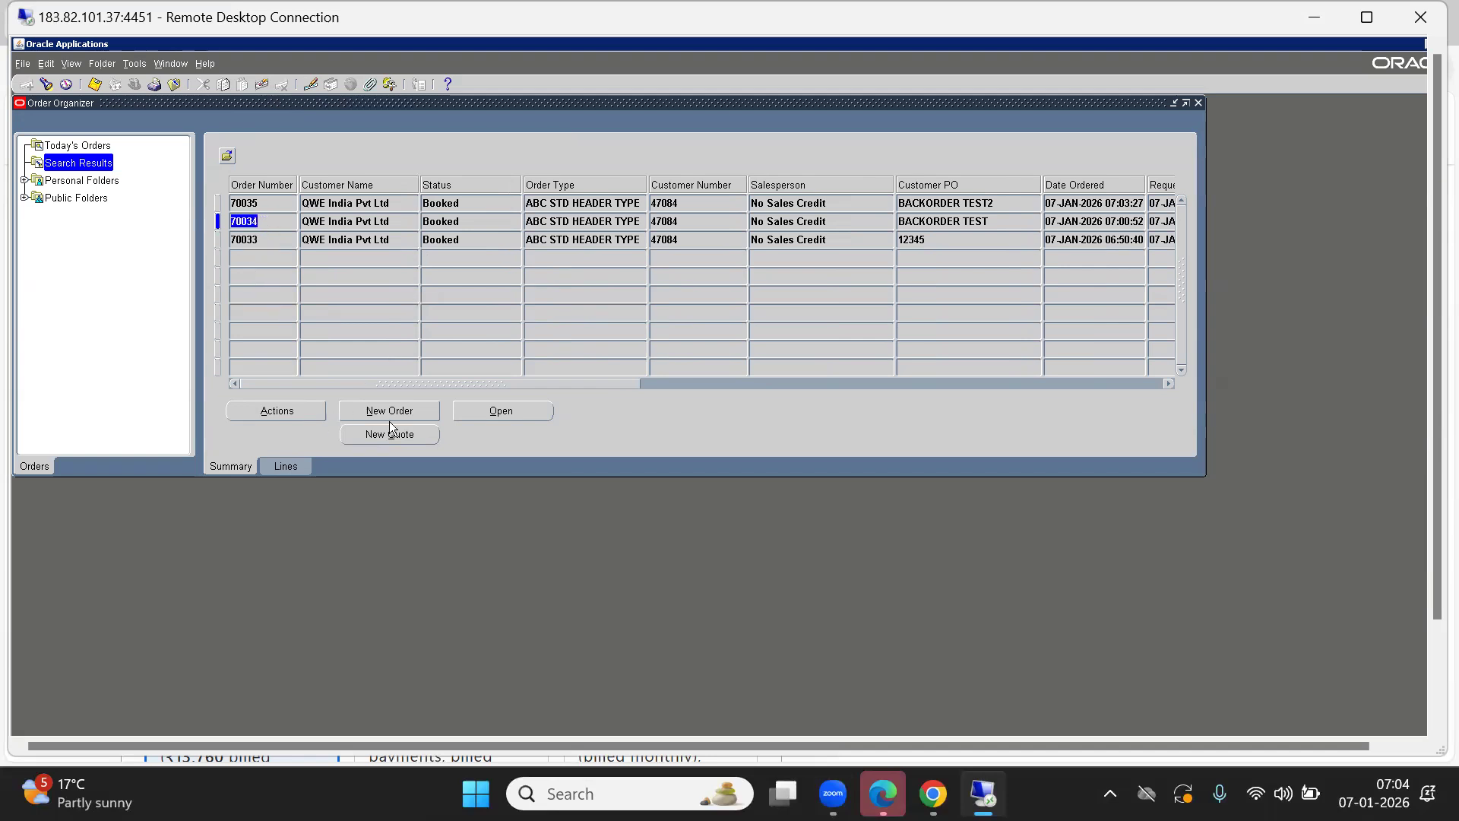
click(286, 466)
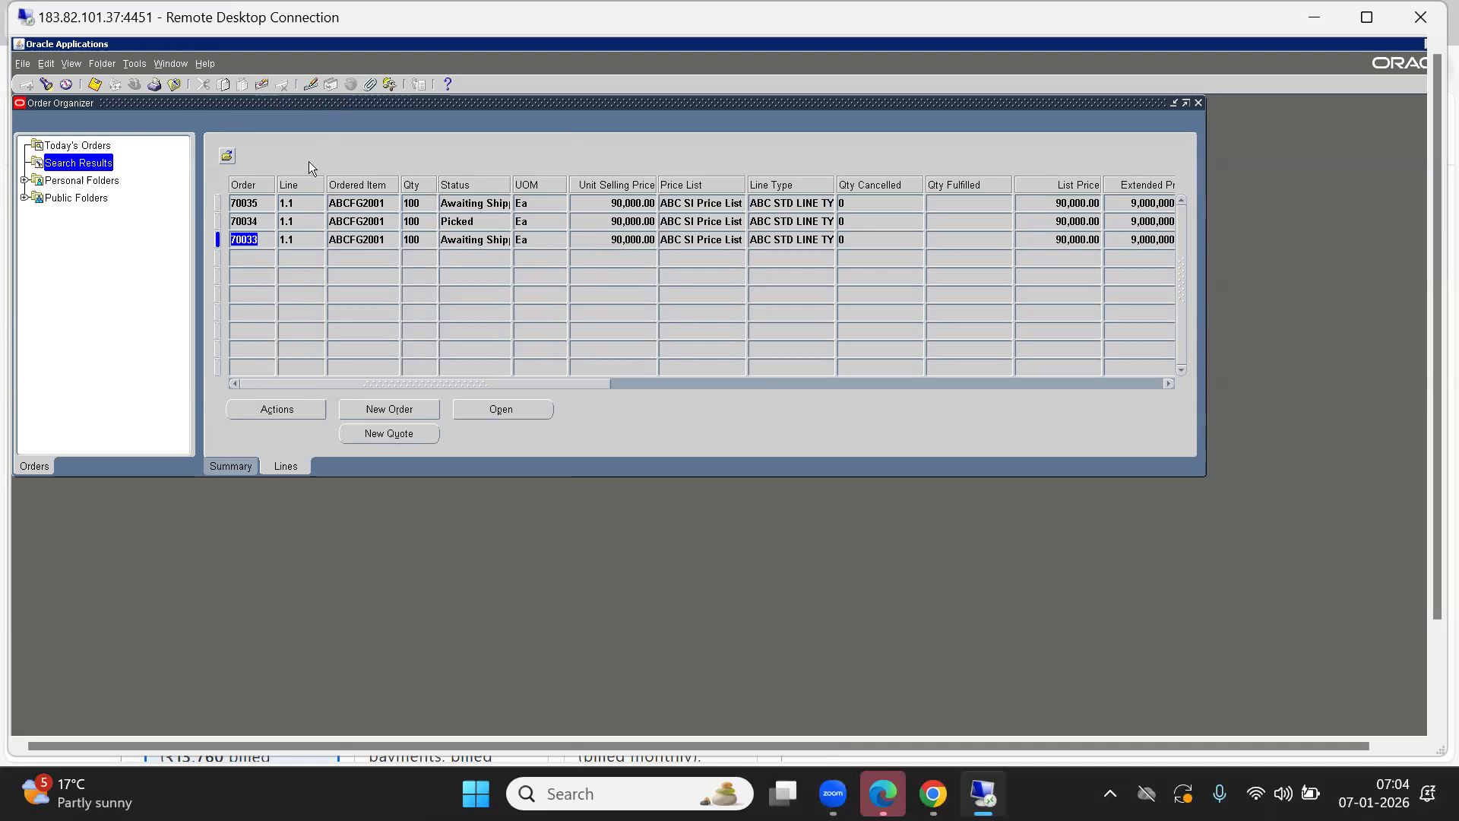
click(262, 221)
click(465, 220)
key(Up)
click(474, 221)
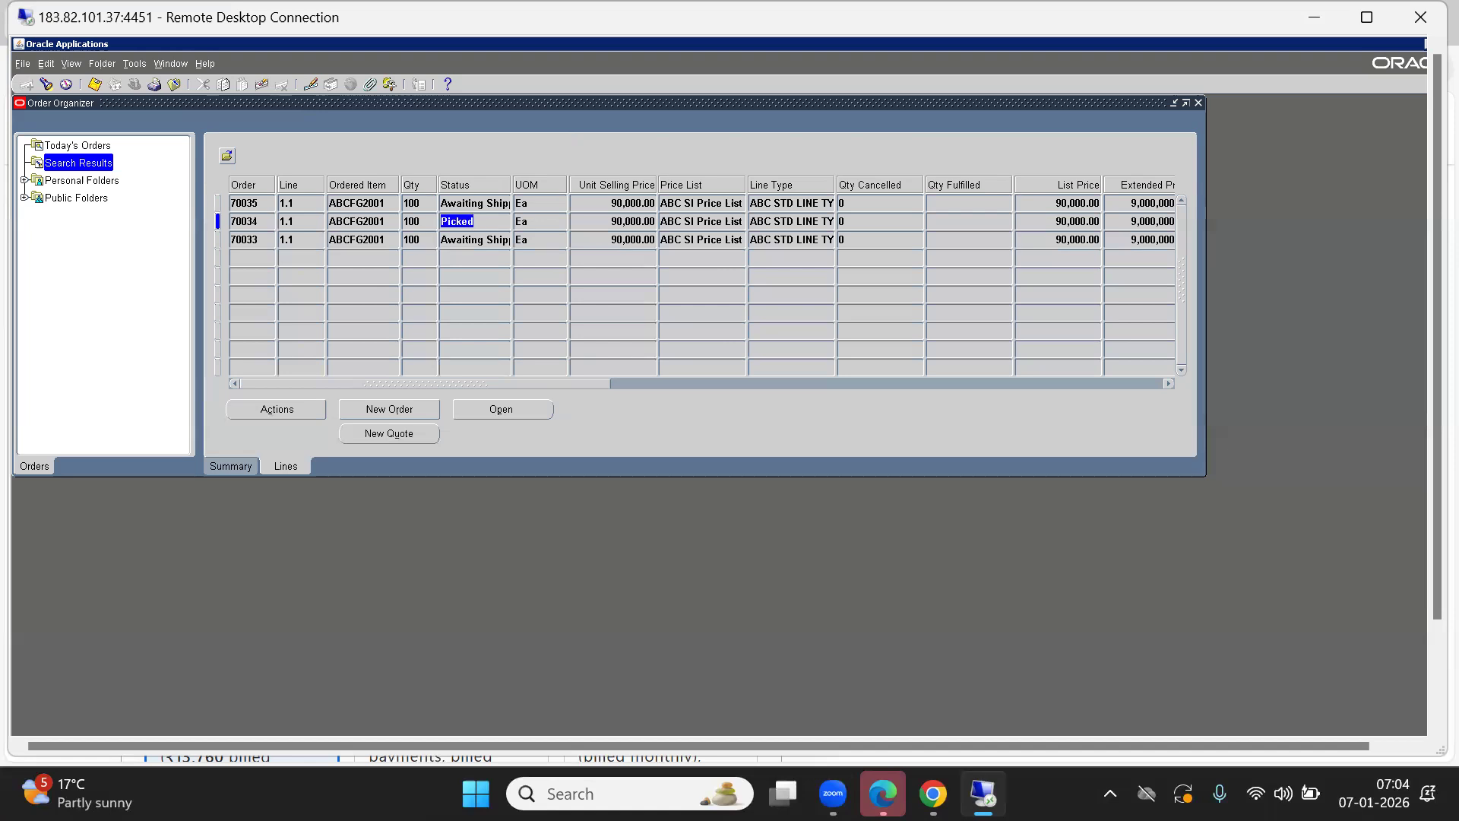
click(933, 793)
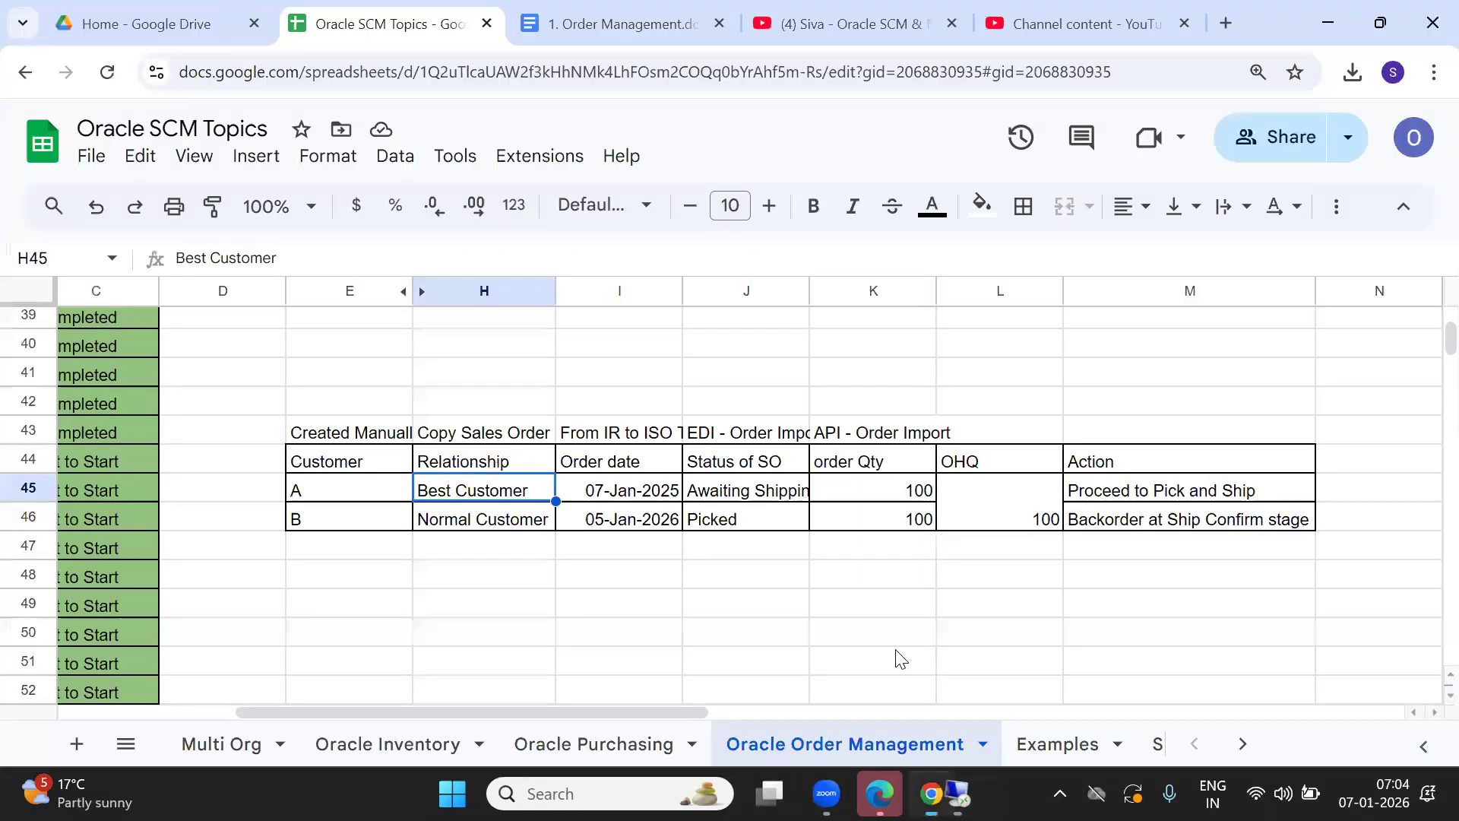
click(758, 525)
click(729, 496)
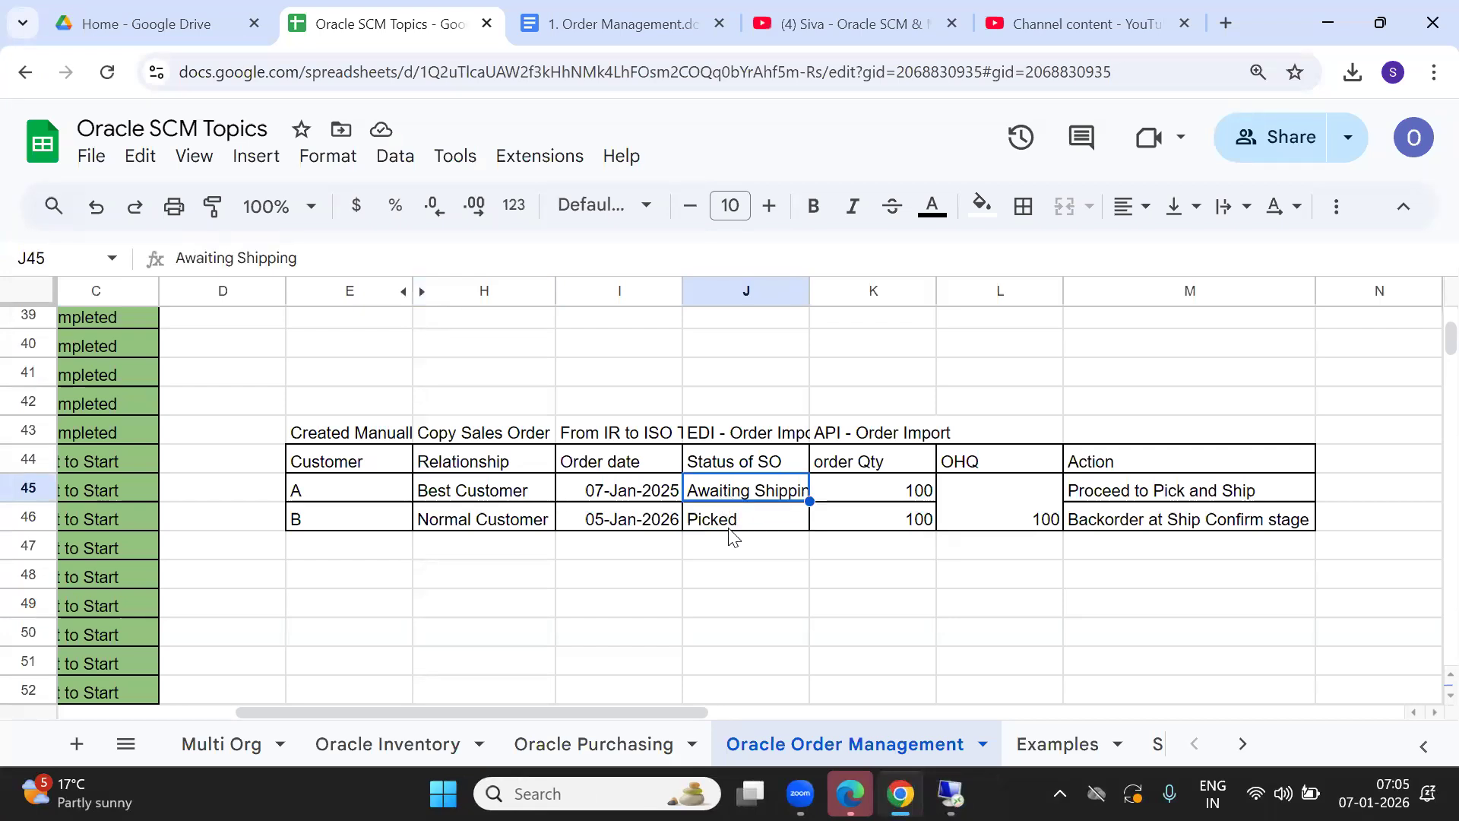
click(1041, 511)
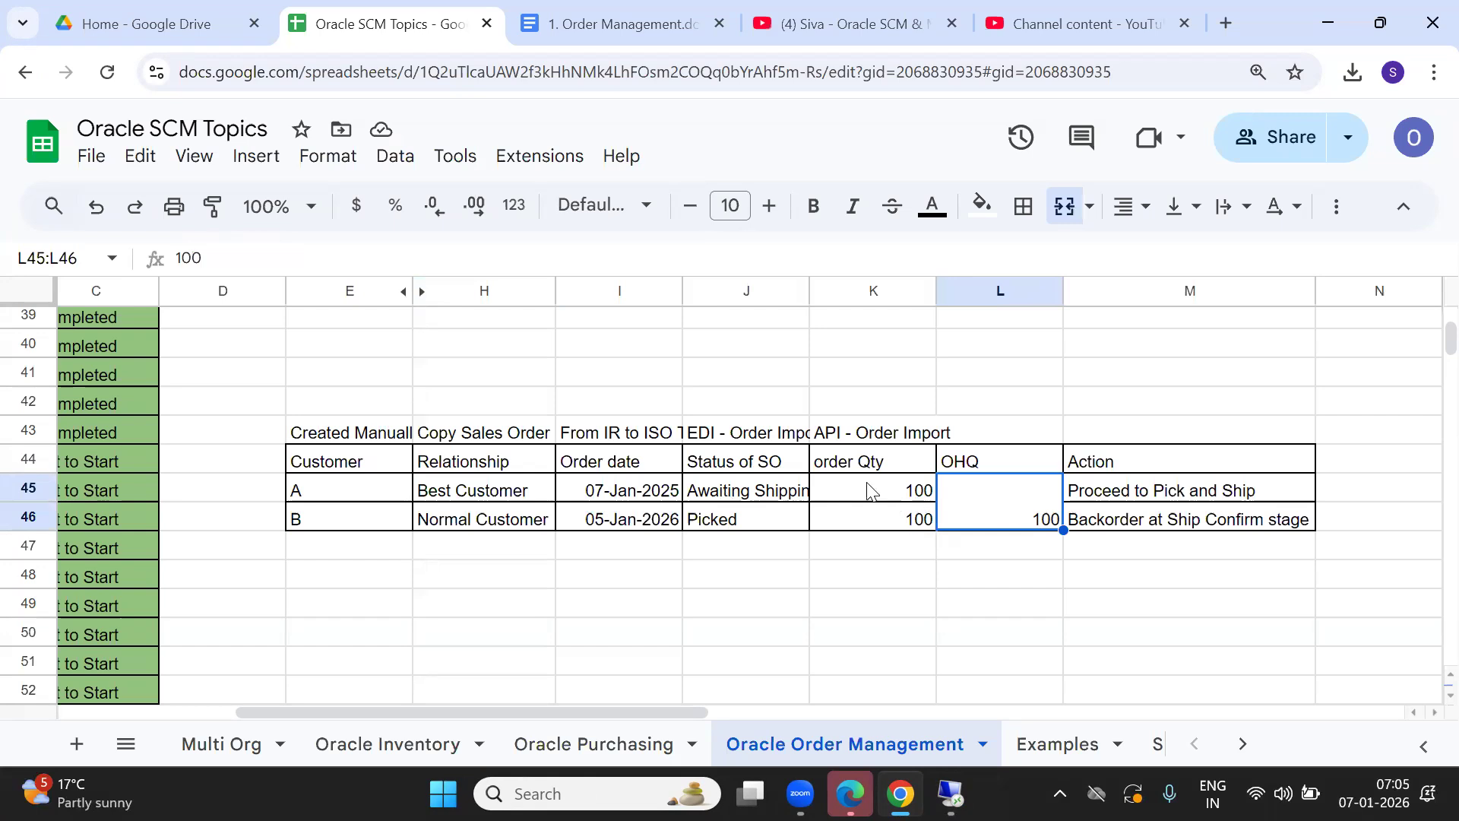
drag(866, 490, 860, 532)
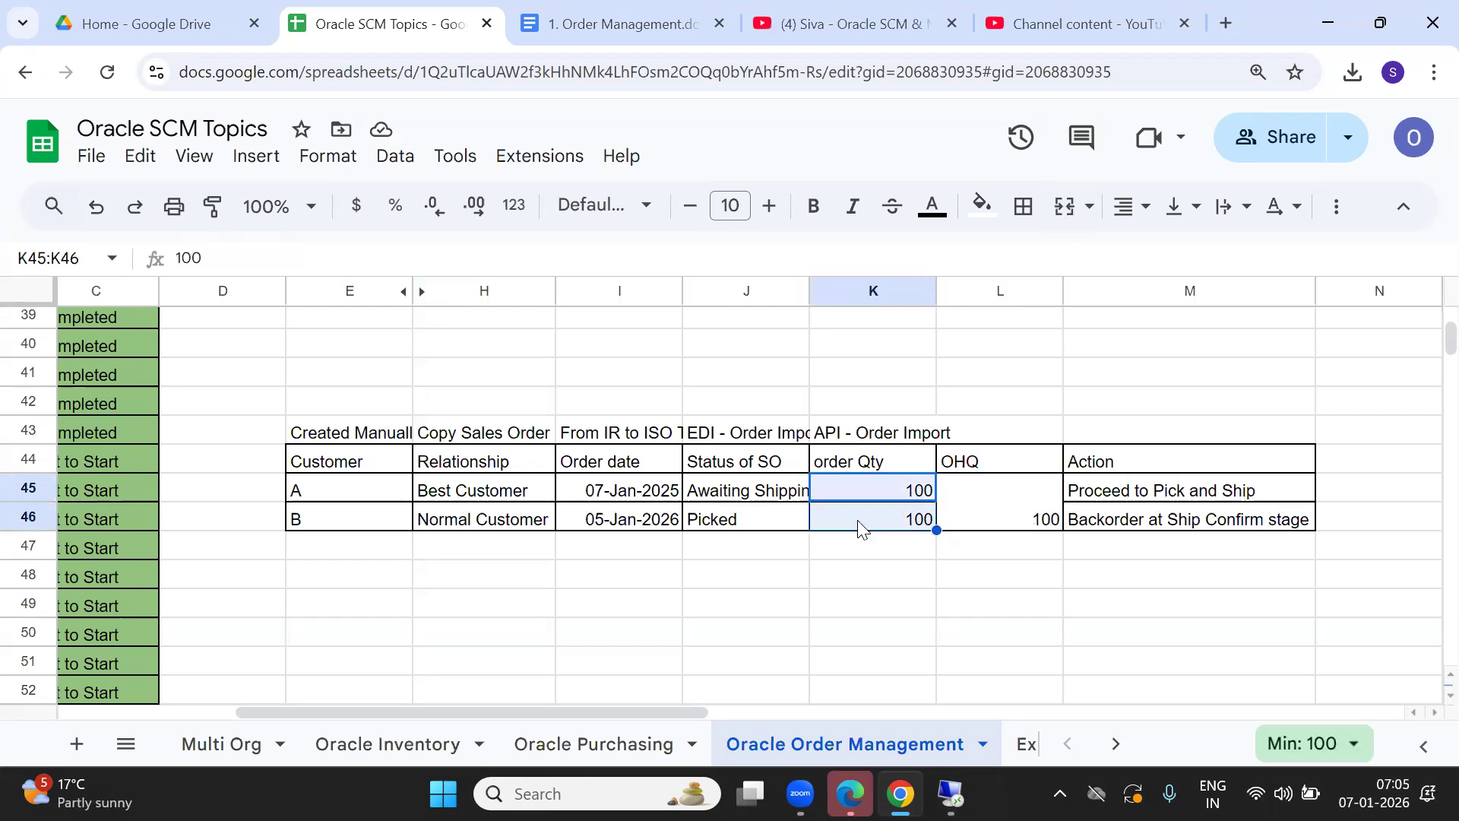
key(alt+Tab)
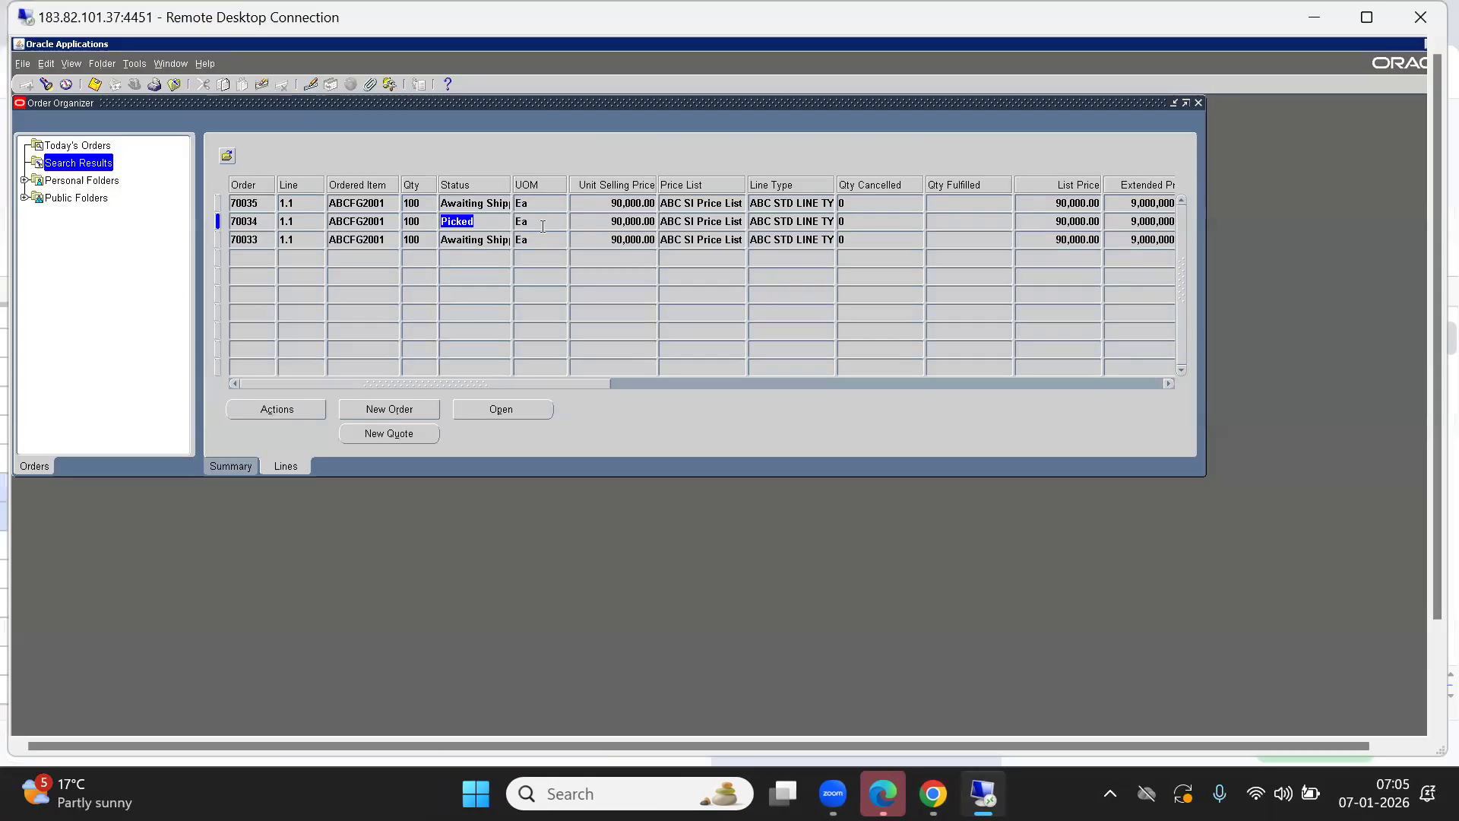
Snip the order grid header plus the 70035 and 70034 rows with Snipping Tool.
click(410, 222)
key(super)
text(sn)
key(Return)
click(361, 62)
drag(207, 161, 1181, 230)
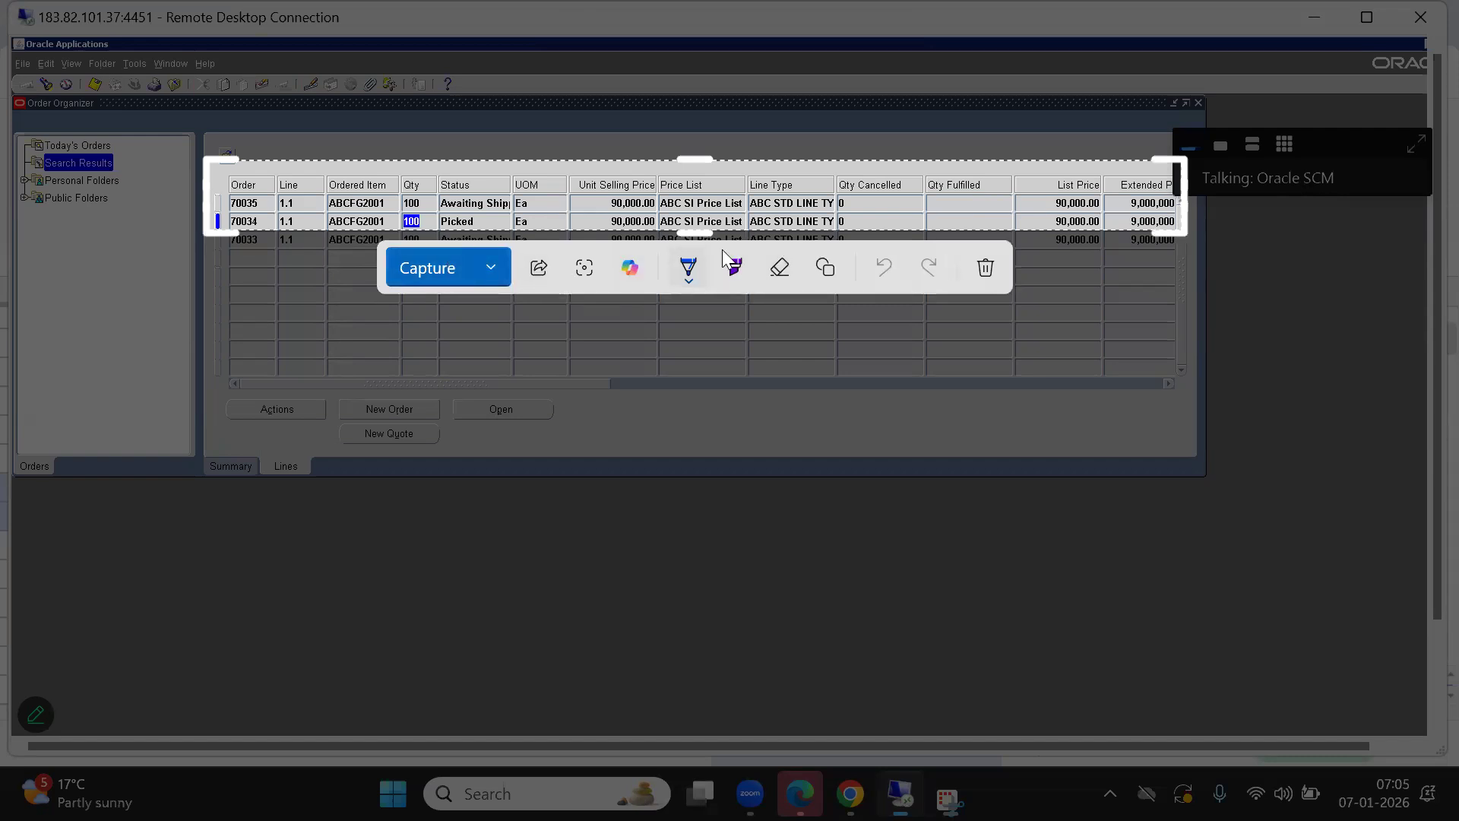
Outline the statuses of the first two order rows with a red rectangle.
click(819, 272)
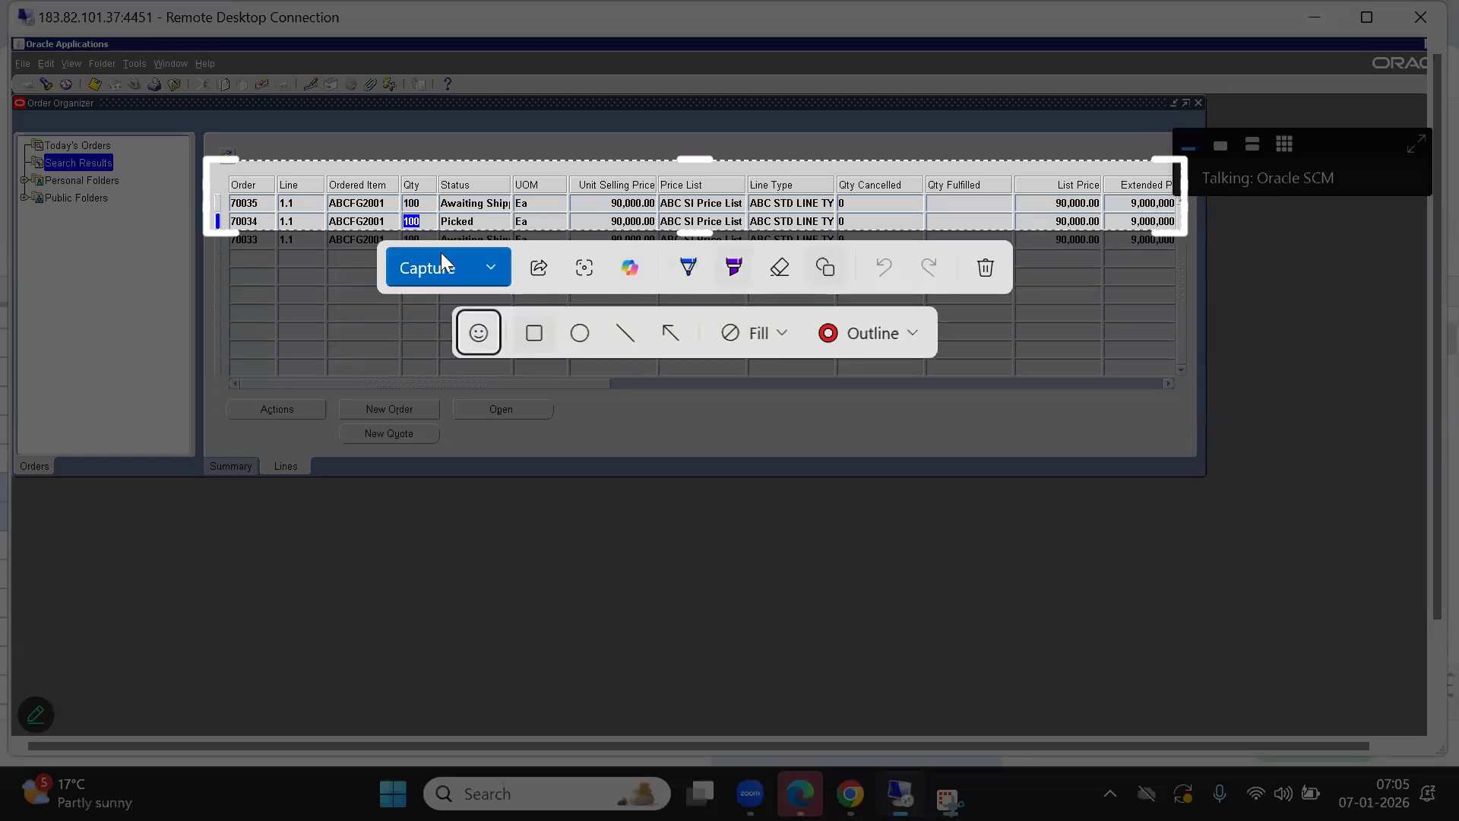
mouse_move(394, 188)
mouse_down()
mouse_move(436, 199)
mouse_move(439, 234)
mouse_move(527, 190)
mouse_move(512, 191)
mouse_up()
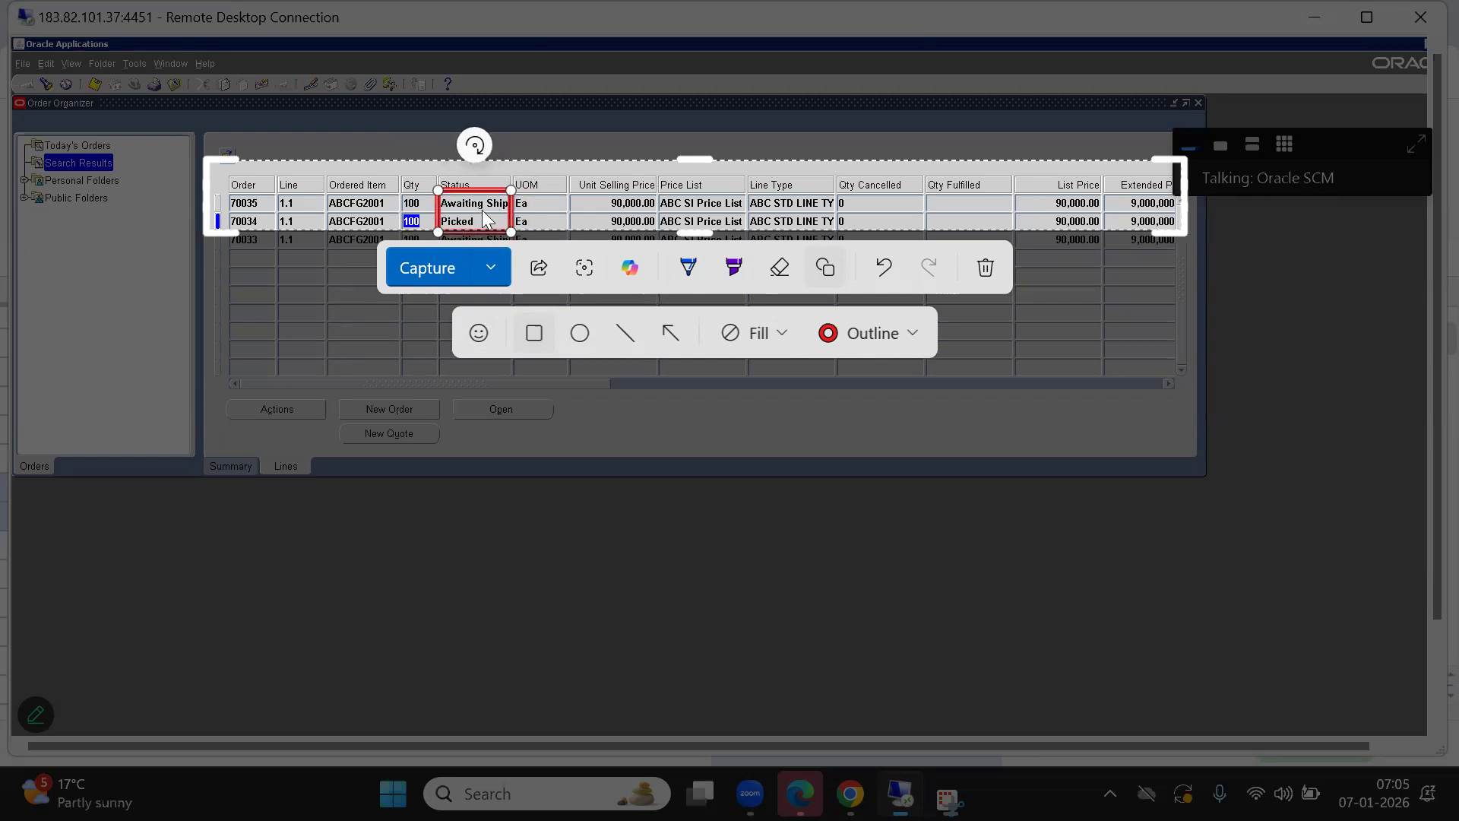
drag(438, 190, 223, 189)
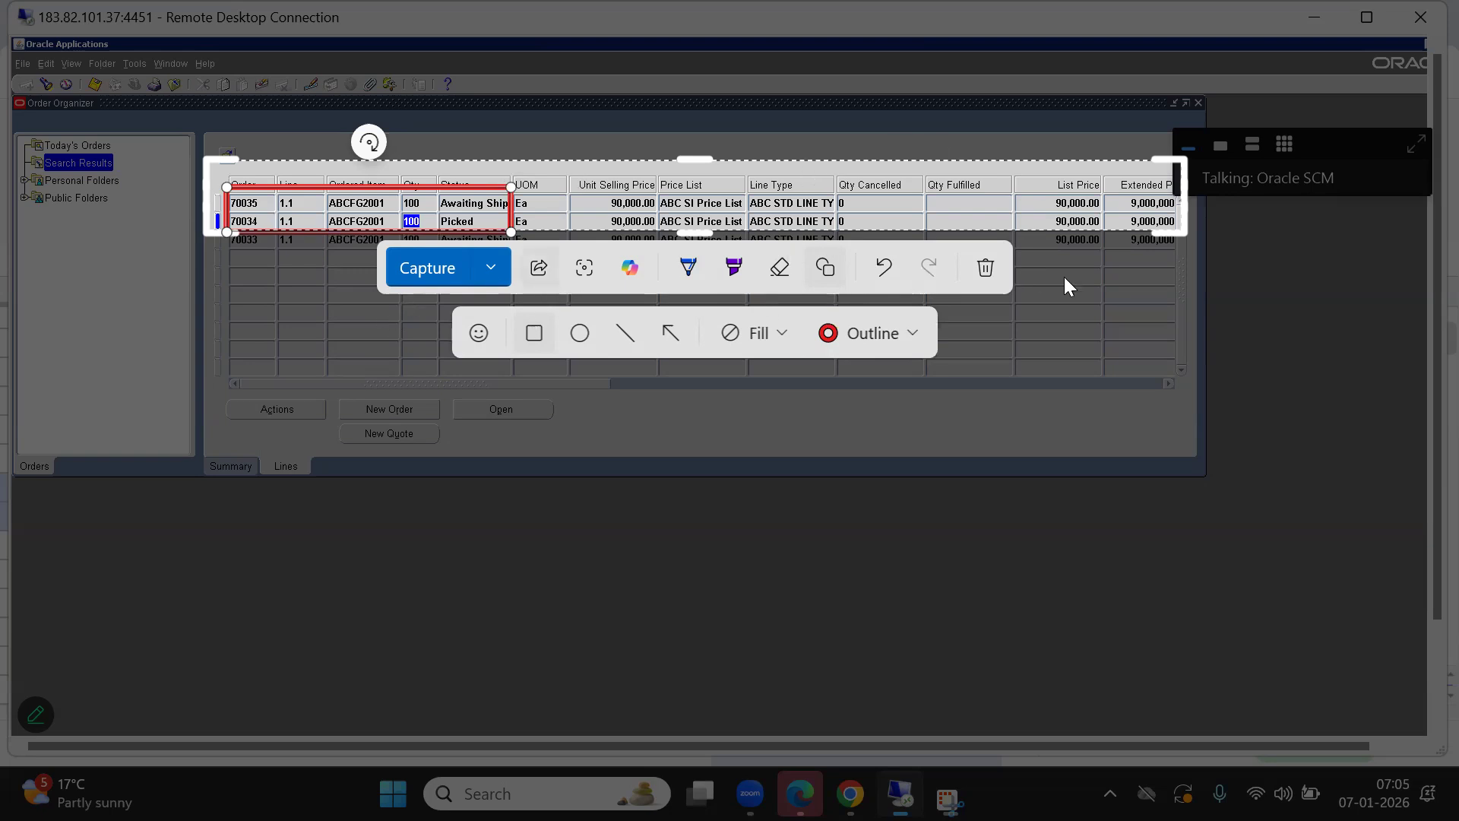
Delete the annotated snip and close Snipping Tool, returning to Order Organizer.
click(986, 267)
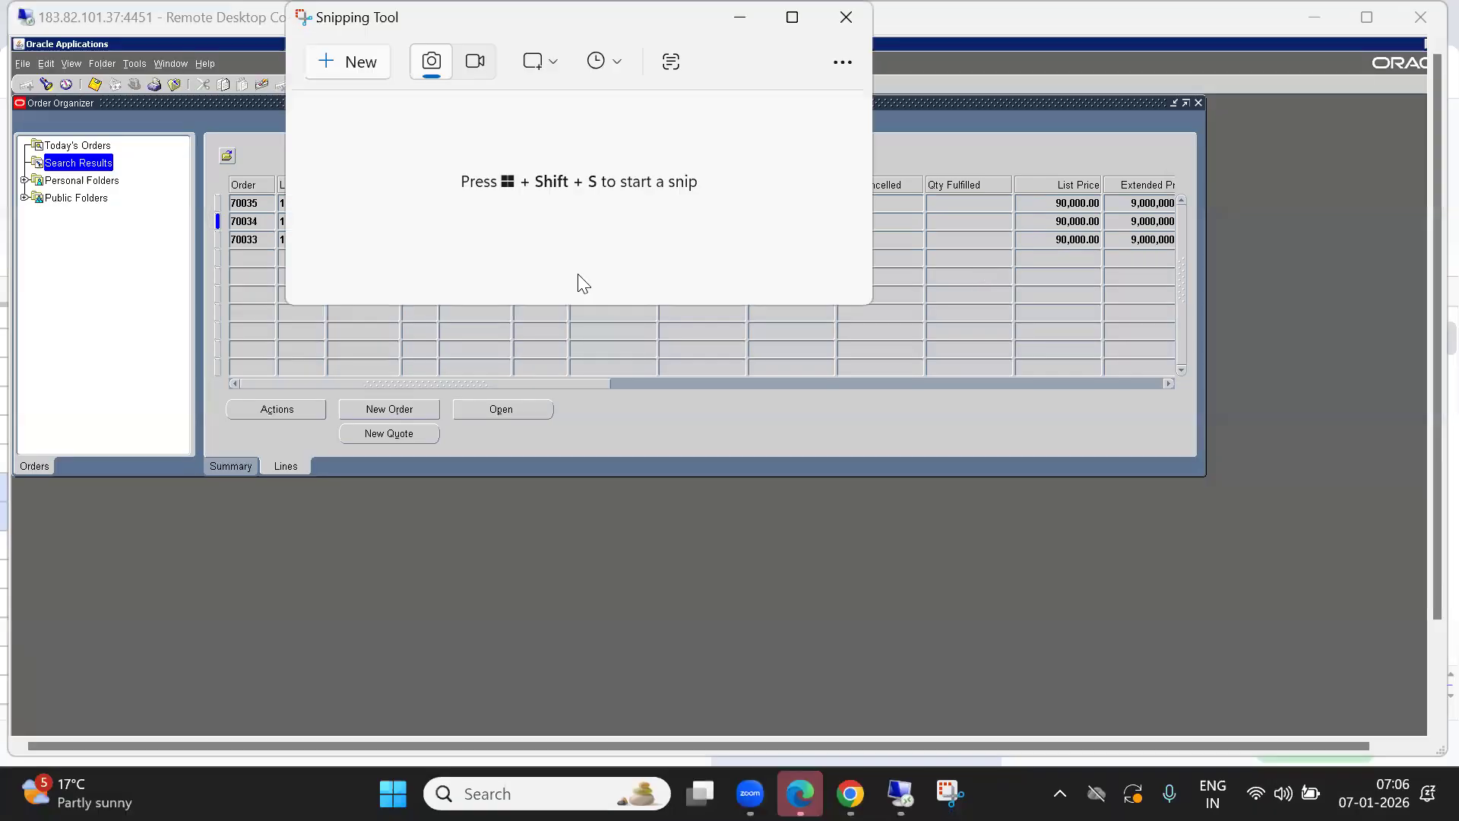
click(278, 373)
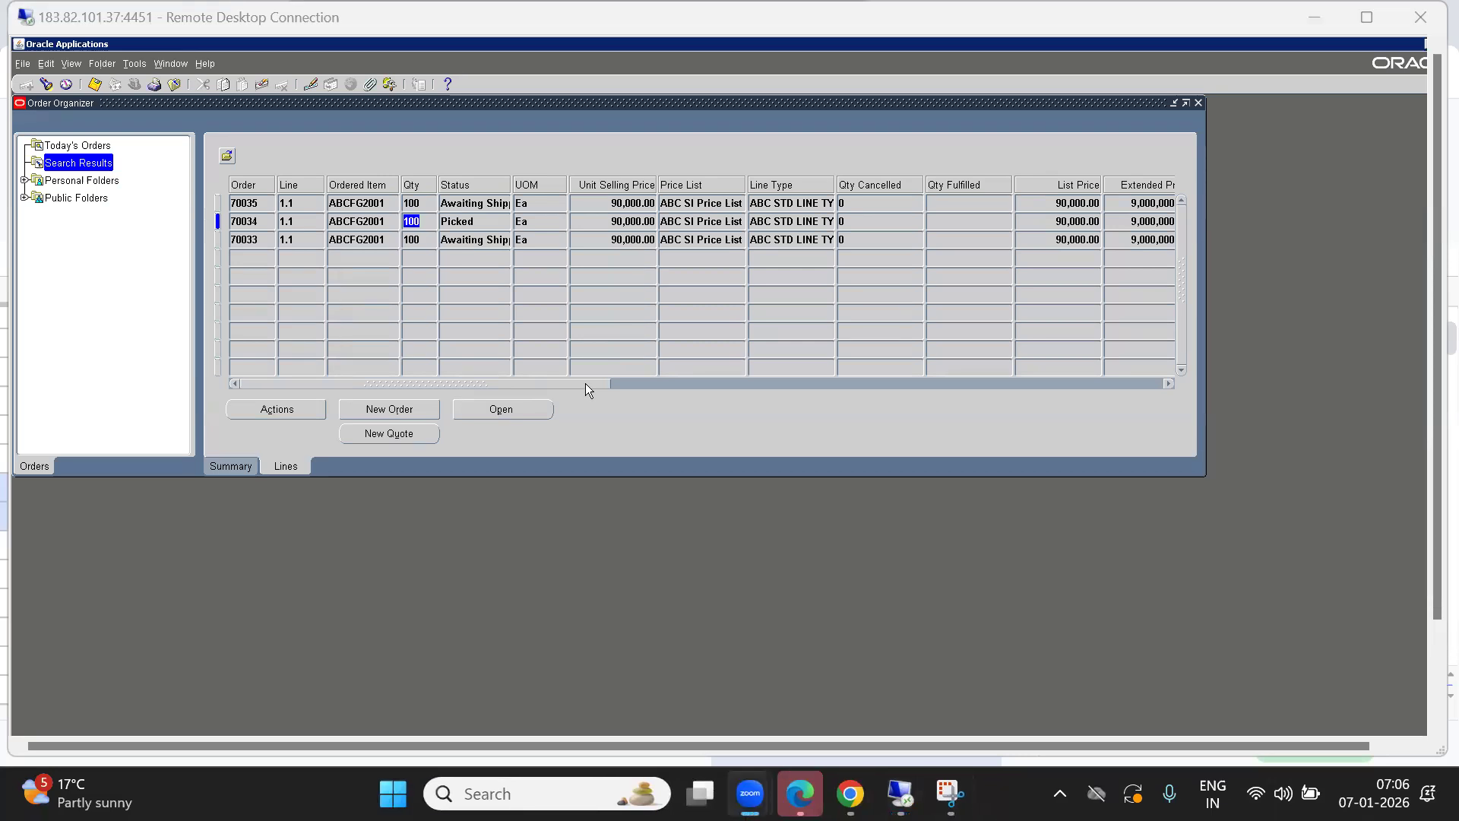
click(400, 144)
Close Order Organizer and open the Shipping Transactions form.
key(F4)
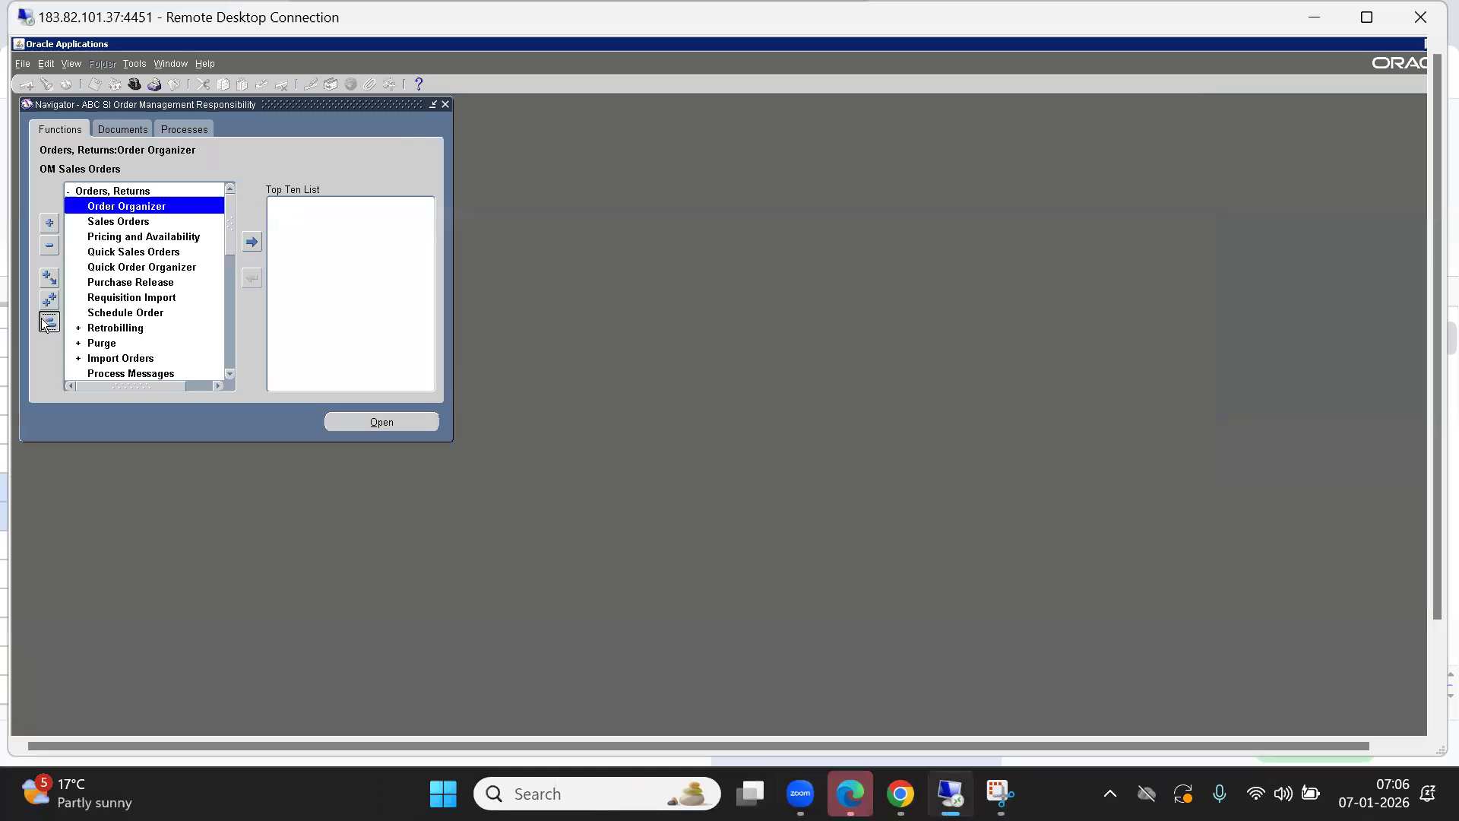
click(42, 319)
key(s)
key(s)
key(Return)
key(Down)
key(Return)
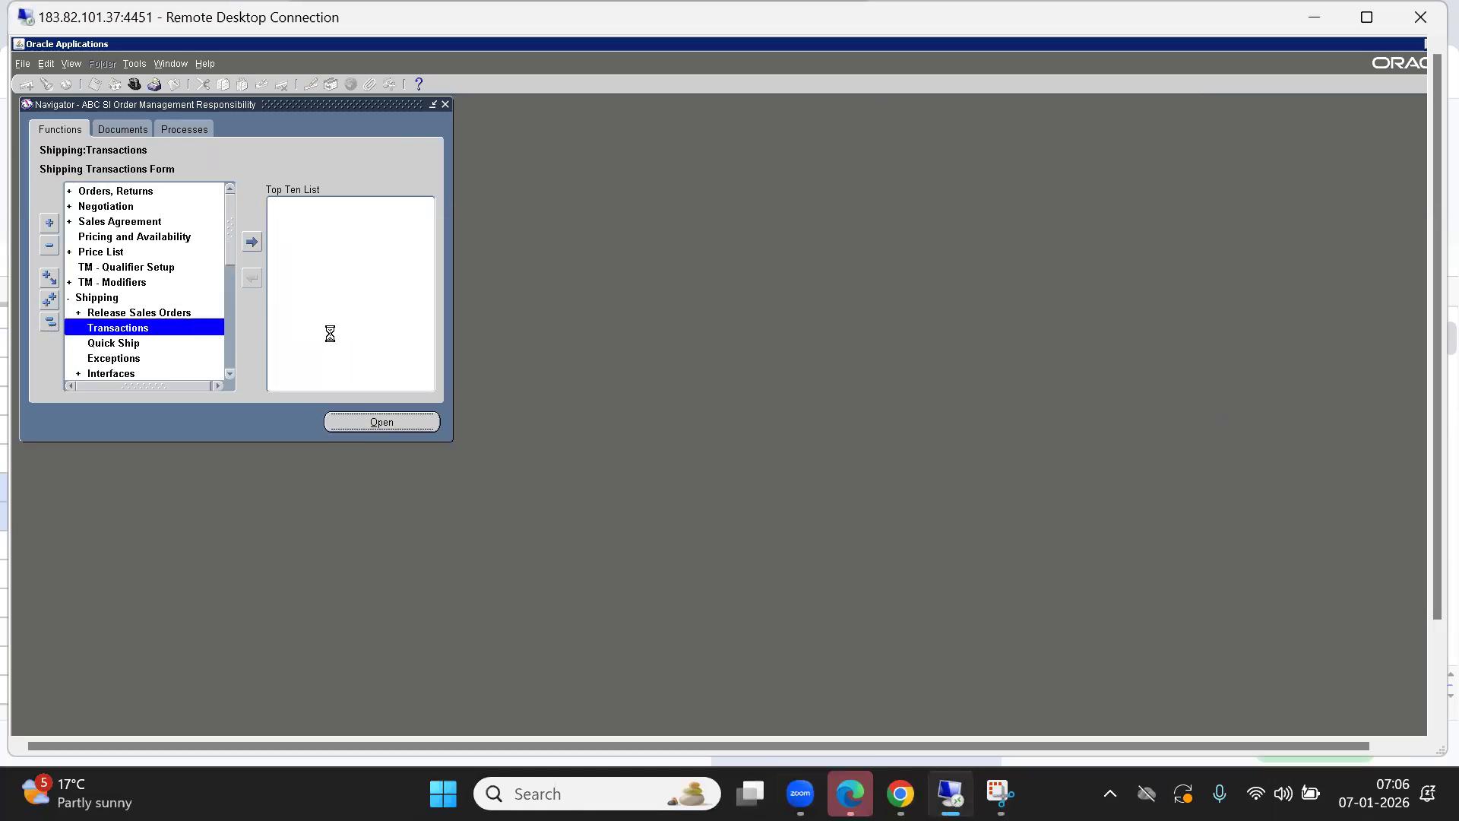
Find order 70034's shipping lines with the line status filter cleared.
click(368, 258)
text(70034)
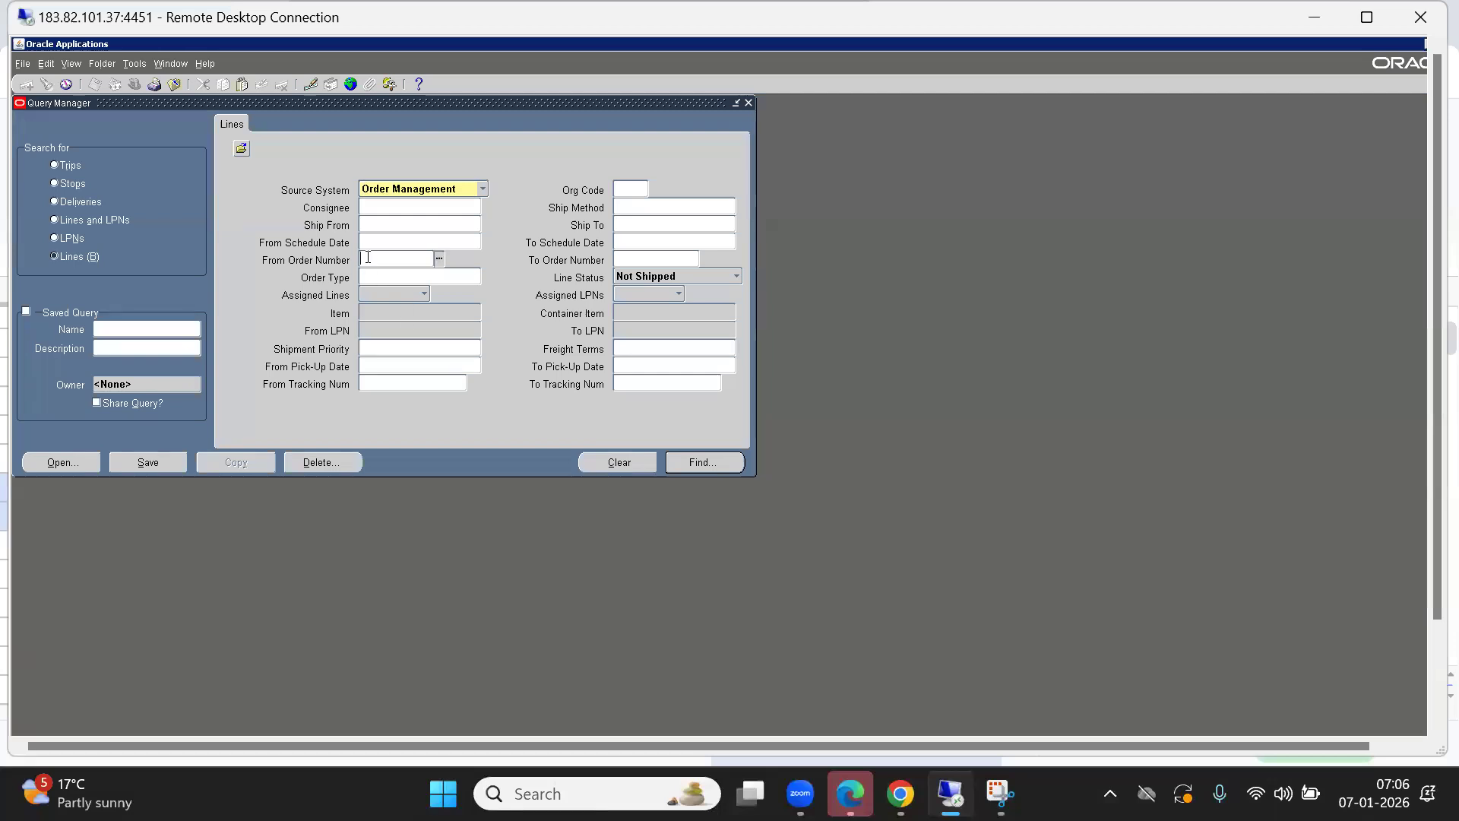
key(Tab)
key(Tab)
key(BackSpace)
key(alt+i)
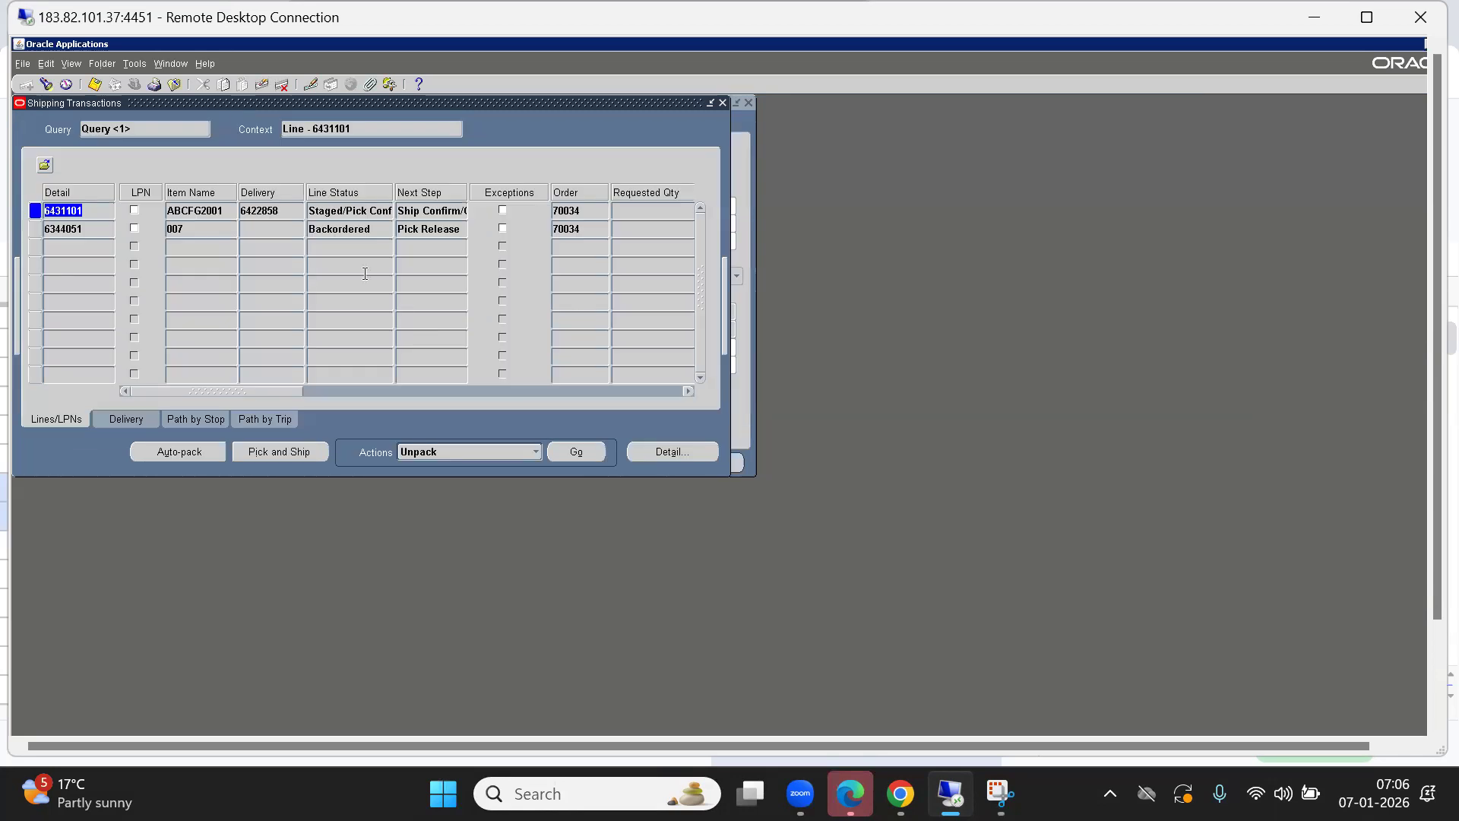
Preview ship confirm options for delivery 6422858, then cancel without changes.
click(271, 211)
click(125, 418)
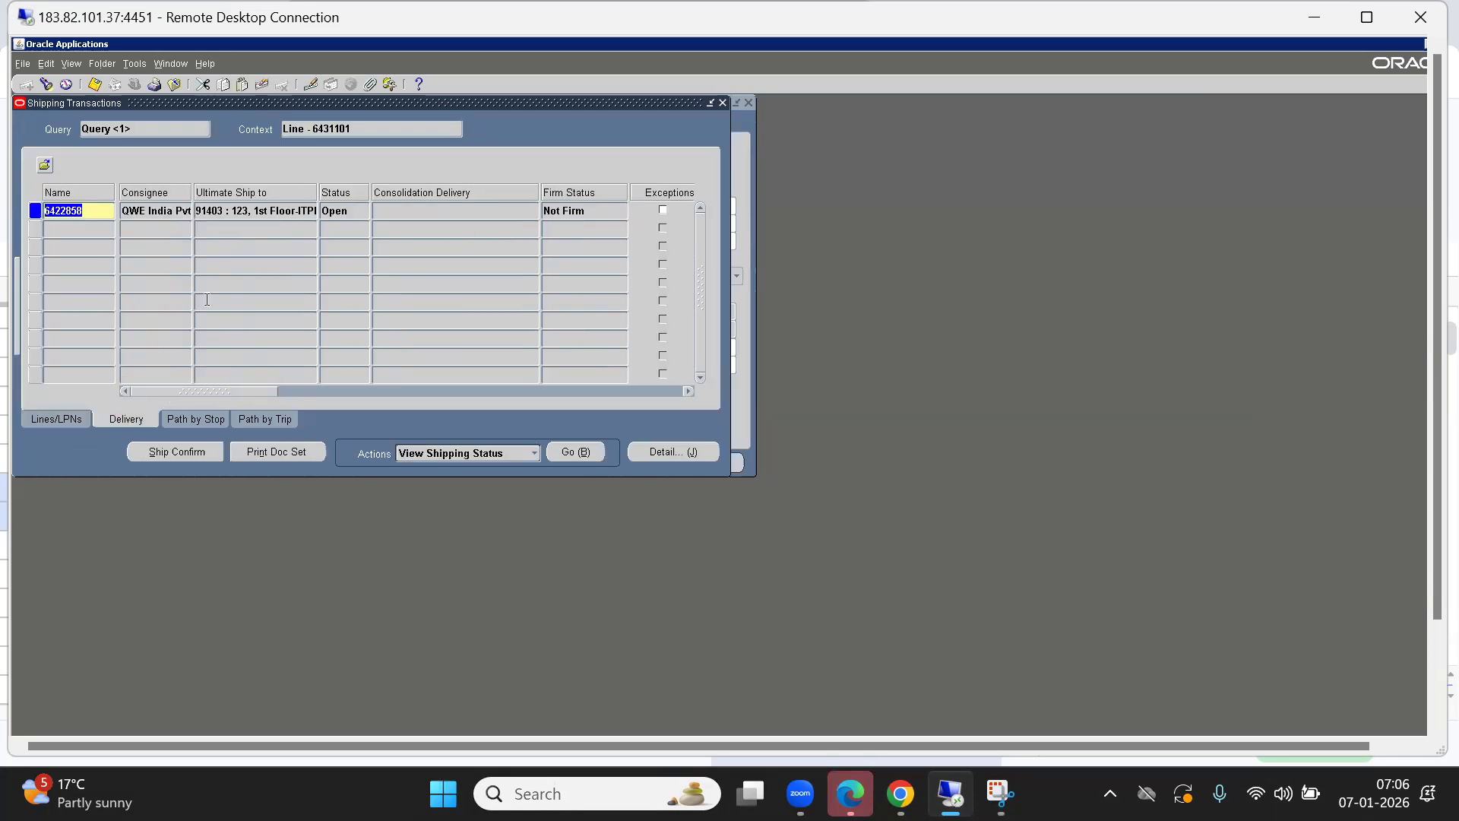
click(187, 450)
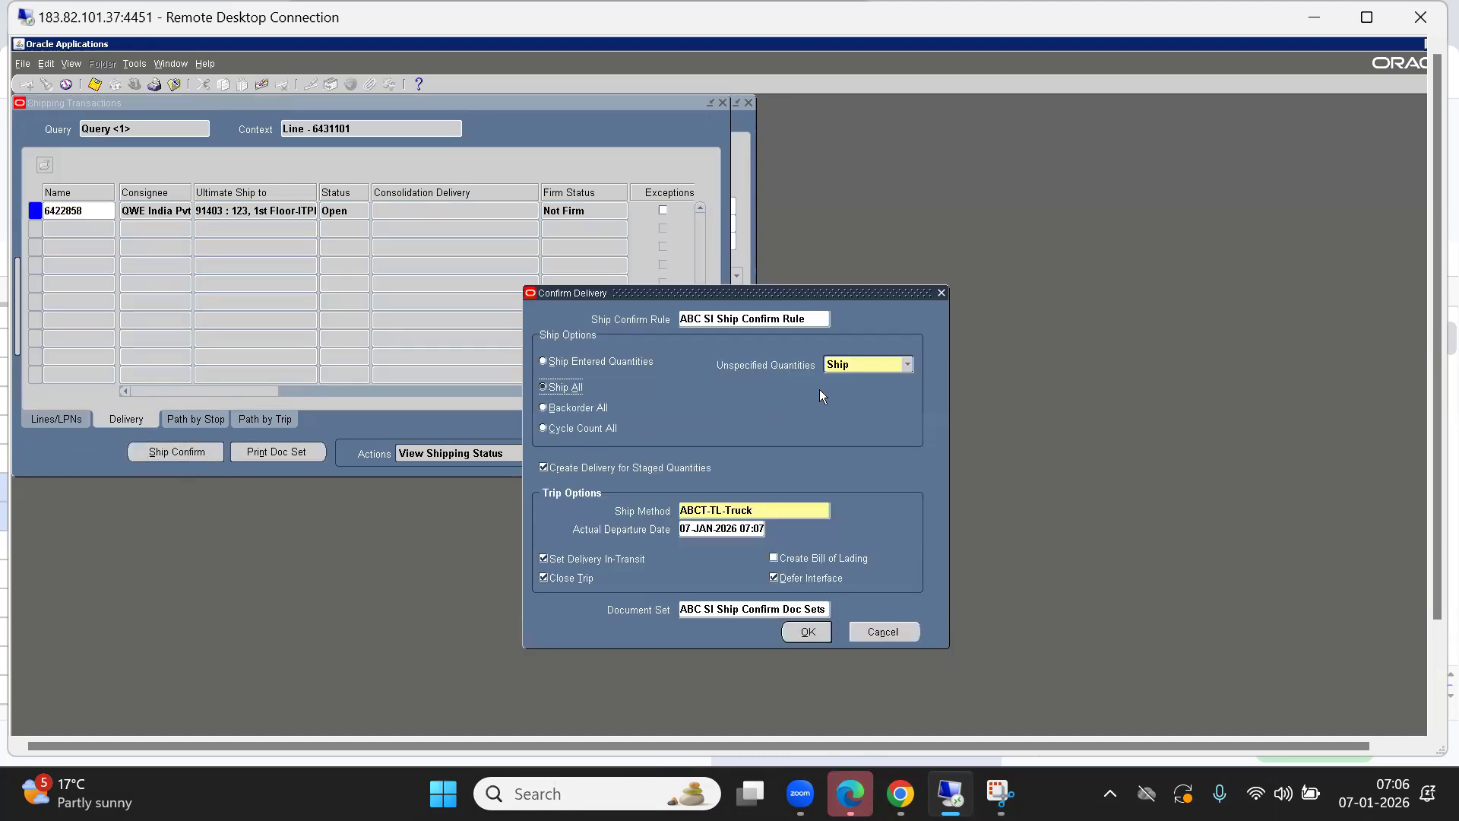
click(545, 408)
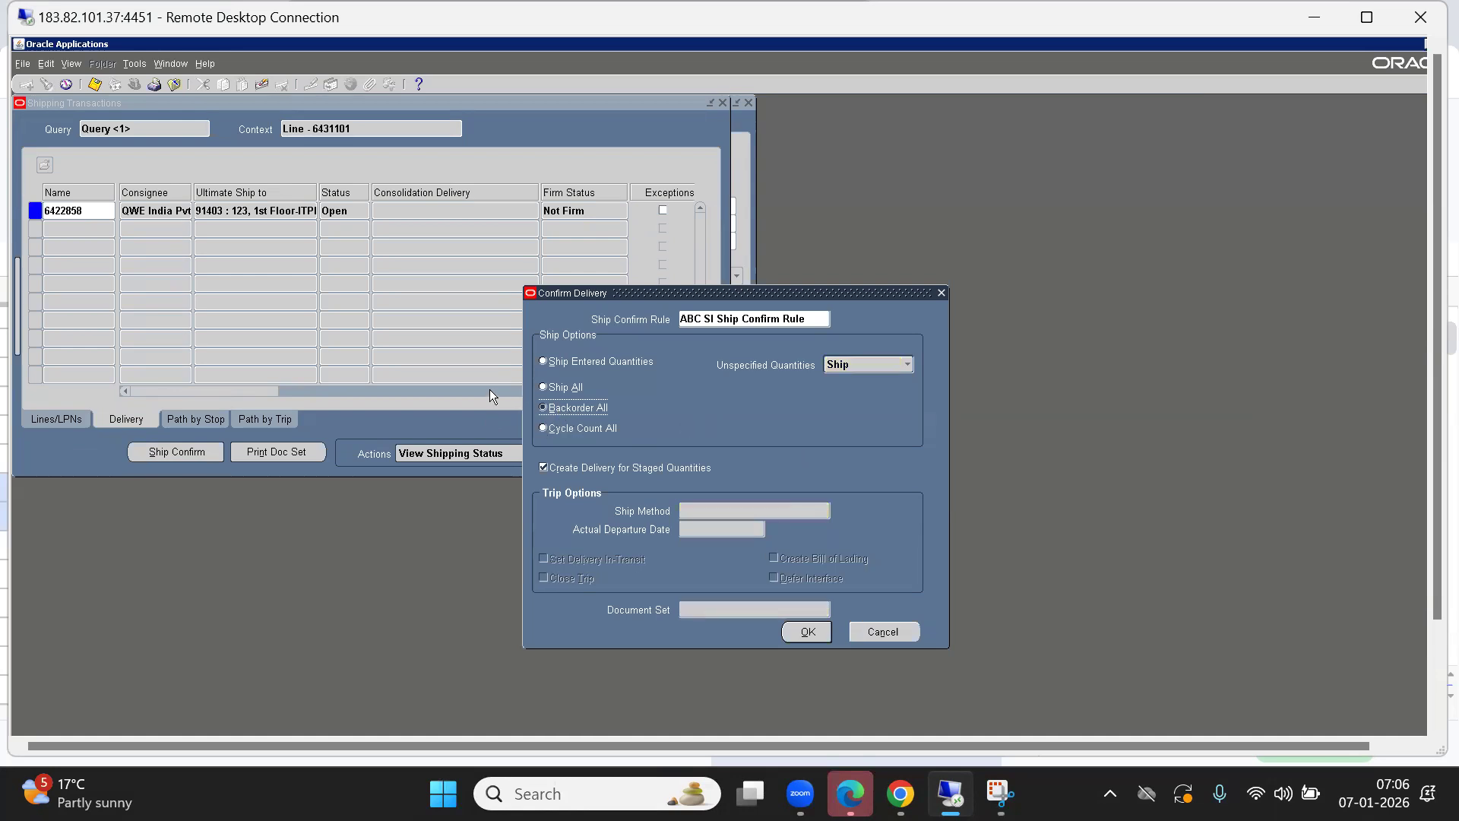
click(555, 388)
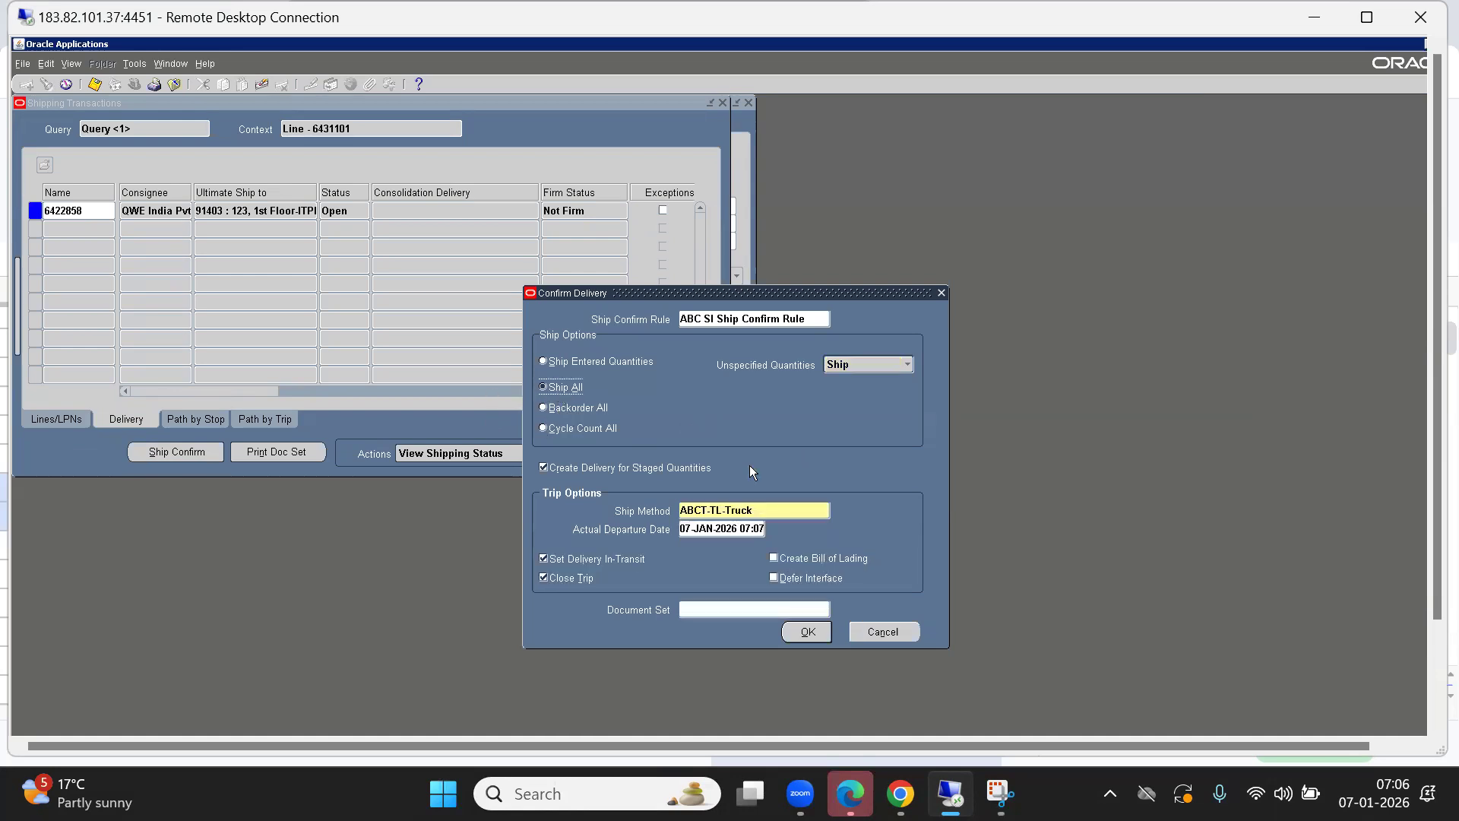
click(903, 637)
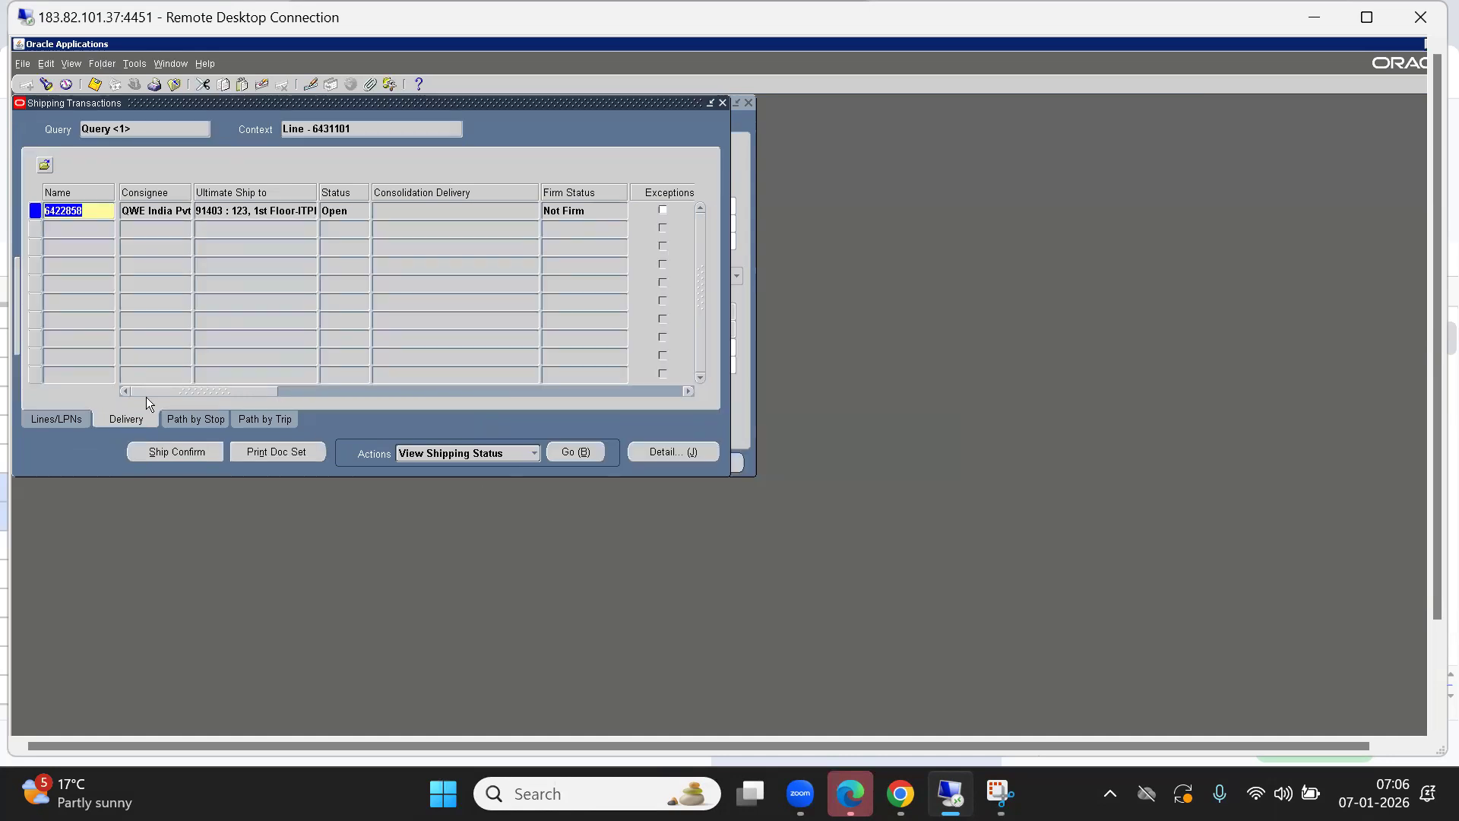
Enter a shipped quantity of 50 on line 6431101 and return to the delivery view.
drag(178, 392, 83, 380)
click(47, 420)
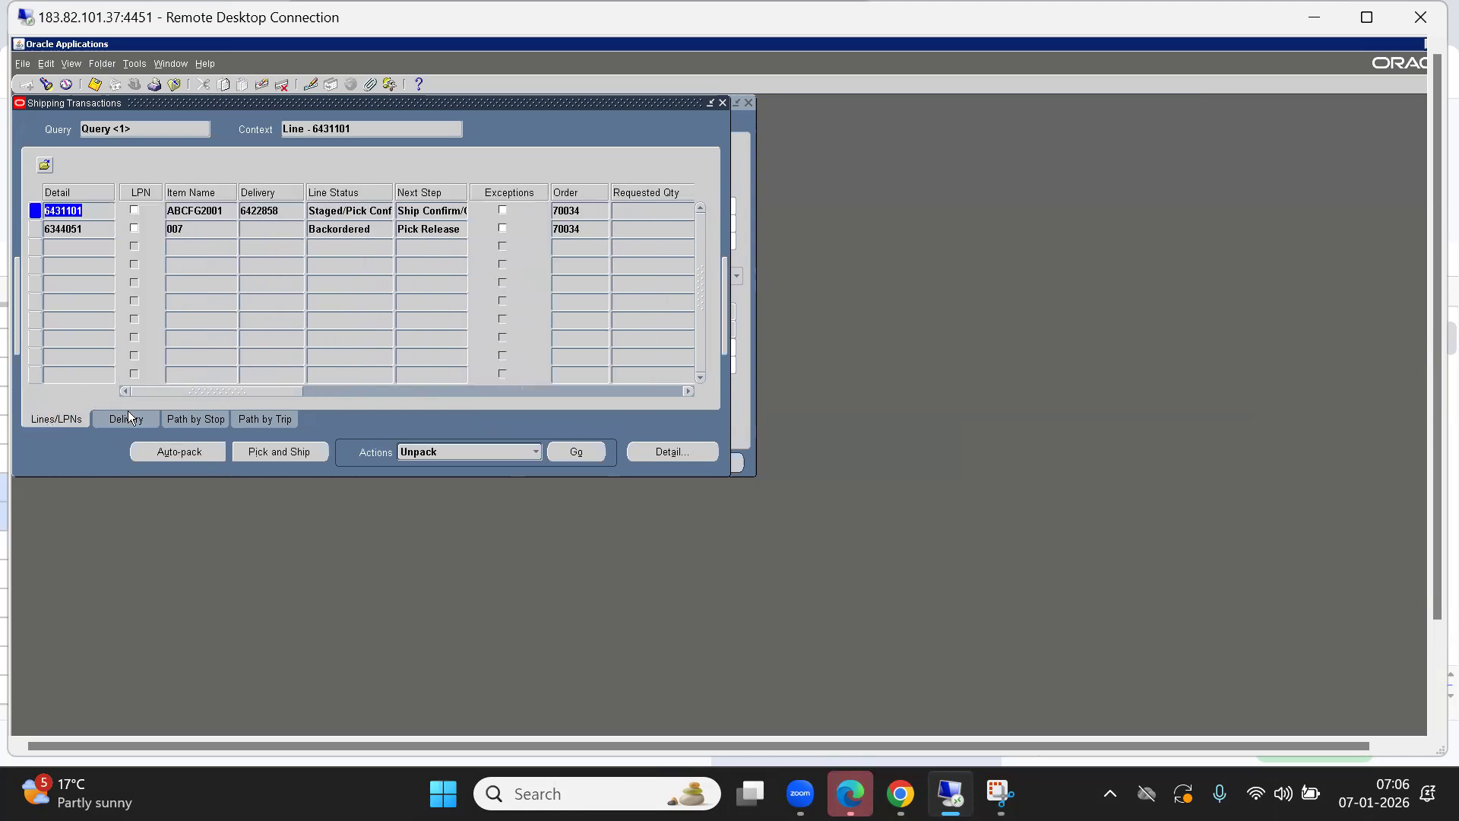
drag(185, 387, 304, 388)
click(355, 213)
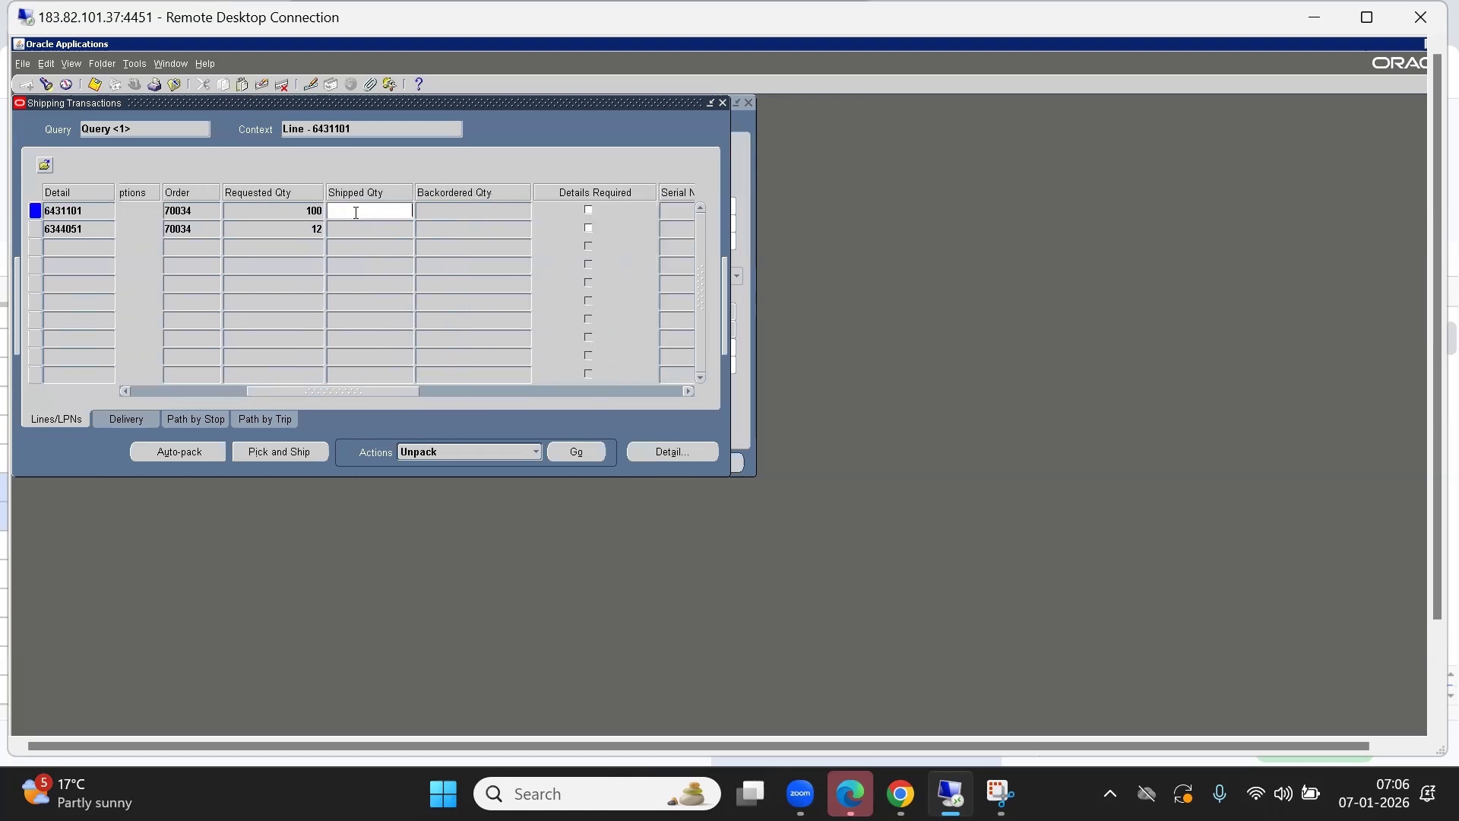
text(50)
click(124, 421)
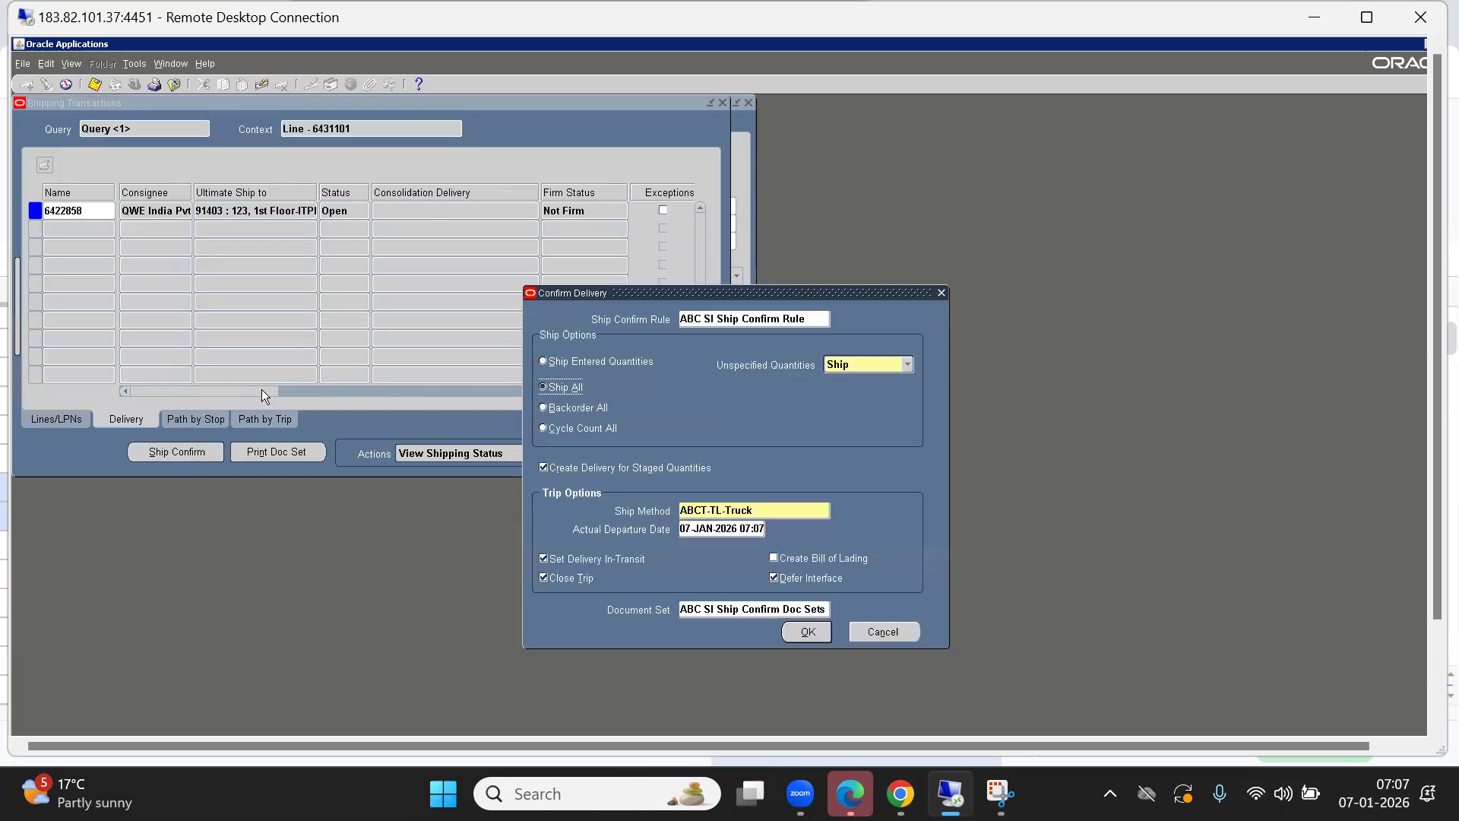
Choose Ship Entered Quantities with Backorder for unspecified quantities, then cancel Confirm Delivery.
click(549, 362)
click(877, 364)
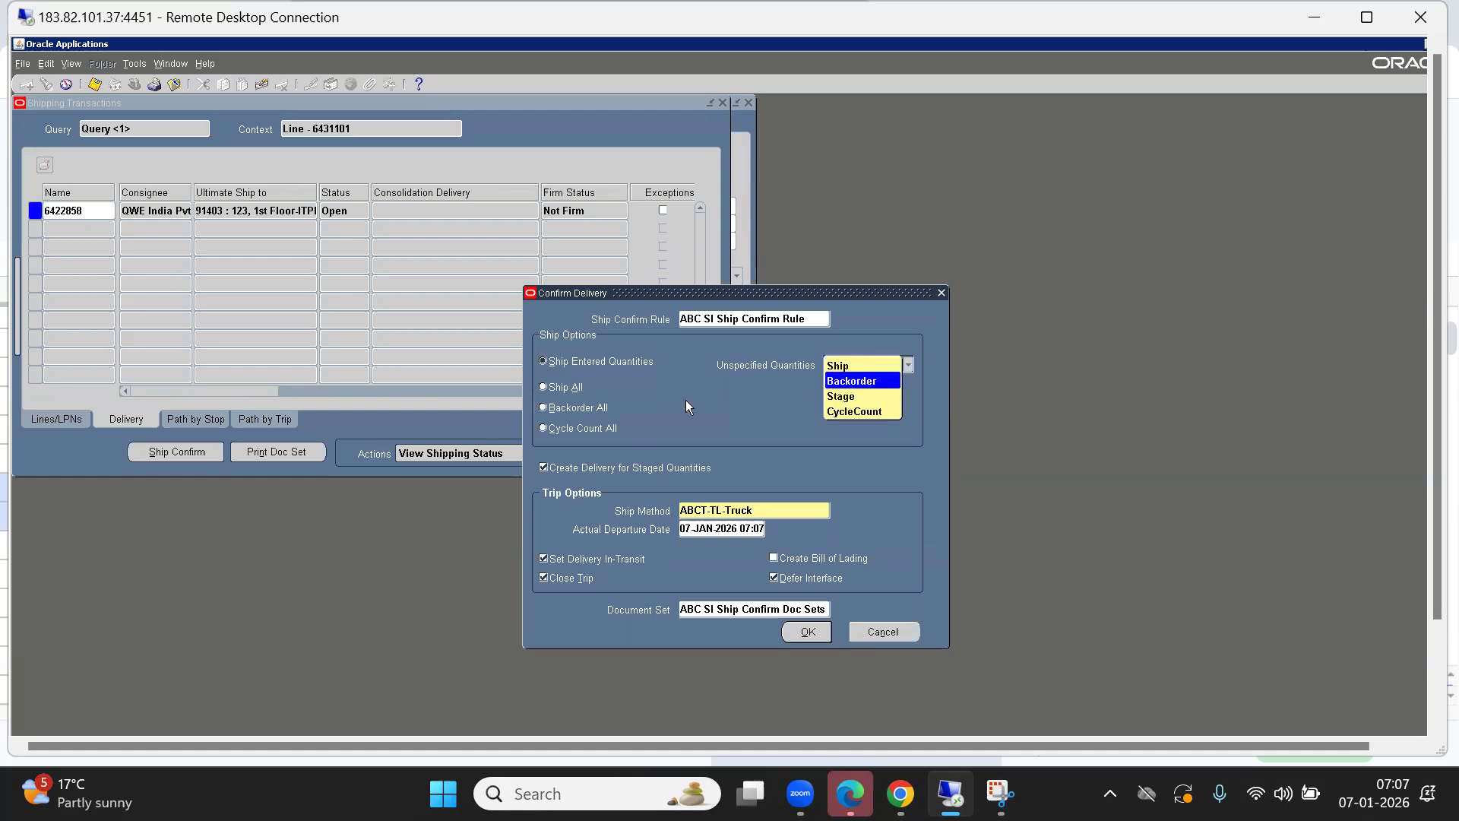
key(Return)
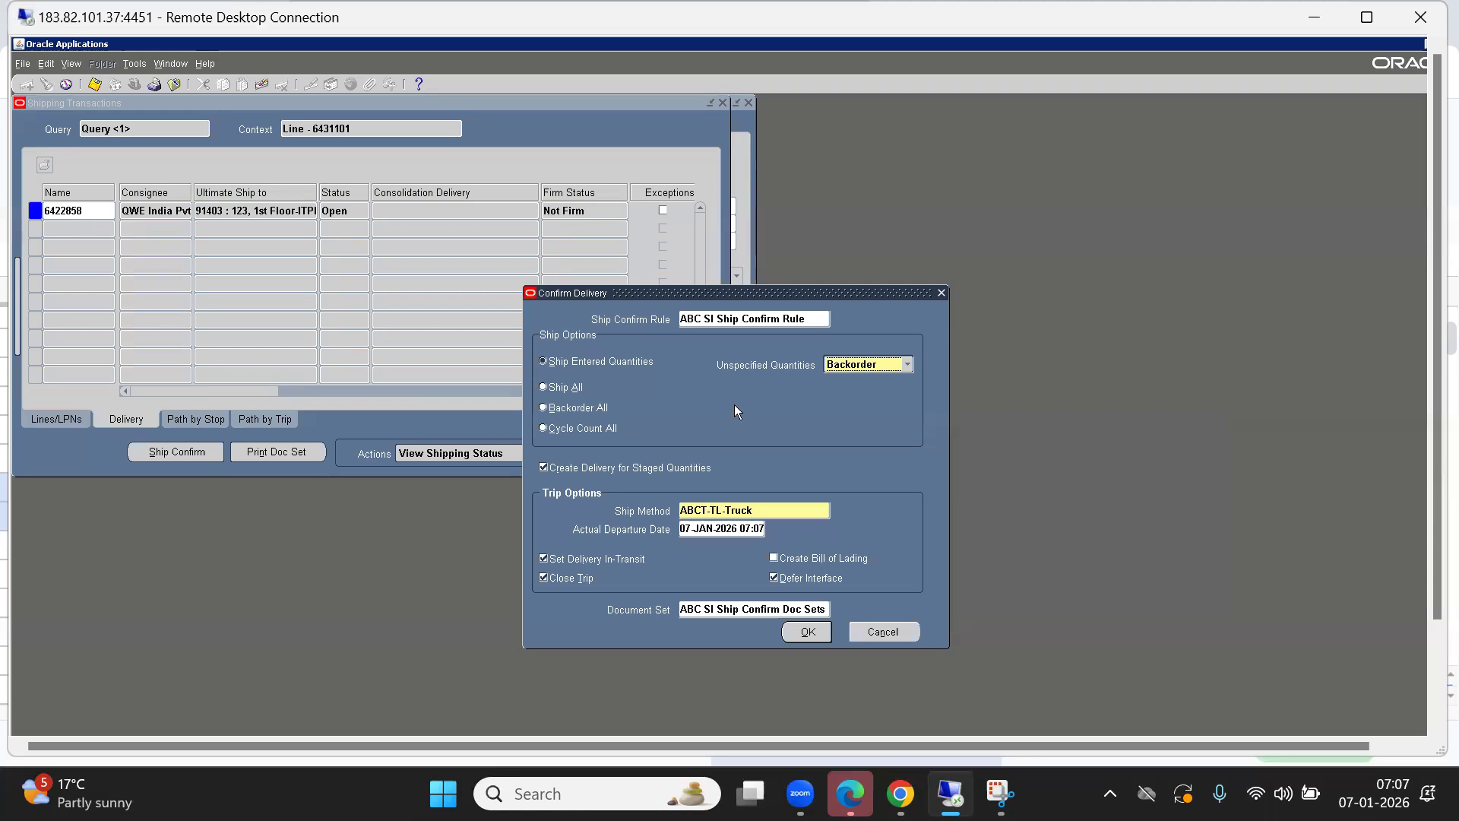
click(891, 632)
click(62, 420)
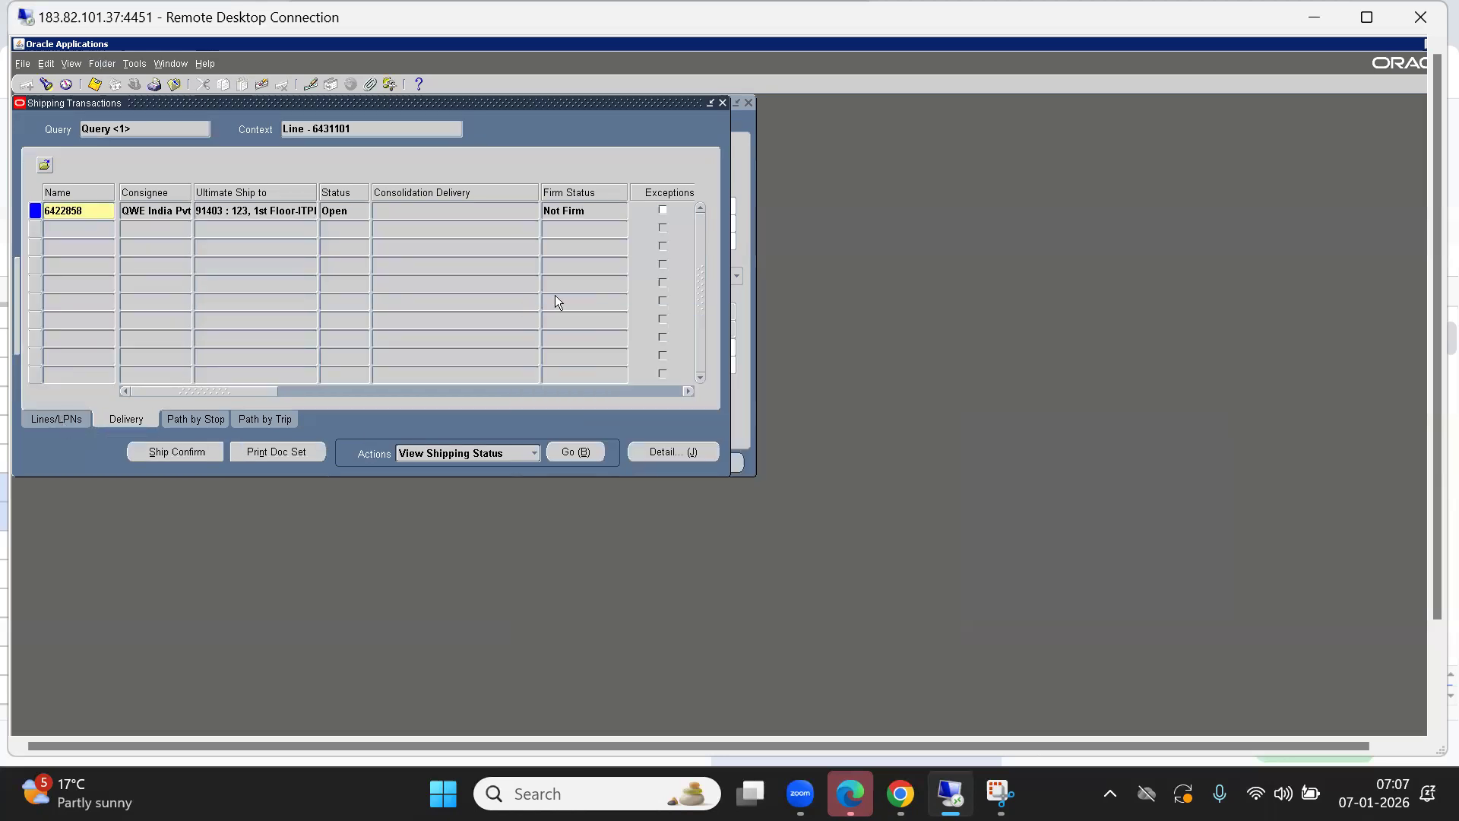
Compare line 6431101's shipped and backordered quantities of 50, then clear the shipped quantity.
click(485, 208)
click(374, 208)
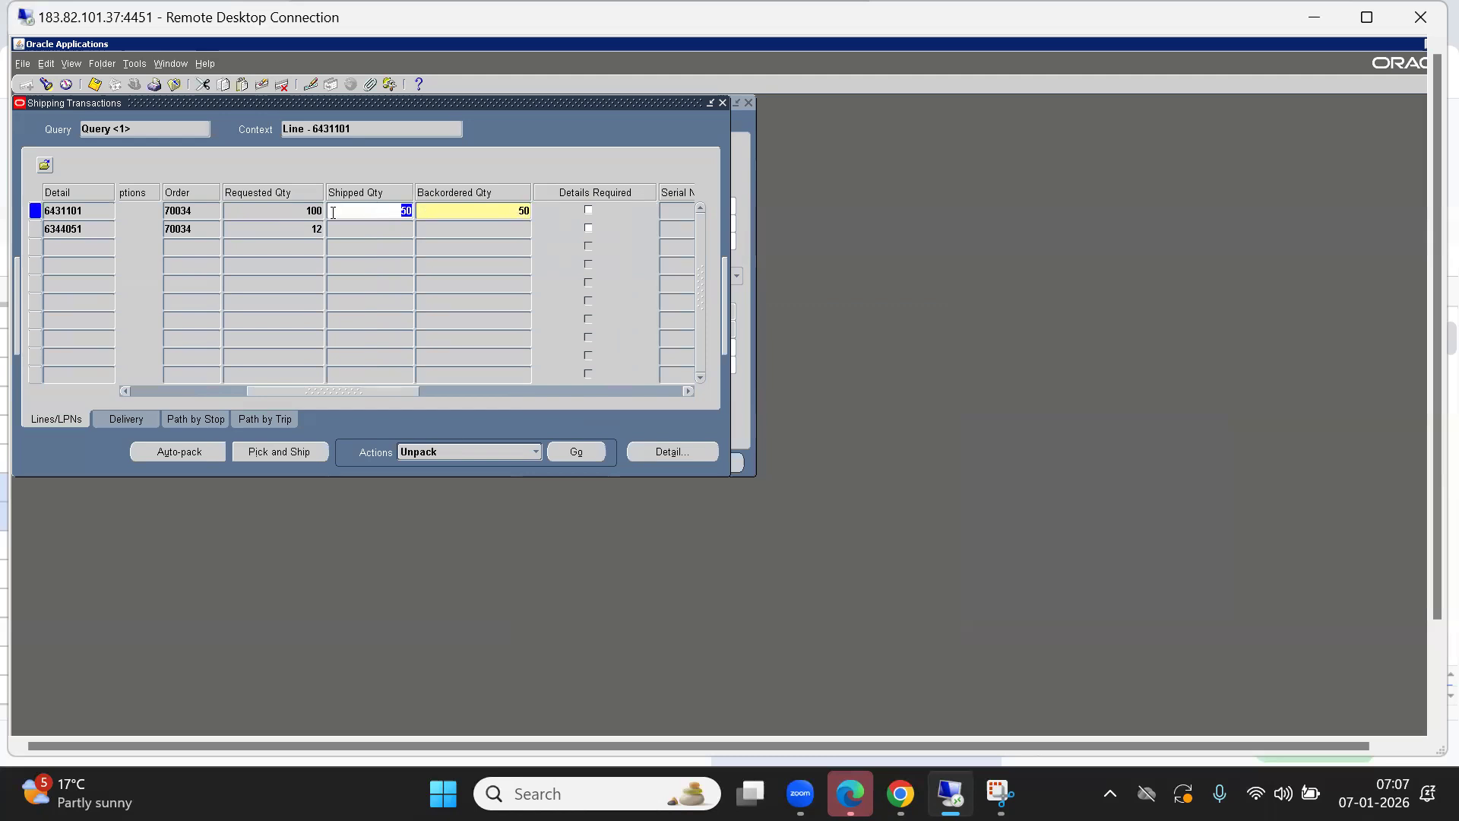
click(514, 211)
click(367, 210)
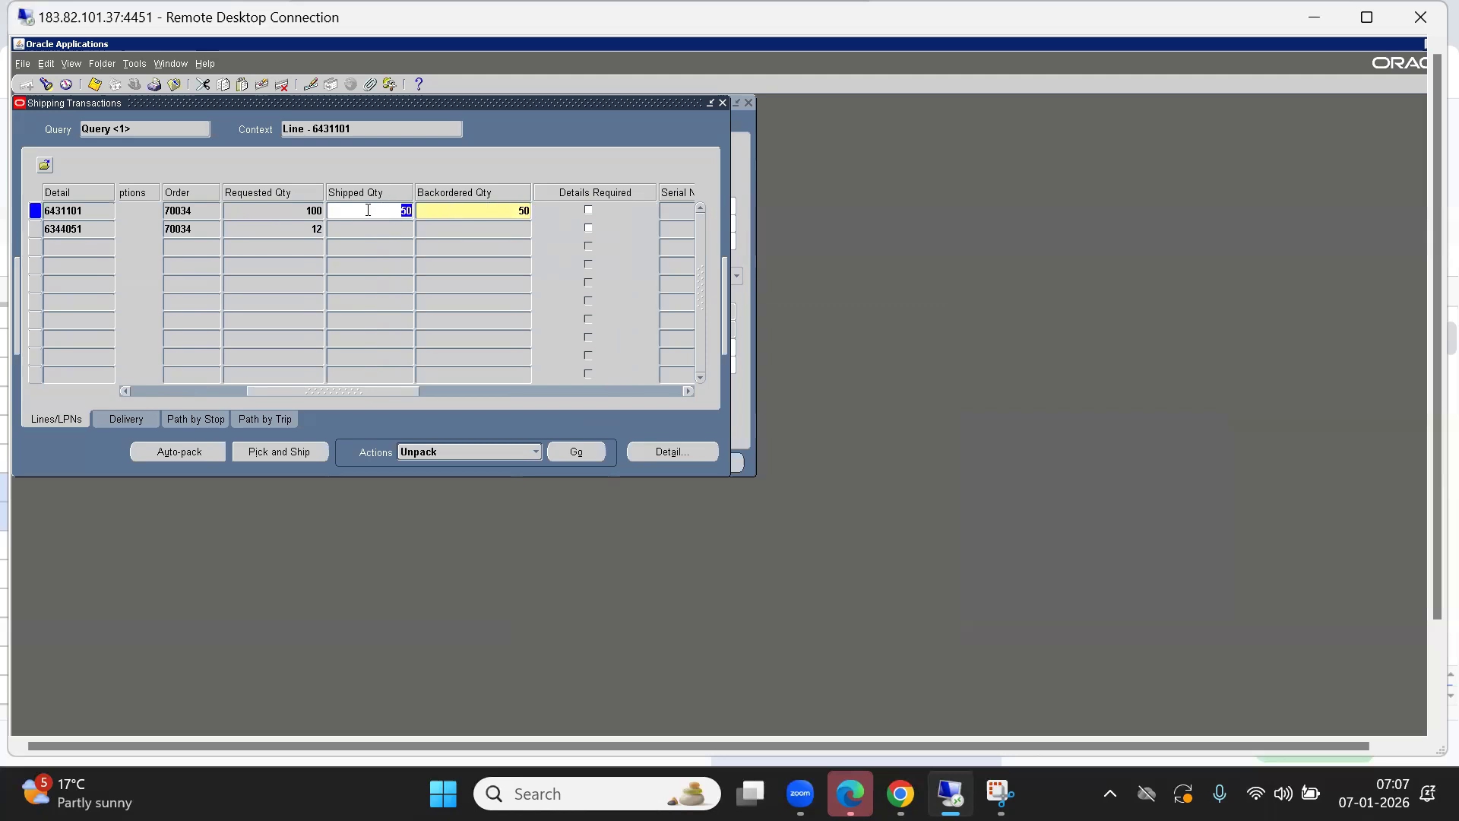
click(478, 211)
click(352, 217)
key(Delete)
key(Down)
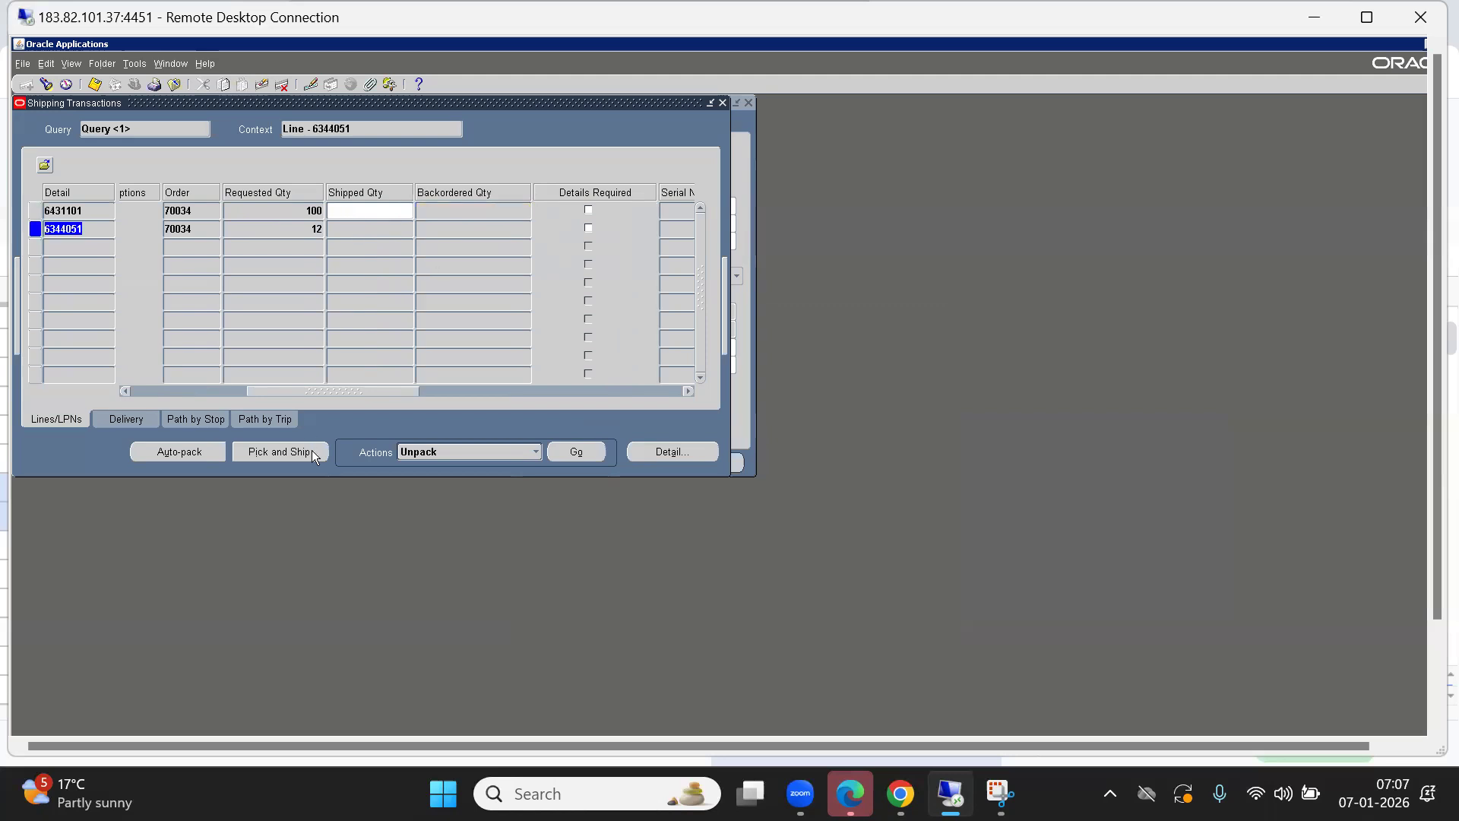
Check the delivery view, then reopen the shipping lines search.
click(129, 420)
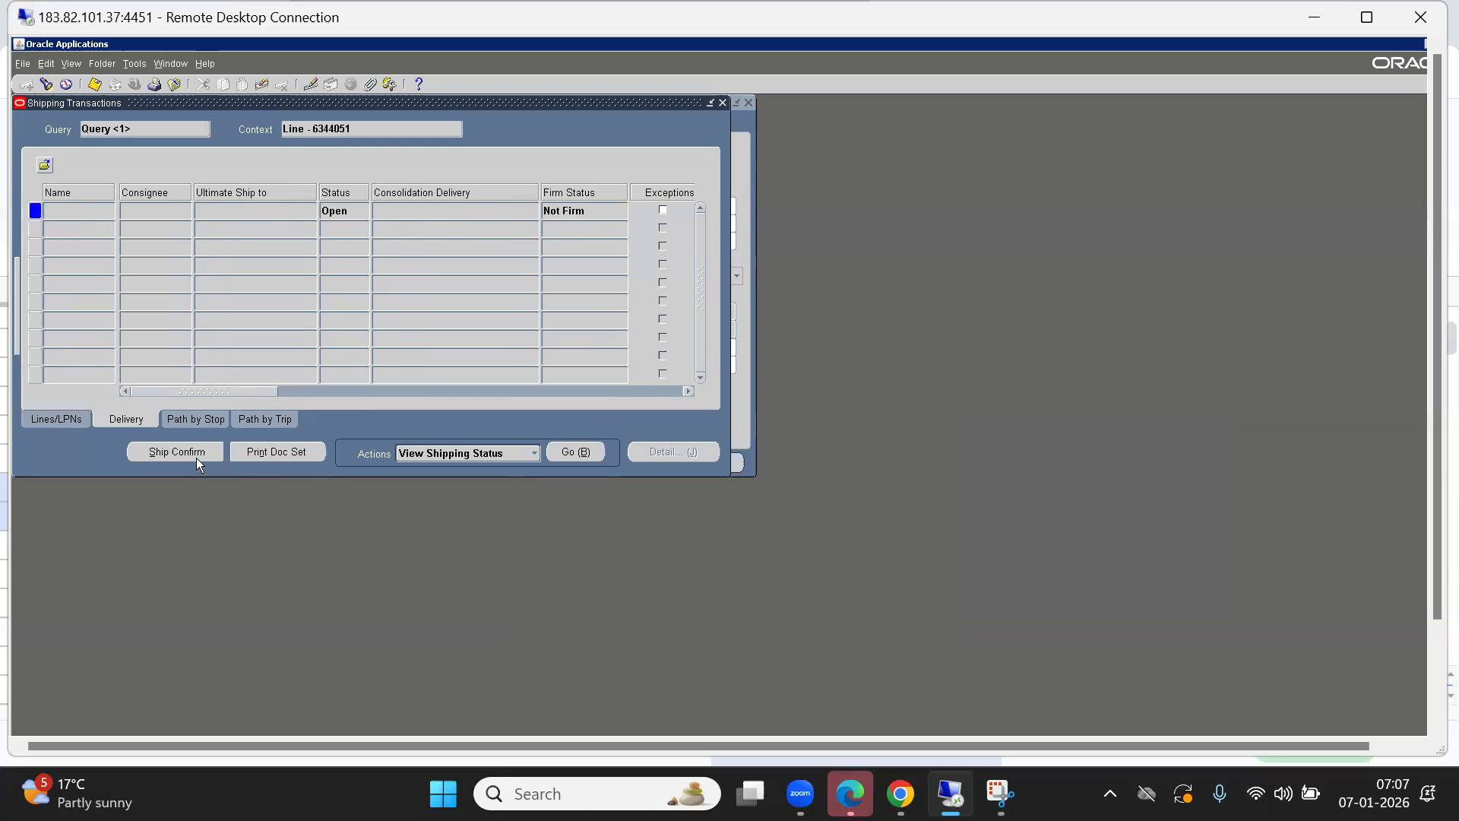
click(42, 420)
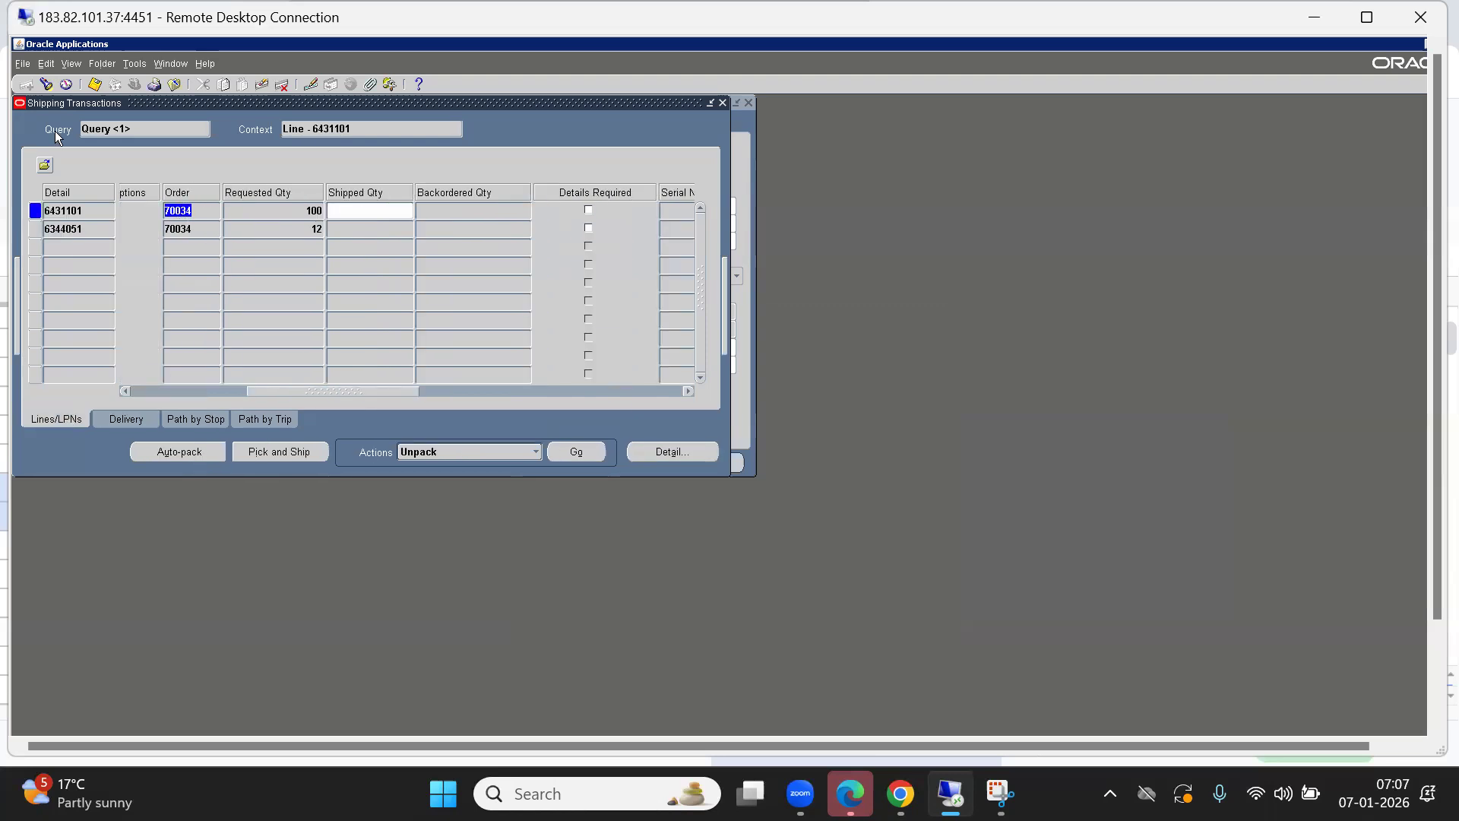
click(45, 84)
Search order 70034 in organization ABB, discarding unsaved changes.
click(634, 184)
text(ABB)
key(Return)
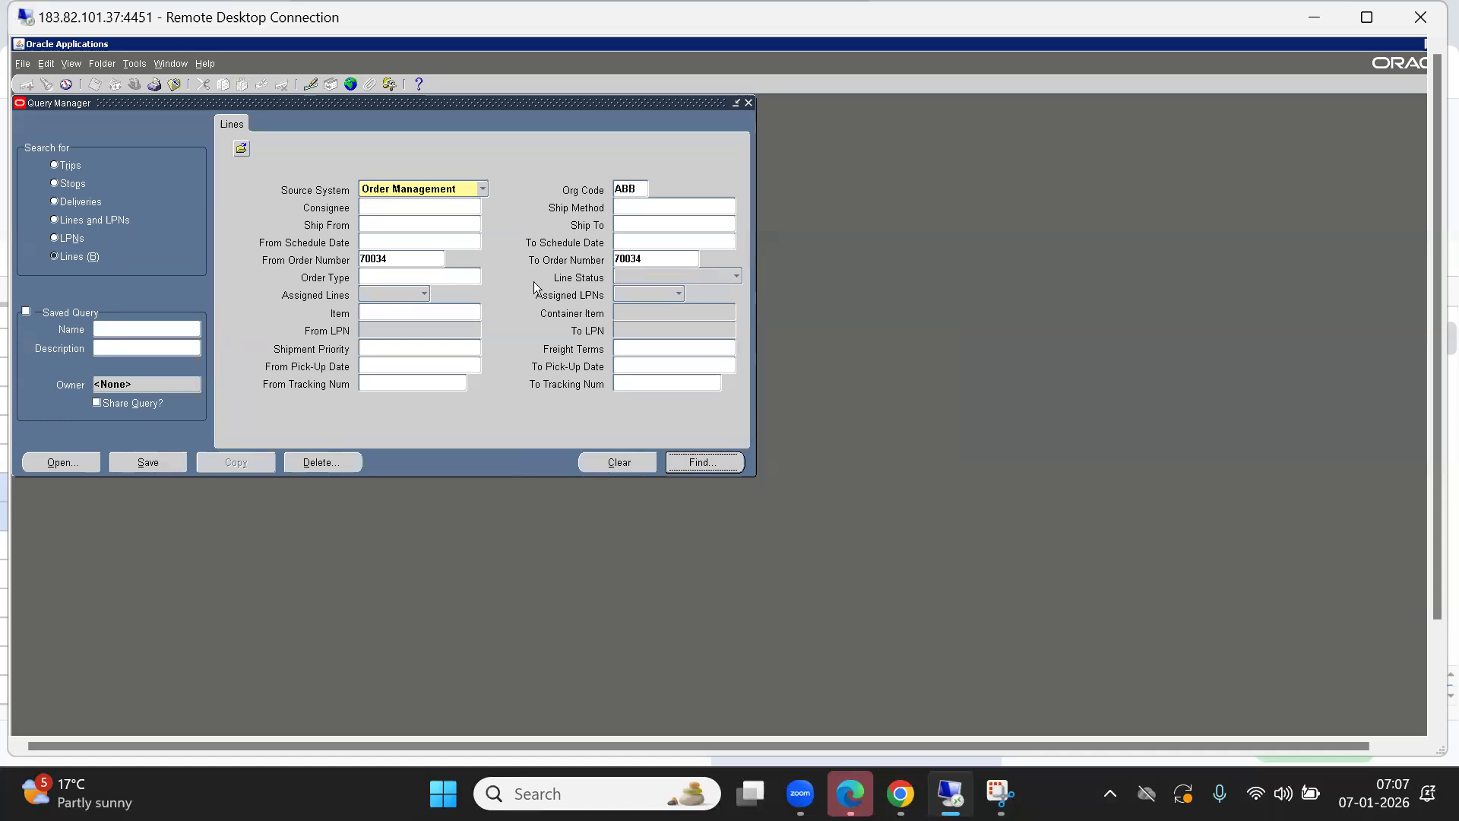
click(776, 499)
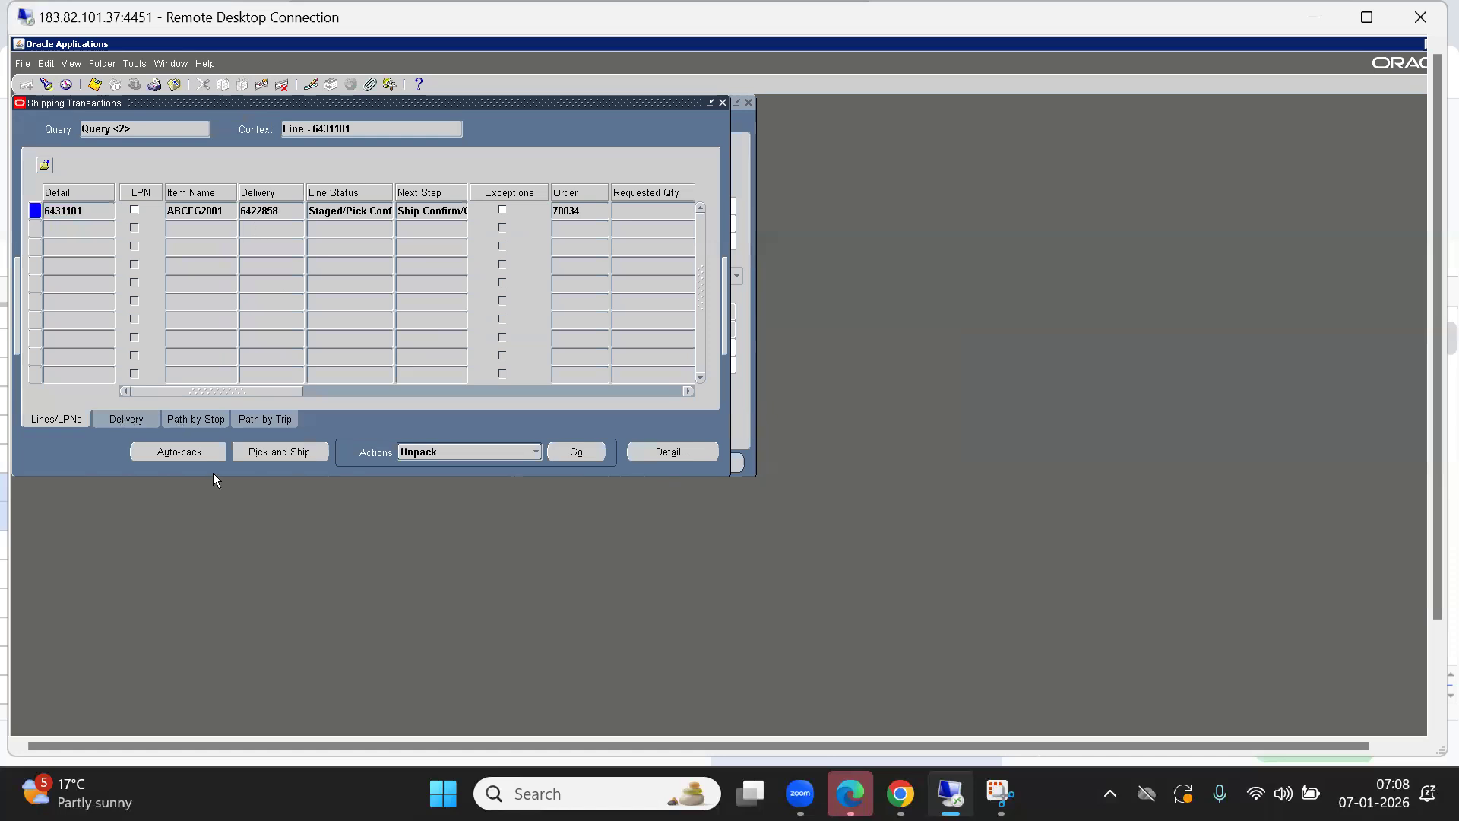
Ship confirm delivery 6422858 with Backorder All and verify it shows Closed.
click(126, 418)
click(176, 451)
click(555, 410)
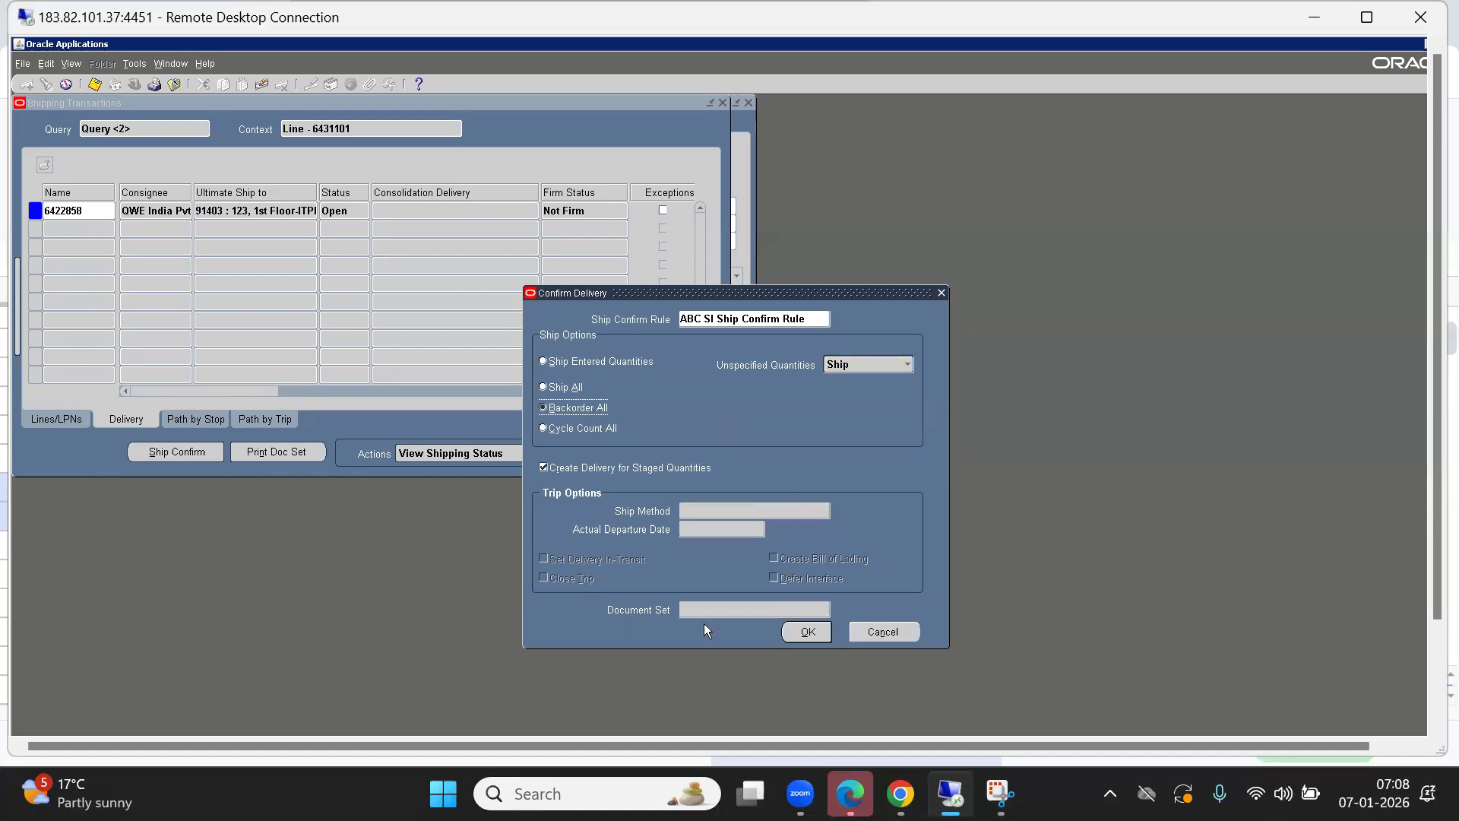
click(801, 641)
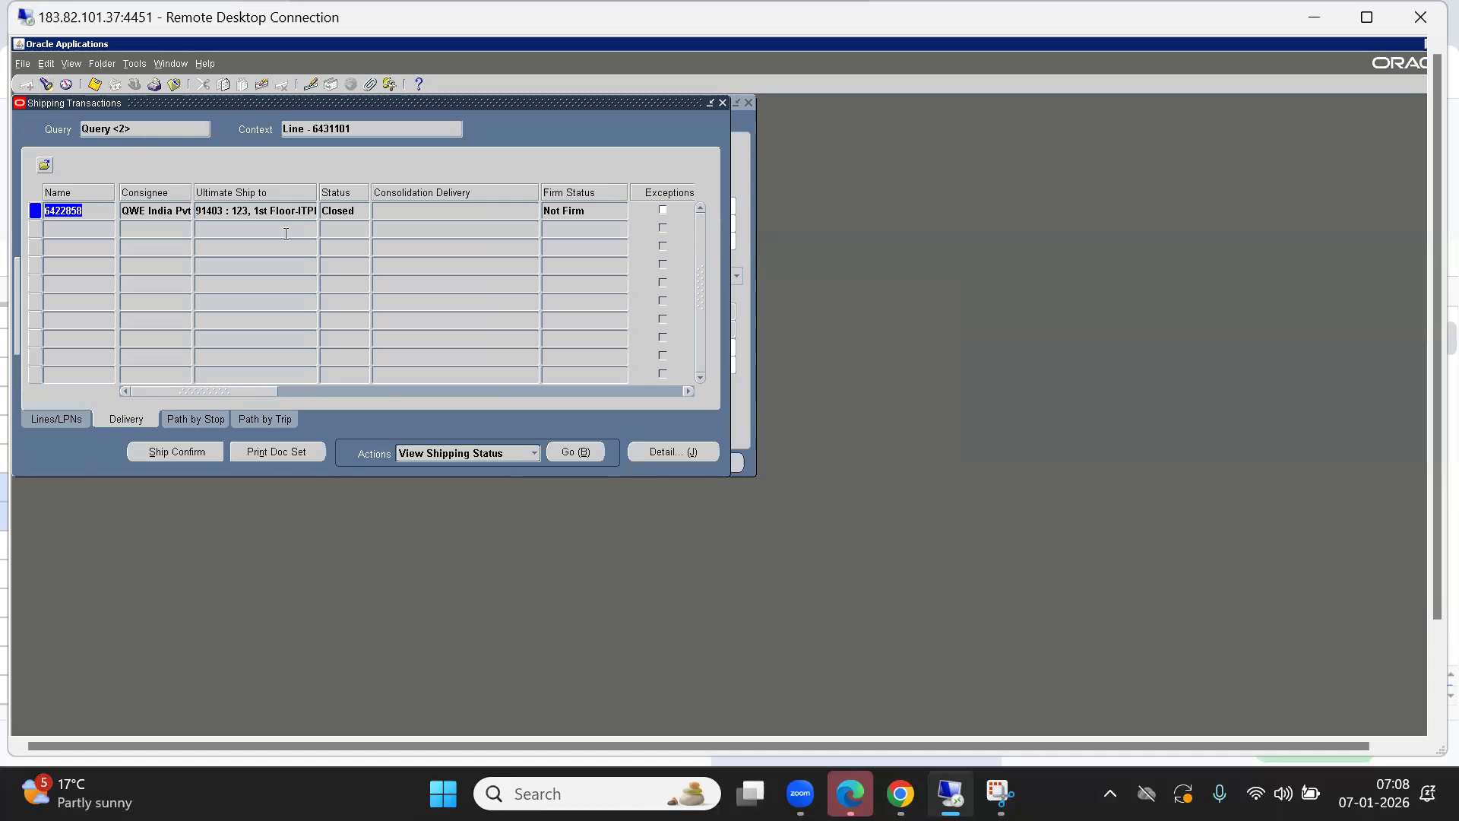
click(351, 218)
Re-run the search and confirm order 70034's line 6431101 now shows Backordered.
double_click(350, 217)
click(46, 83)
click(735, 466)
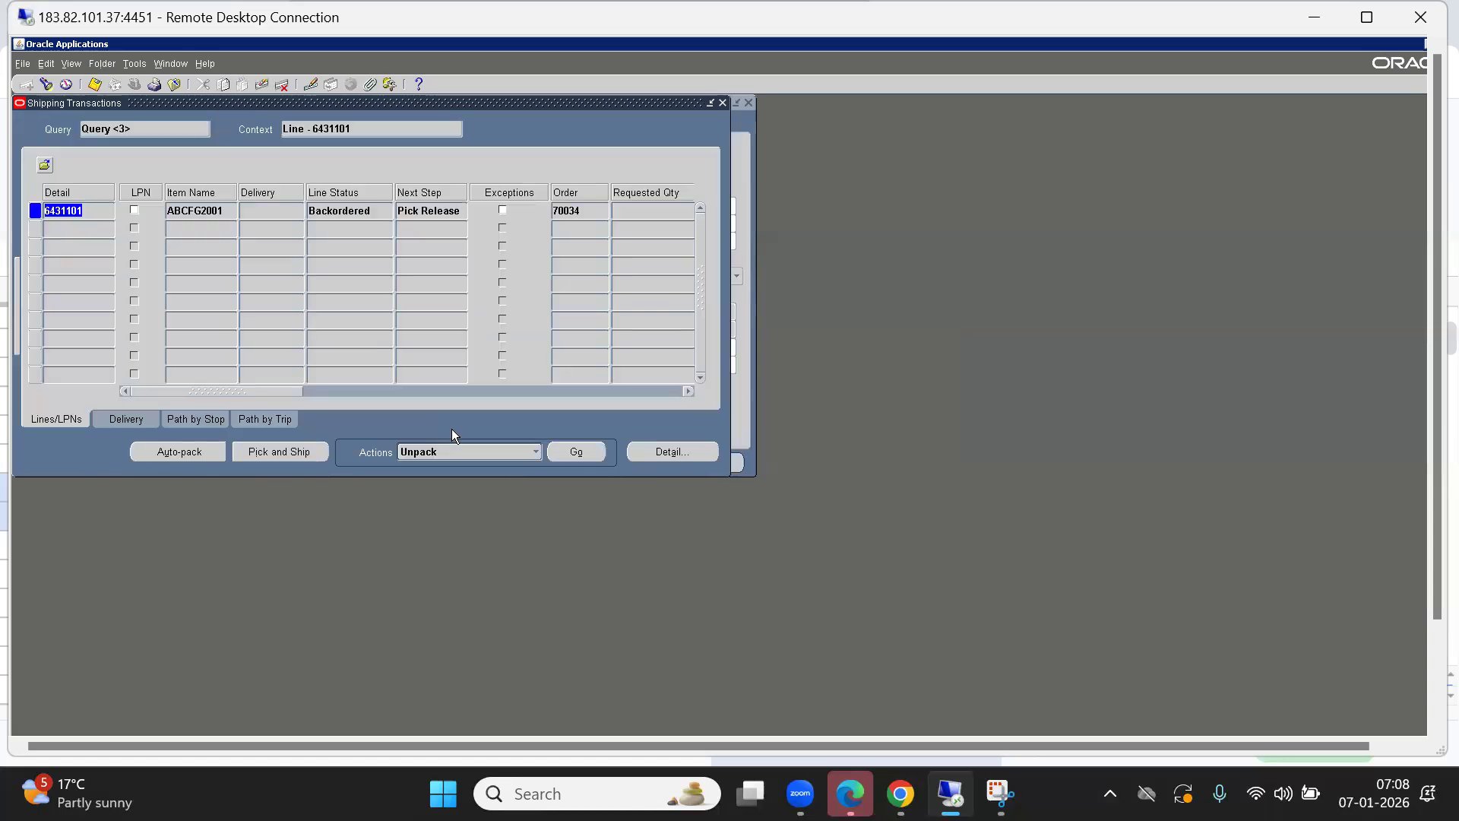
double_click(338, 213)
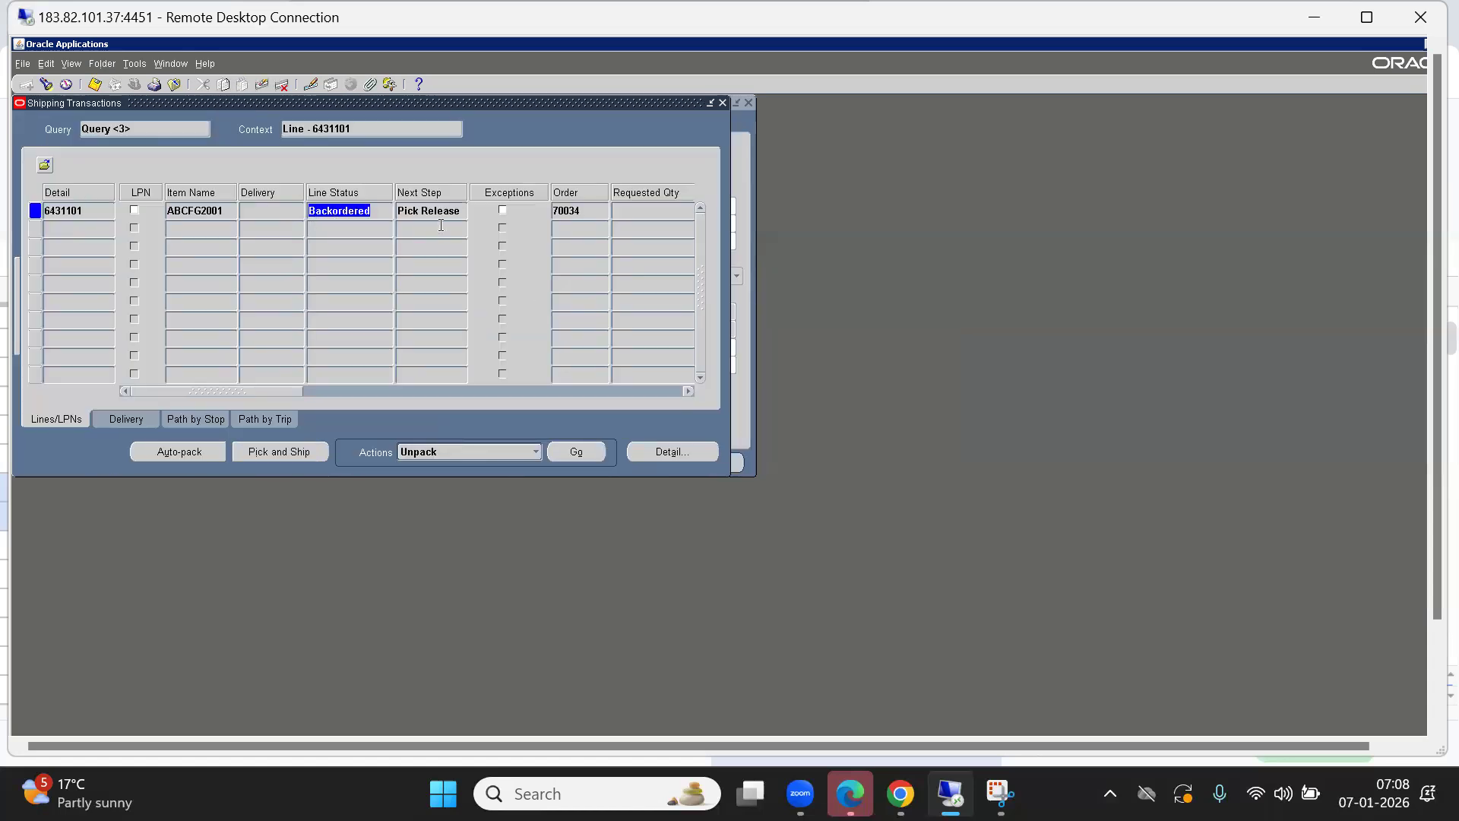
double_click(589, 210)
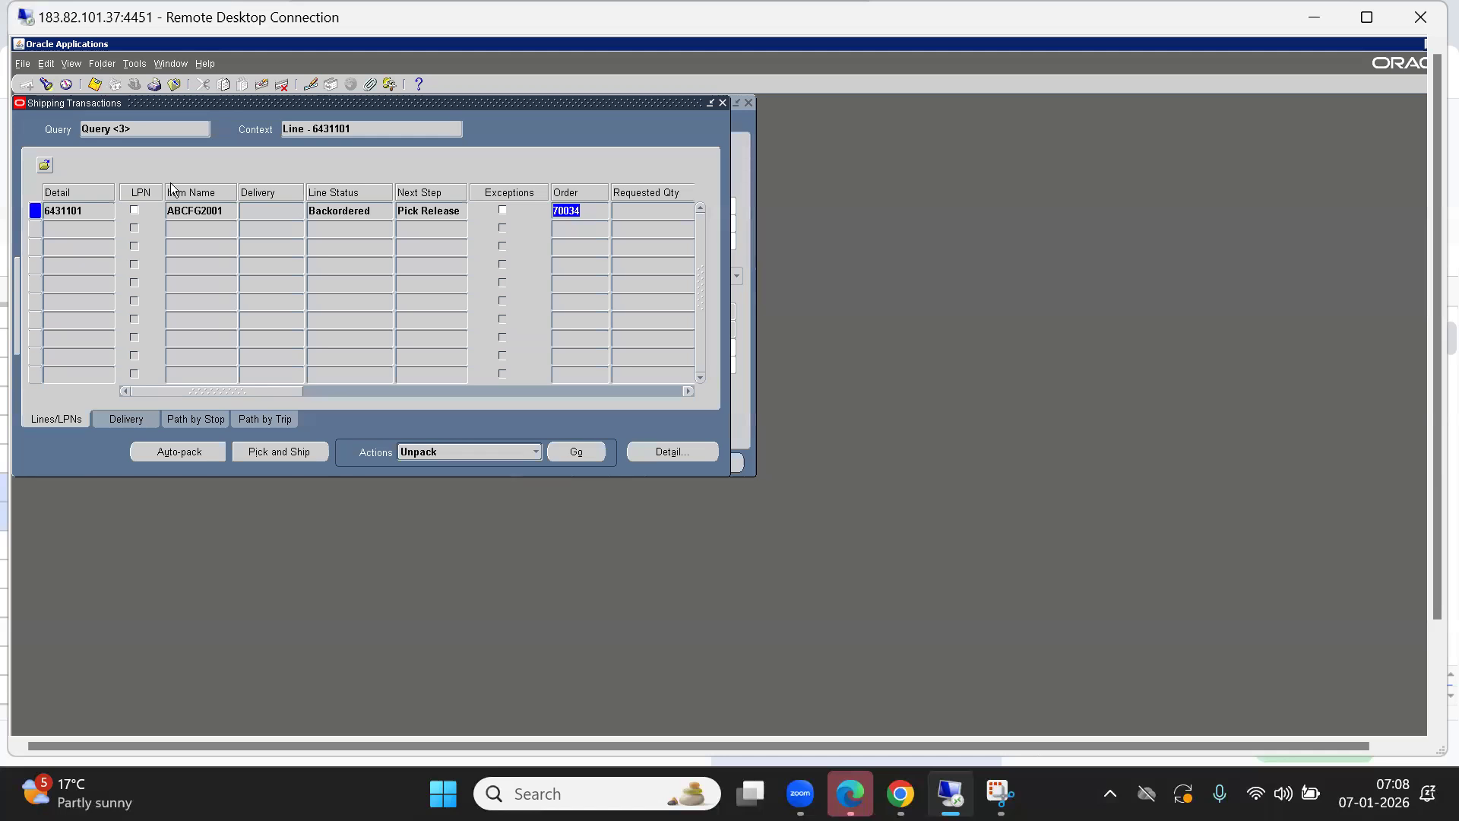
Query order number 70035 and check that its line is Ready to Release.
click(46, 84)
double_click(398, 259)
click(399, 259)
key(BackSpace)
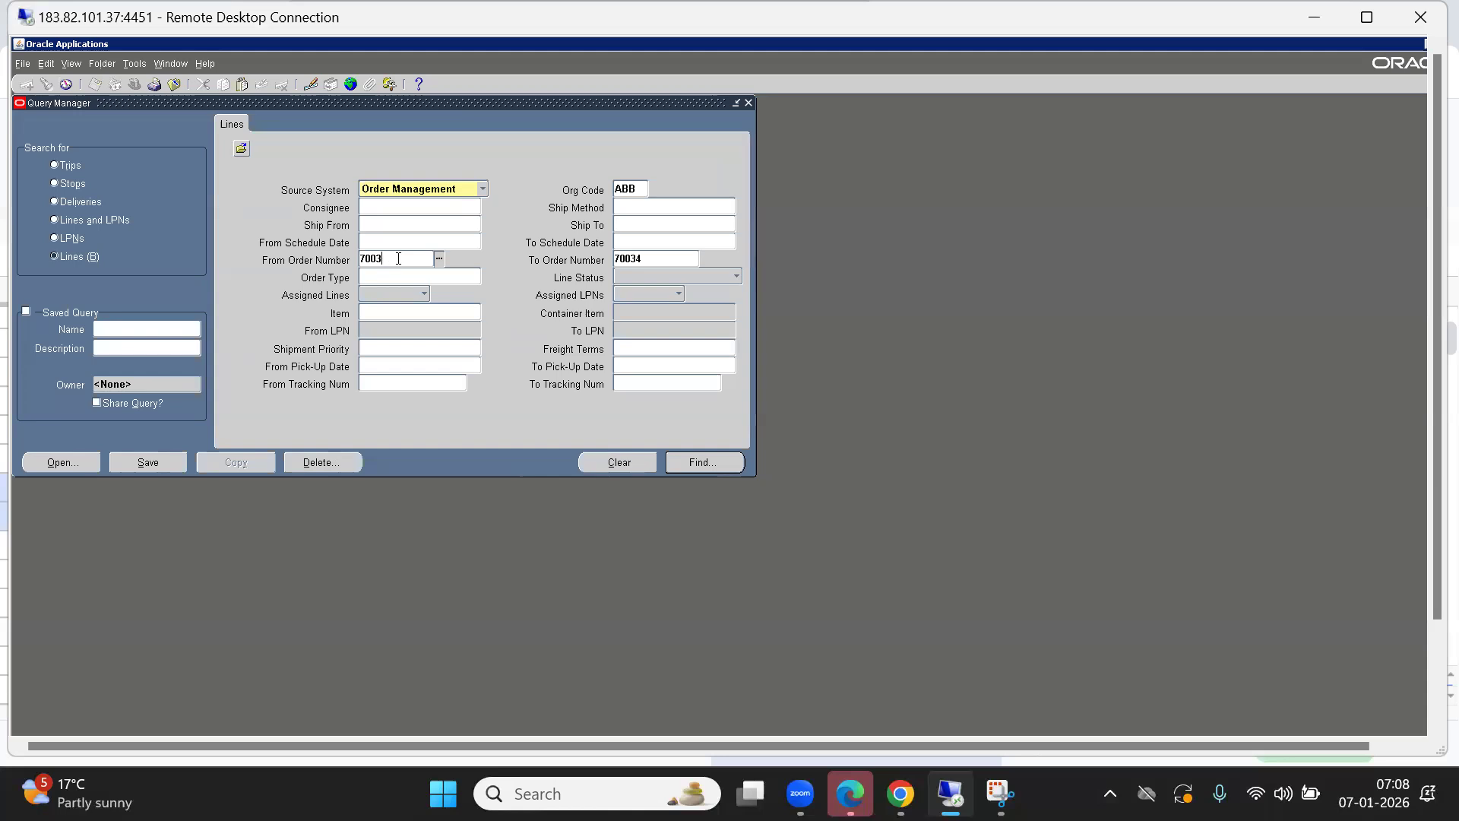
key(Tab)
text(70035)
key(Return)
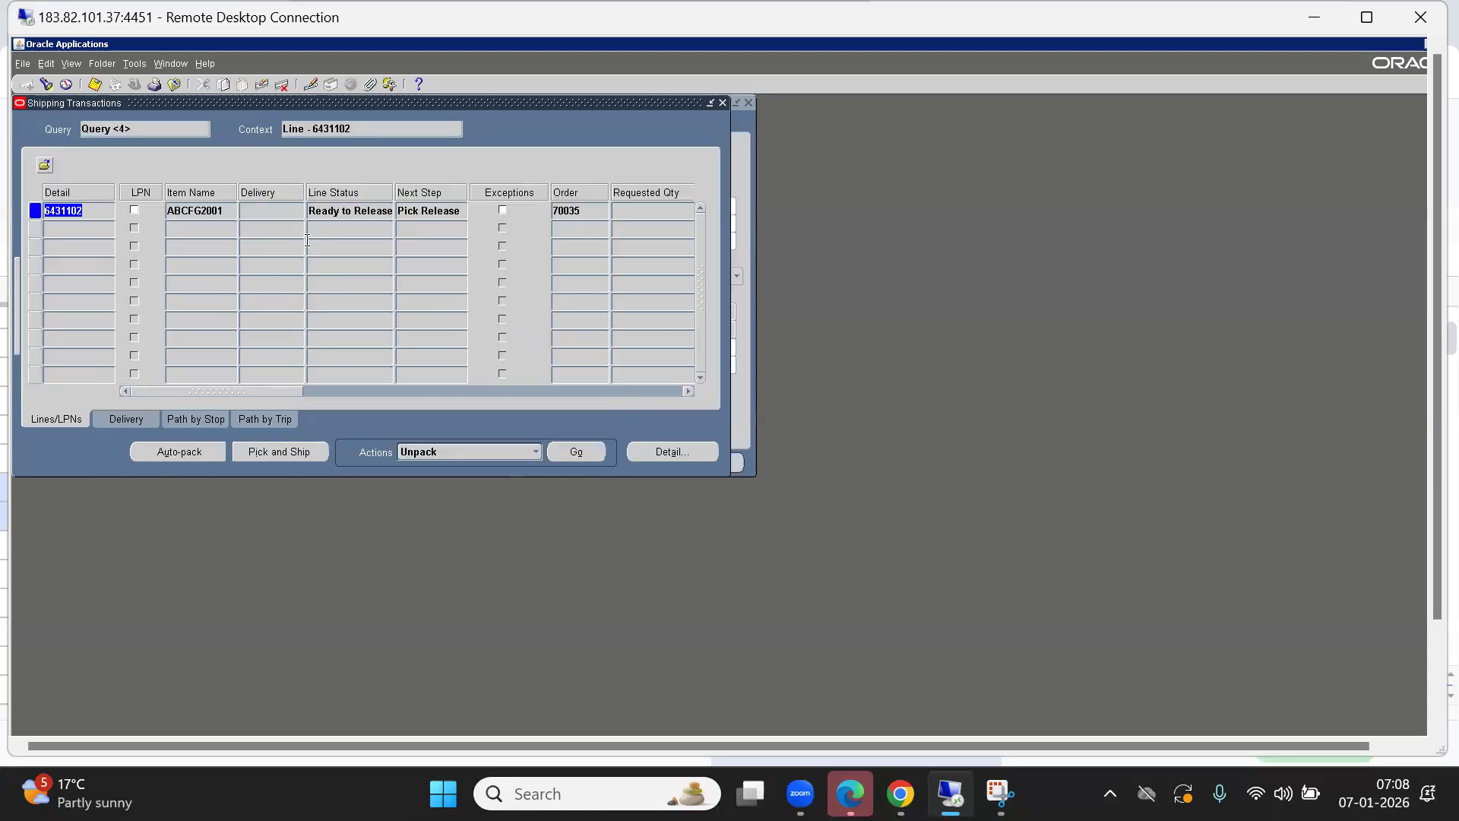
click(324, 213)
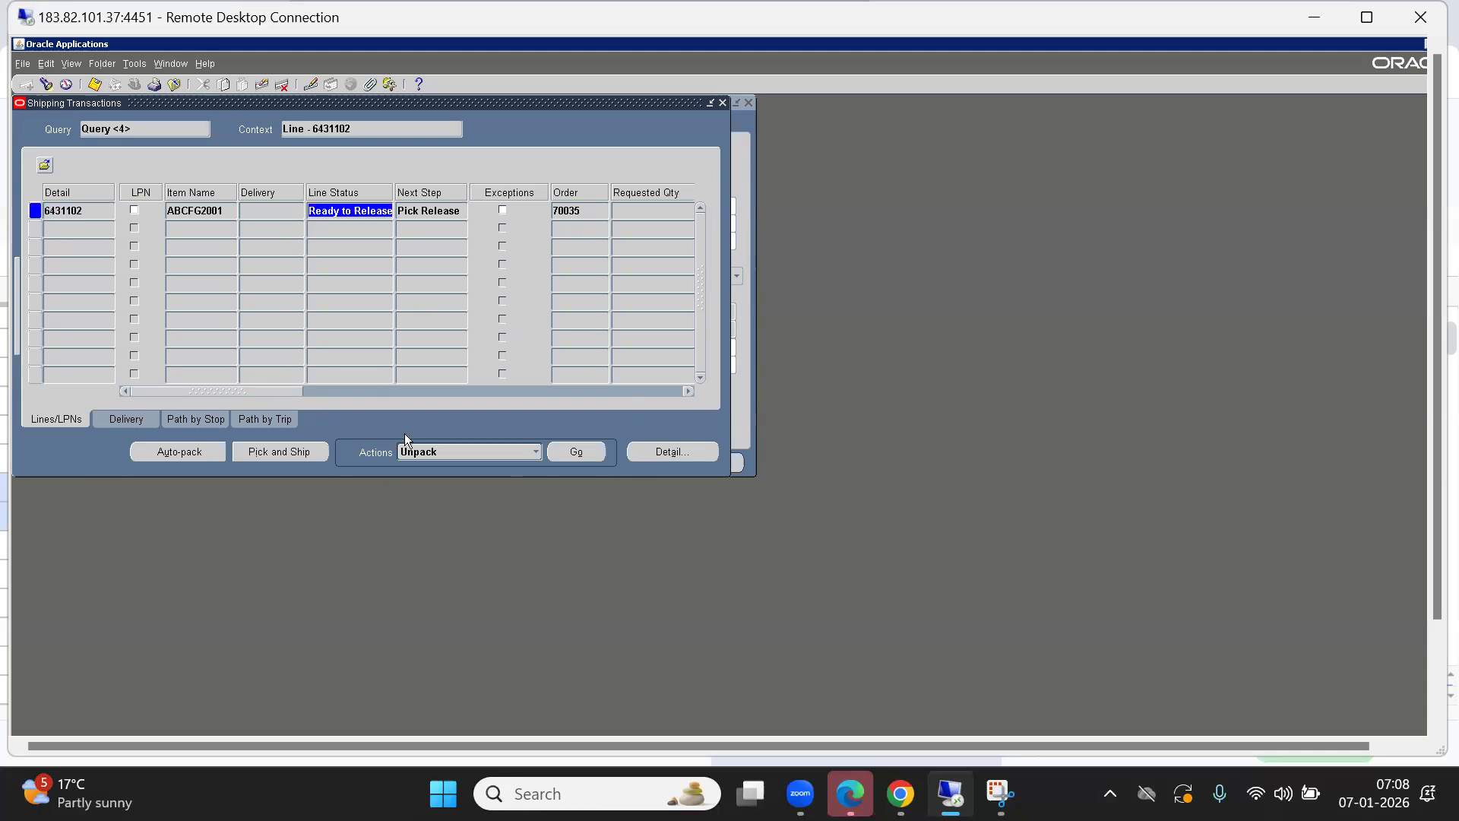
Launch pick release for order 70035's line 6431102, acknowledge the request, and close Shipping Transactions.
click(462, 453)
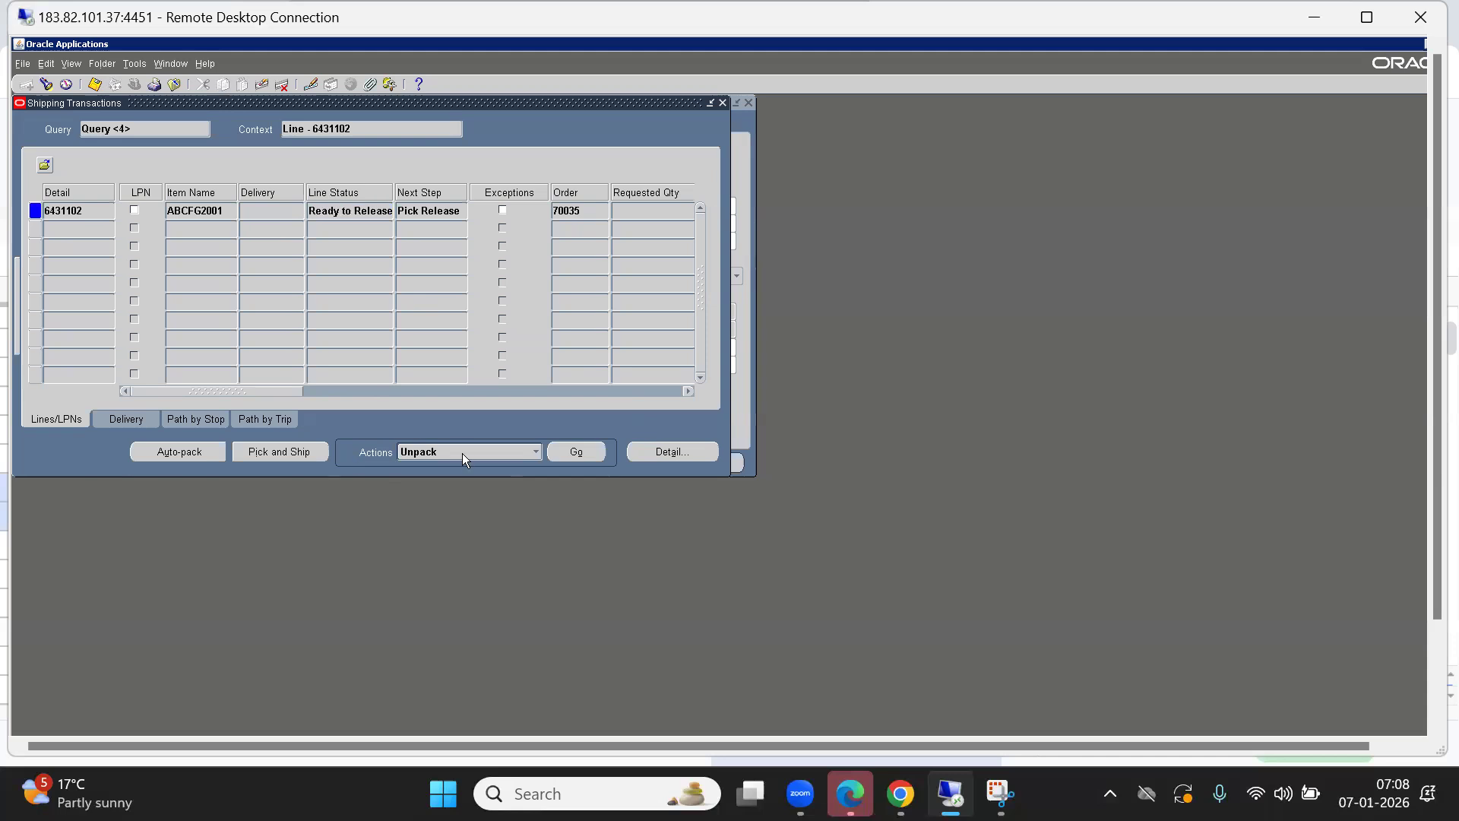
key(l)
key(Return)
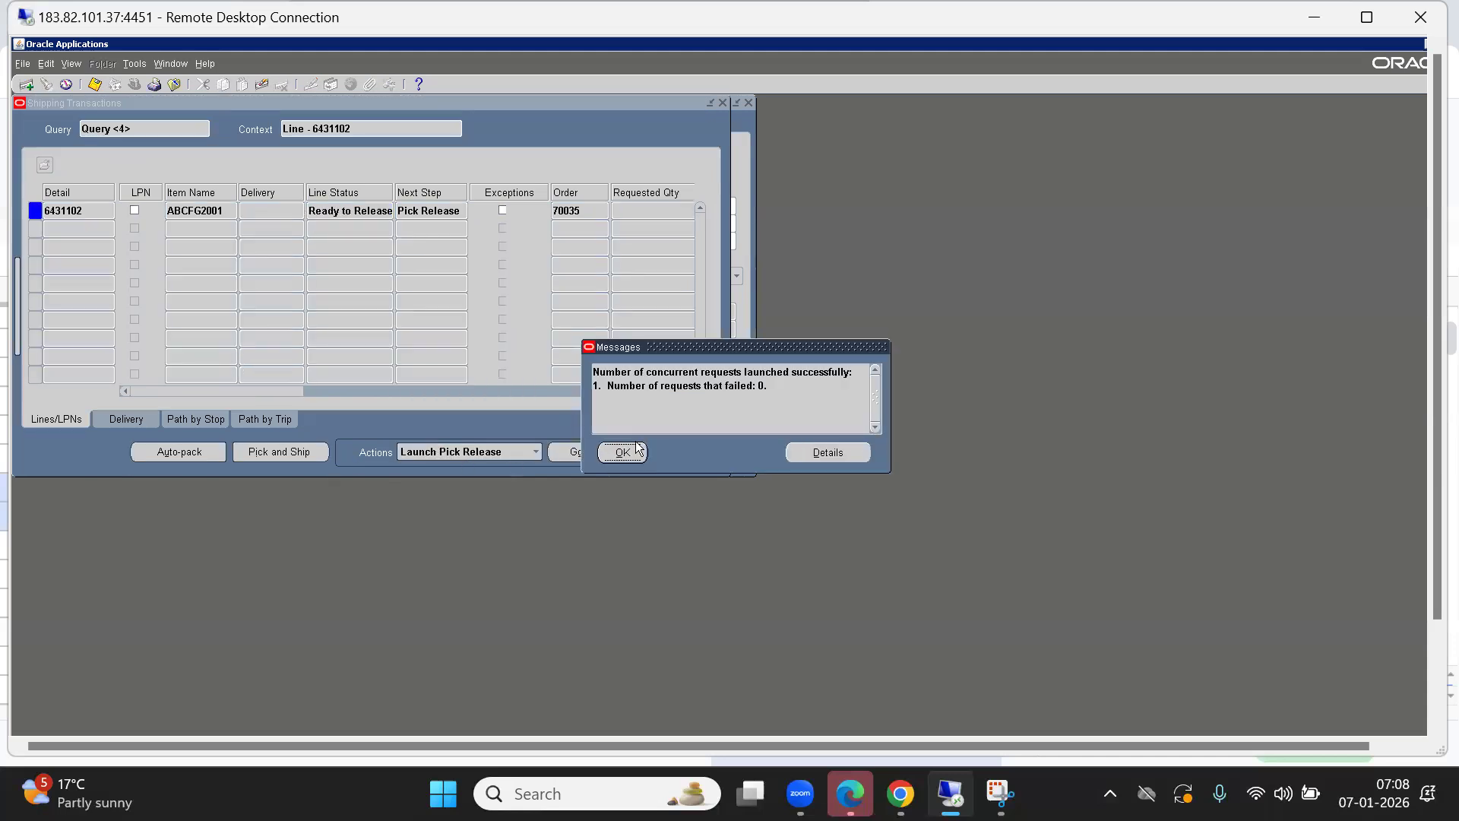
click(630, 450)
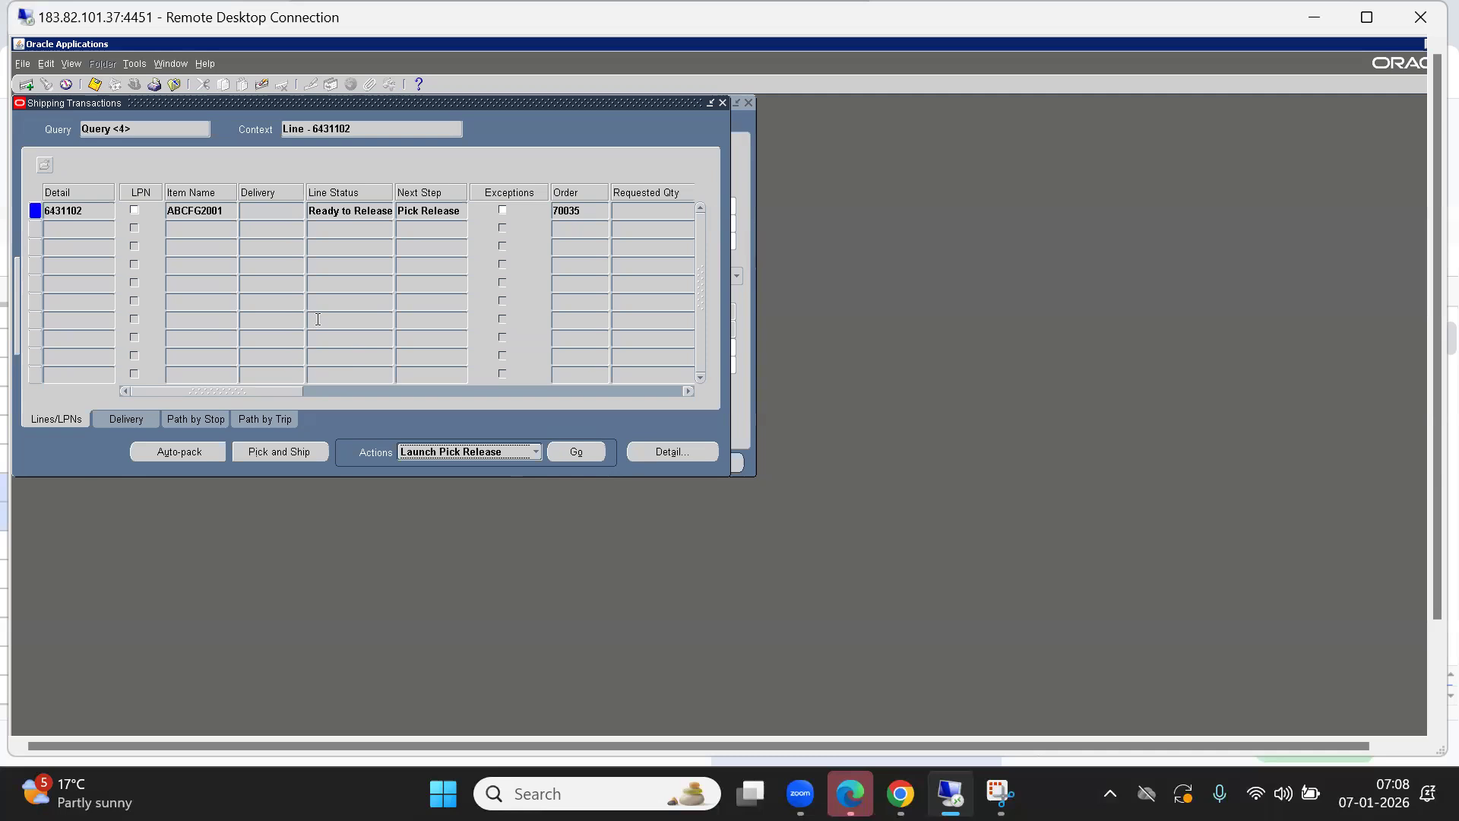
key(F4)
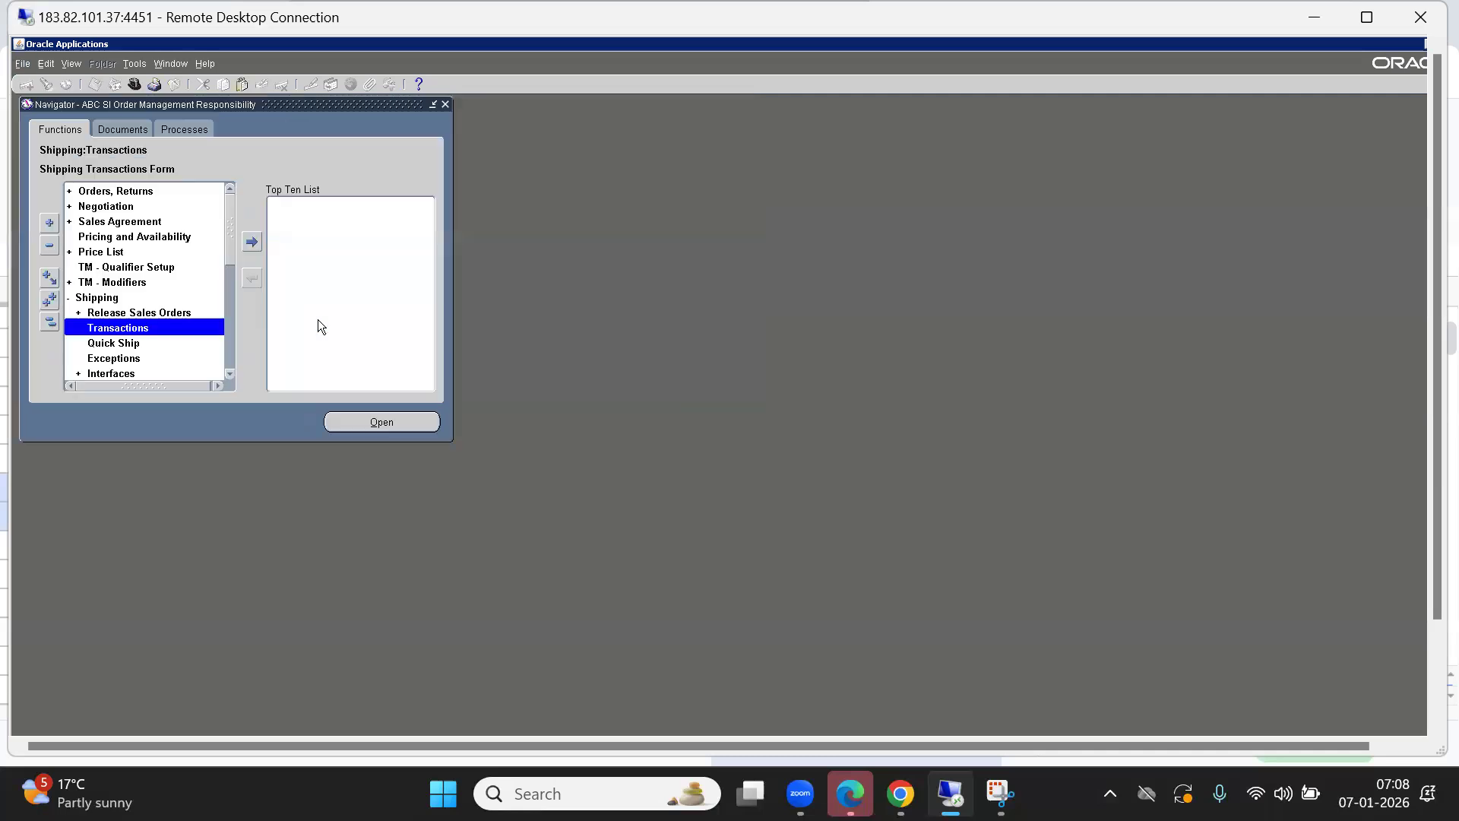
Collapse the Navigator menu tree and browse its entries.
click(54, 327)
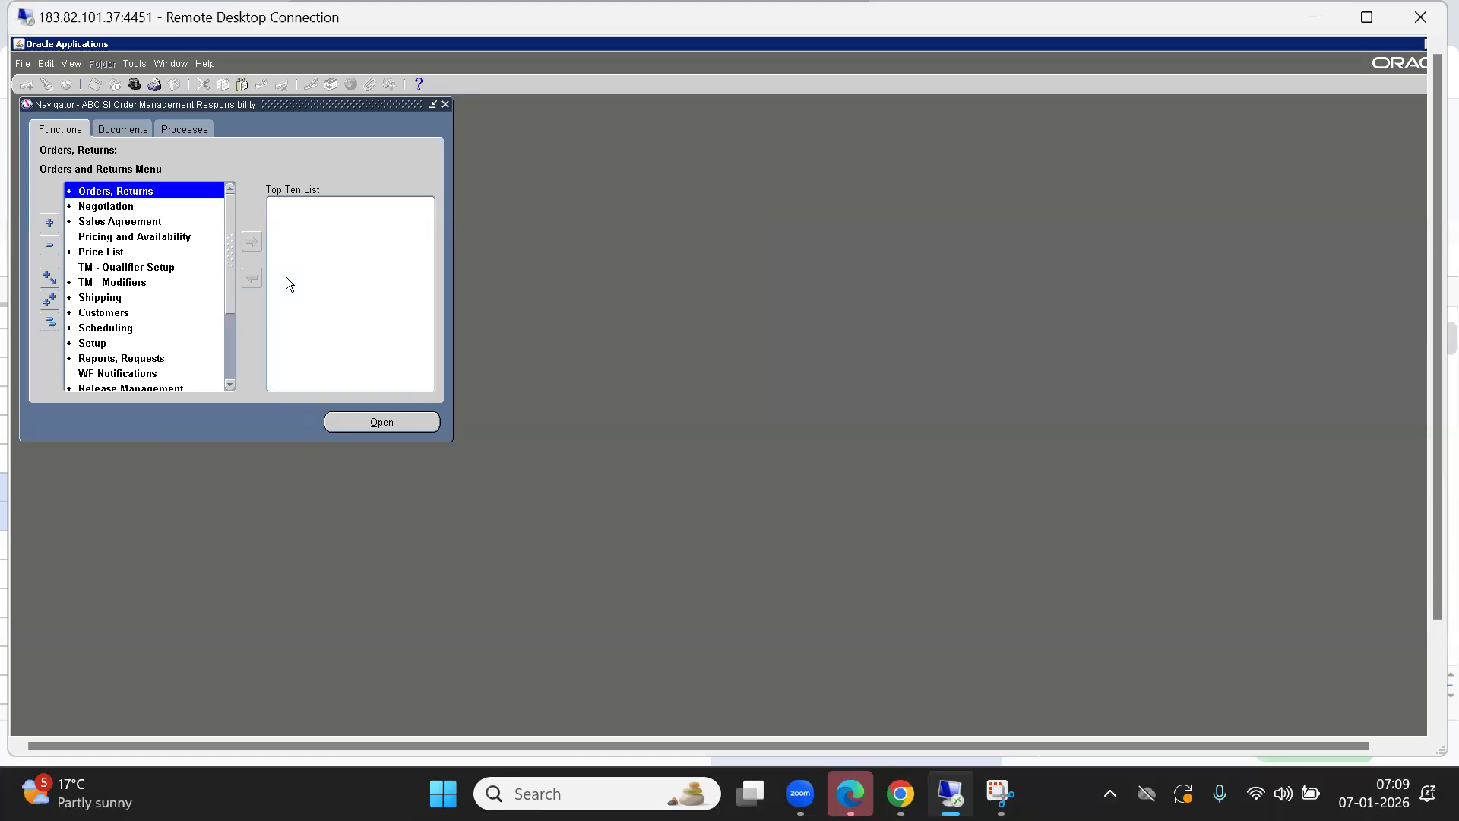
key(Down)
key(Up)
key(Down)
key(Up)
key(Down)
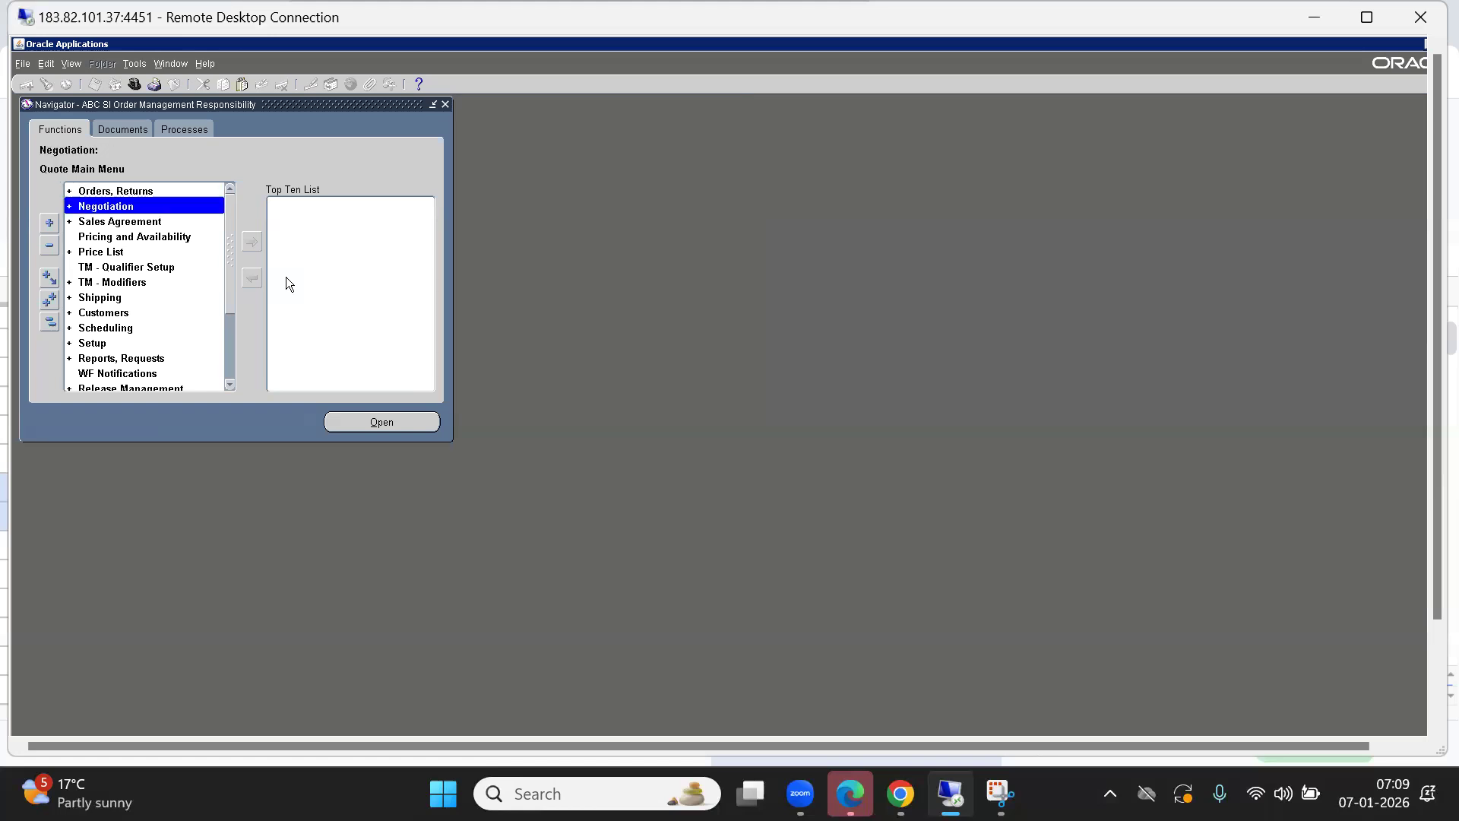
key(Down)
key(Down)
key(Down)
key(Down)
key(Down)
key(Up)
key(Up)
key(Up)
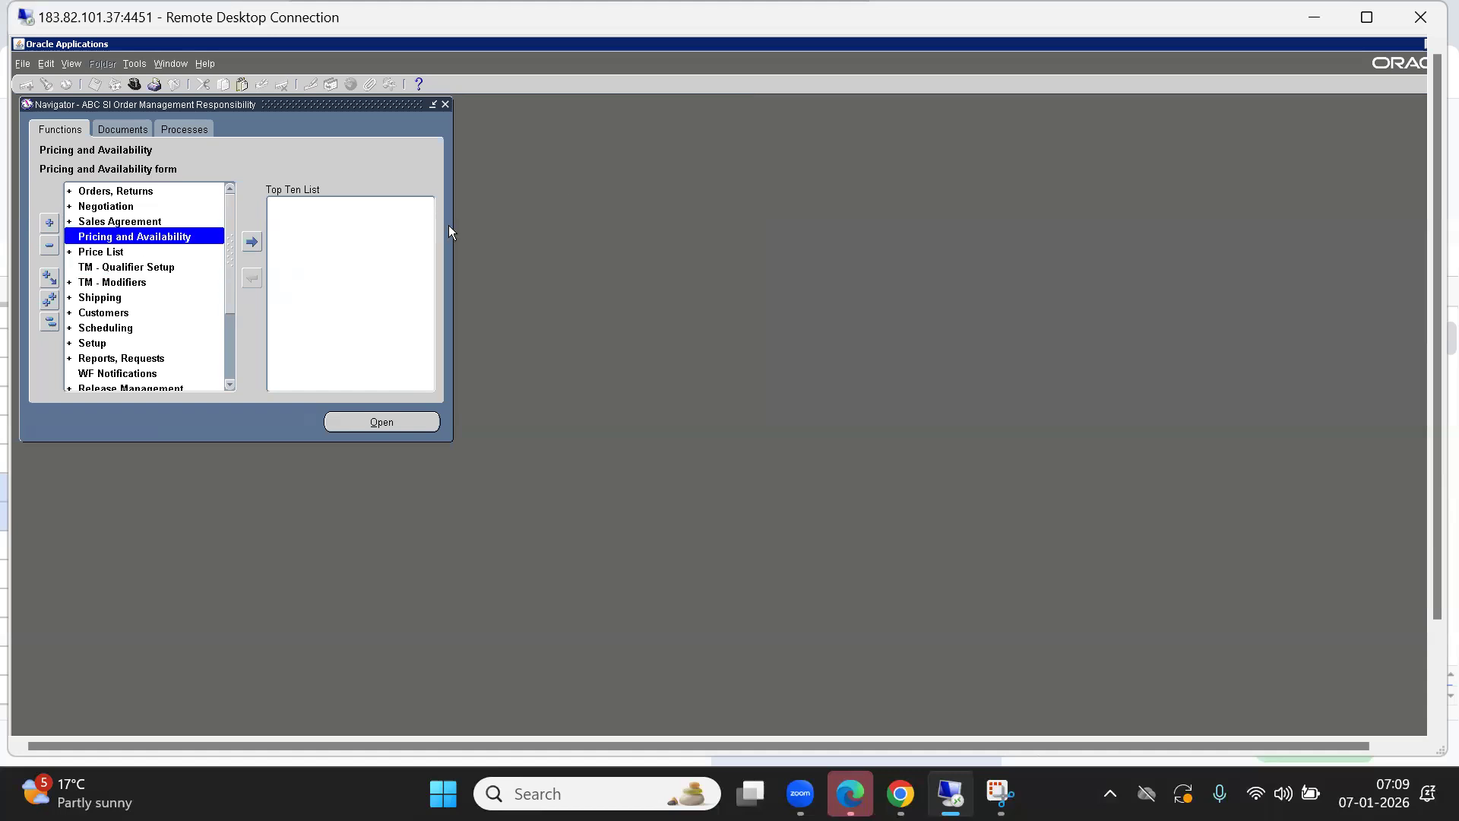
click(47, 322)
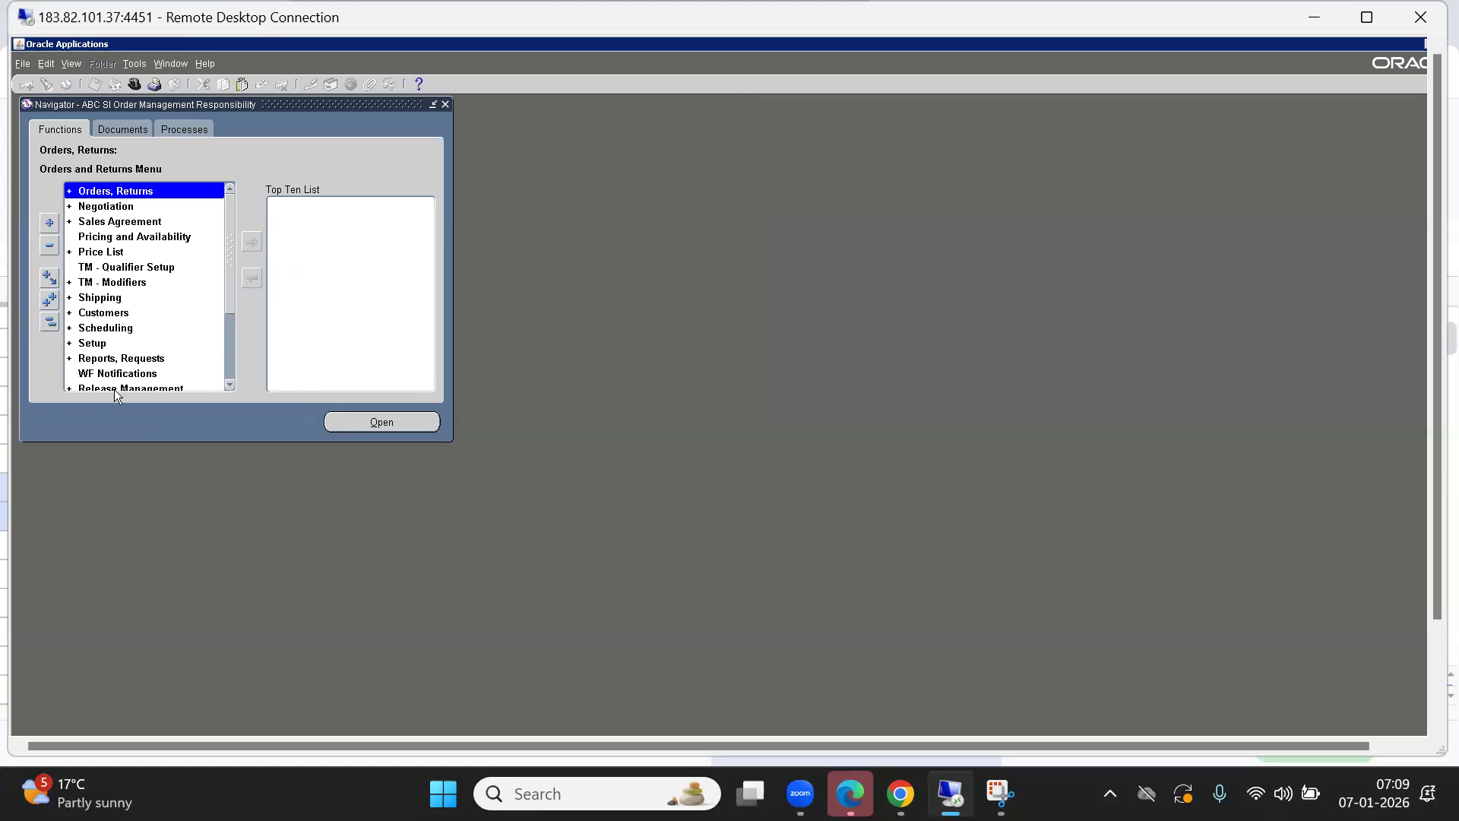
Switch to ABC SI Inventory Responsibility and start Transact Move Orders under Move Orders.
click(134, 84)
double_click(66, 230)
click(134, 84)
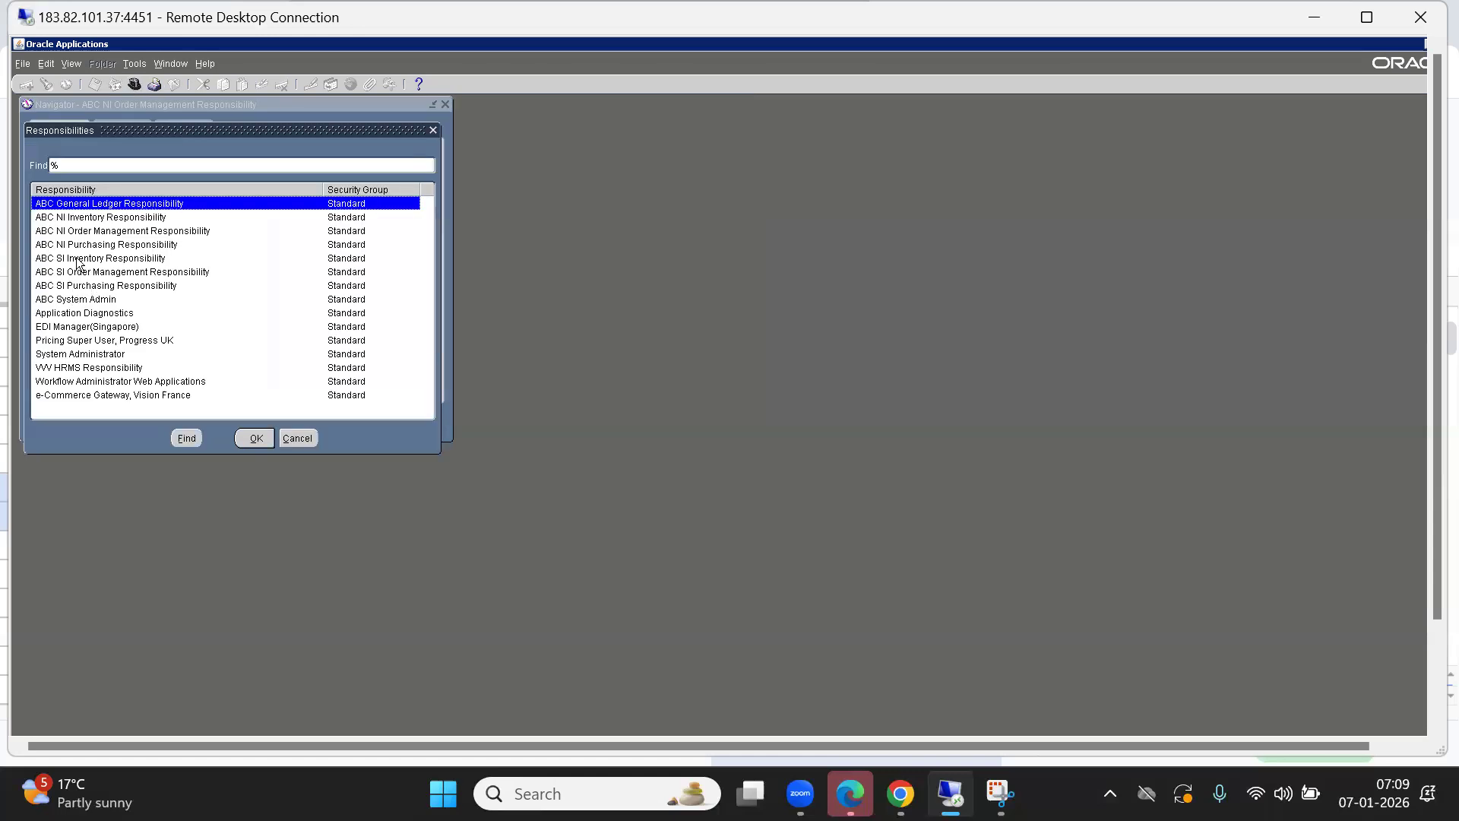
double_click(76, 260)
key(Down)
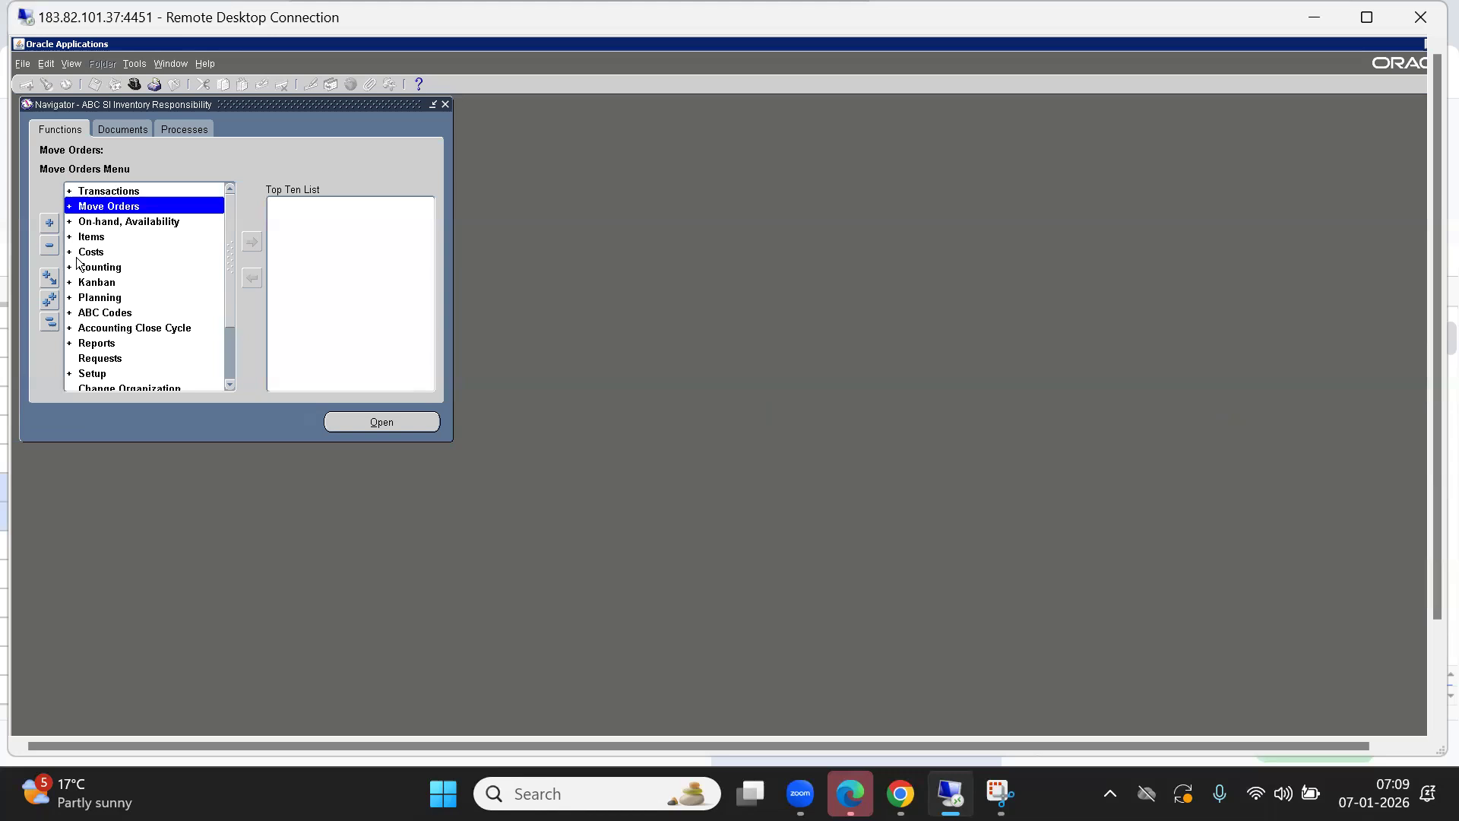
key(Return)
key(Down)
key(Return)
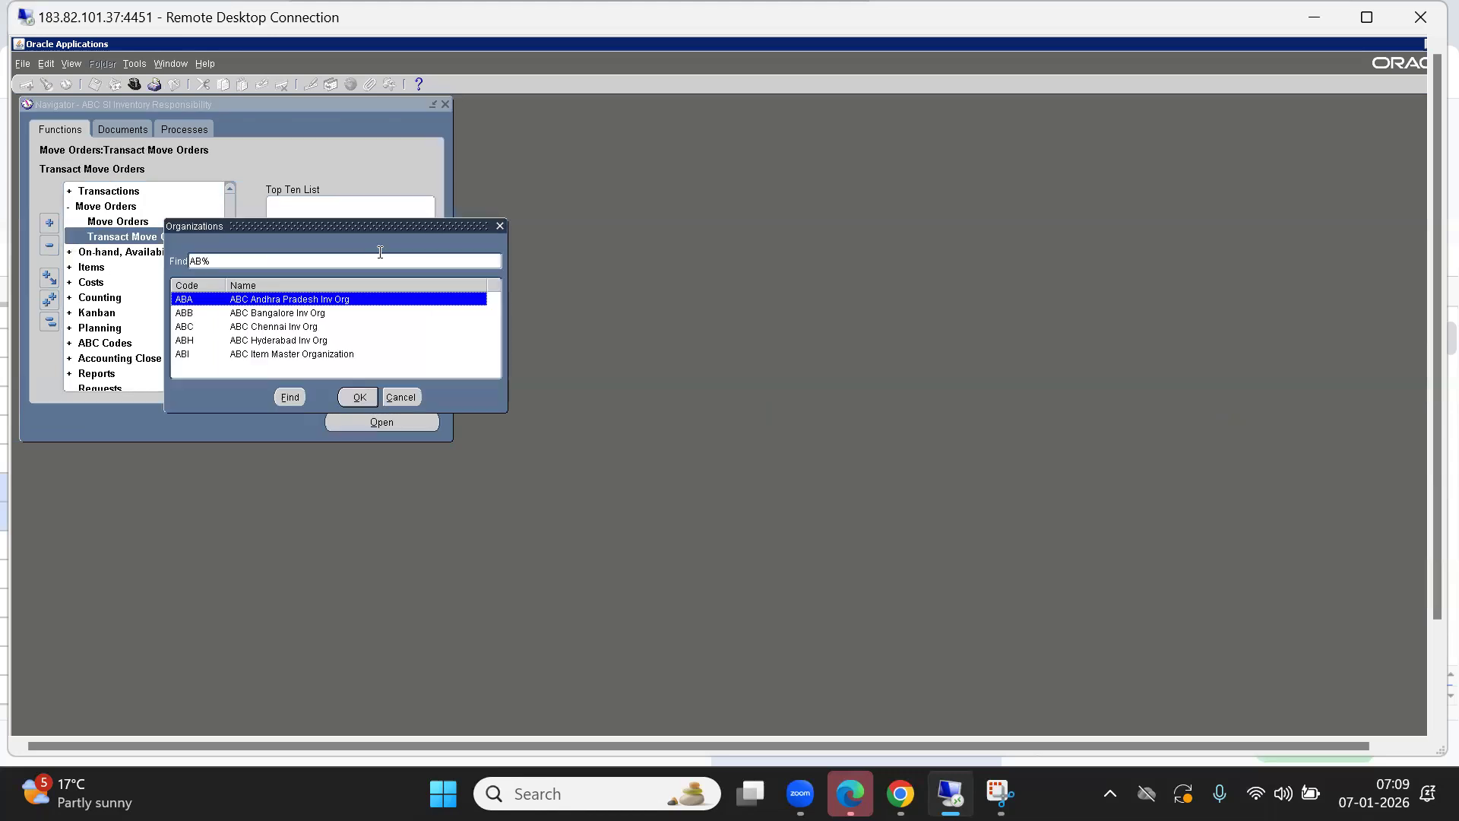
Choose the ABC Bangalore Inv Org organization and find move order lines by sales order number.
double_click(254, 313)
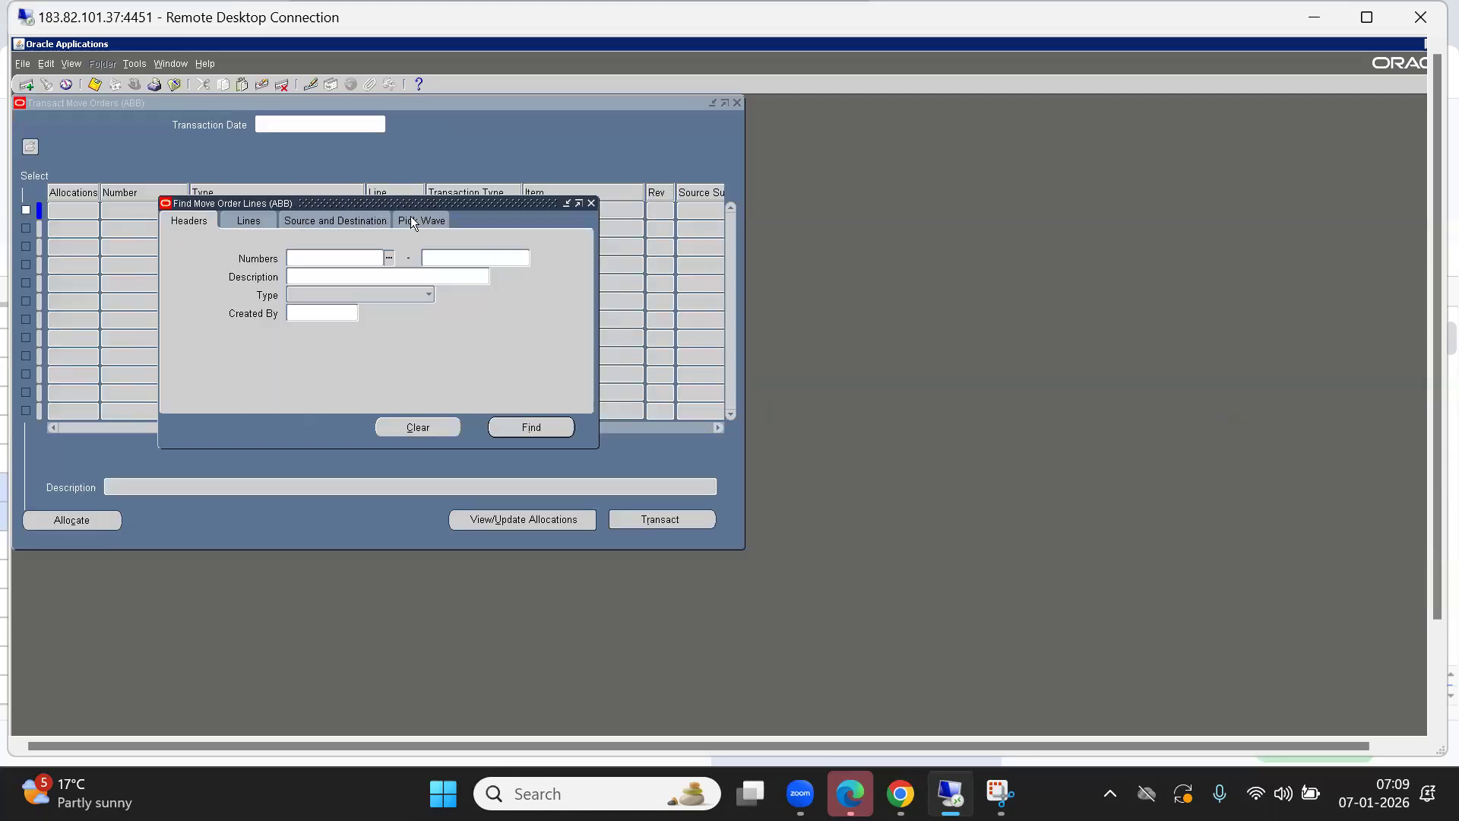
click(412, 221)
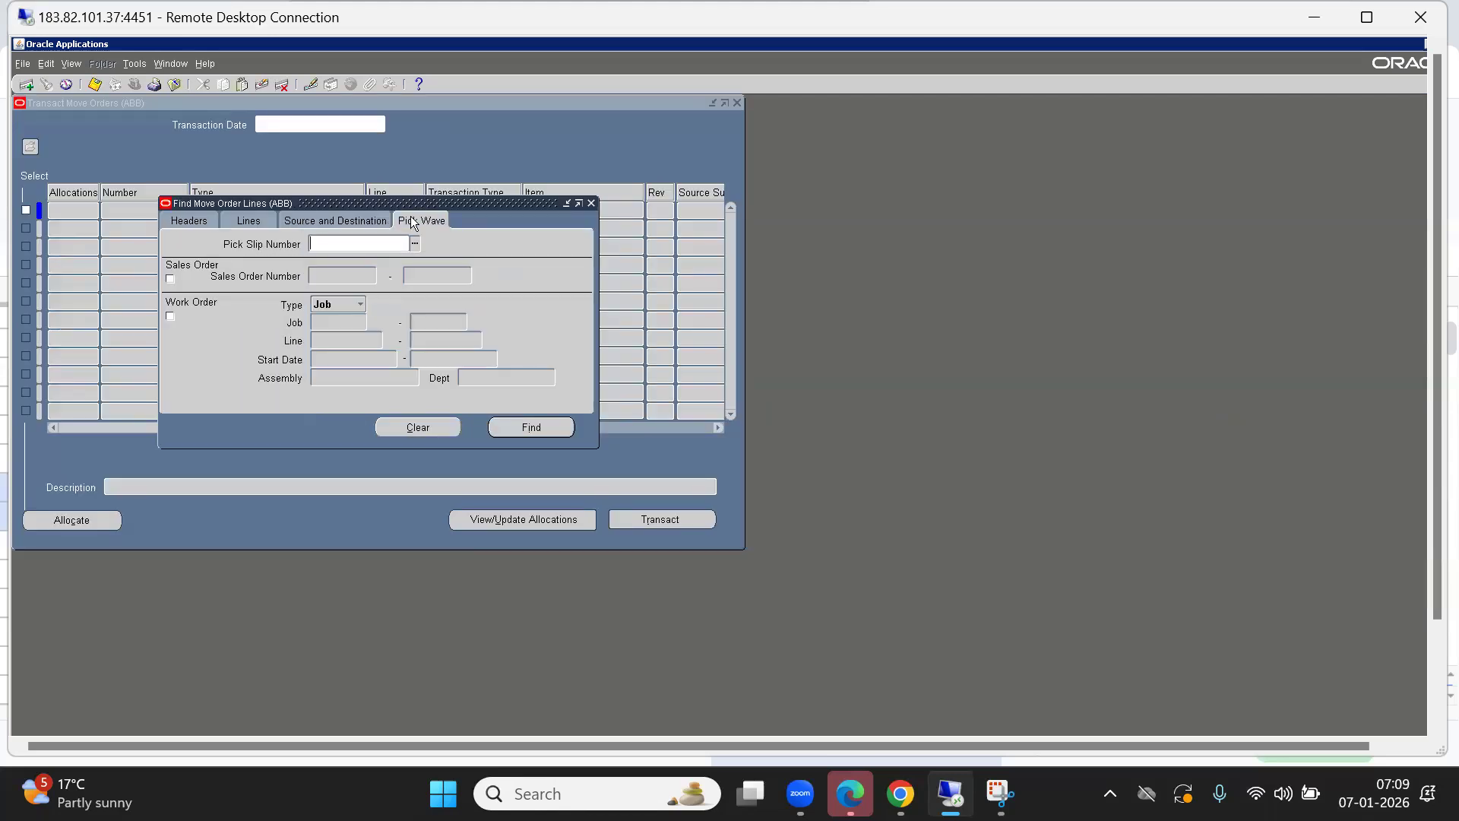
click(172, 279)
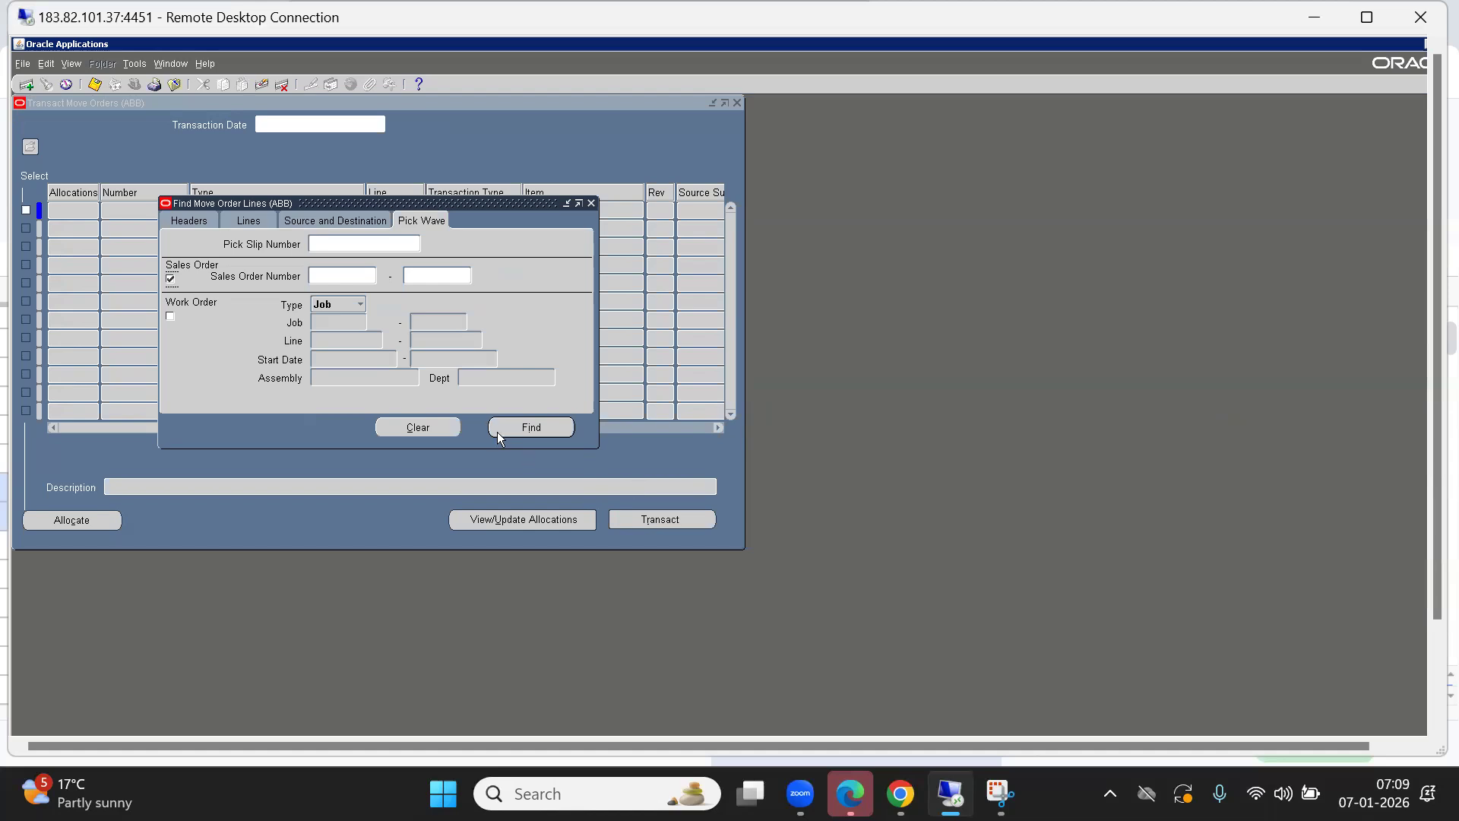
click(523, 427)
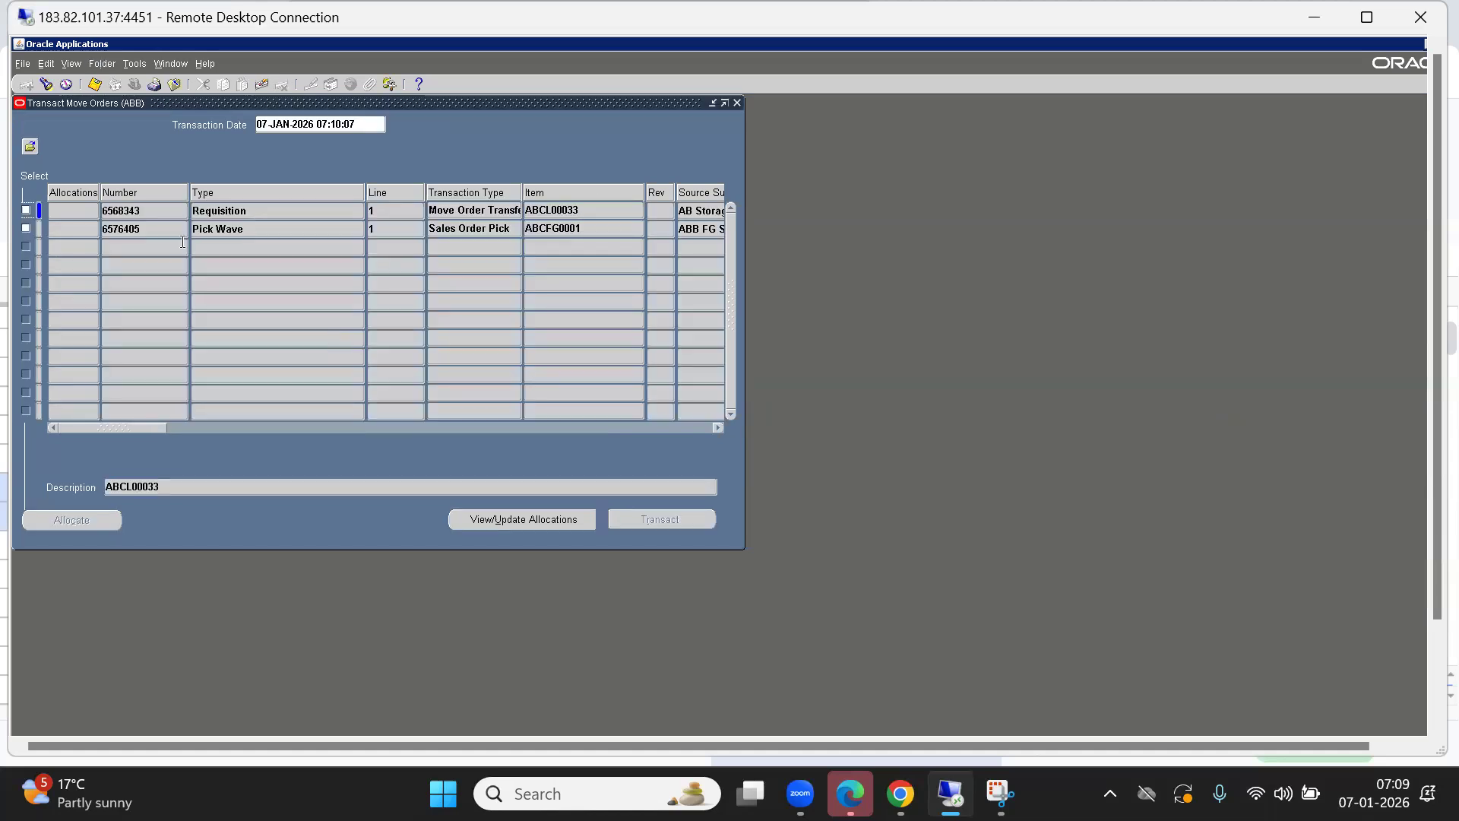
Select pick wave move order 6576405 and view its allocations.
click(147, 229)
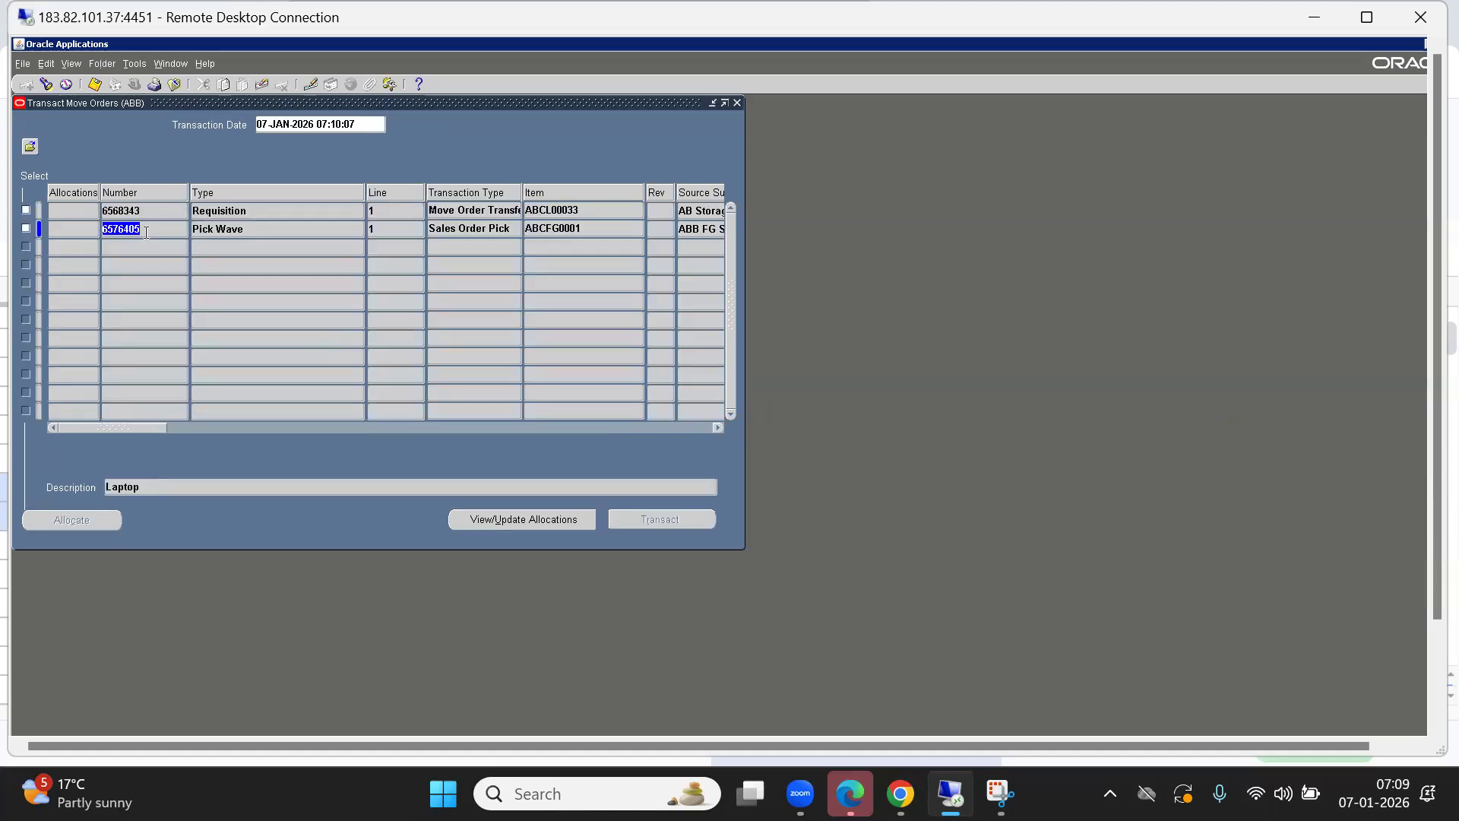
click(145, 213)
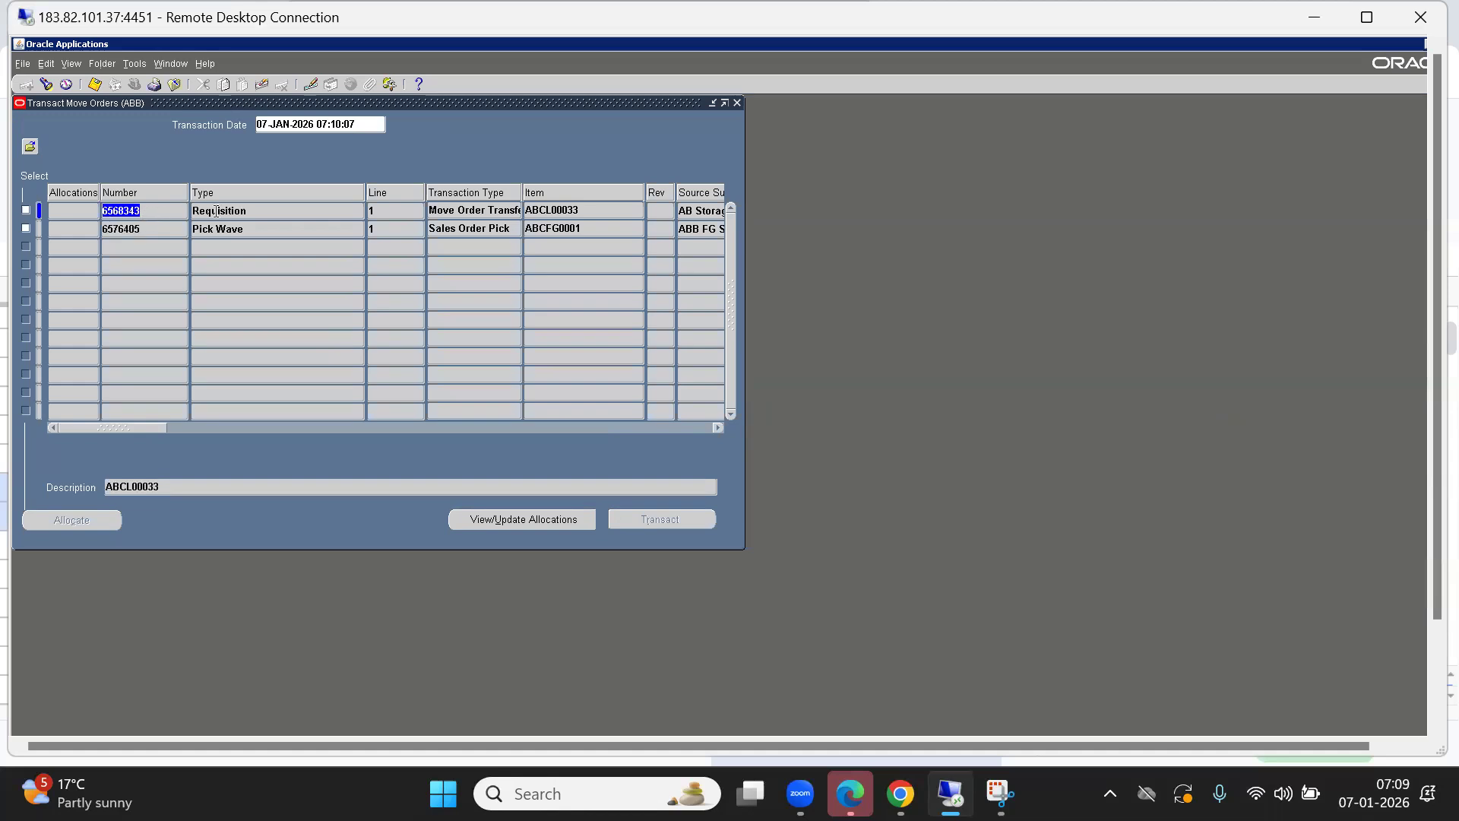
click(154, 227)
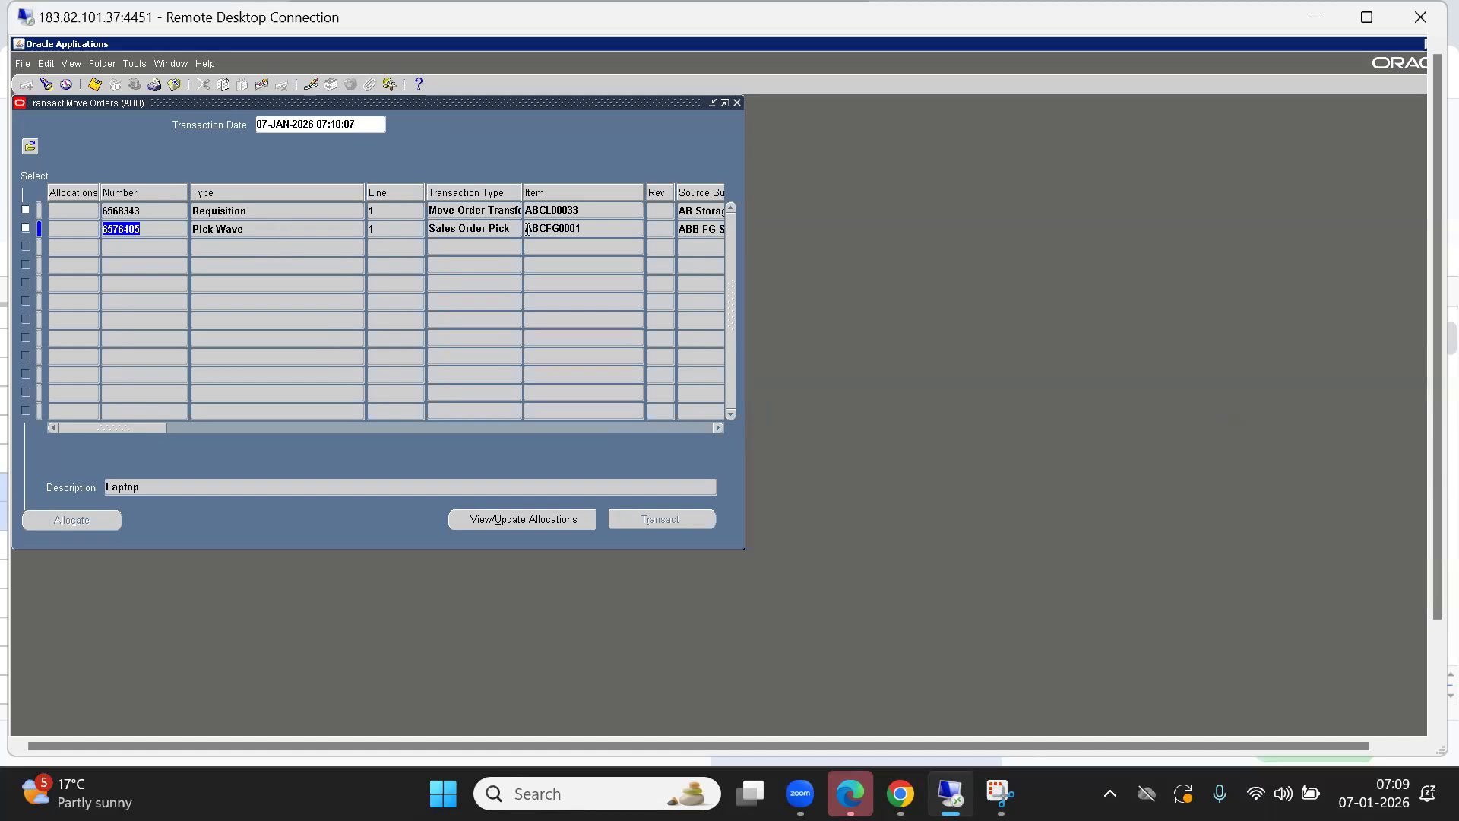
click(493, 229)
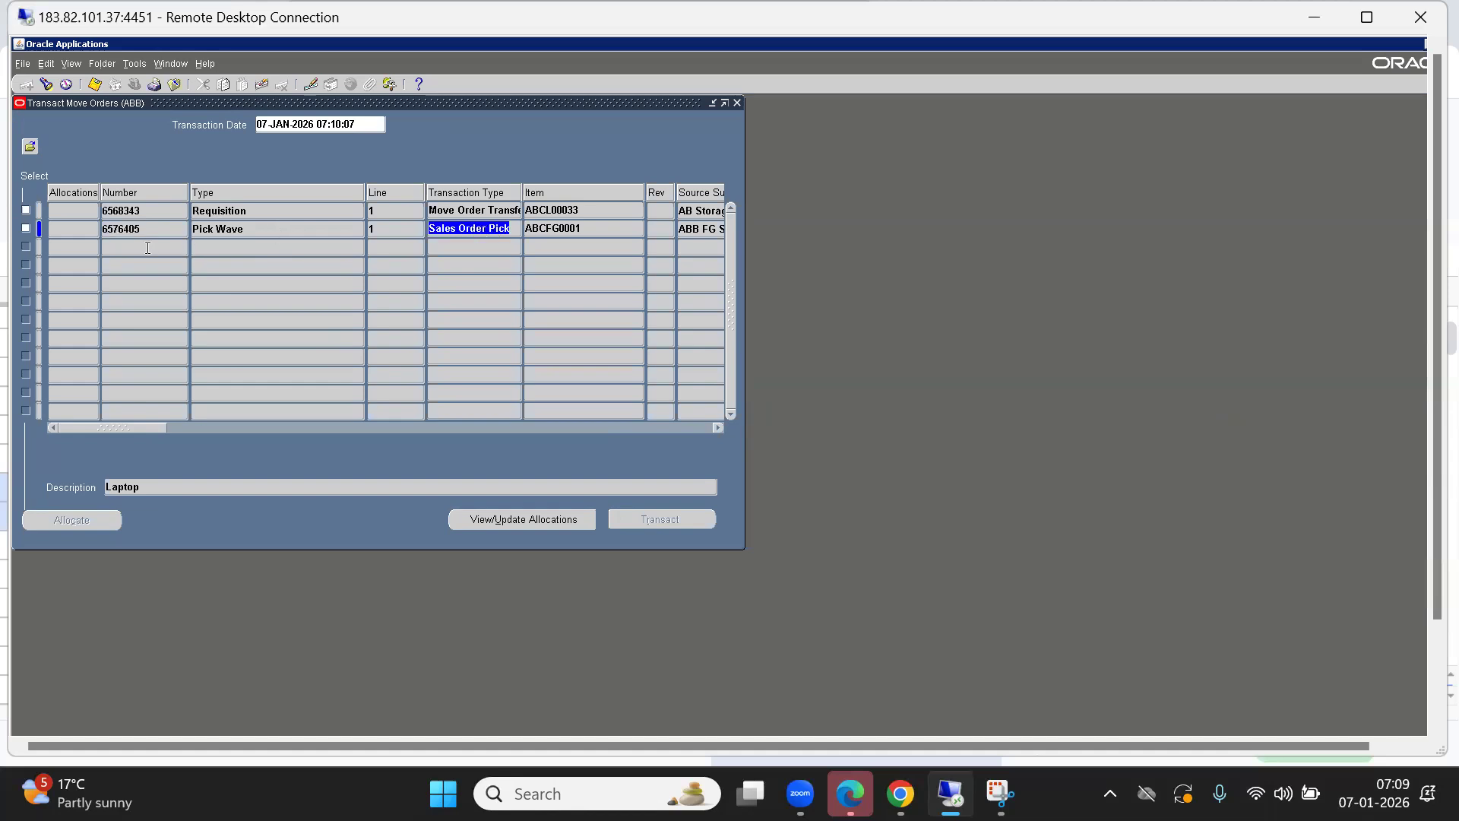
click(27, 229)
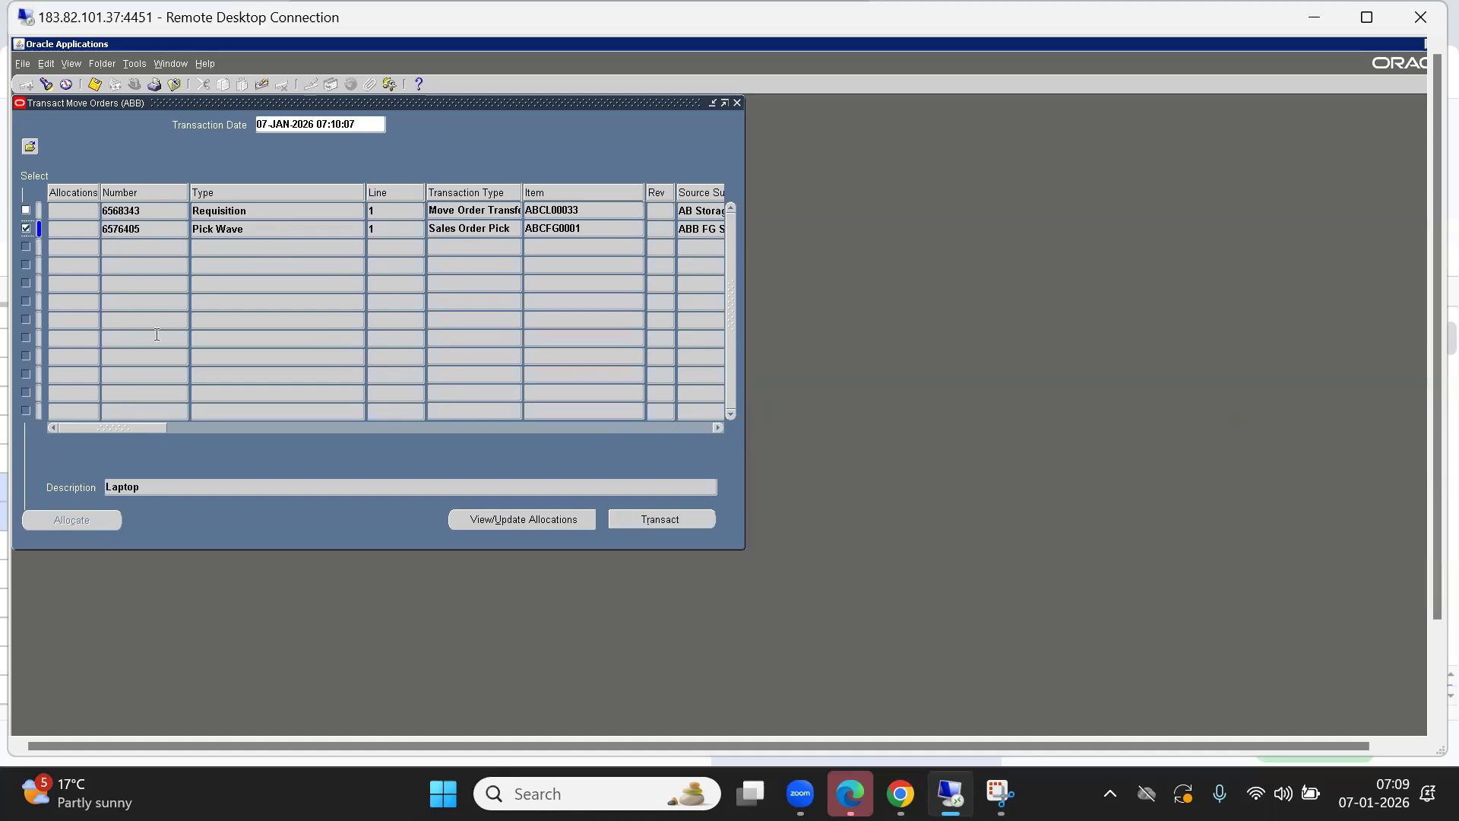
click(535, 519)
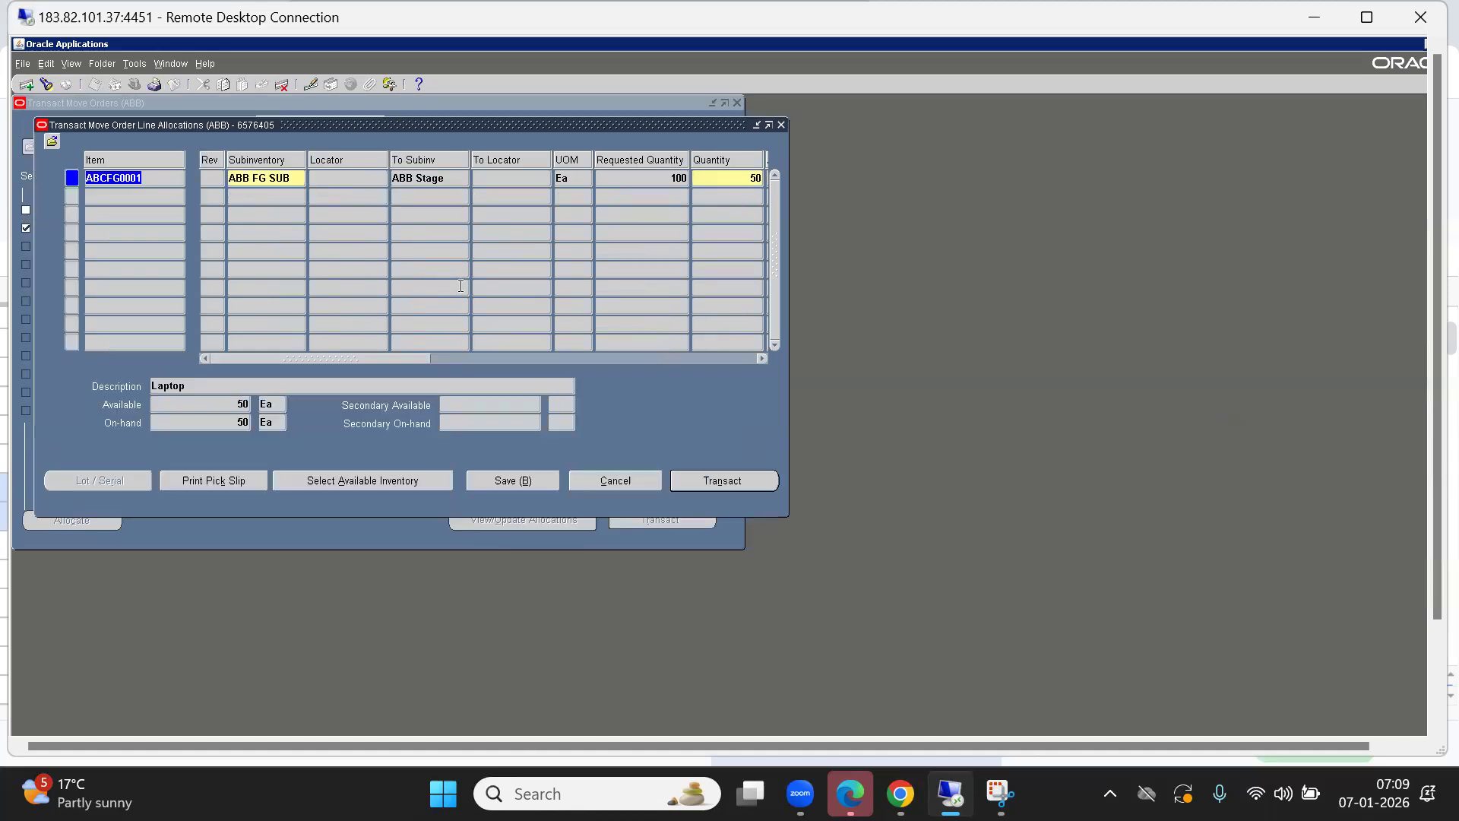
mouse_move(392, 358)
mouse_down()
mouse_move(683, 359)
mouse_move(379, 371)
mouse_move(662, 359)
mouse_move(416, 369)
mouse_up()
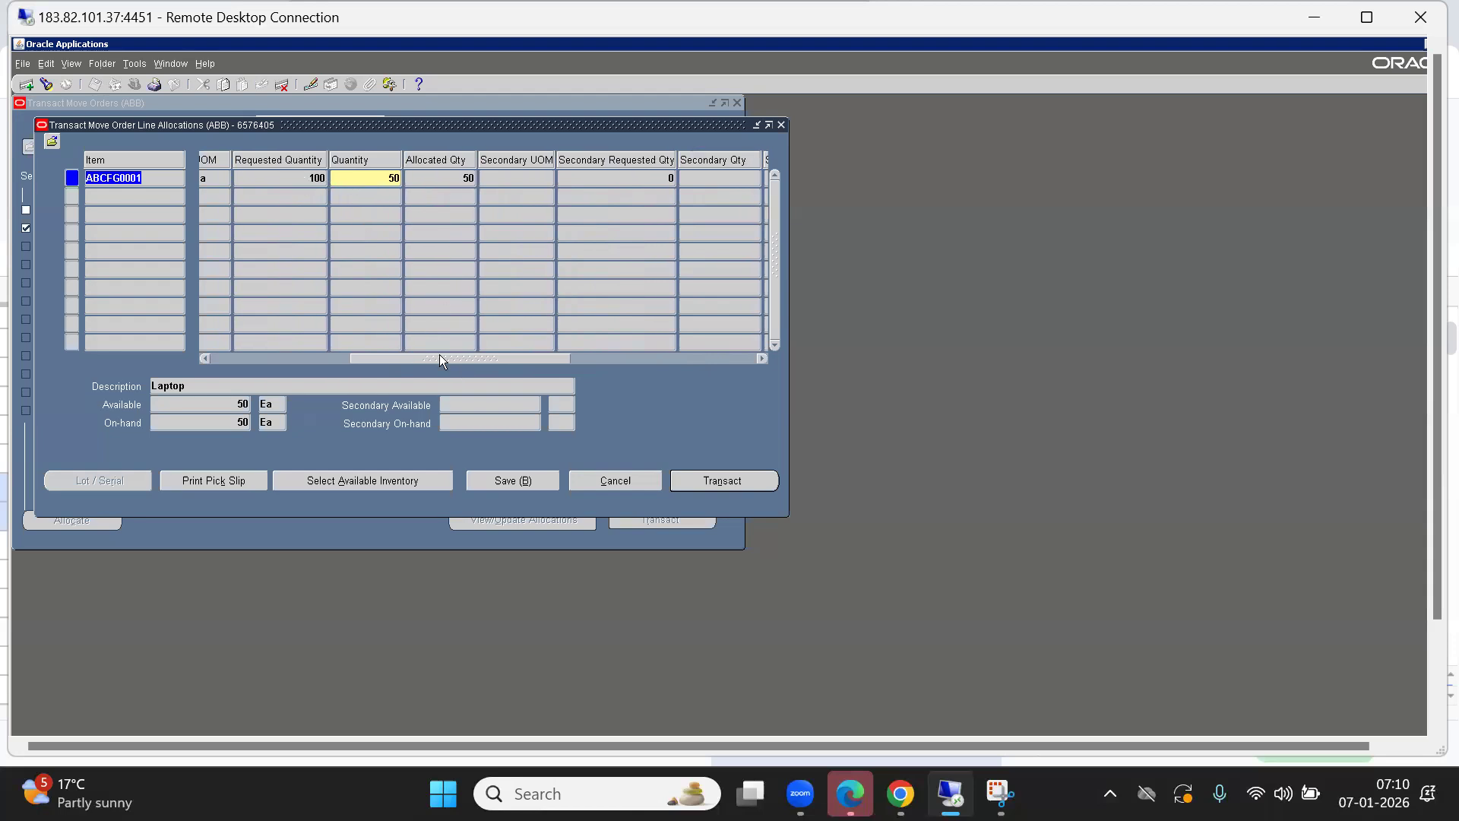
drag(439, 354, 380, 361)
drag(431, 364, 431, 363)
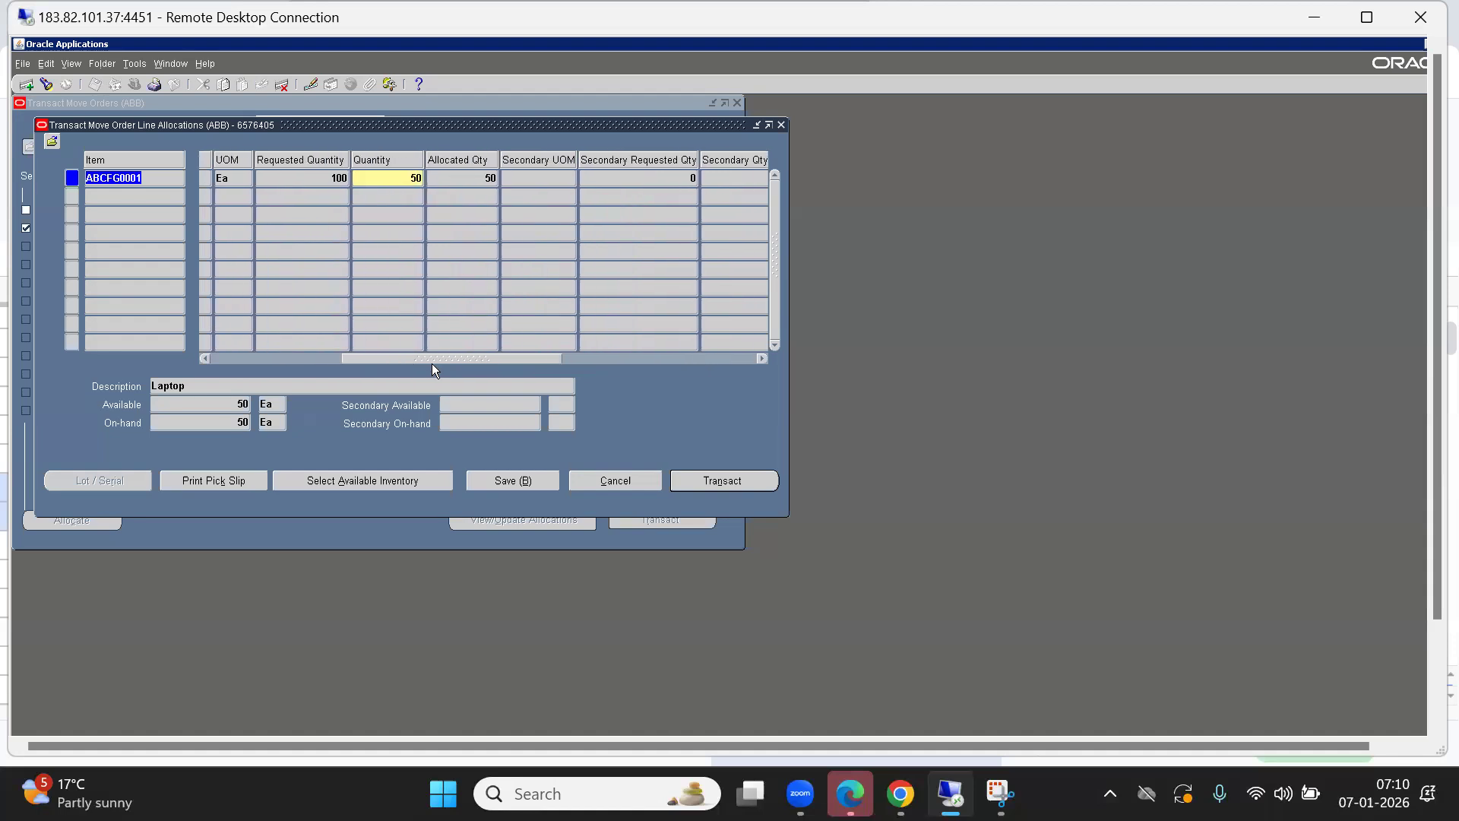
click(384, 179)
drag(454, 360, 614, 360)
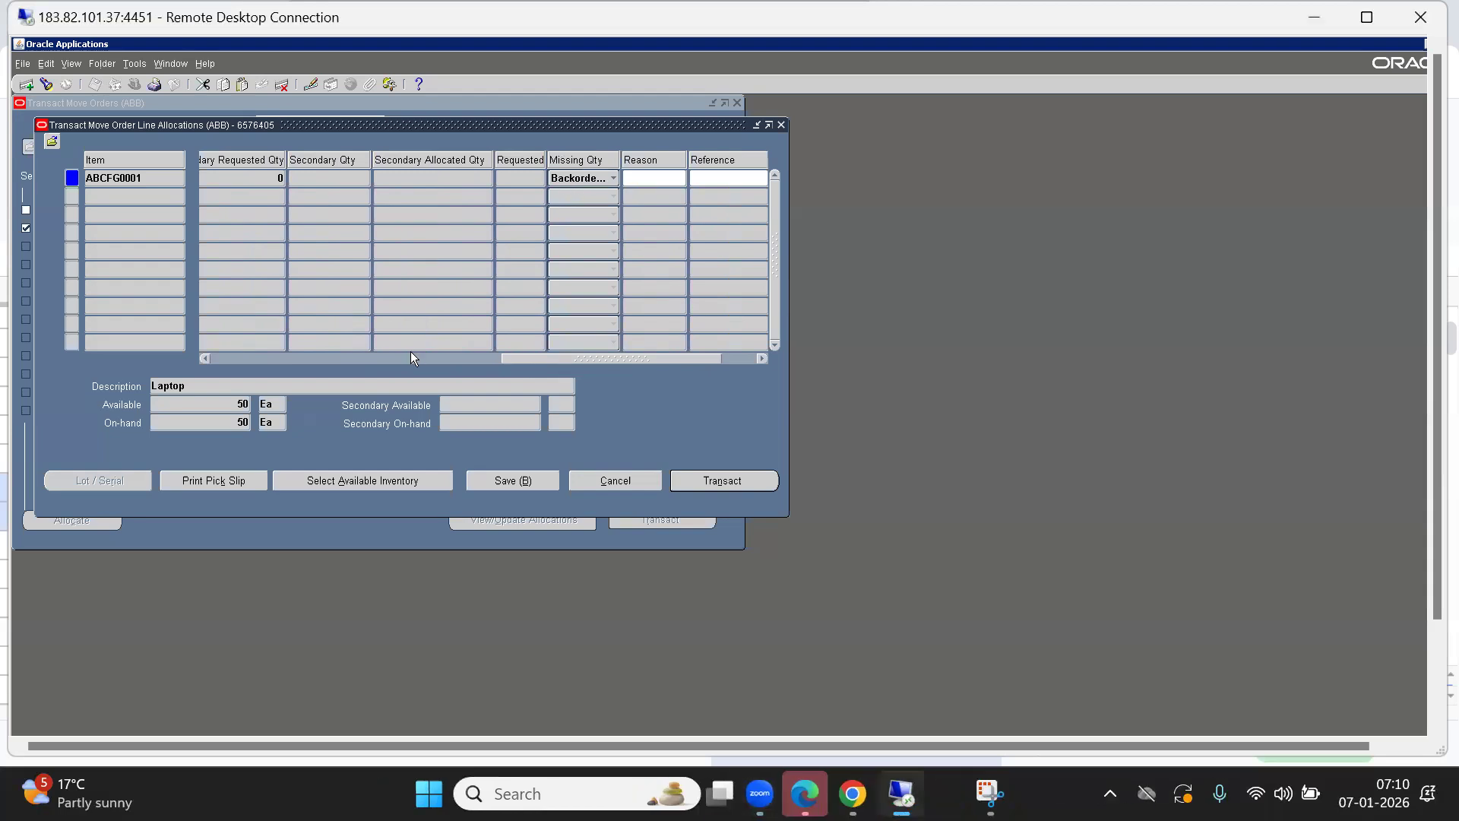
drag(539, 360, 331, 361)
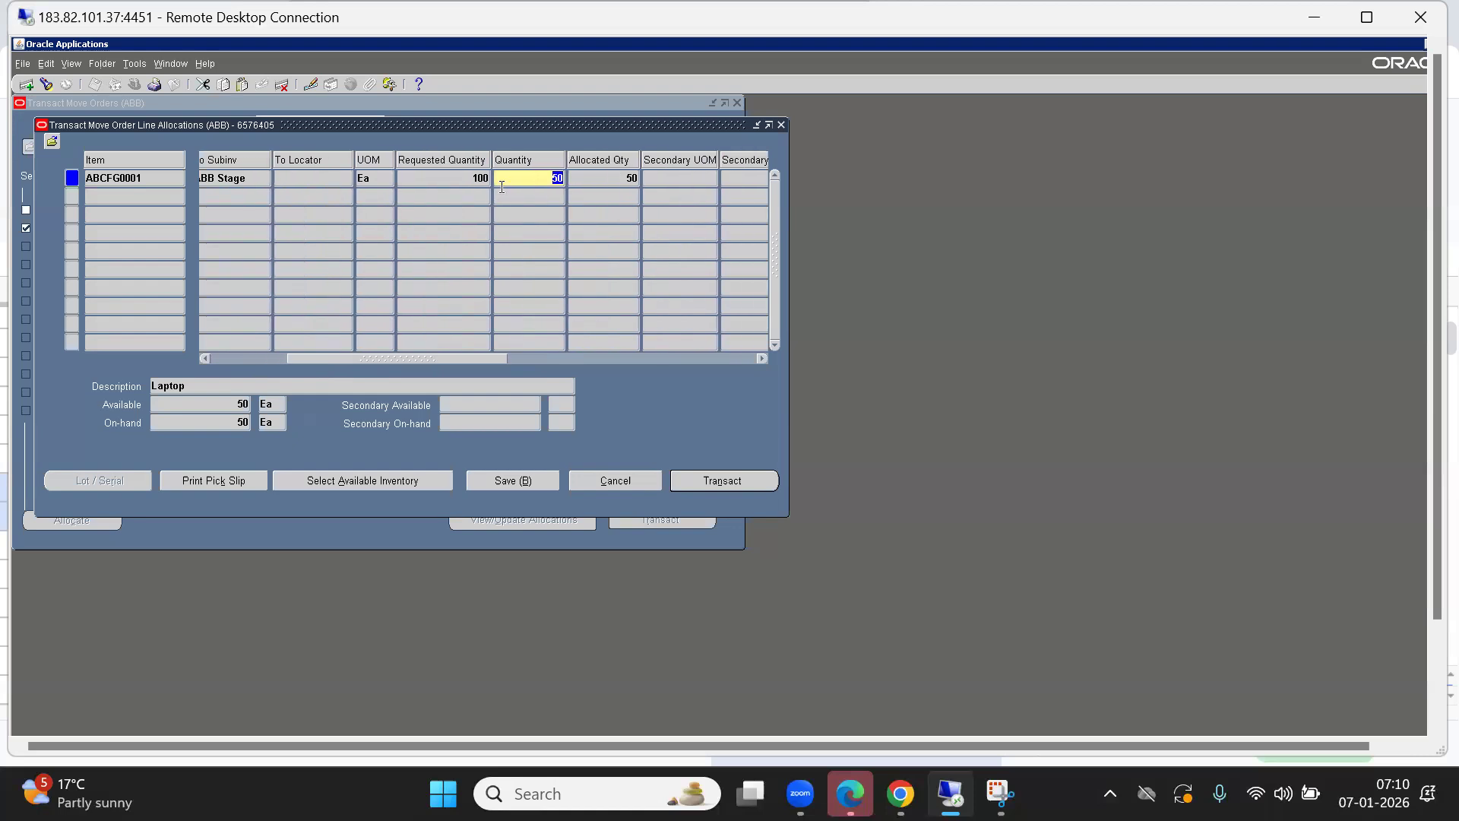
Try Back Order Line on the ABCFG0001 allocation line from the Tools actions.
click(136, 65)
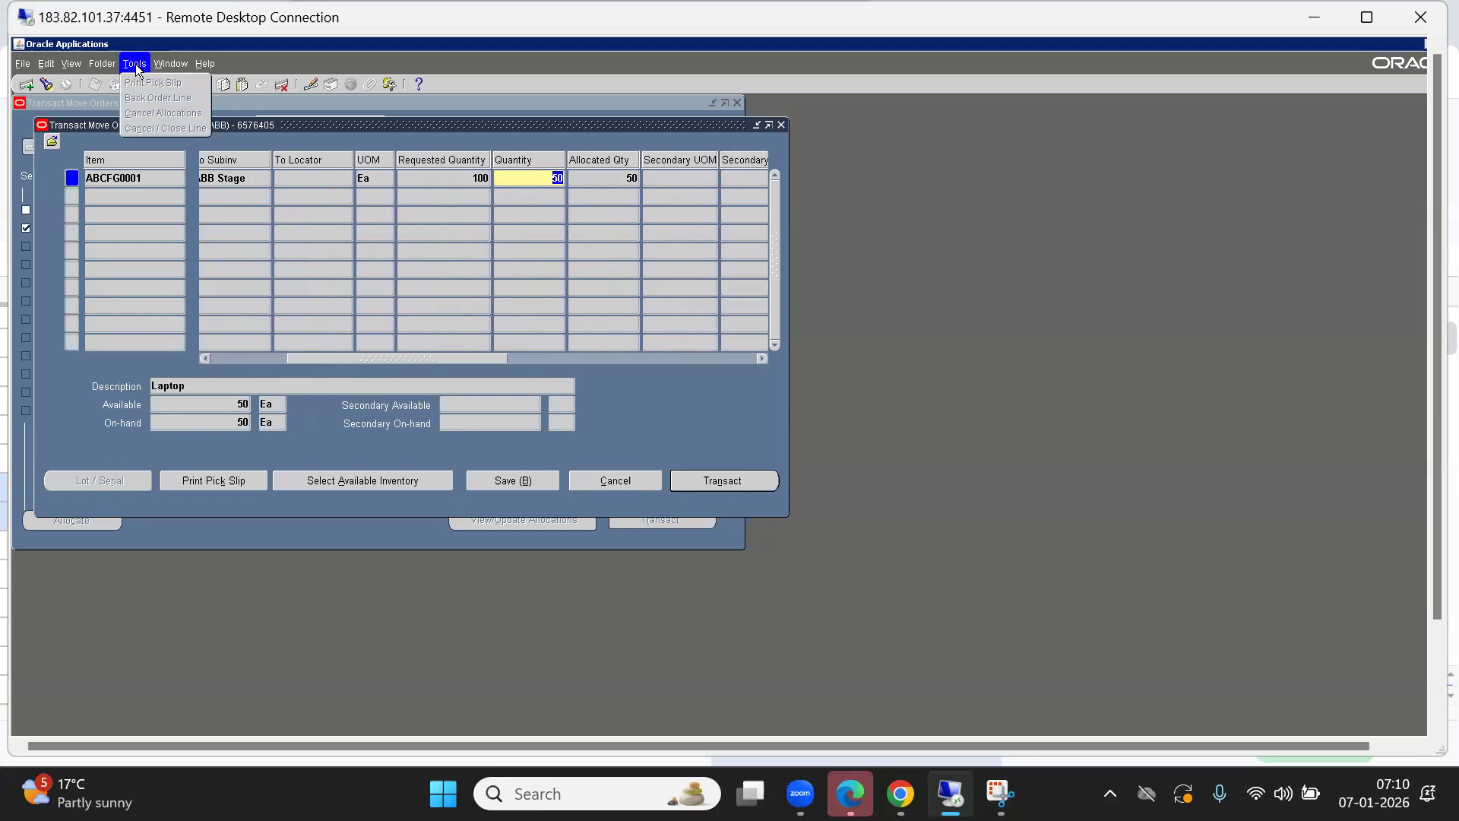
click(124, 184)
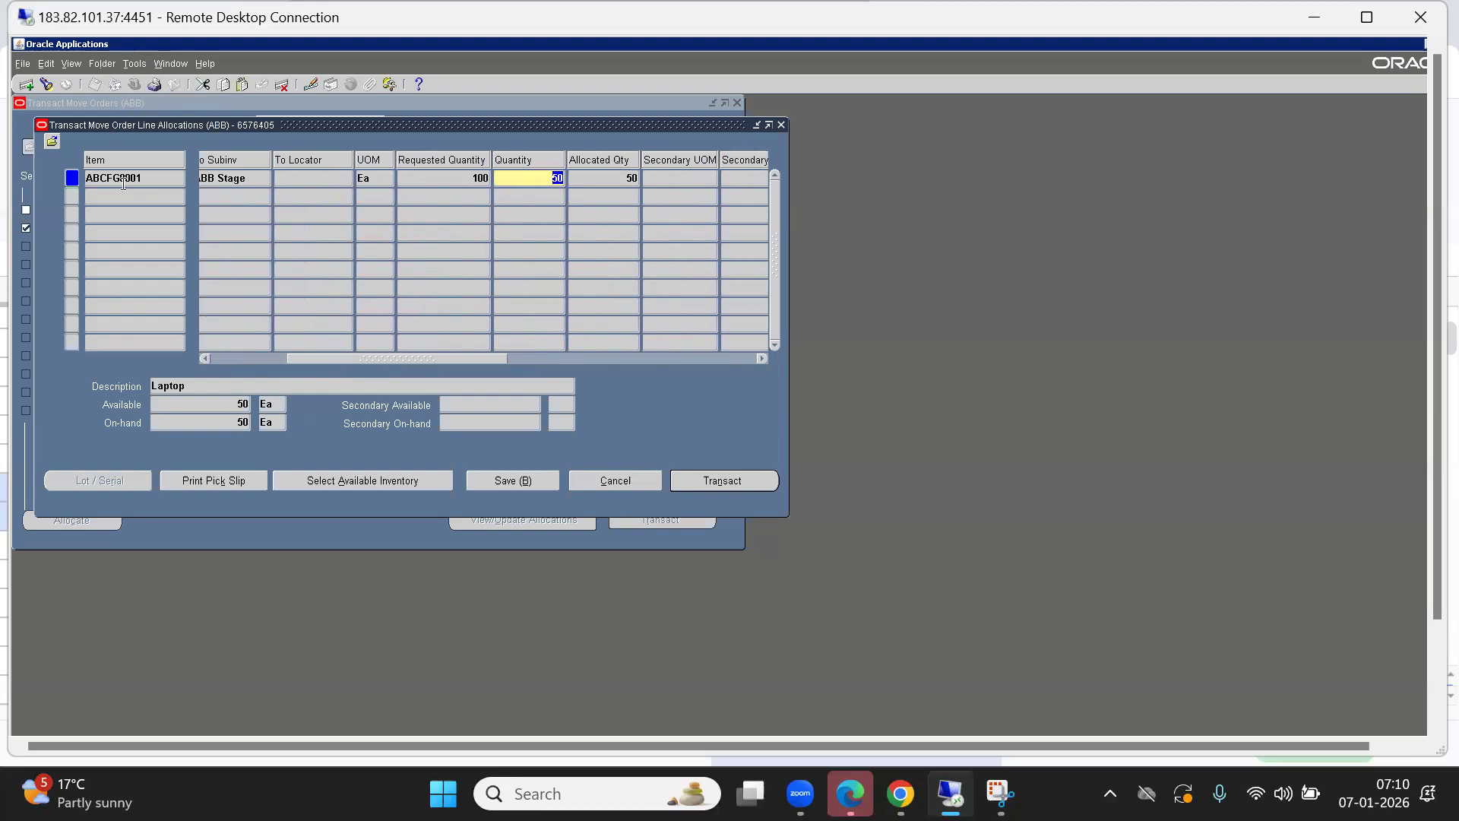
click(113, 178)
click(135, 64)
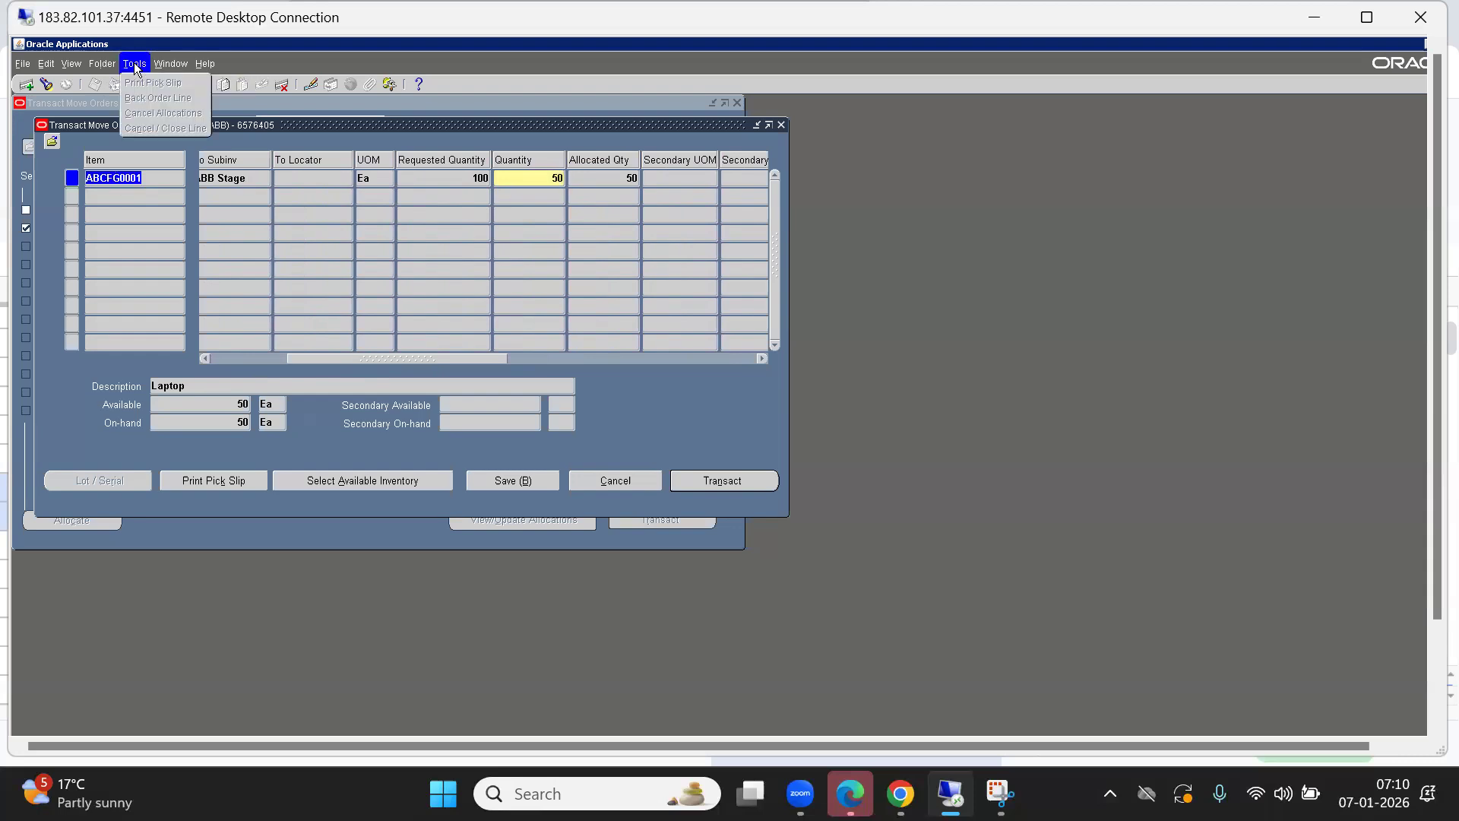
click(383, 360)
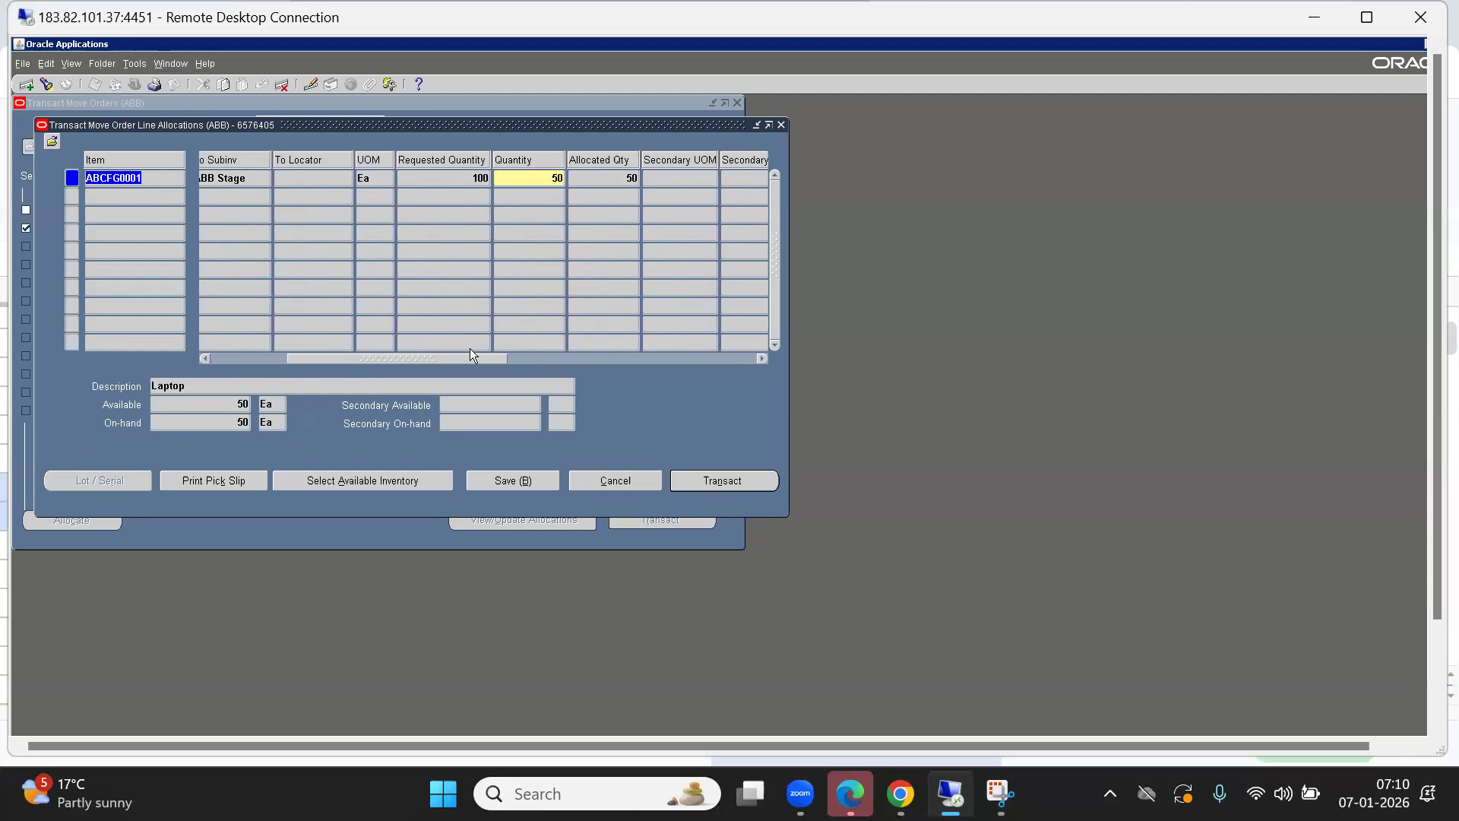
drag(455, 354, 226, 344)
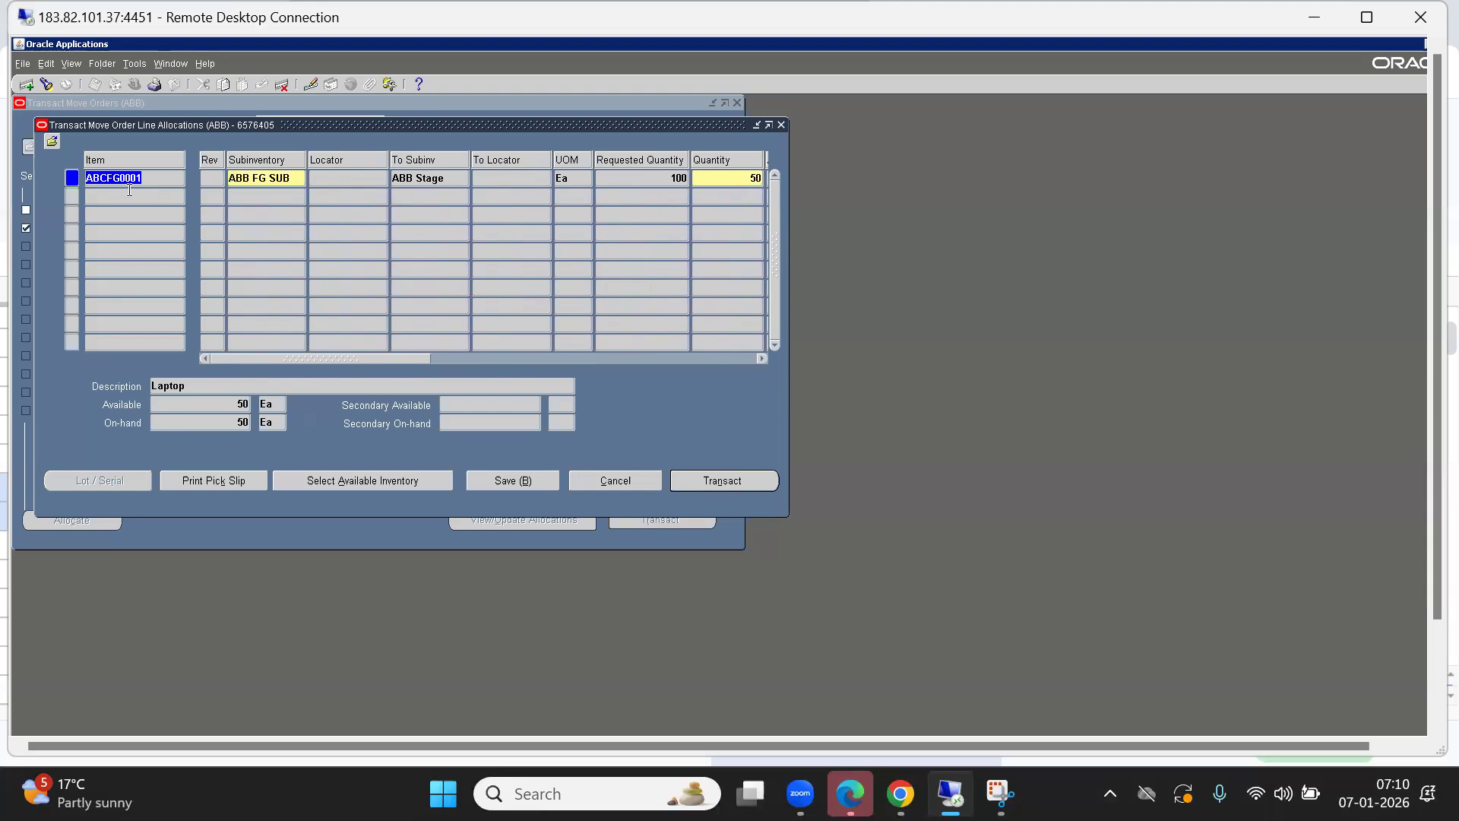
click(161, 183)
click(134, 64)
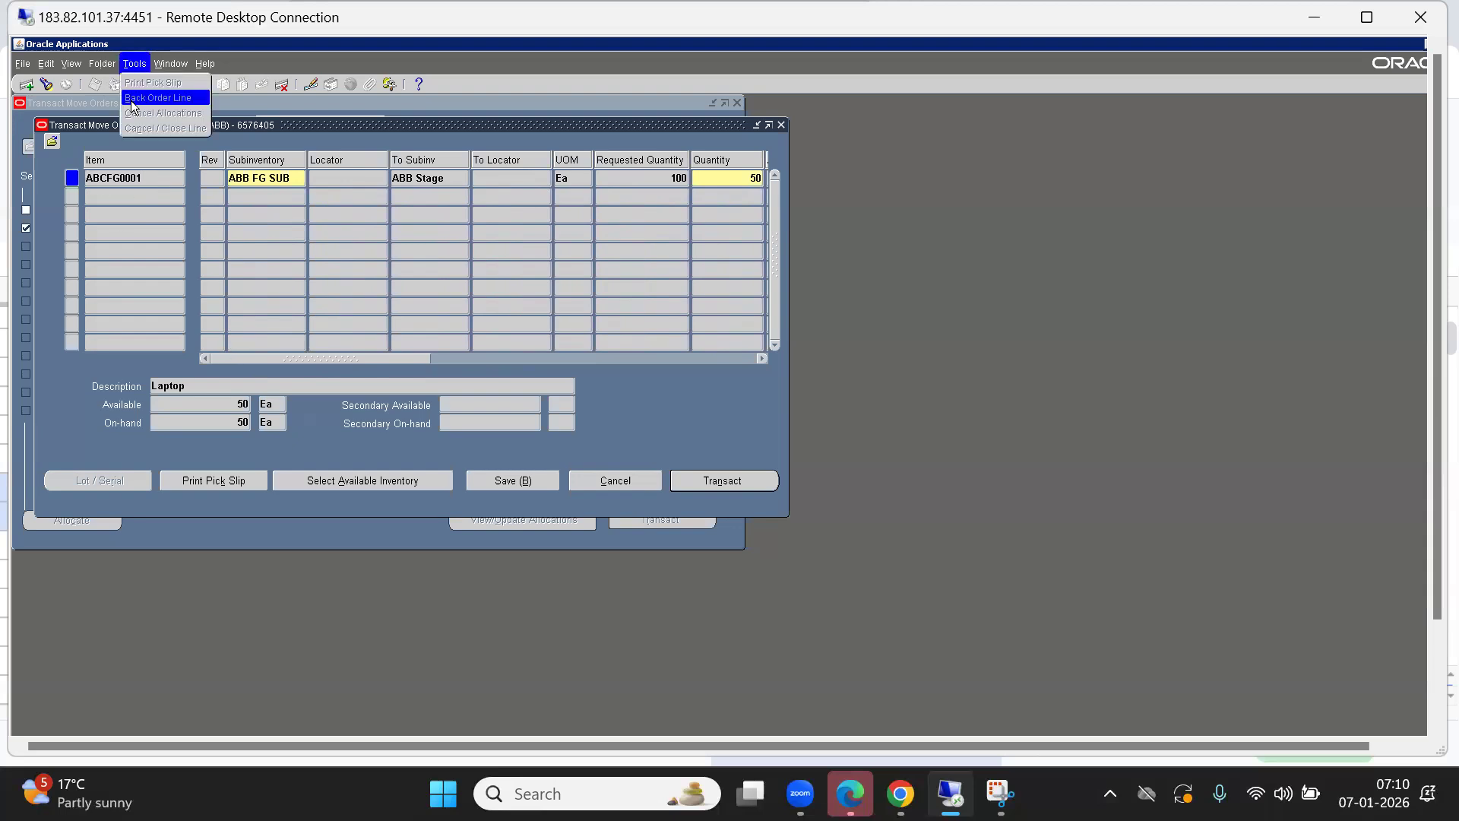
click(321, 356)
Review the allocated quantity of 50 and try Cancel Allocations on the line.
drag(373, 359, 459, 358)
click(511, 179)
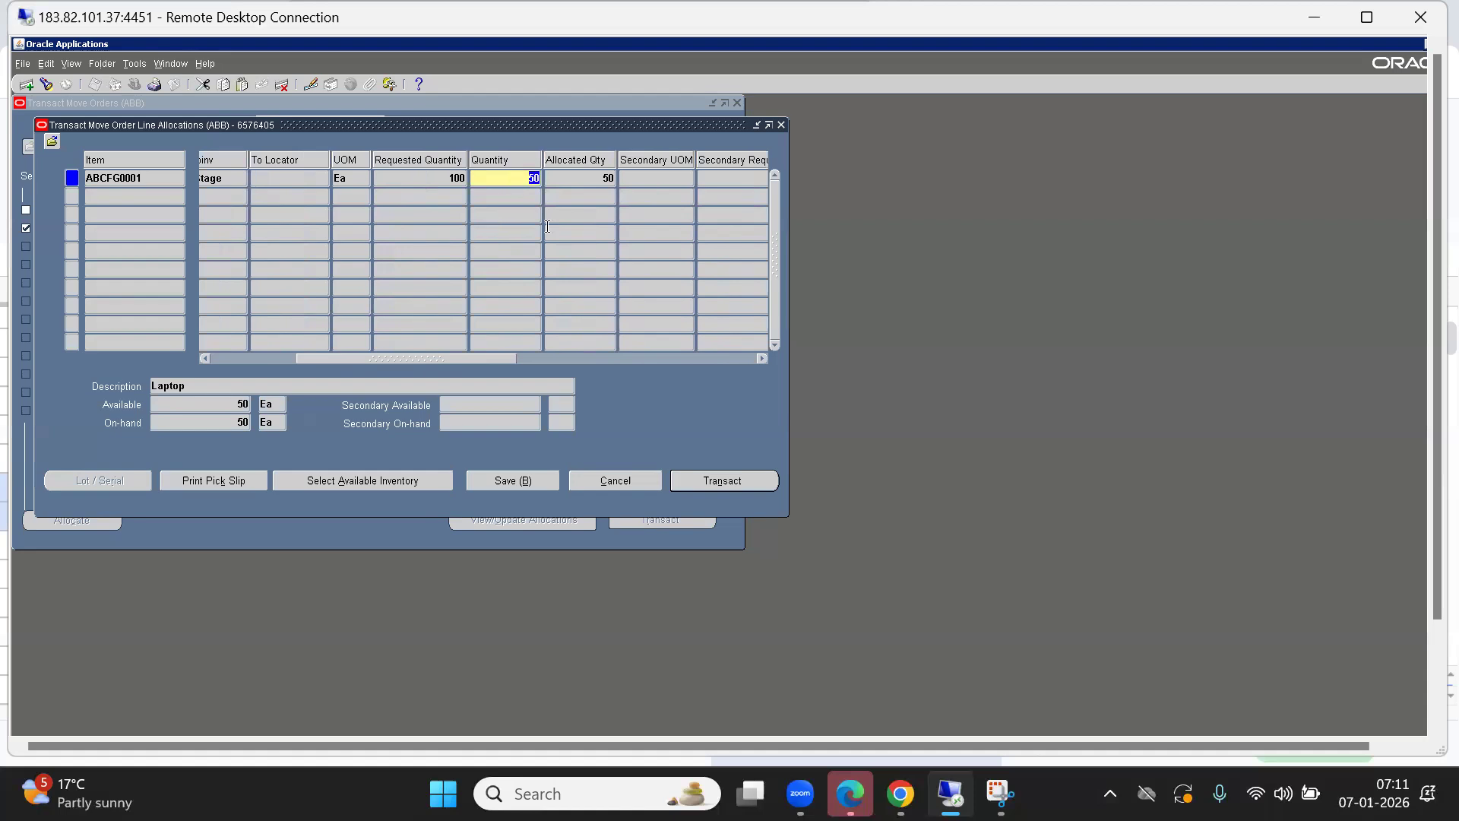
click(605, 181)
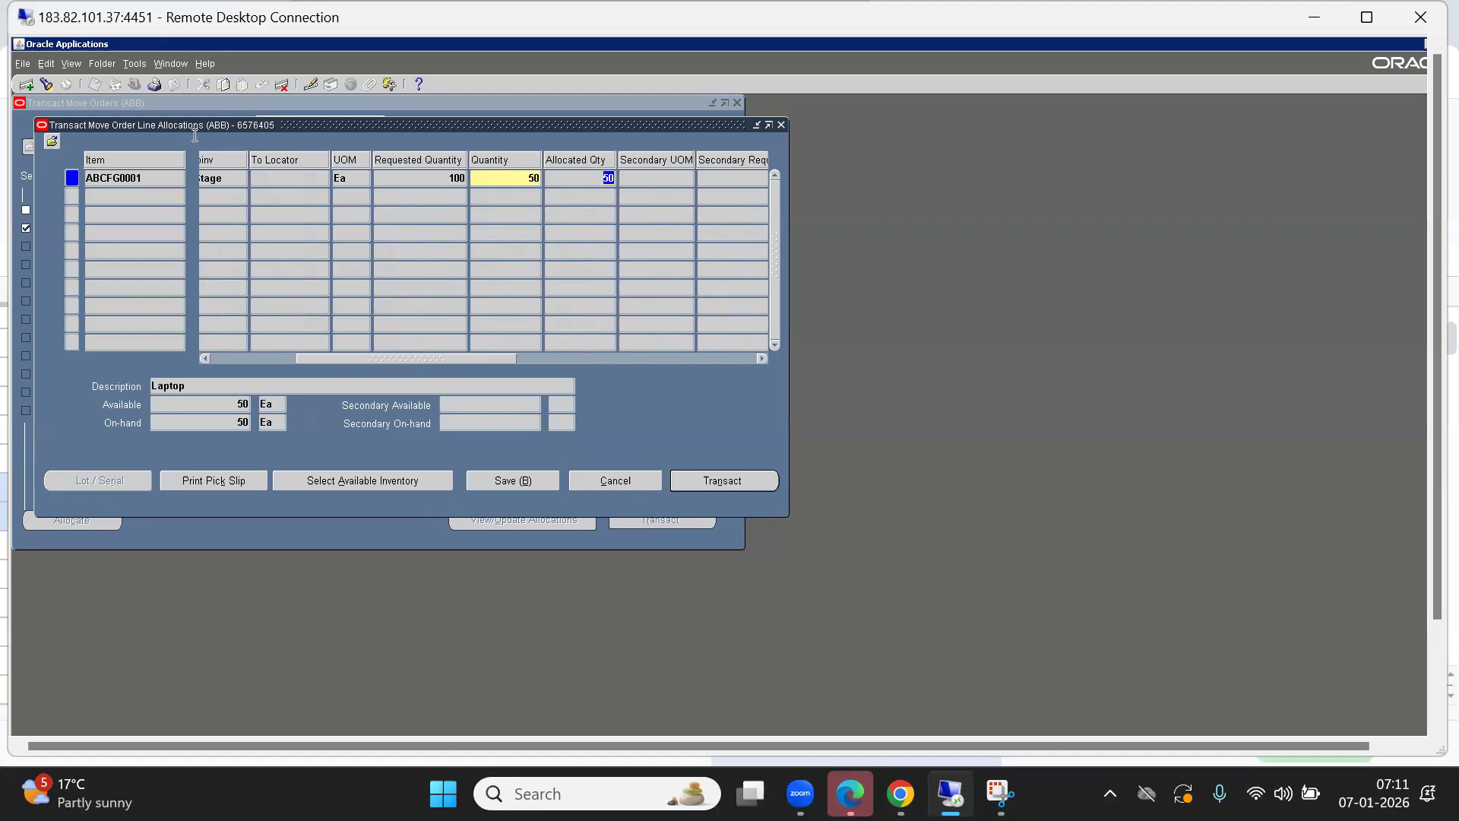
click(132, 65)
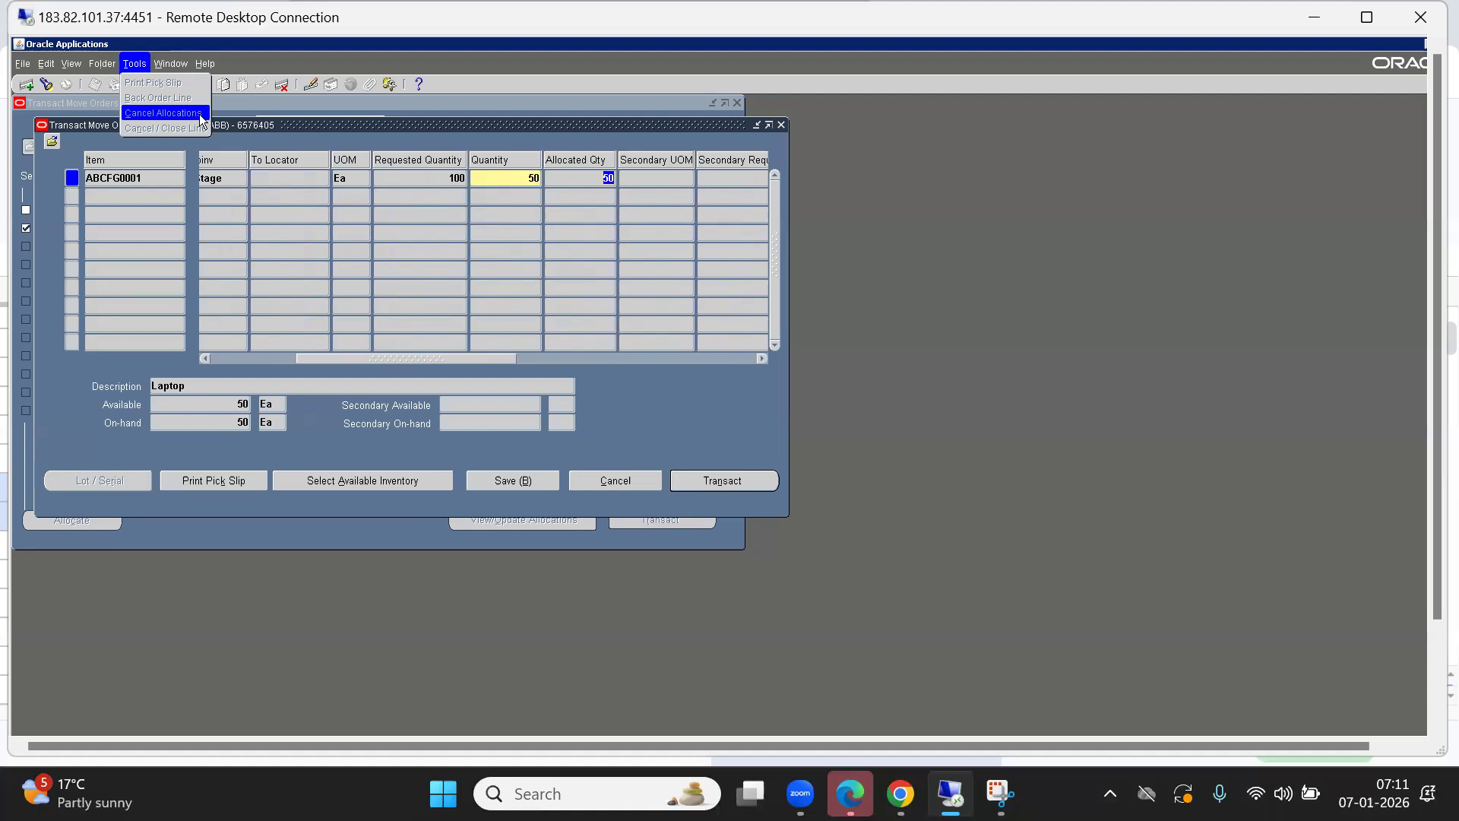
click(351, 357)
drag(351, 357, 143, 339)
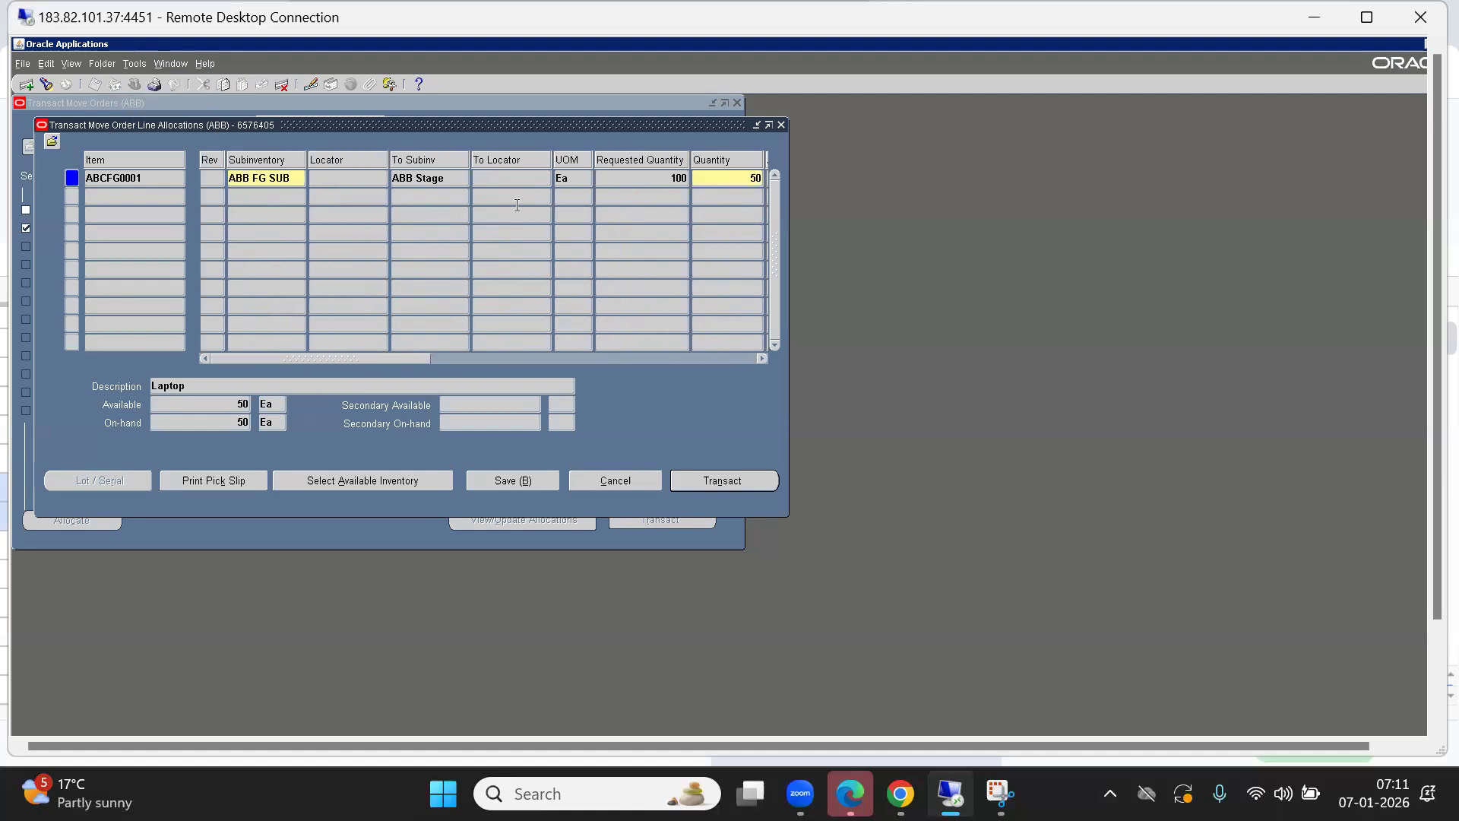
Dismiss the close error and cancel out of the line allocations window.
click(780, 126)
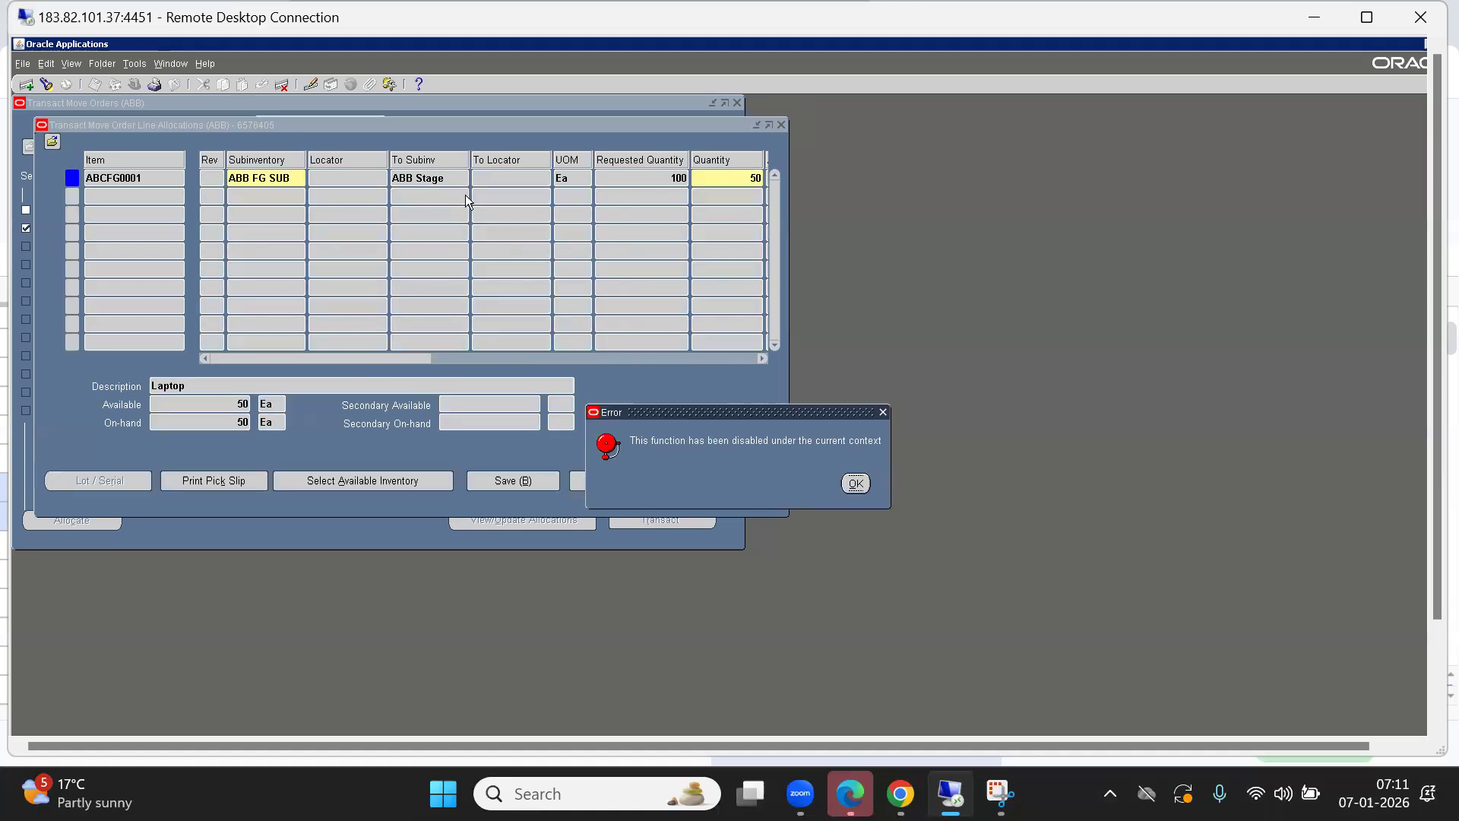
click(855, 481)
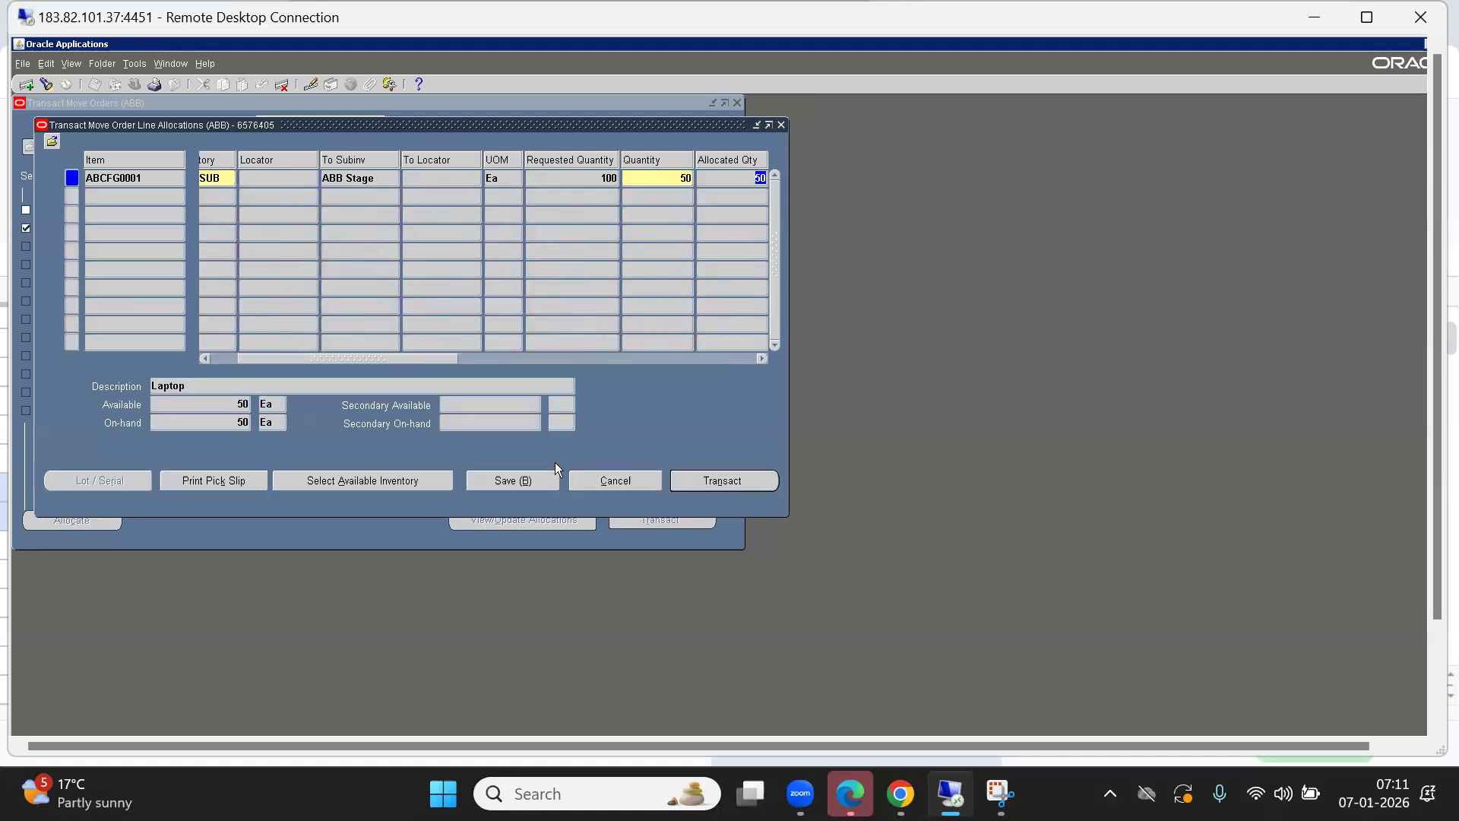
click(616, 480)
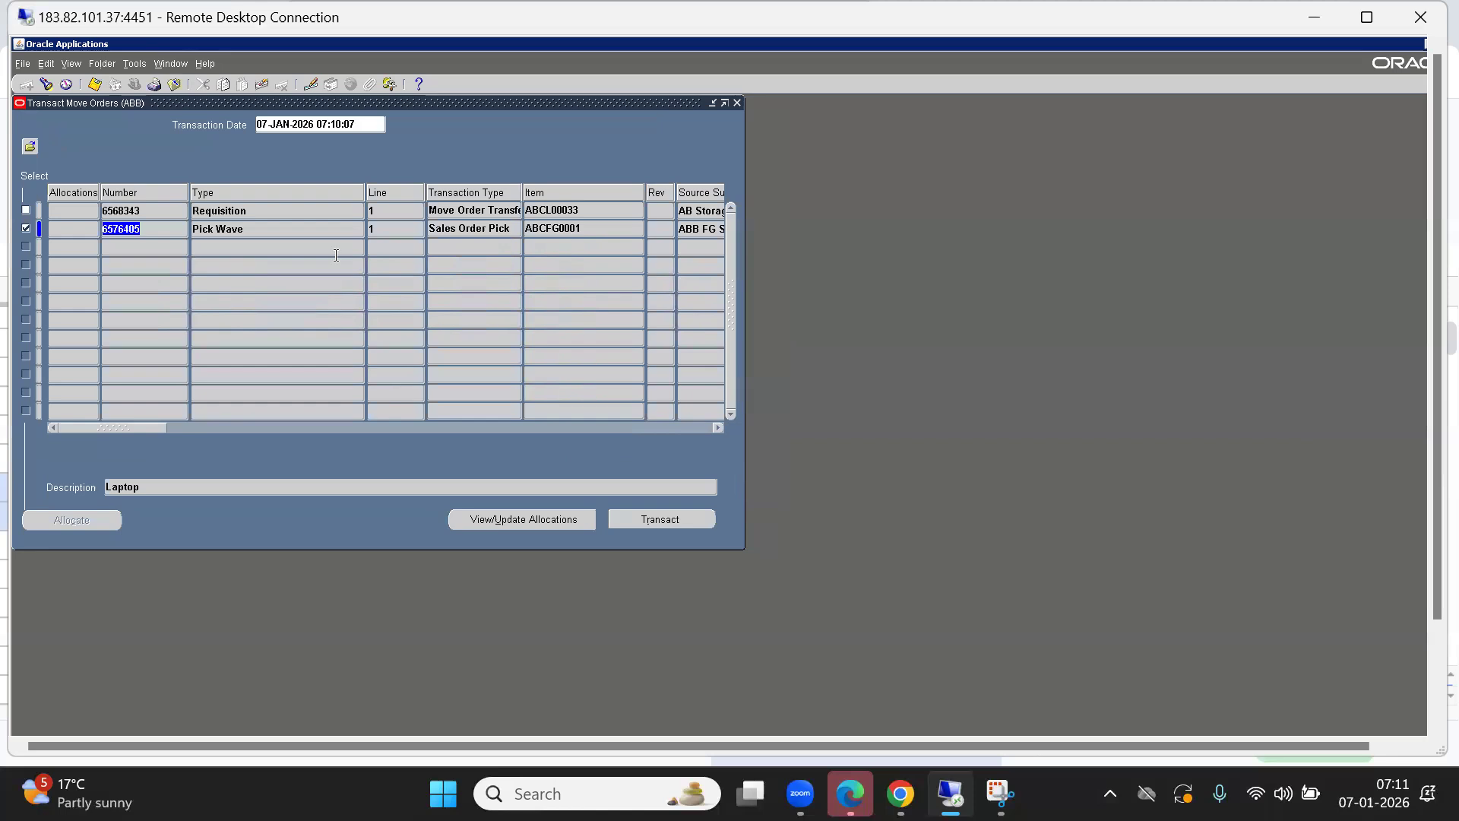
click(479, 230)
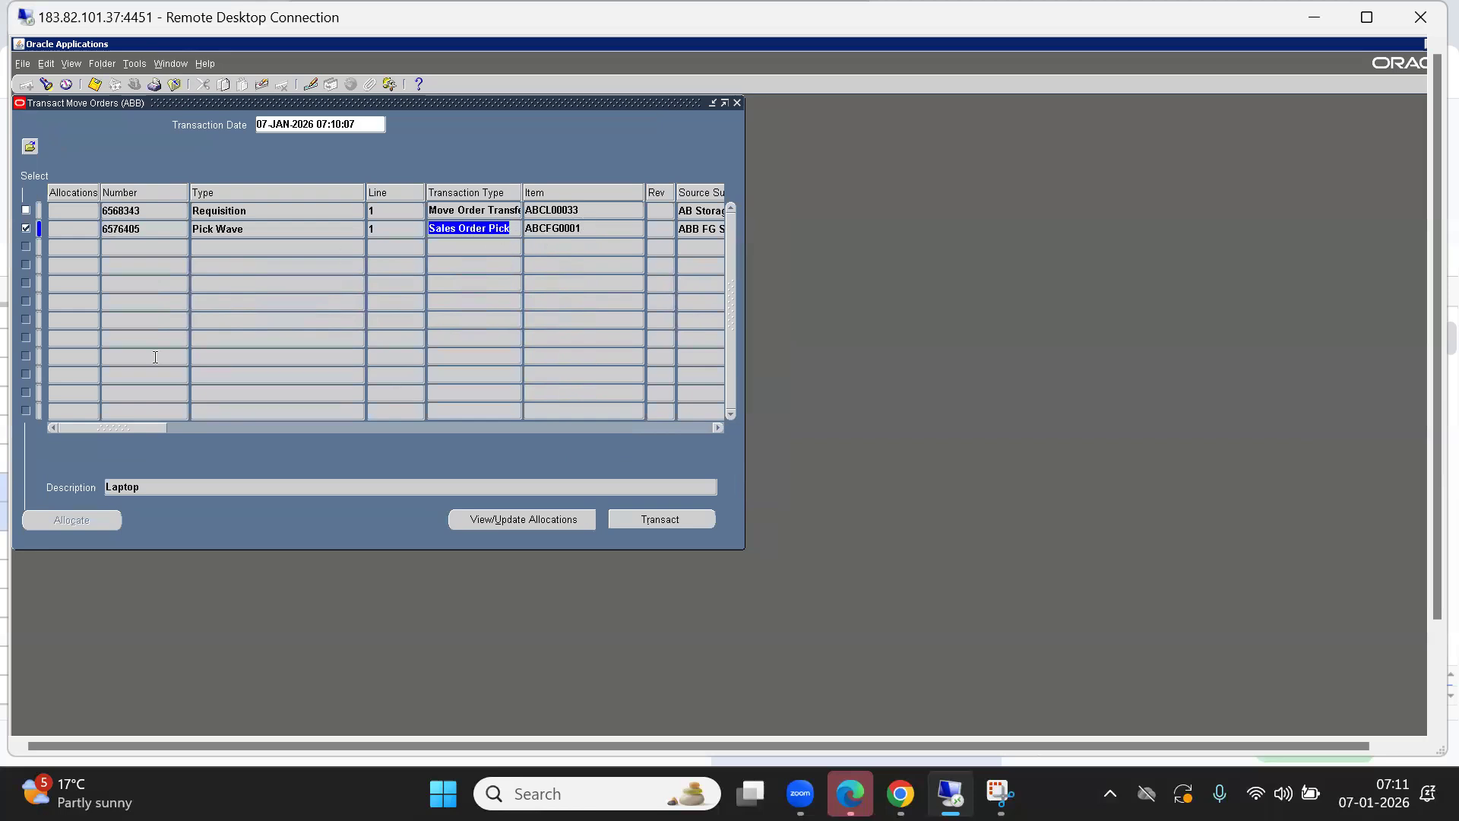
drag(120, 430, 599, 433)
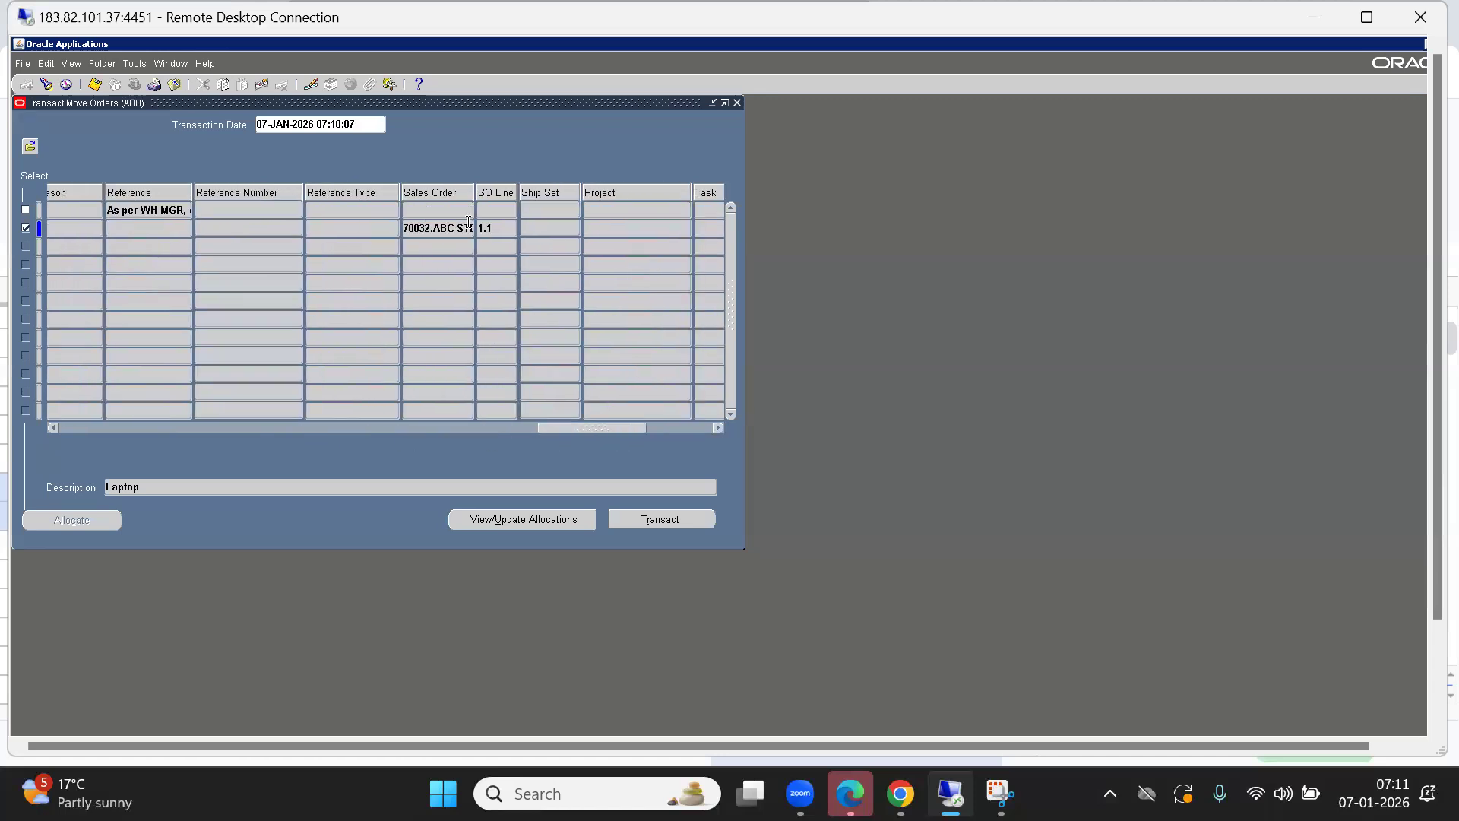
double_click(428, 228)
click(427, 227)
key(shift+Home)
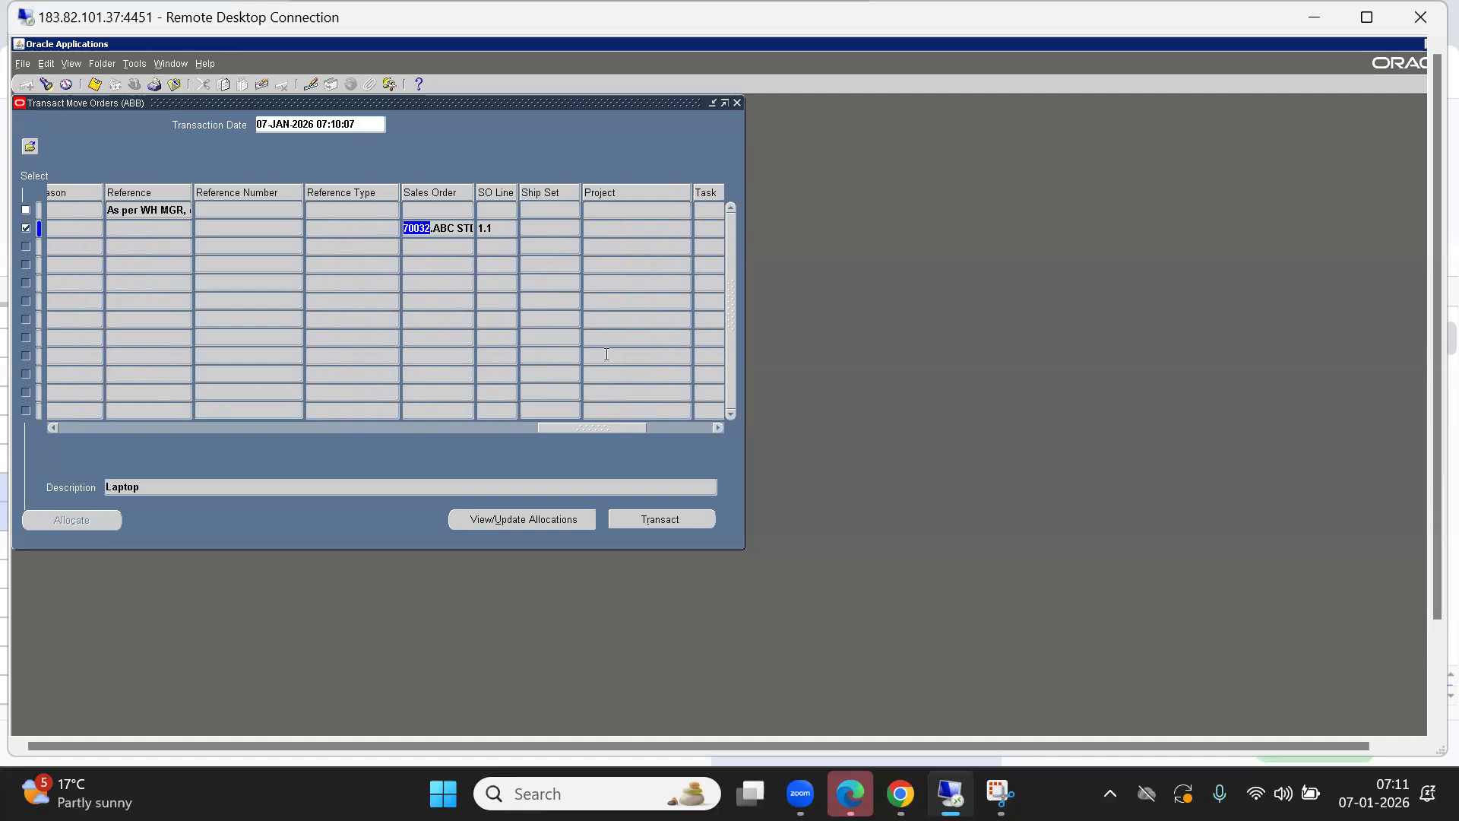